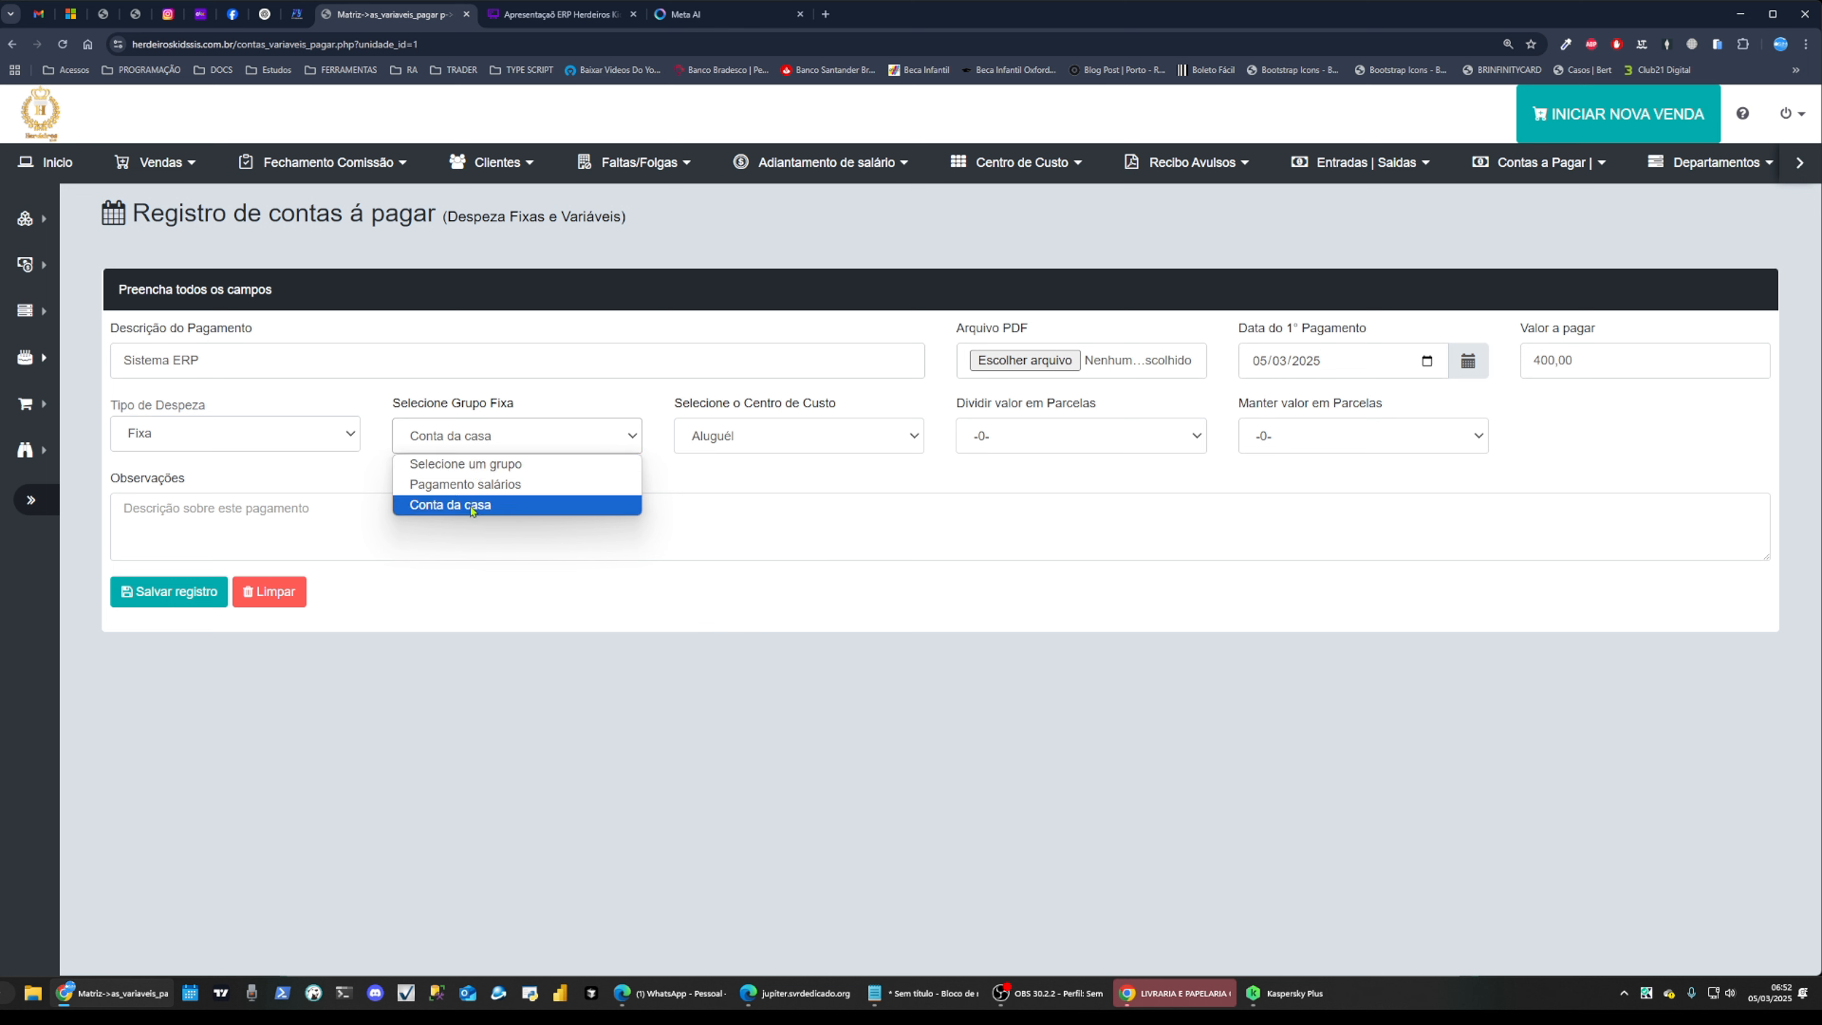
Assign the payment to the fixed group "Conta da casa" and the cost centre "Locação ERP"
left_click(470, 504)
left_click(758, 440)
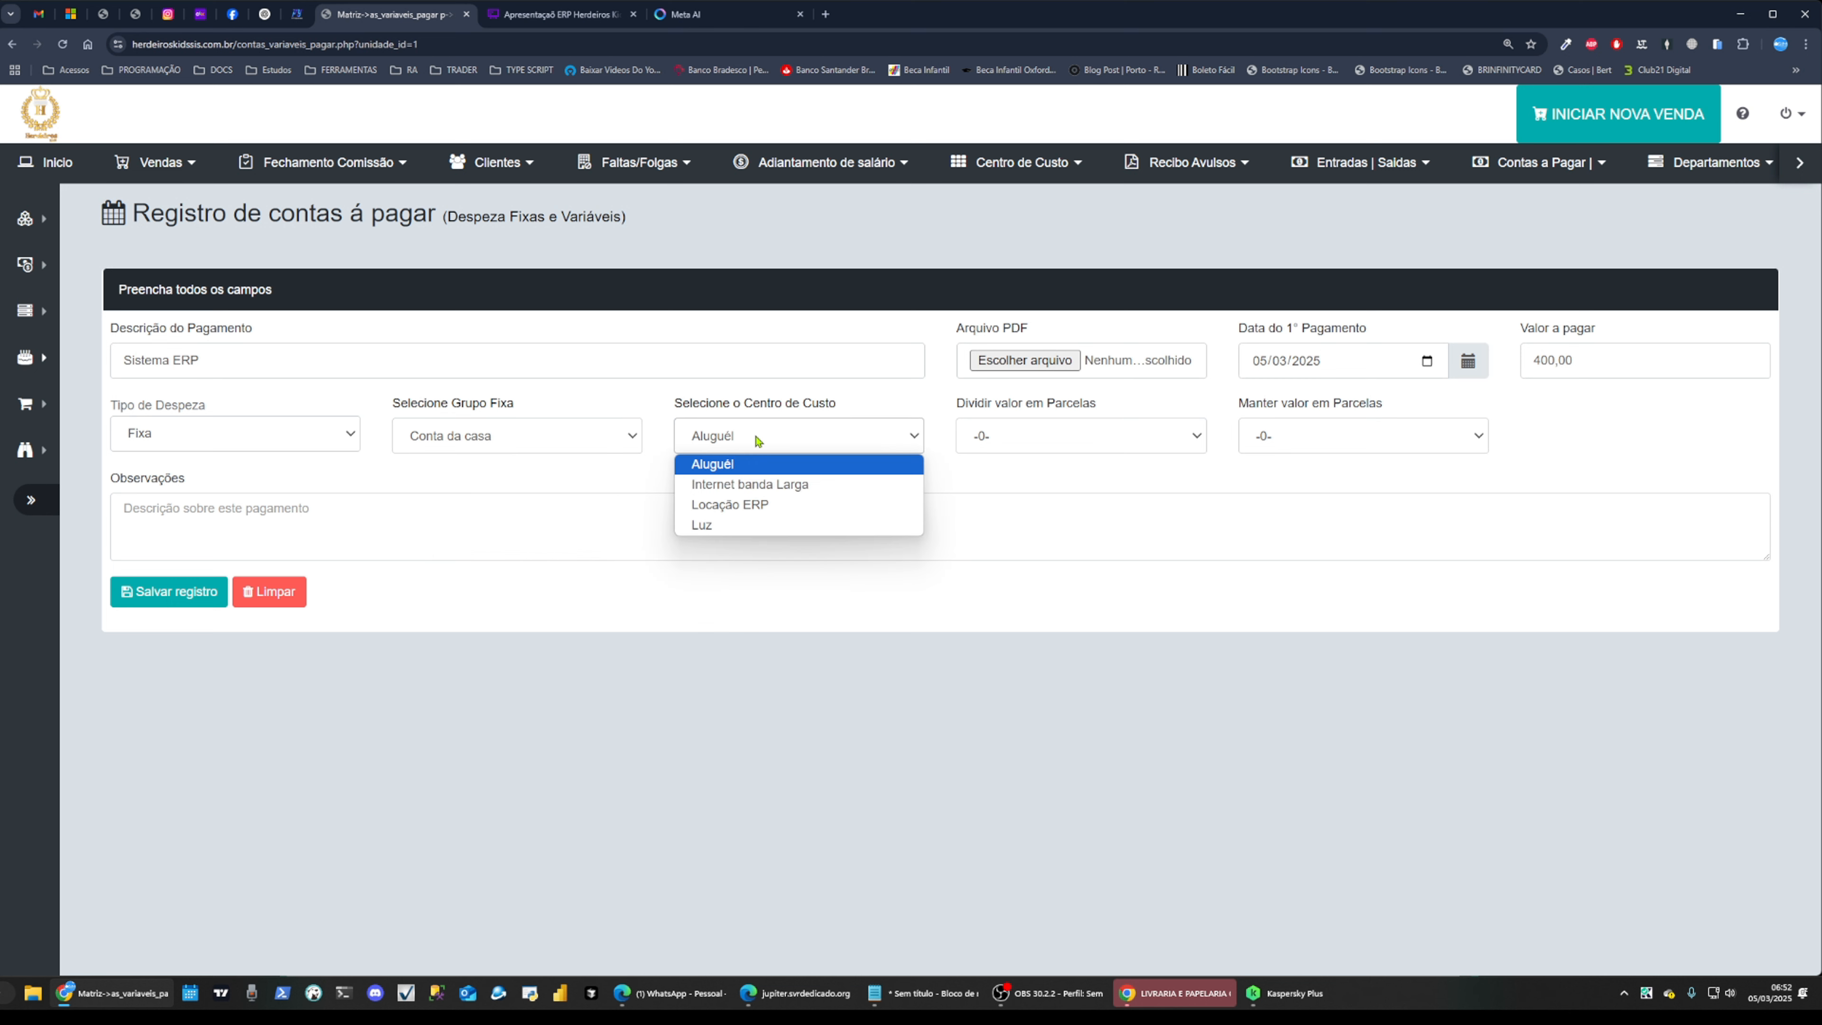
left_click(748, 502)
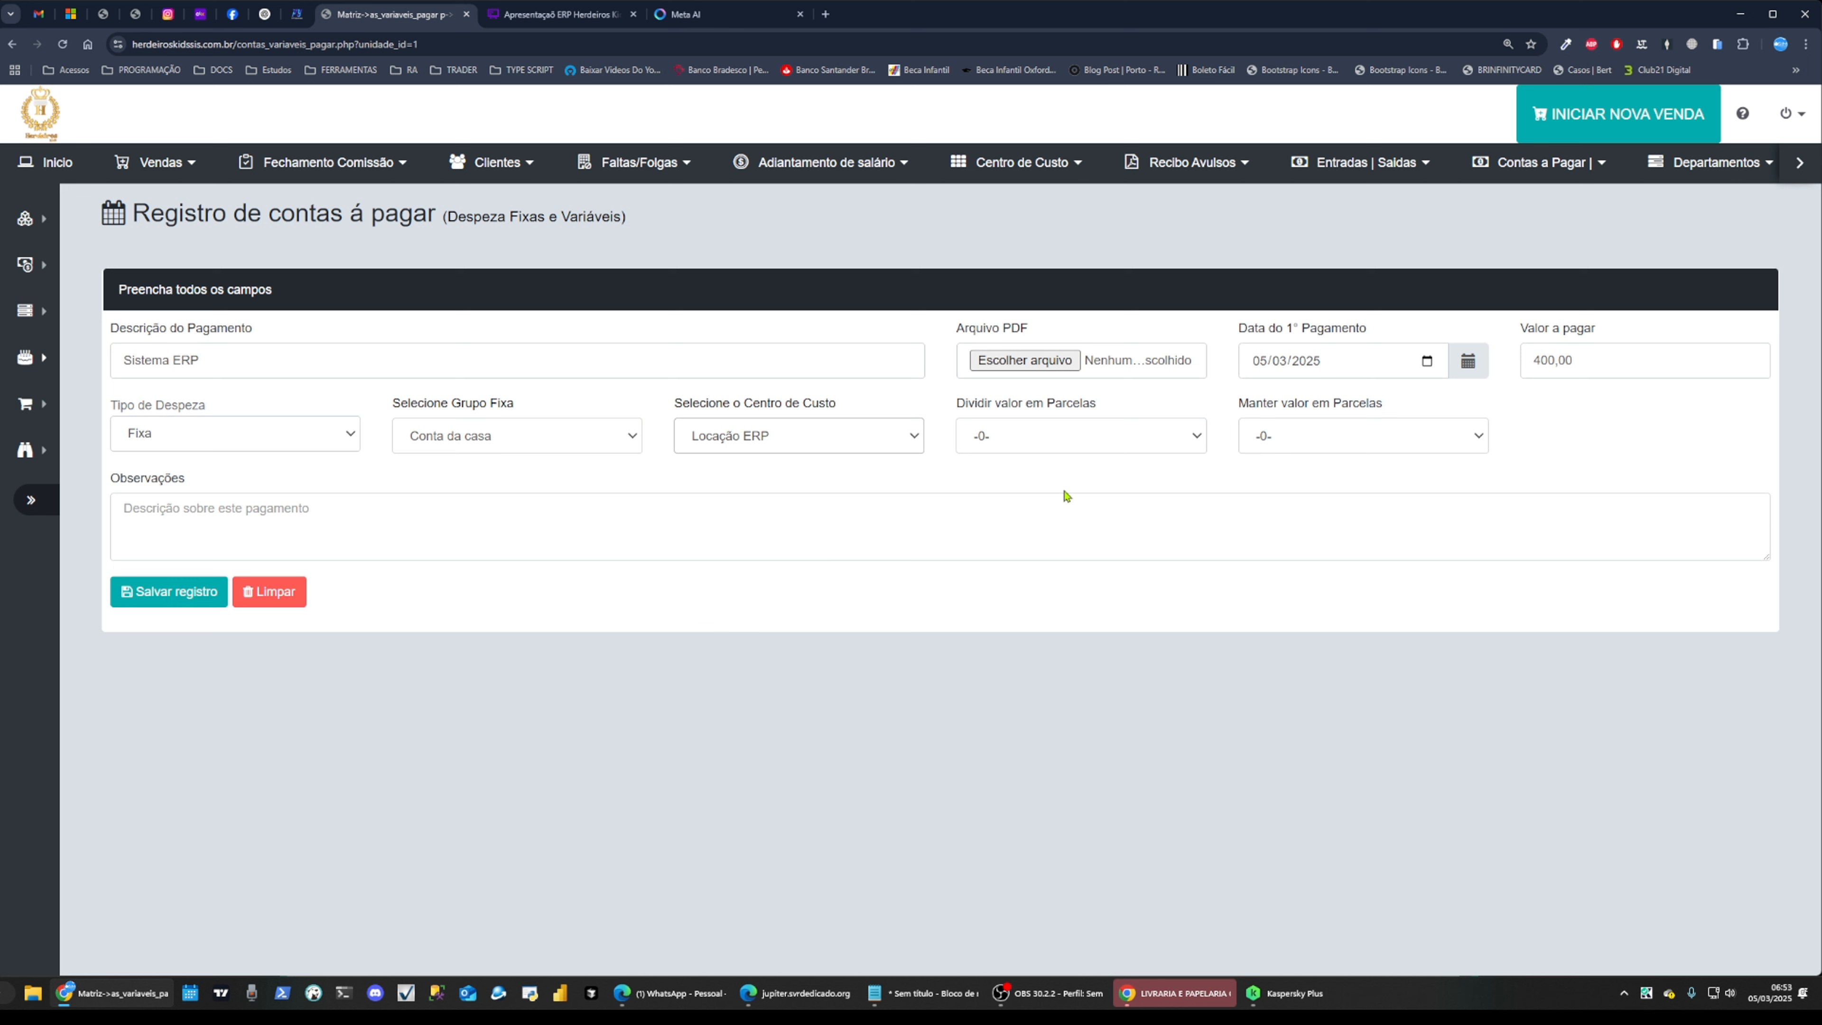
Divide the payable amount into 10 installments
left_click(1051, 448)
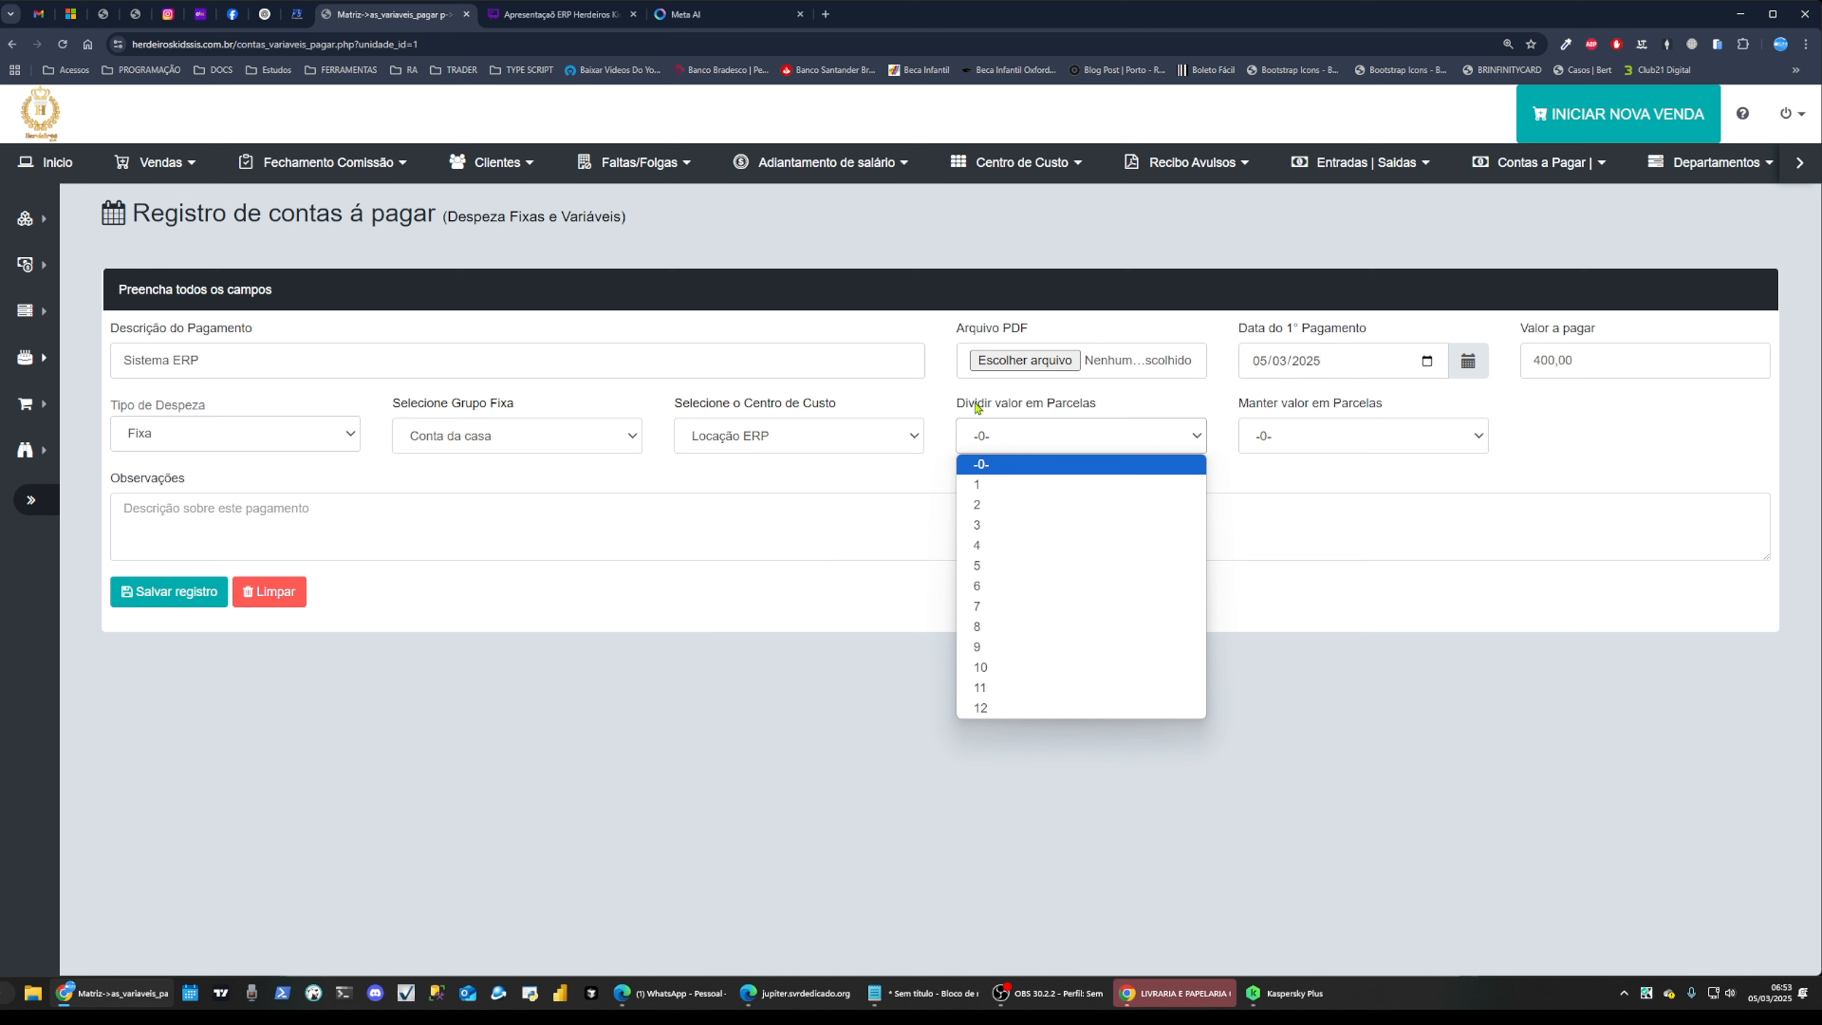
left_click_drag(955, 403, 1110, 412)
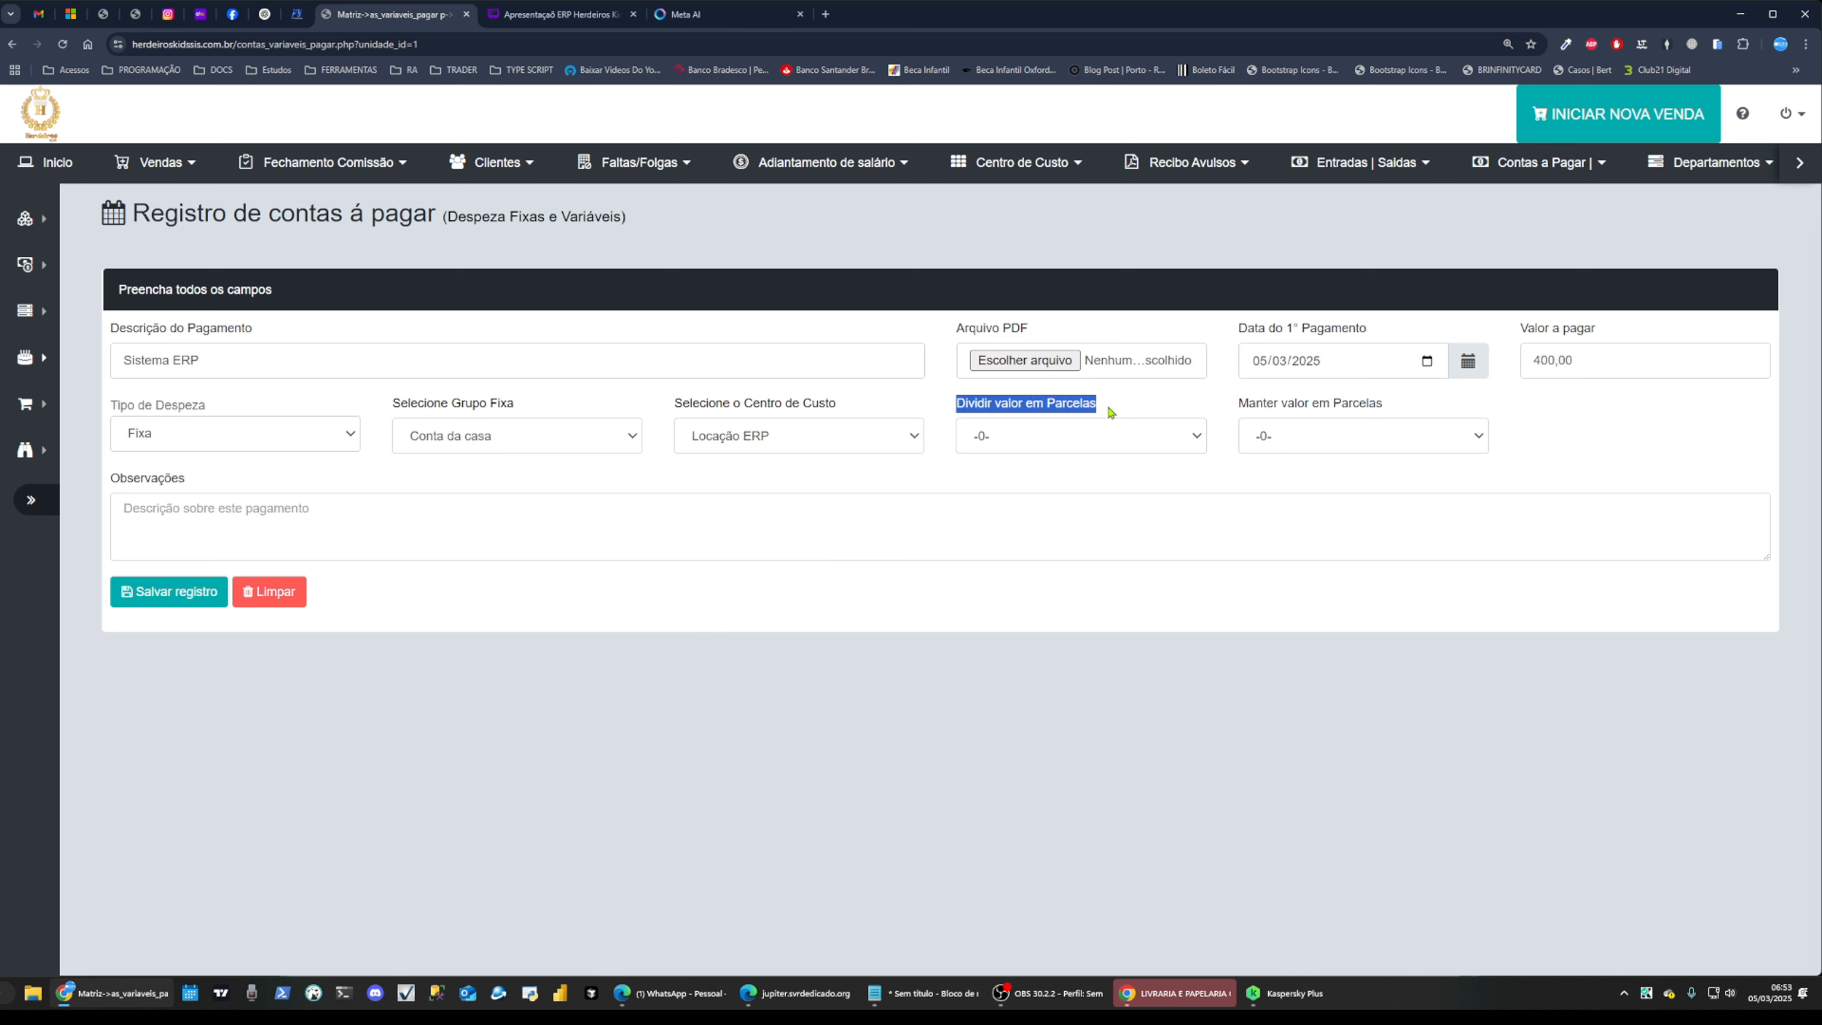
left_click(1572, 361)
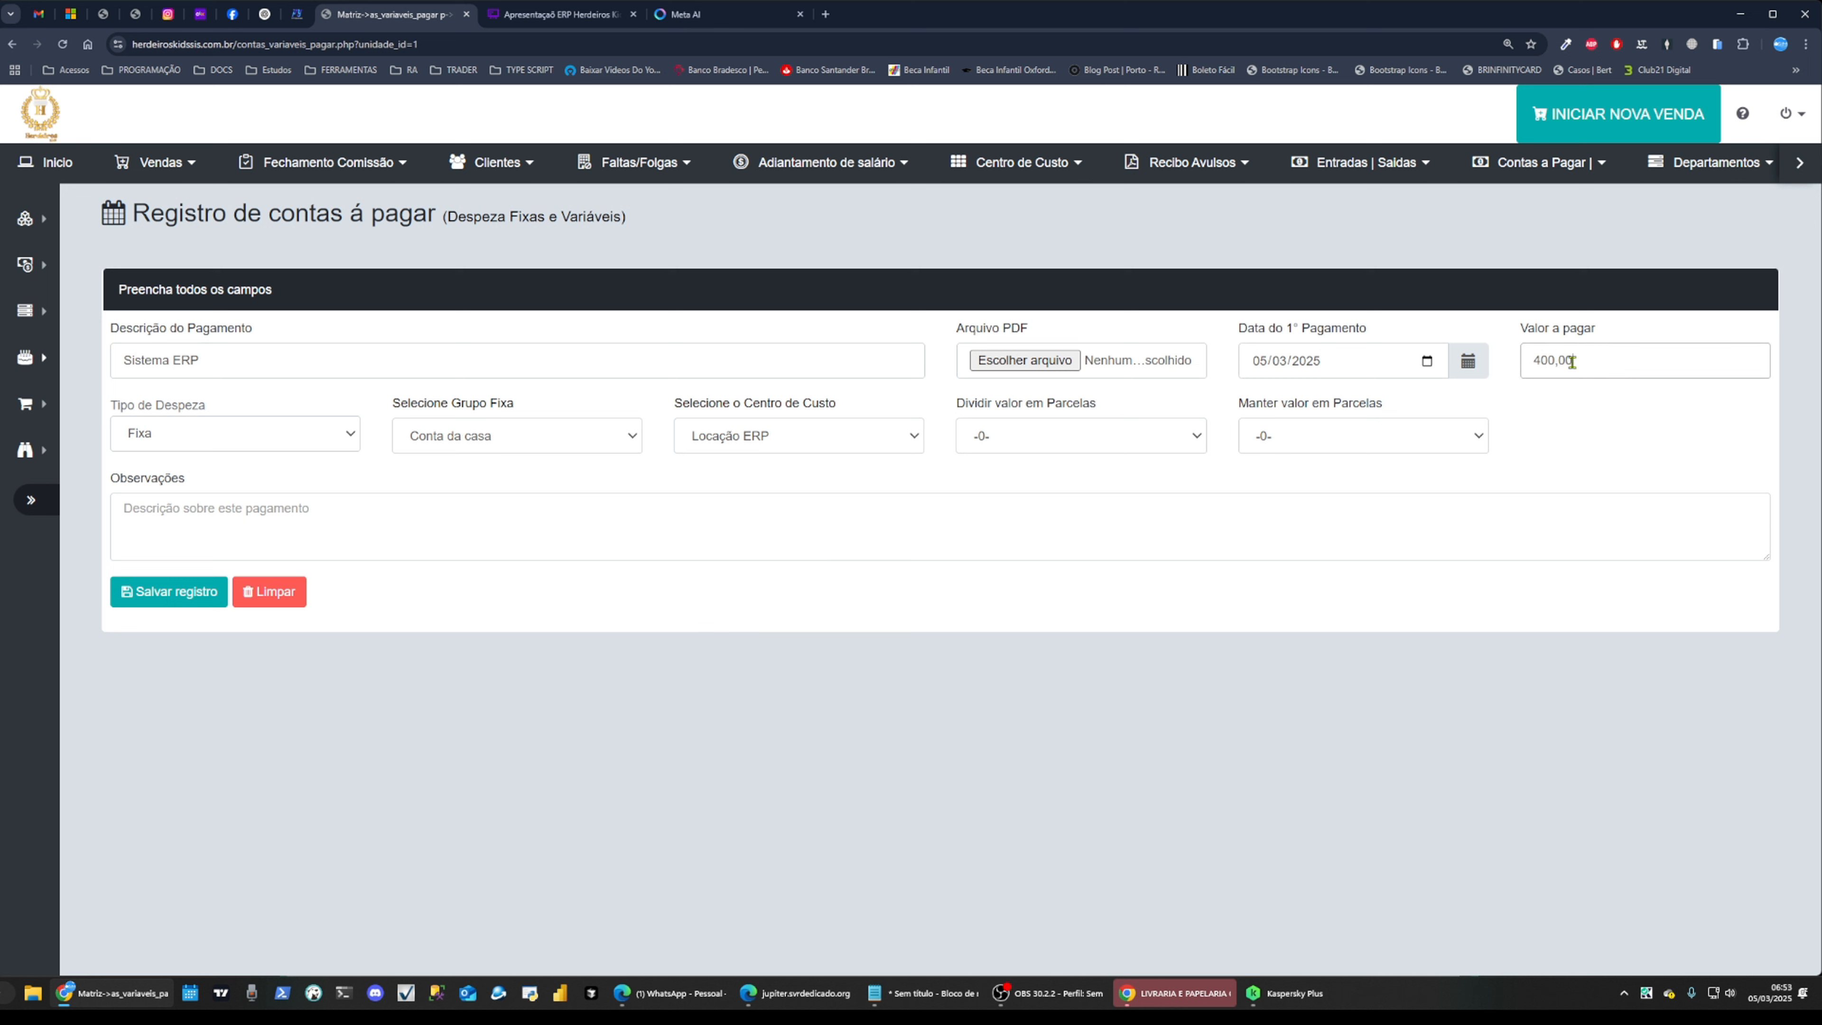
left_click_drag(1572, 361, 1532, 359)
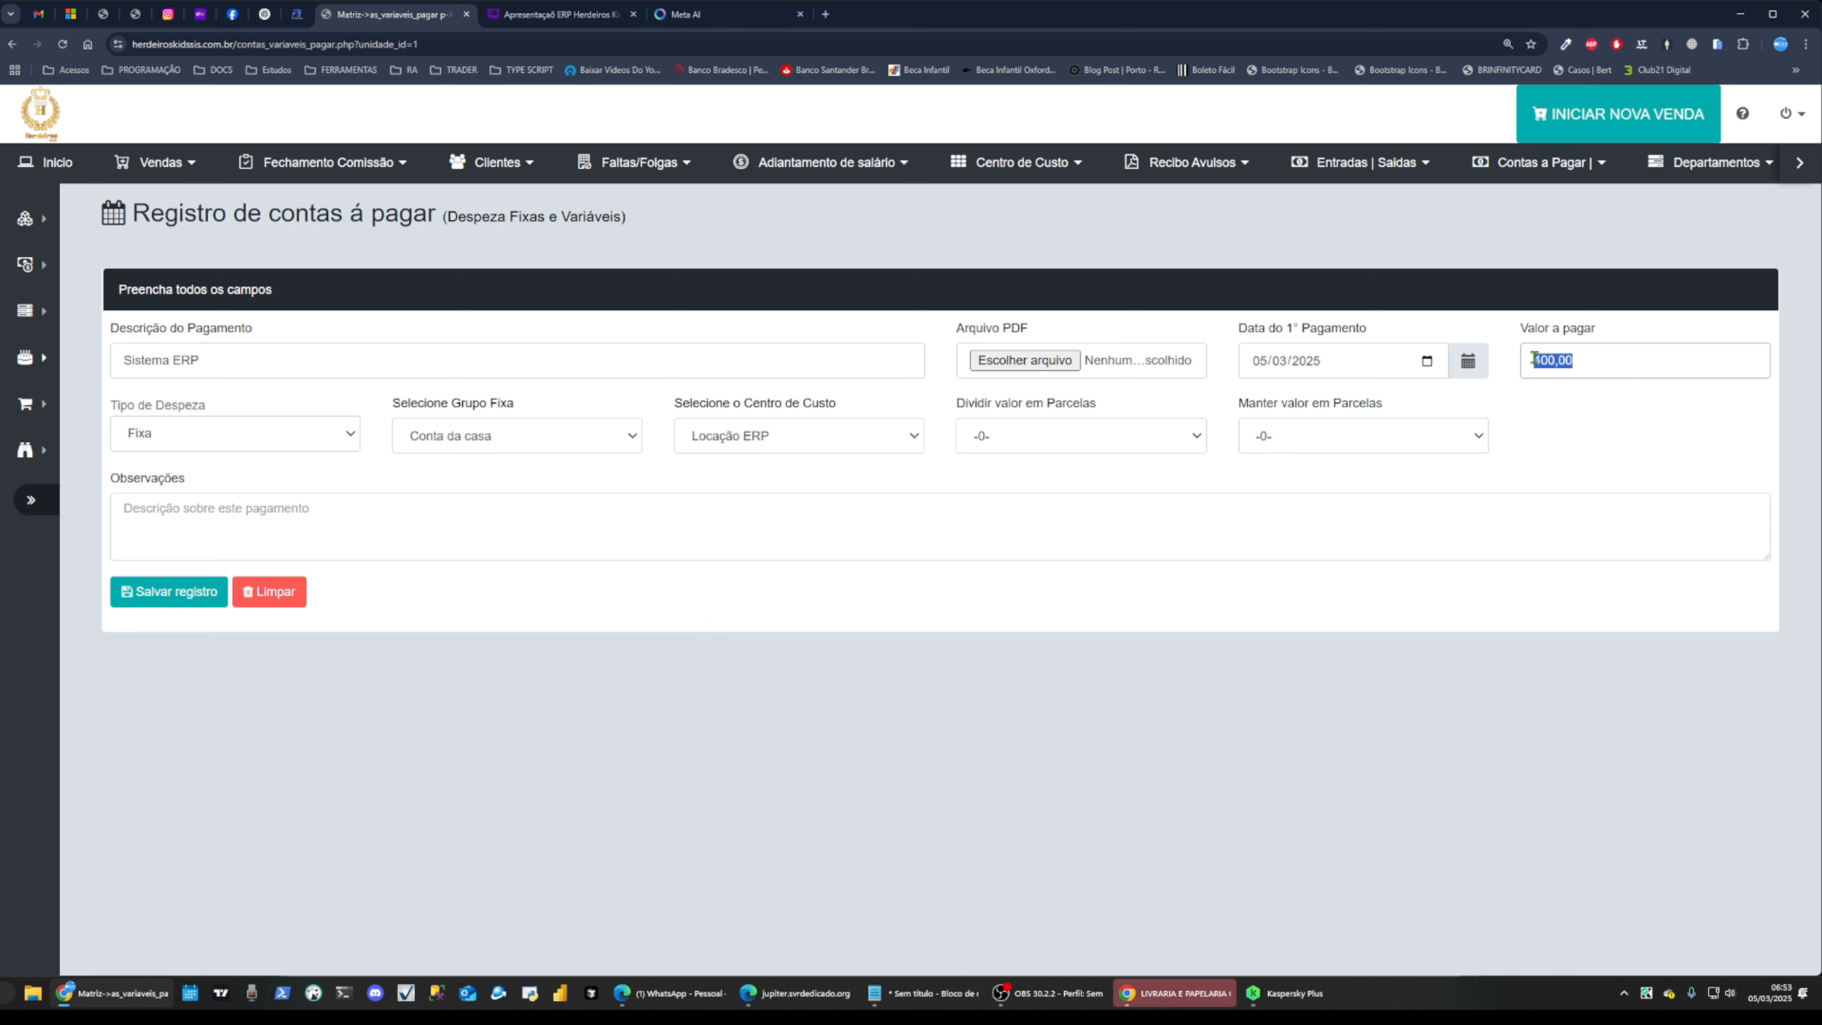
left_click(1134, 447)
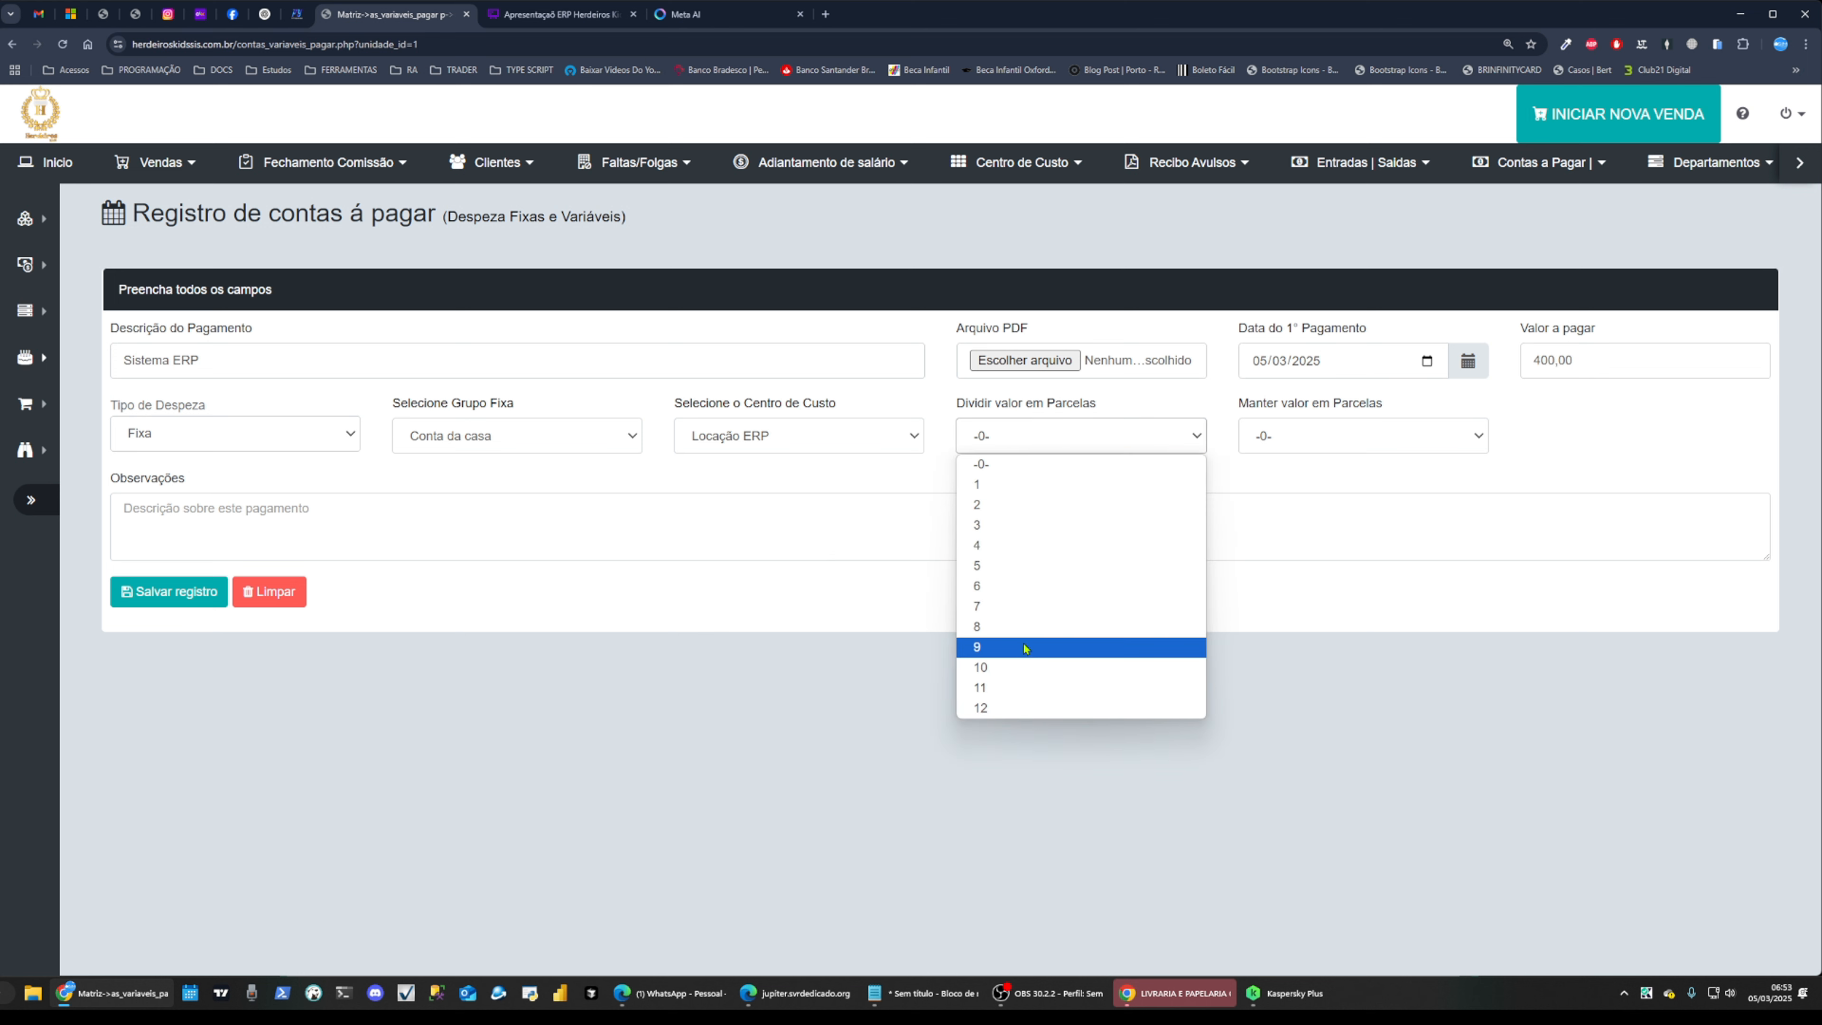
left_click(1022, 666)
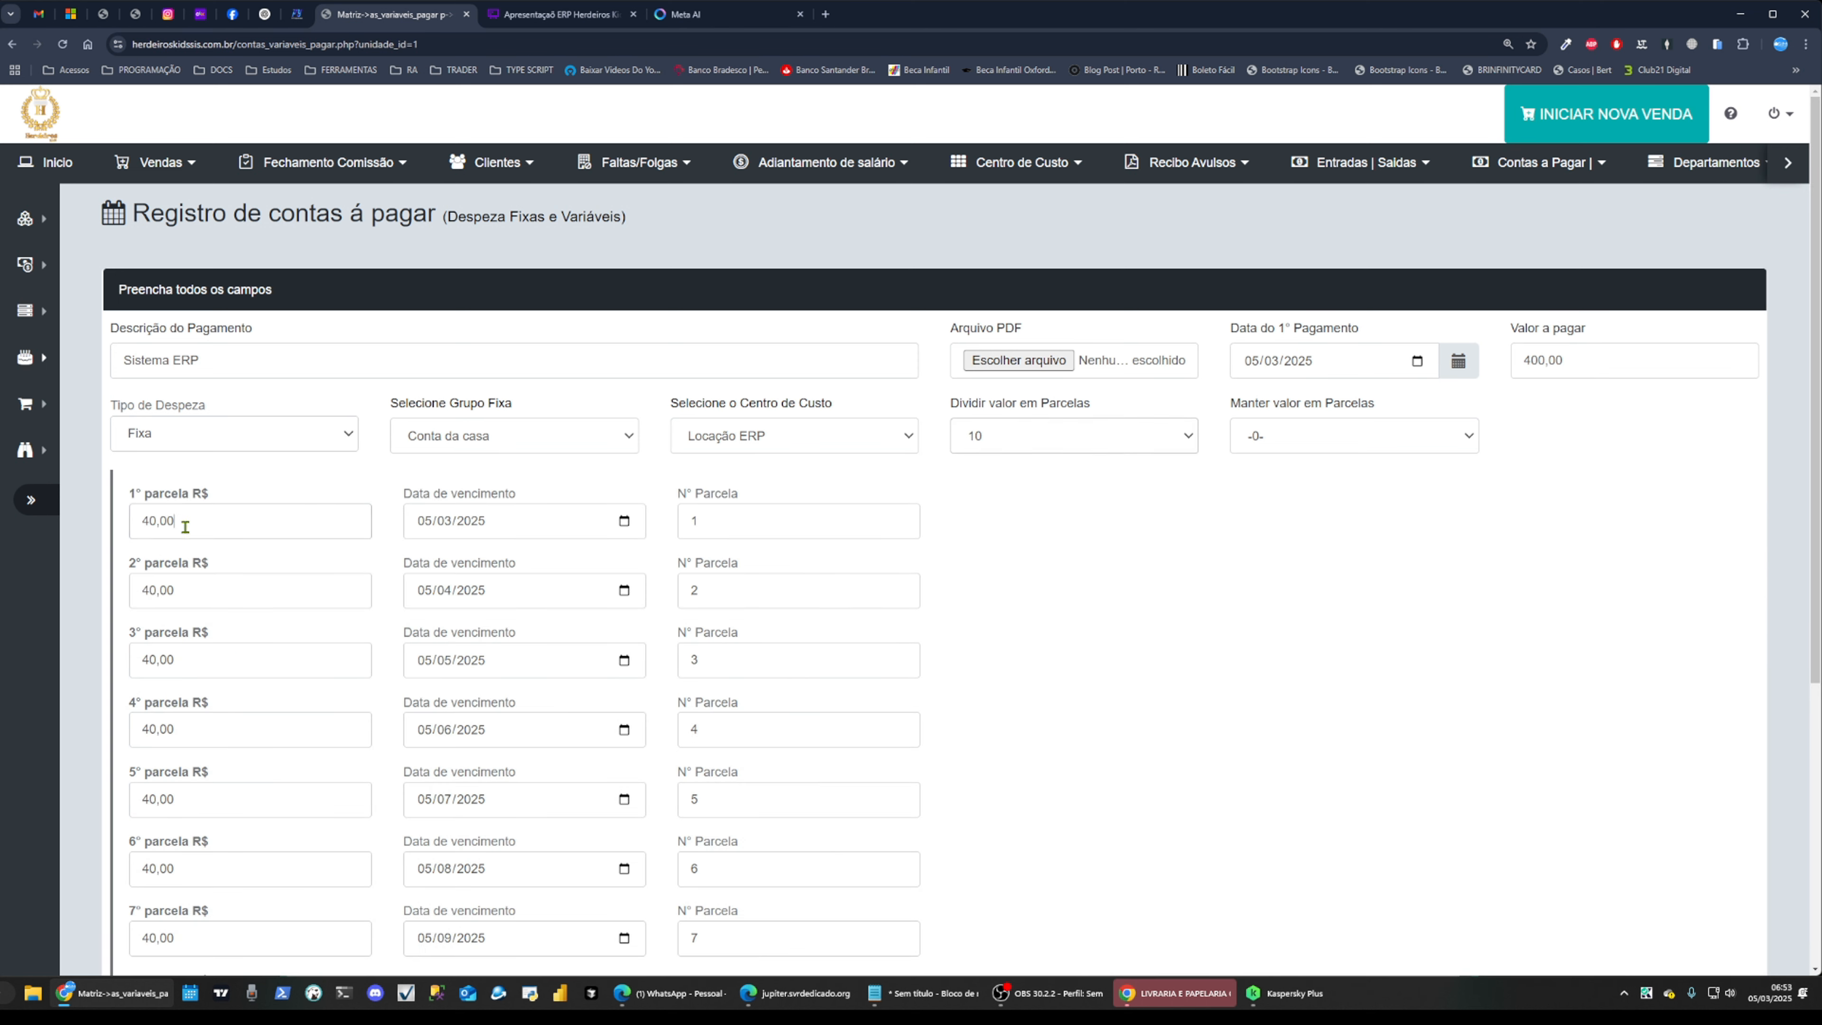
Examine the divided amounts of the first five installments
left_click_drag(185, 527, 141, 523)
left_click_drag(181, 589, 147, 592)
left_click(210, 643)
left_click_drag(188, 661, 133, 661)
left_click_drag(202, 724, 132, 726)
left_click(171, 798)
left_click_drag(170, 800, 140, 799)
Keep the full payable amount in each of 10 installments instead of dividing it
left_click(1037, 439)
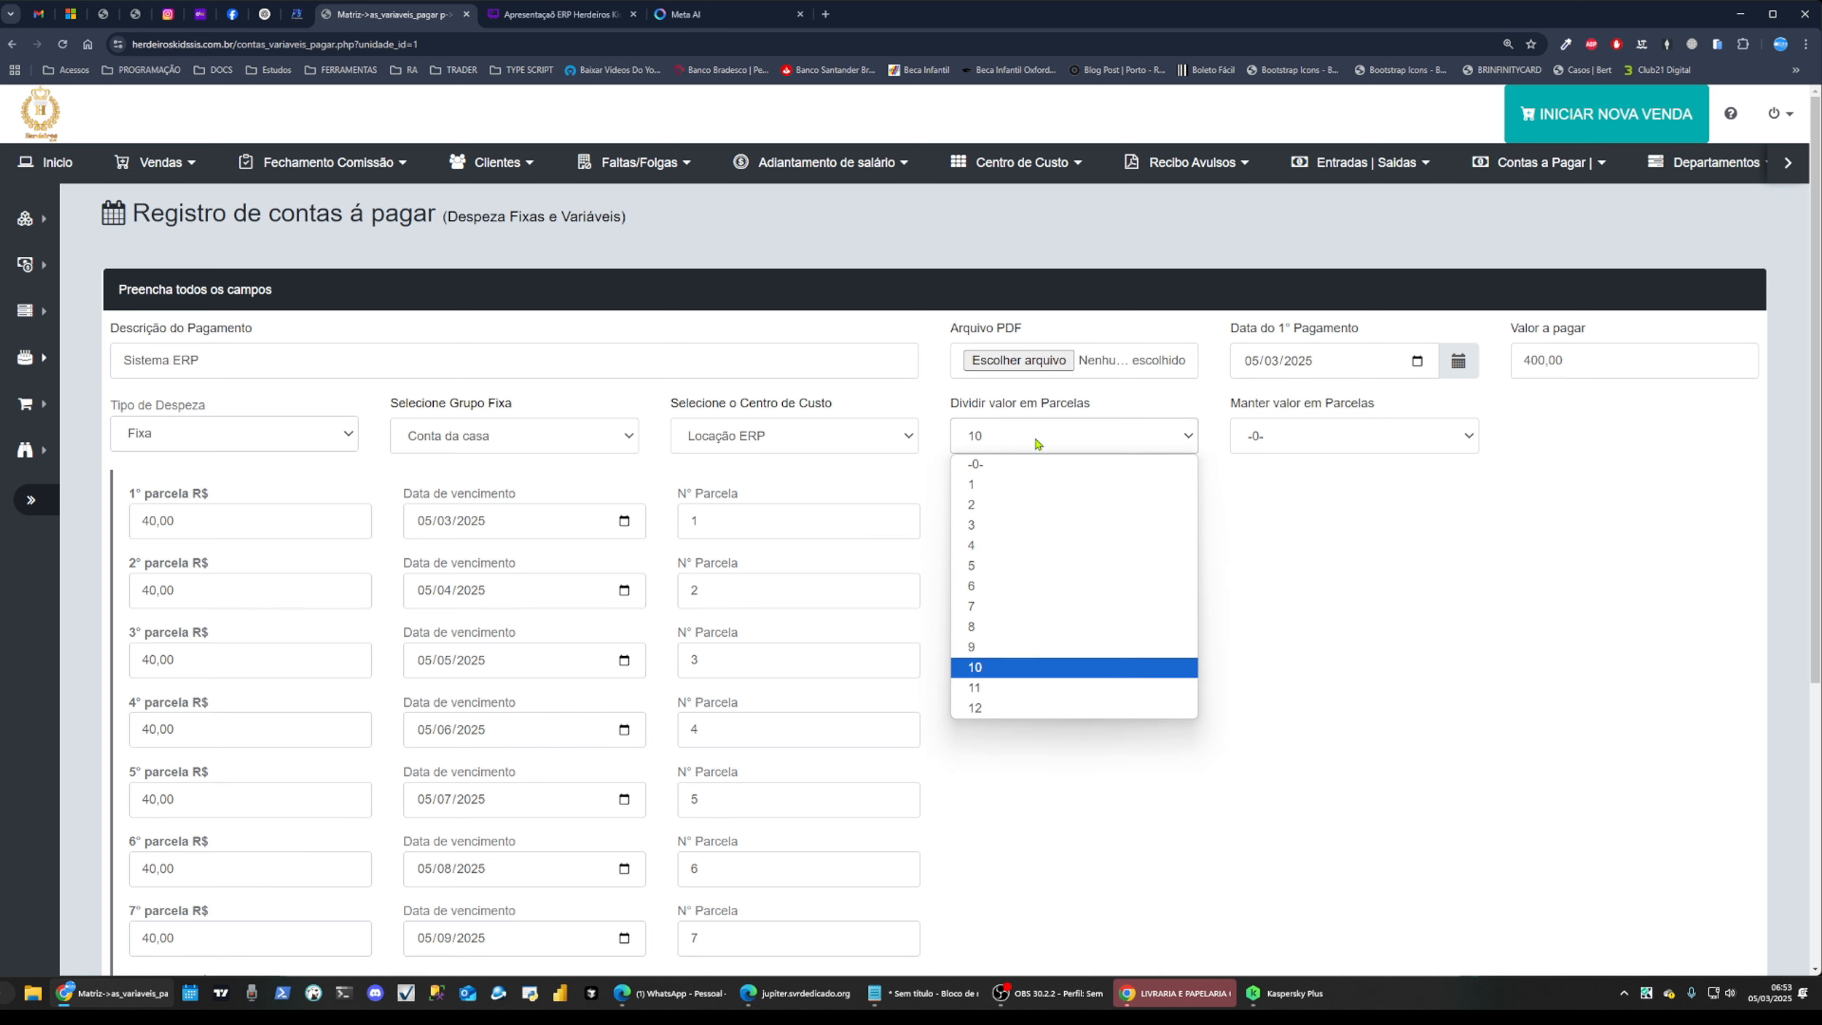
left_click(1376, 638)
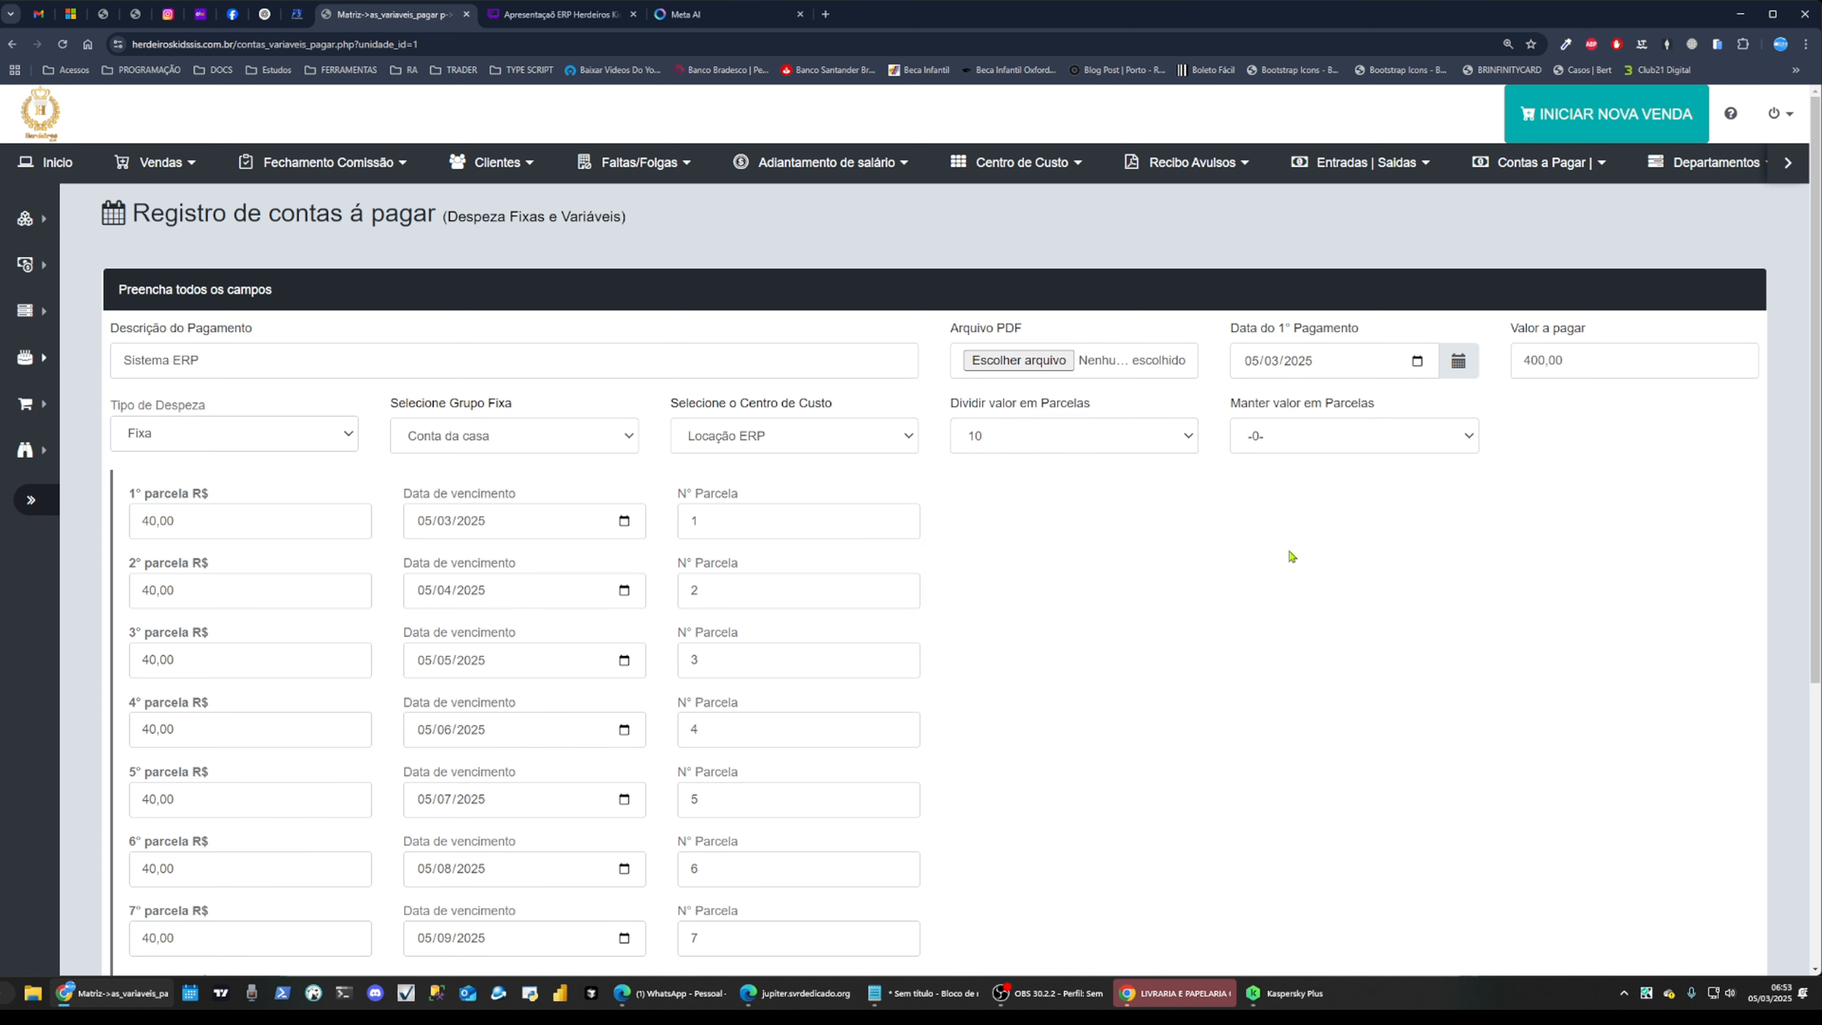
left_click(1269, 437)
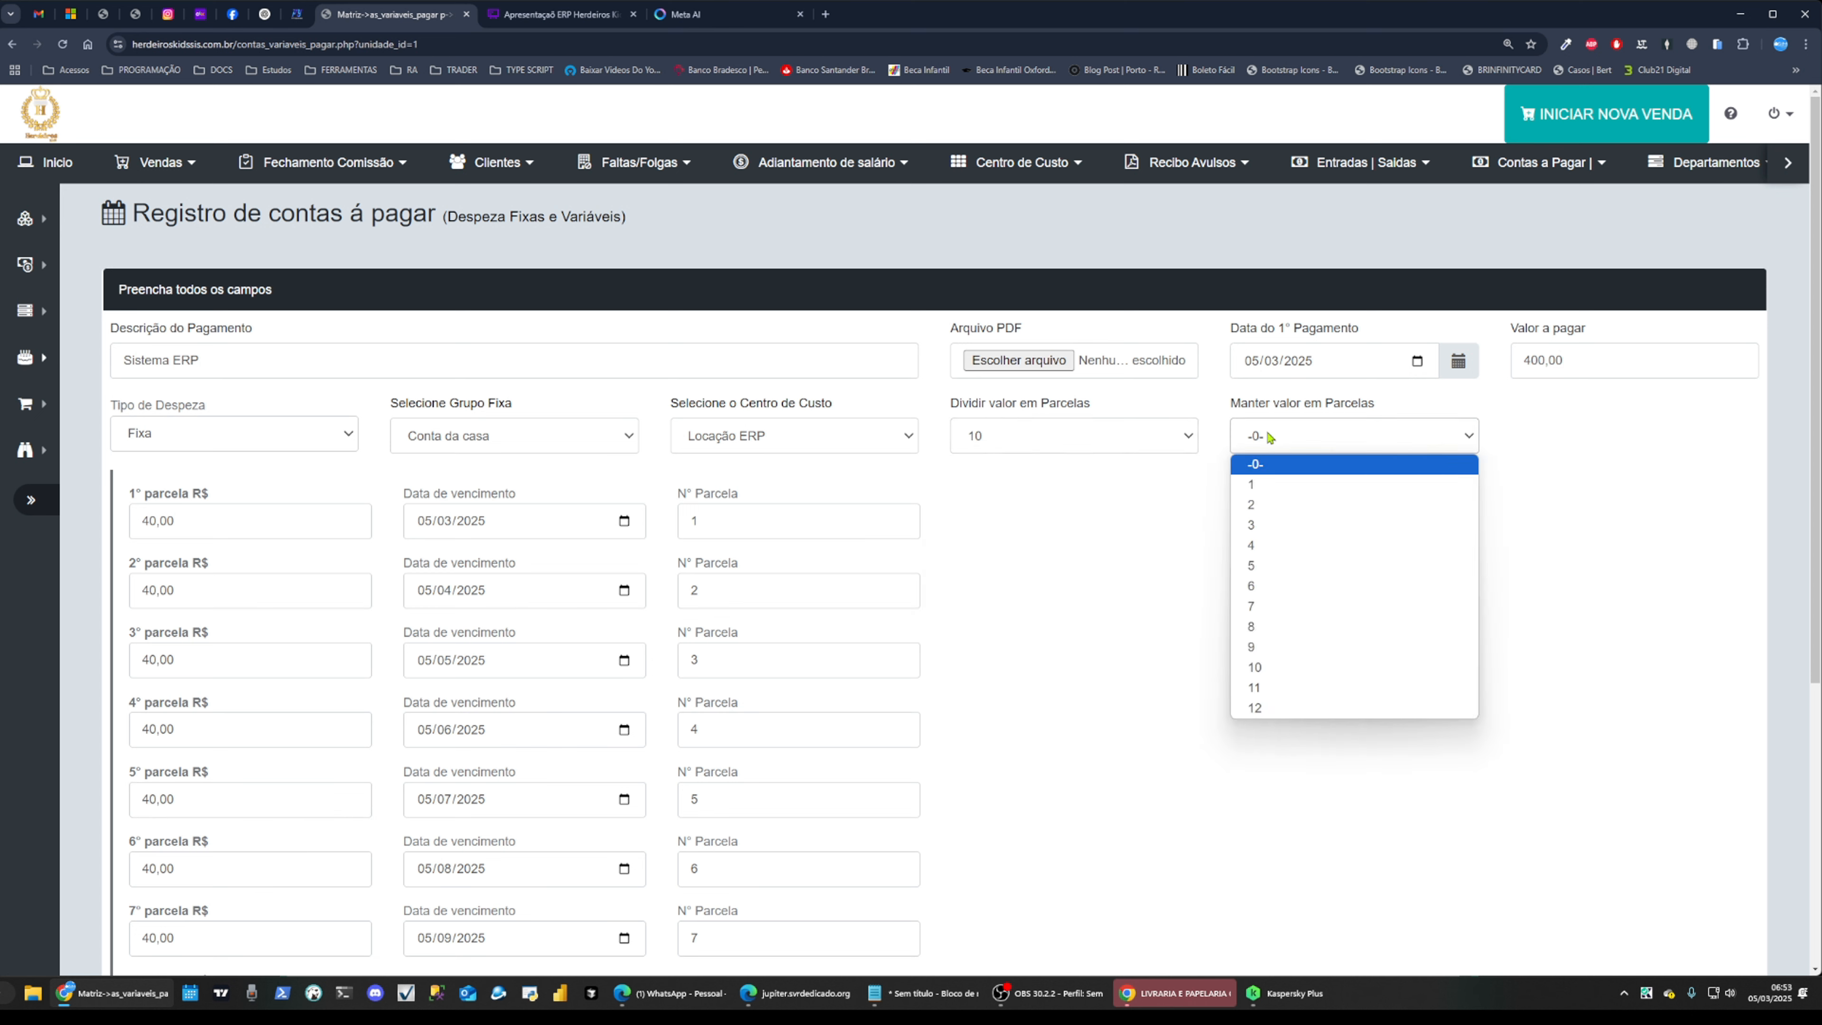
left_click(1263, 665)
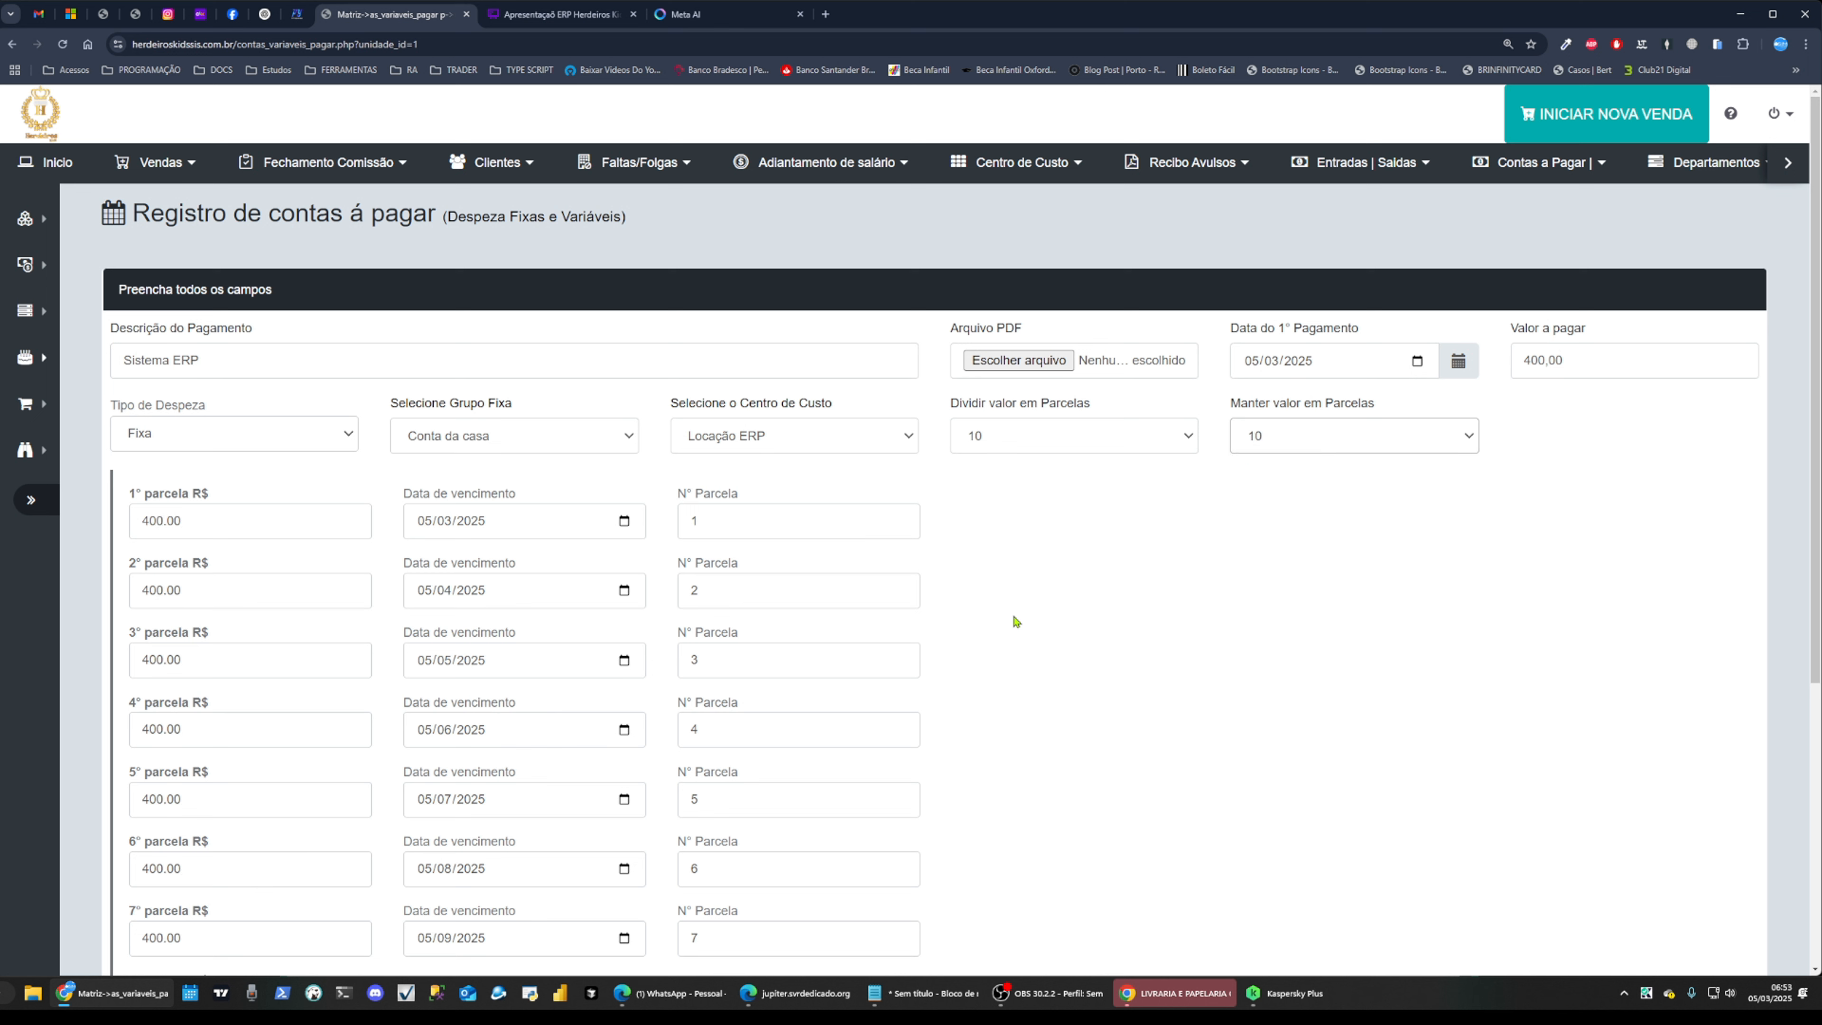
Examine the amounts in the 10-installment list generated with the full value kept
double_click(211, 531)
double_click(213, 595)
left_click(207, 655)
double_click(207, 655)
double_click(208, 727)
double_click(208, 799)
scroll(293, 679, "down", 1)
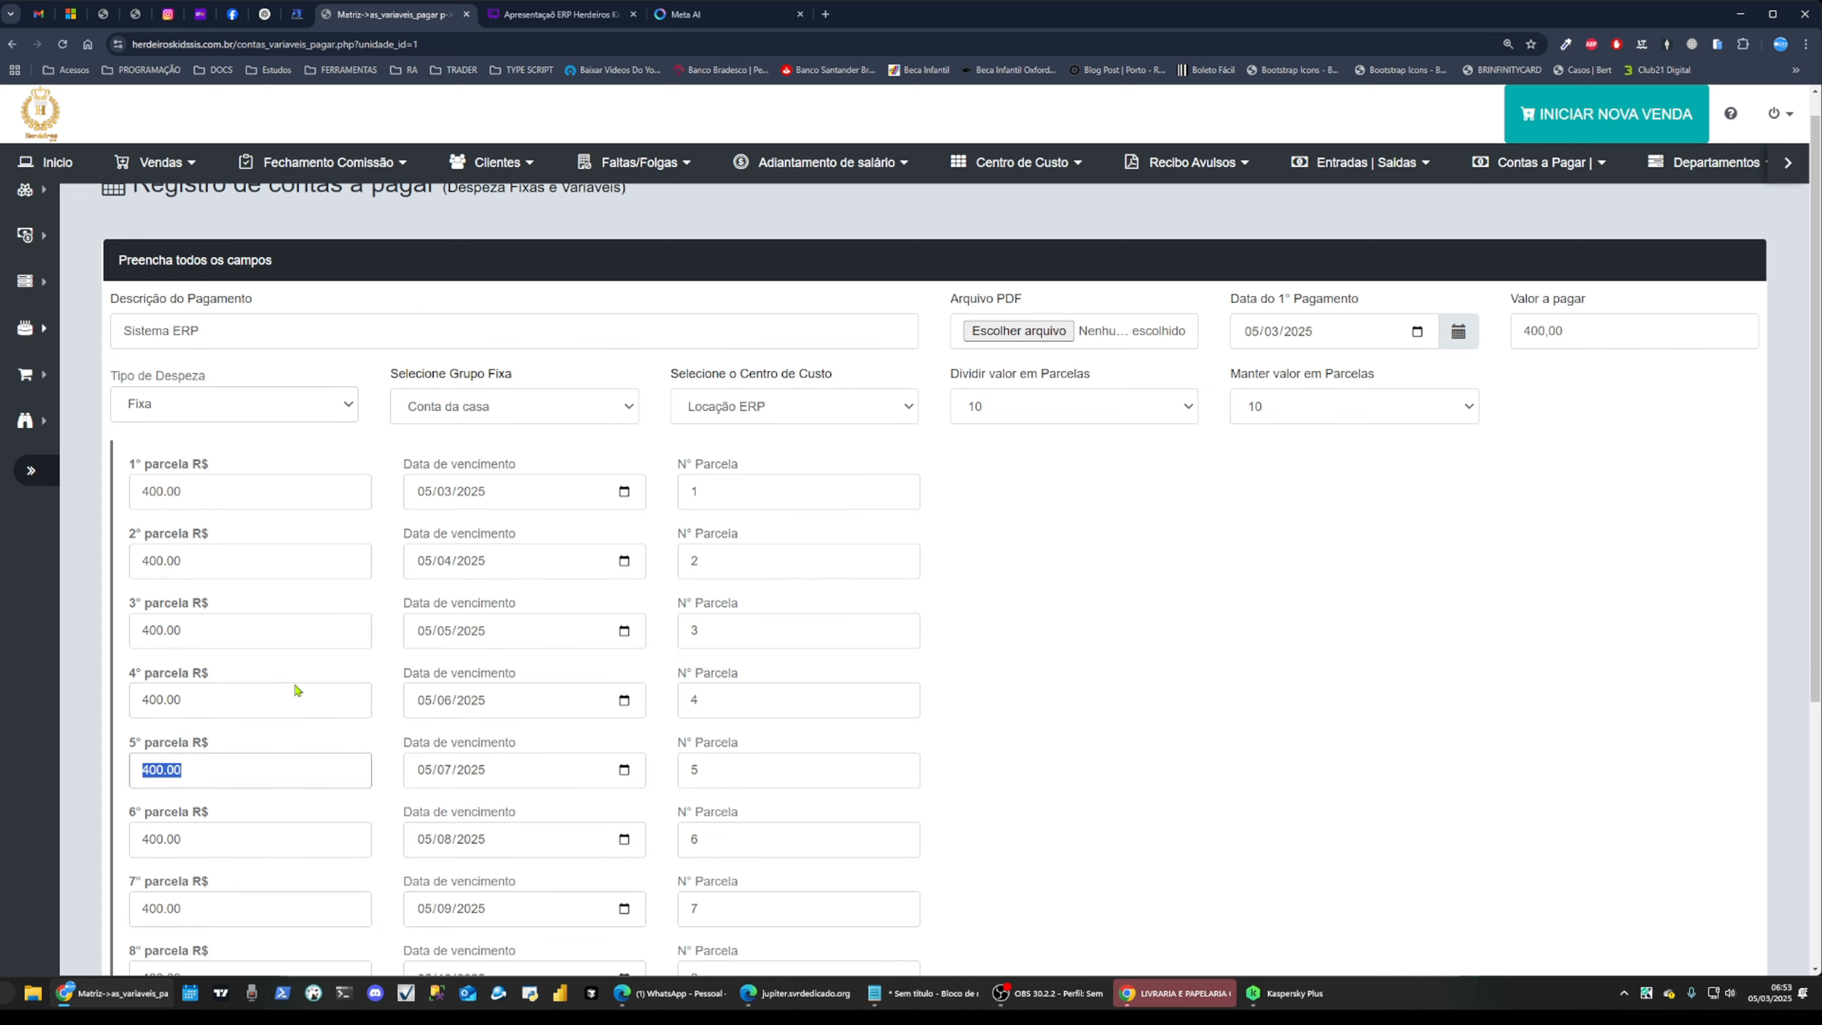
scroll(296, 690, "down", 5)
scroll(528, 619, "up", 5)
Keep the full payable amount in each of 12 installments
left_click(1116, 438)
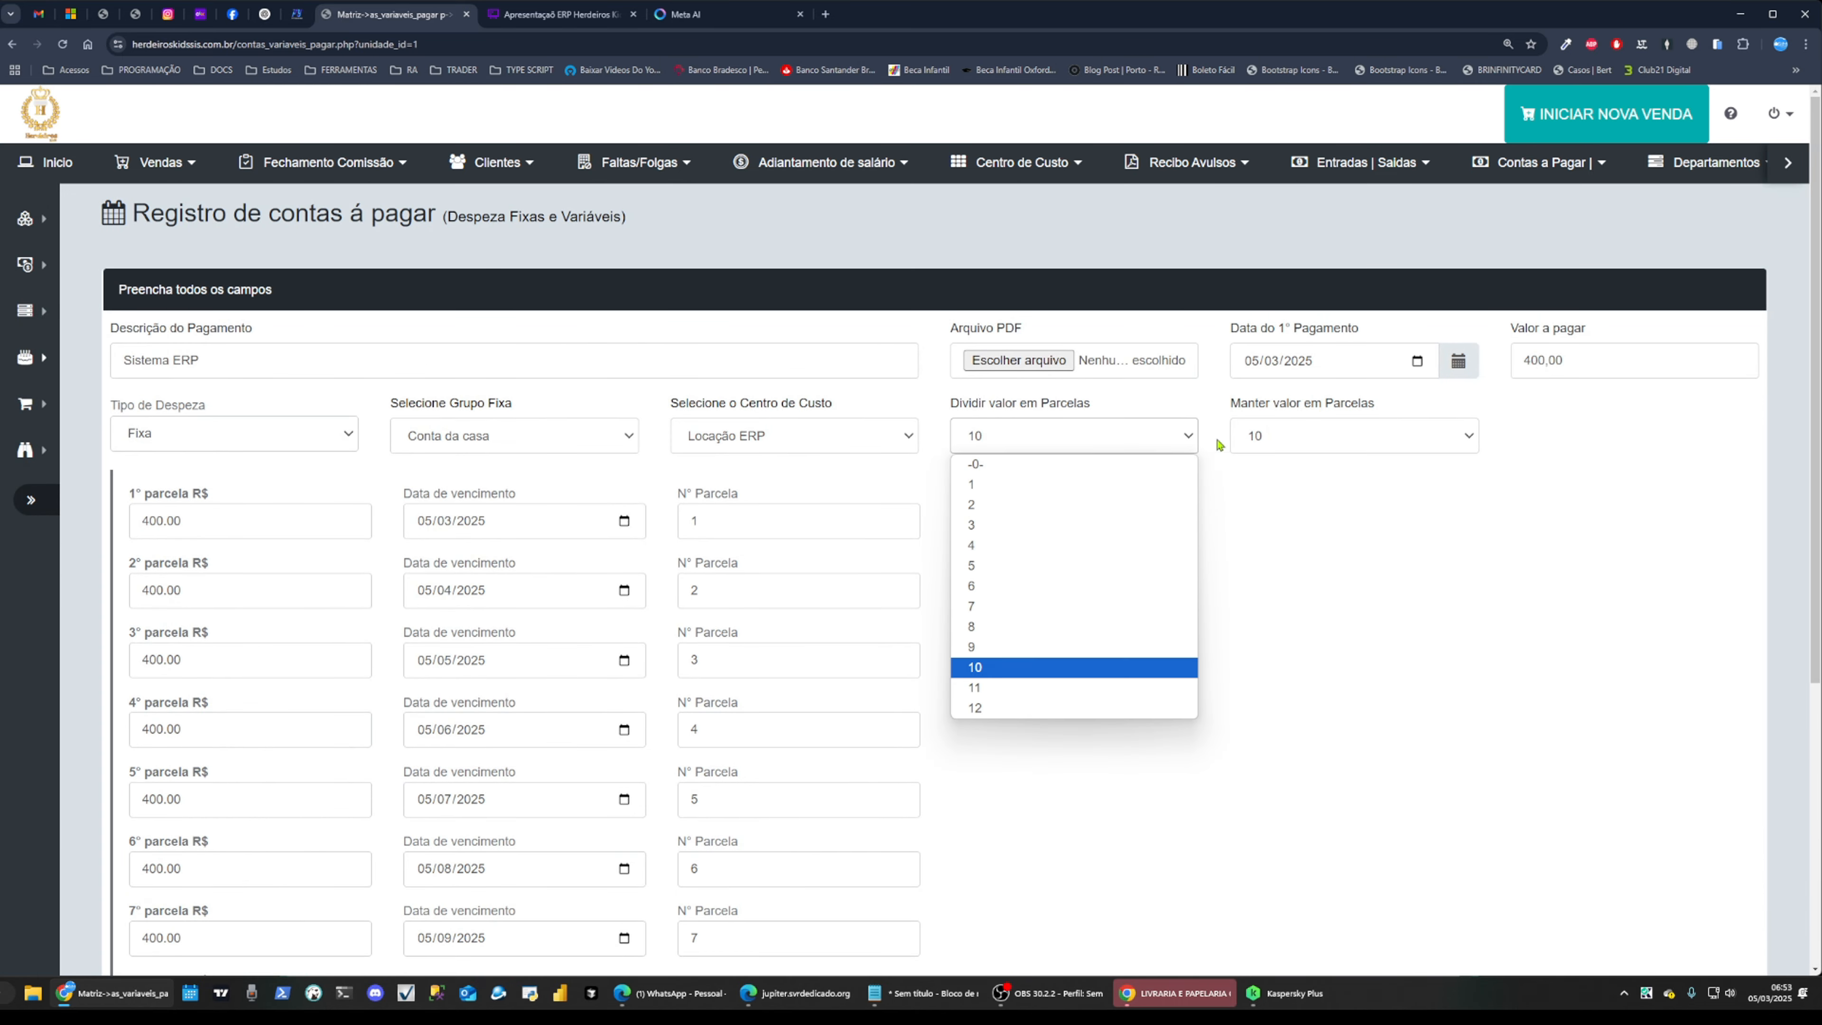
left_click(1244, 439)
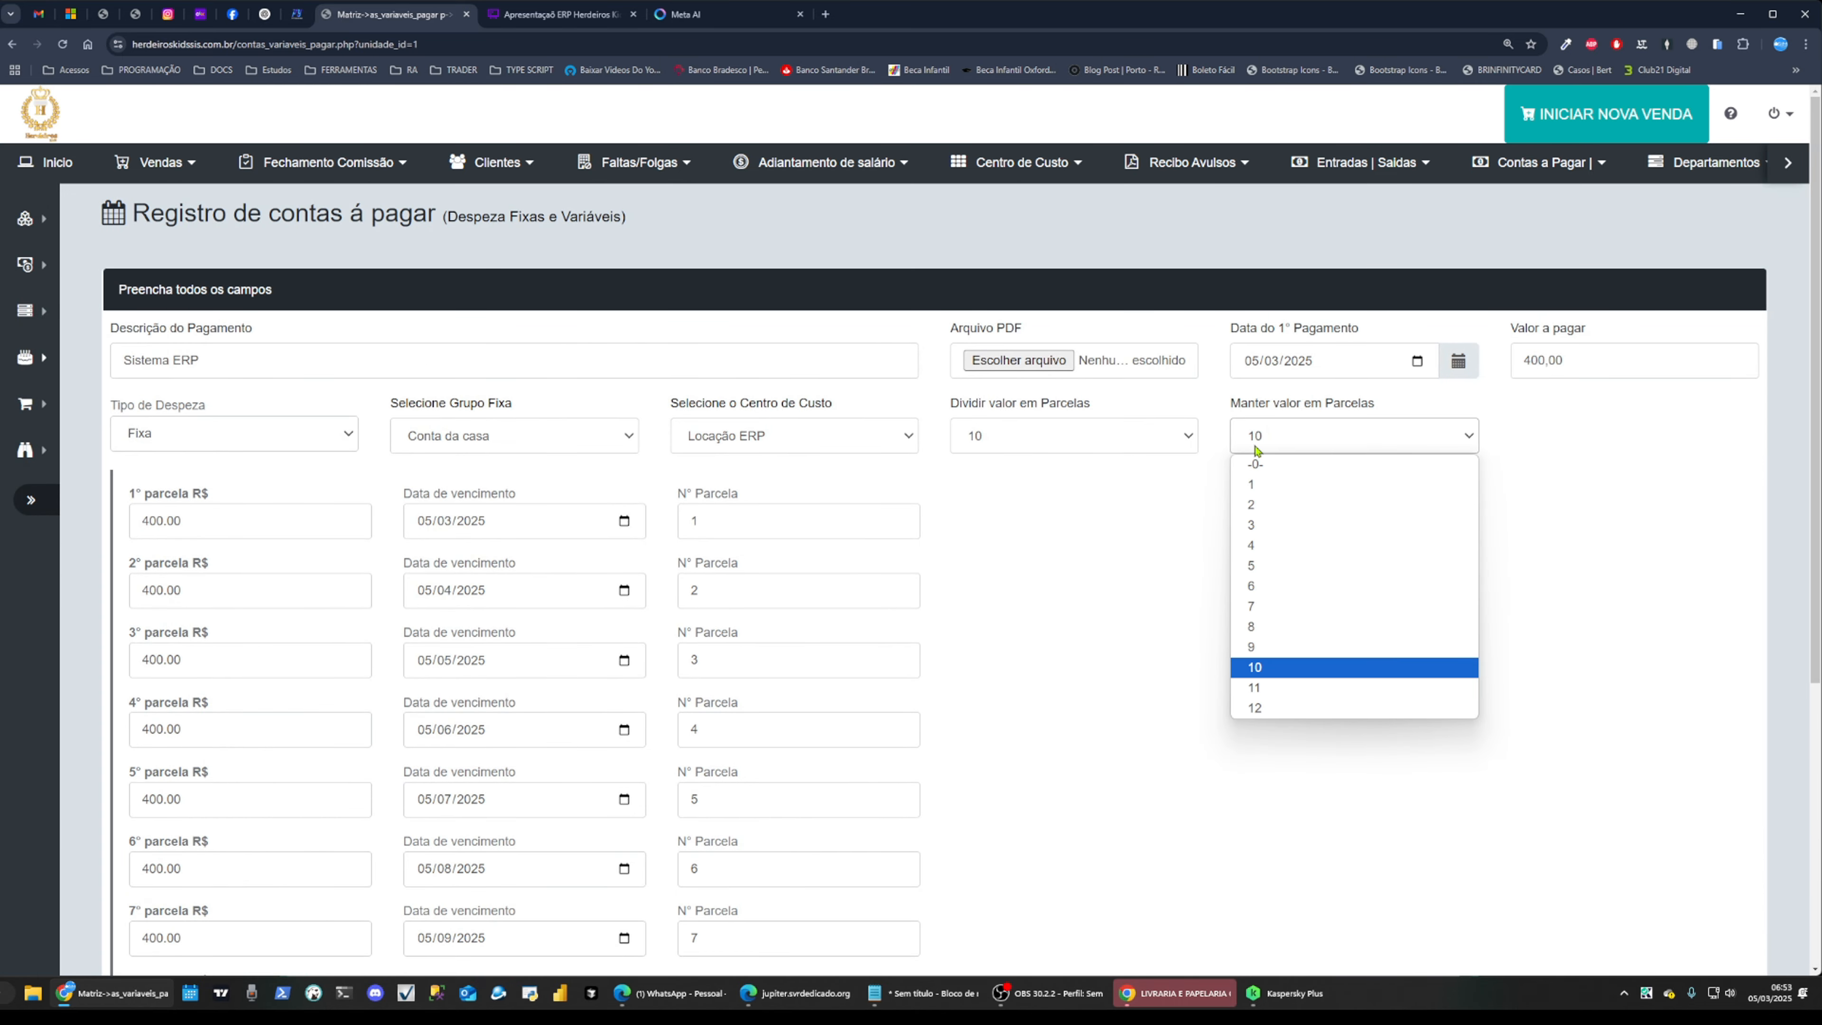
left_click(1274, 709)
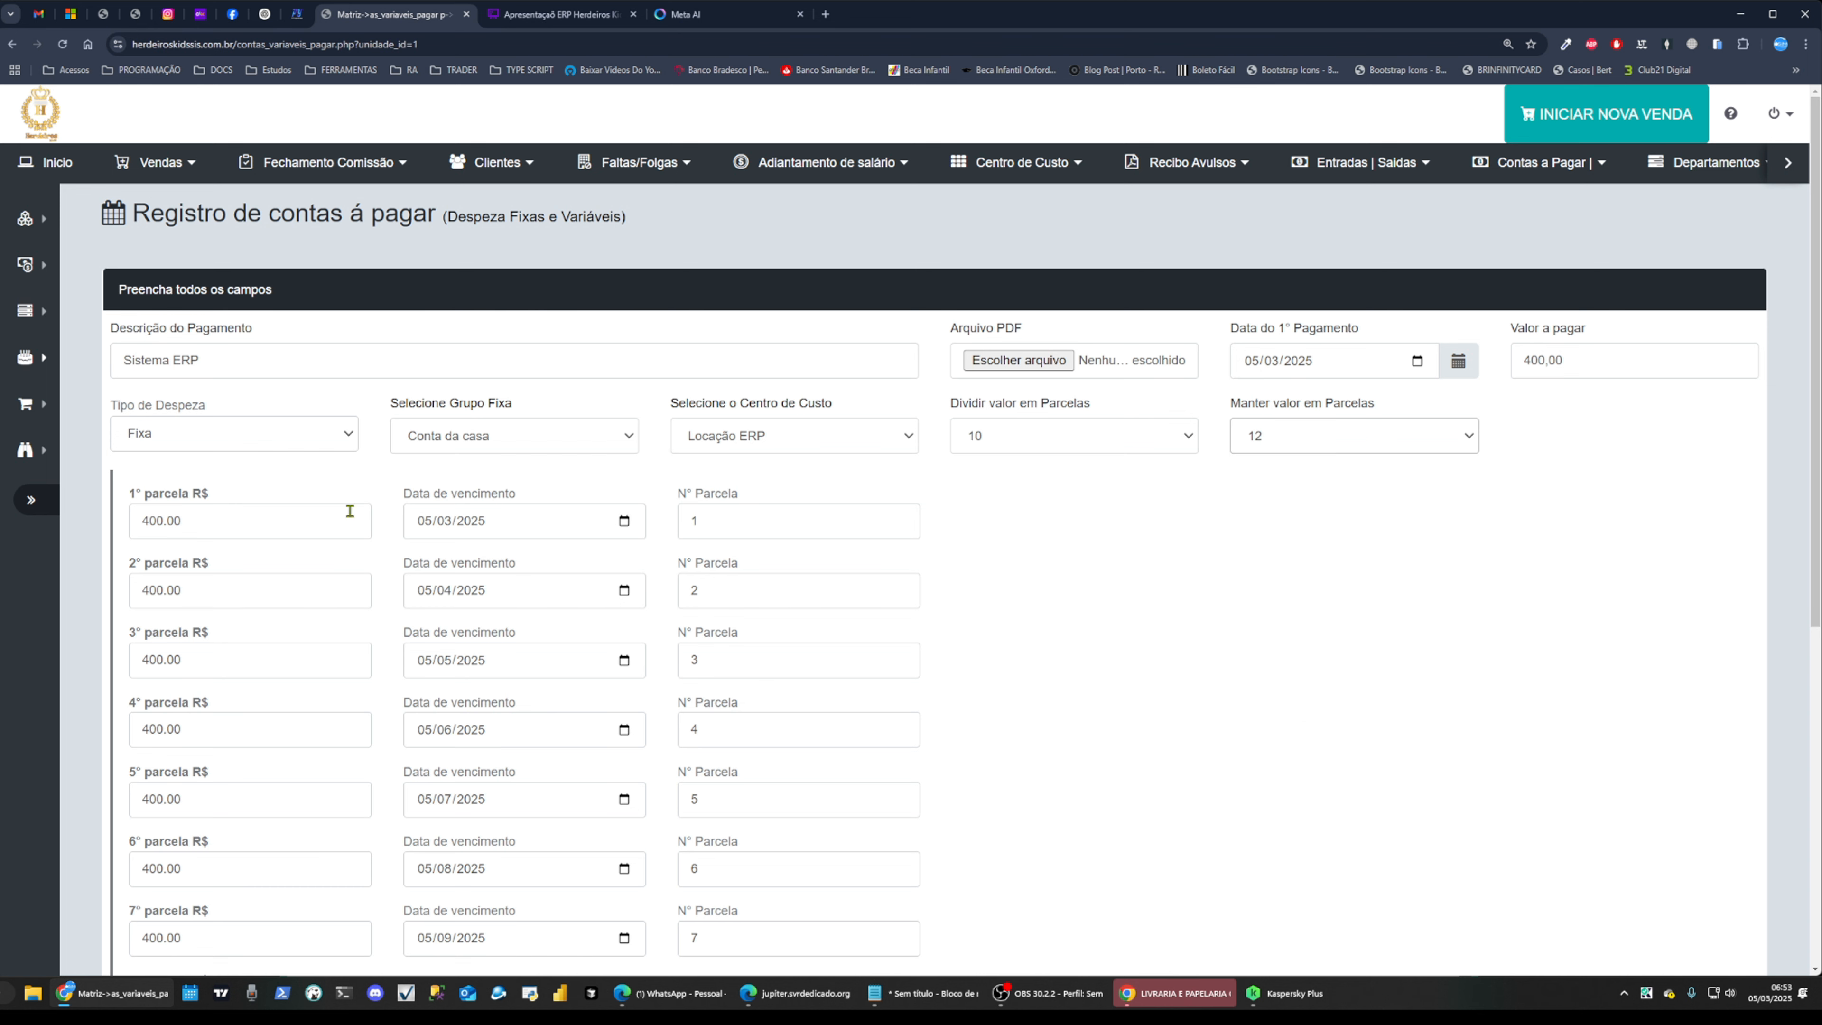
Review the amounts and due dates of all 12 installments against the payable amount and the two installment options
scroll(350, 511, "down", 8)
scroll(364, 764, "up", 8)
scroll(441, 529, "down", 5)
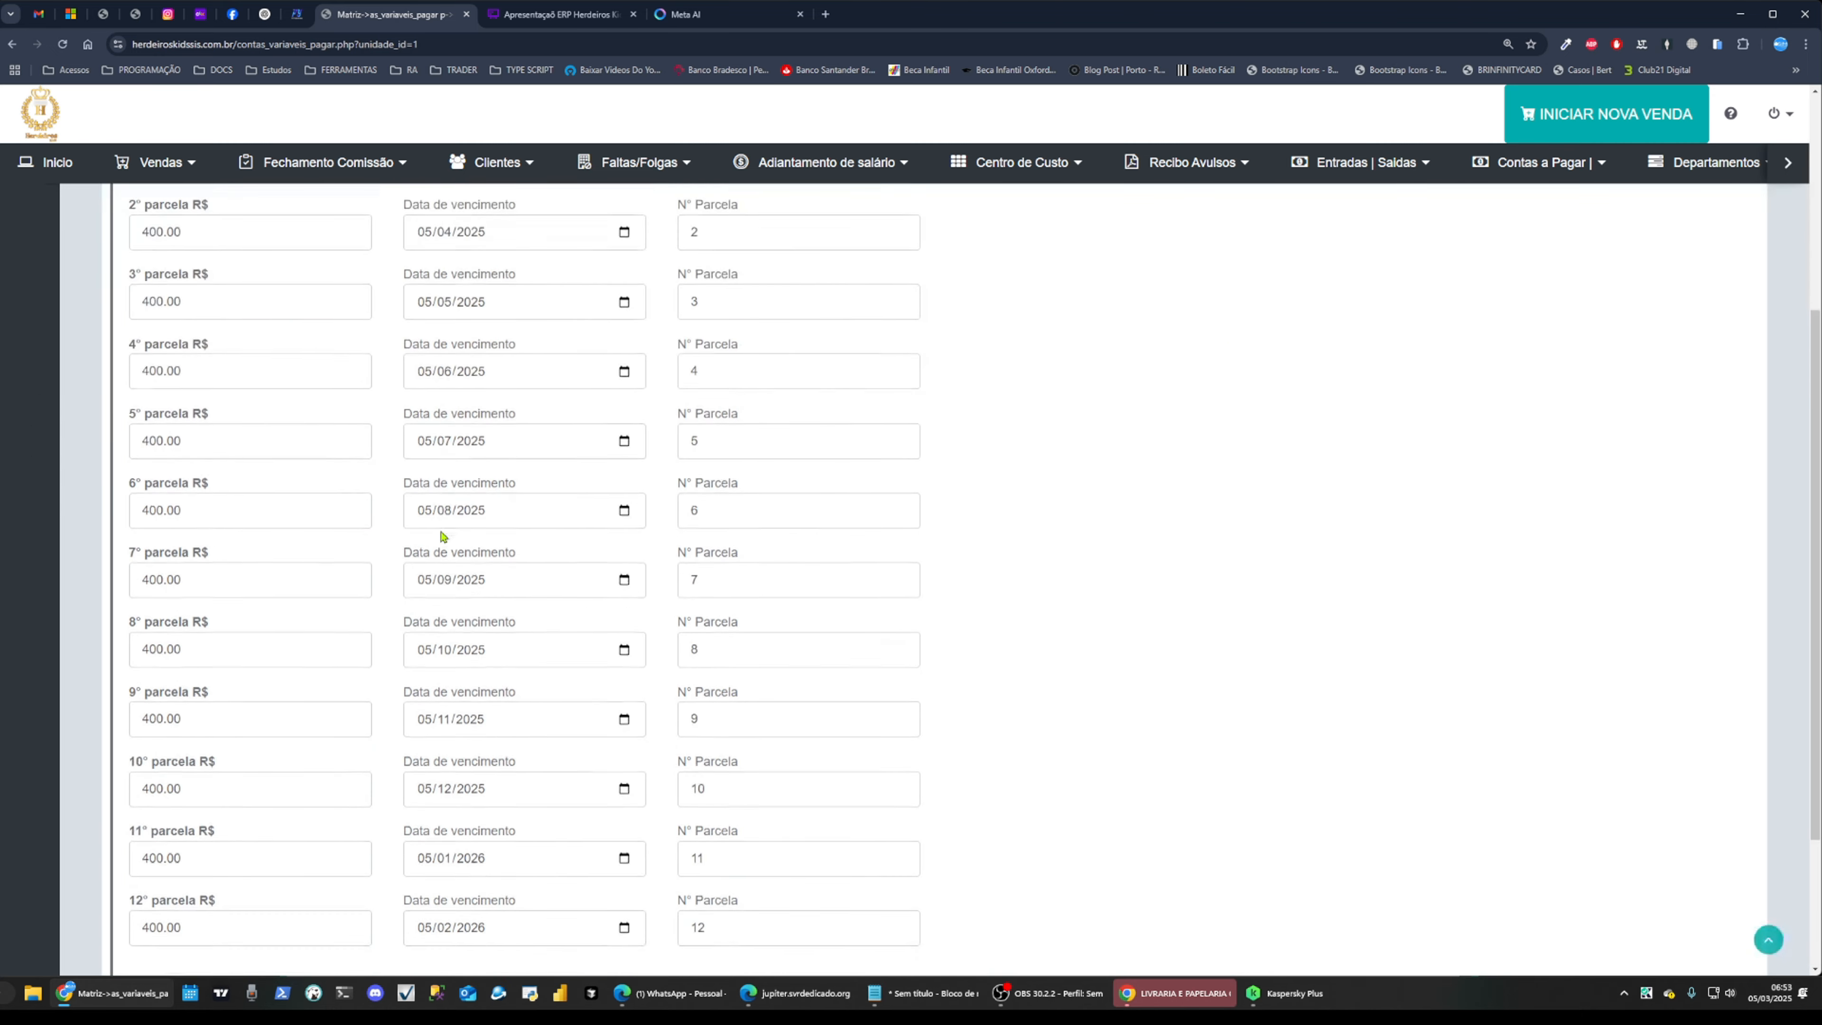
scroll(441, 530, "up", 5)
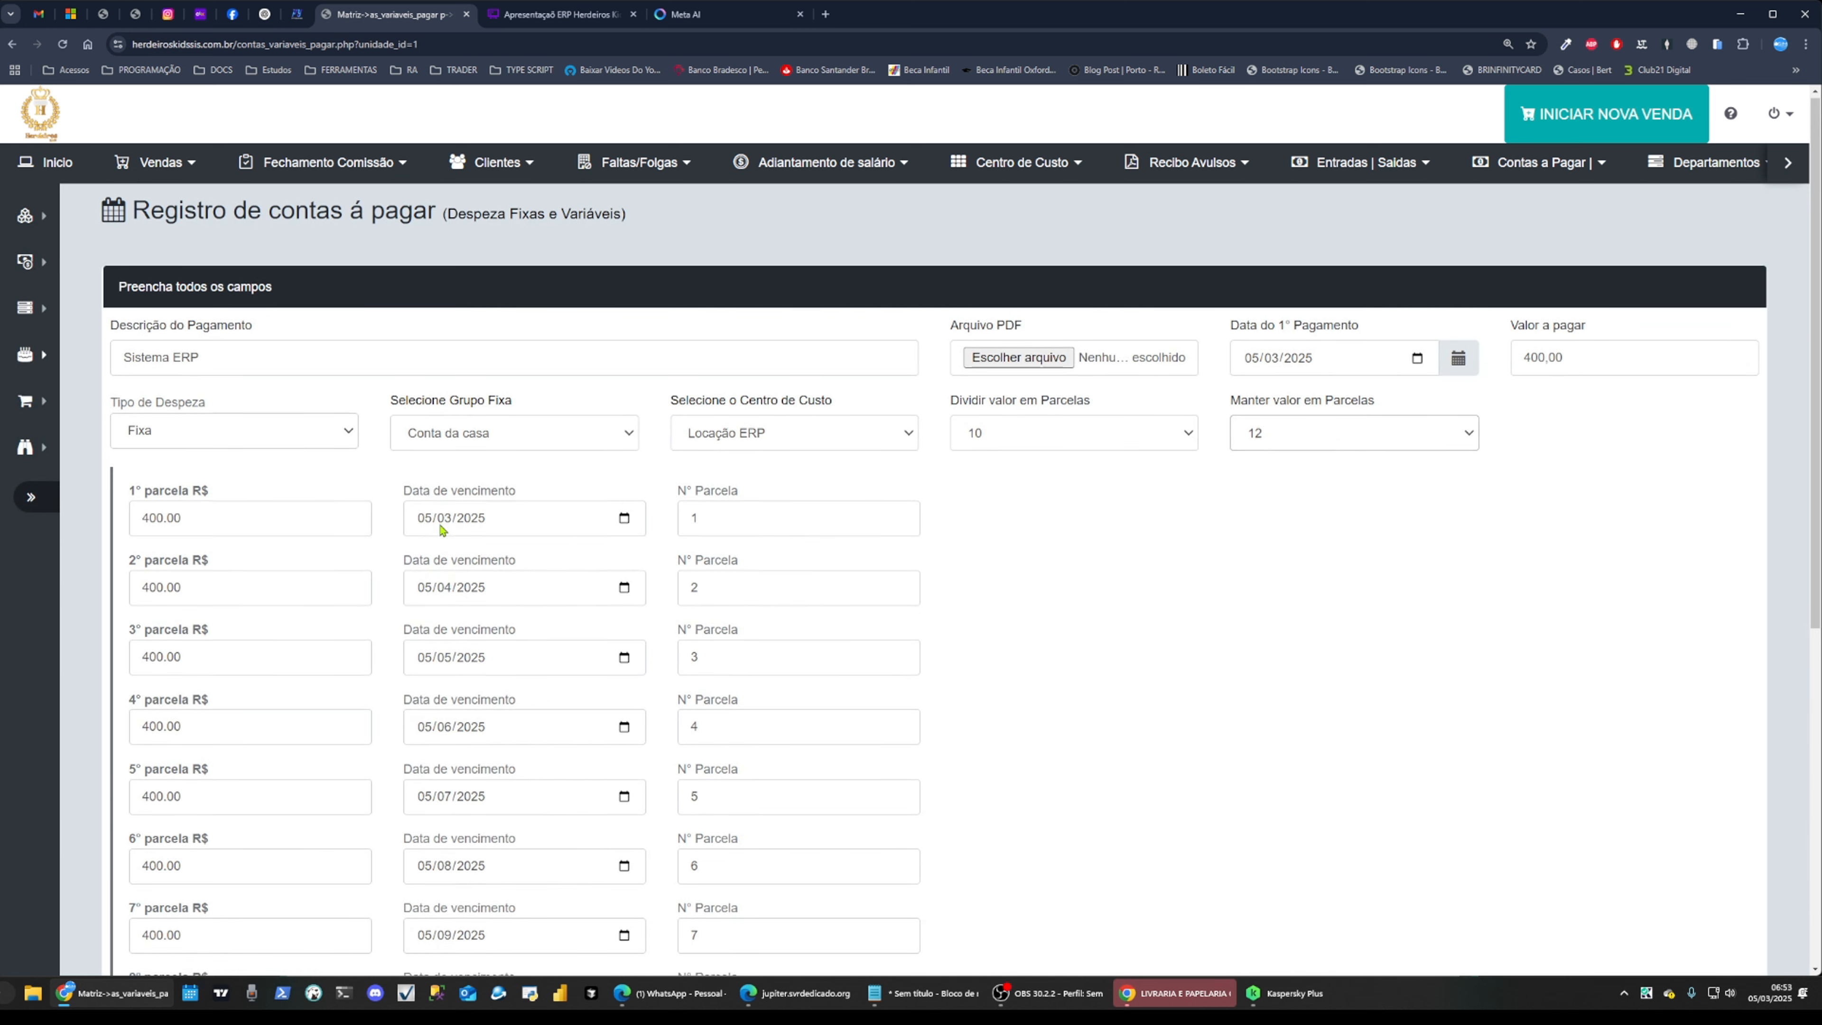
scroll(441, 530, "down", 8)
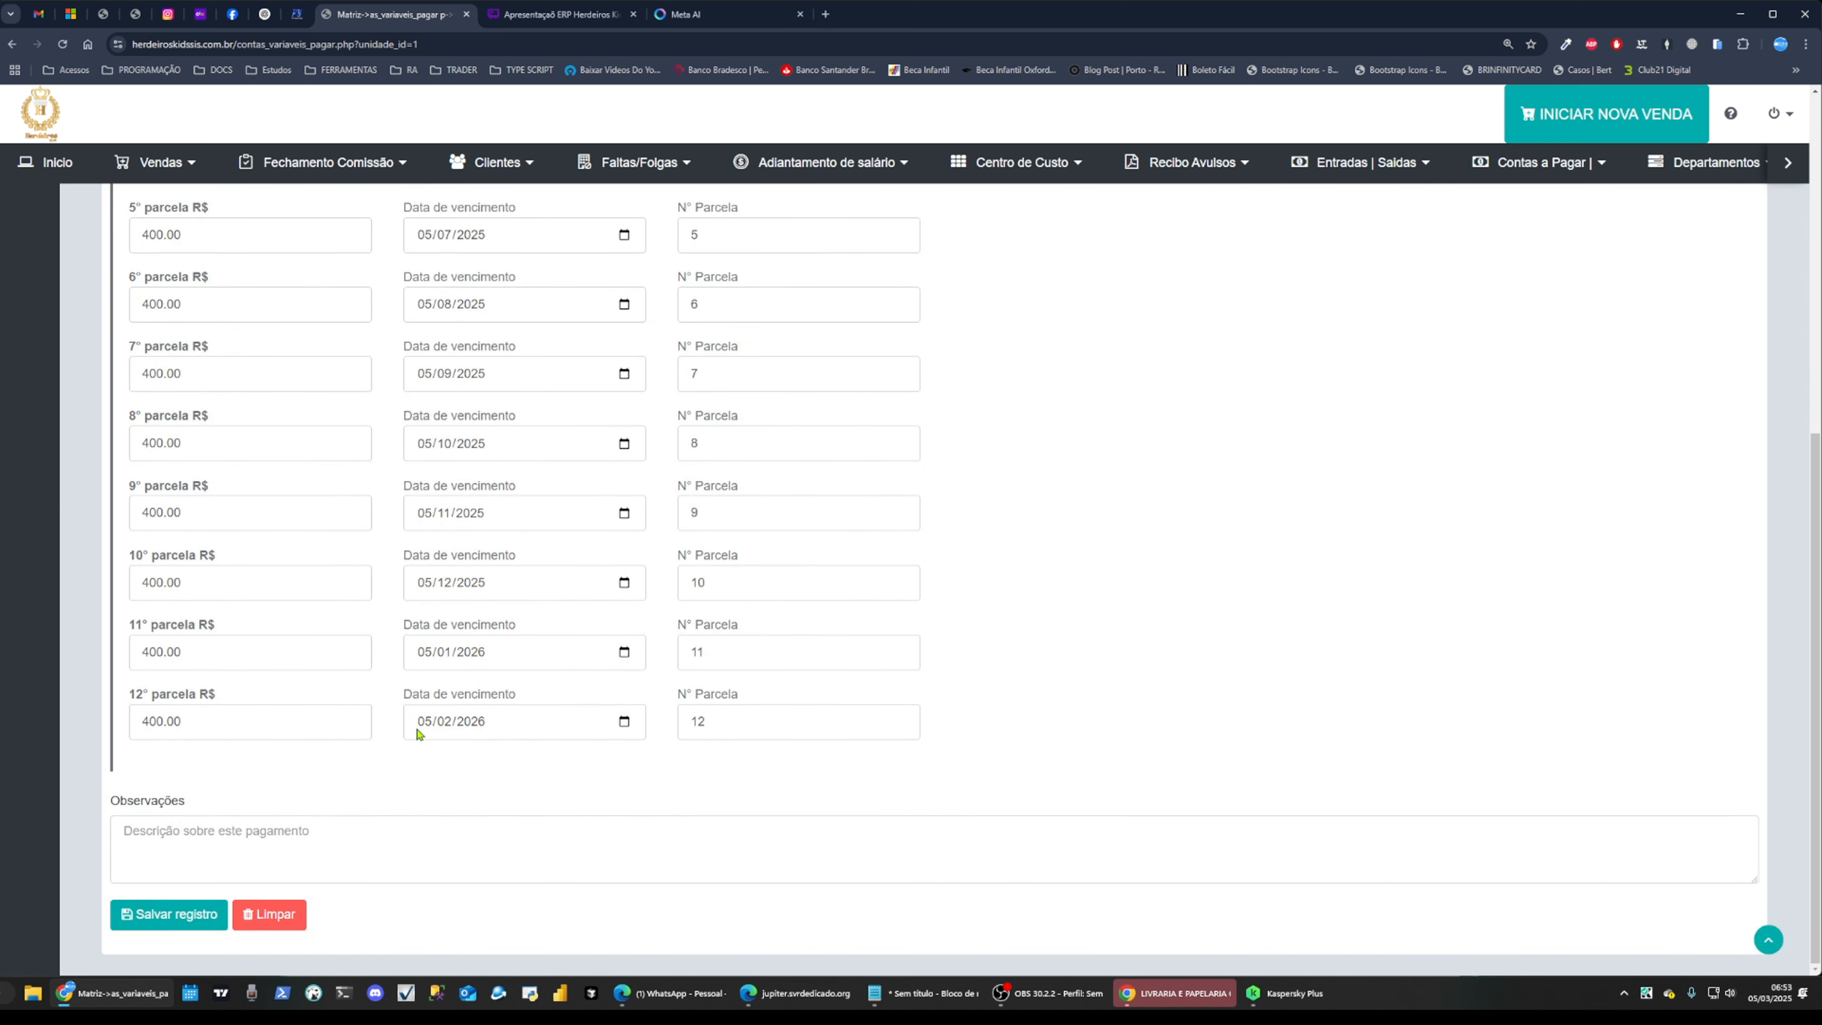
scroll(419, 732, "up", 8)
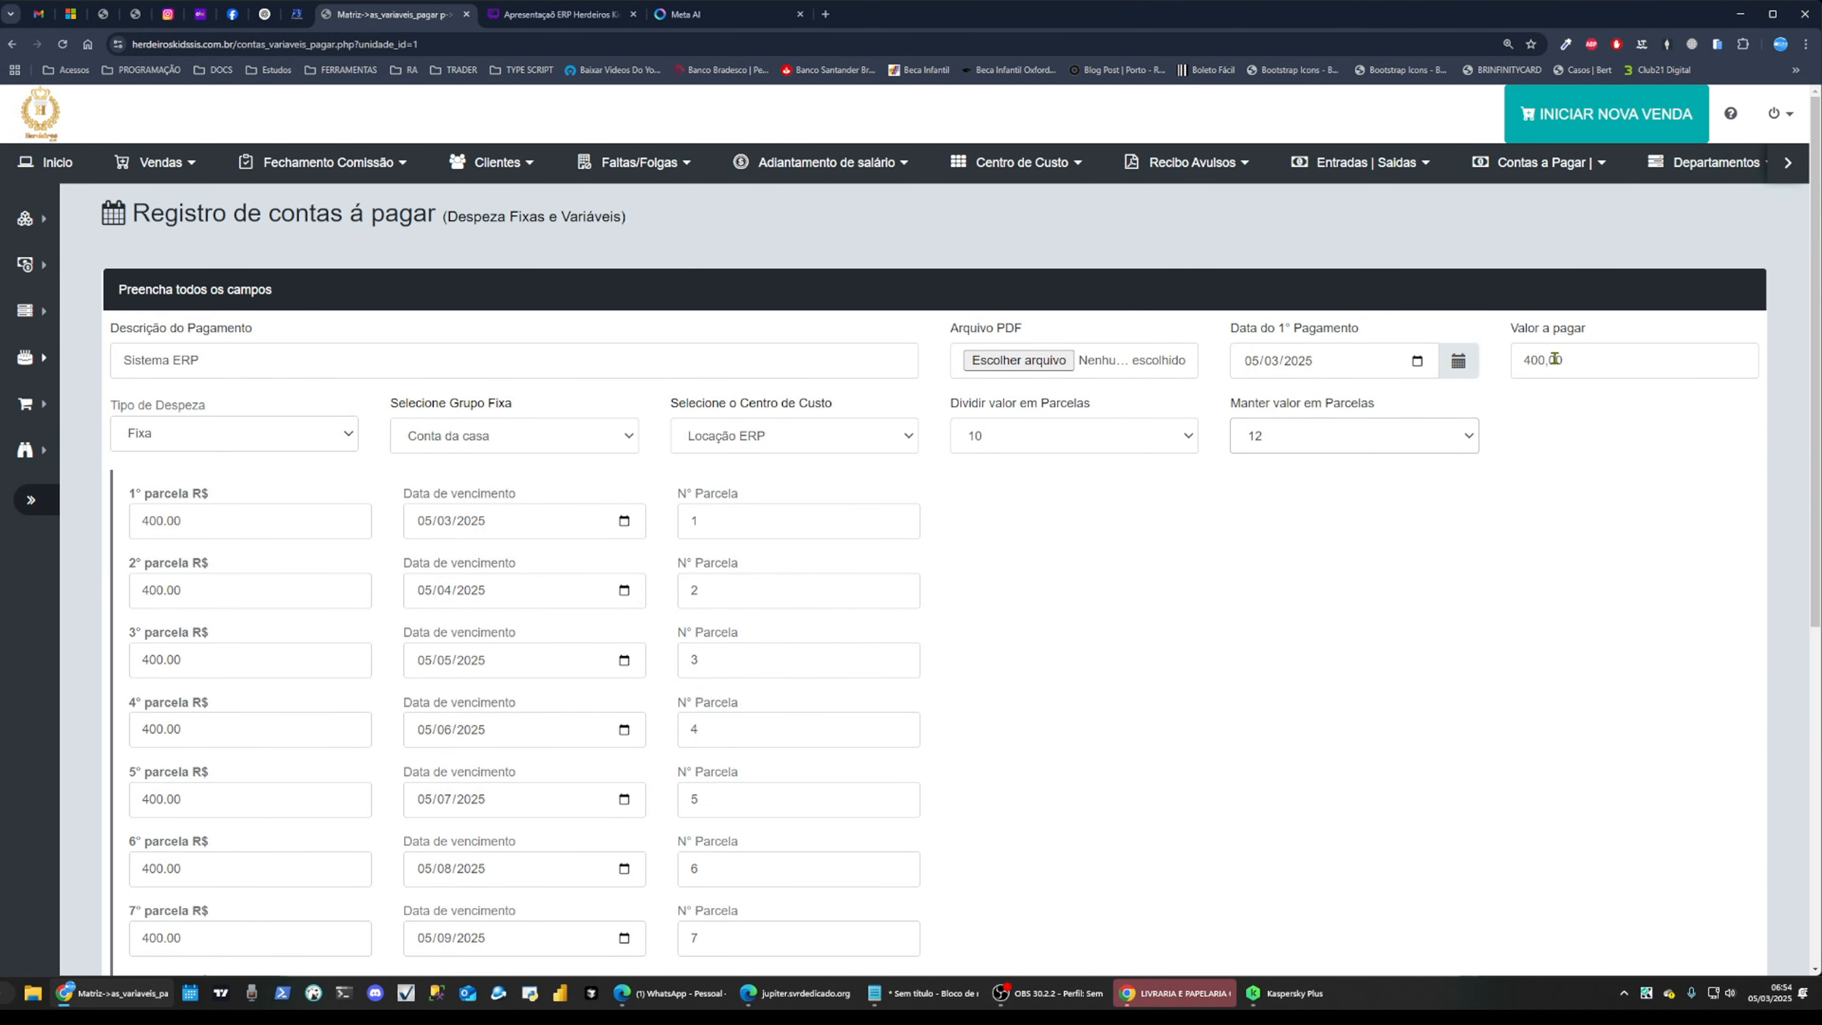
left_click_drag(1574, 358, 1522, 359)
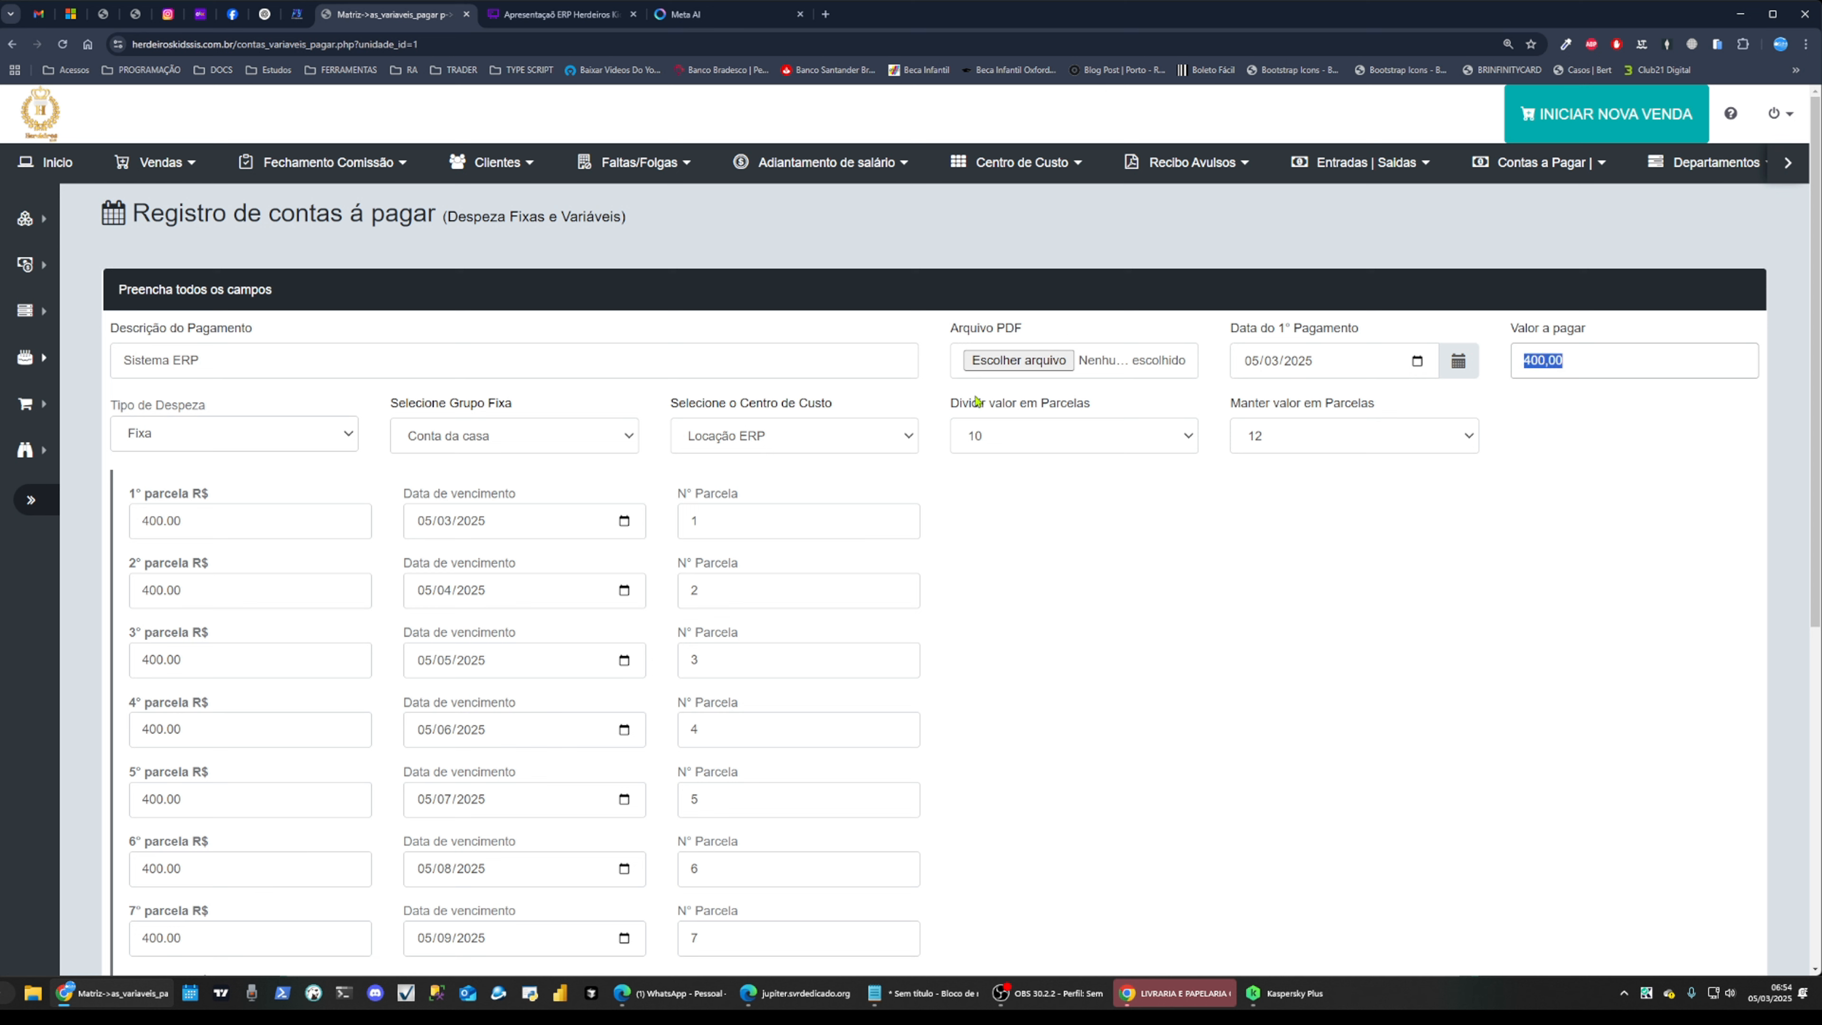
left_click_drag(948, 403, 1084, 406)
left_click_drag(1221, 408, 1390, 407)
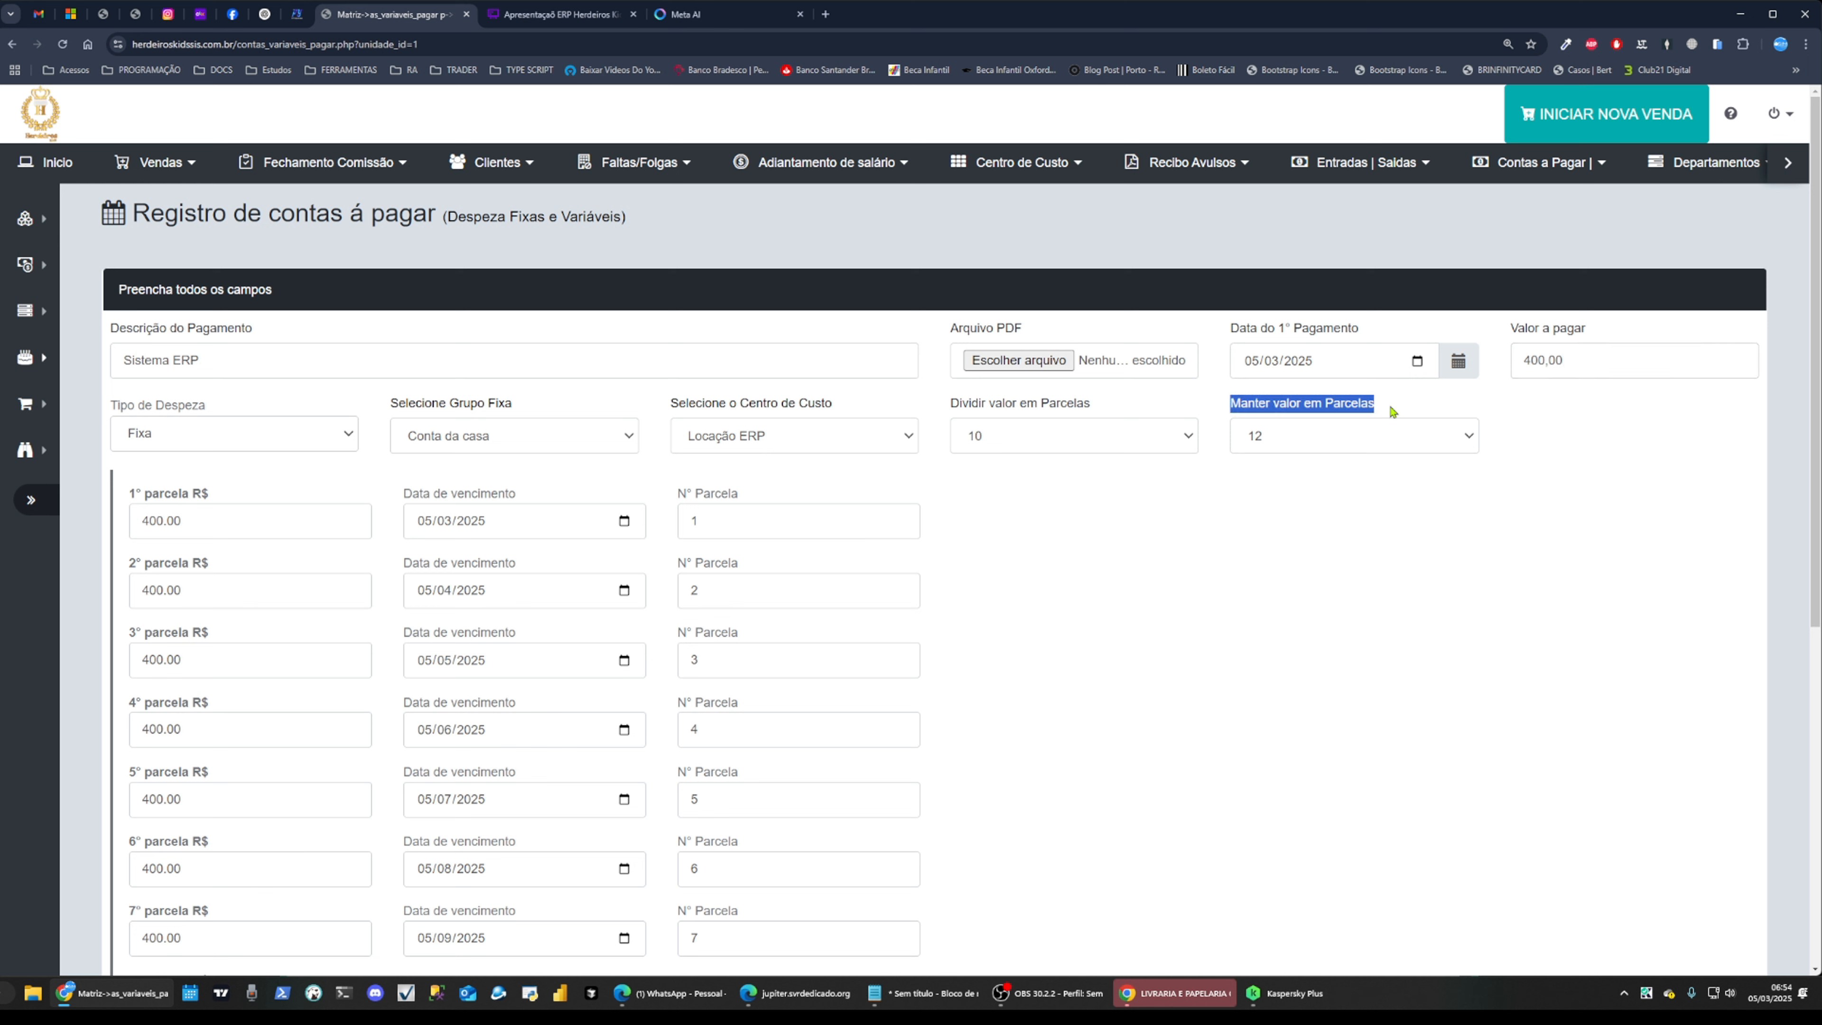
left_click(1431, 627)
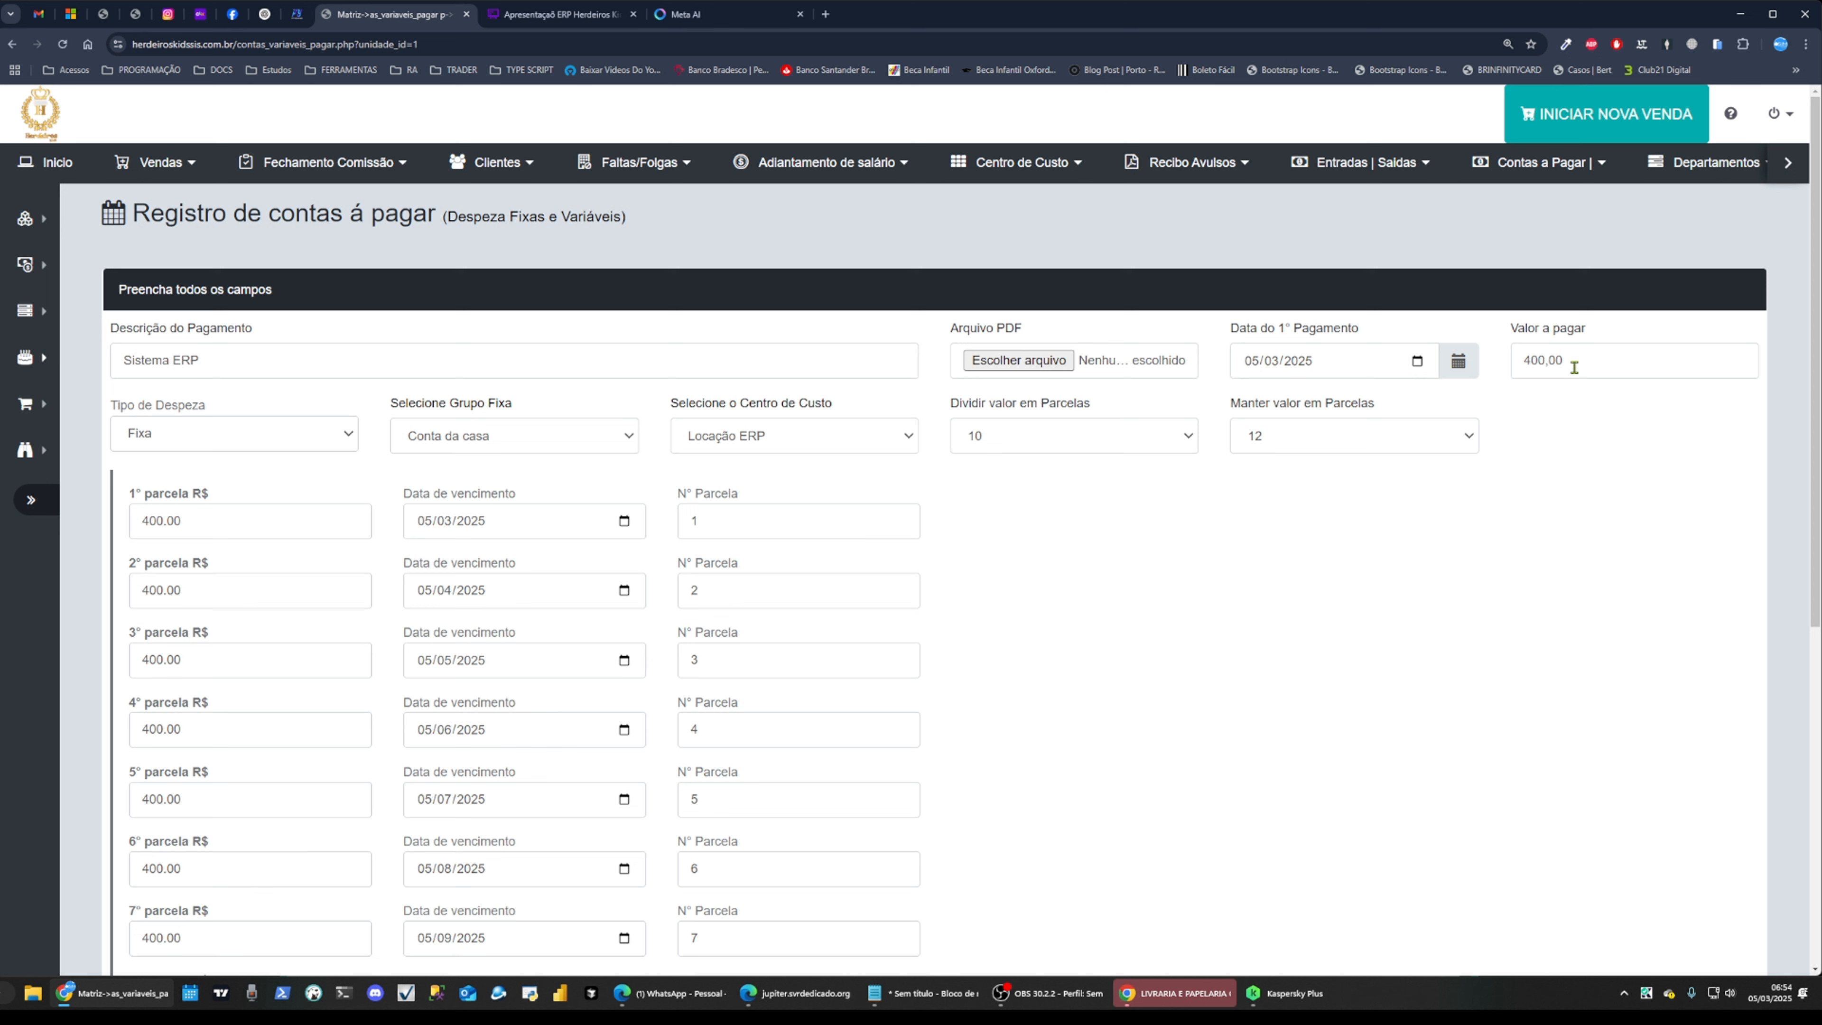
Divide the payable amount into 3 installments, setting the second to 150,00 and the third to 100,00
left_click(991, 437)
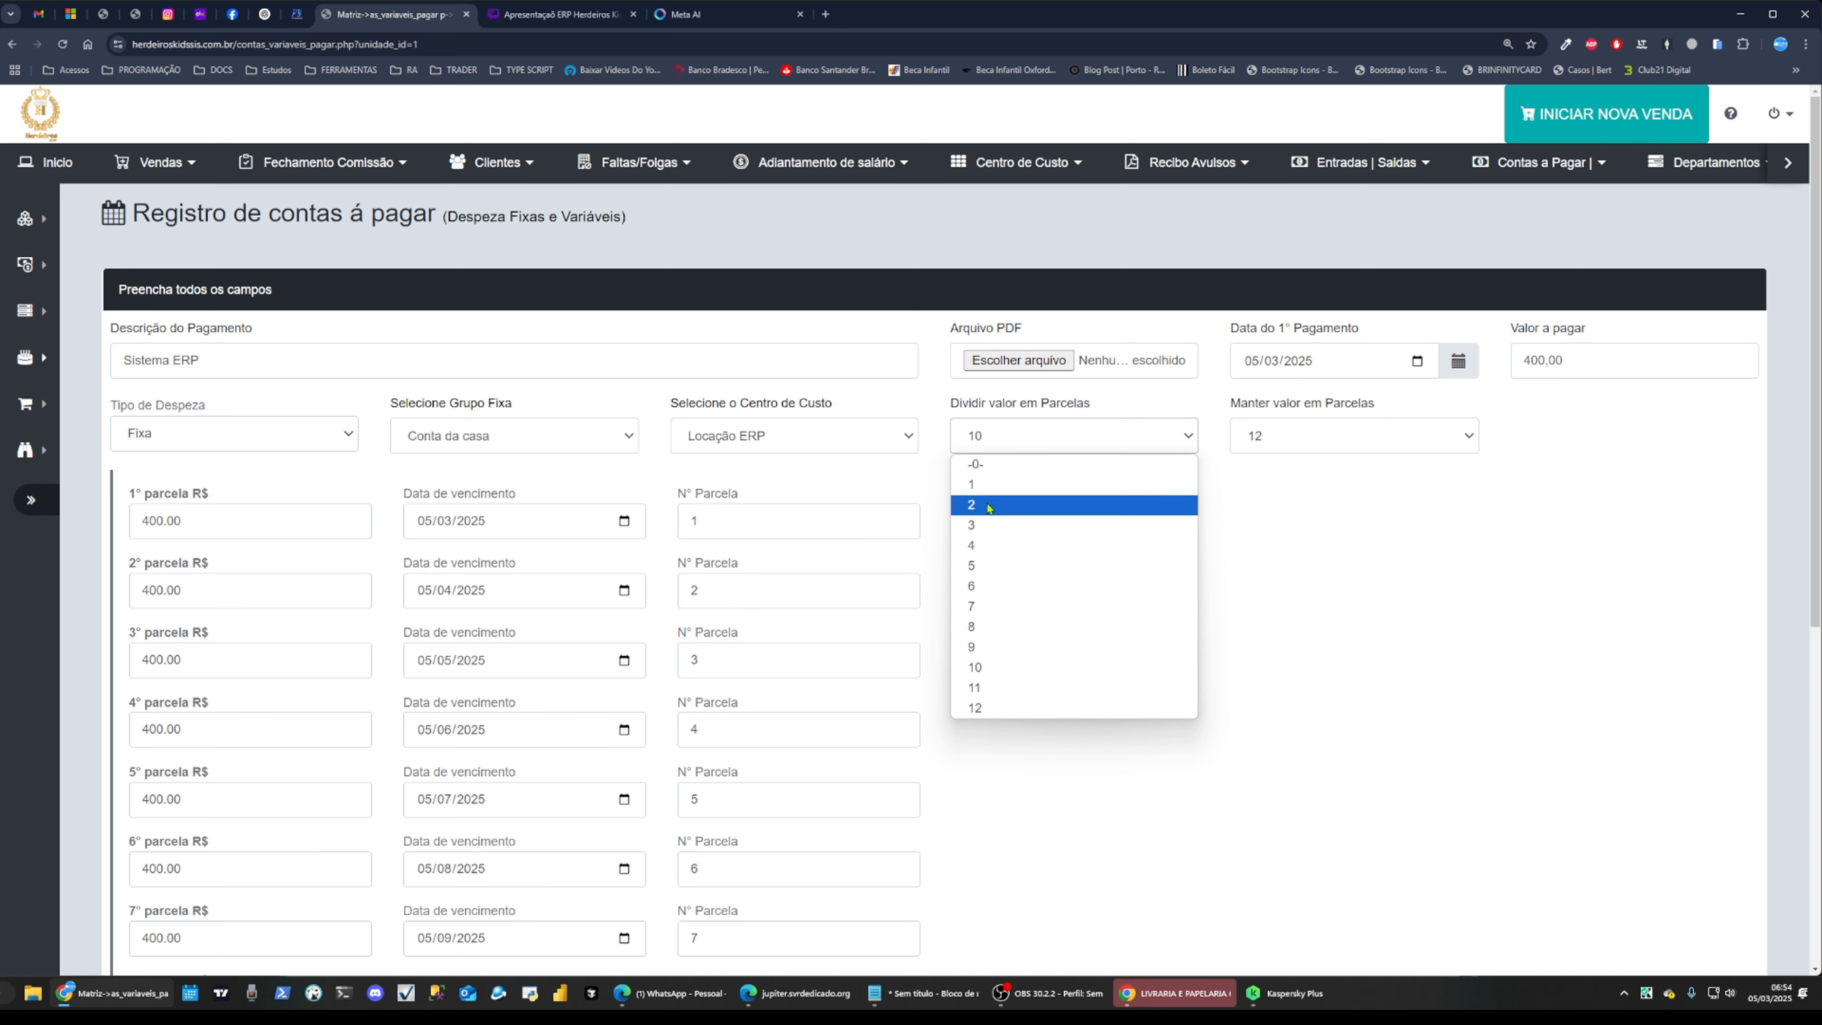
left_click(991, 525)
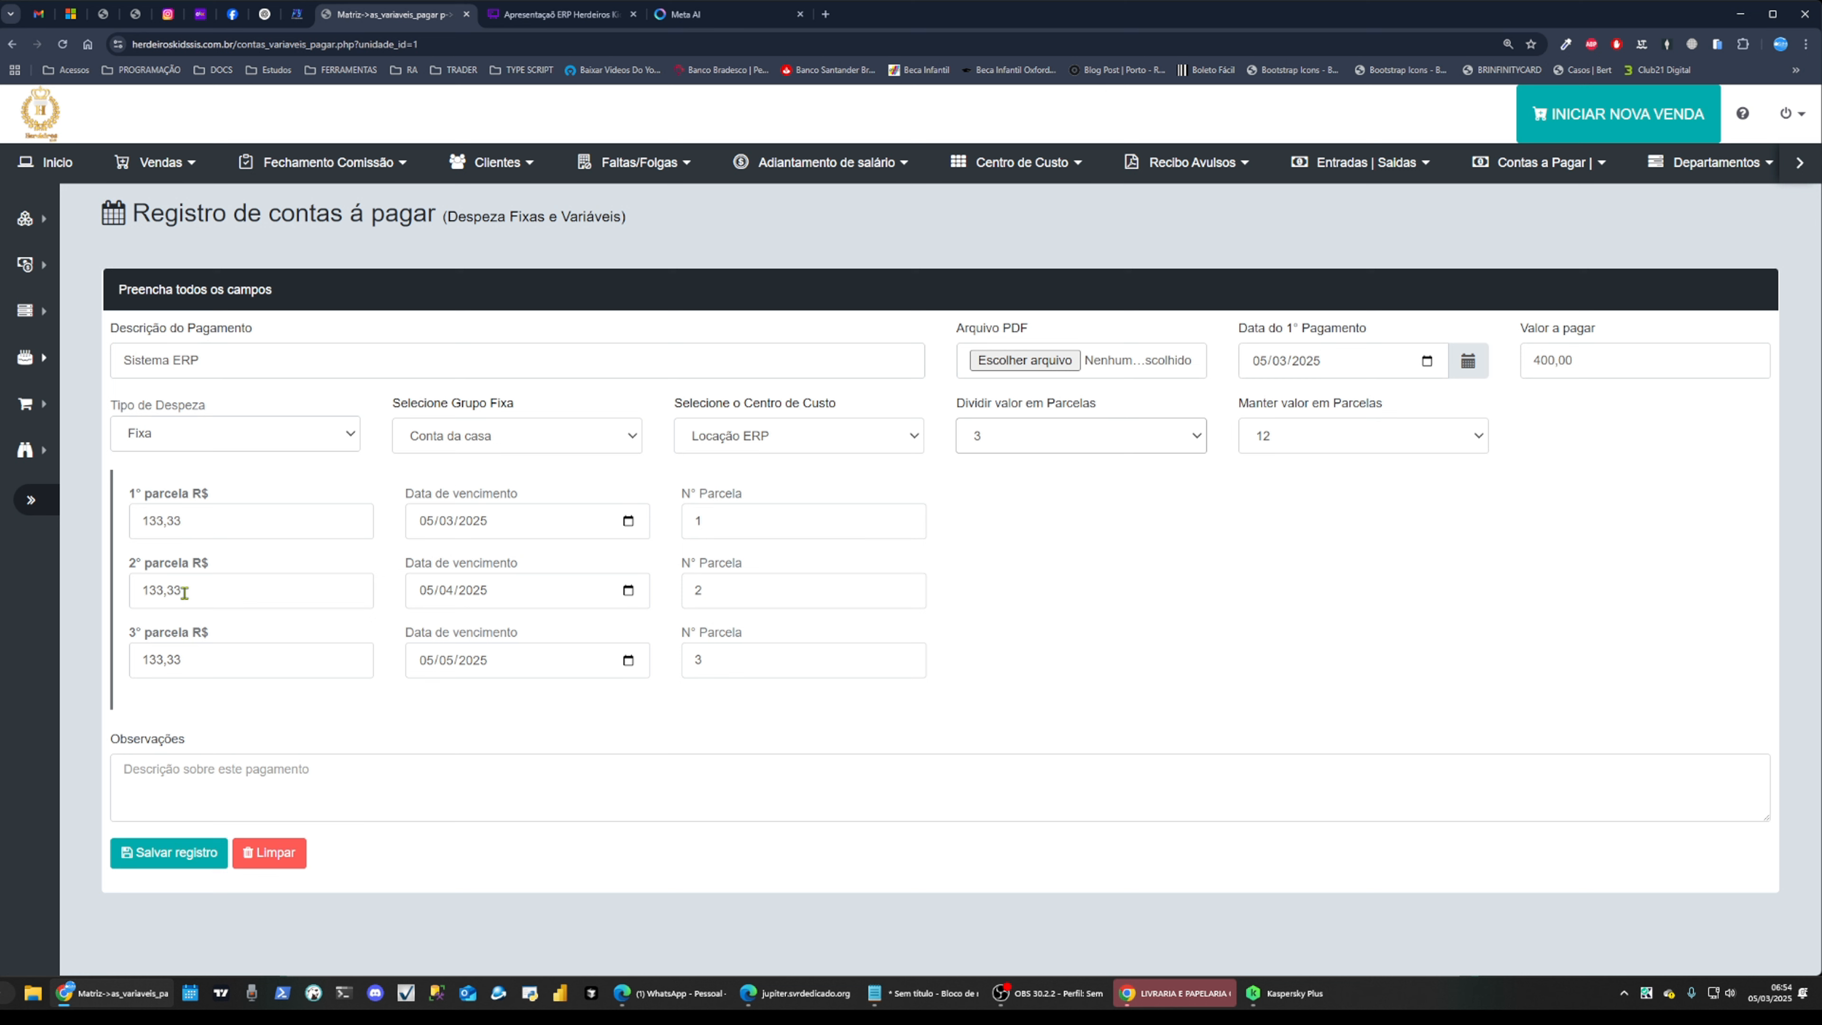
left_click_drag(210, 590, 141, 587)
type("150,00")
left_click_drag(209, 660, 140, 661)
type("100,00")
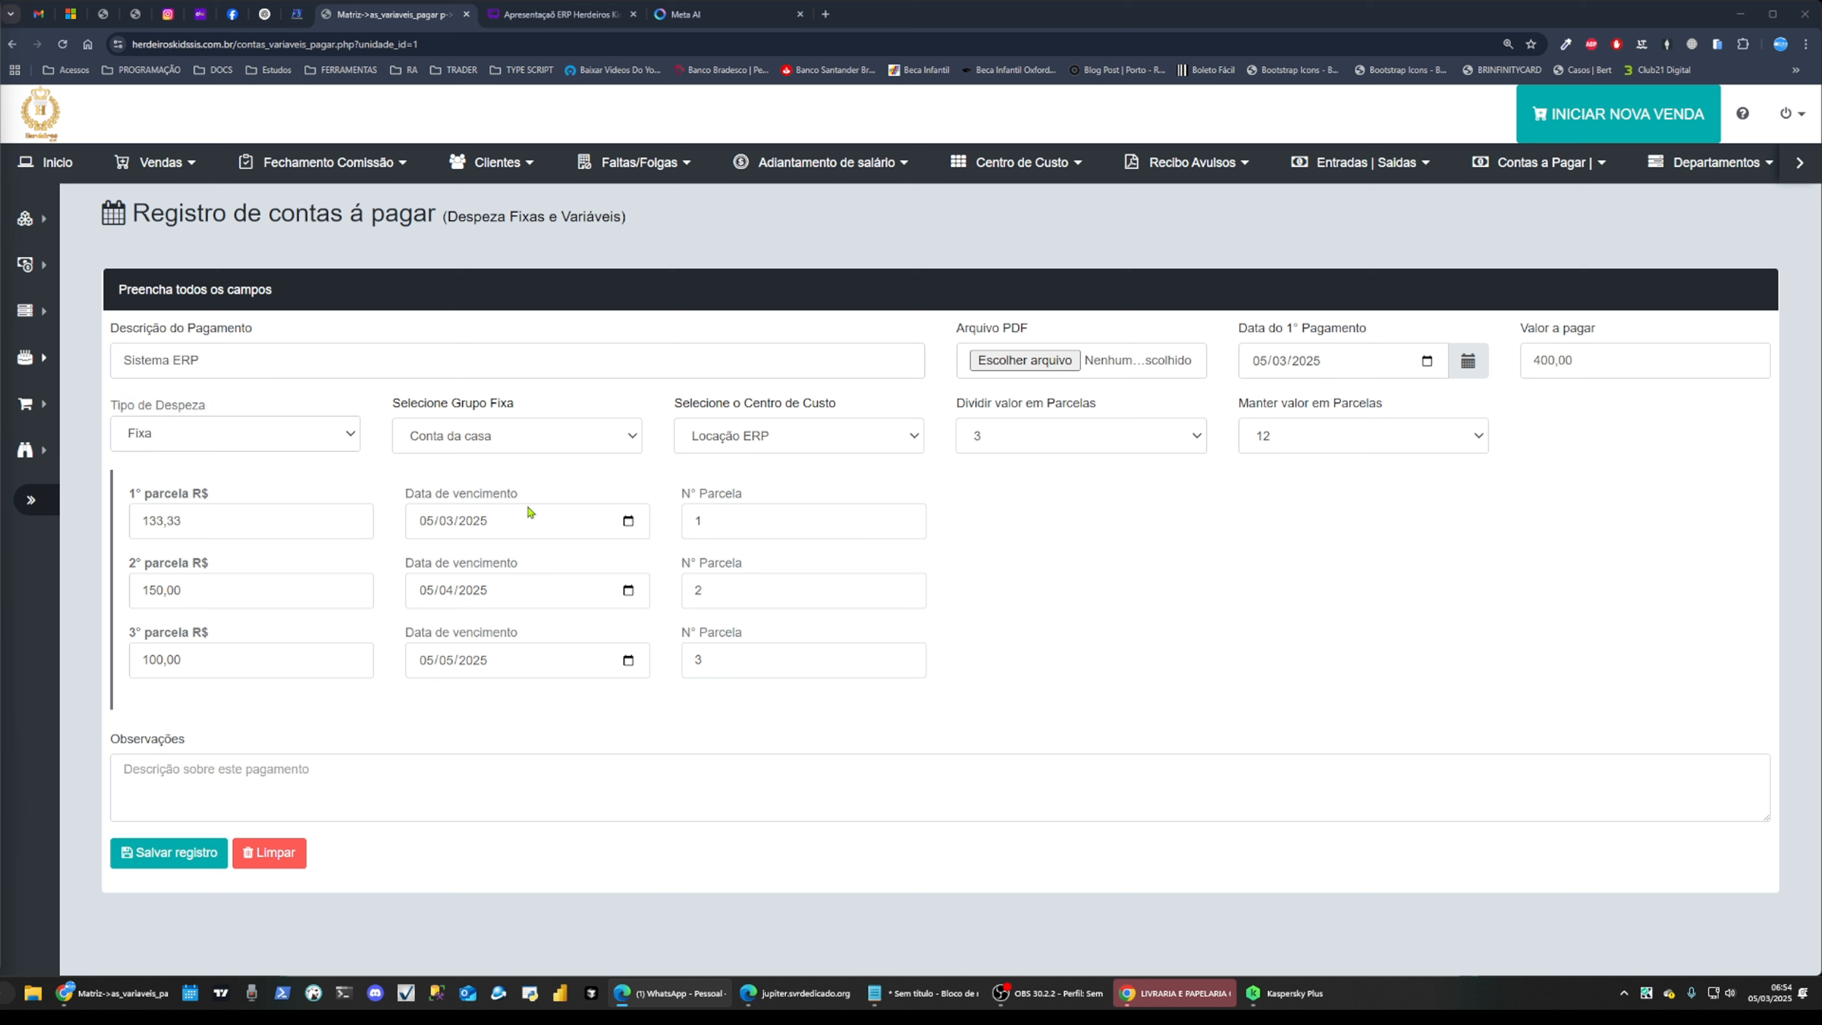
Examine the first installment's amount and due date, the payable amount, and the available counts for dividing or keeping the value
left_click(208, 514)
left_click(578, 522)
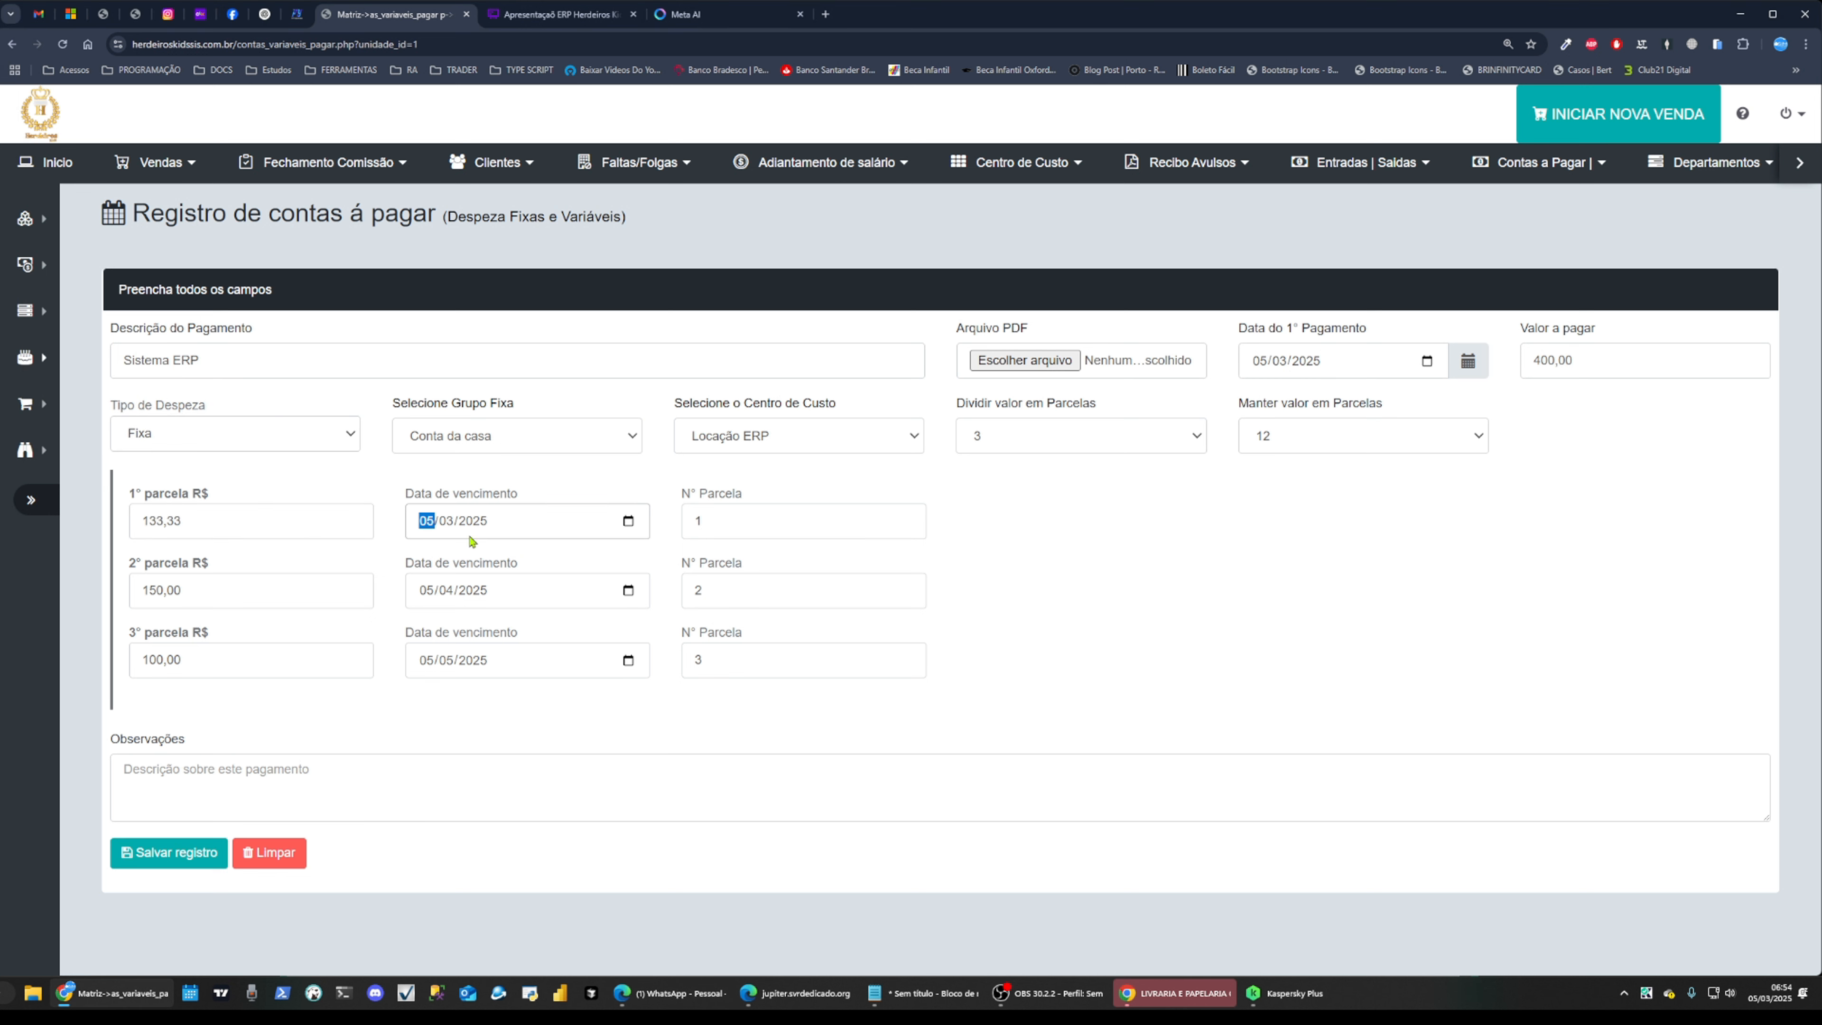
left_click(264, 518)
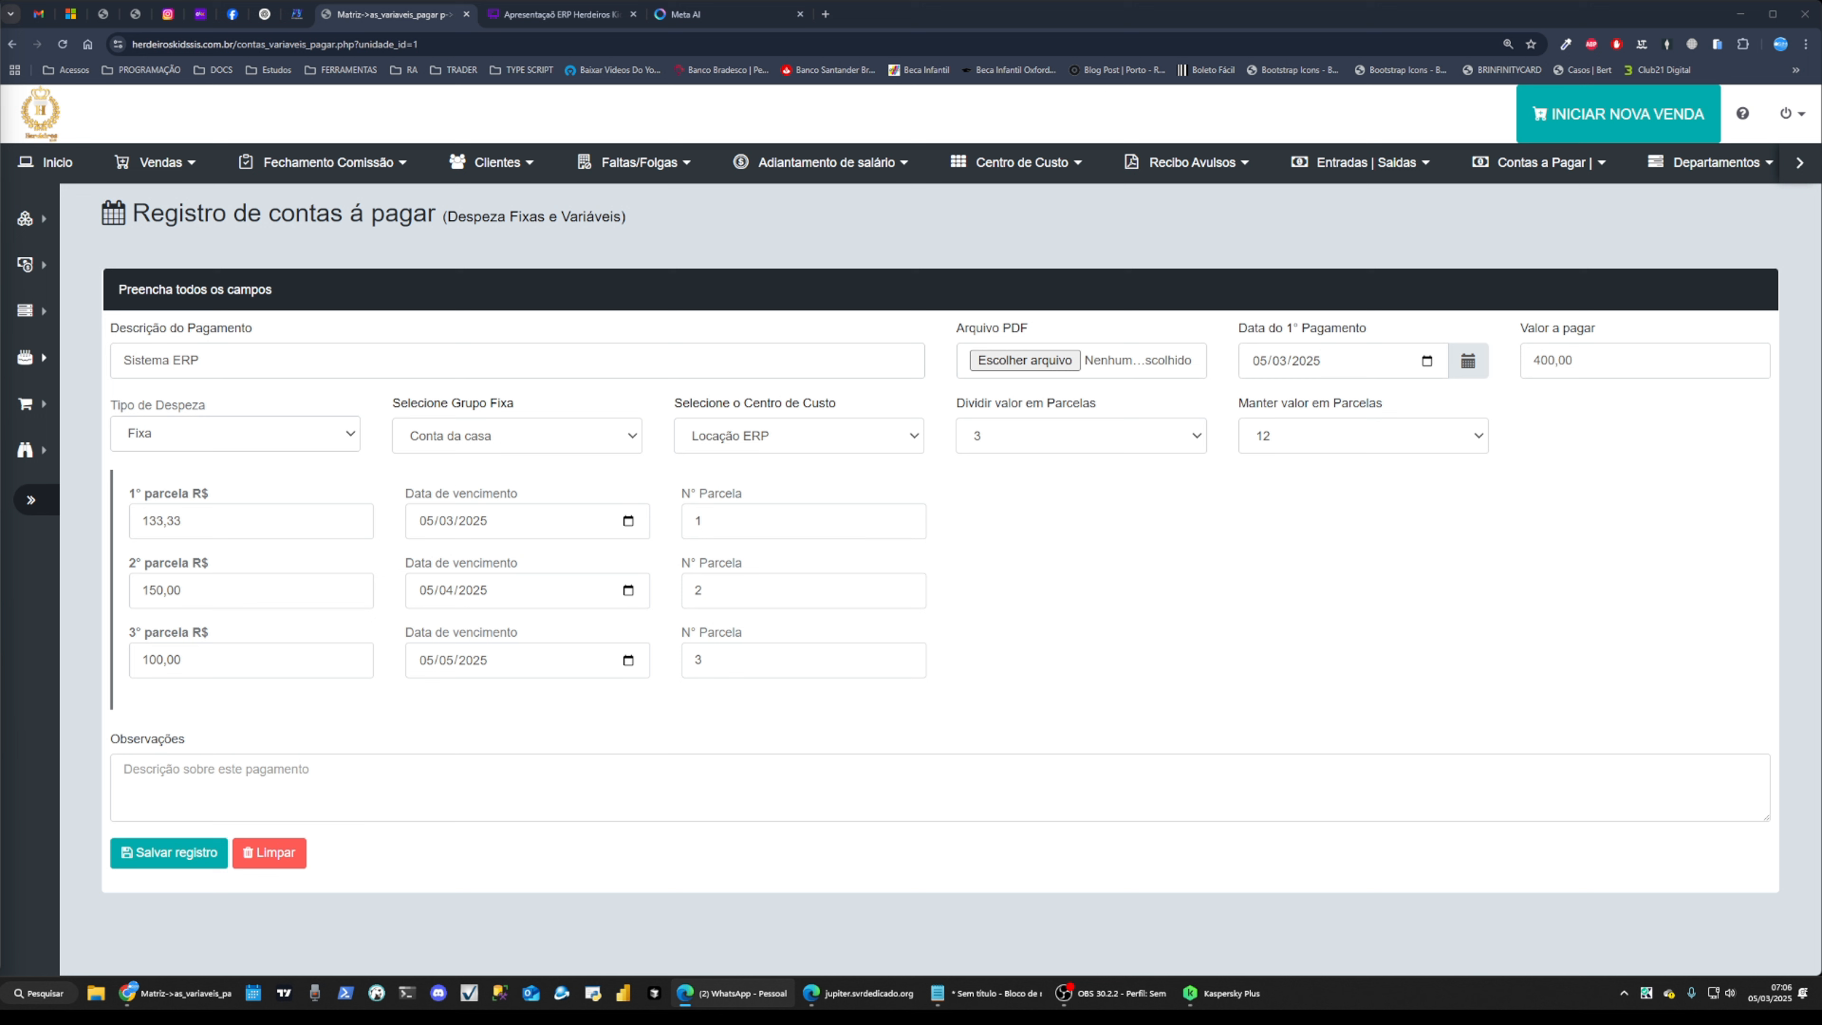
left_click_drag(1578, 361, 1535, 360)
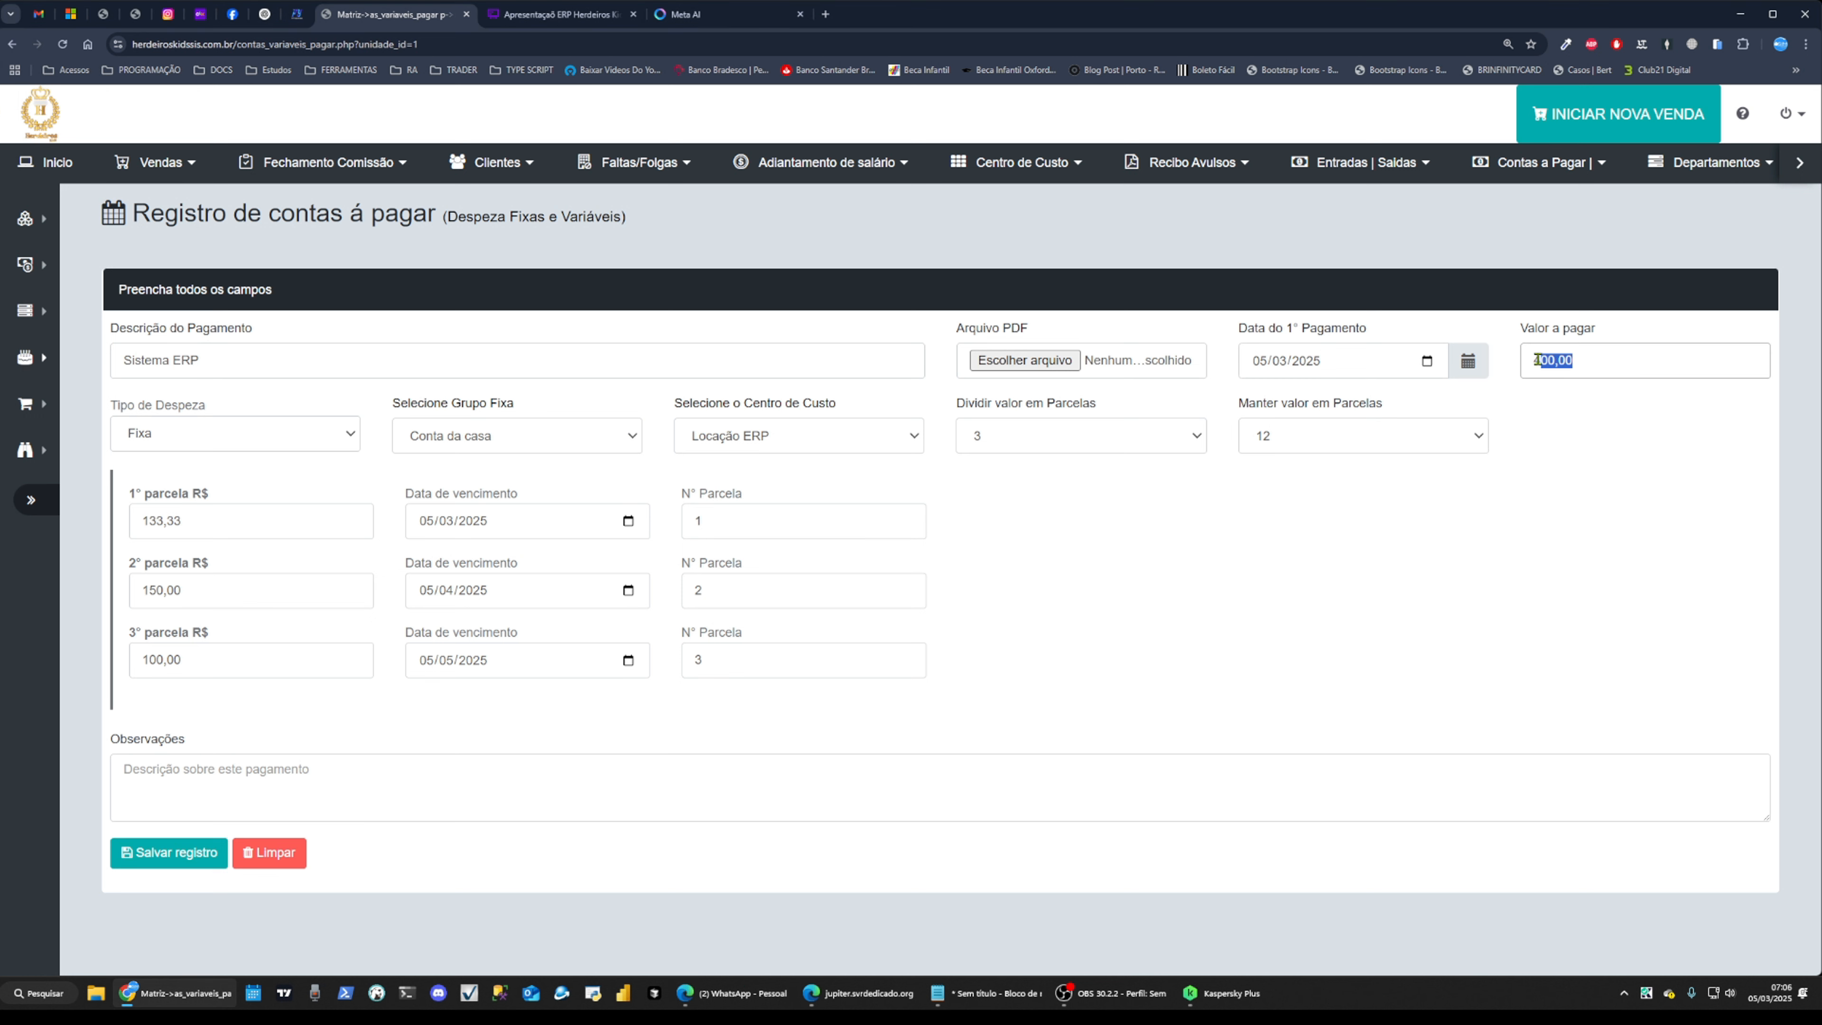
left_click(1105, 446)
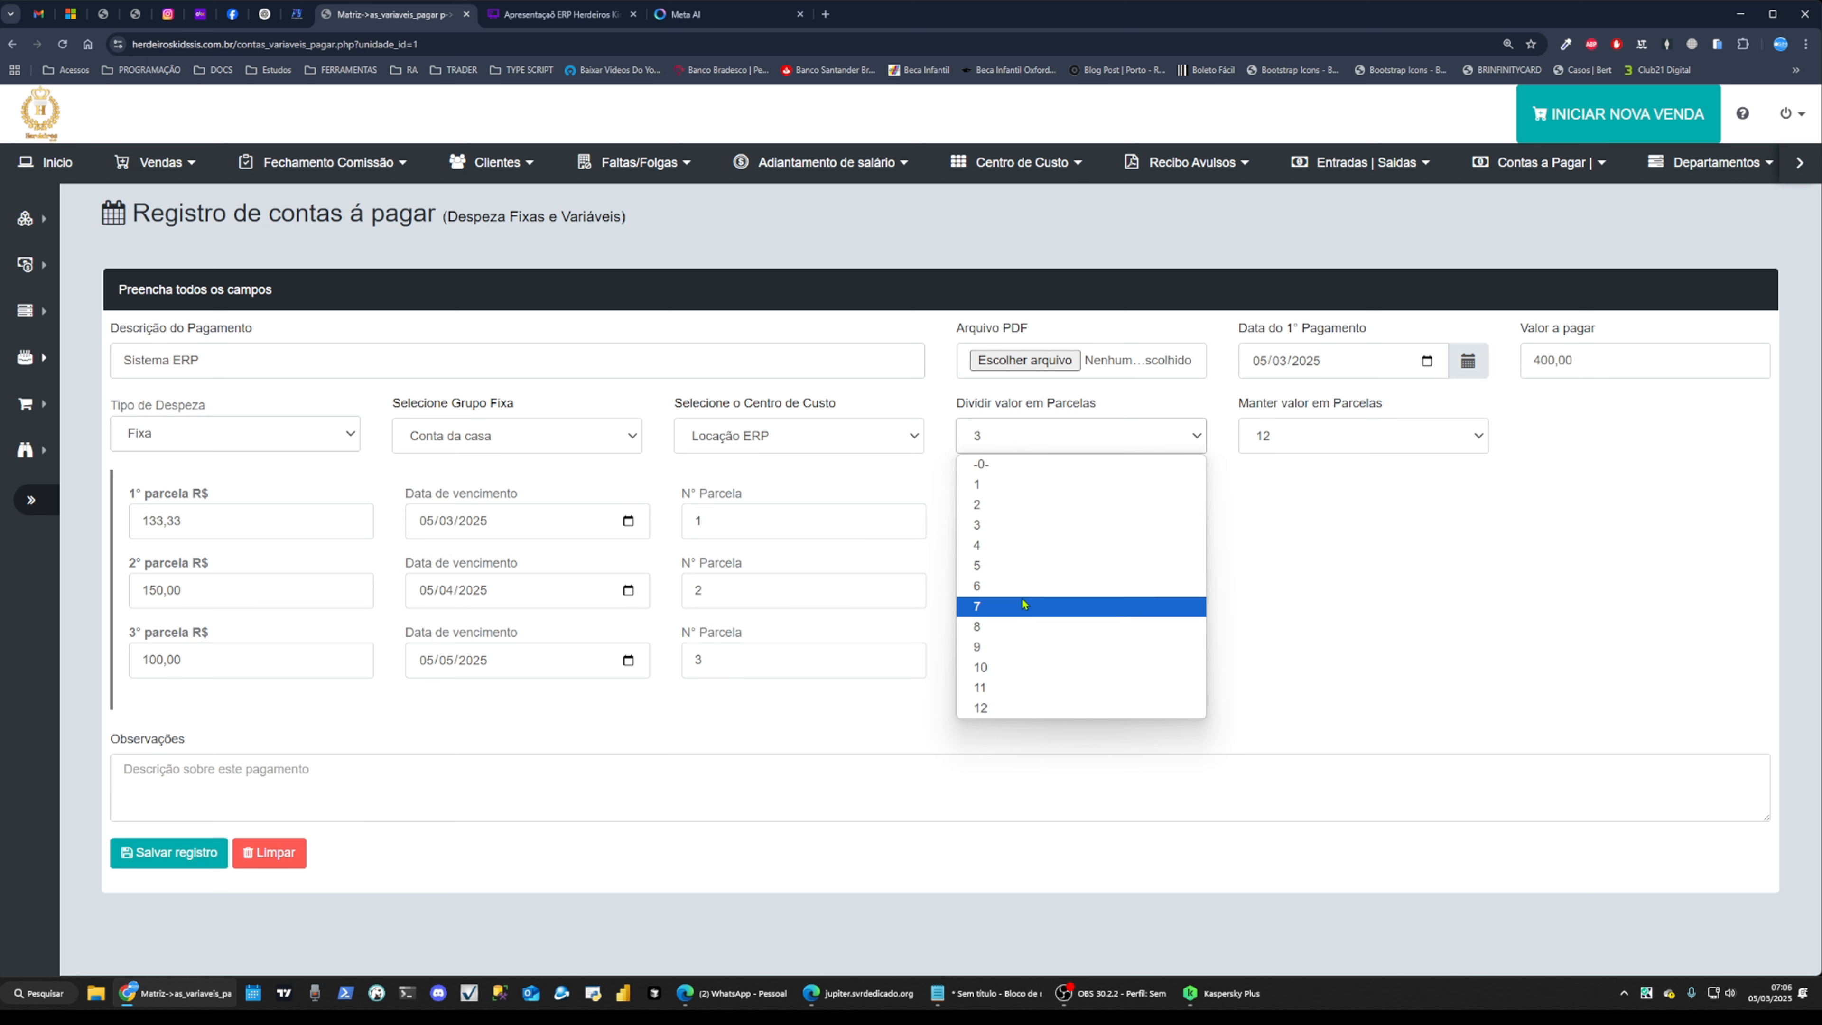
left_click(1522, 597)
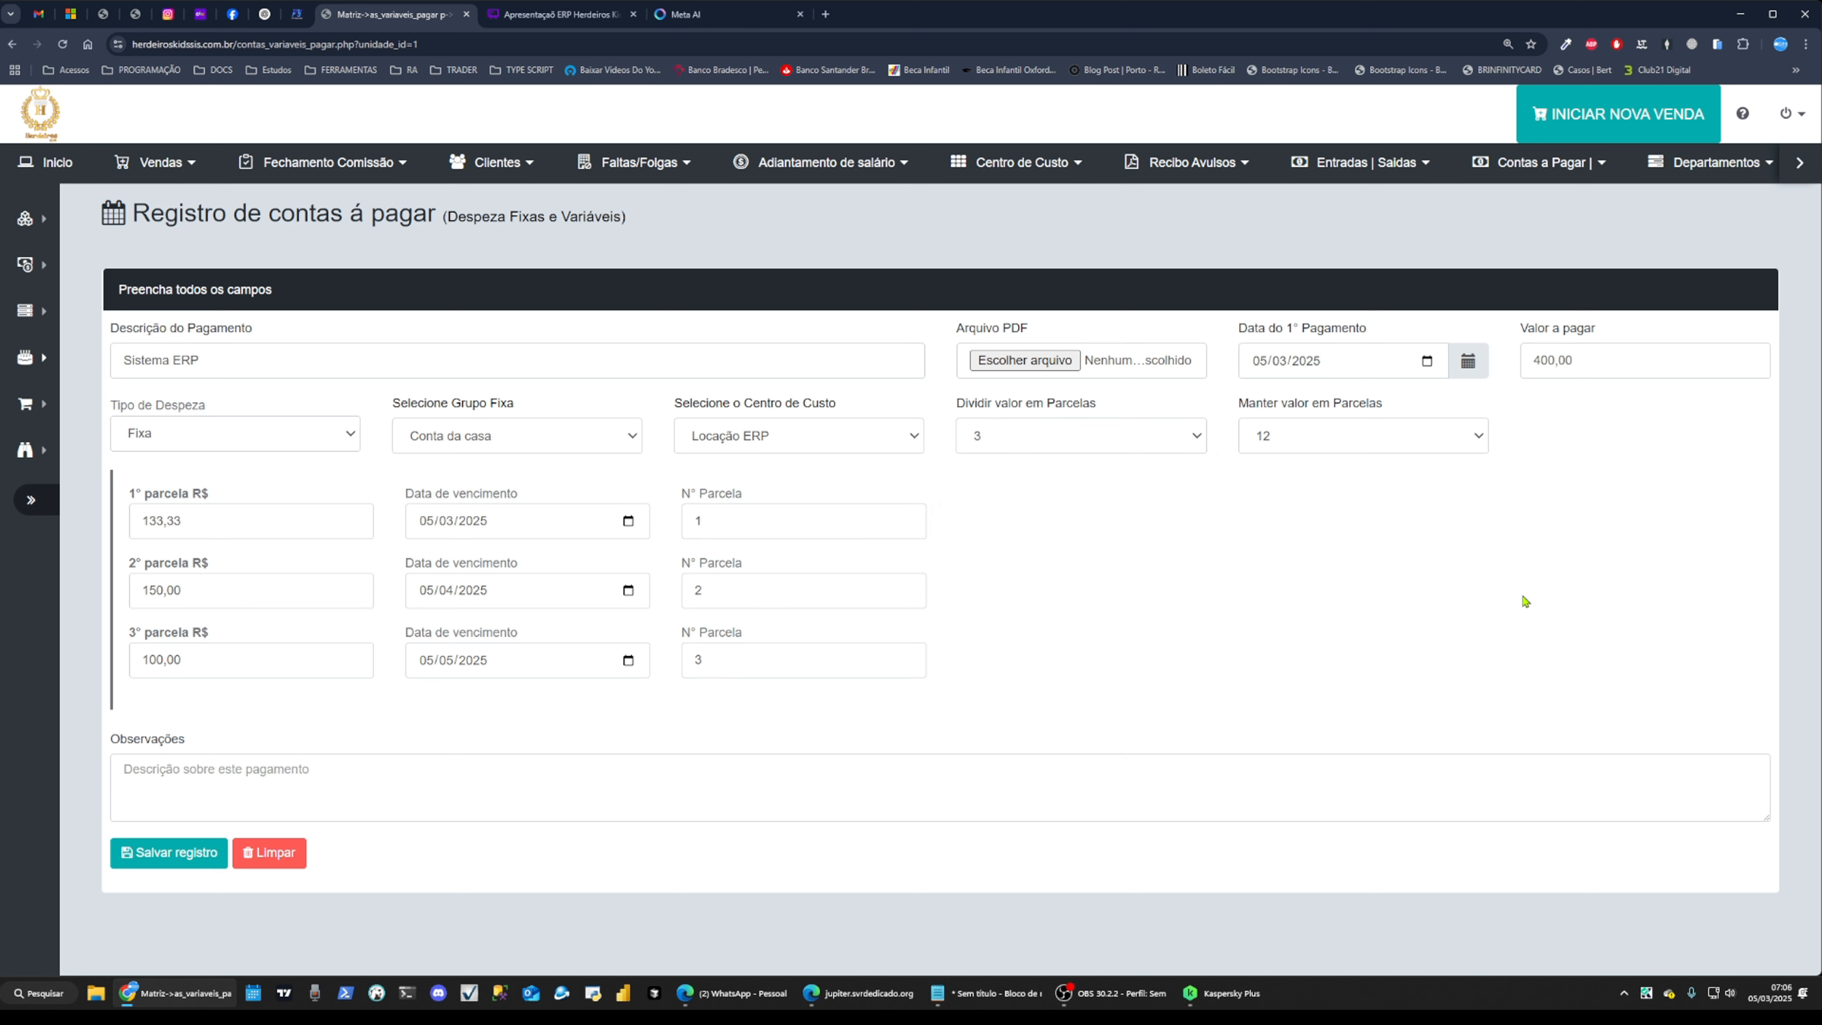
left_click(1343, 444)
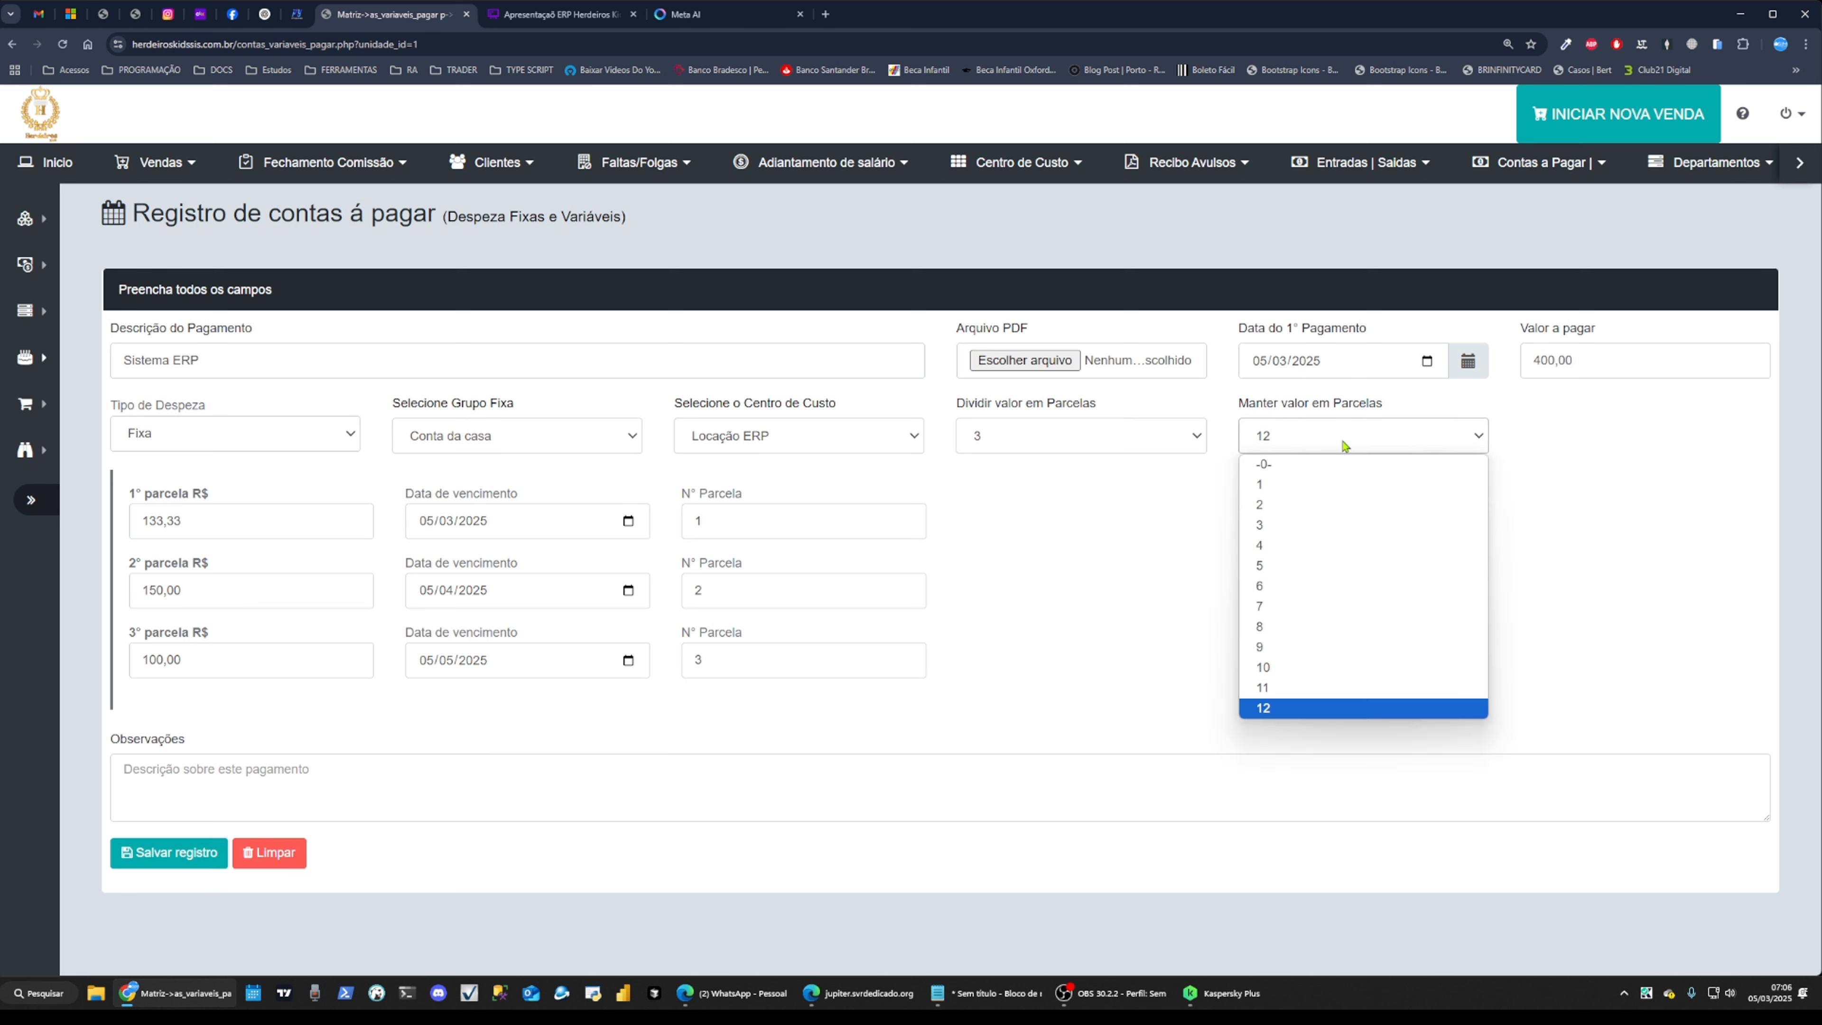
left_click(1623, 479)
Divide the payable amount into 4 installments
left_click(1078, 436)
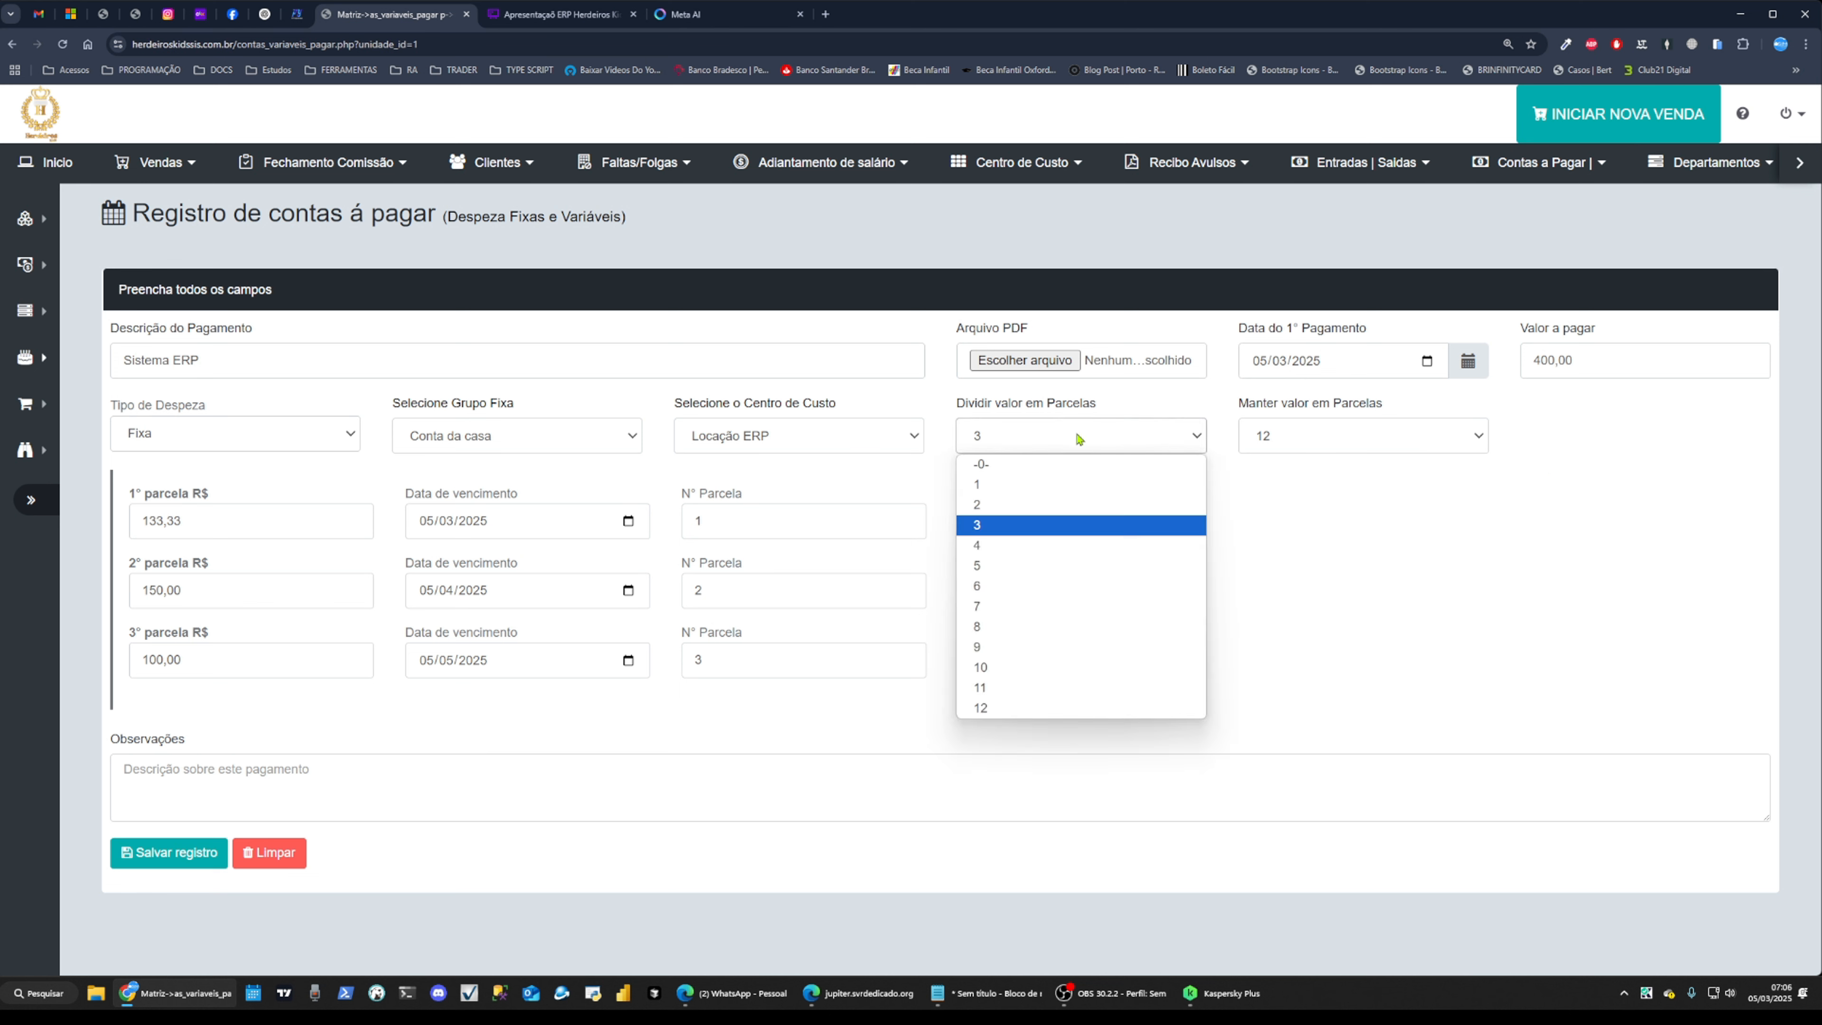
left_click(1026, 548)
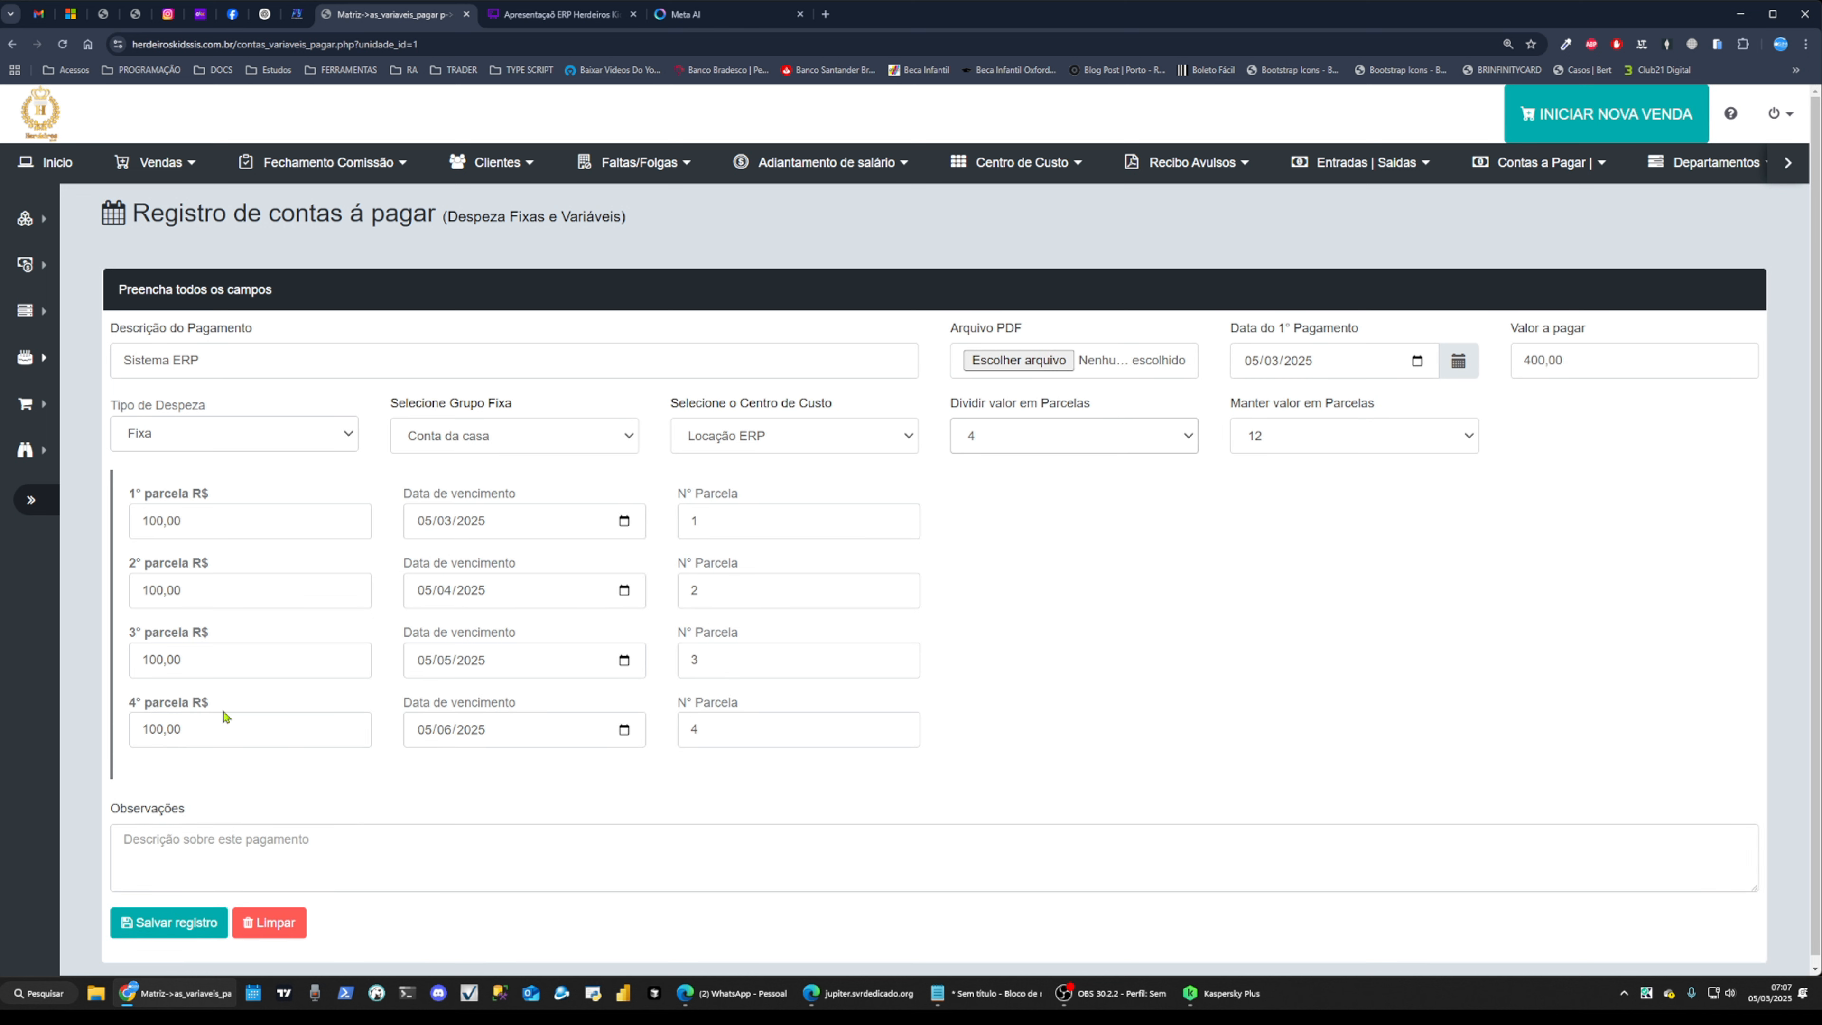
Keep the full payable amount across 4 installments and set the third installment to 420,00
left_click(1375, 438)
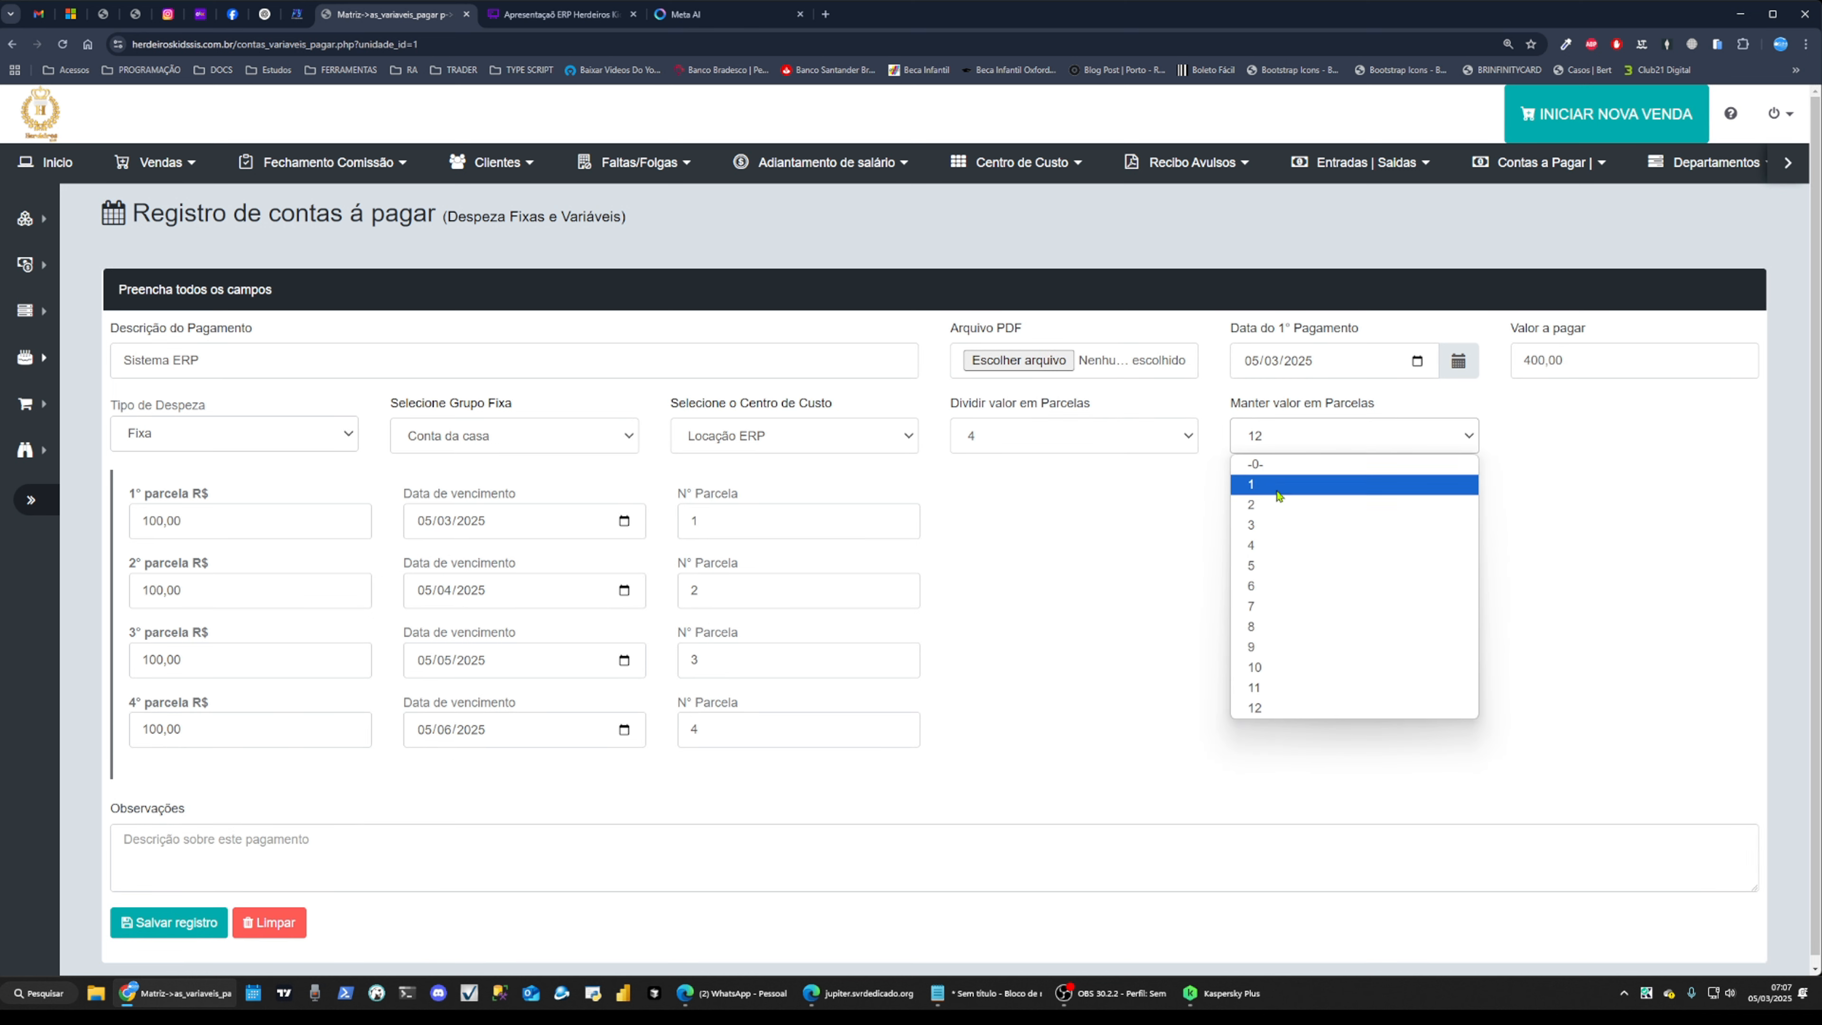
left_click(1266, 547)
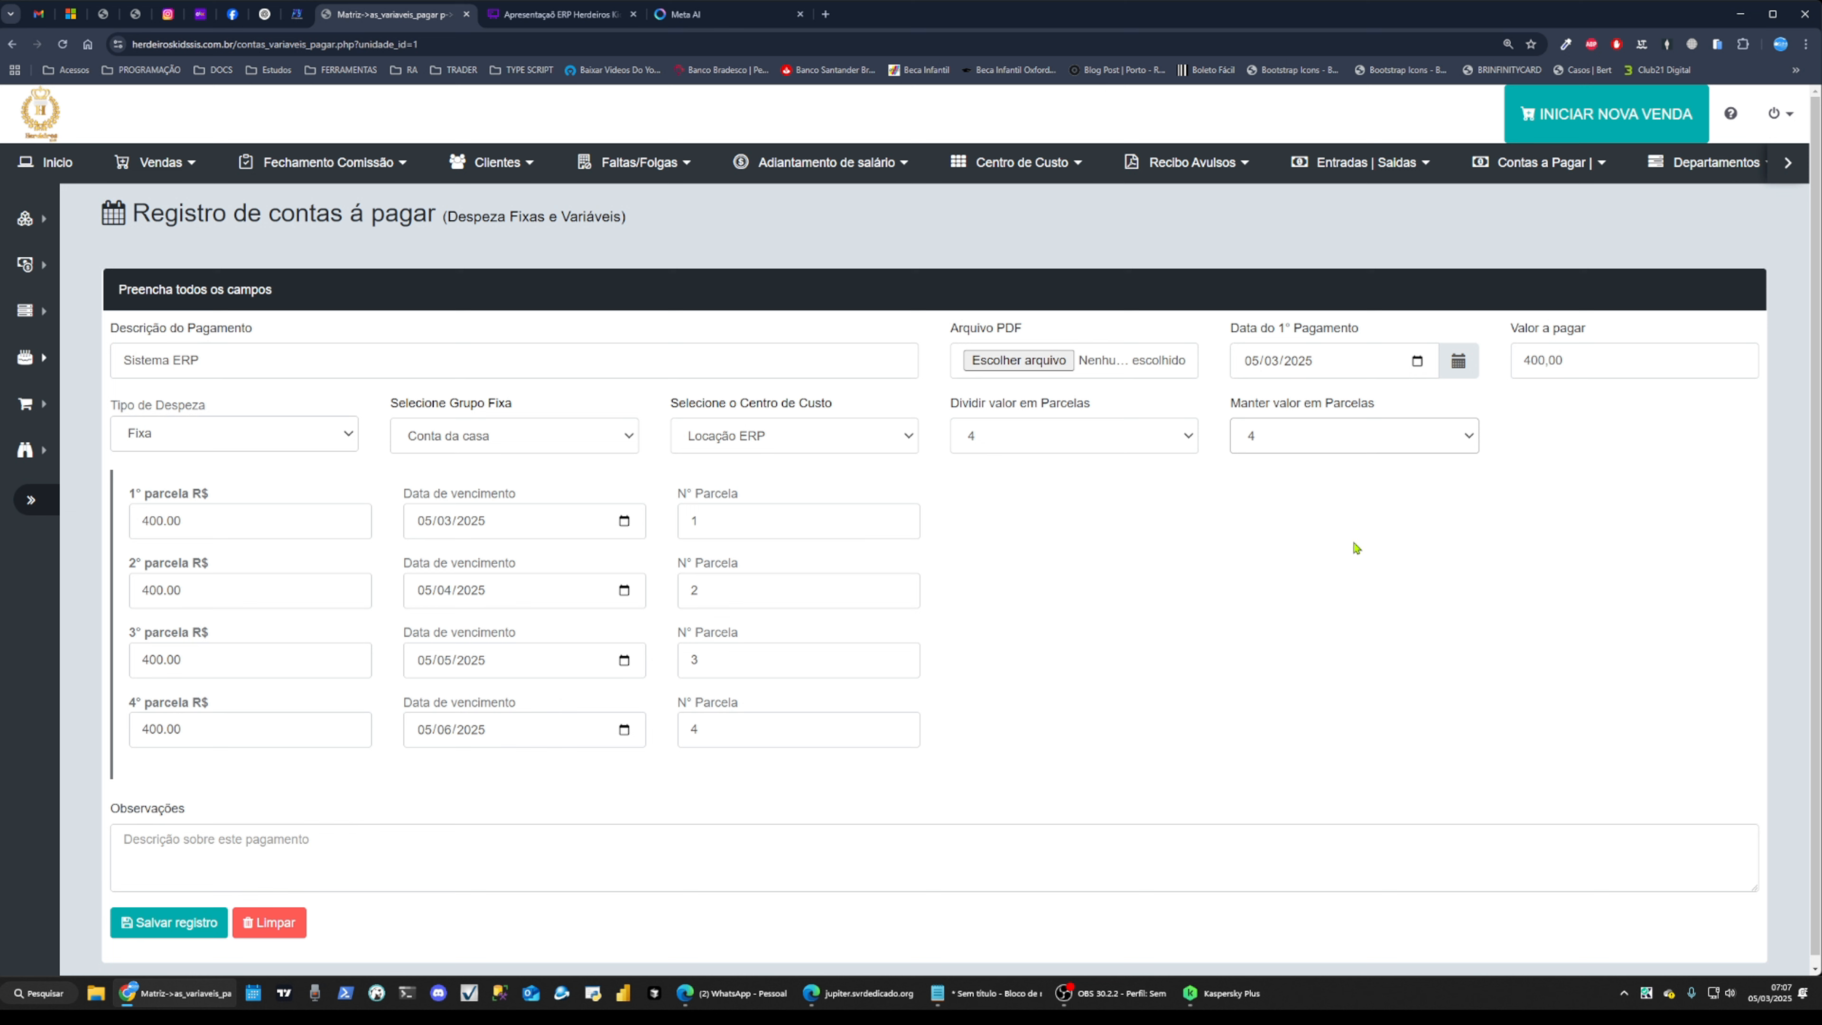
left_click(216, 521)
left_click(238, 590)
left_click(158, 659)
Set the fourth installment's amount to 380,00
left_click(156, 729)
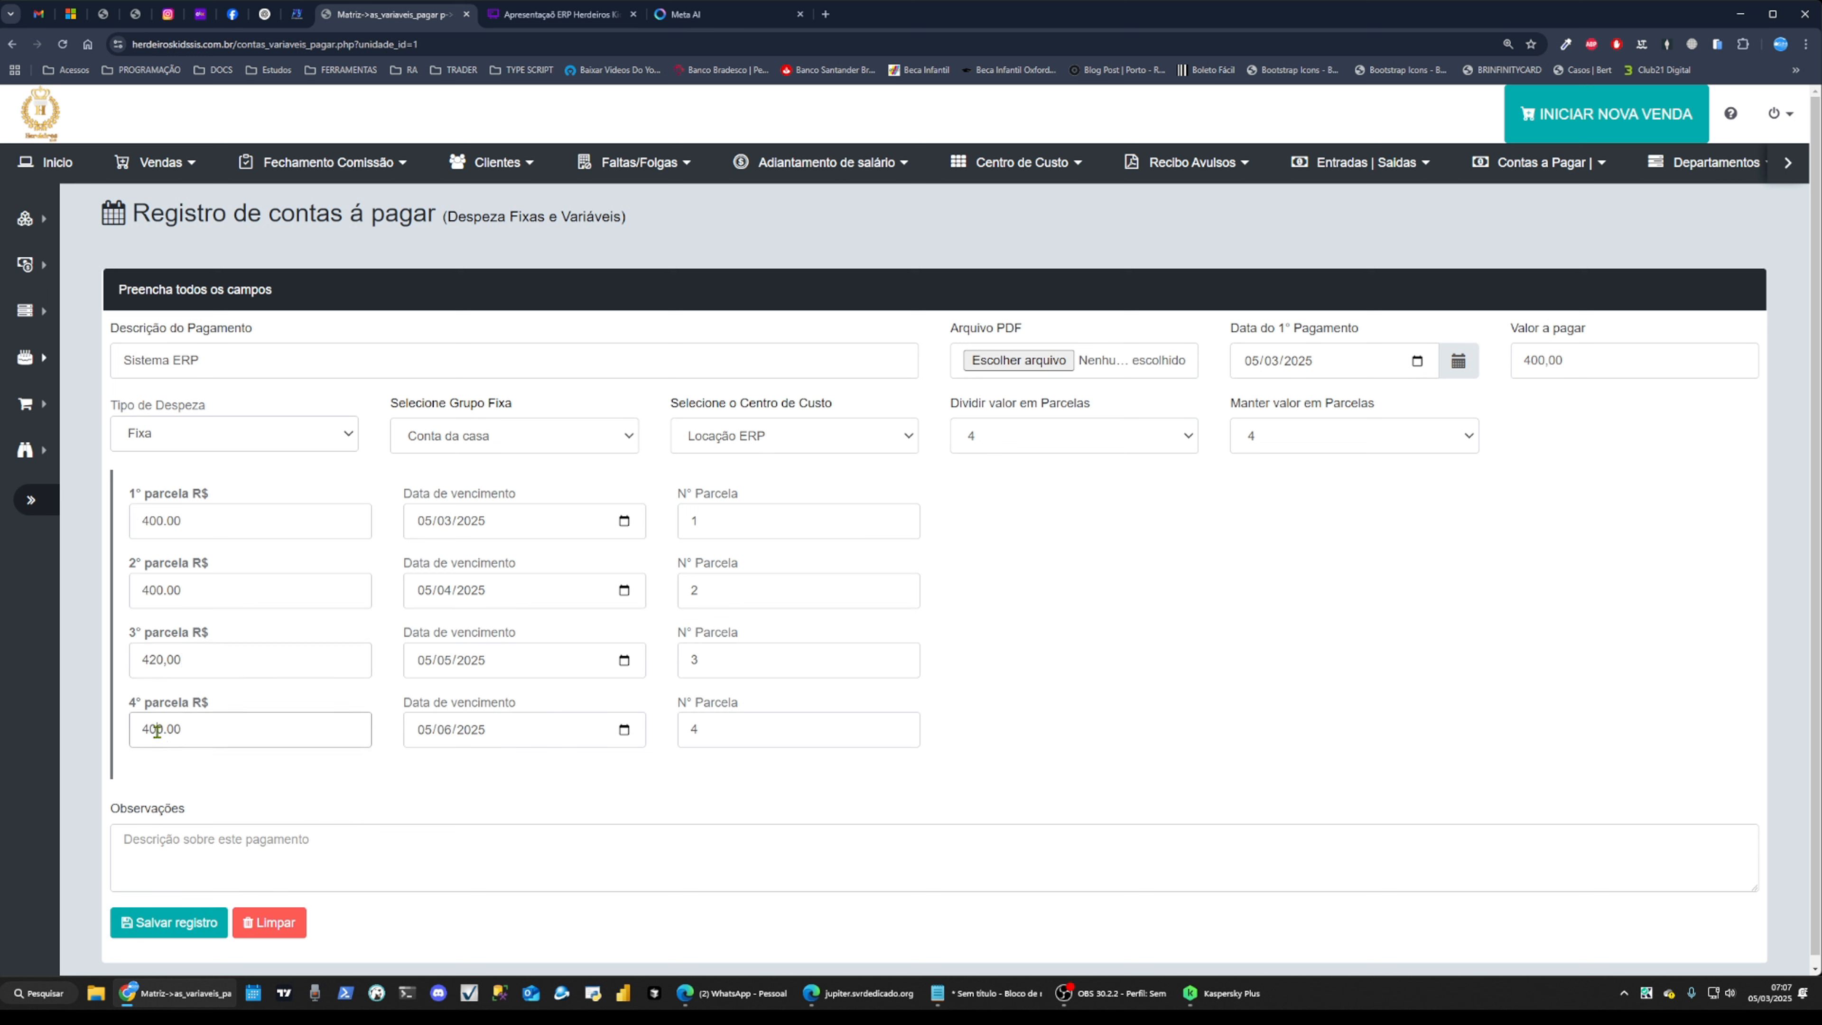
key("BackSpace")
key("BackSpace")
type("38")
key("BackSpace")
key("BackSpace")
key("BackSpace")
key("BackSpace")
key("BackSpace")
key("BackSpace")
type("38000")
Keep the full payable amount across 12 installments
left_click(1300, 651)
left_click(1378, 437)
left_click(1284, 707)
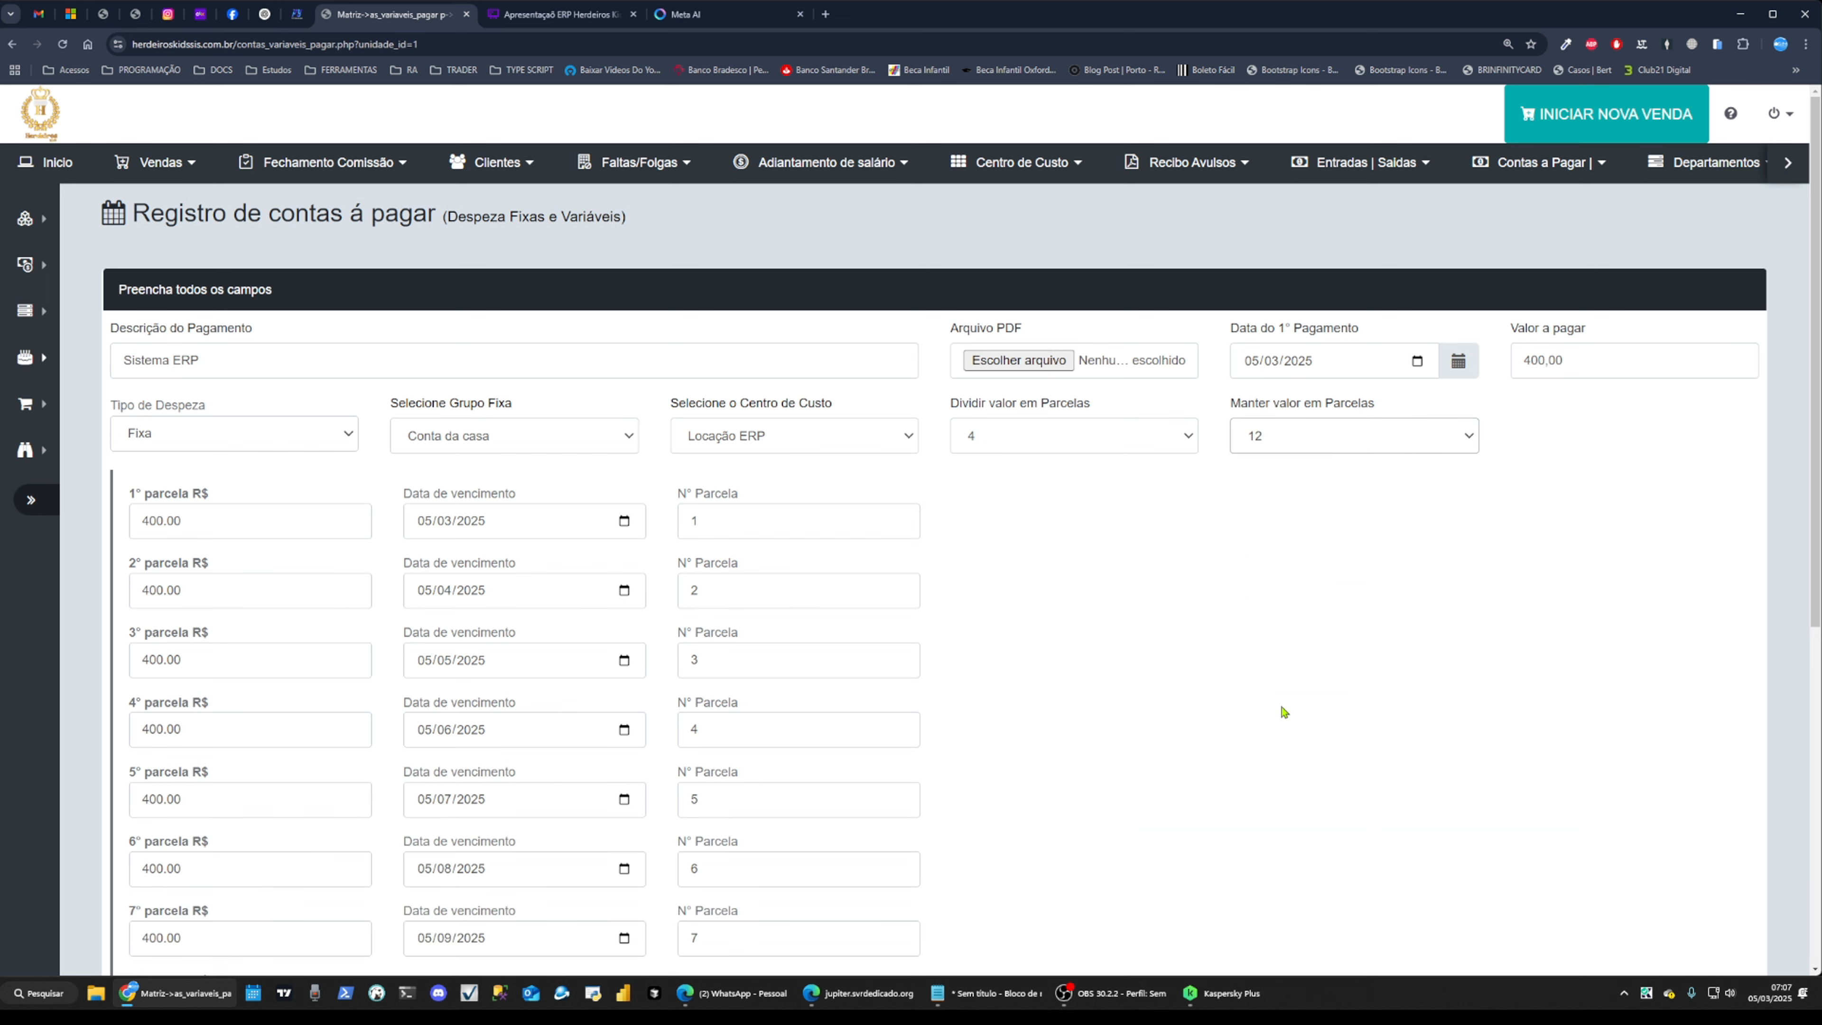
Review the amounts and due dates of all 12 installments, including the due-date calendars of the last ones
scroll(744, 638, "down", 10)
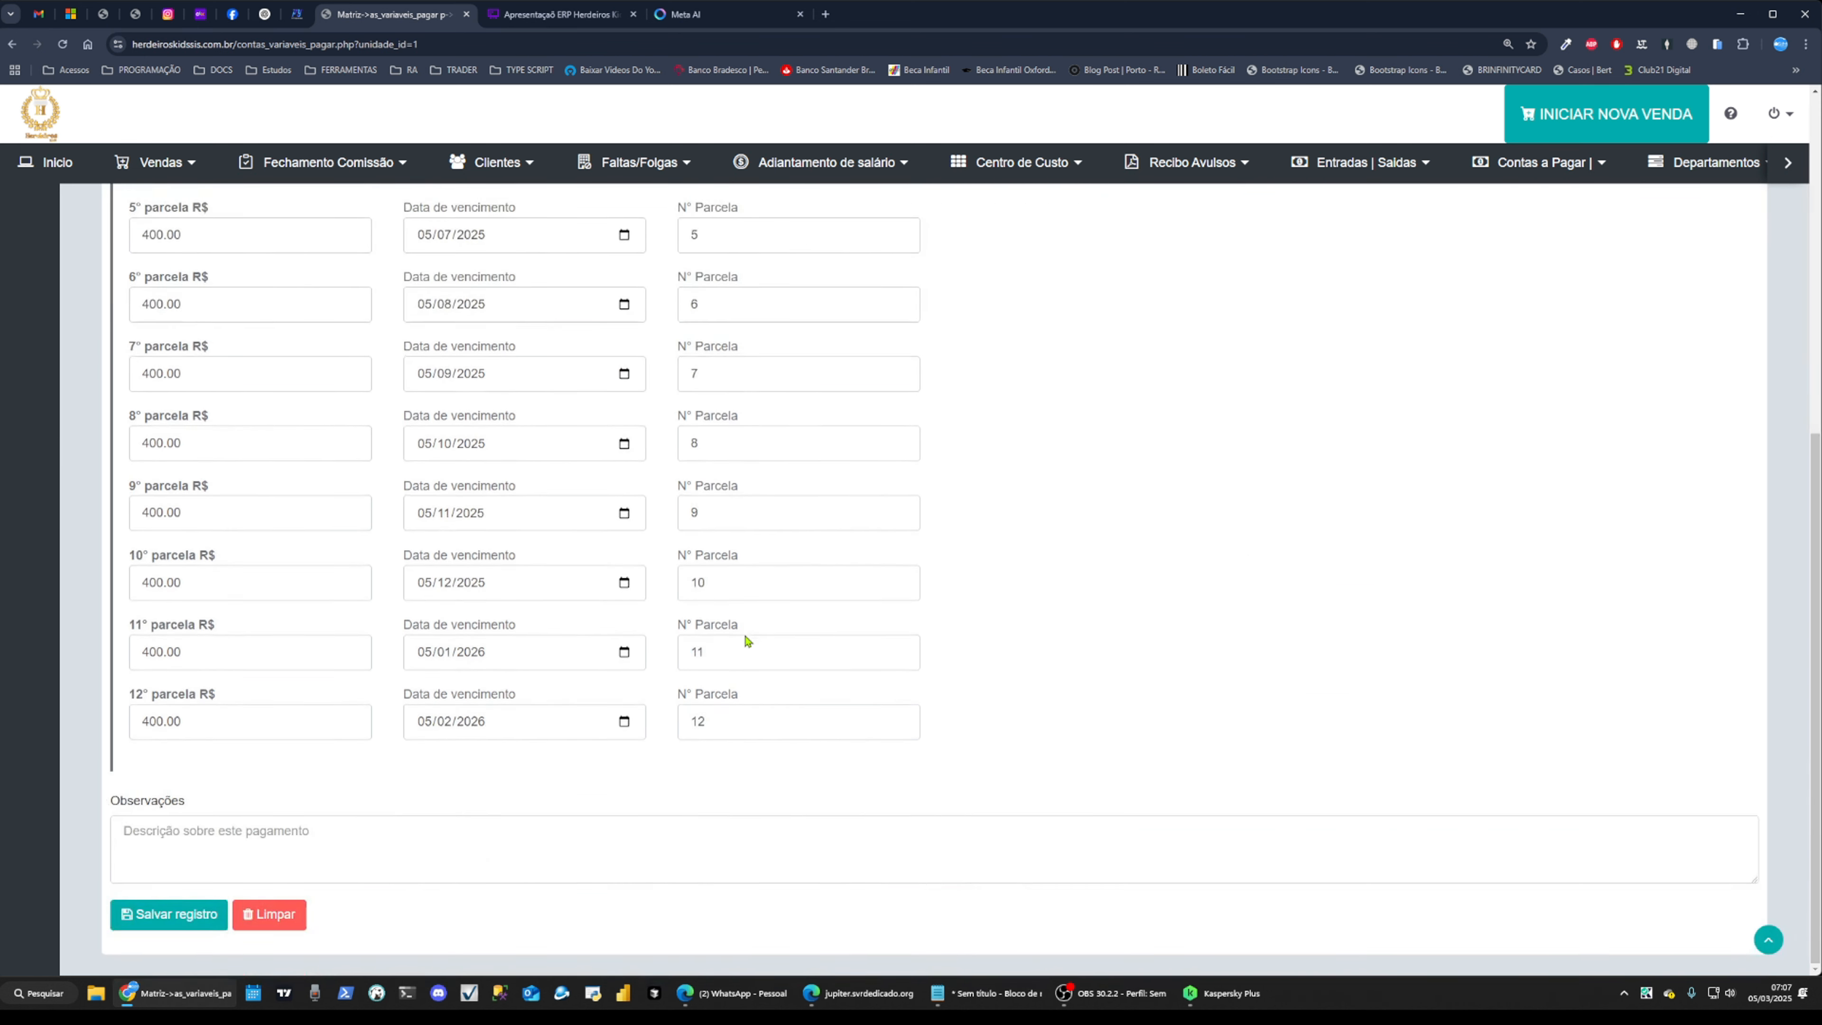
scroll(744, 638, "up", 9)
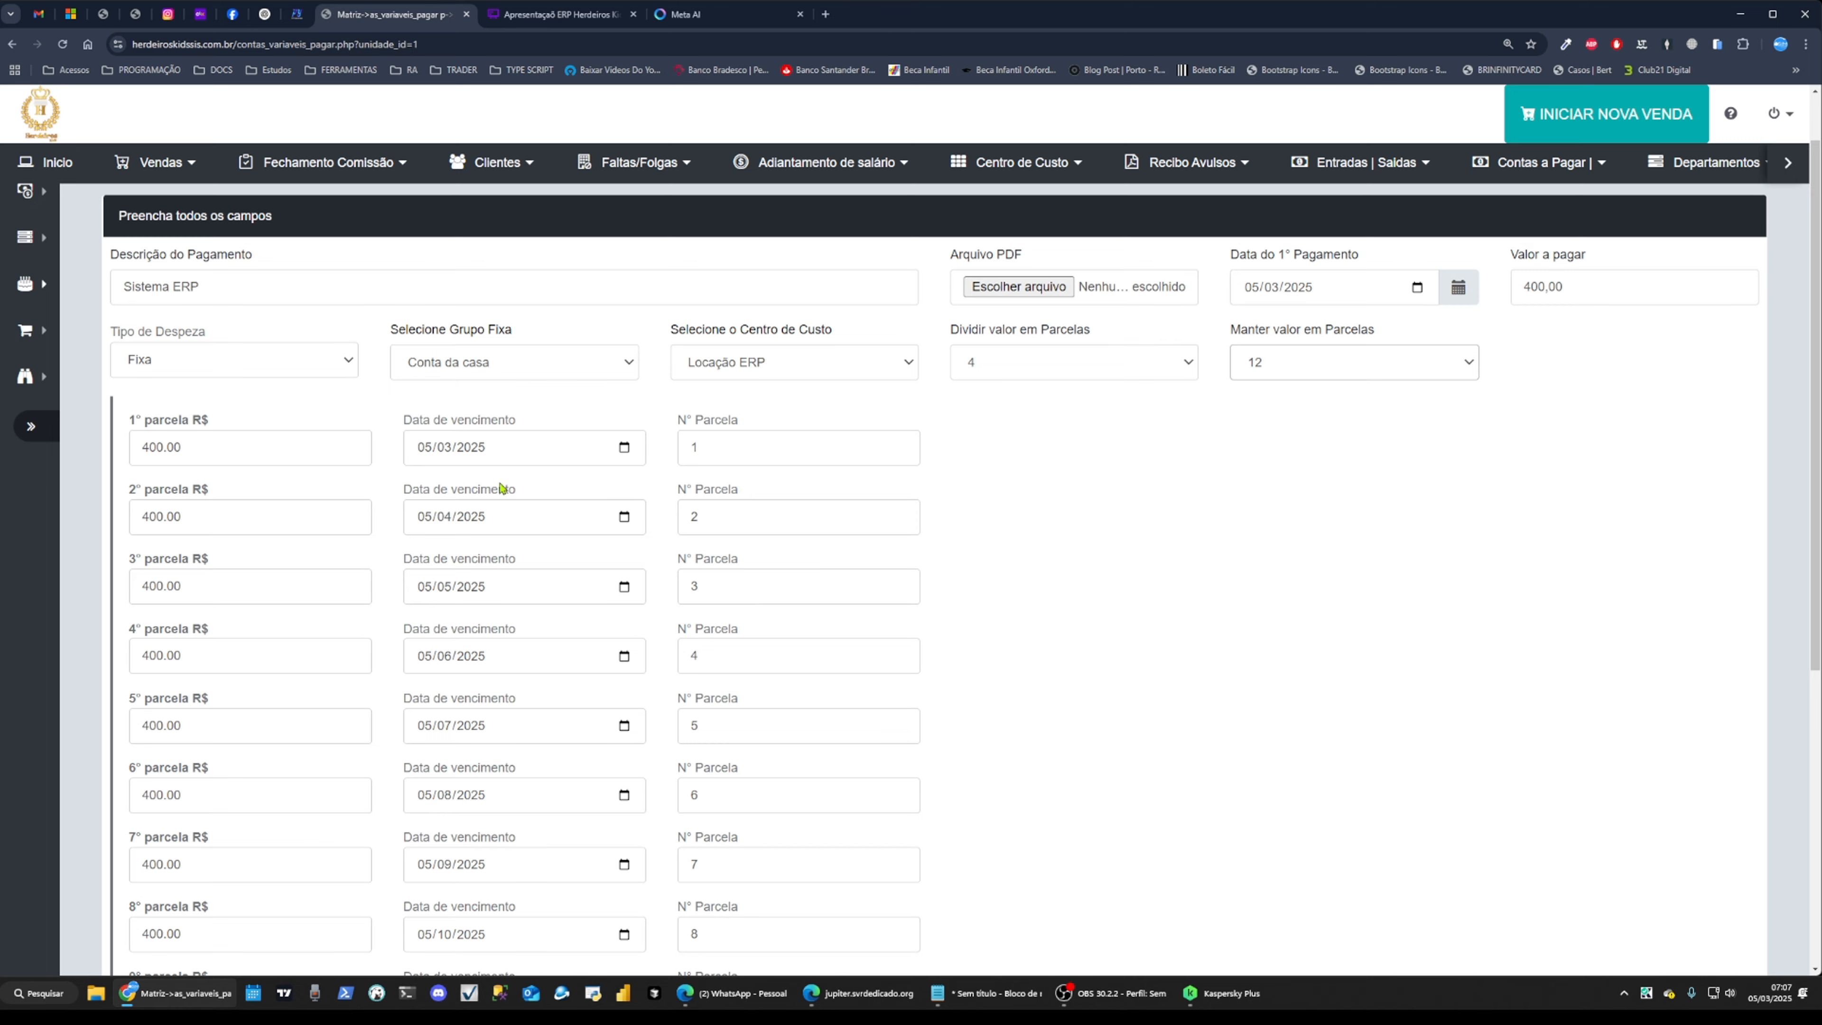
scroll(500, 488, "down", 2)
scroll(643, 460, "up", 2)
scroll(740, 384, "down", 6)
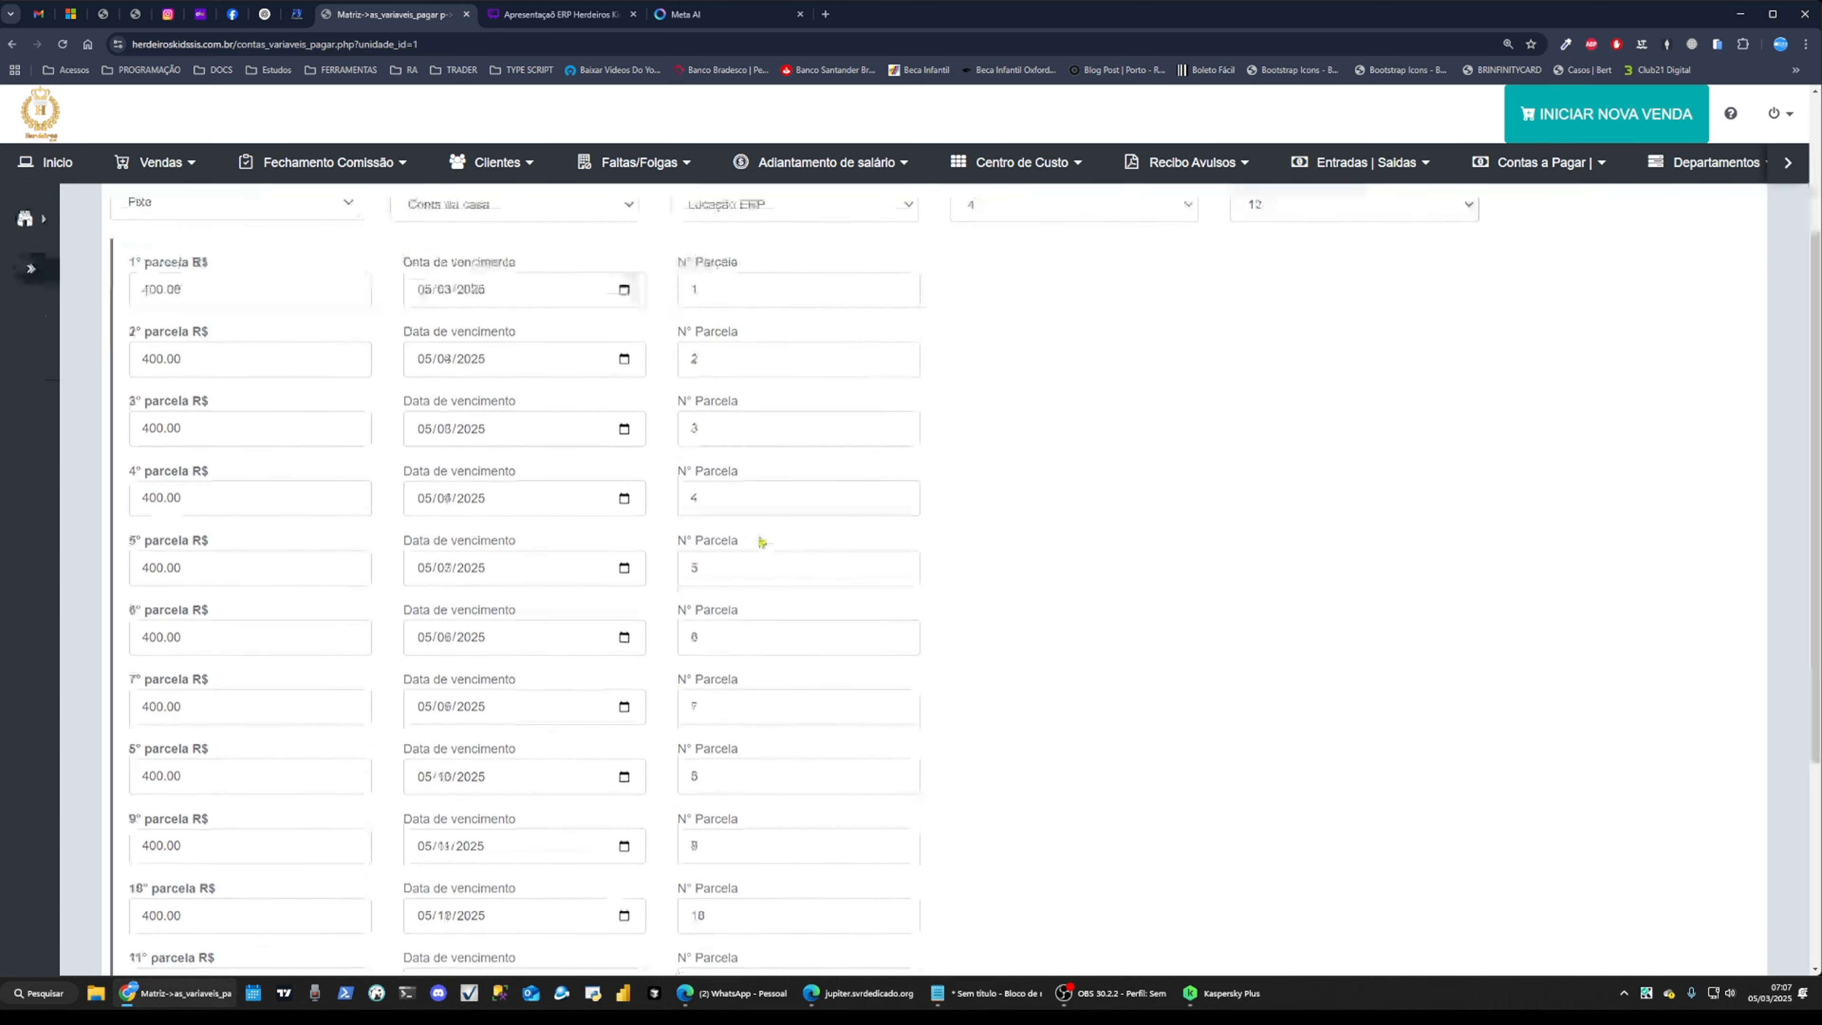
scroll(759, 538, "up", 6)
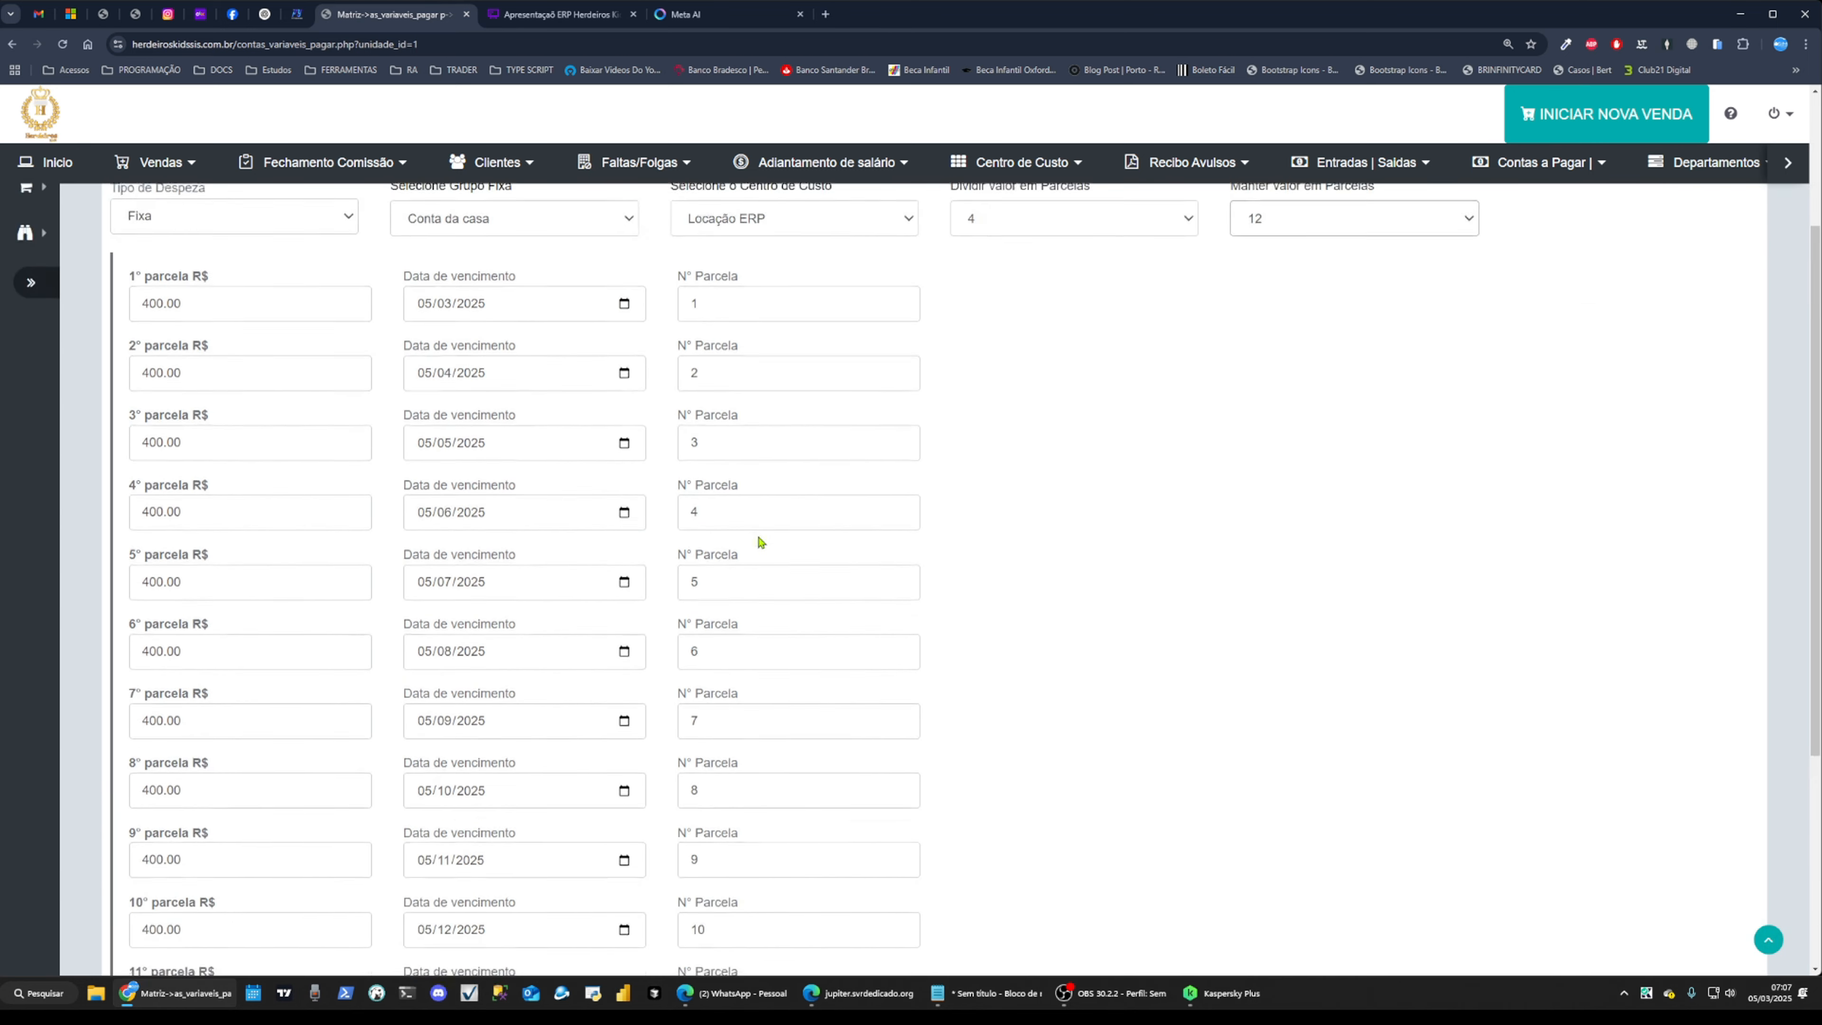
scroll(759, 538, "down", 6)
left_click(624, 724)
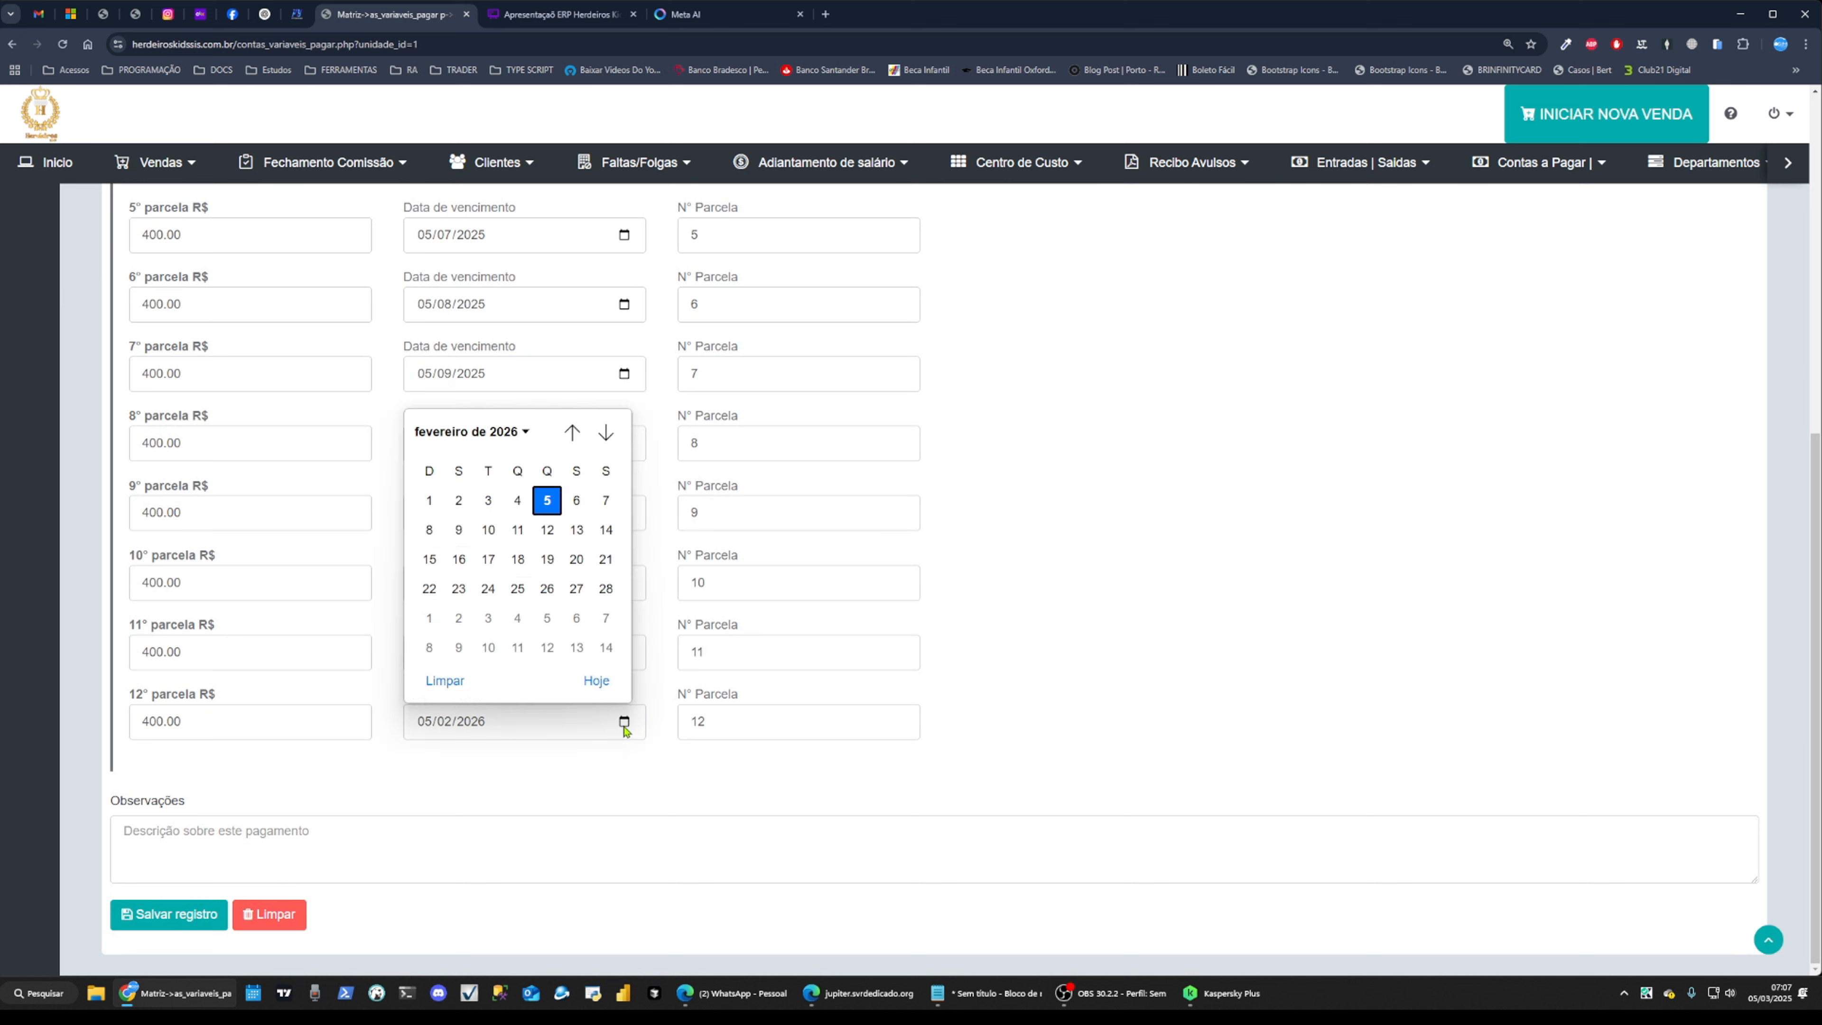
left_click(1416, 668)
left_click(624, 657)
left_click(1175, 581)
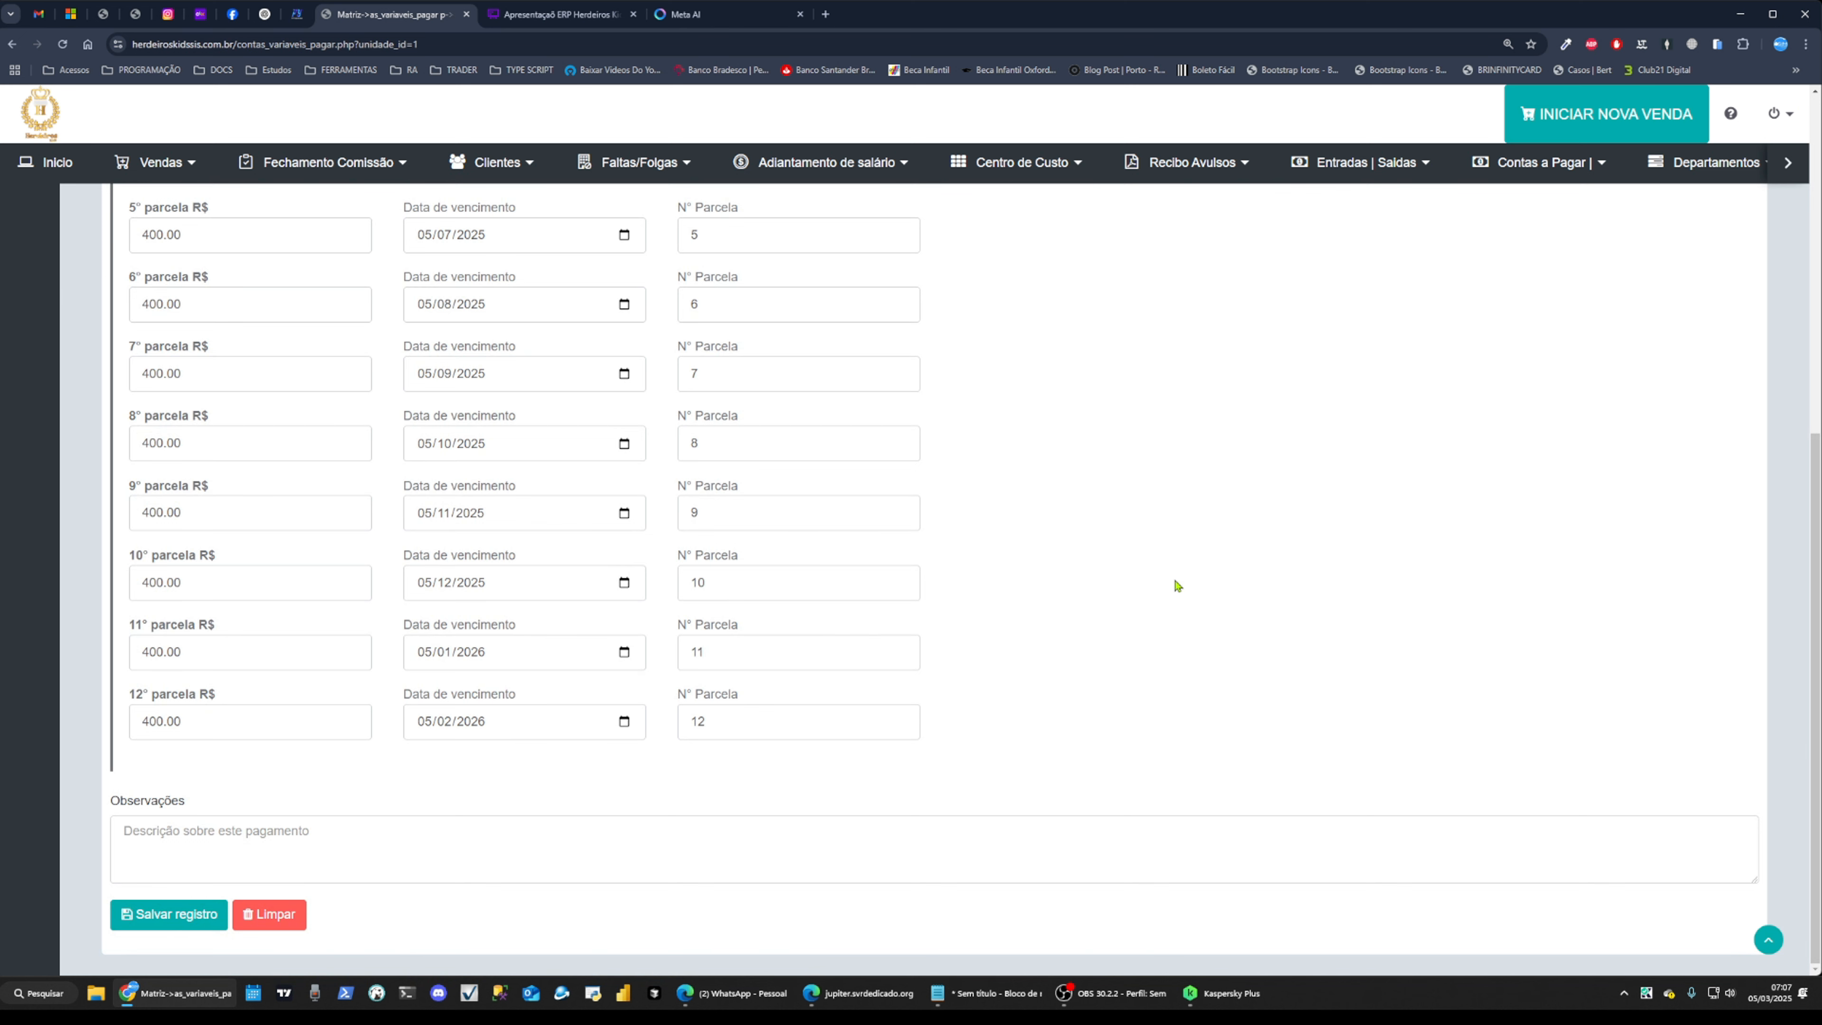
Enter "Pagamento do Sistema de gestão web" as the payment's observation
left_click(296, 818)
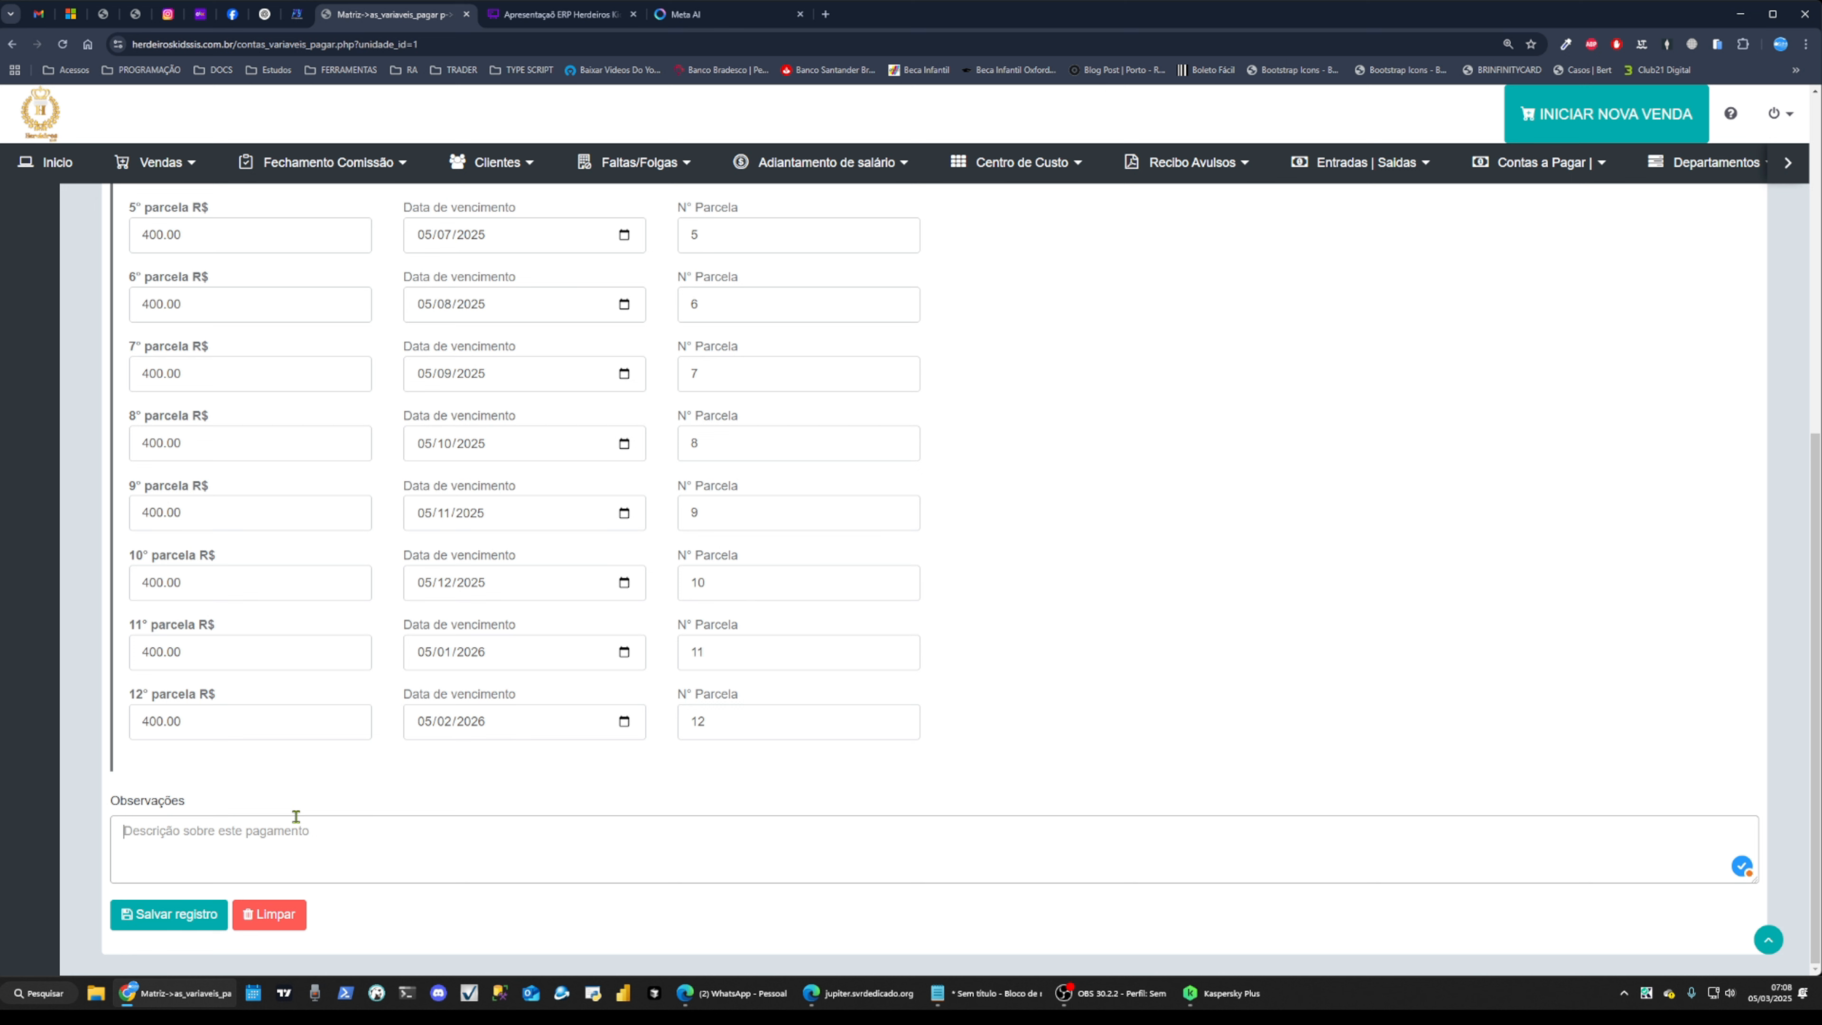
type("Pagamento do sisteam de gestão web")
double_click(244, 833)
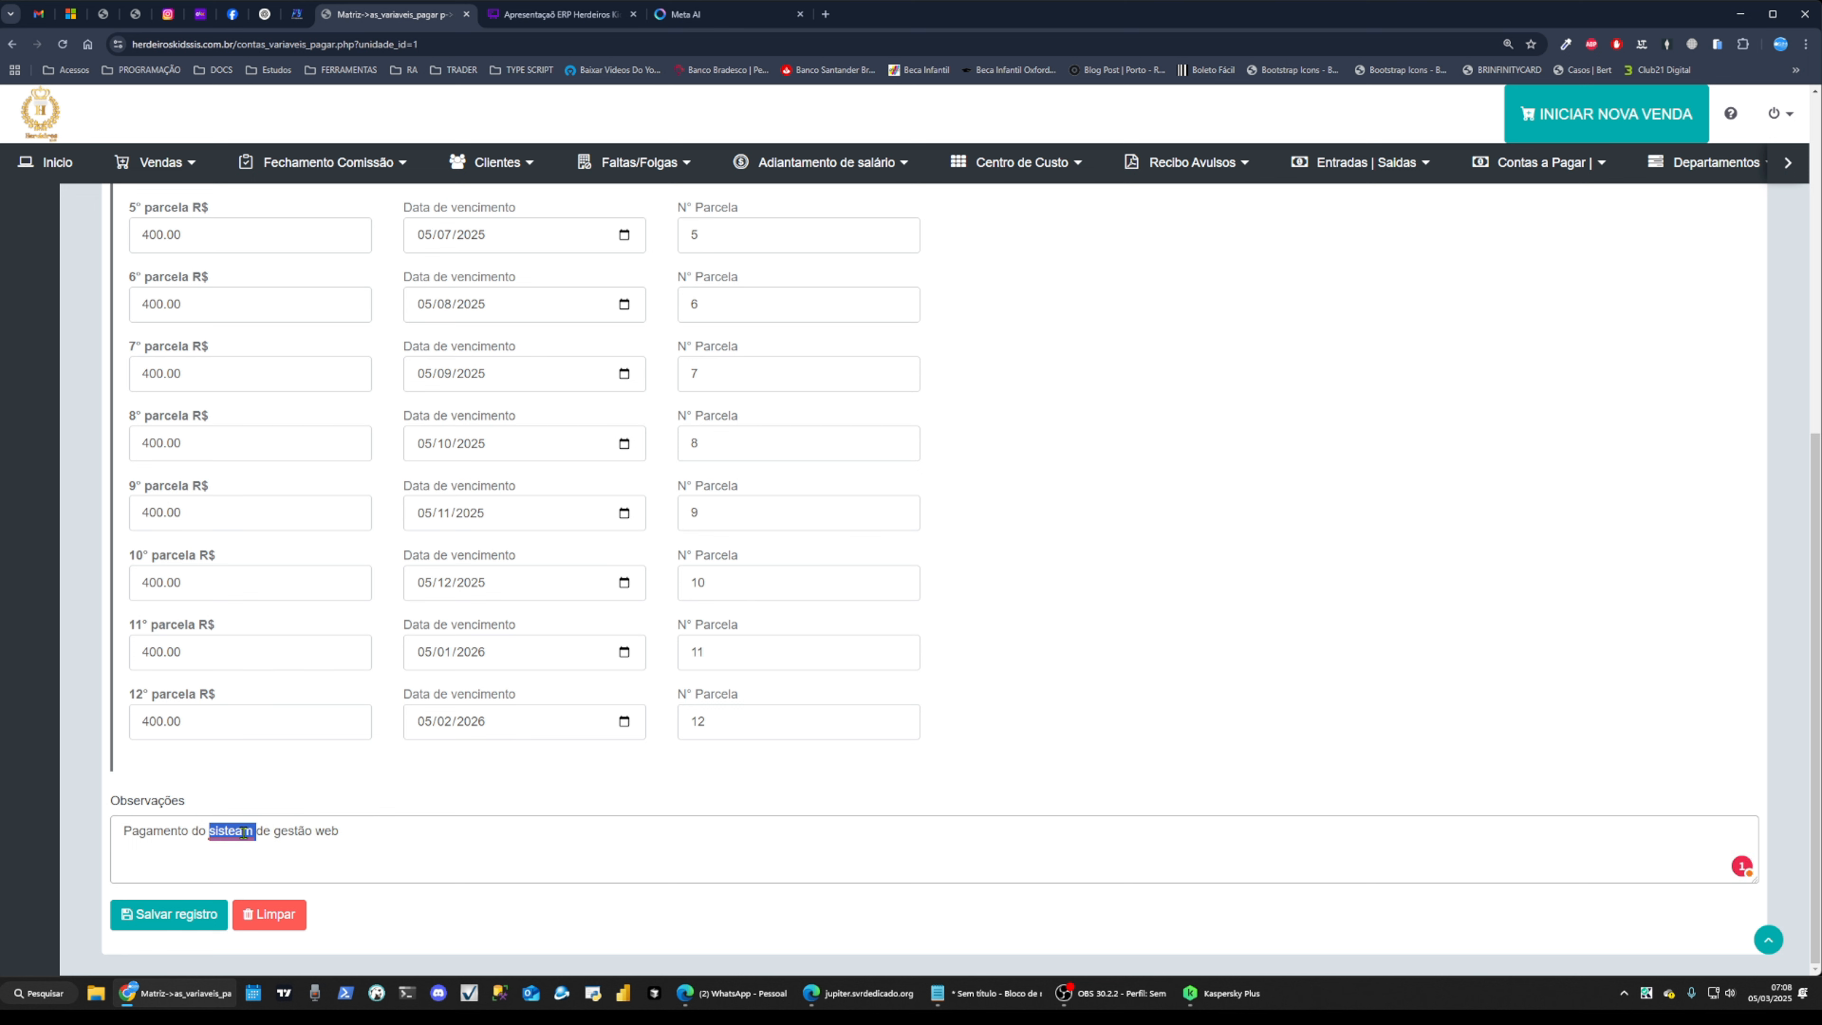
type("Sistema")
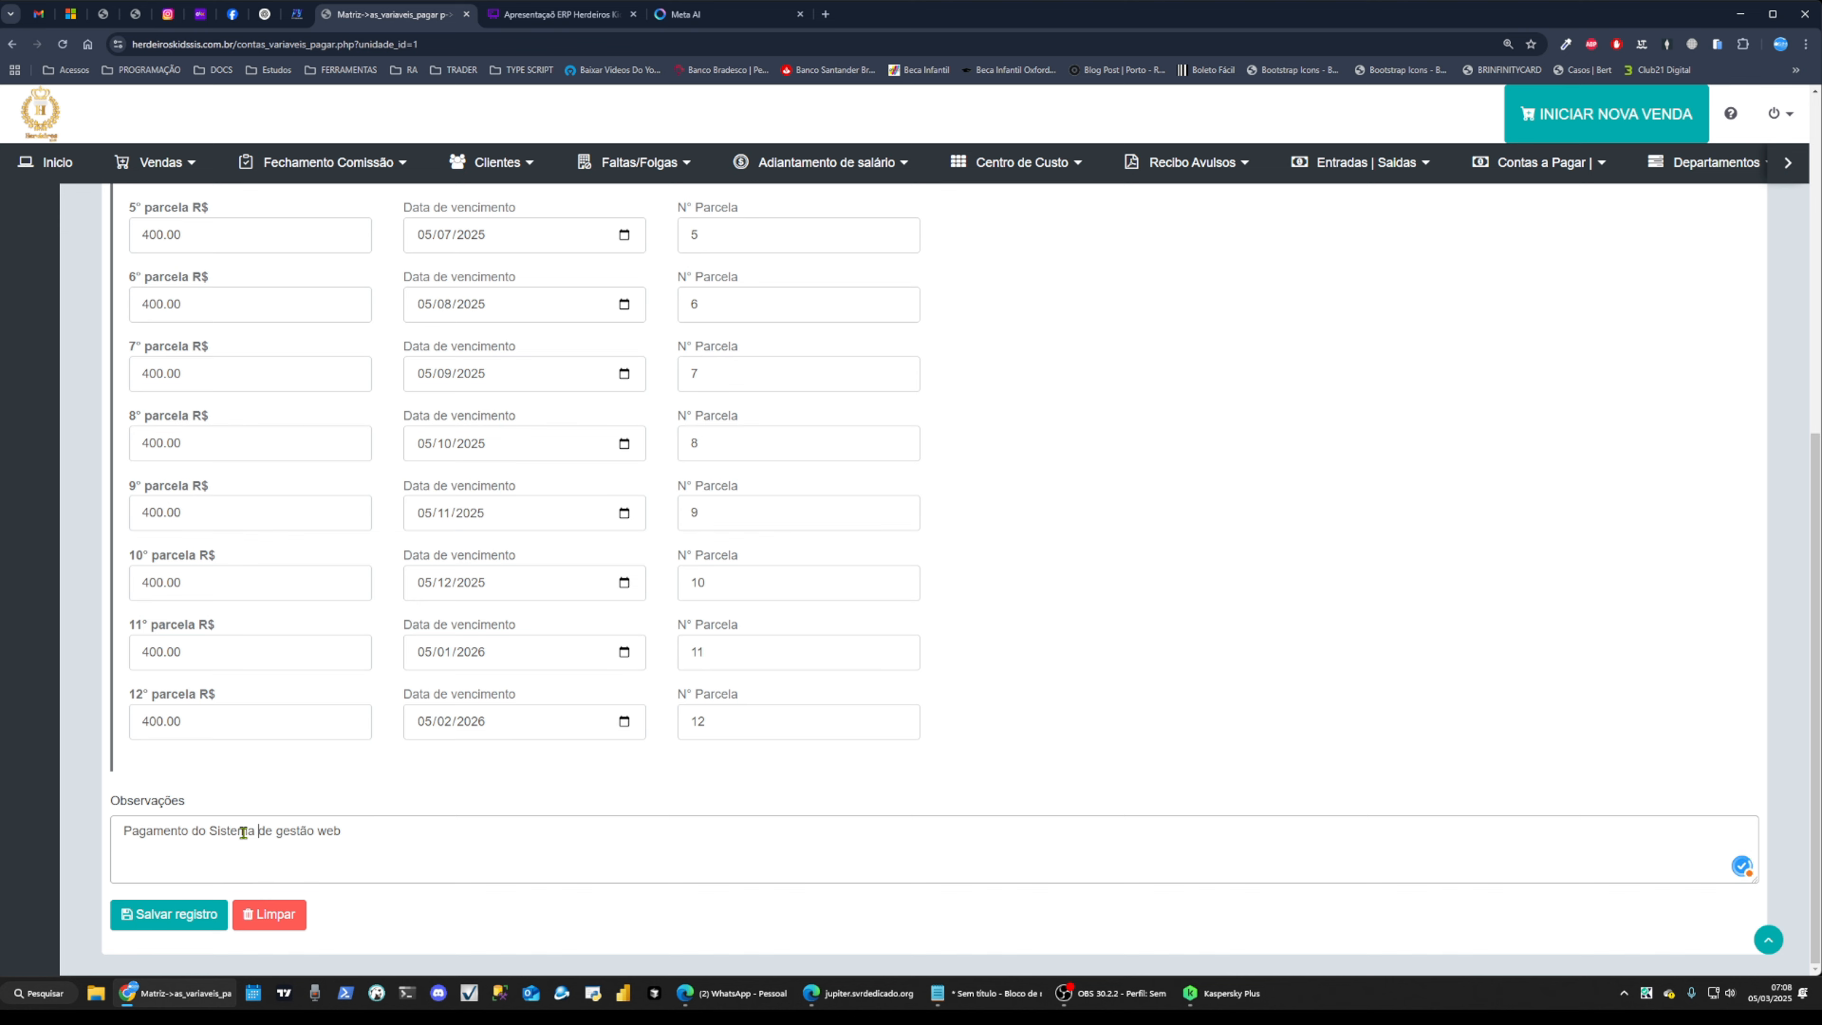
Check the completed form and save the account payable record
scroll(380, 826, "up", 8)
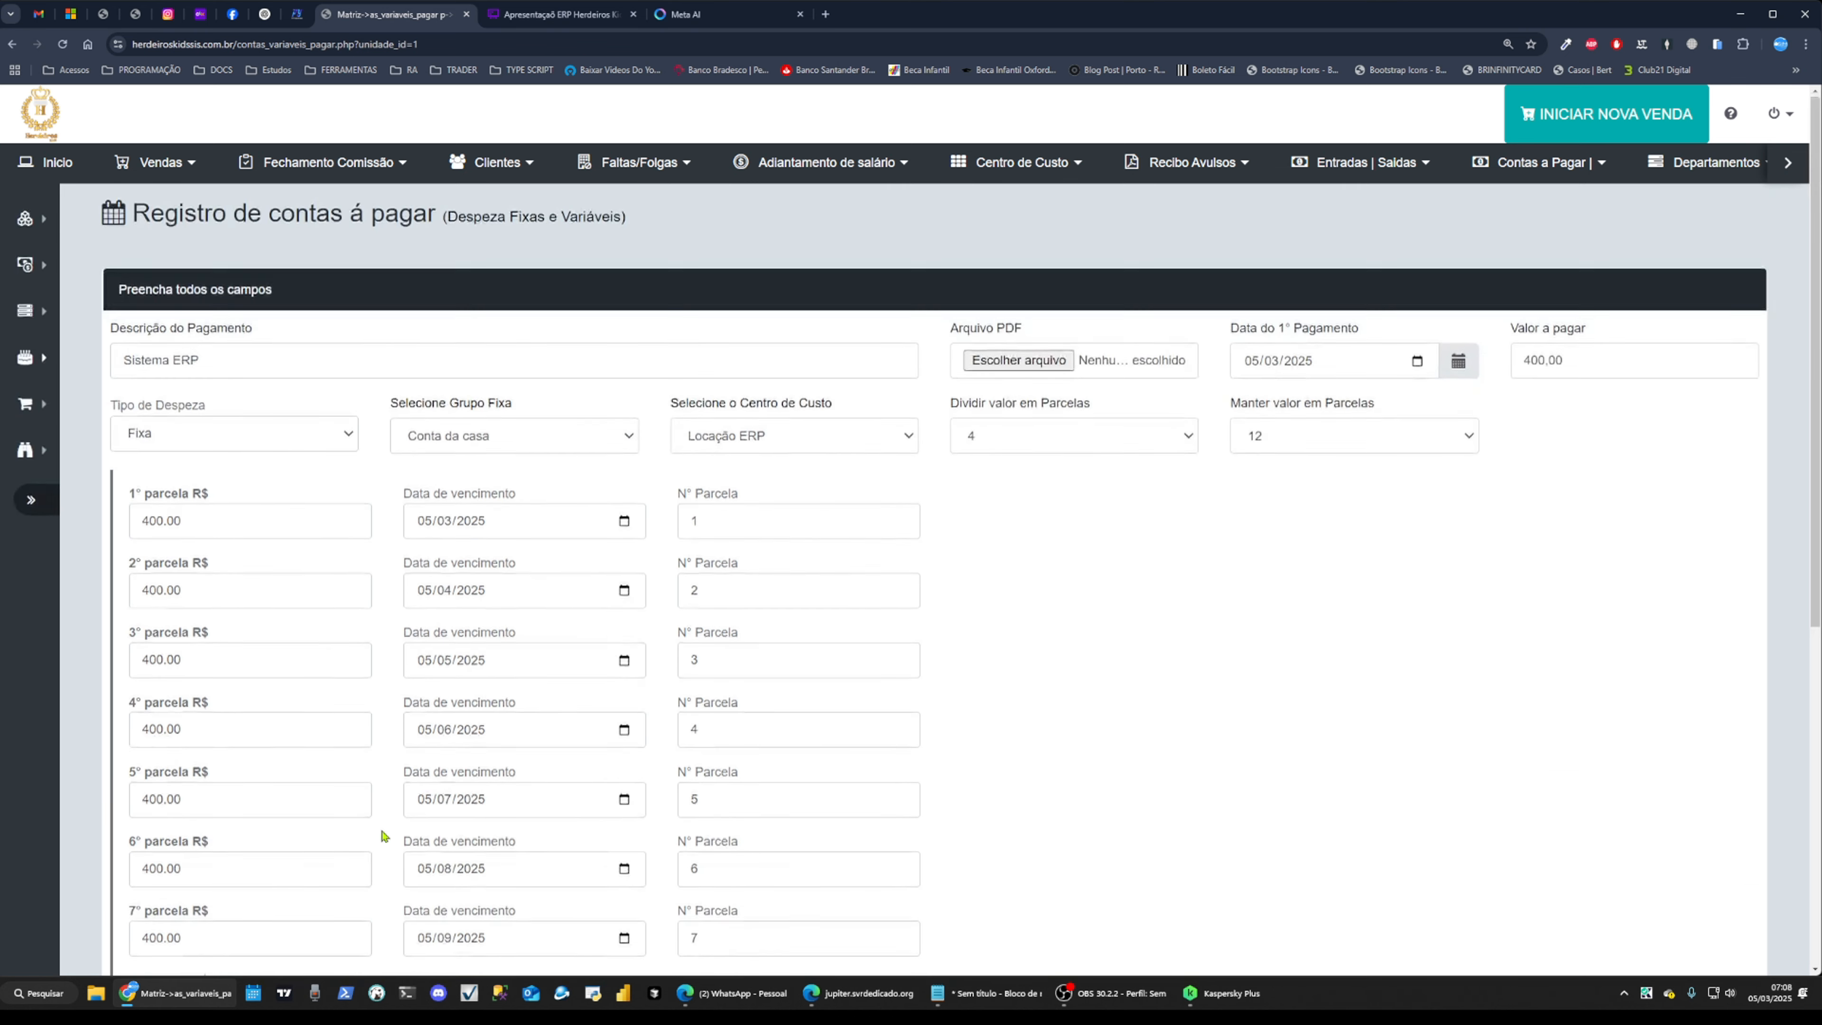
scroll(380, 826, "down", 2)
scroll(380, 826, "up", 2)
scroll(380, 826, "down", 8)
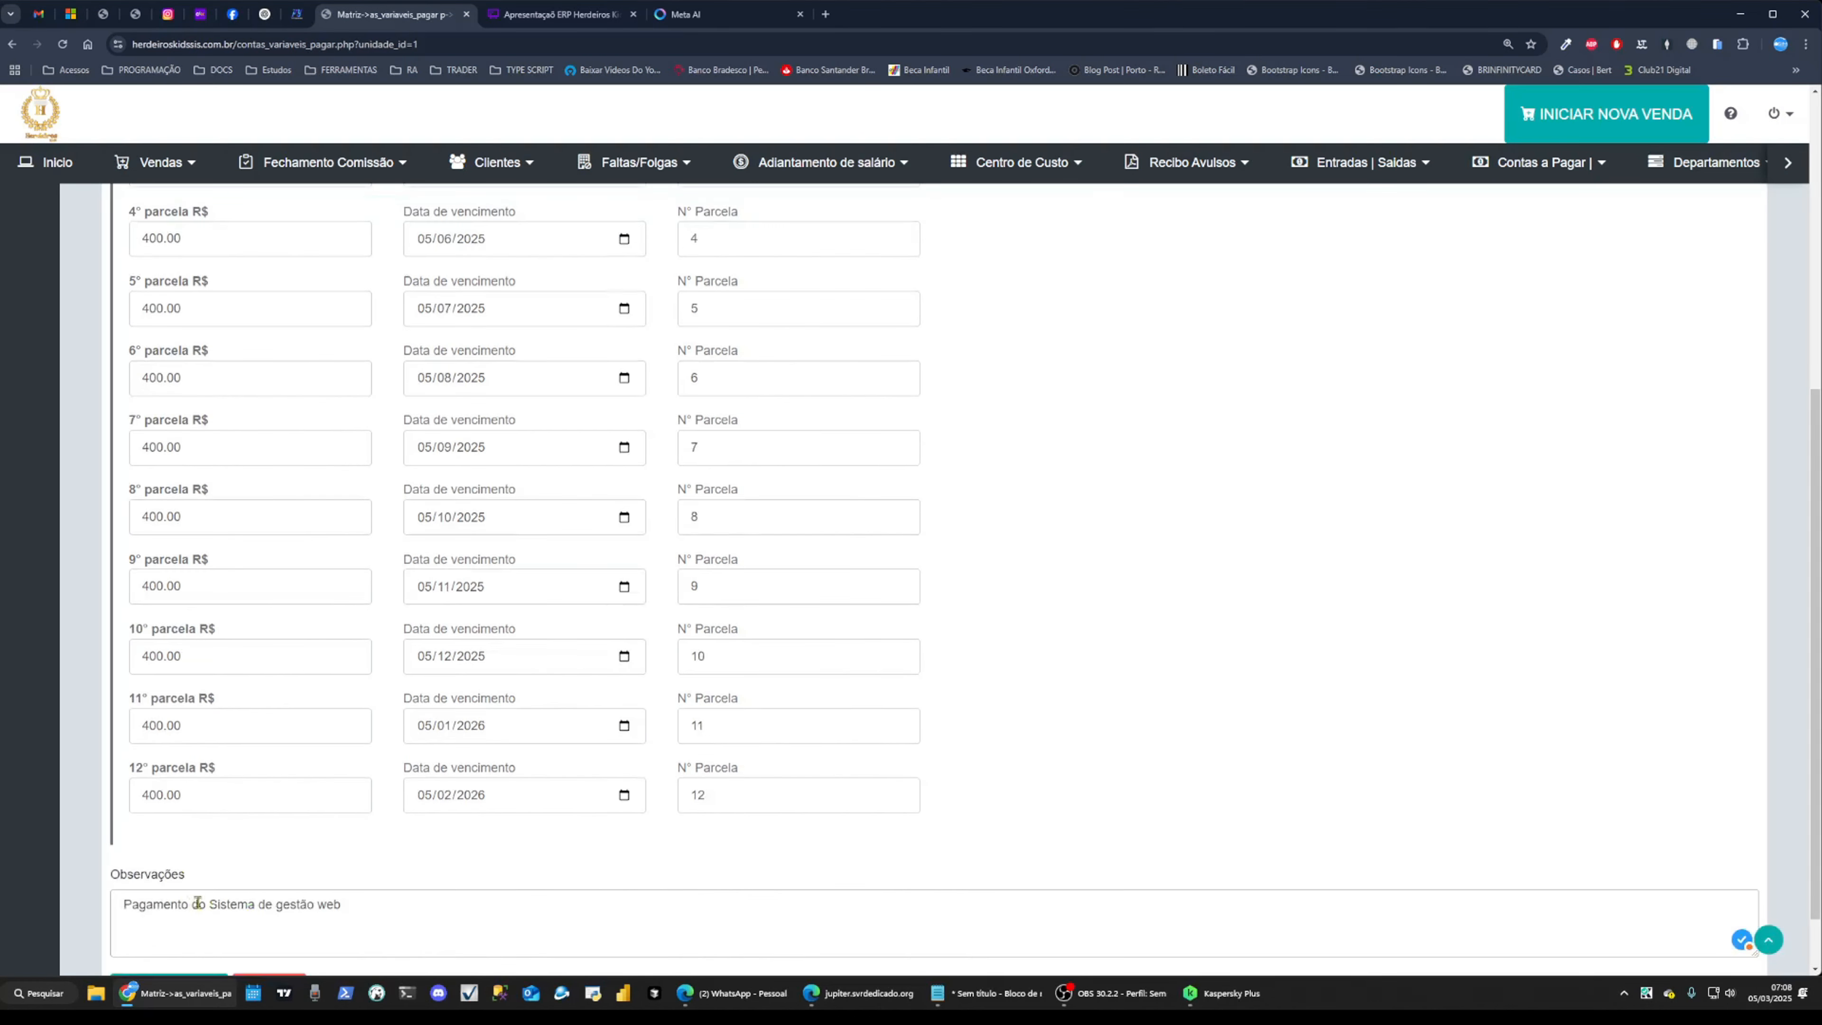
left_click(177, 908)
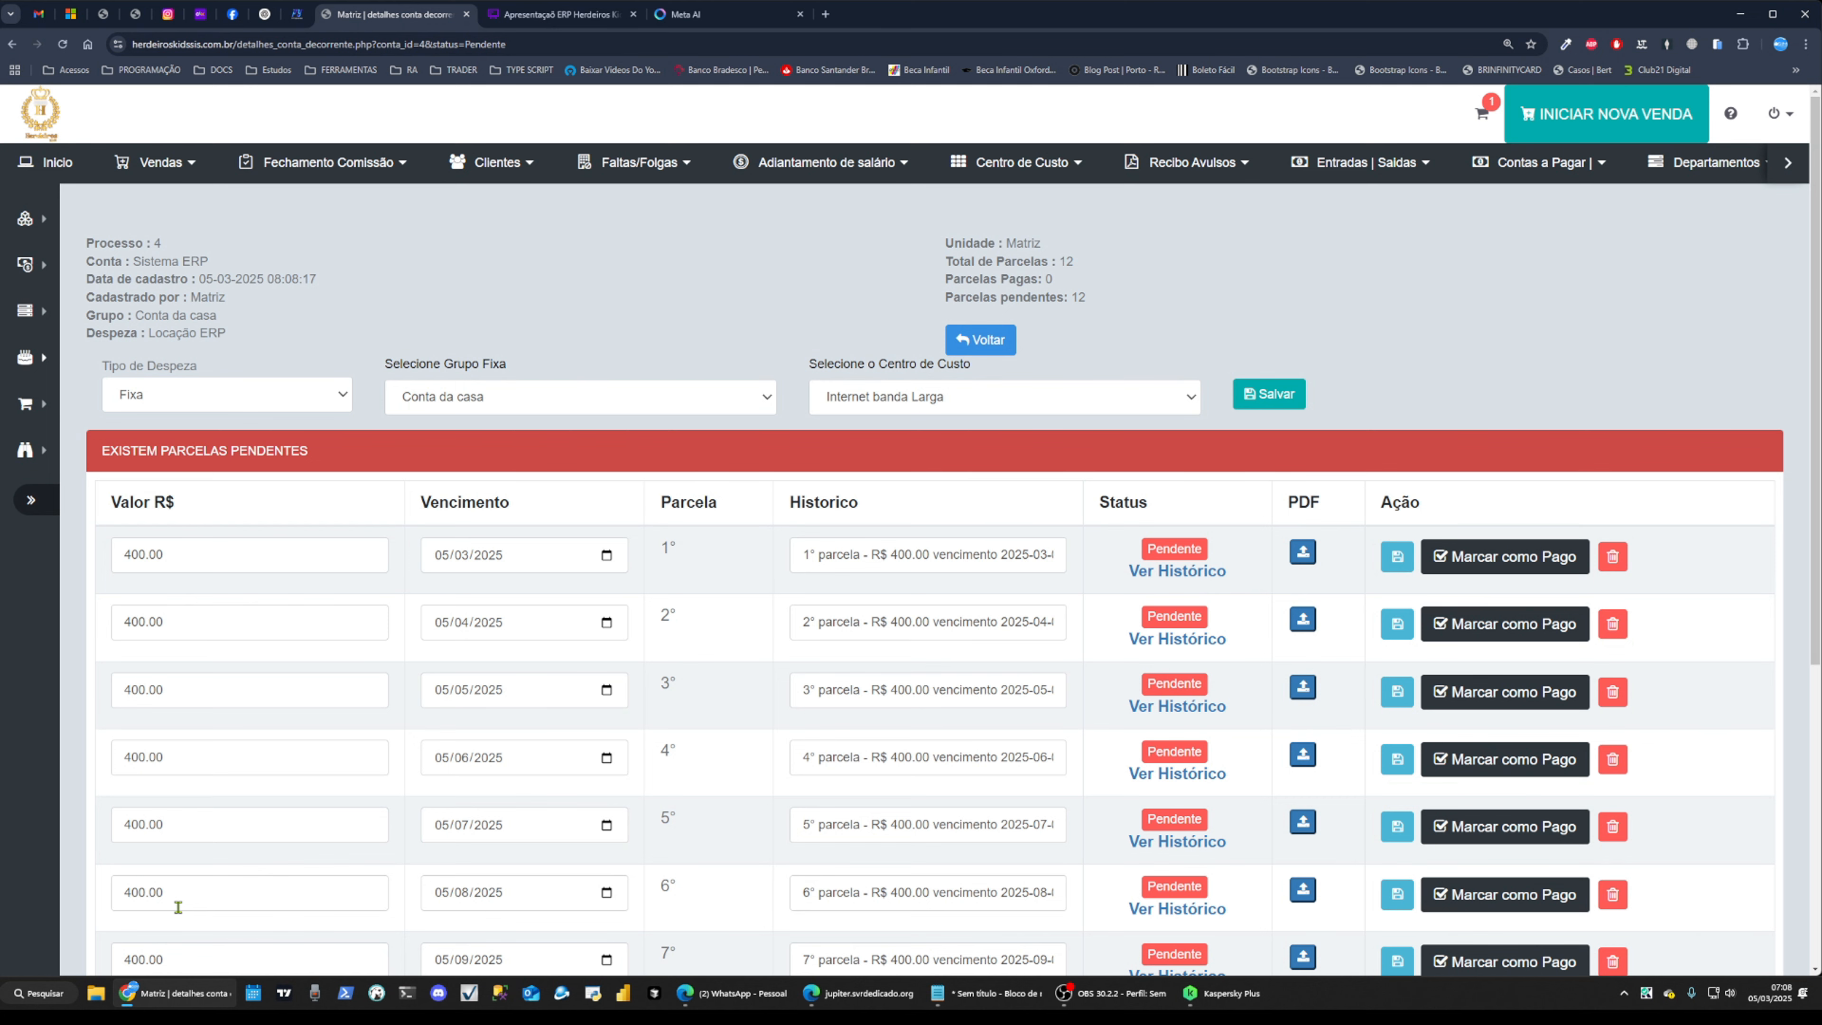
Examine the saved account's installment list and its process, registration date, registering unit, group and expense details
scroll(1220, 316, "down", 2)
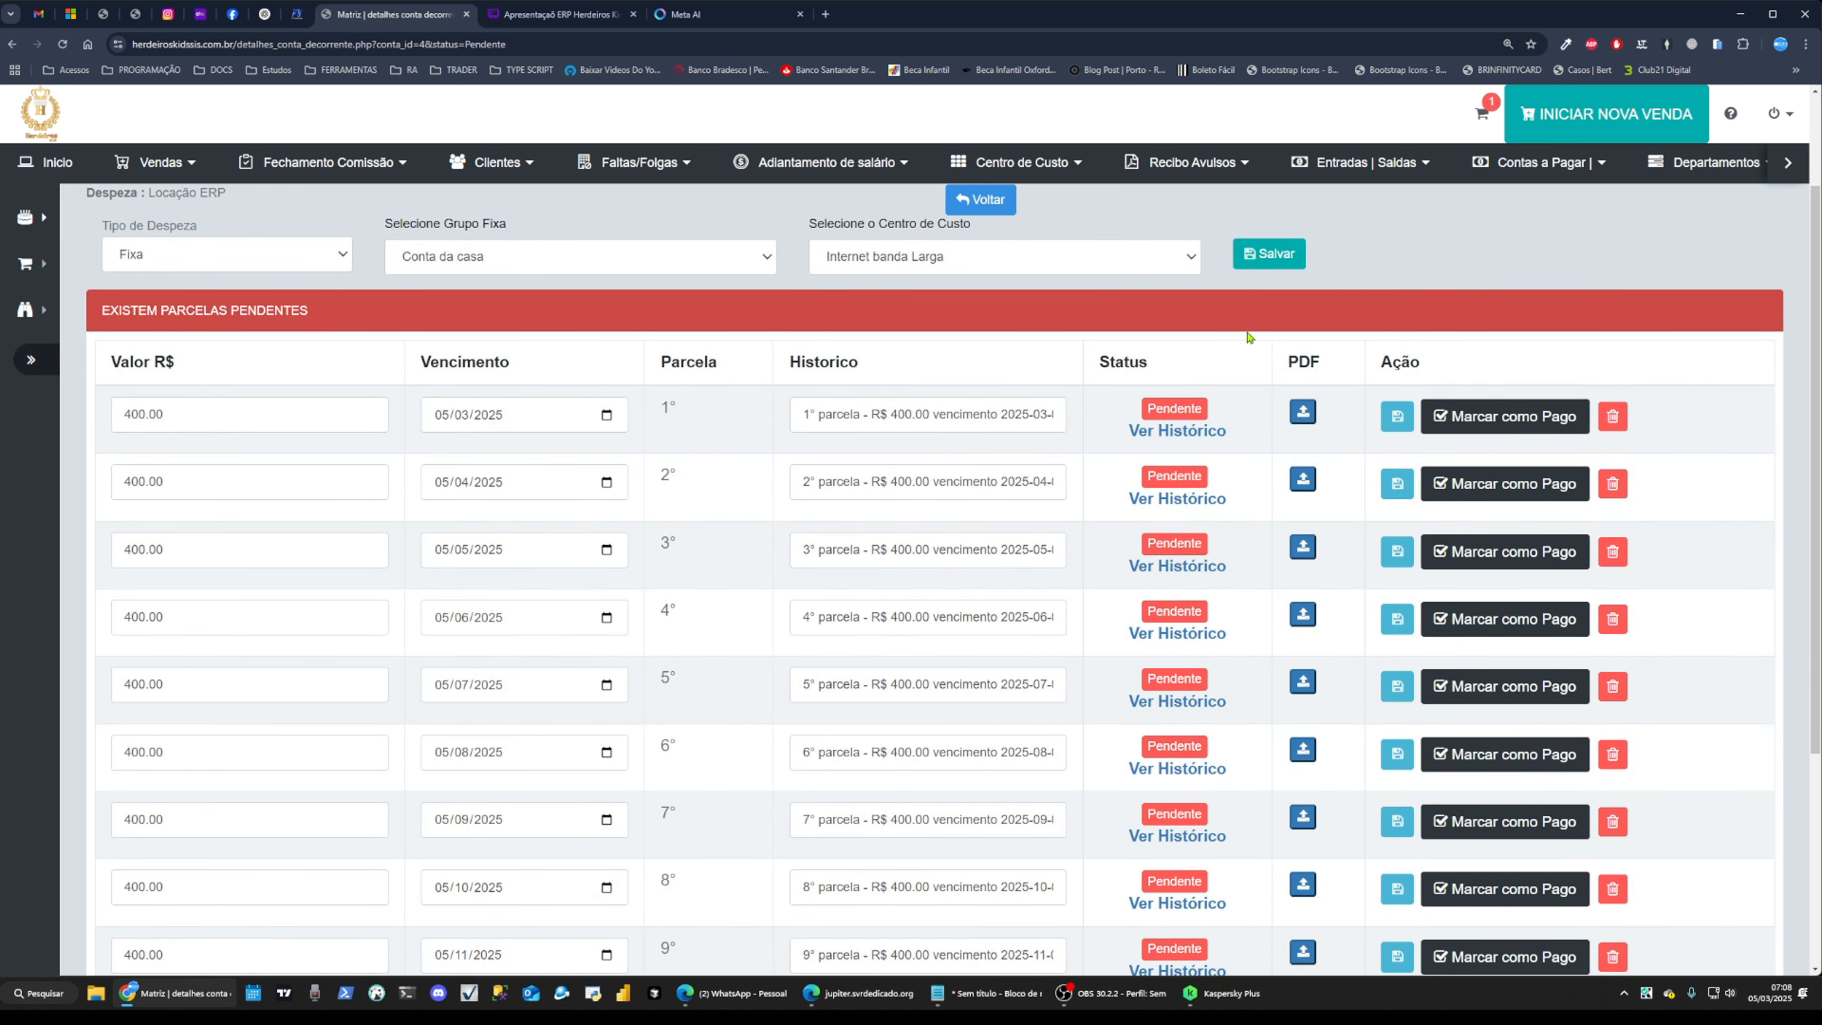
scroll(1247, 337, "up", 2)
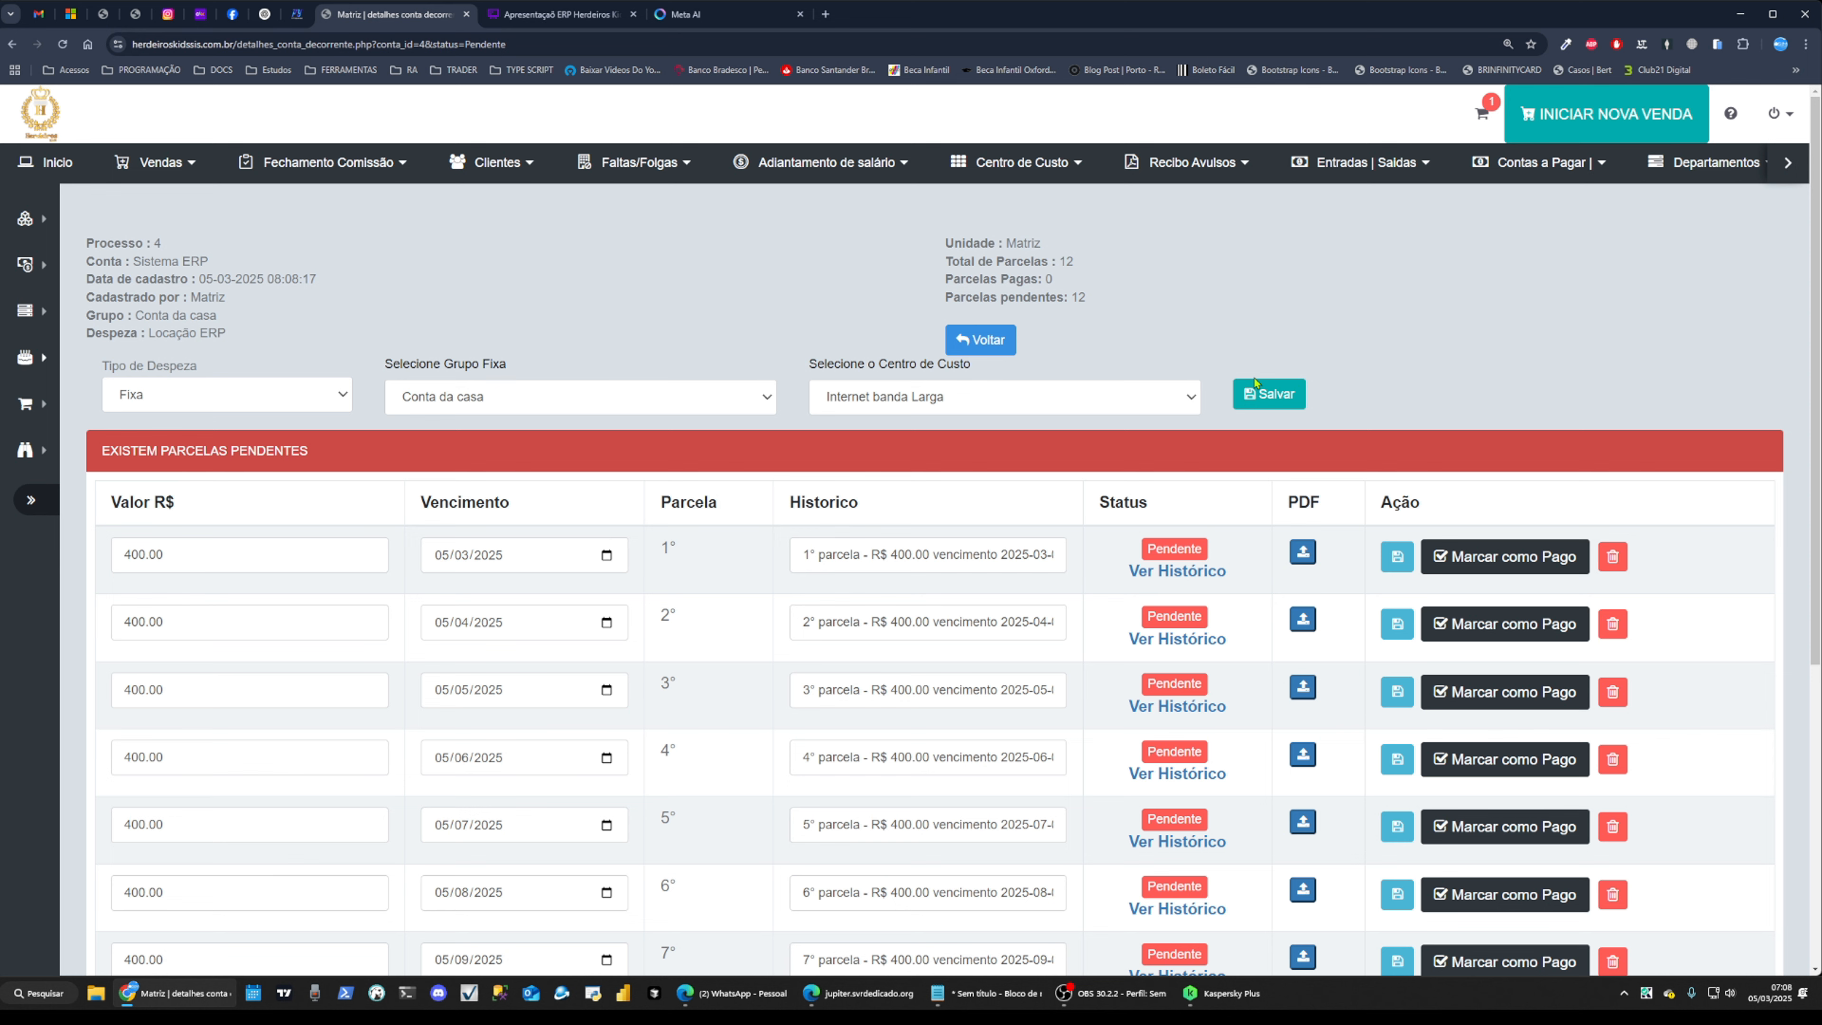
scroll(1356, 388, "down", 5)
scroll(1342, 431, "up", 5)
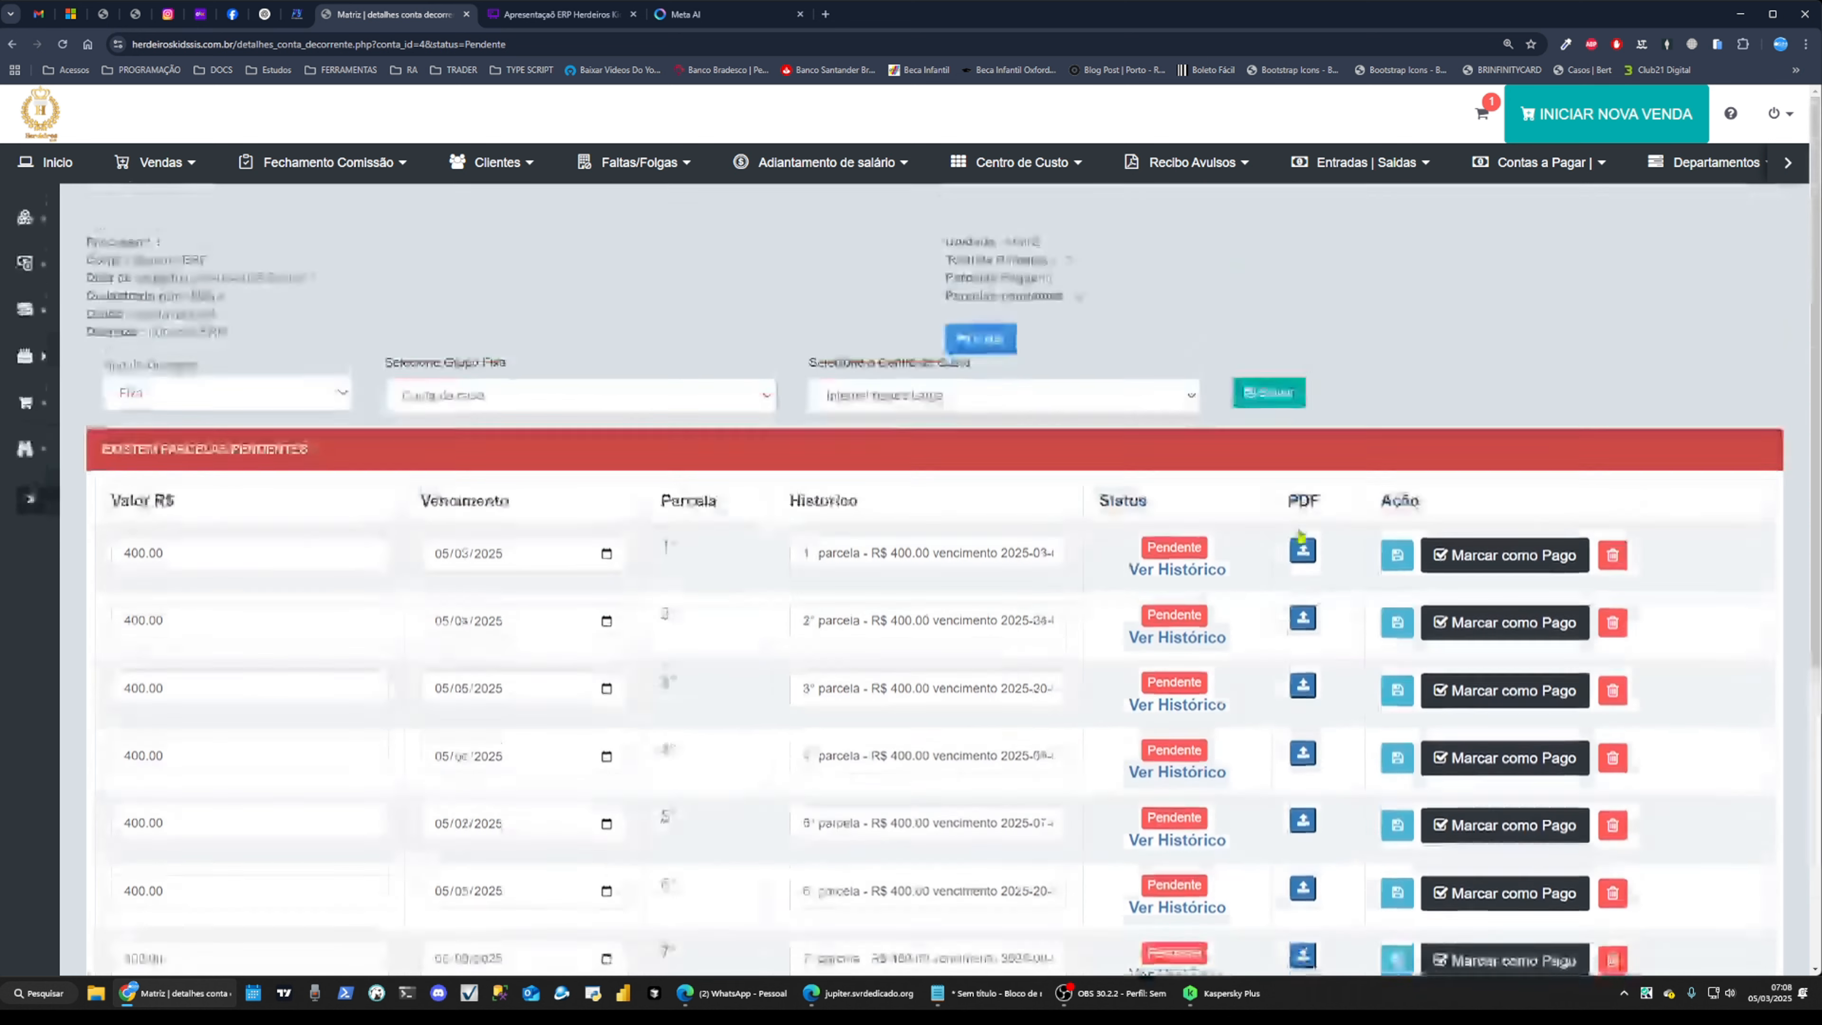
scroll(1327, 473, "down", 7)
scroll(1305, 517, "up", 7)
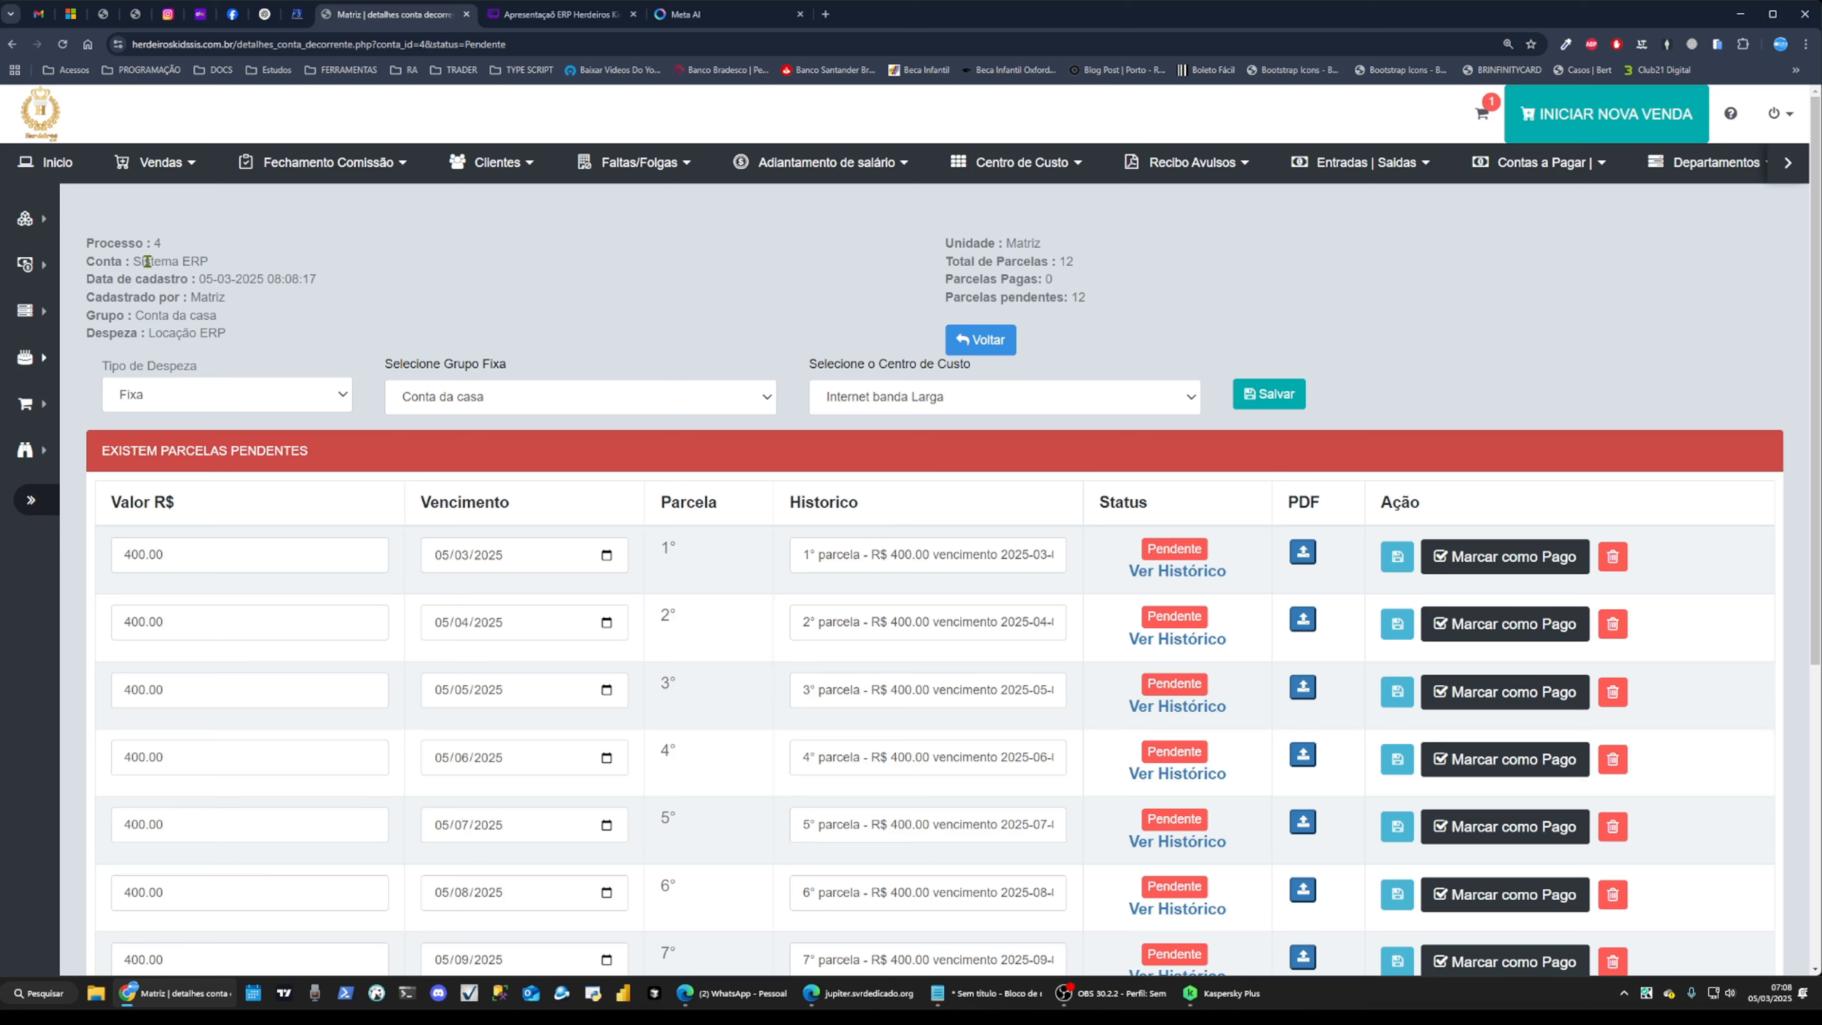
left_click_drag(87, 245, 382, 285)
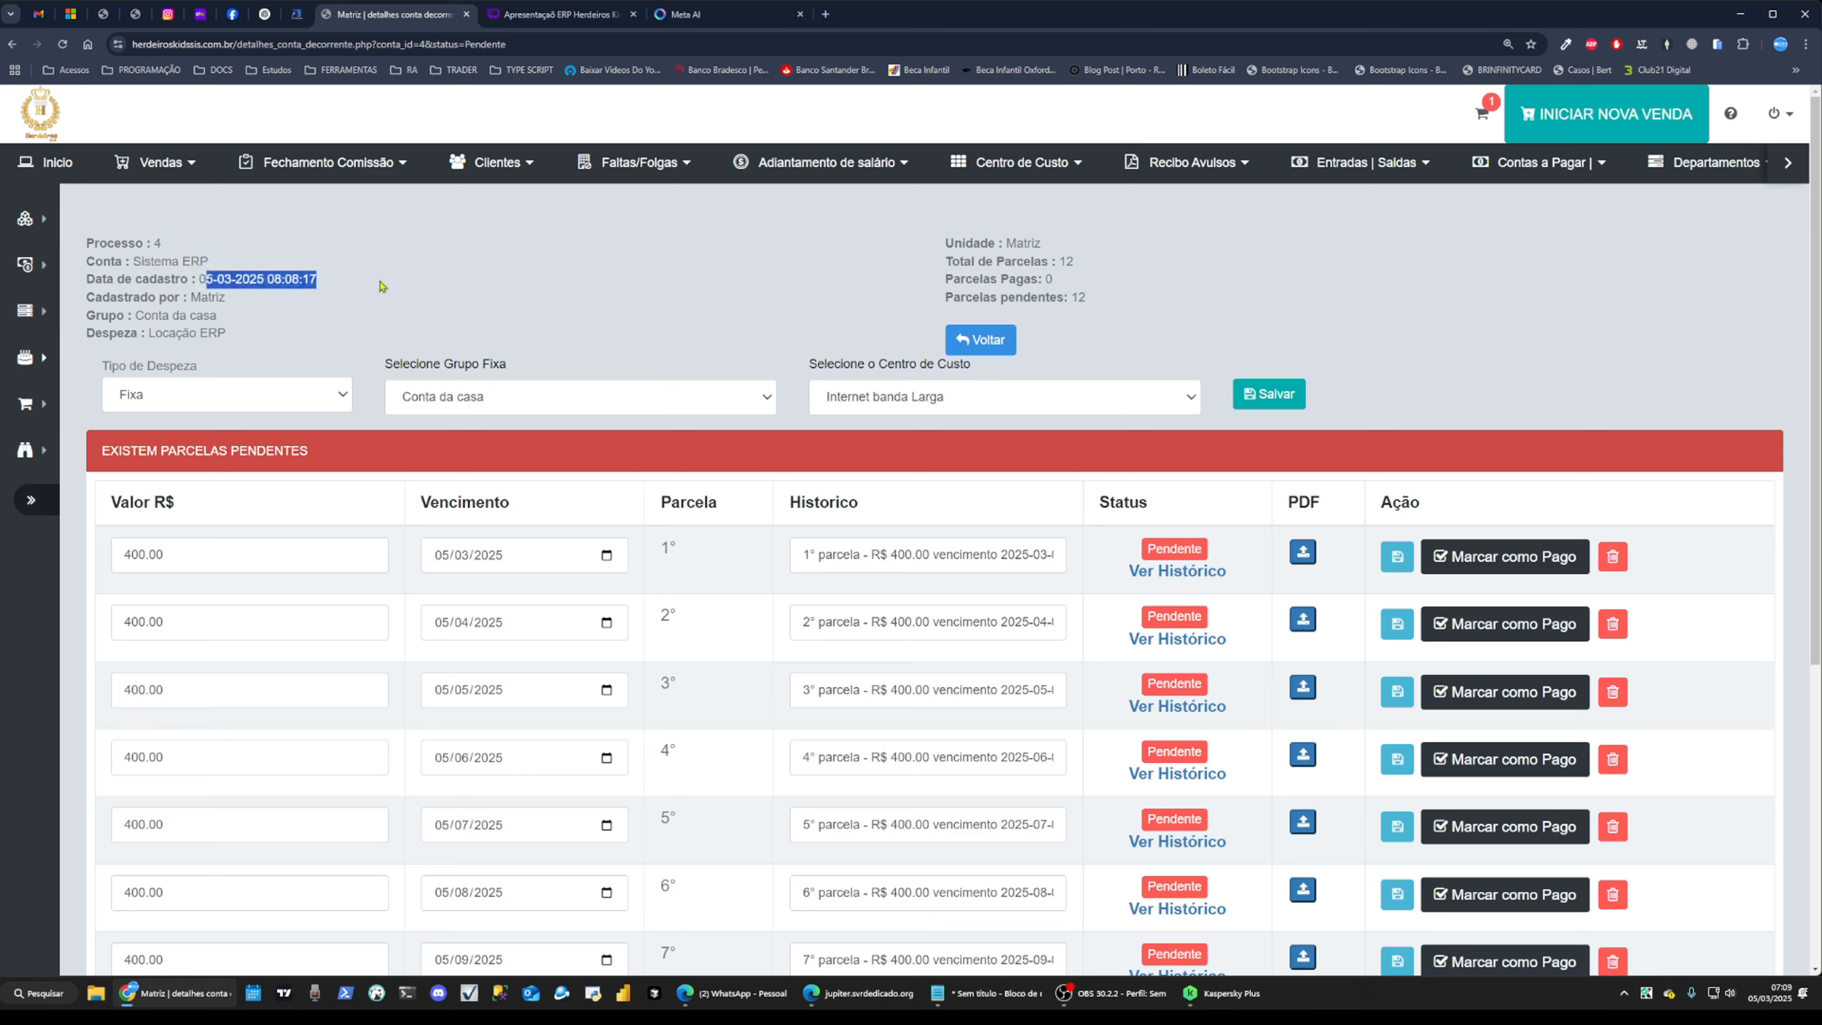
double_click(195, 298)
left_click_drag(87, 316, 218, 317)
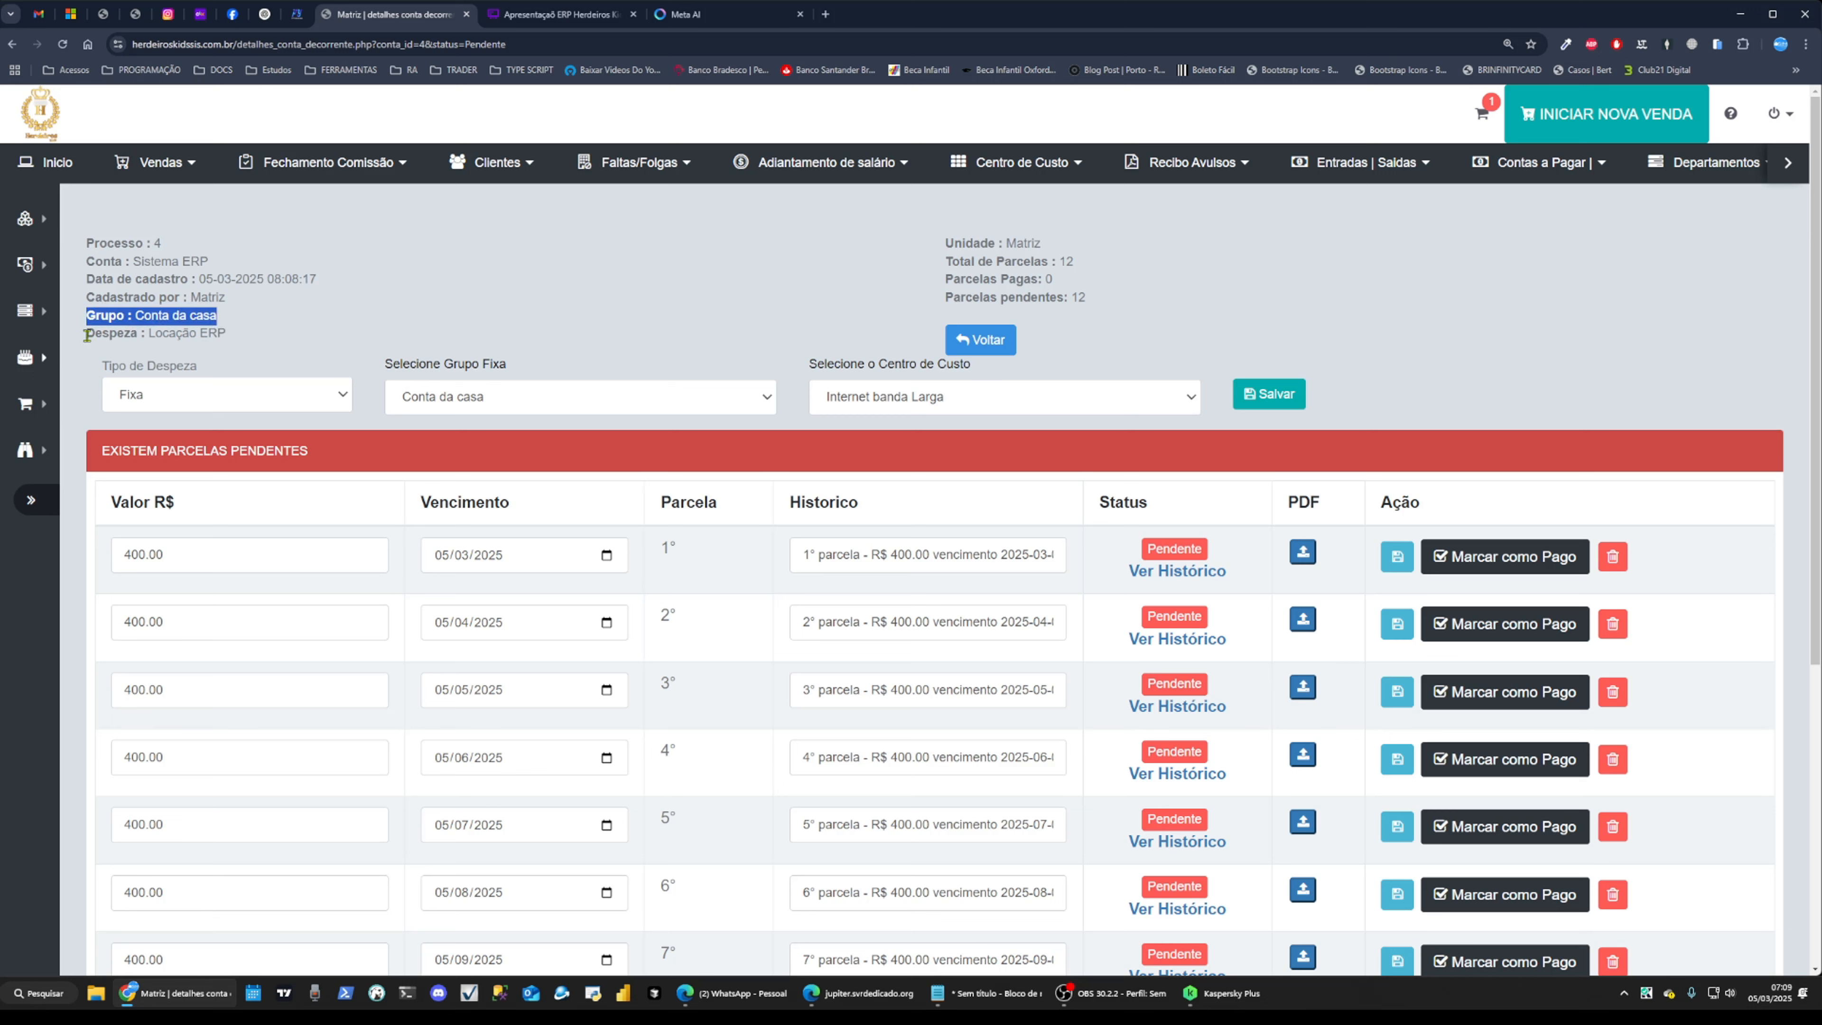
left_click_drag(88, 334, 239, 343)
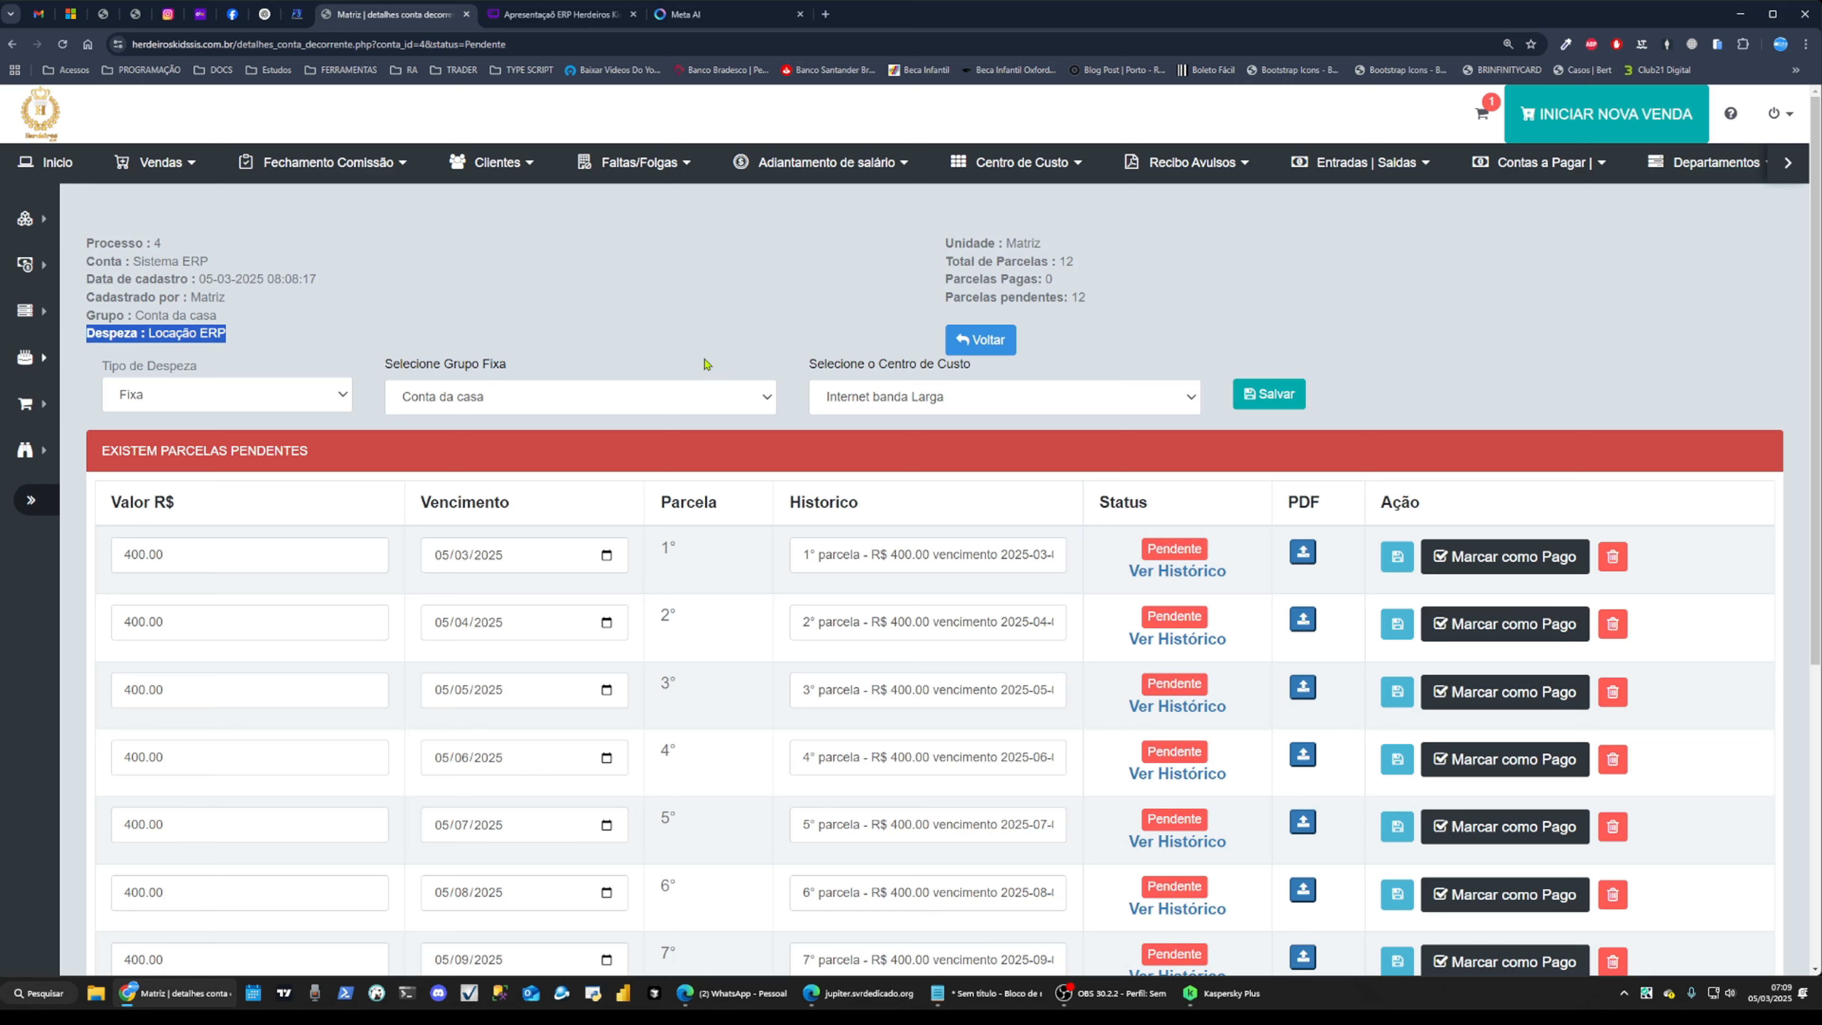
Save the account's classification with expense type Fixa, group Conta da casa and cost center Internet banda Larga
left_click(251, 406)
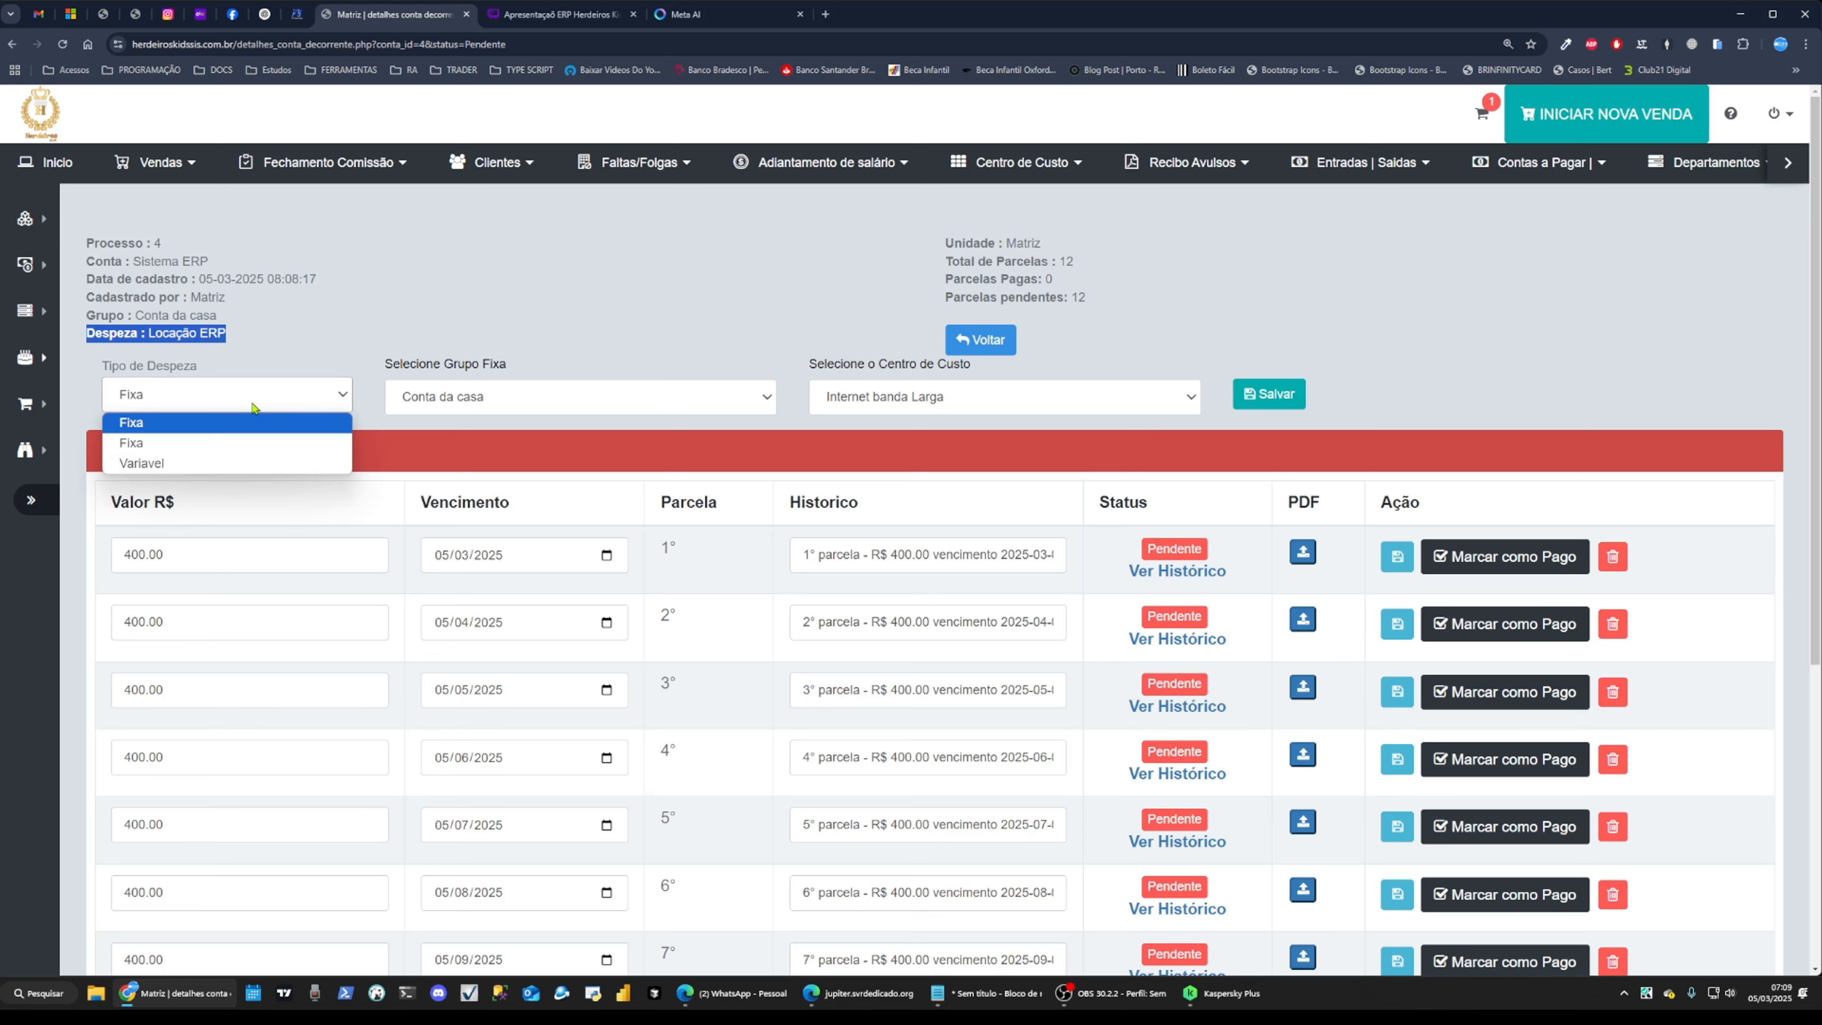
left_click(679, 310)
left_click(680, 383)
left_click(936, 410)
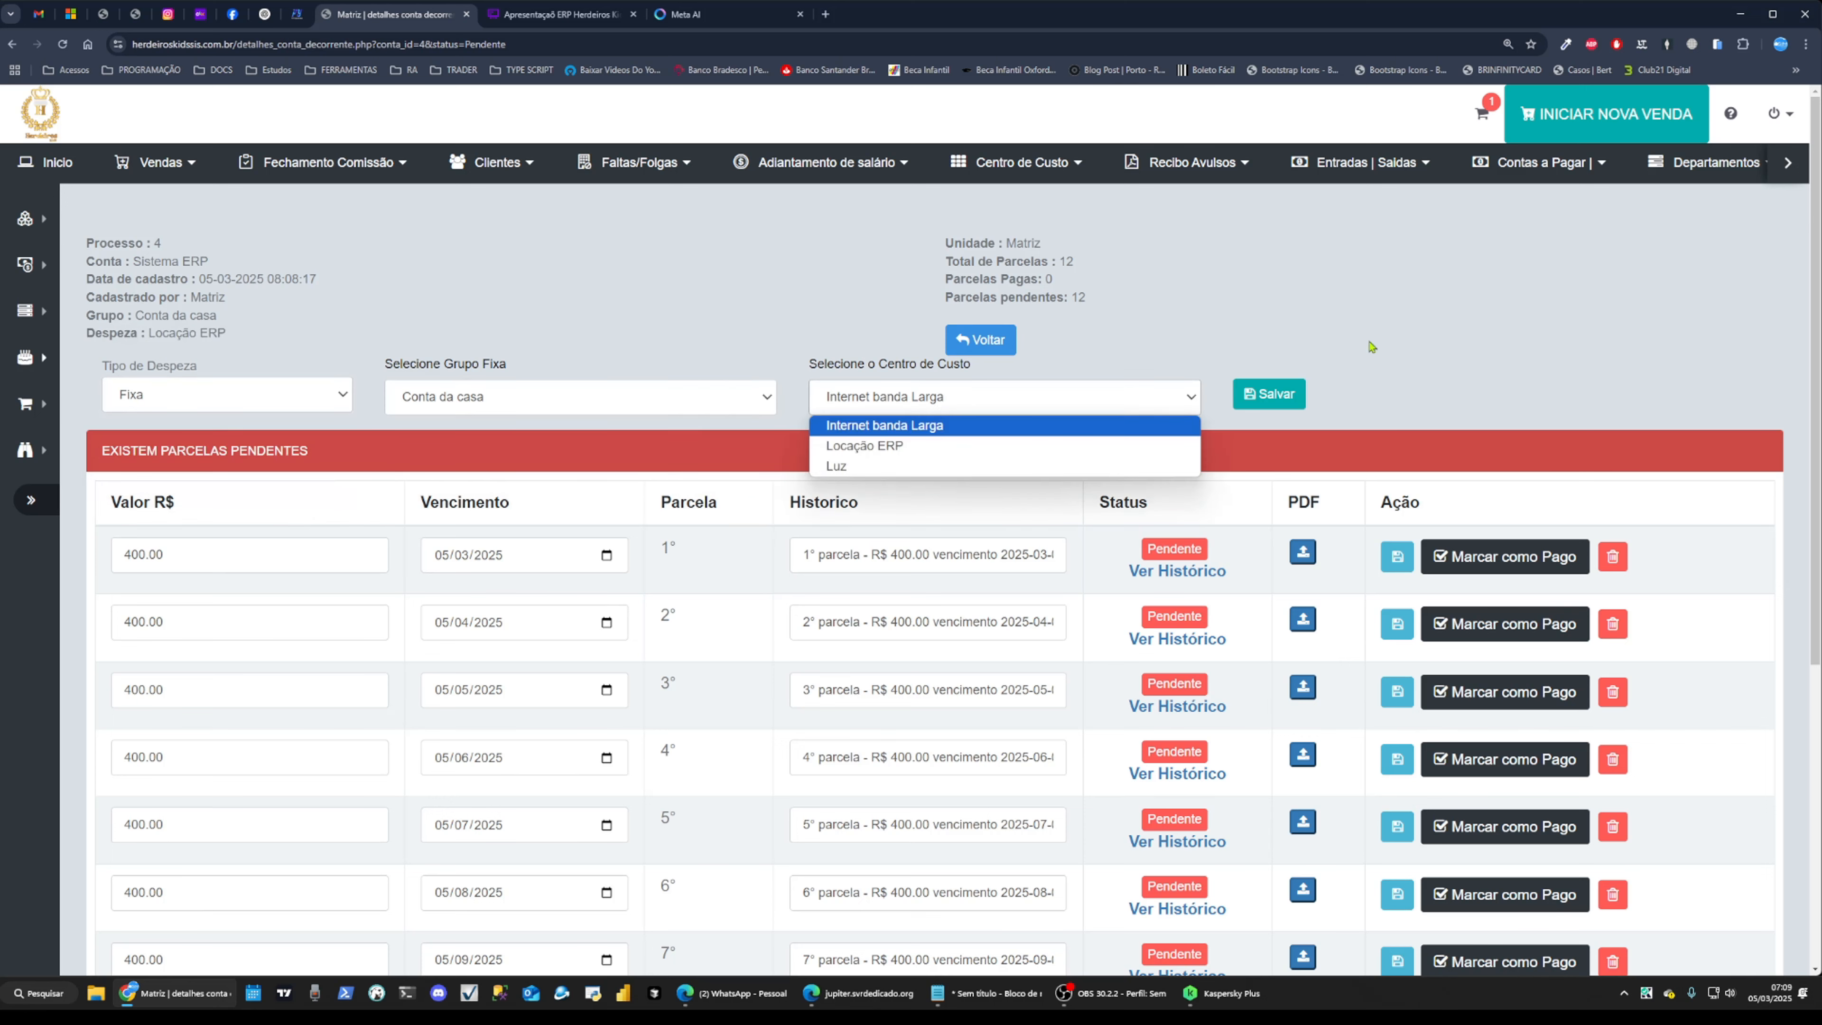
left_click(1525, 321)
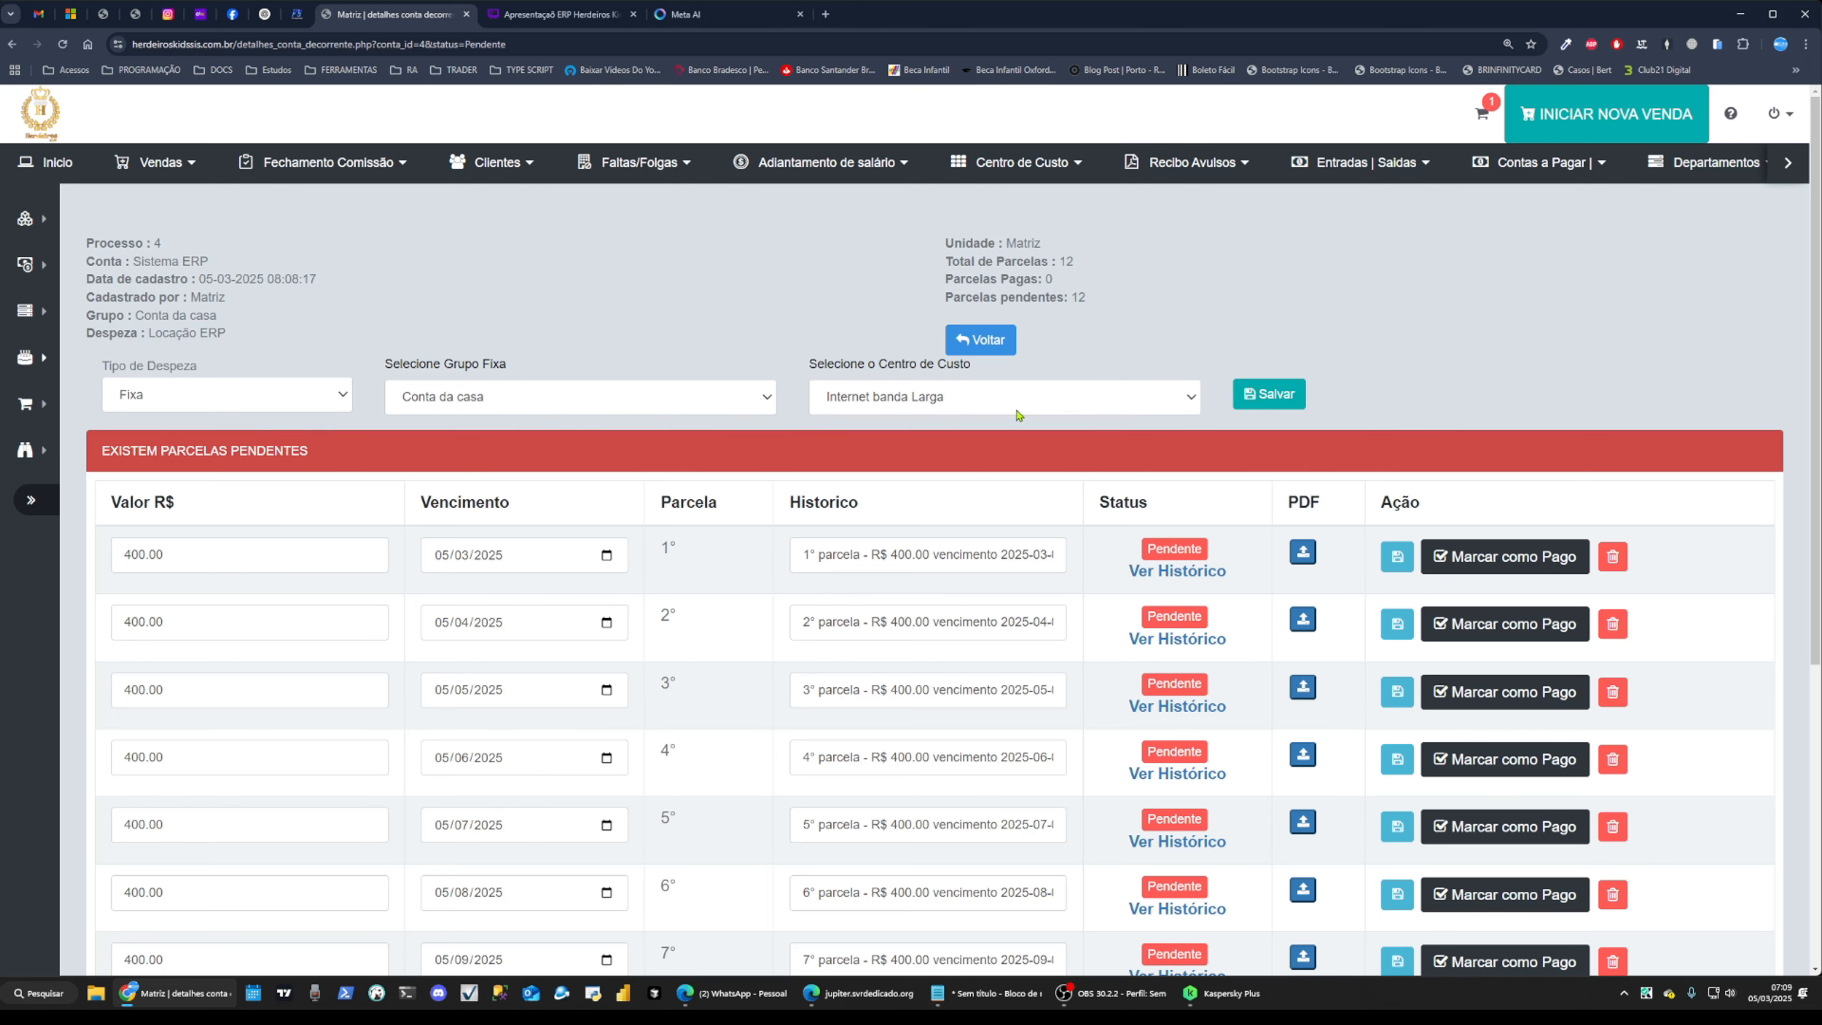
left_click(1256, 397)
Examine the account's unit and its total, paid and pending installment counts at a larger page zoom
left_click_drag(953, 243, 1113, 251)
left_click_drag(952, 262, 1176, 264)
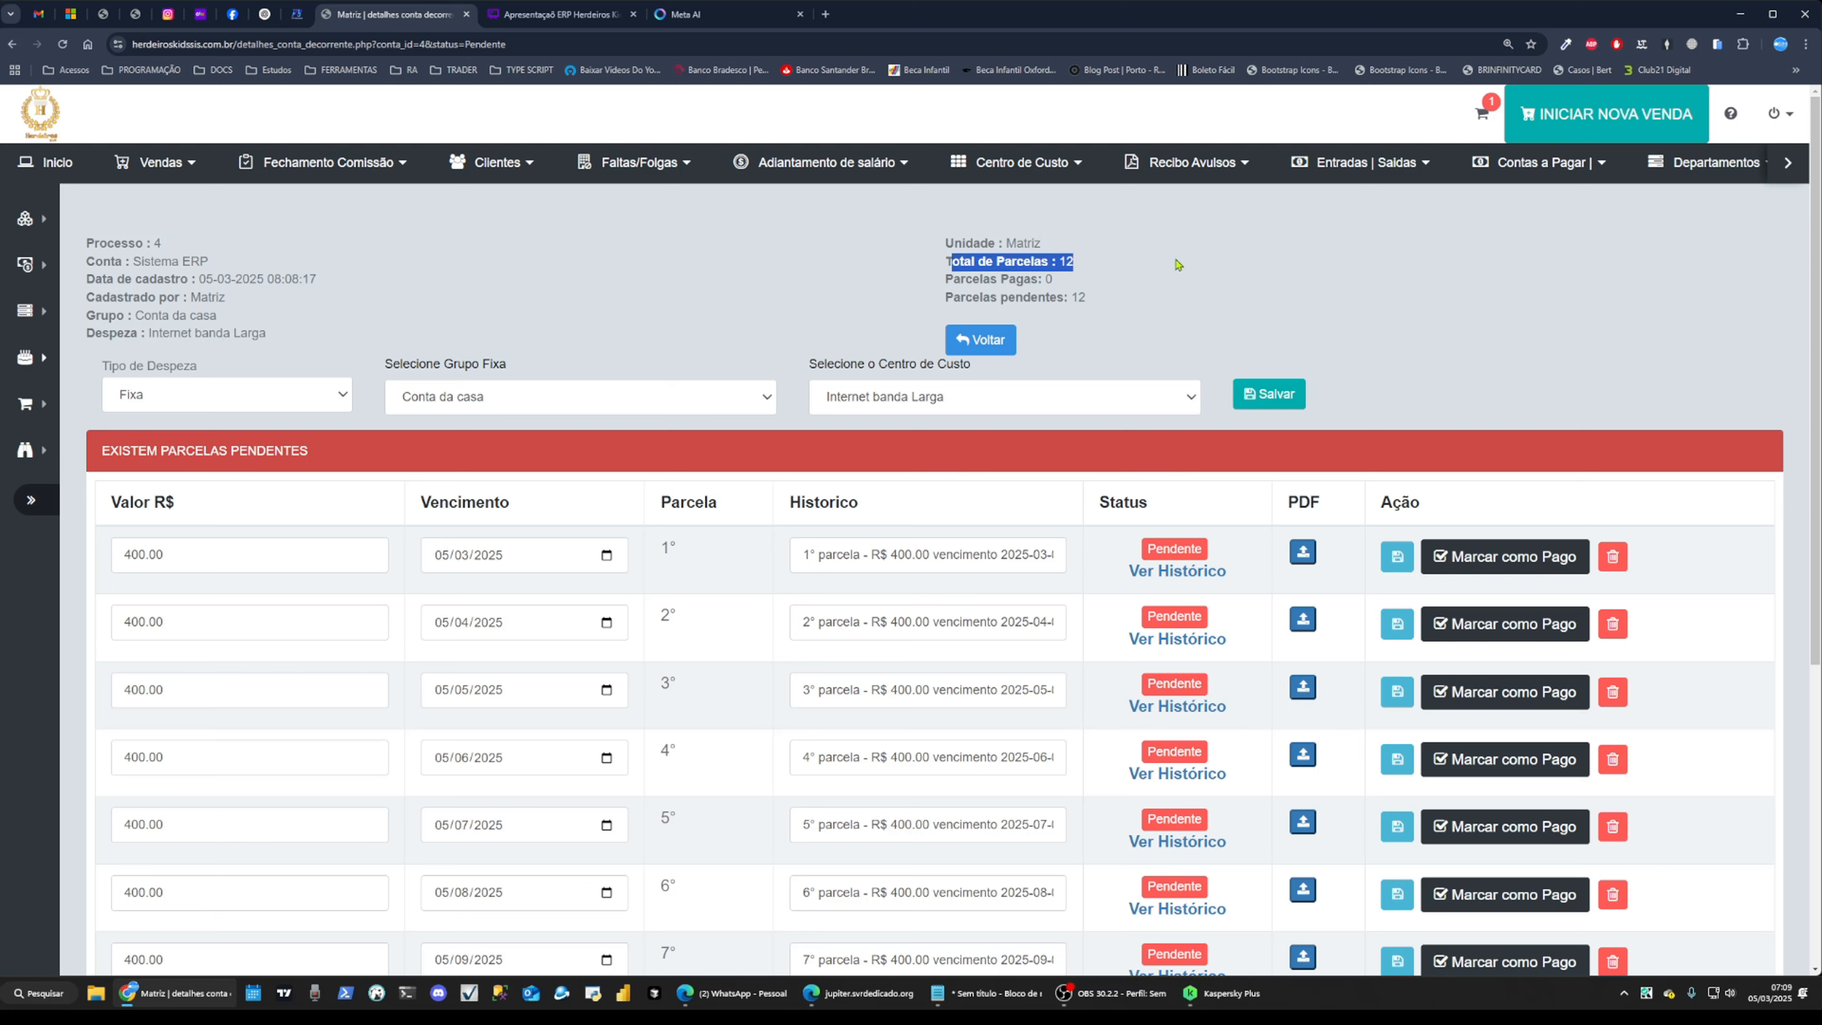
left_click_drag(947, 279, 1003, 282)
key("ctrl+plus")
key("ctrl+plus")
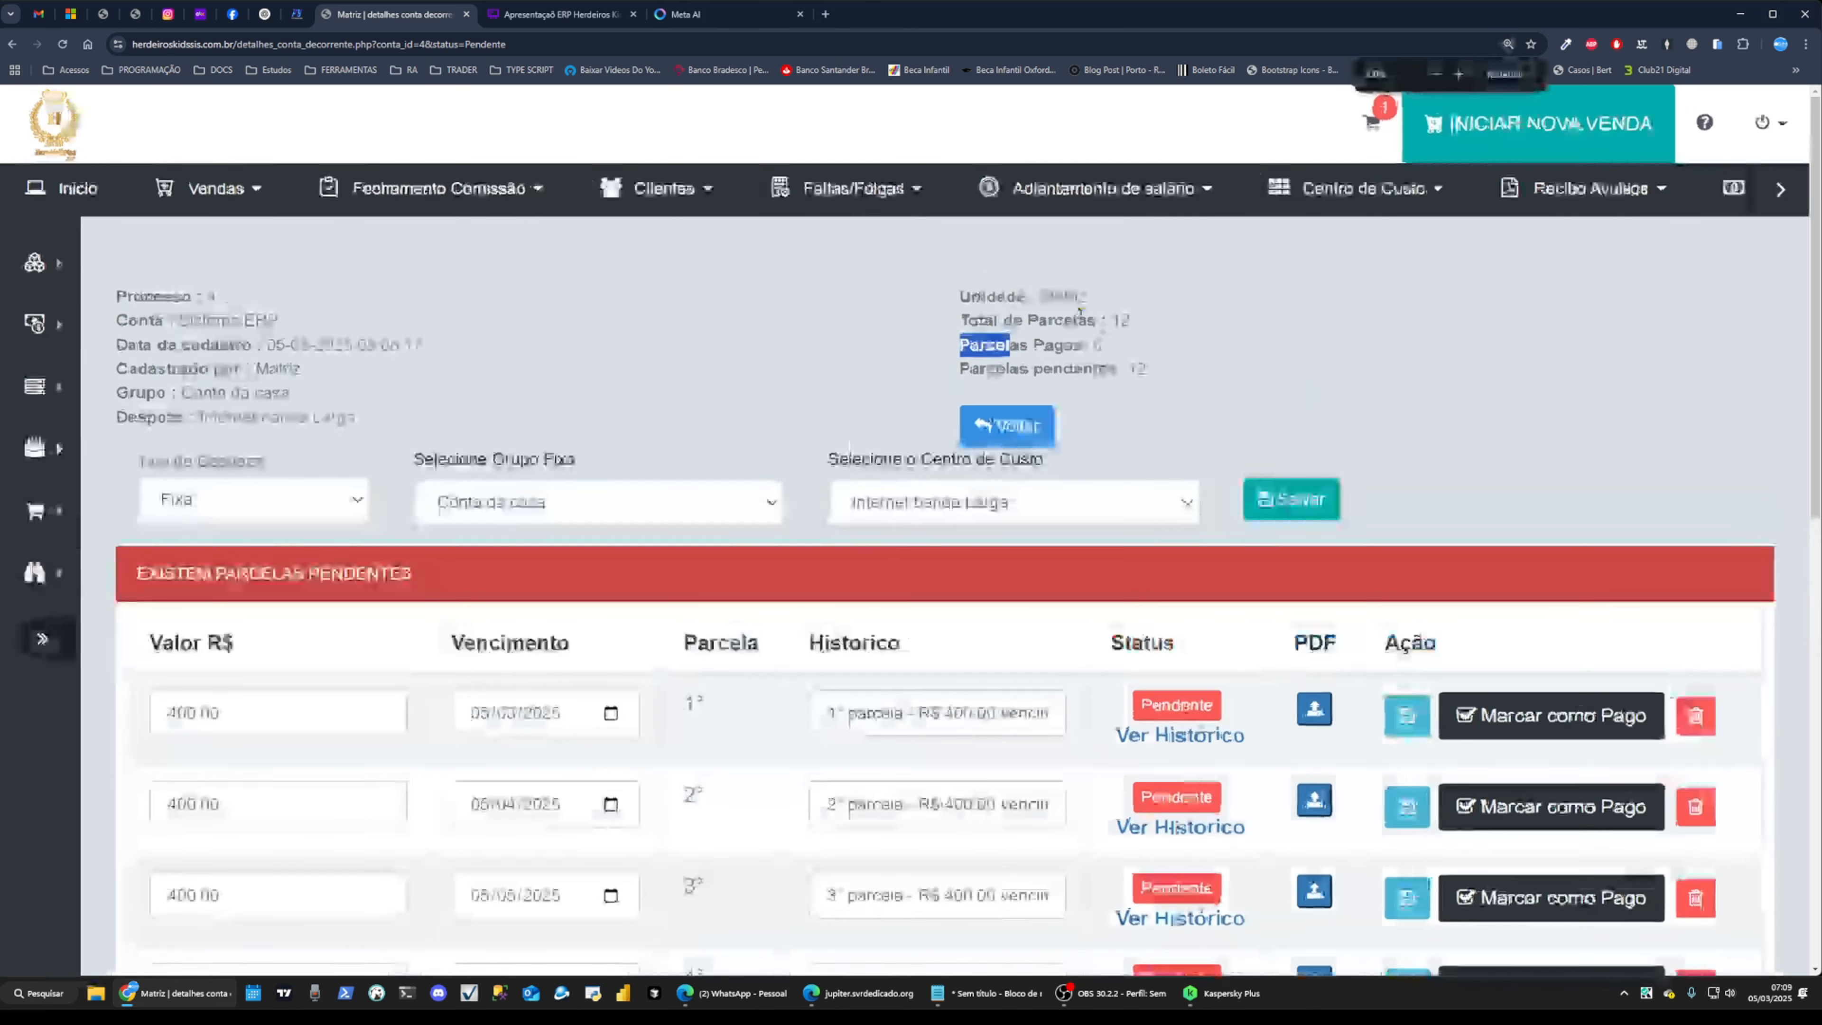
left_click(963, 353)
left_click_drag(961, 351, 1217, 346)
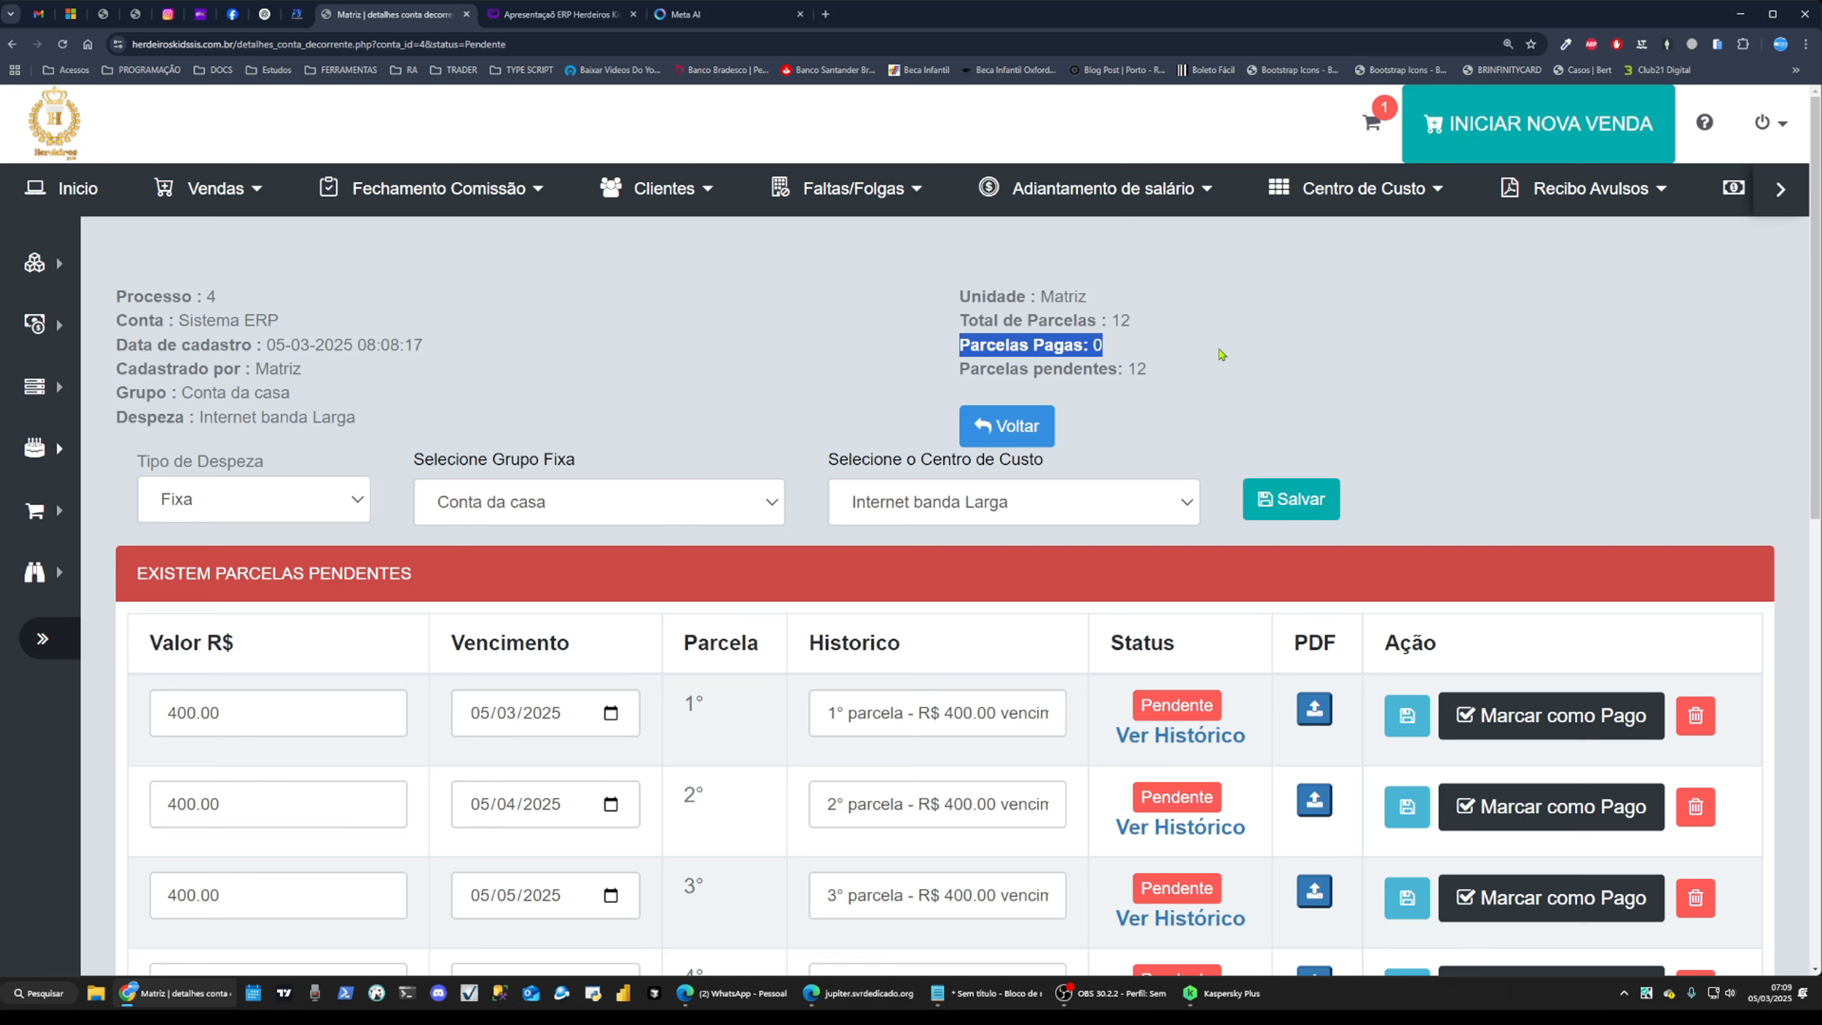
left_click_drag(960, 321, 1199, 325)
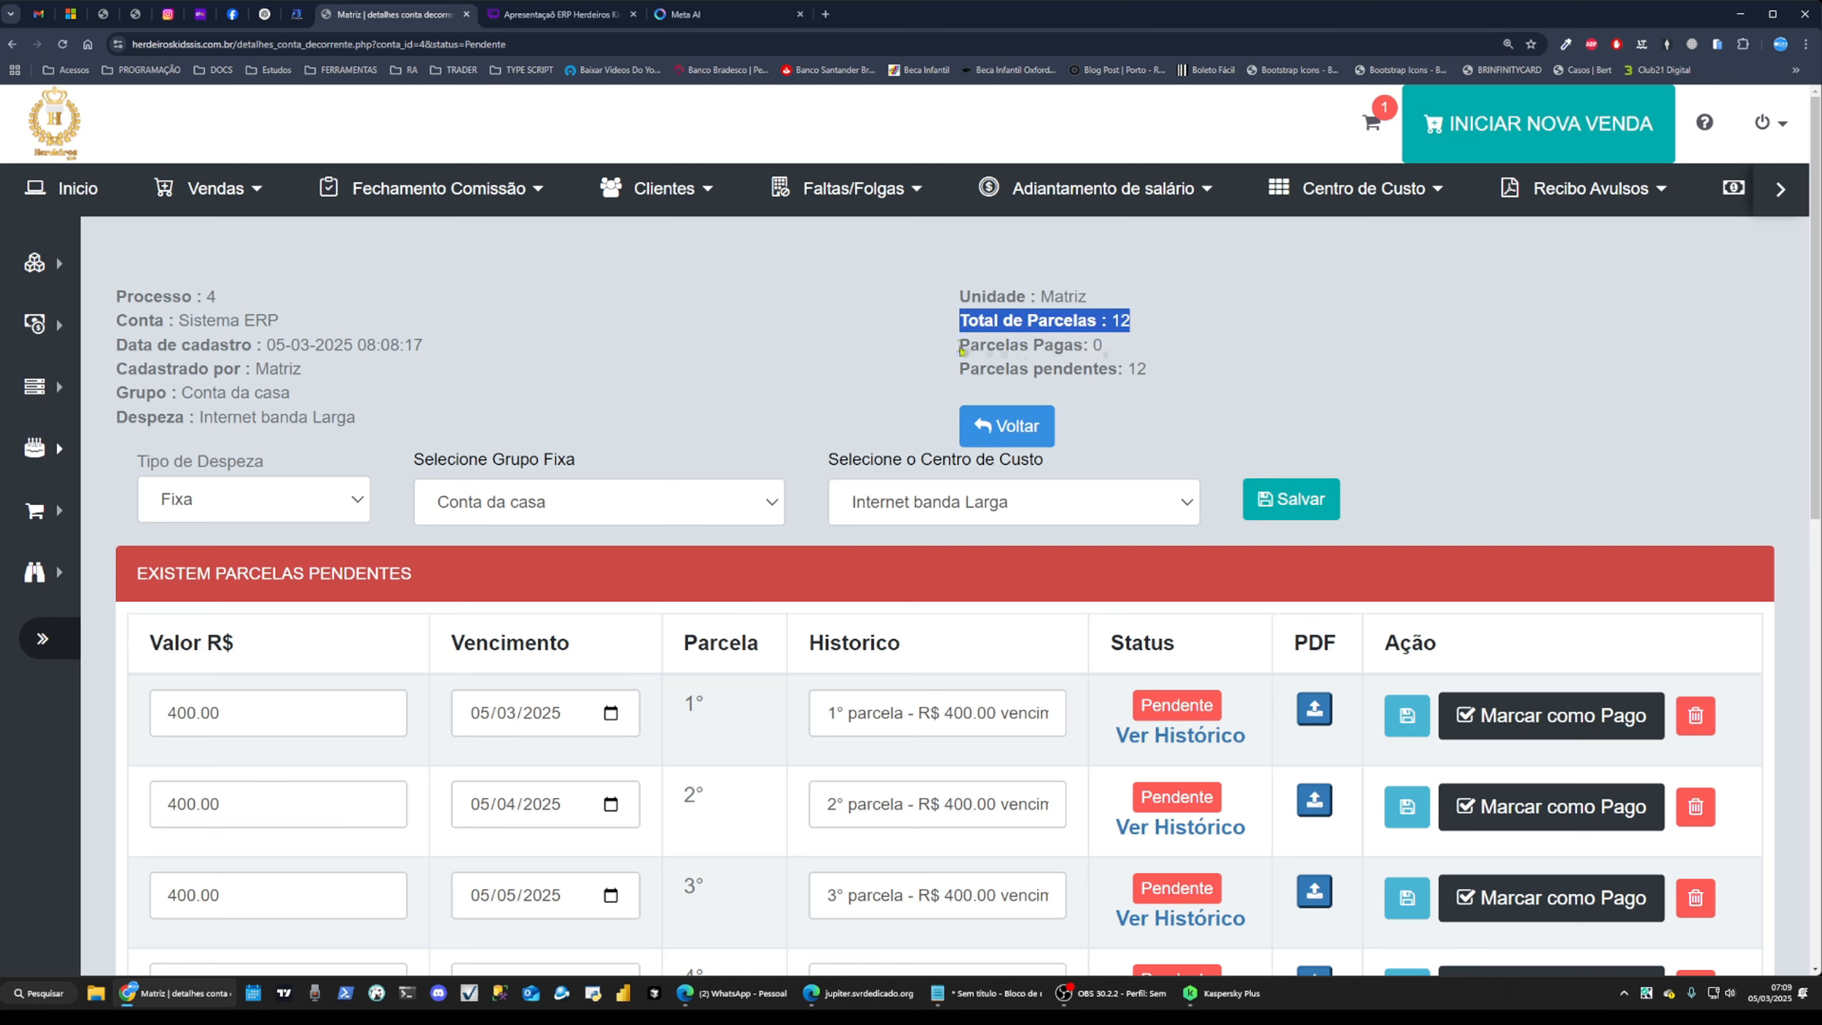
left_click_drag(960, 351, 1162, 351)
left_click_drag(960, 374, 1196, 372)
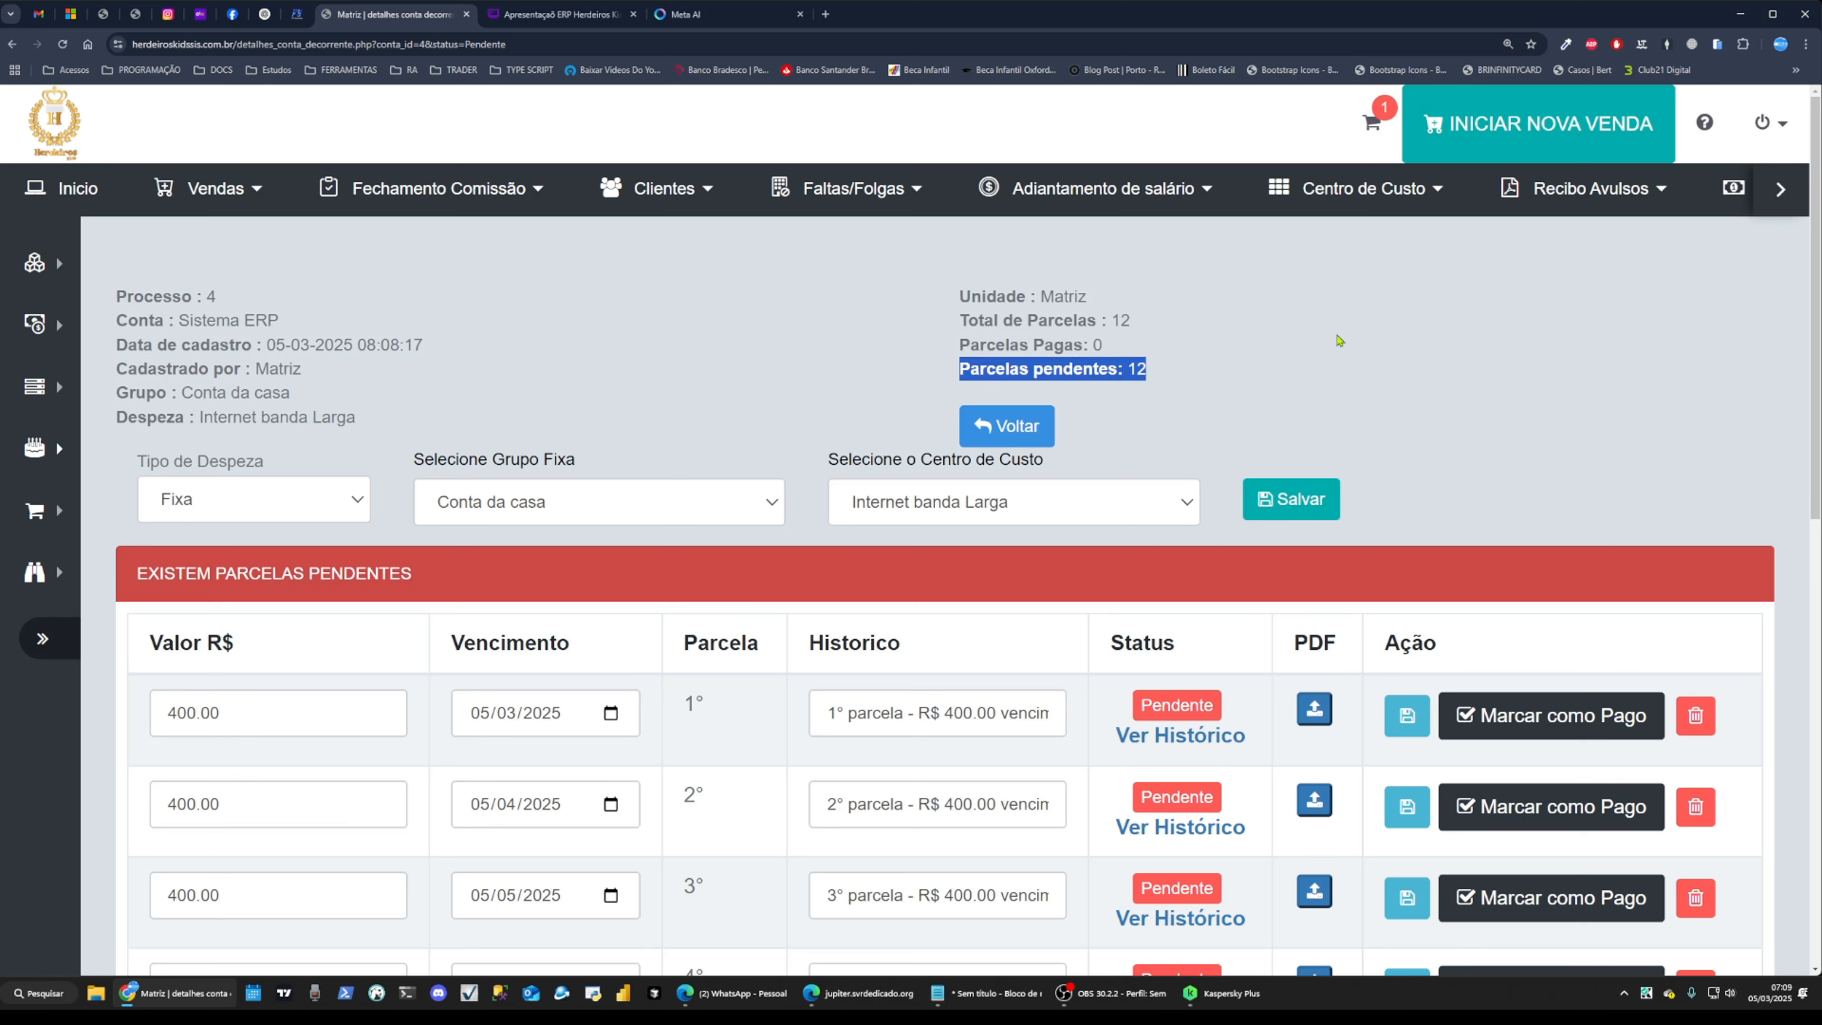
Examine the amount, due date, number and history text of the first three pending installments
scroll(1339, 340, "down", 3)
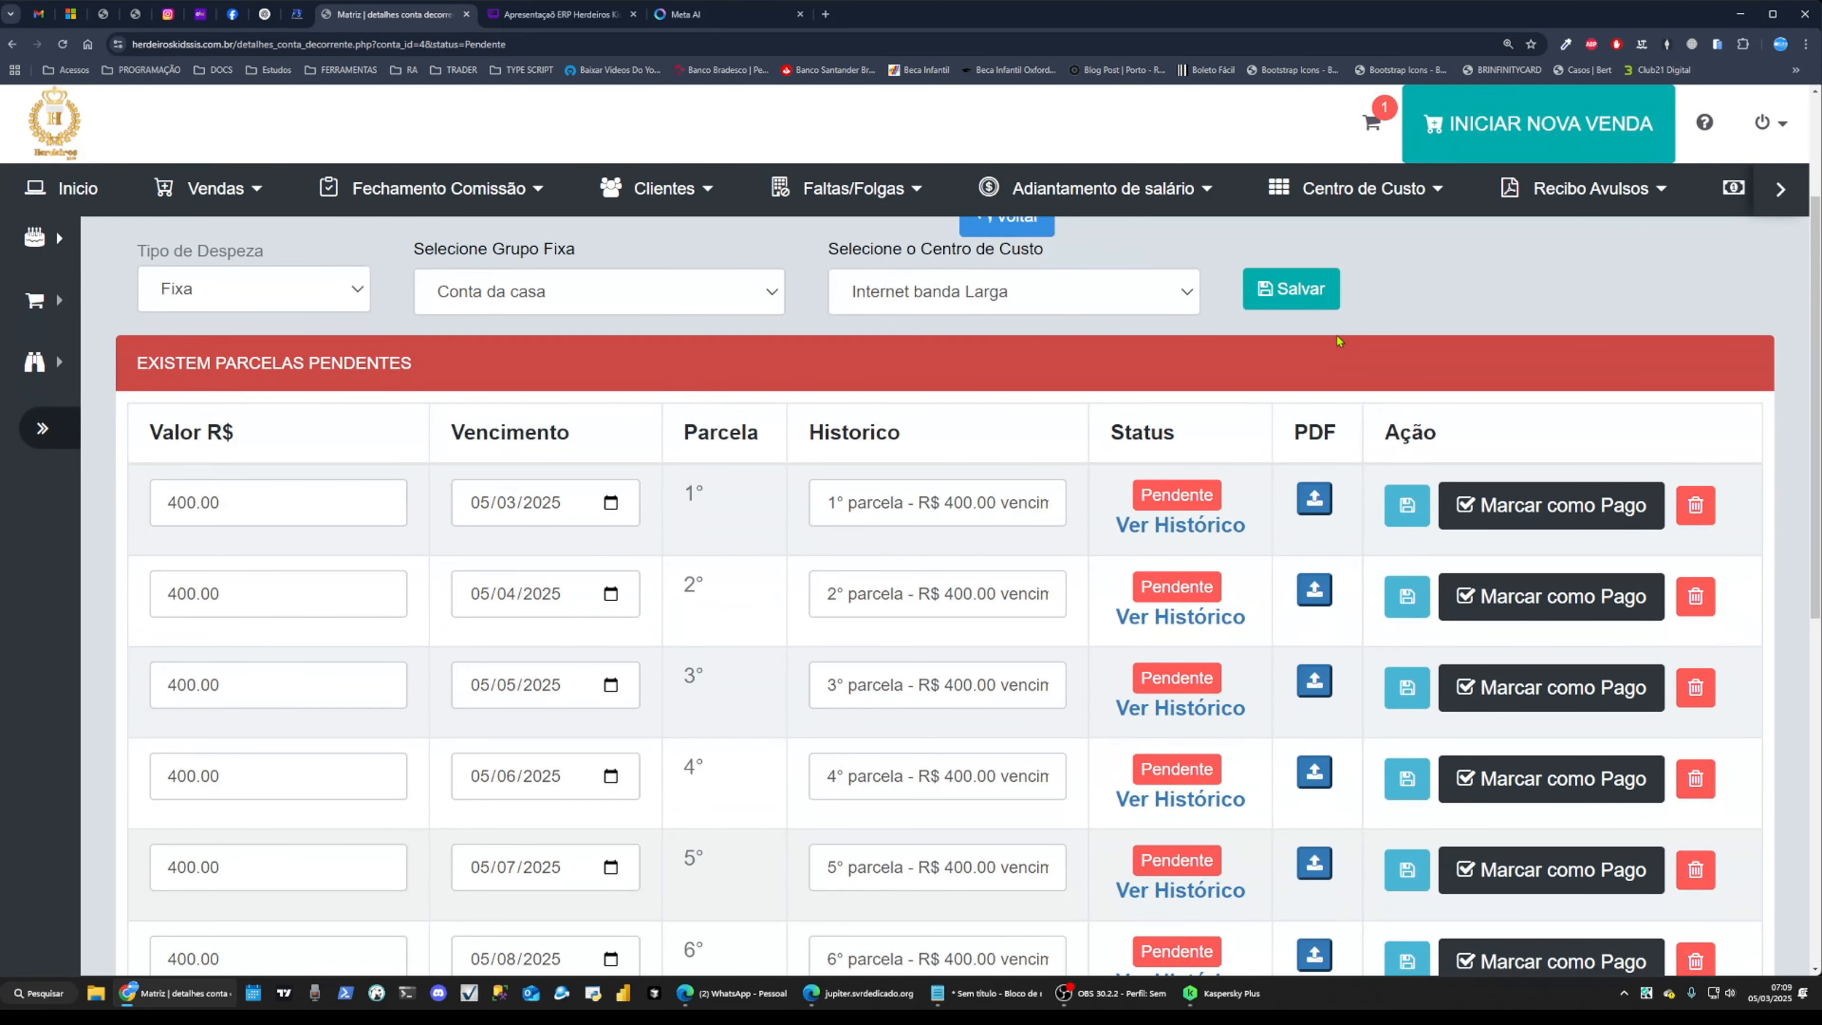
left_click(292, 494)
left_click(610, 502)
left_click(732, 495)
left_click(831, 502)
left_click_drag(827, 502, 1073, 511)
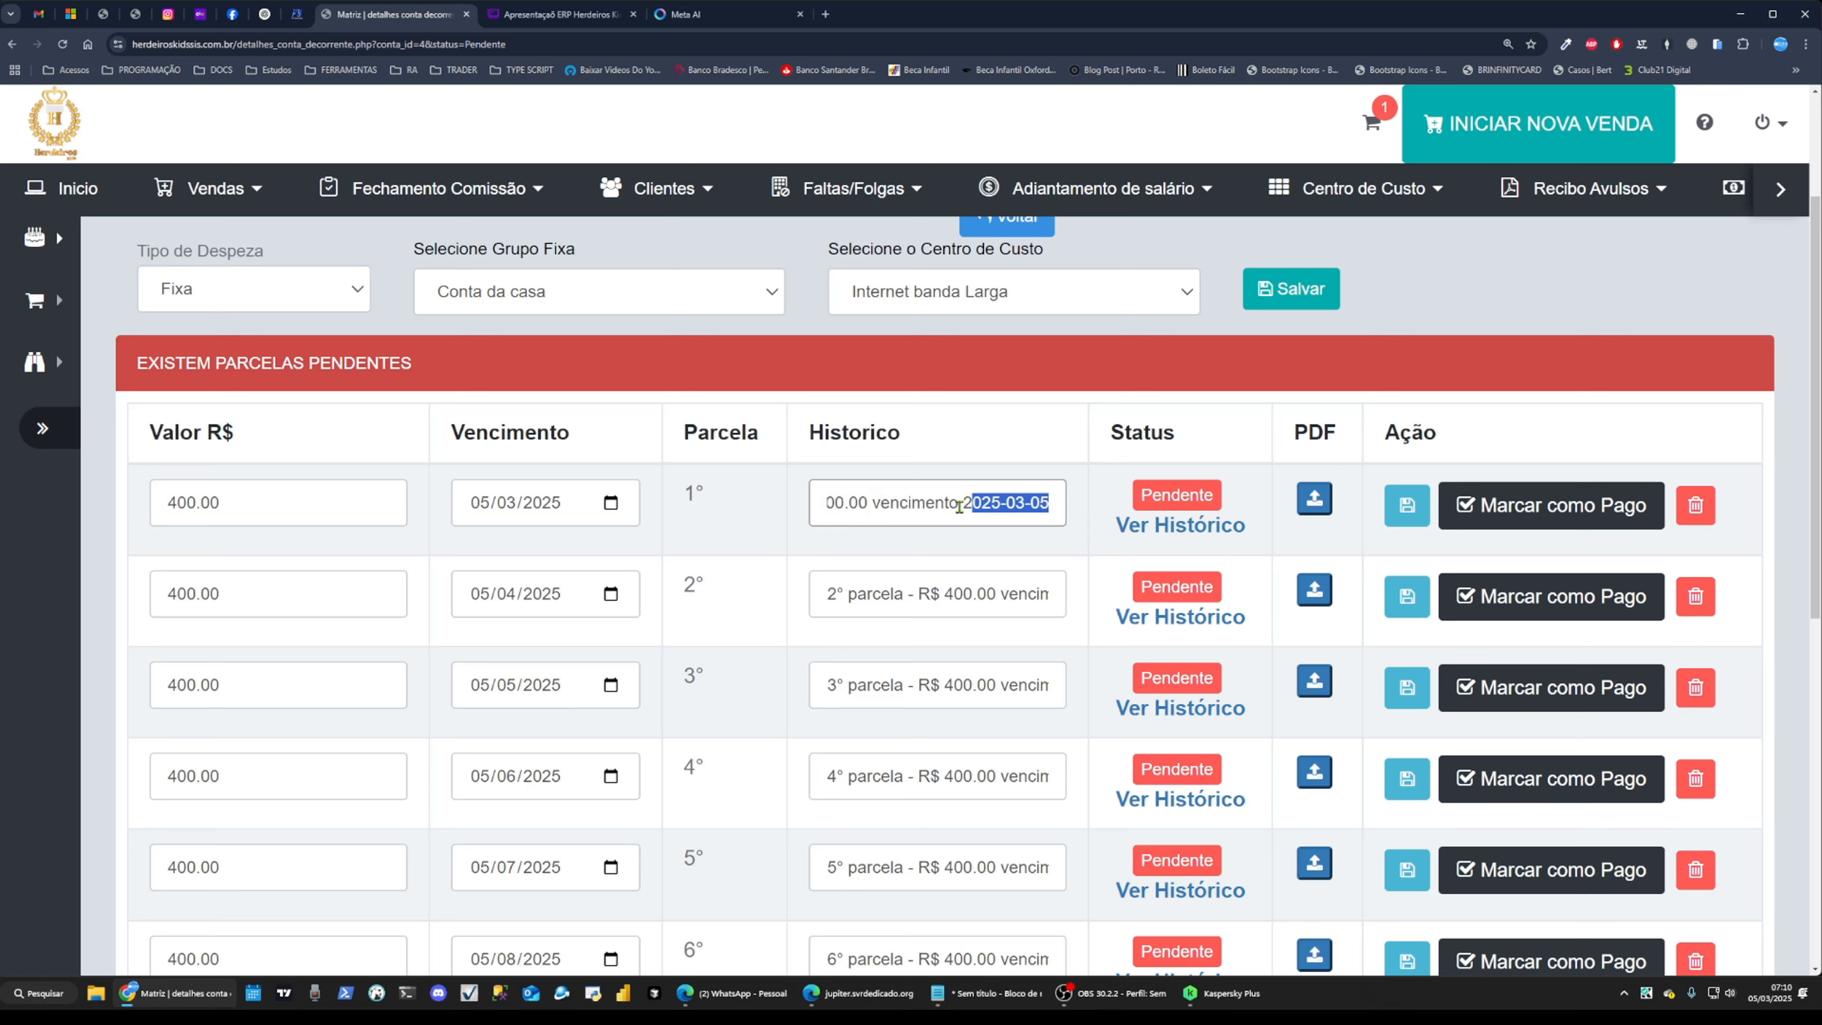
left_click(831, 594)
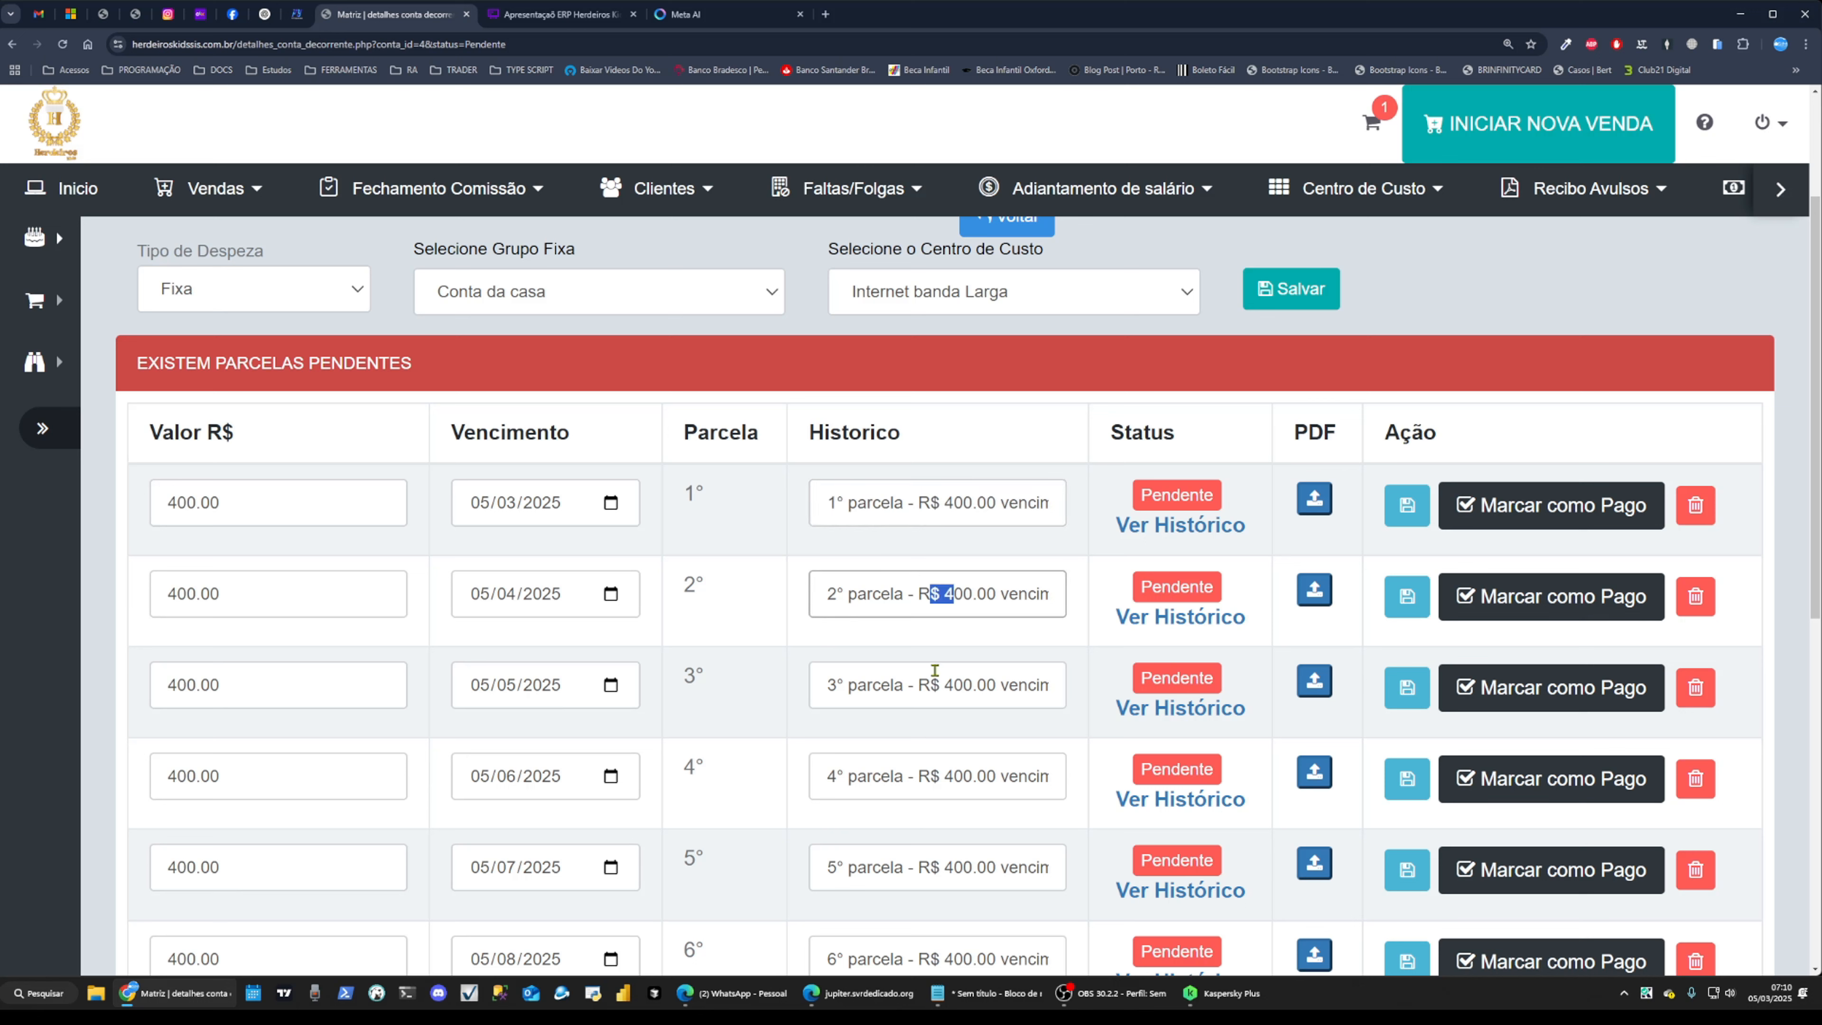
left_click_drag(836, 686, 1076, 691)
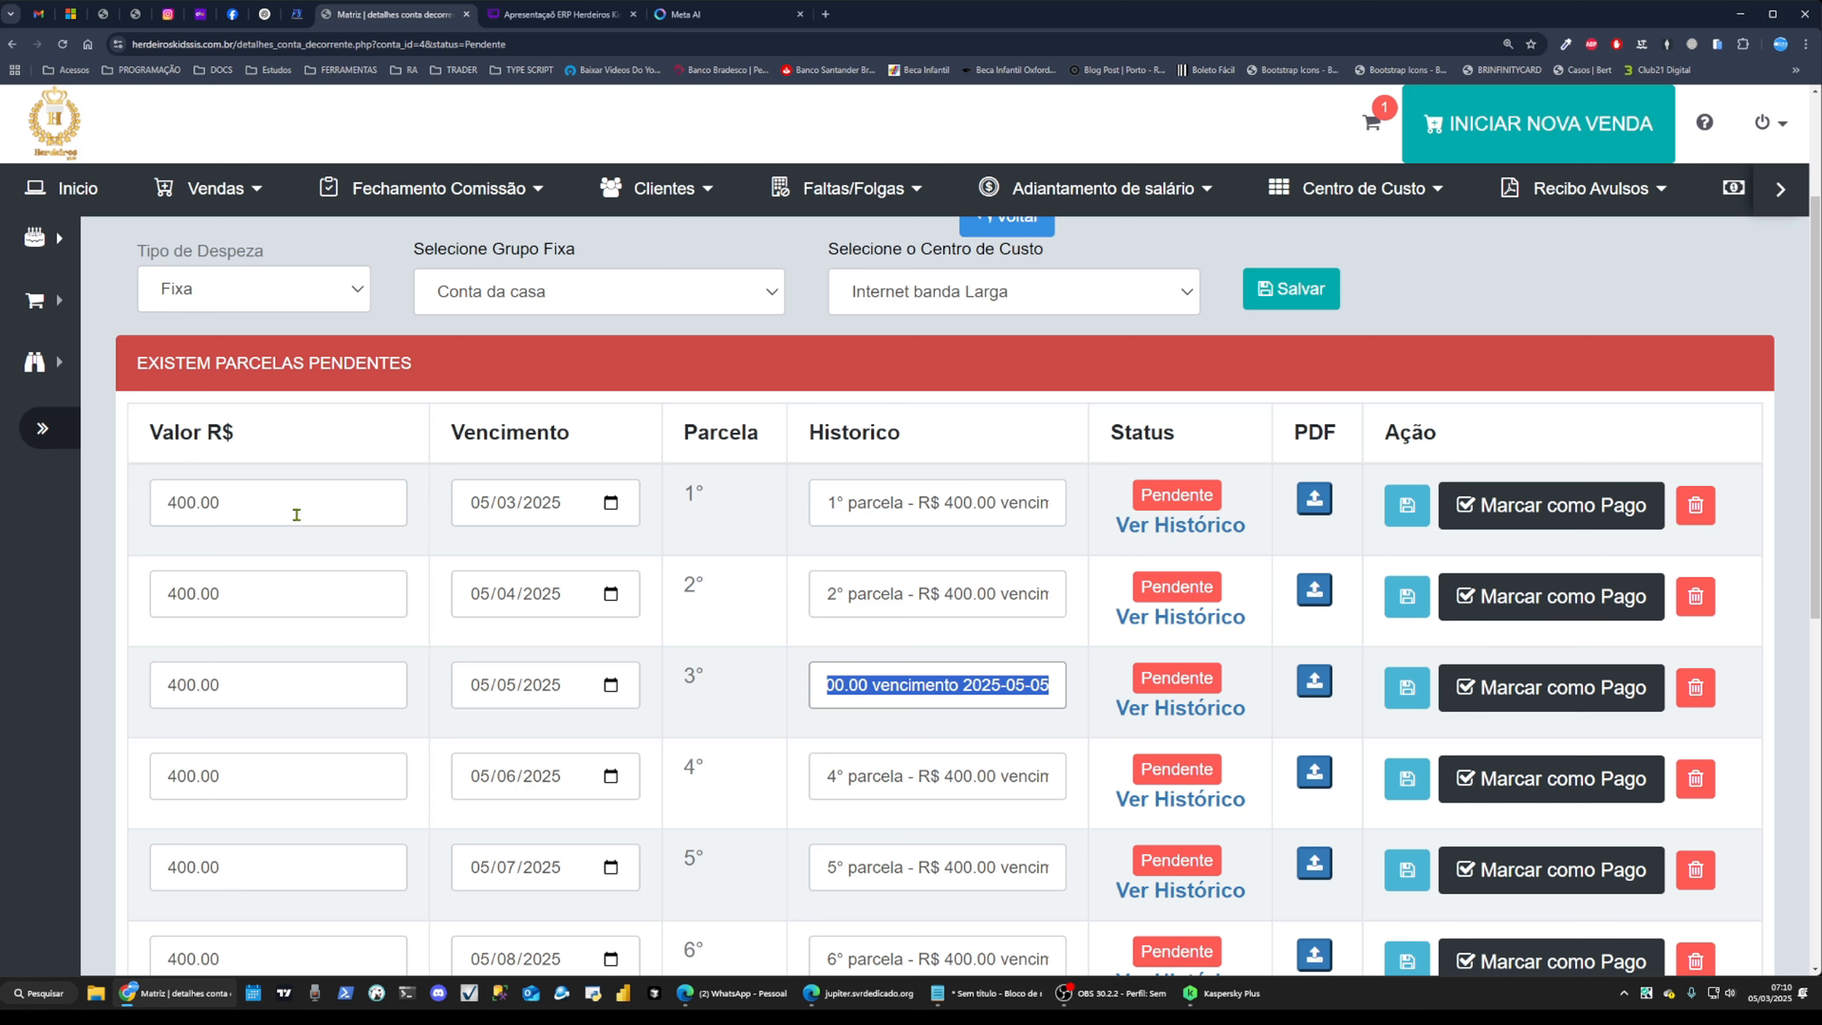
Review the first pending installment's amount, due date and history text, and save its row
left_click_drag(253, 504, 154, 505)
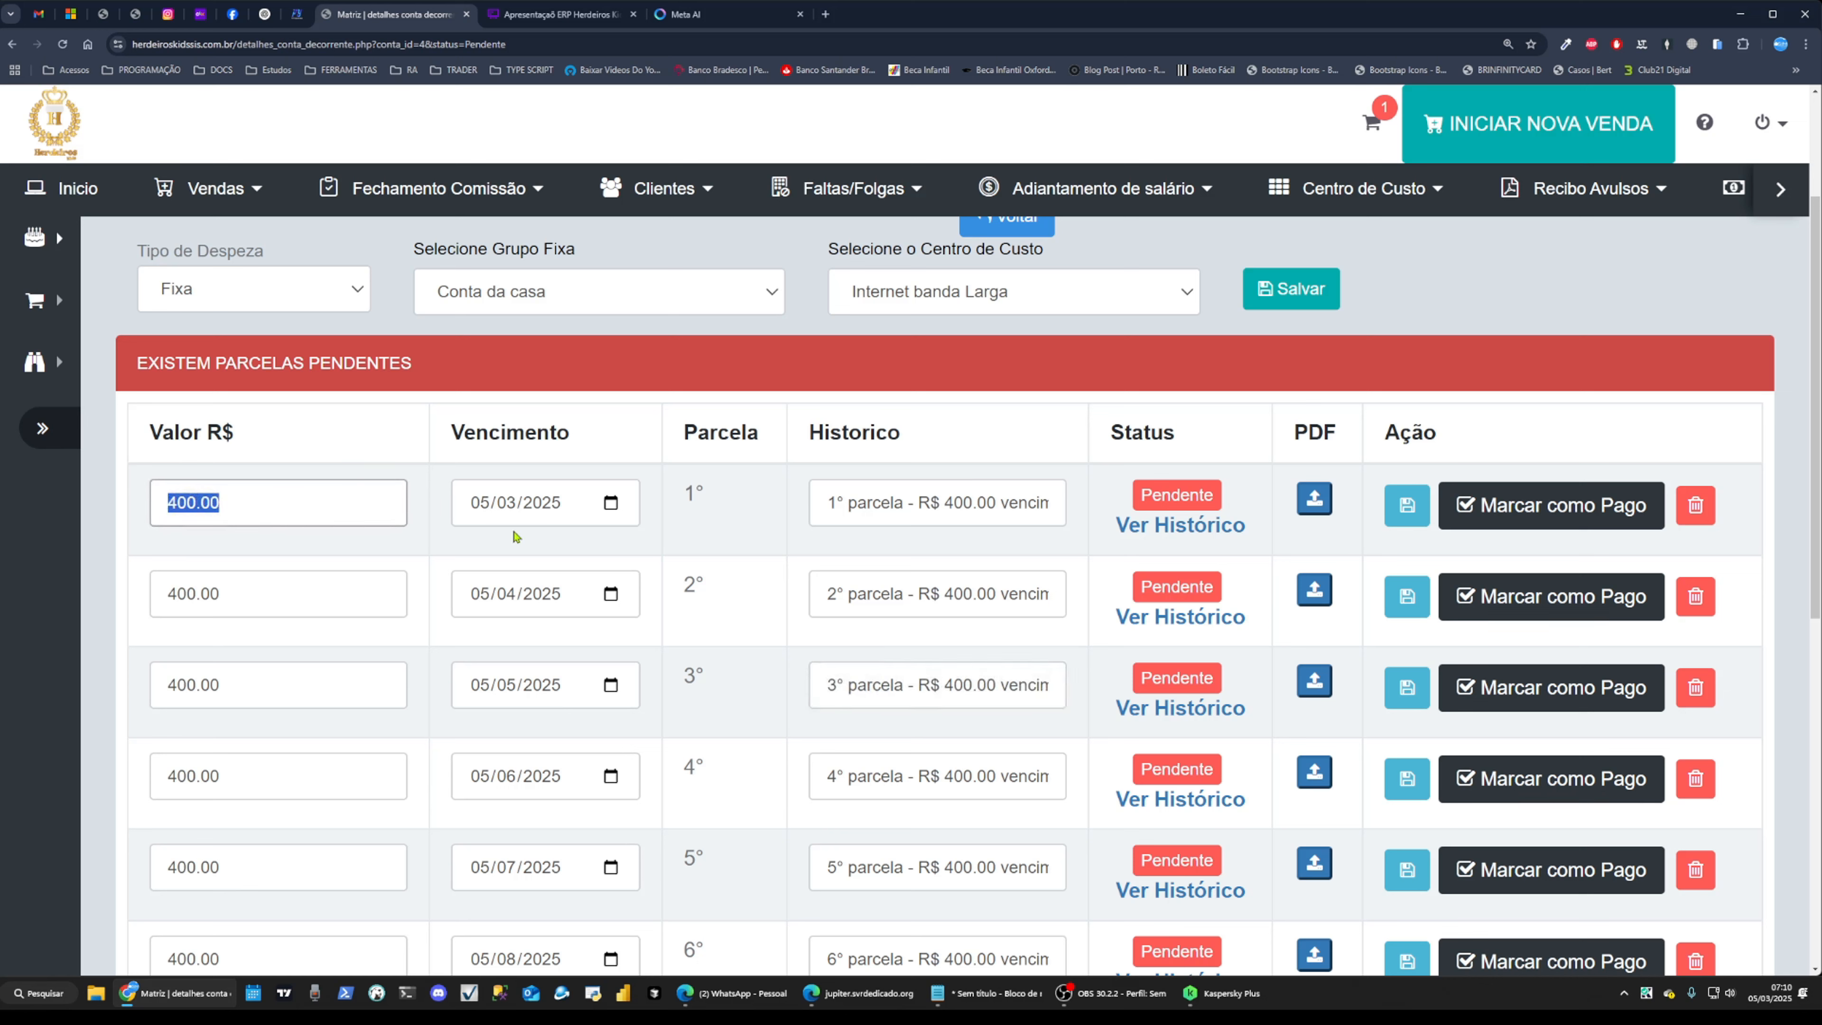
left_click(610, 504)
left_click(825, 503)
left_click_drag(826, 503, 1056, 519)
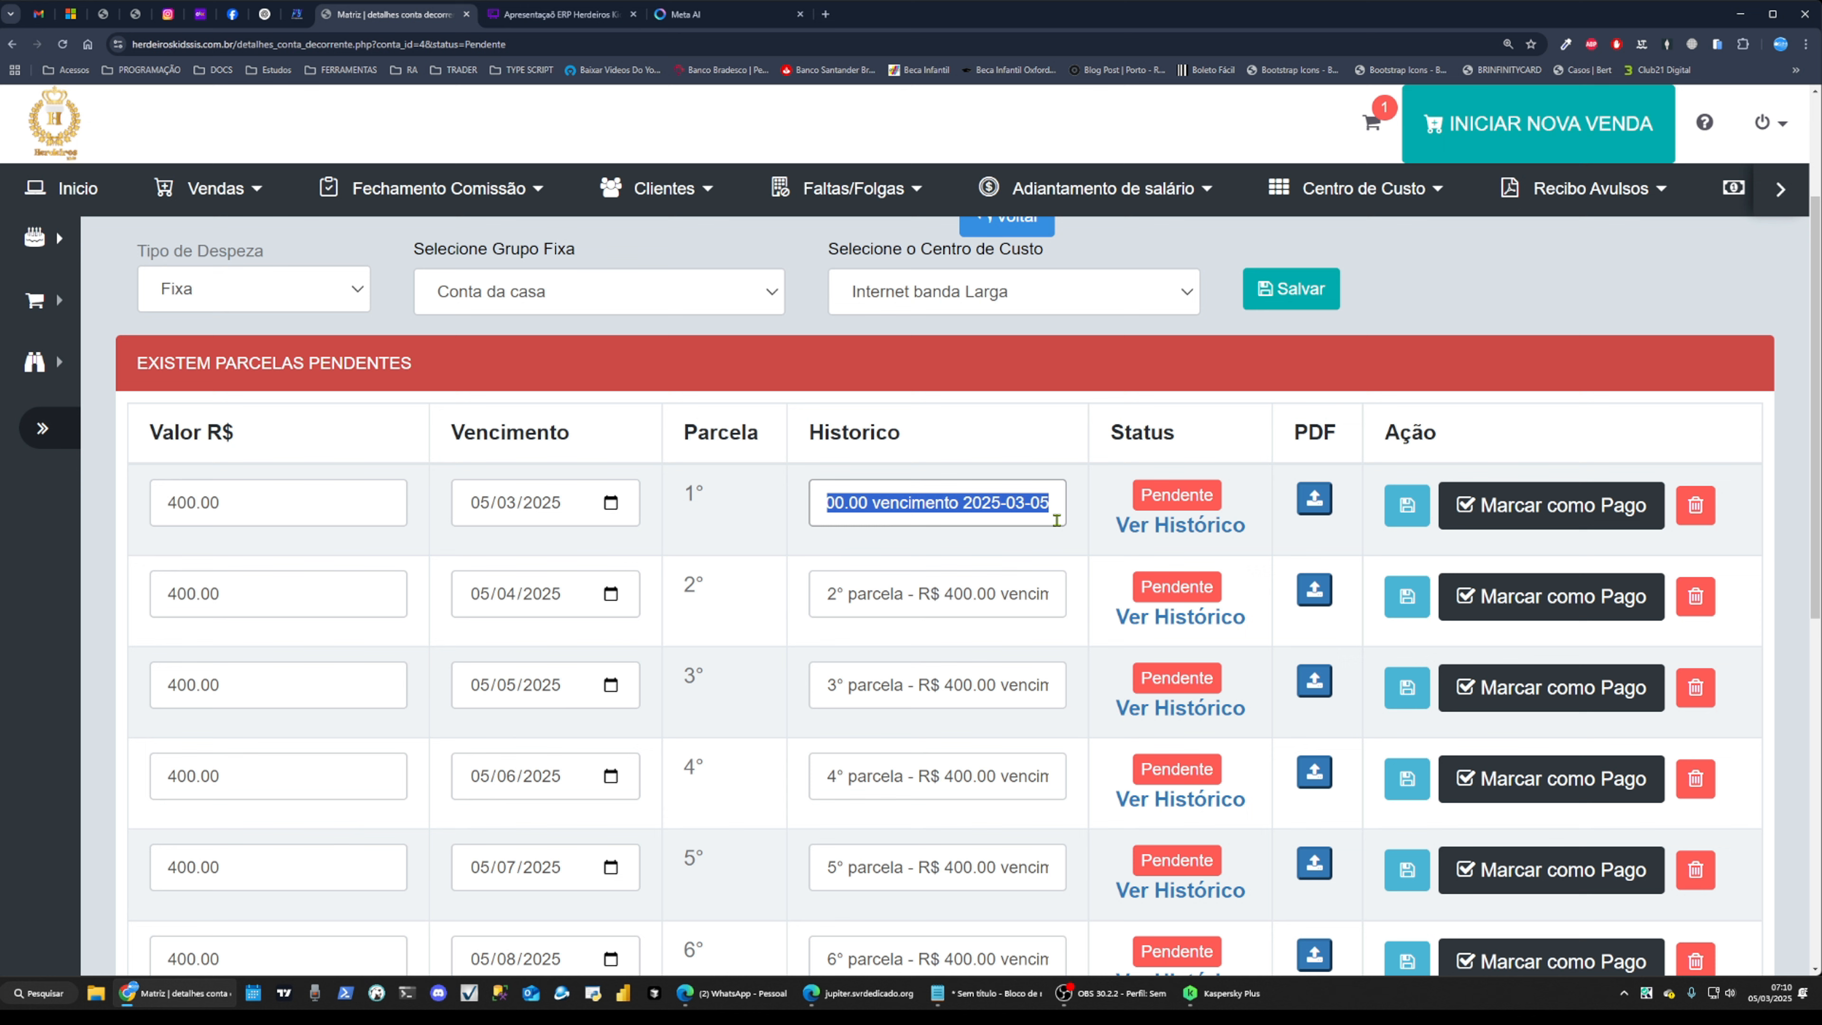
left_click(1403, 513)
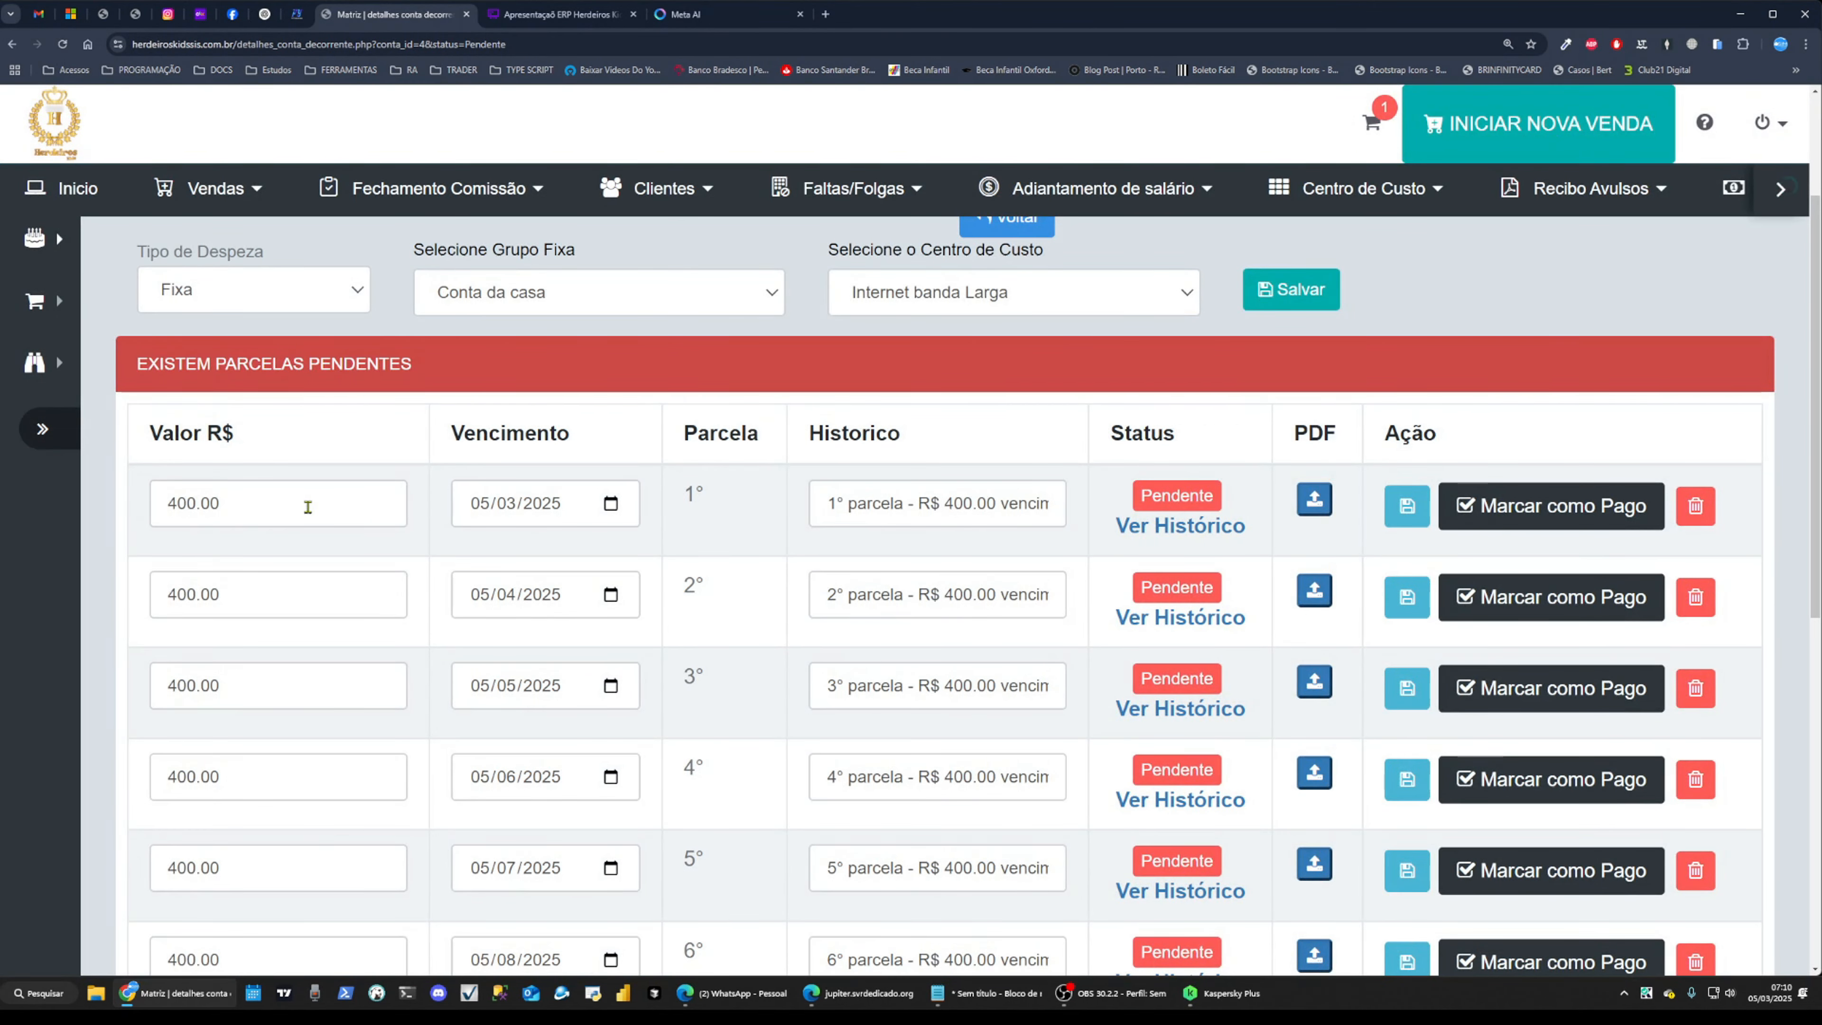
Examine the account's process details and installment counts again, along with the number of the first pending installment
left_click(190, 505)
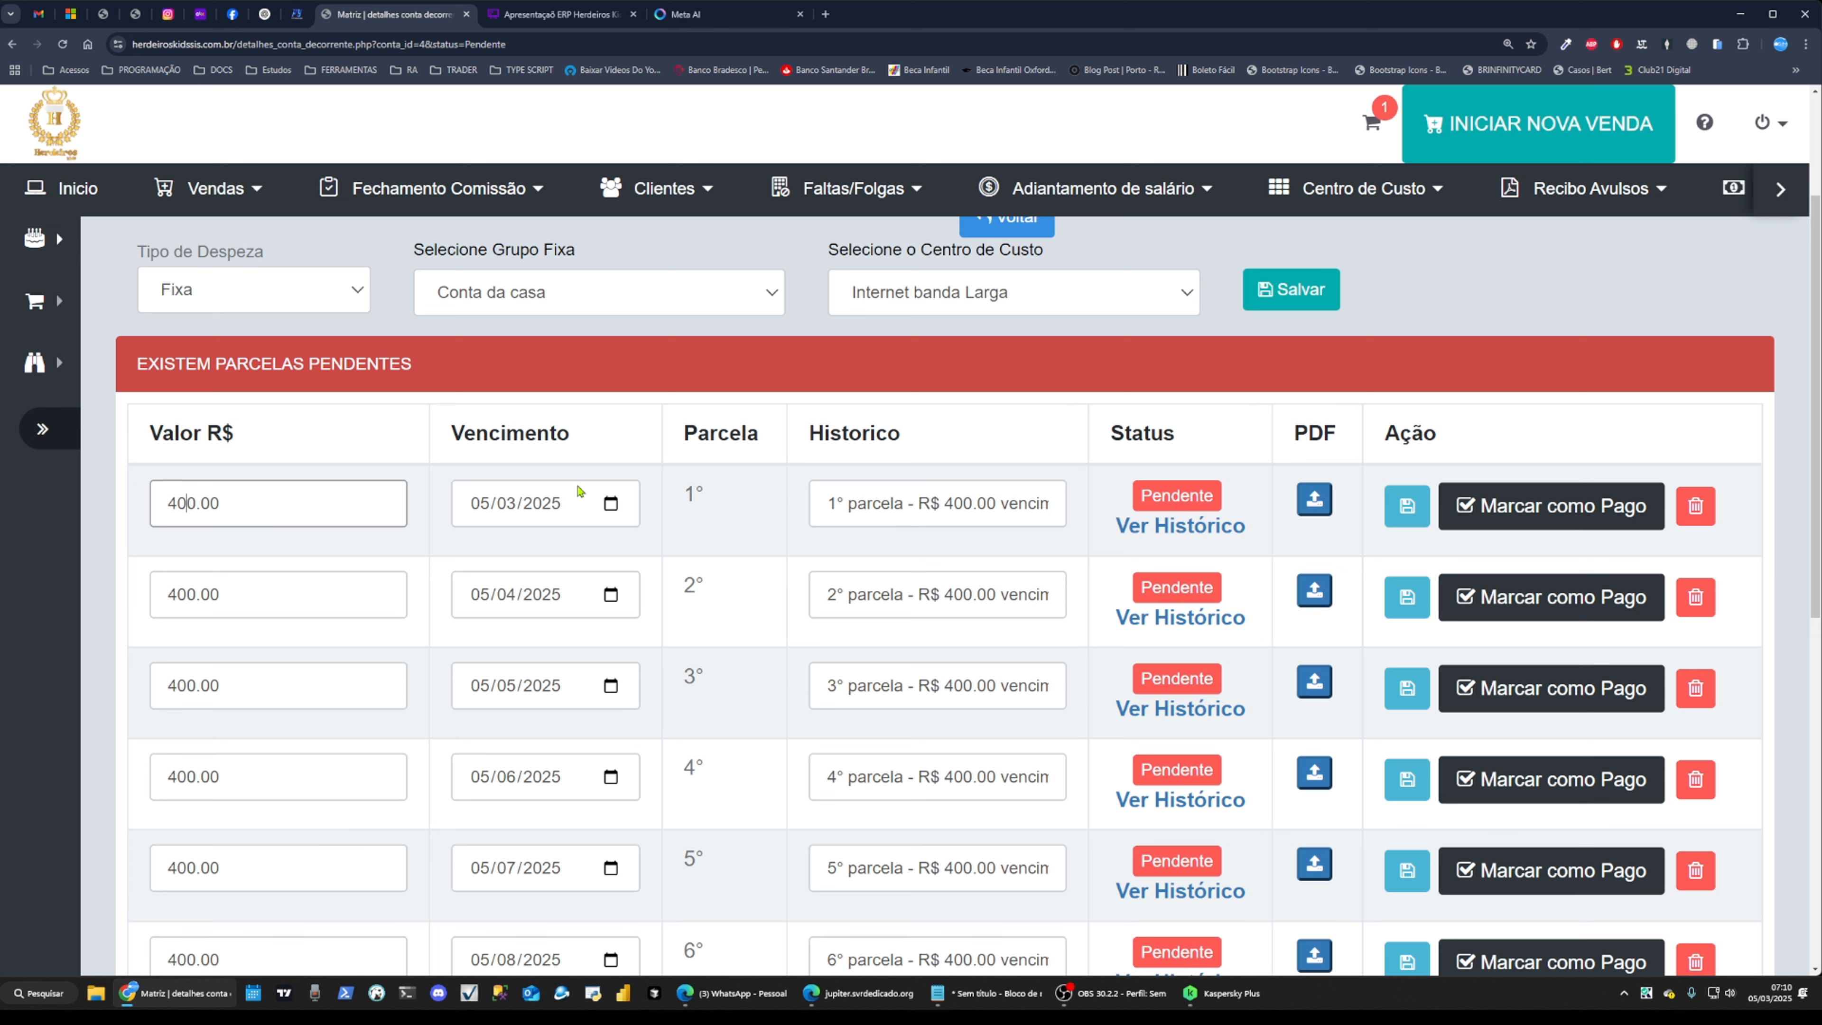
scroll(1145, 518, "up", 3)
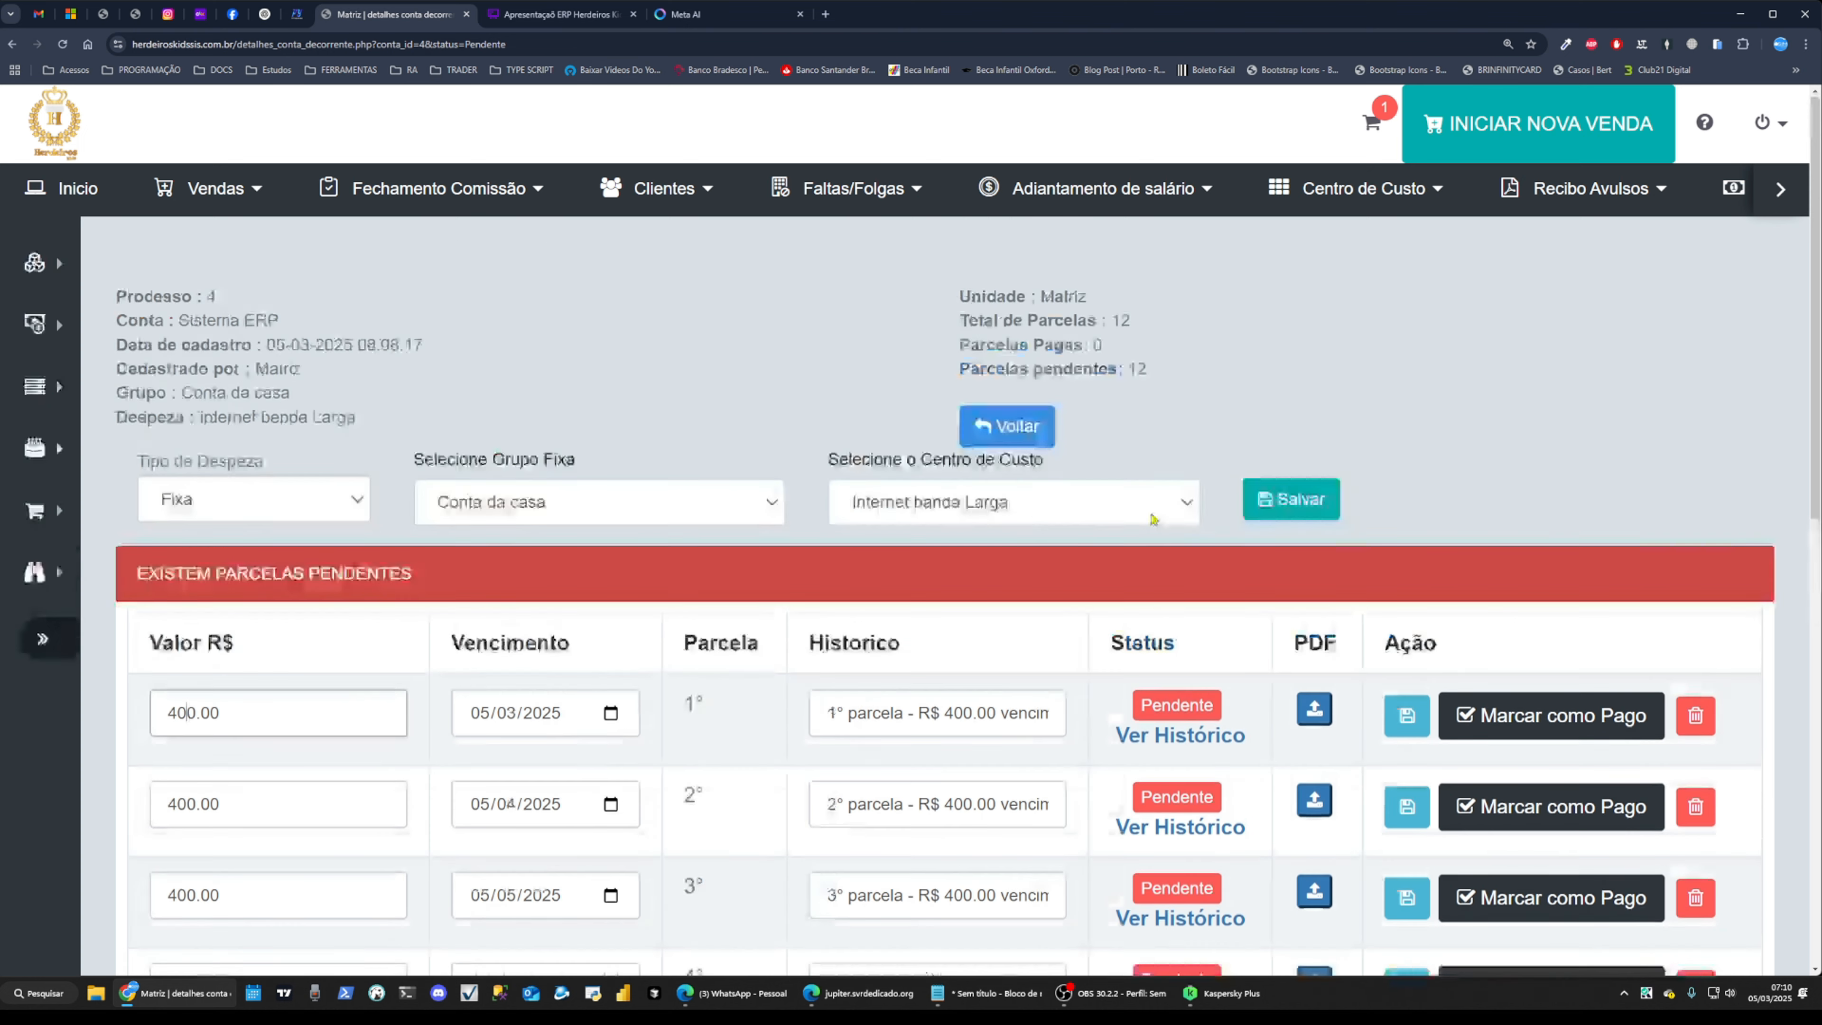
left_click_drag(128, 296, 300, 398)
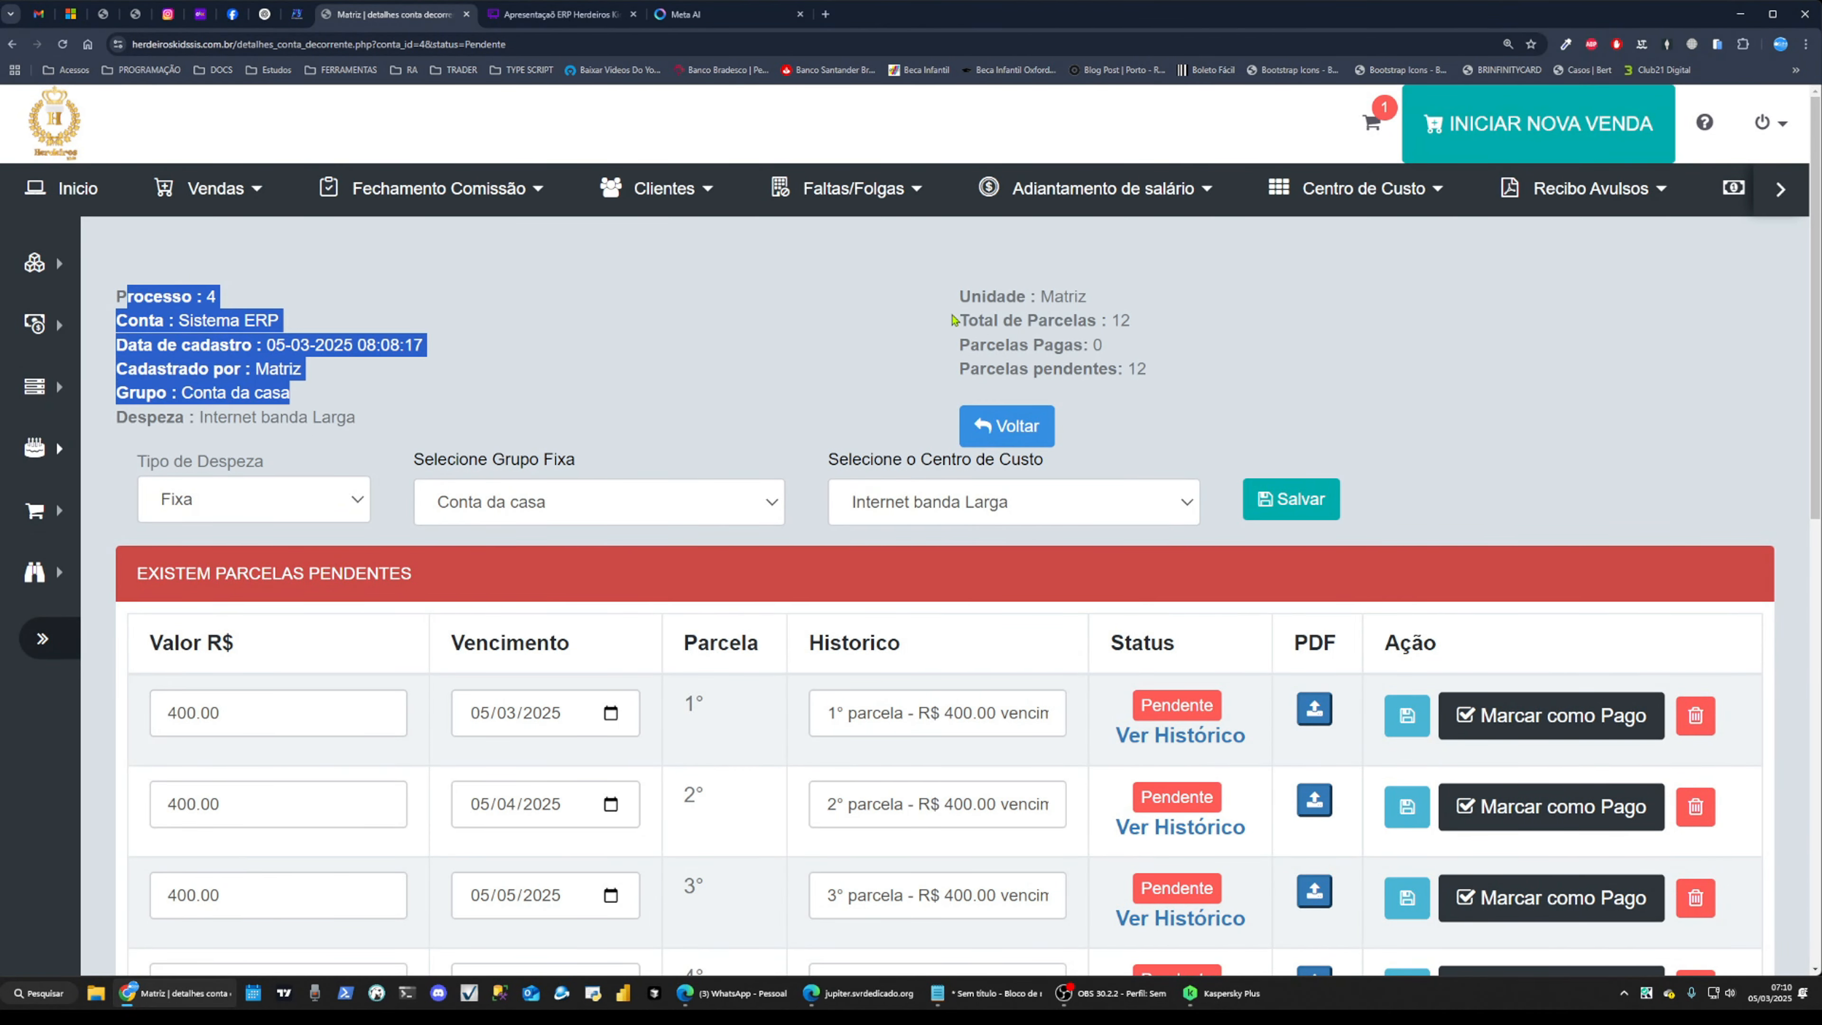
left_click_drag(953, 320, 1139, 335)
scroll(1137, 338, "down", 3)
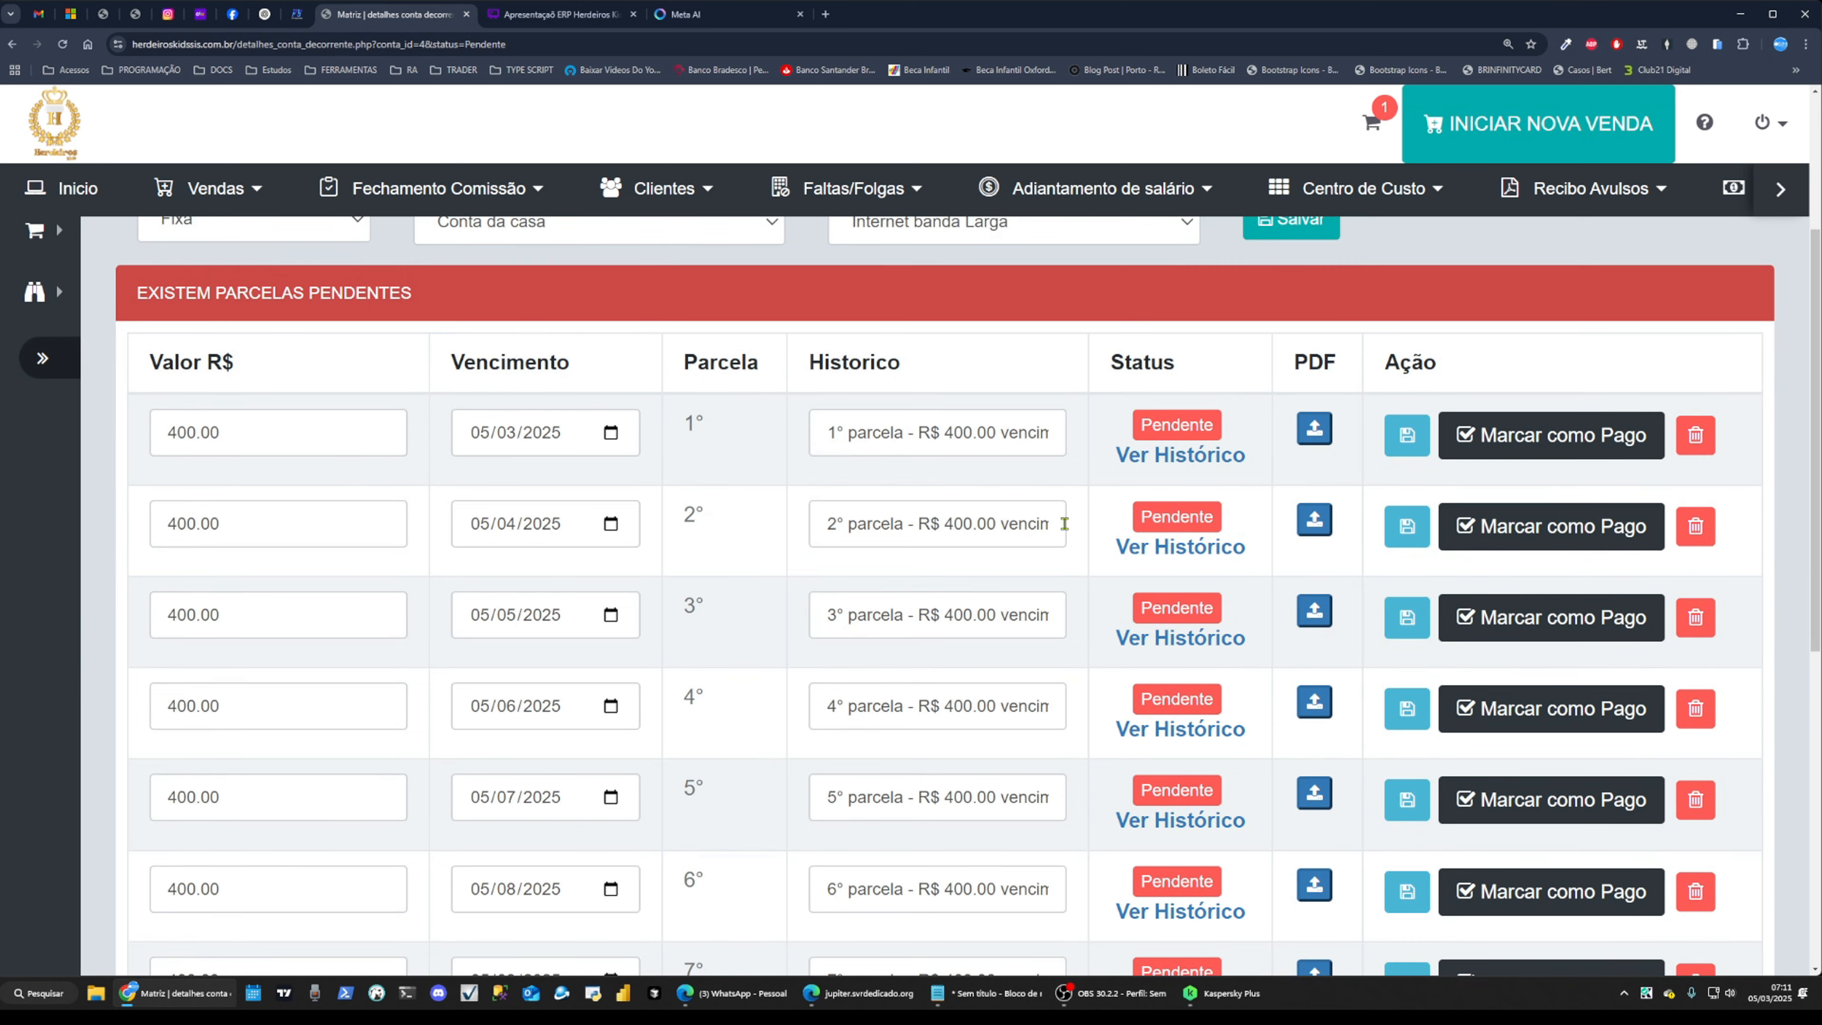
scroll(1105, 546, "up", 4)
scroll(1127, 571, "down", 2)
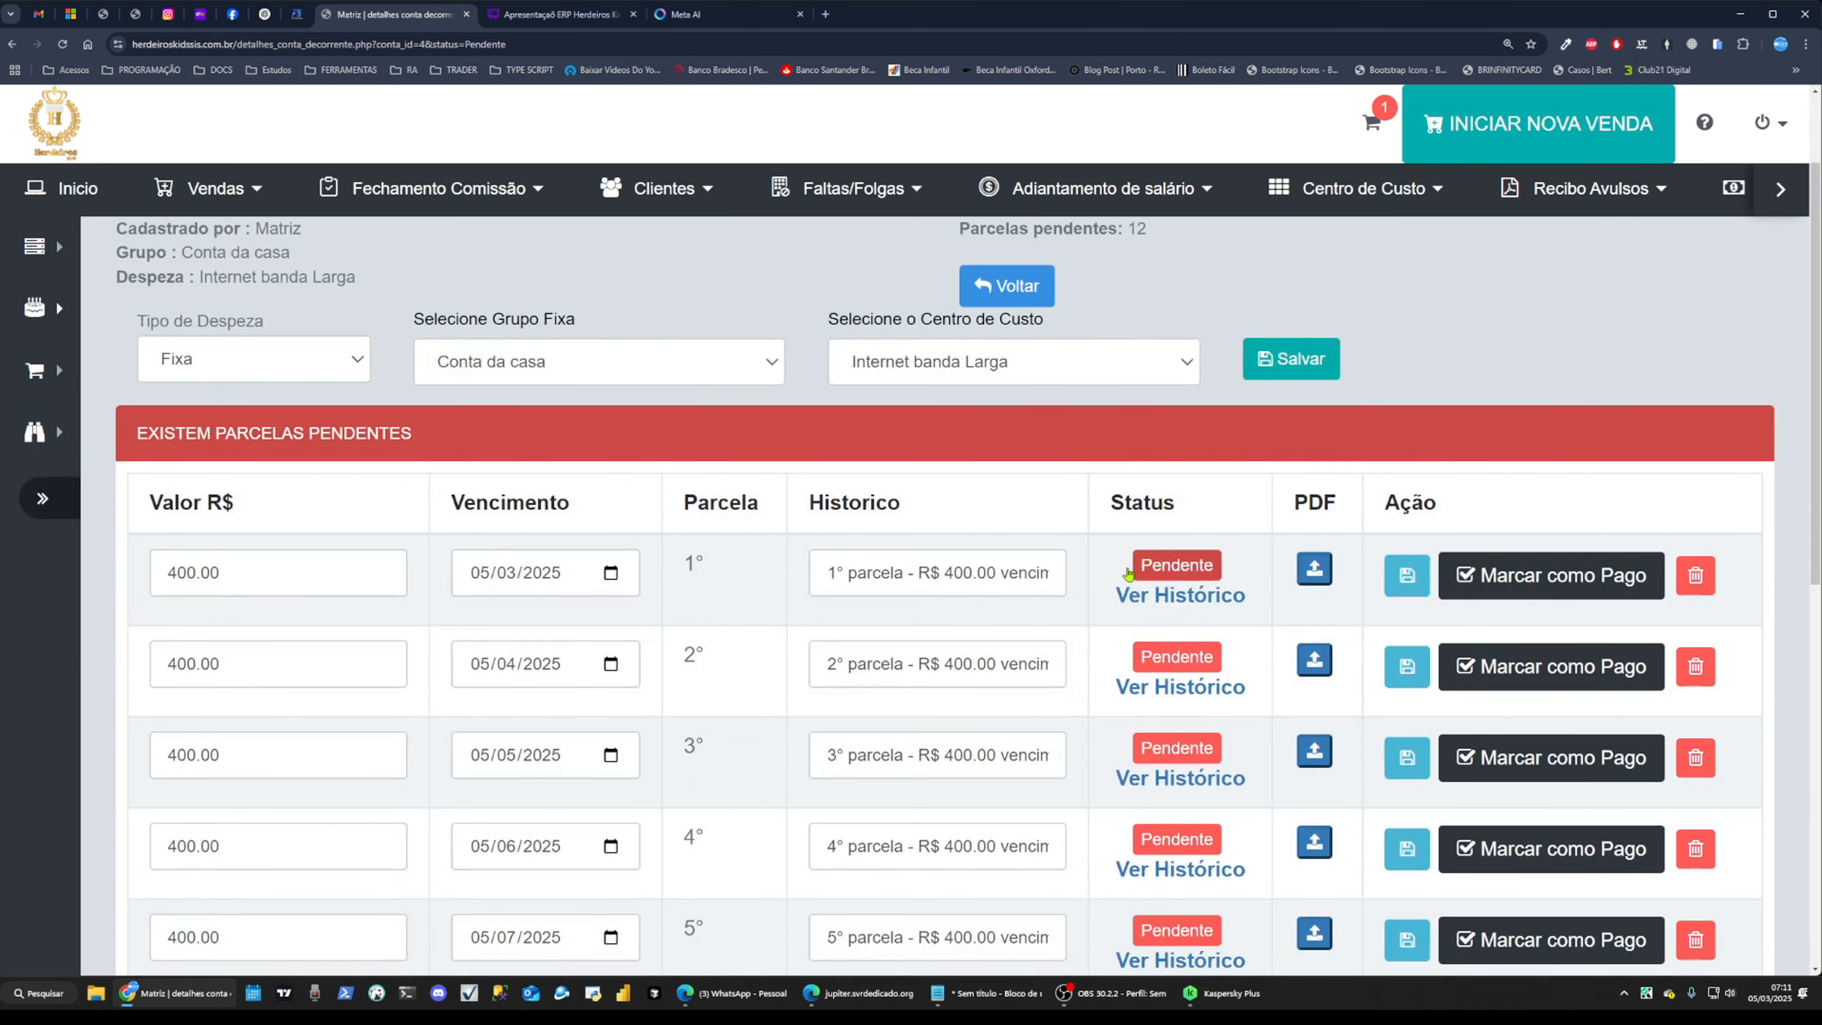
left_click_drag(682, 566, 742, 567)
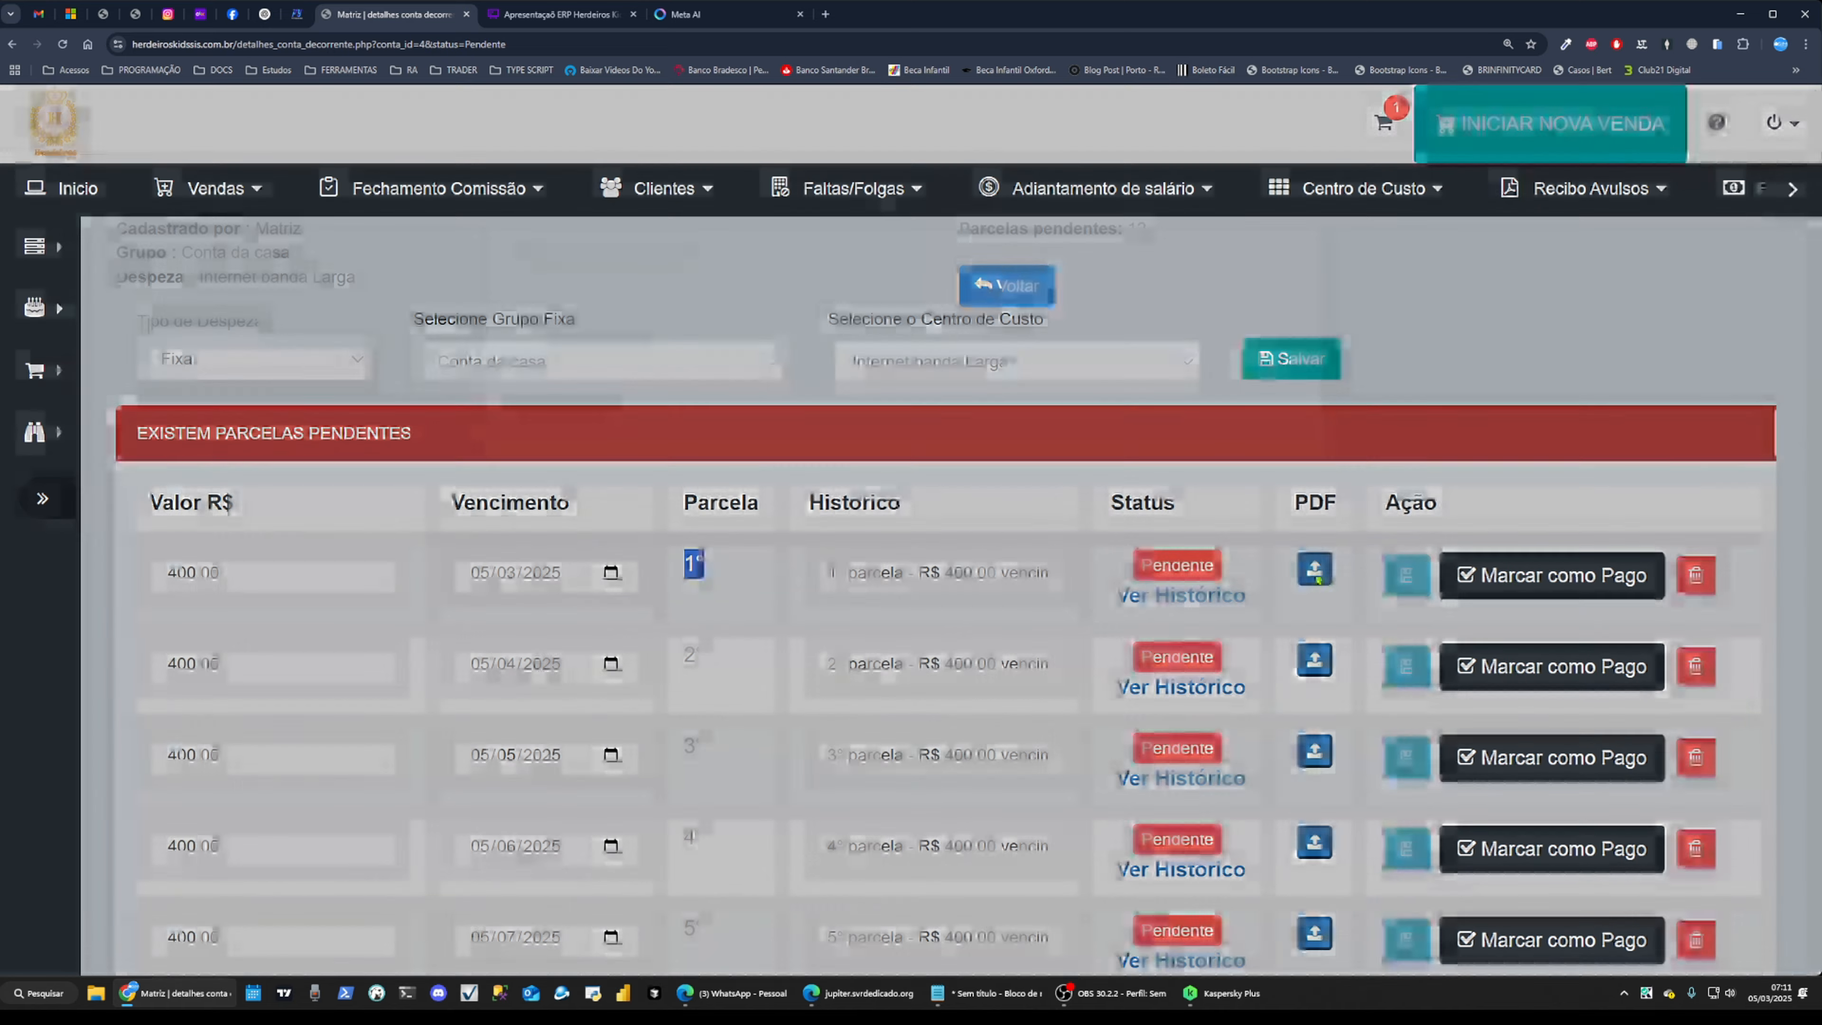
Attach the file TESTE 9.pdf from the DOCS folder inside hd_docs to the first installment
left_click(1316, 574)
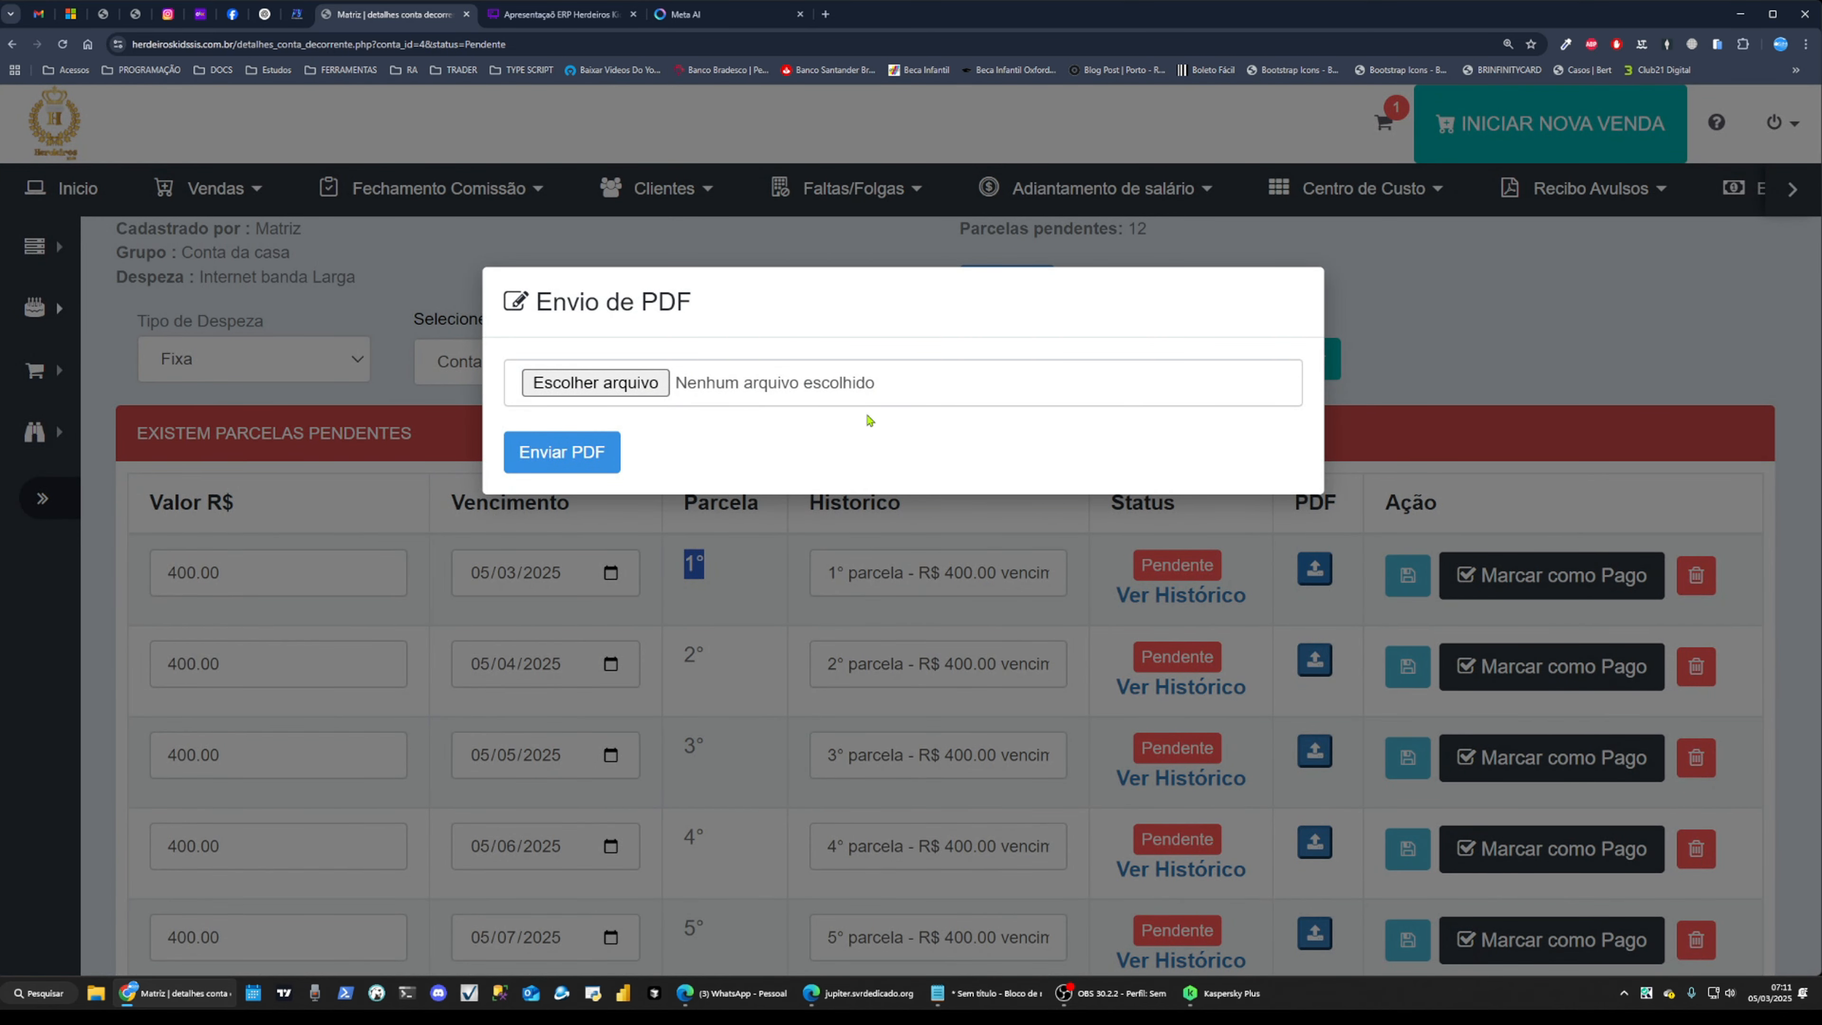
left_click(634, 384)
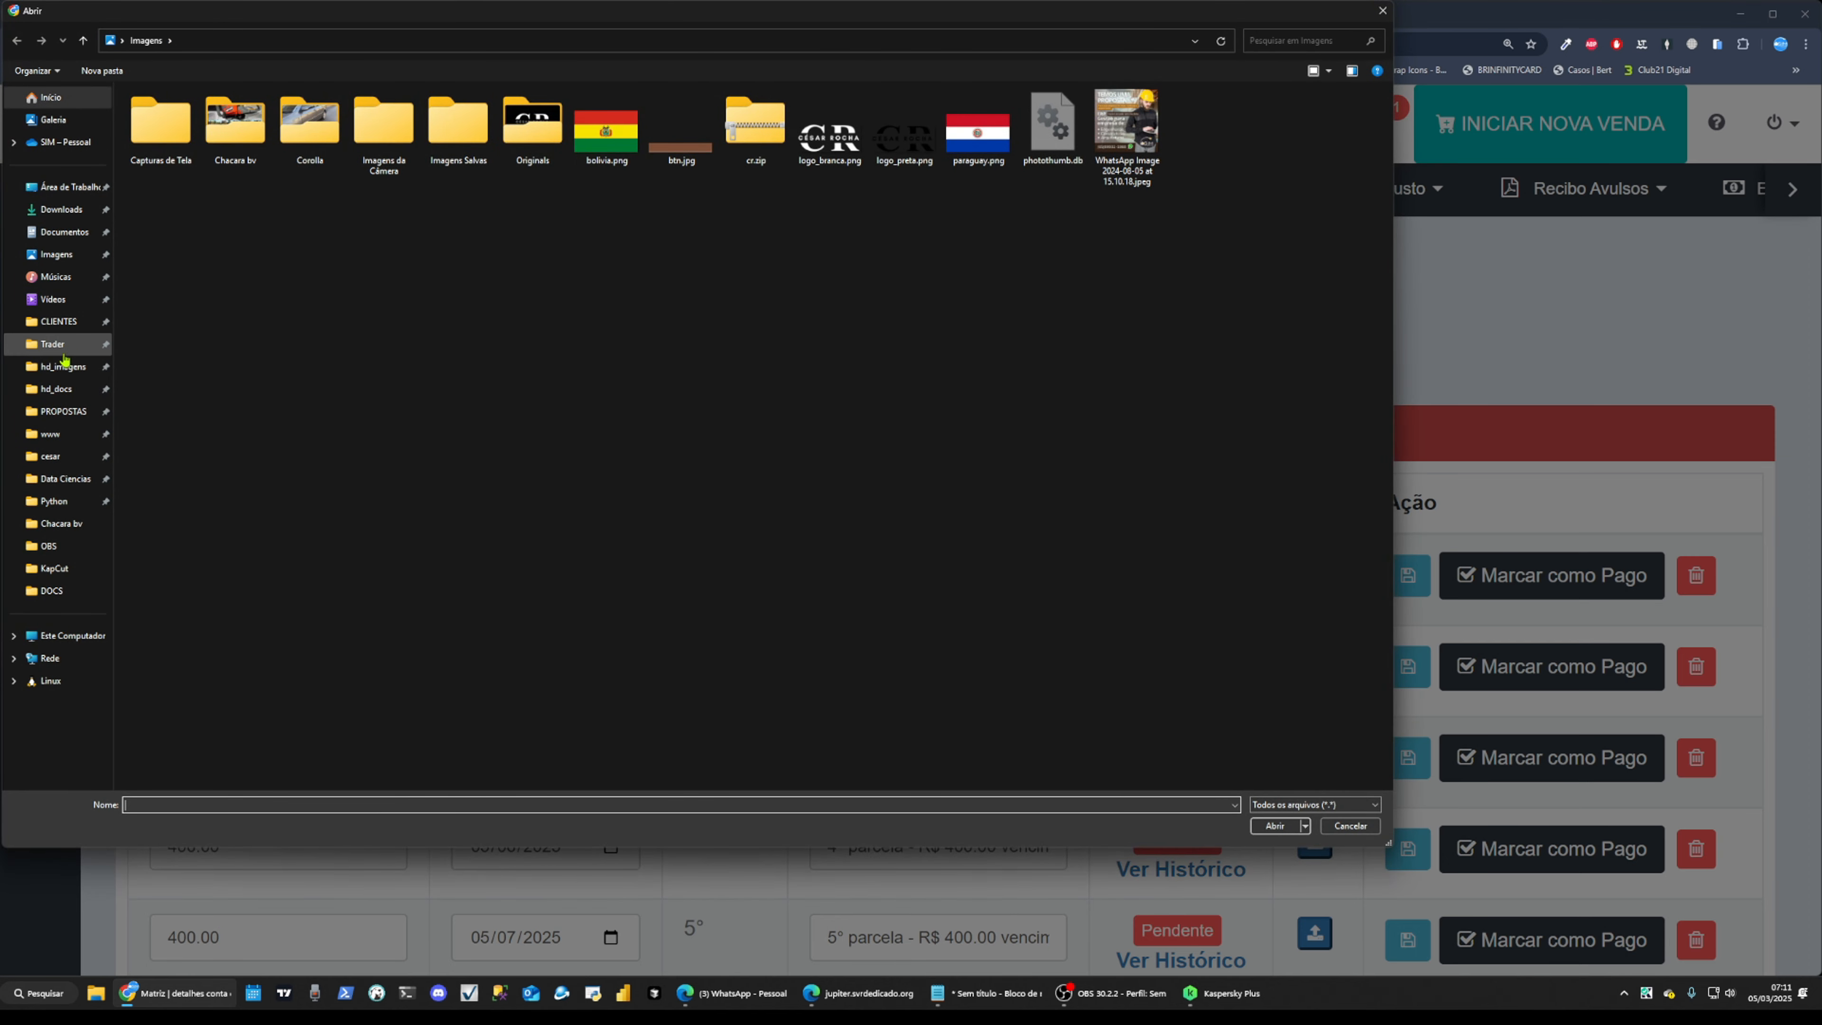
left_click(56, 388)
double_click(151, 113)
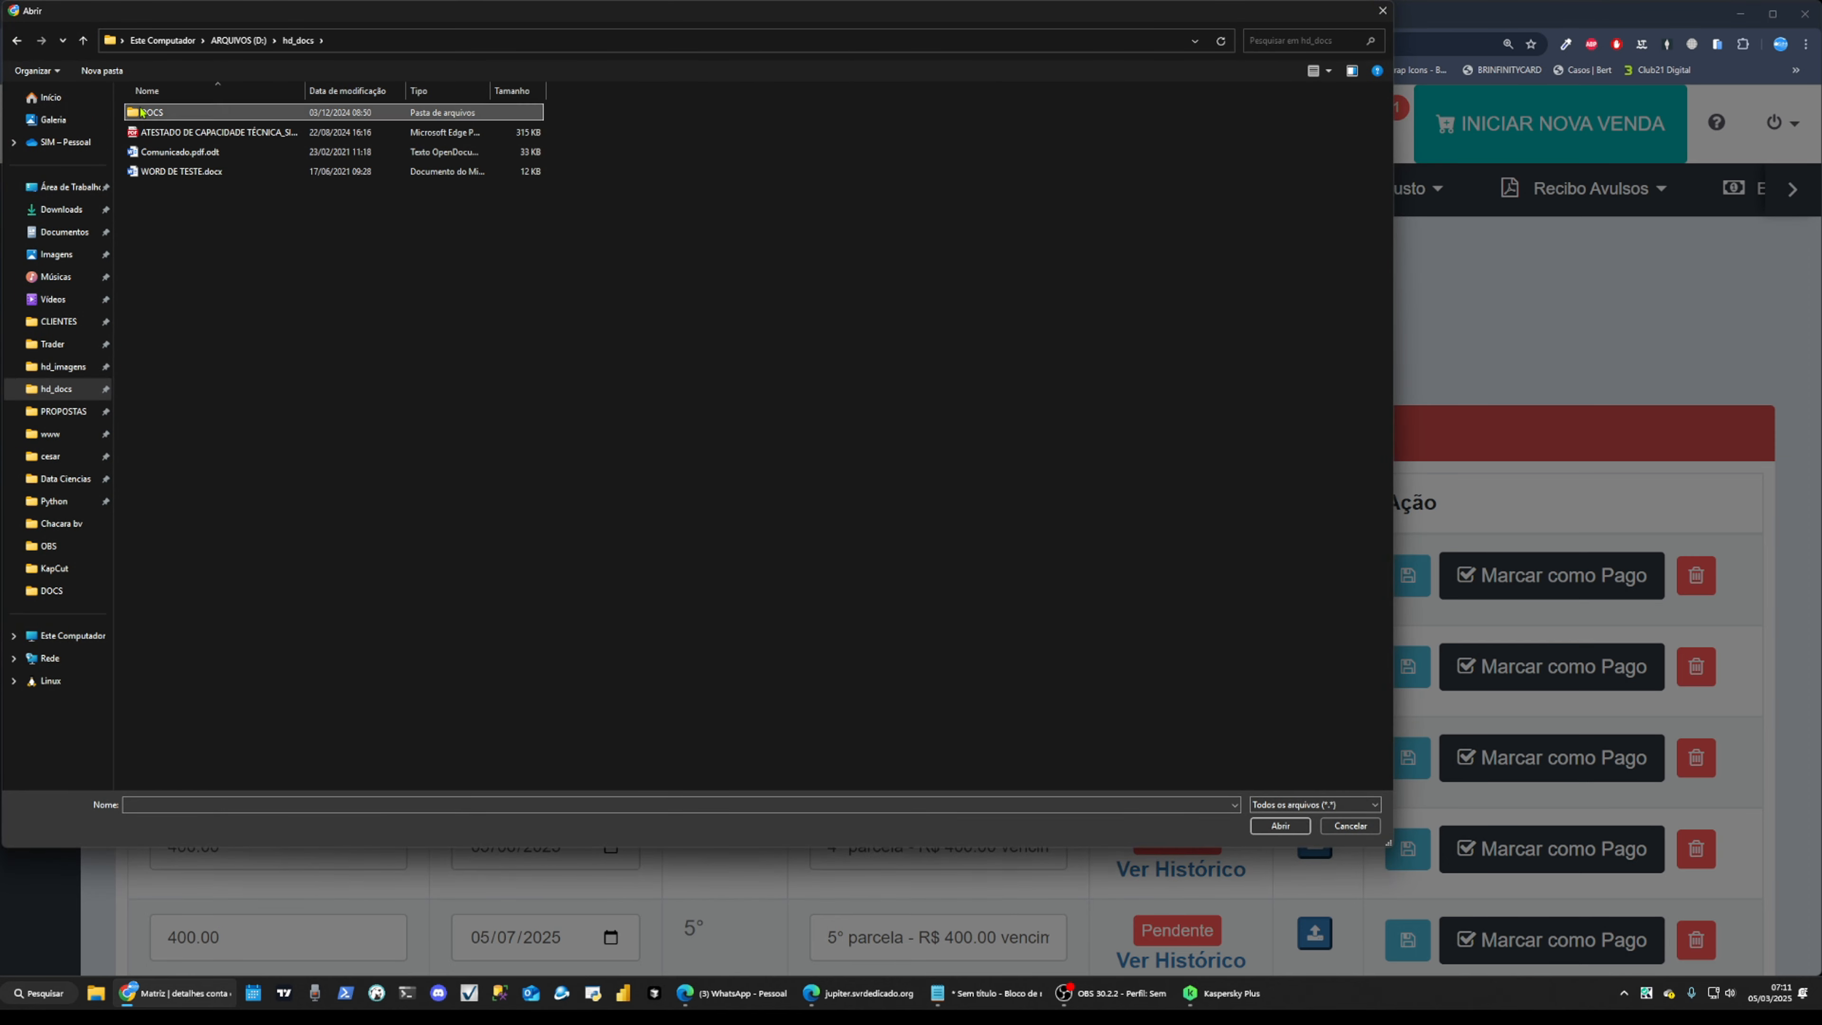
left_click(165, 351)
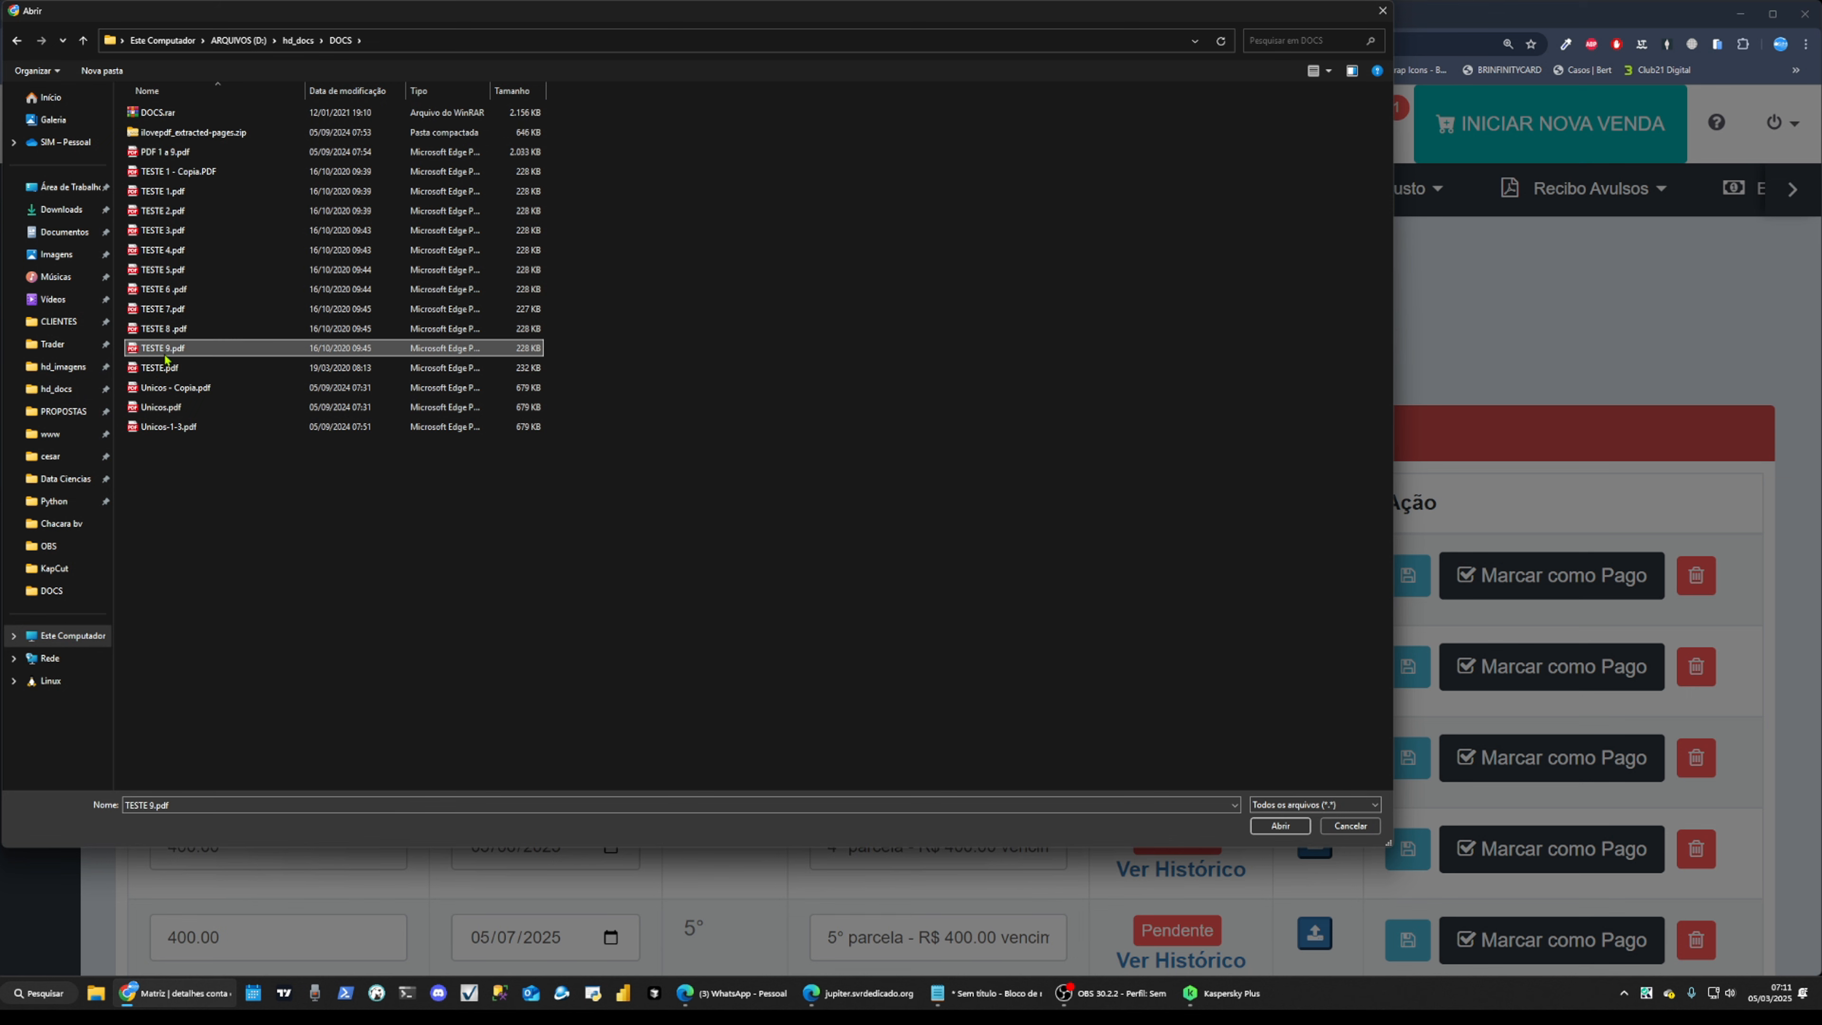
double_click(165, 352)
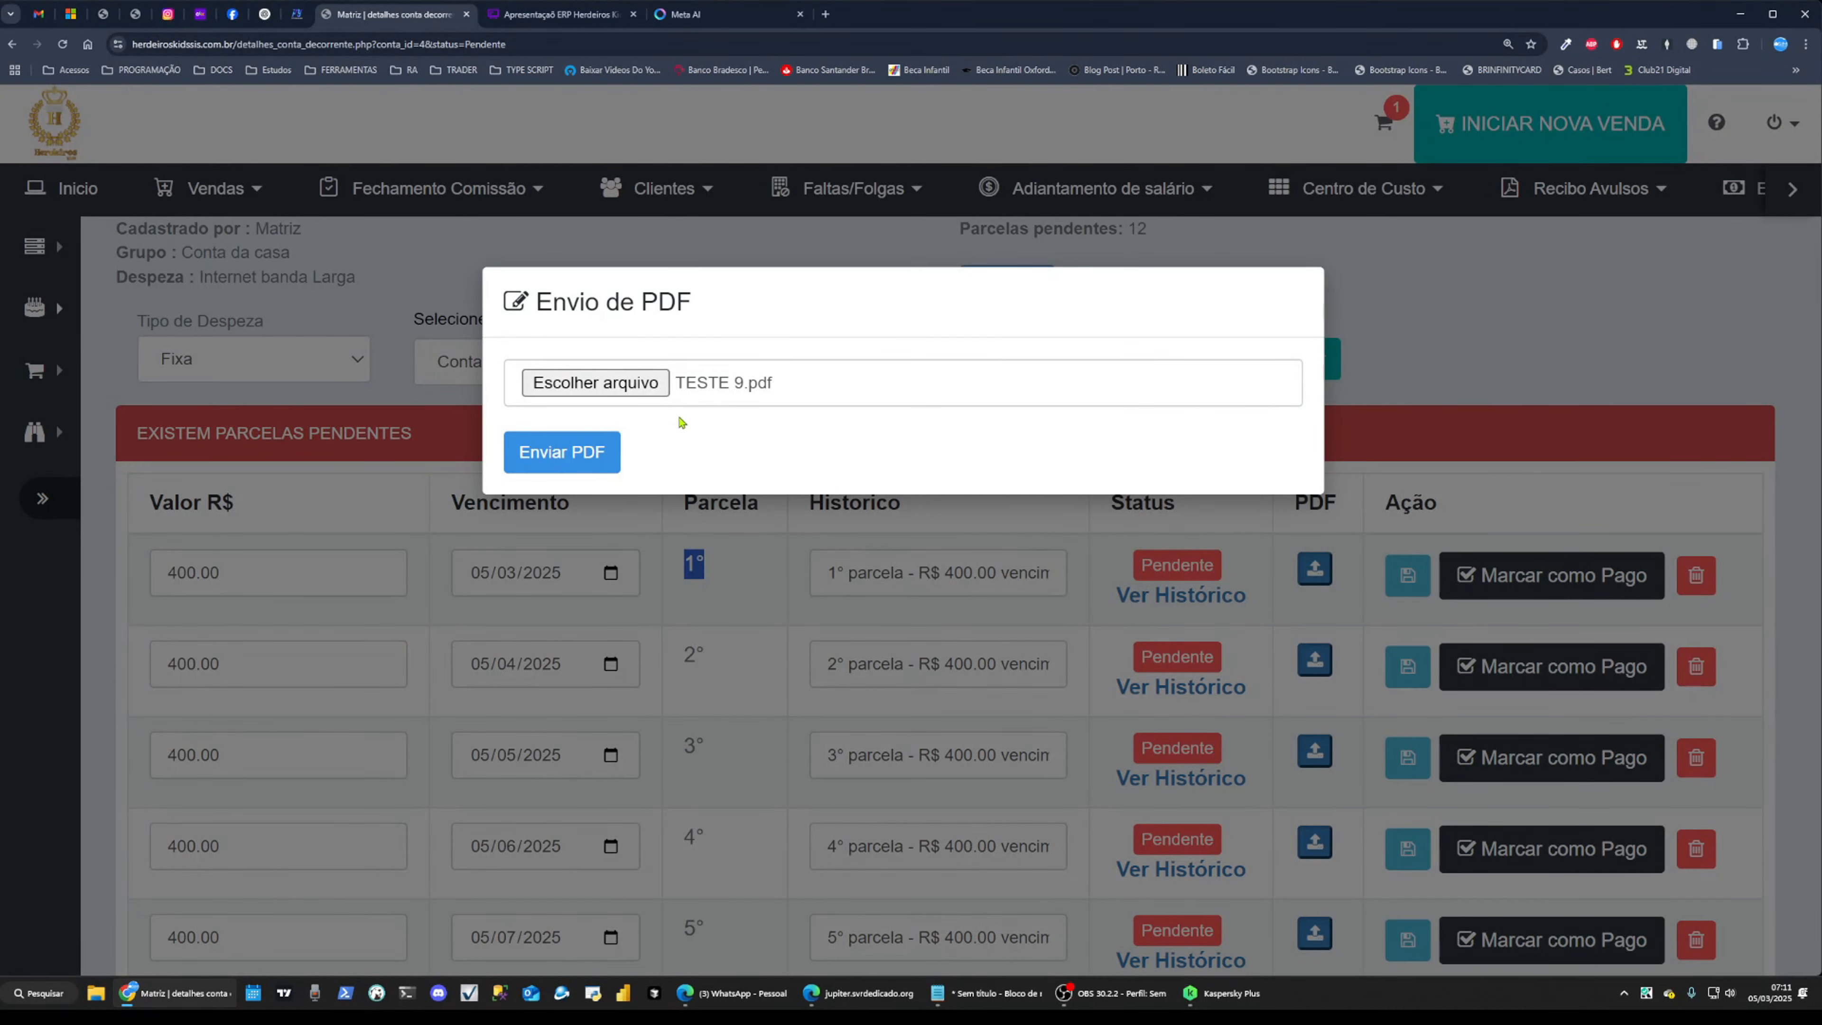
left_click(575, 452)
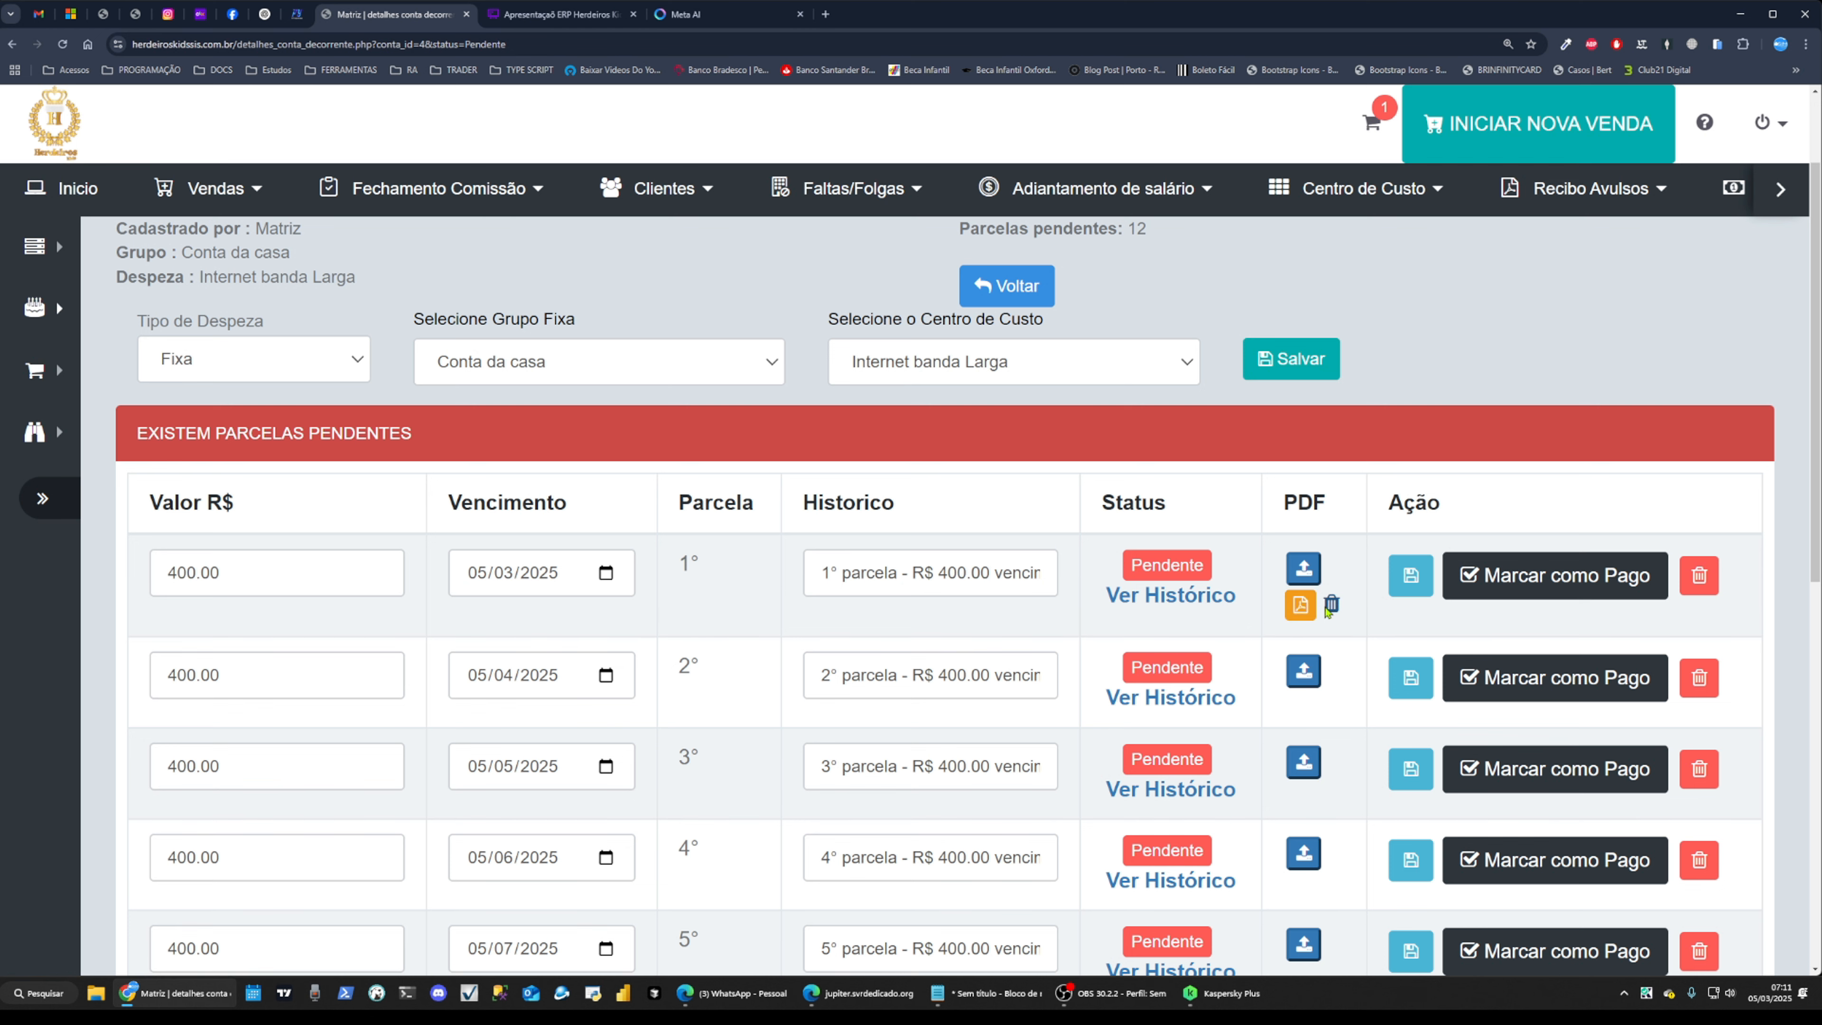
View the PDF attached to the first installment, close it and delete the attachment, confirming the deletion
left_click(1302, 607)
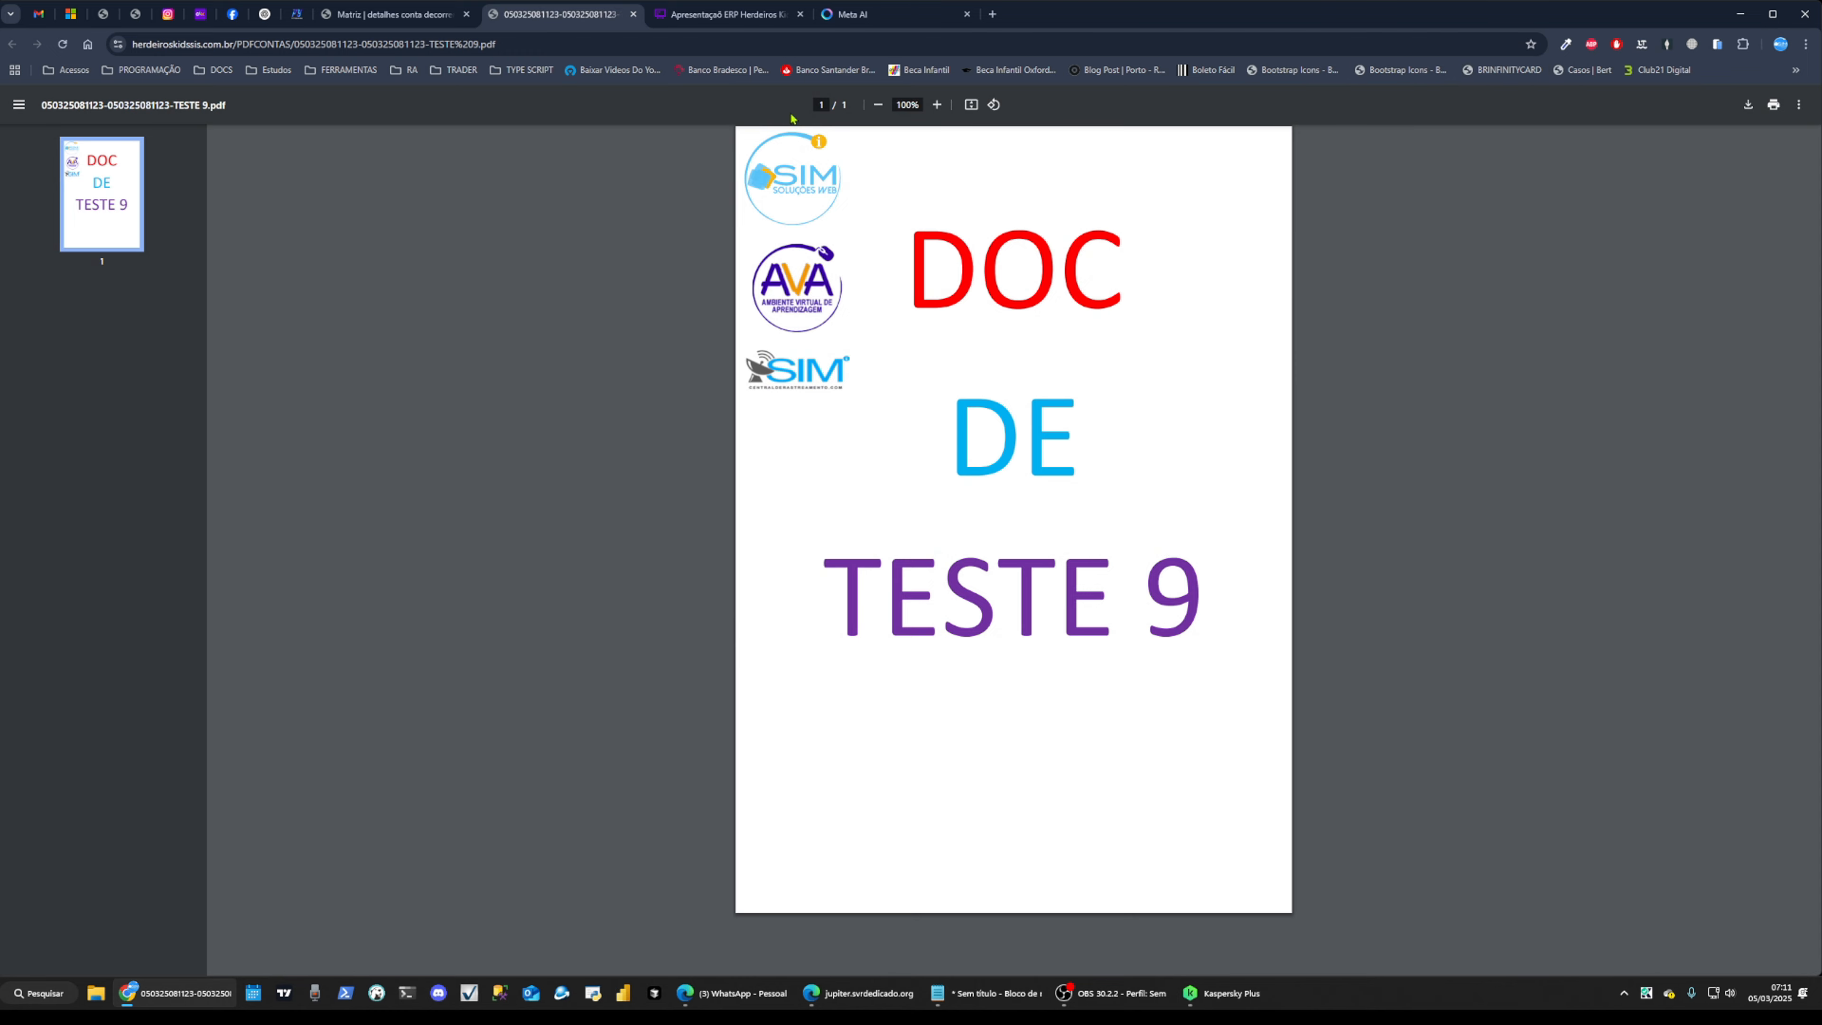
left_click(632, 14)
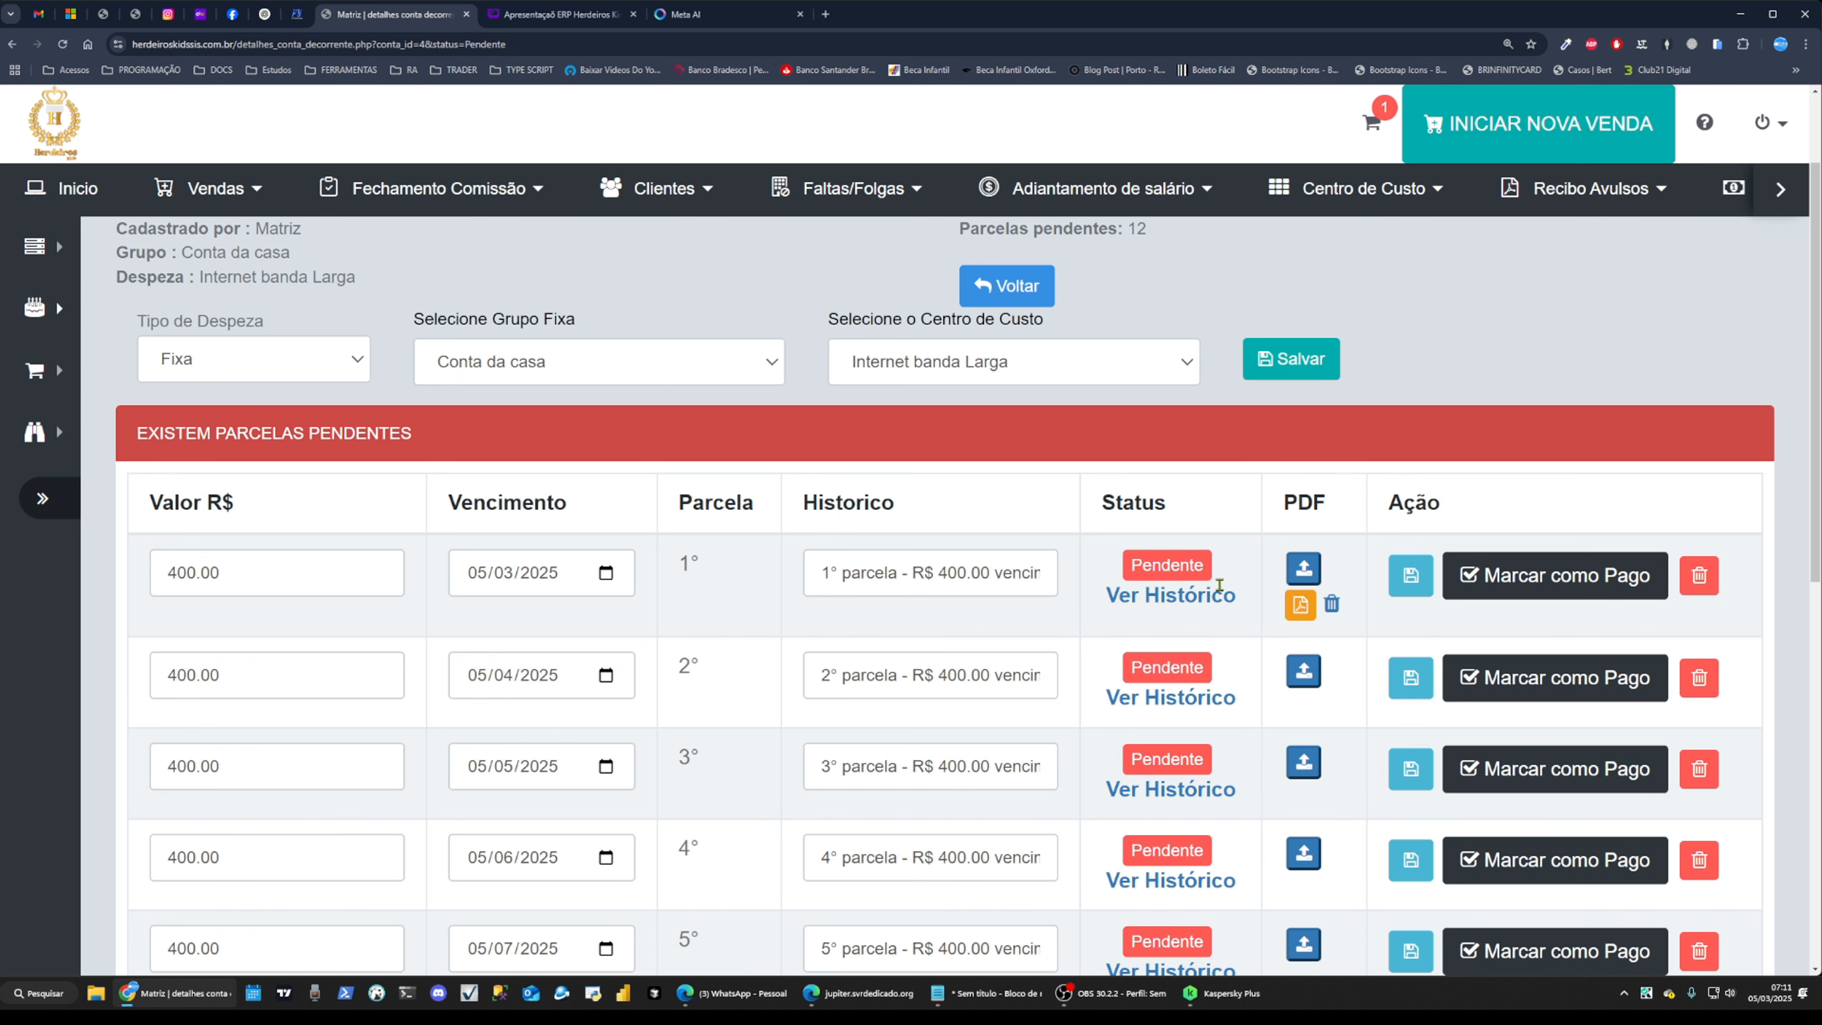
left_click(1332, 603)
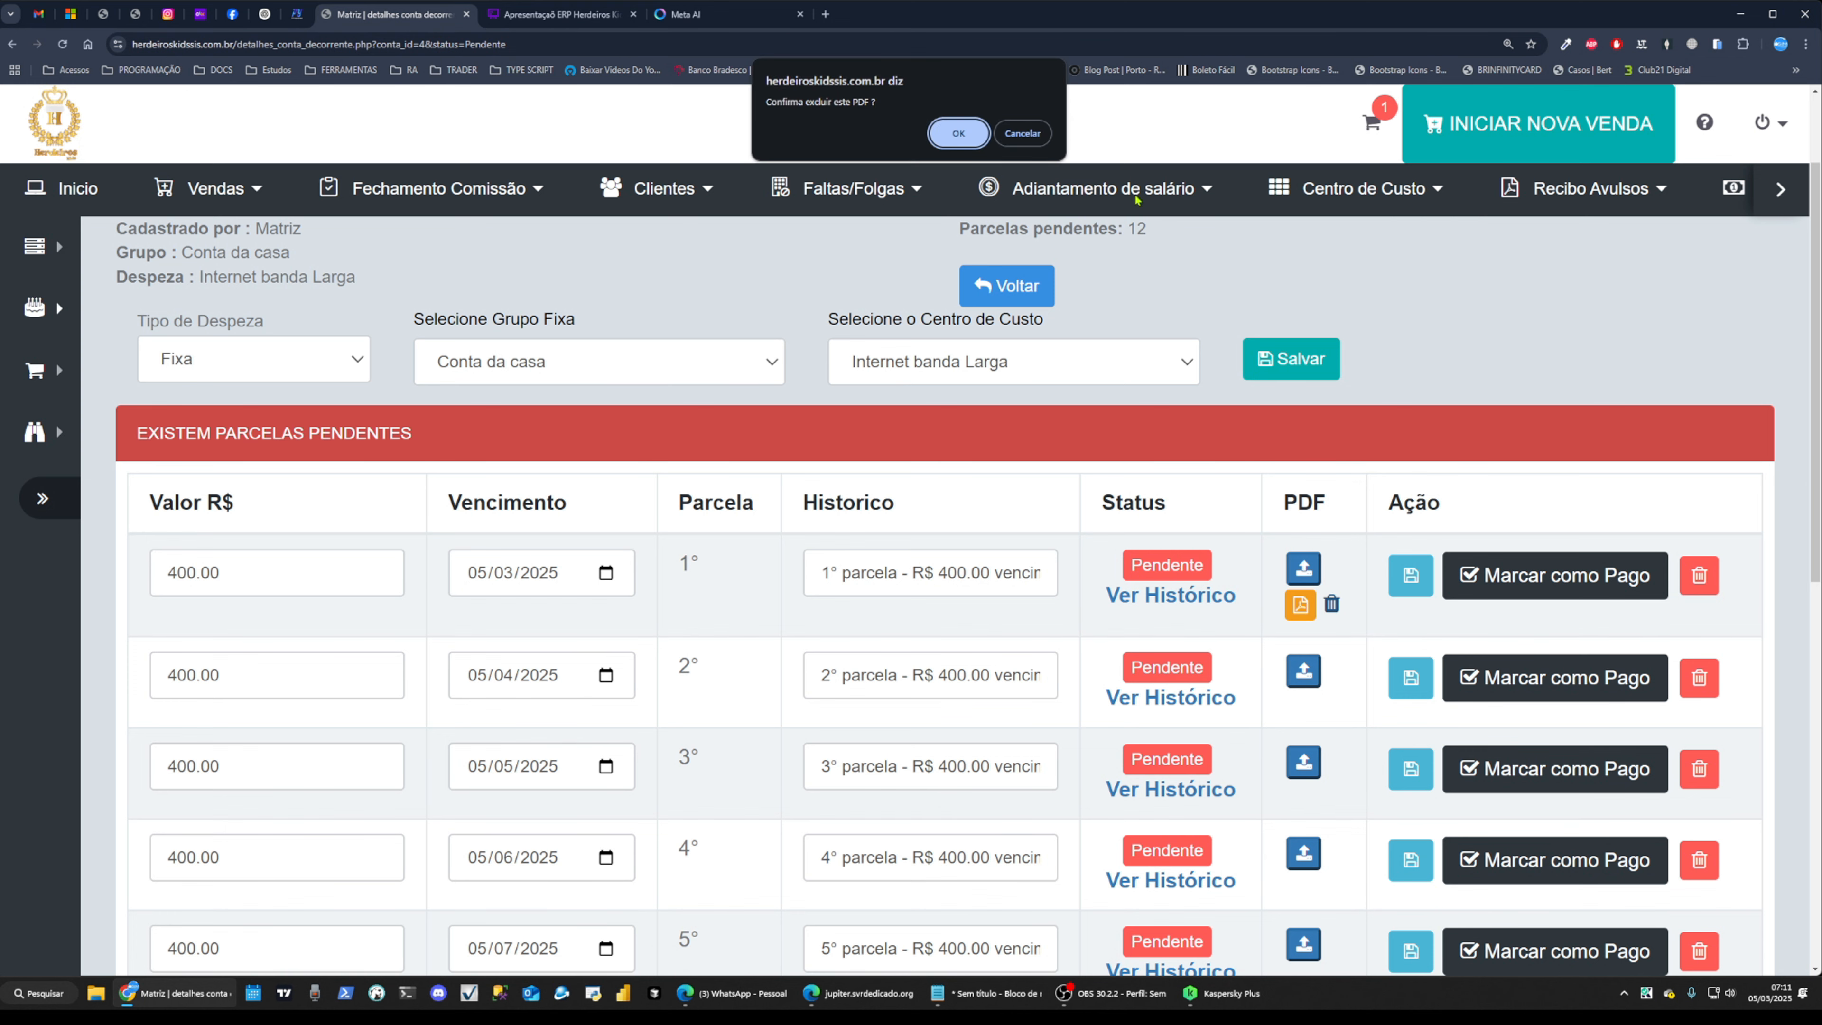
left_click(961, 136)
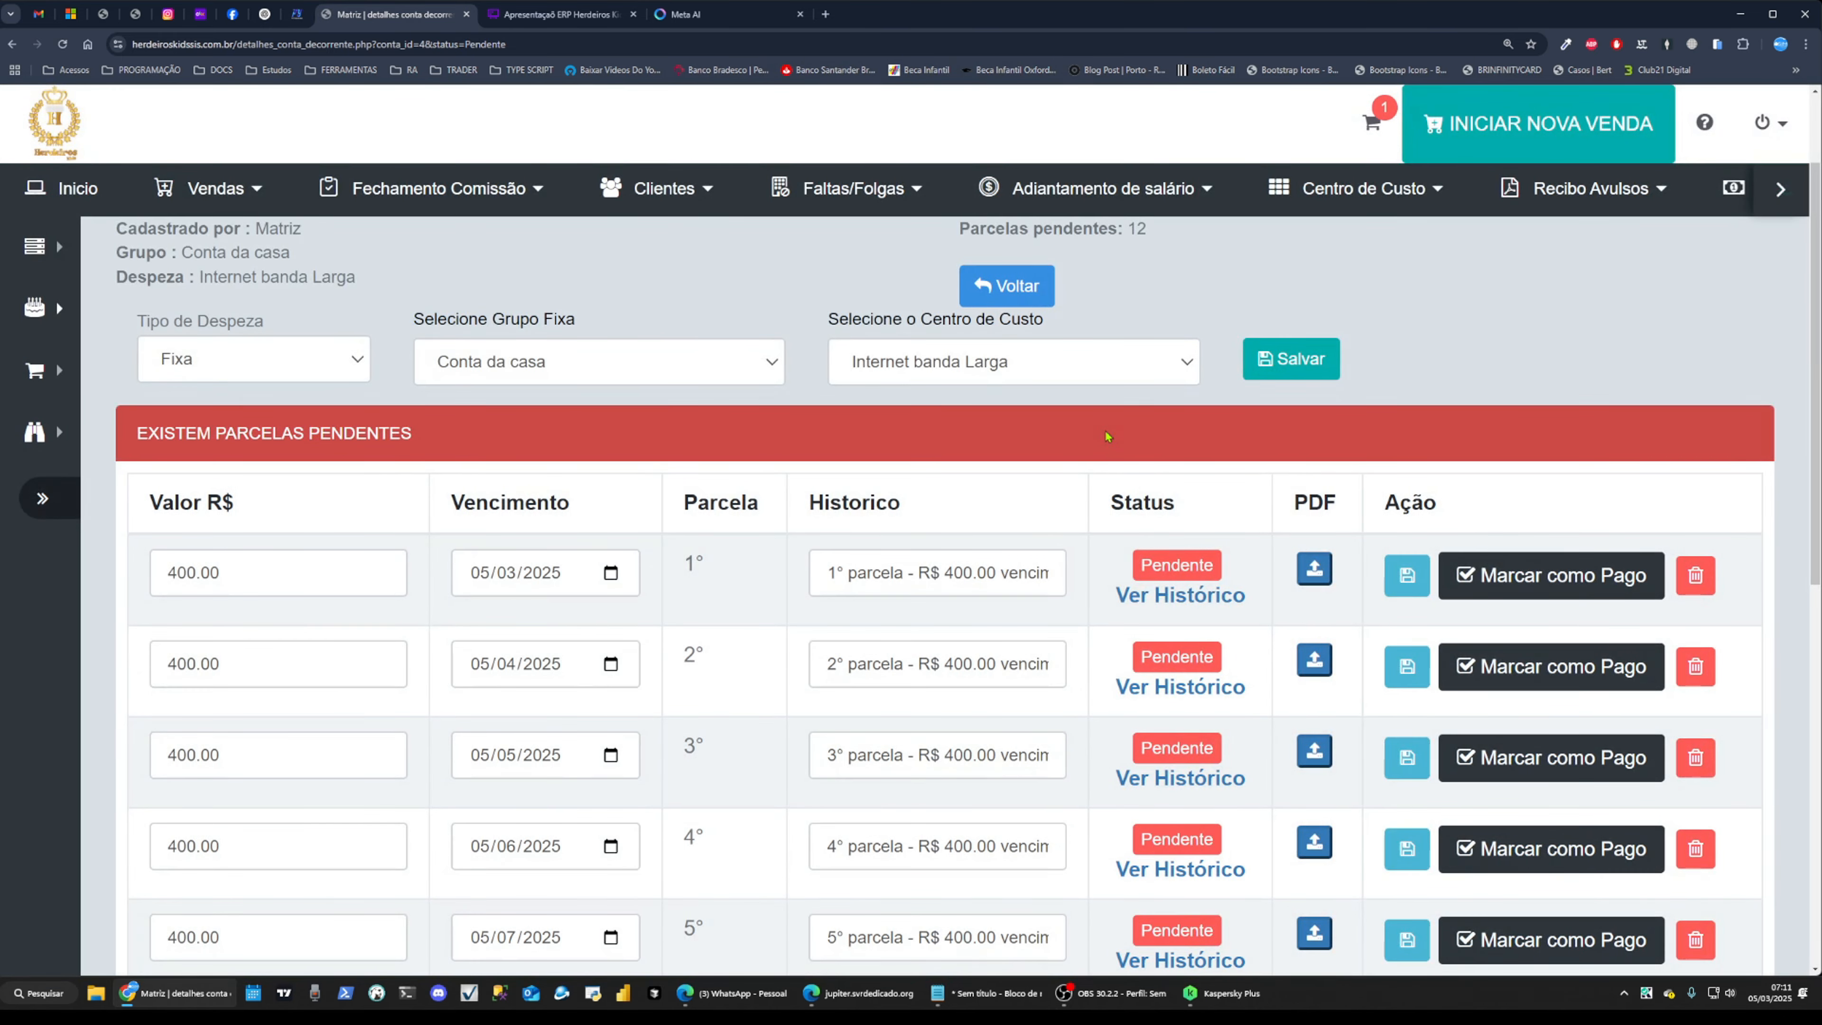
Capture the page's header area, draw three red arrows towards the cart alert icon and copy the capture
scroll(1112, 440, "down", 1)
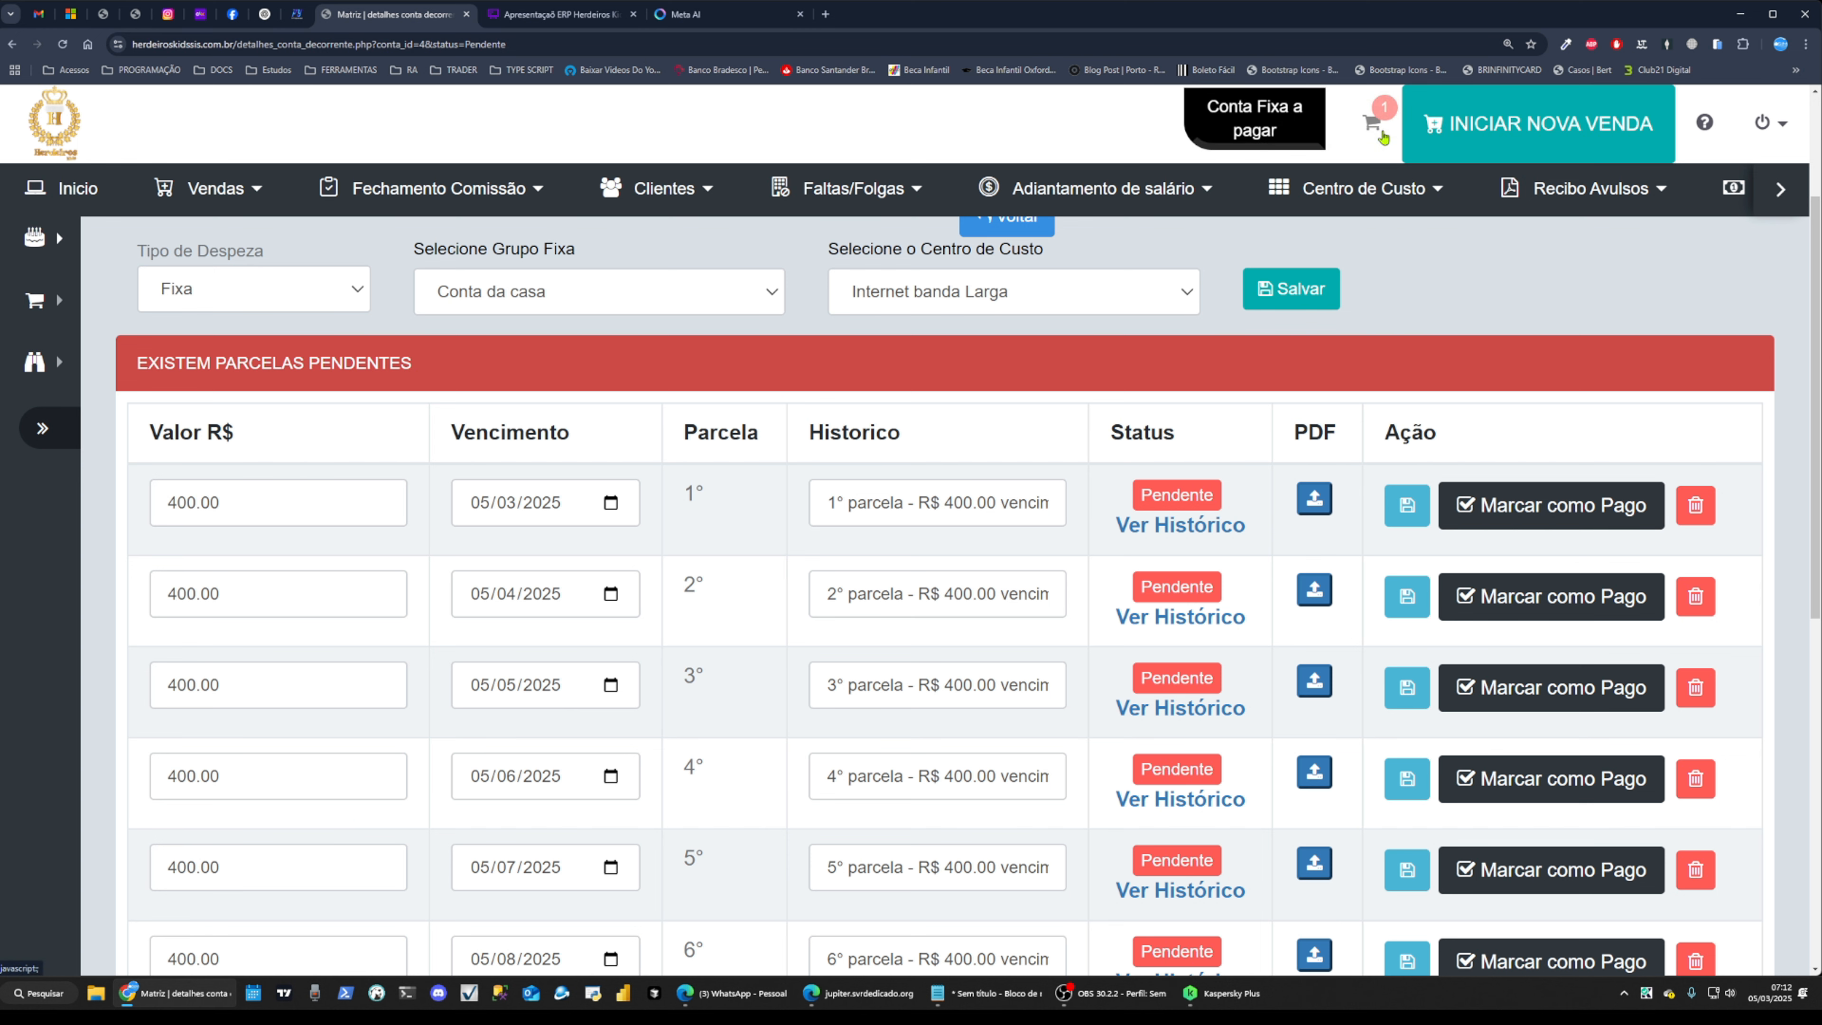
key("Print")
left_click_drag(1004, 113, 1730, 546)
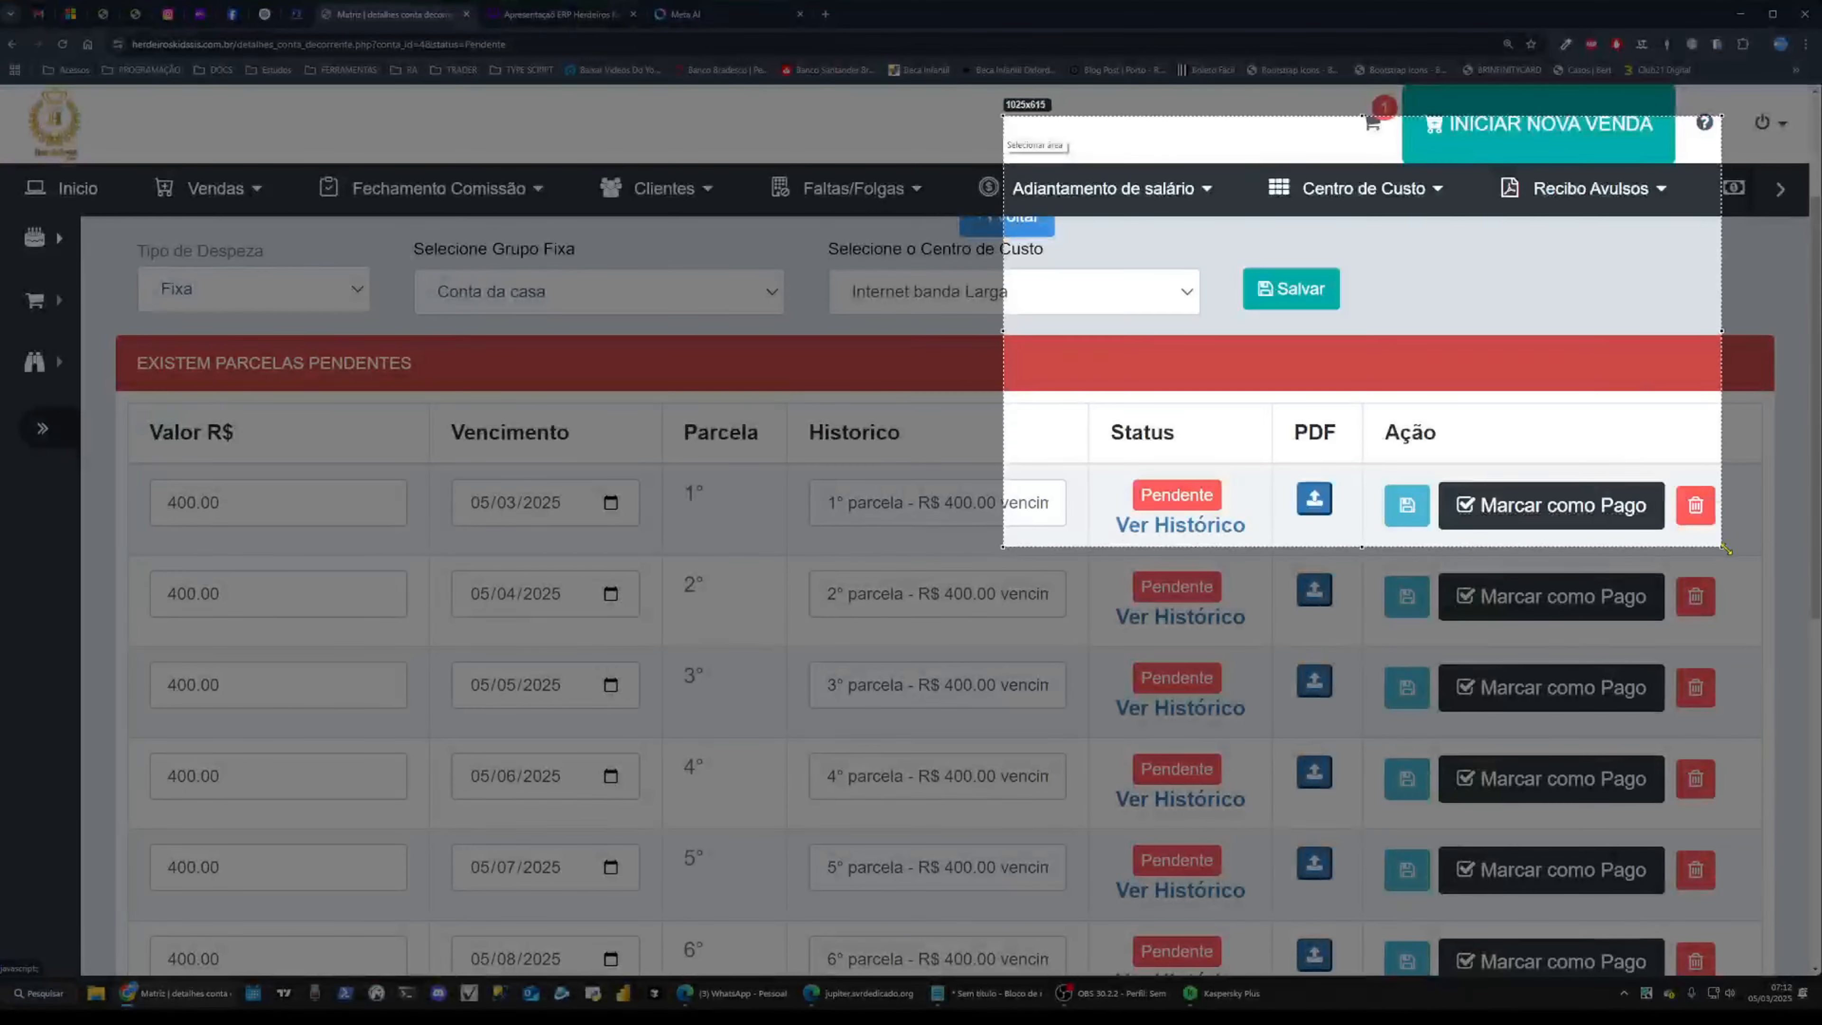
left_click_drag(1665, 458, 1665, 394)
left_click(1745, 386)
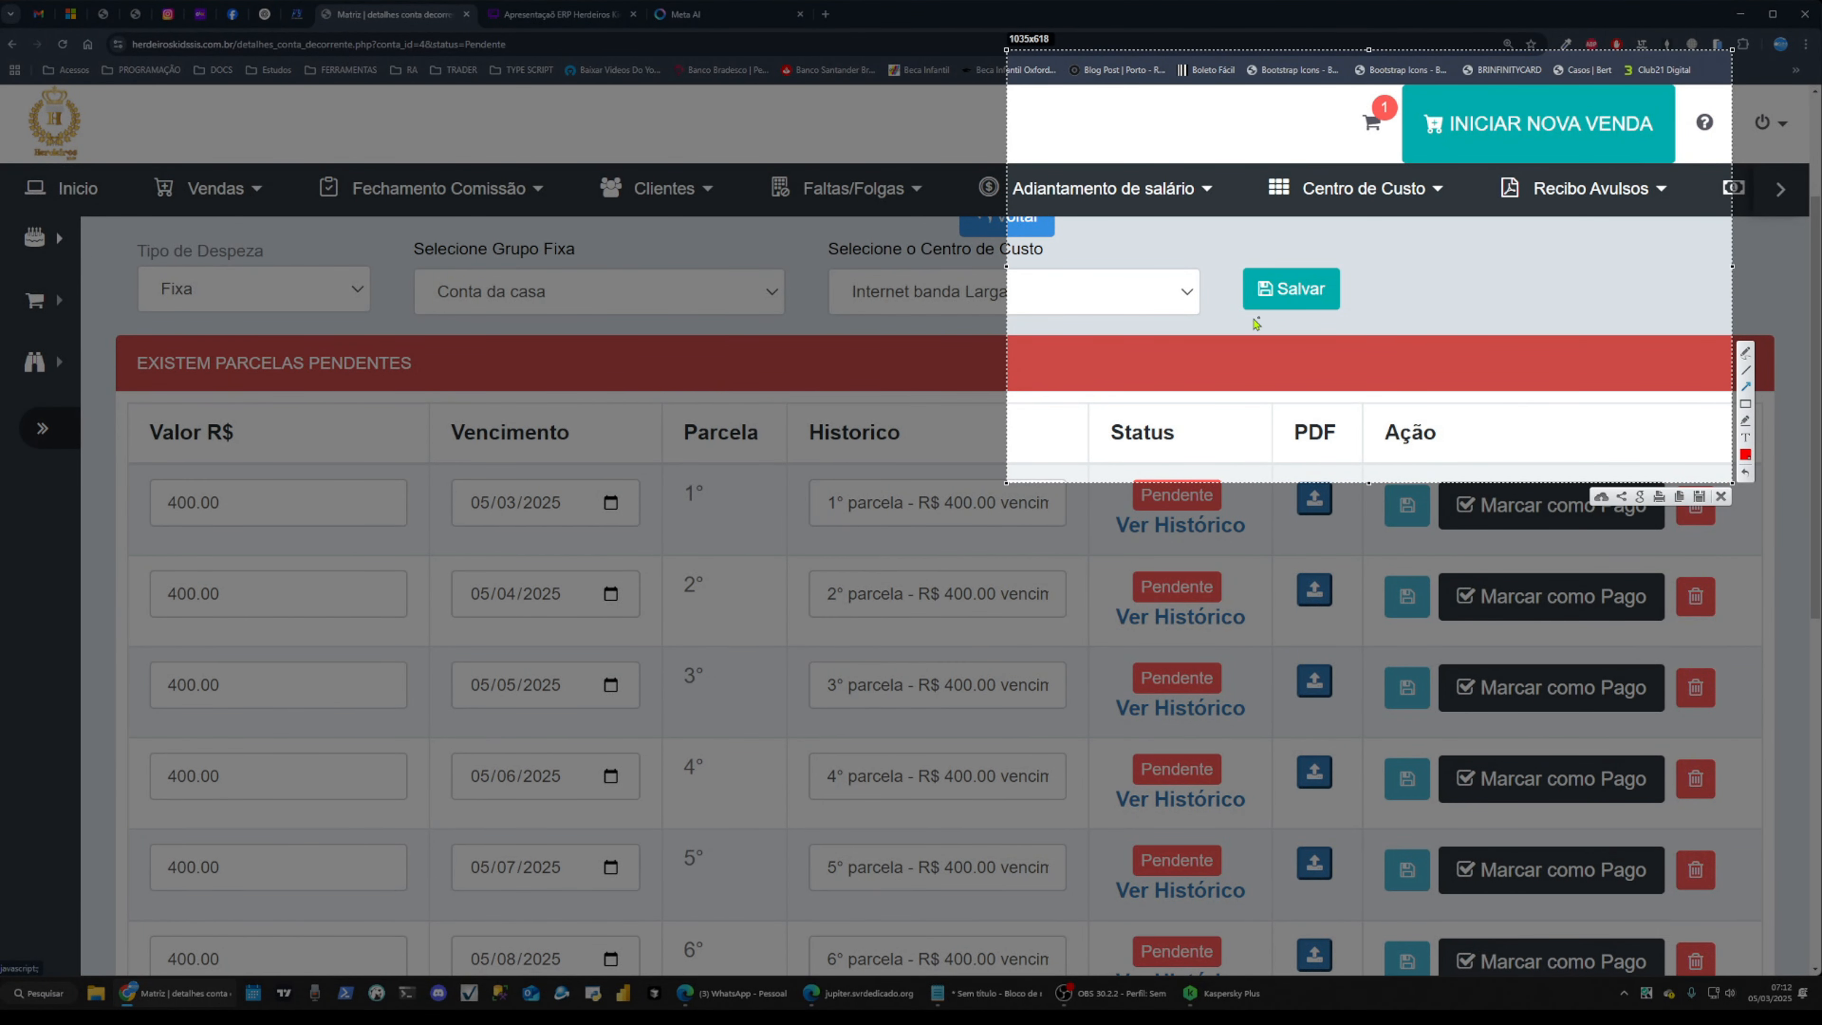
left_click_drag(1257, 318, 1335, 157)
left_click_drag(986, 147, 1304, 100)
left_click_drag(1137, 248, 1347, 126)
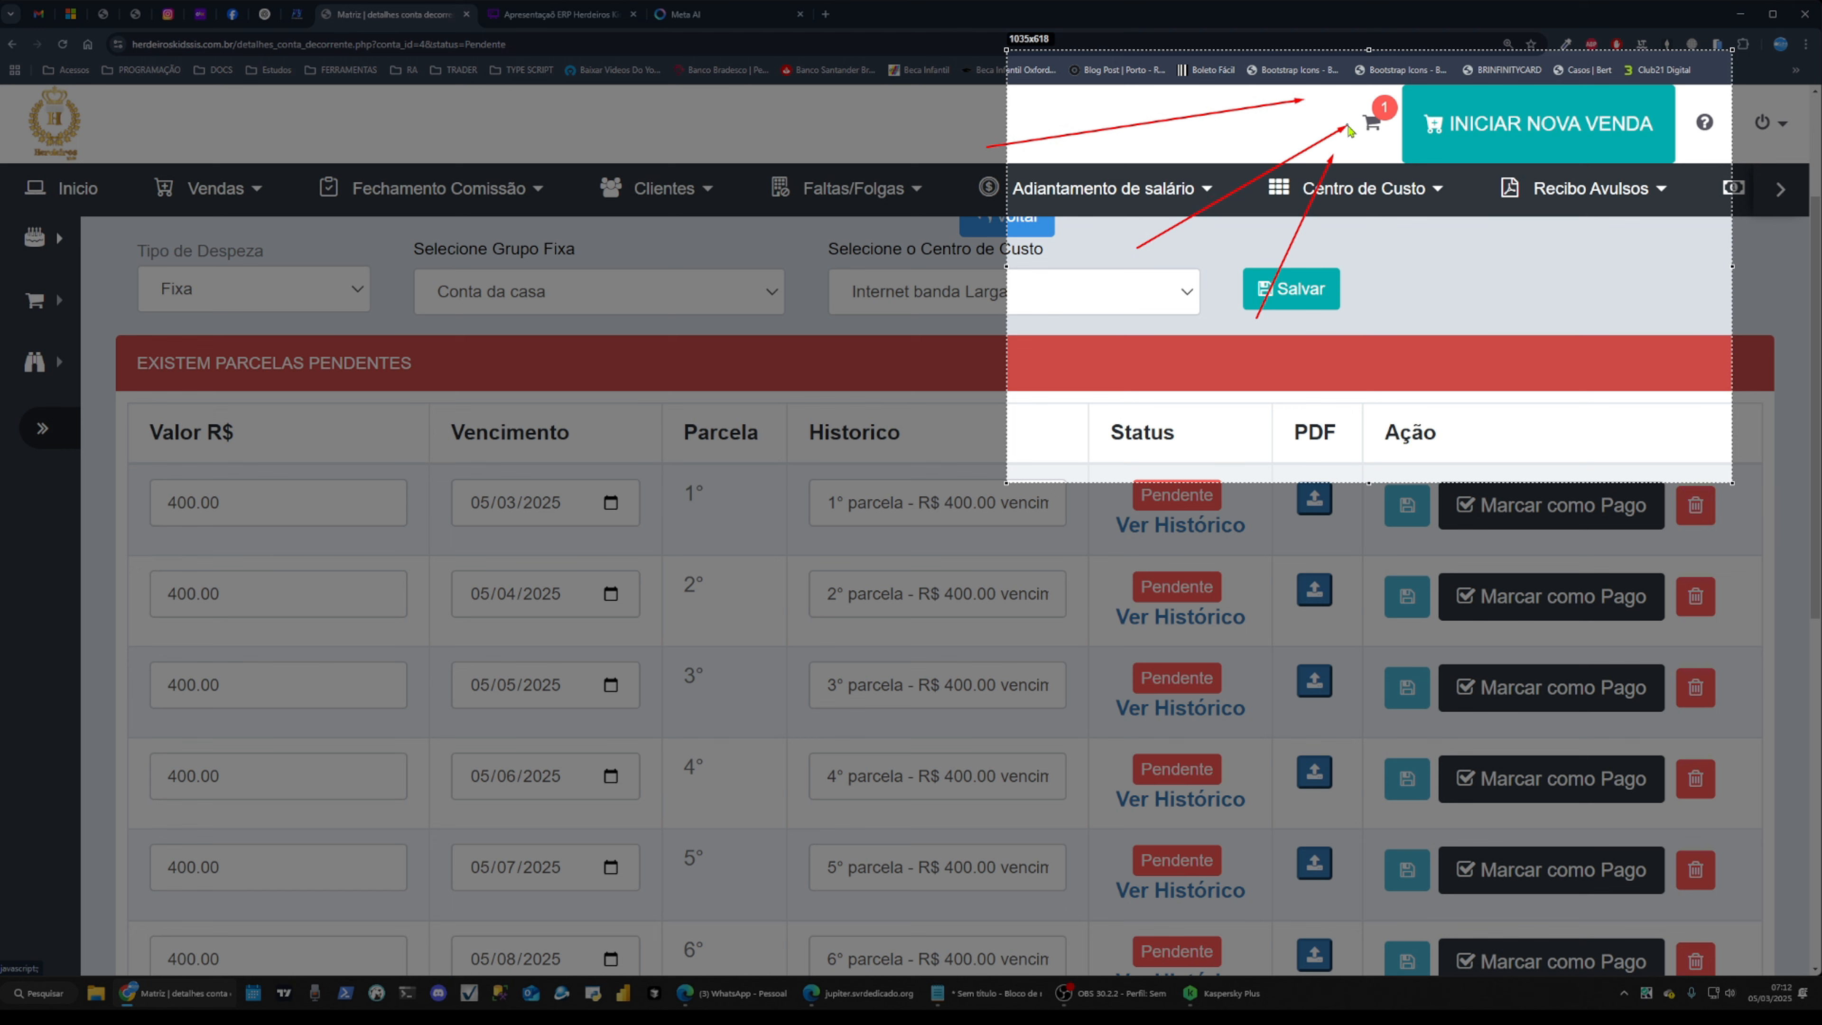
key("ctrl+c")
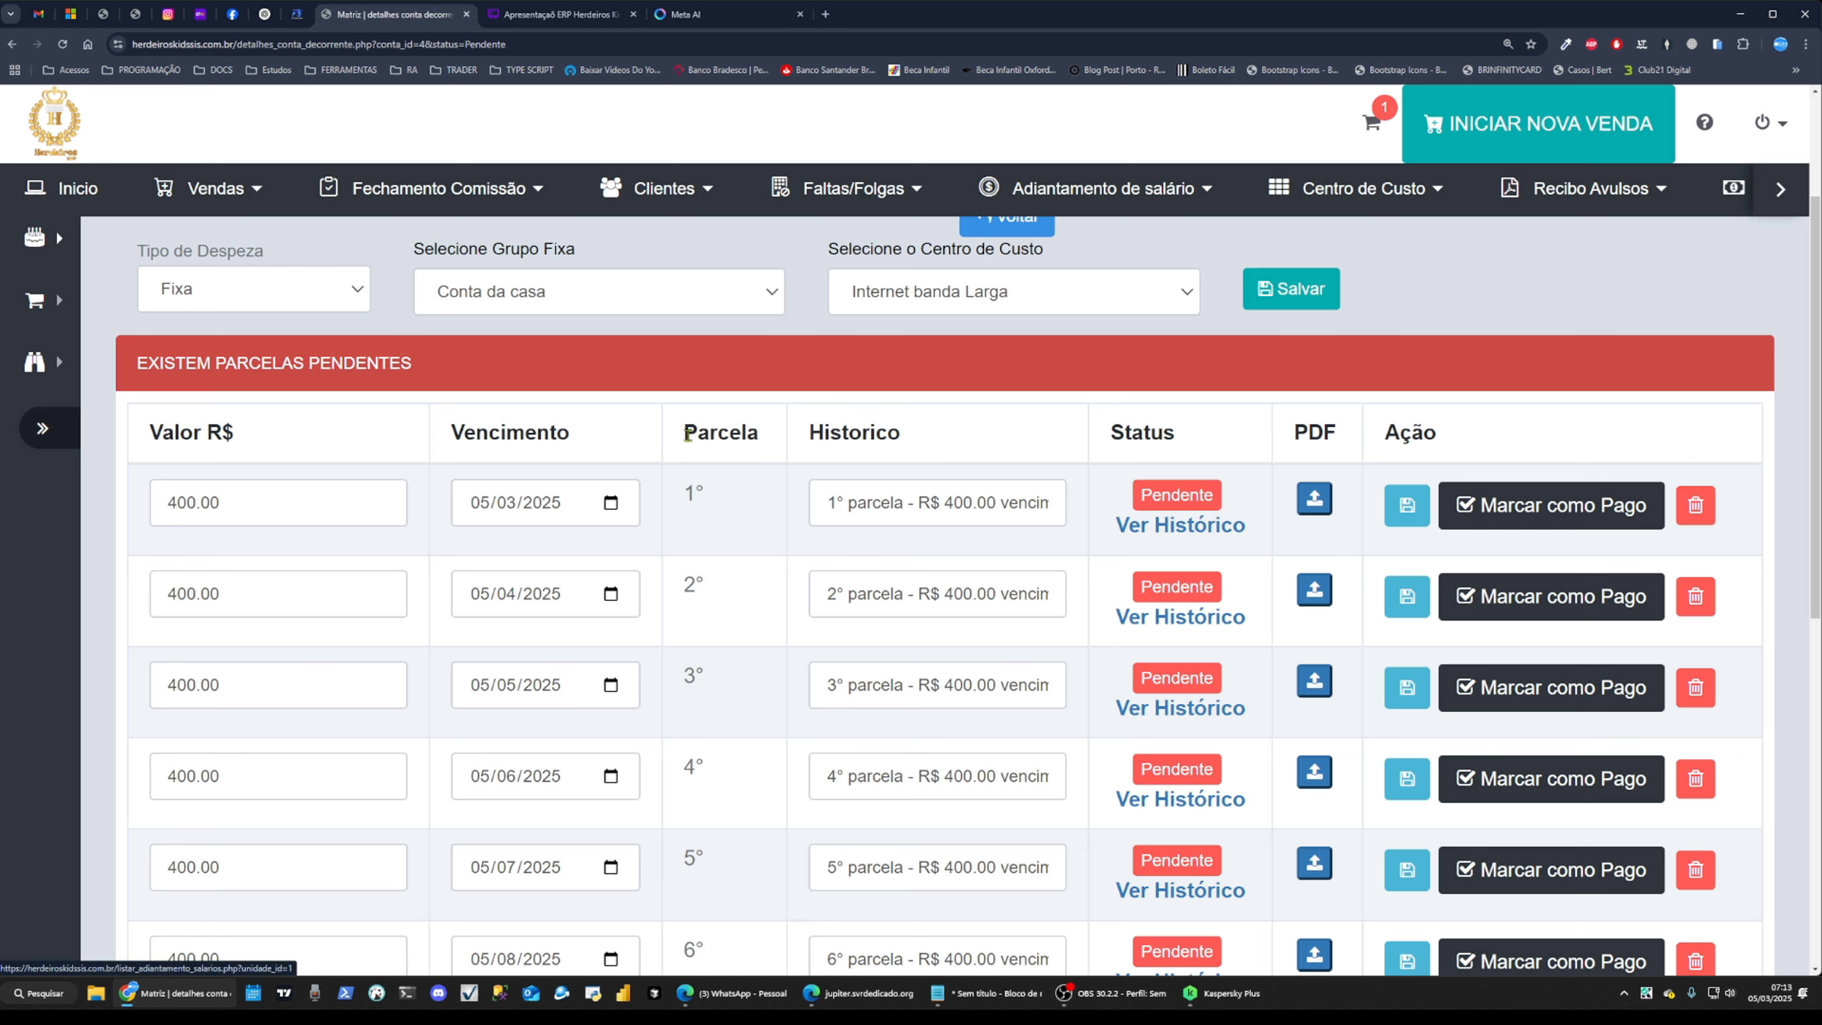
Compare the first installment's due date with today's date in the system calendar and check the cart alert's hint
left_click(478, 503)
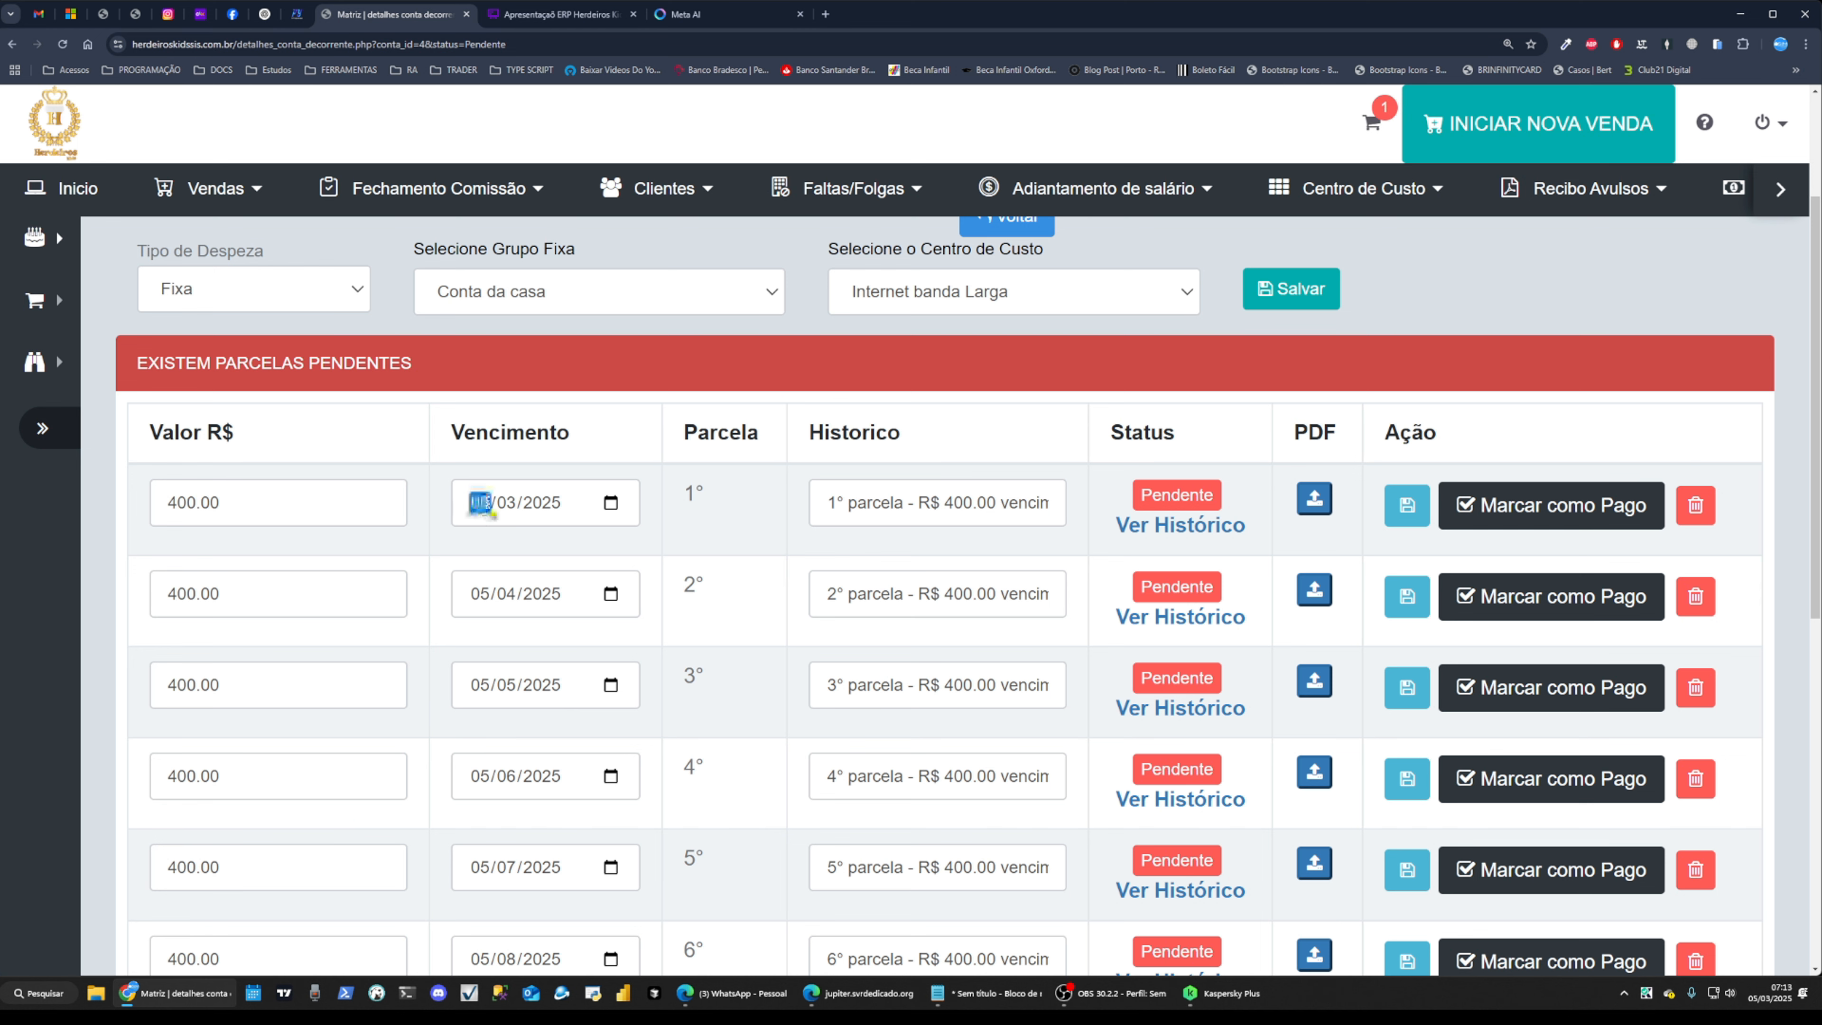
left_click(1771, 993)
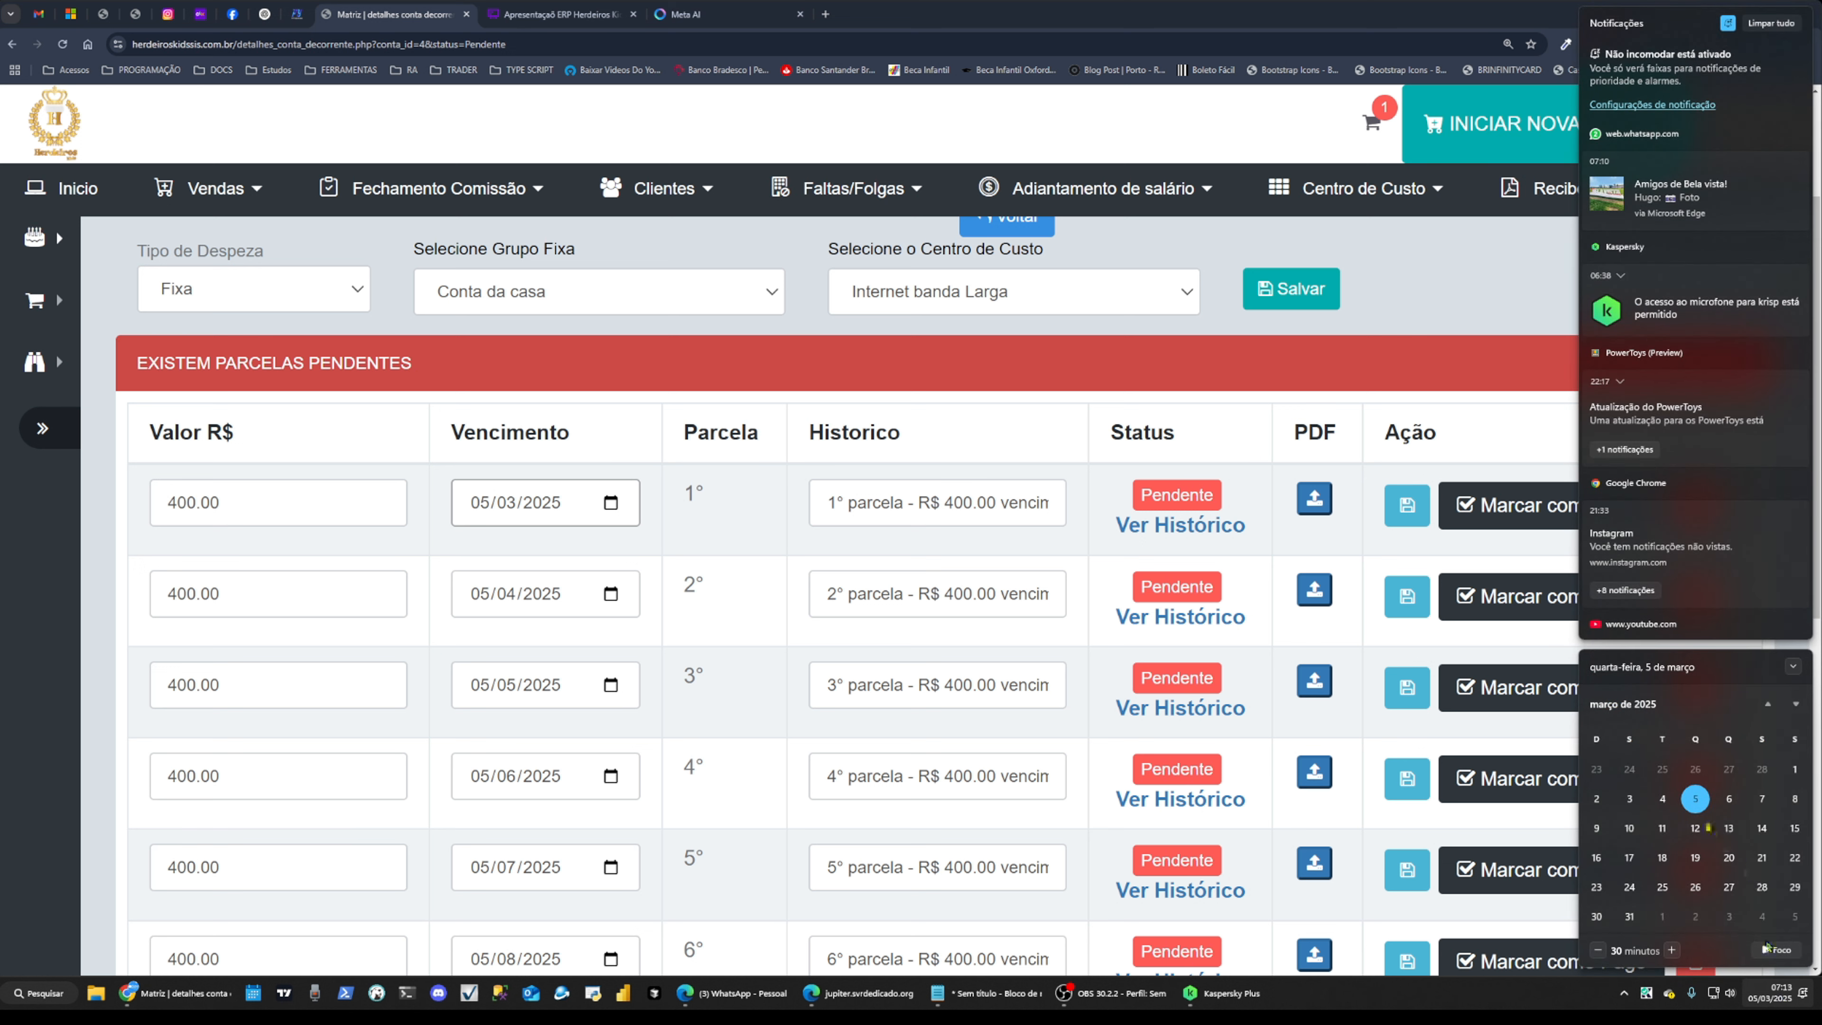
left_click(483, 334)
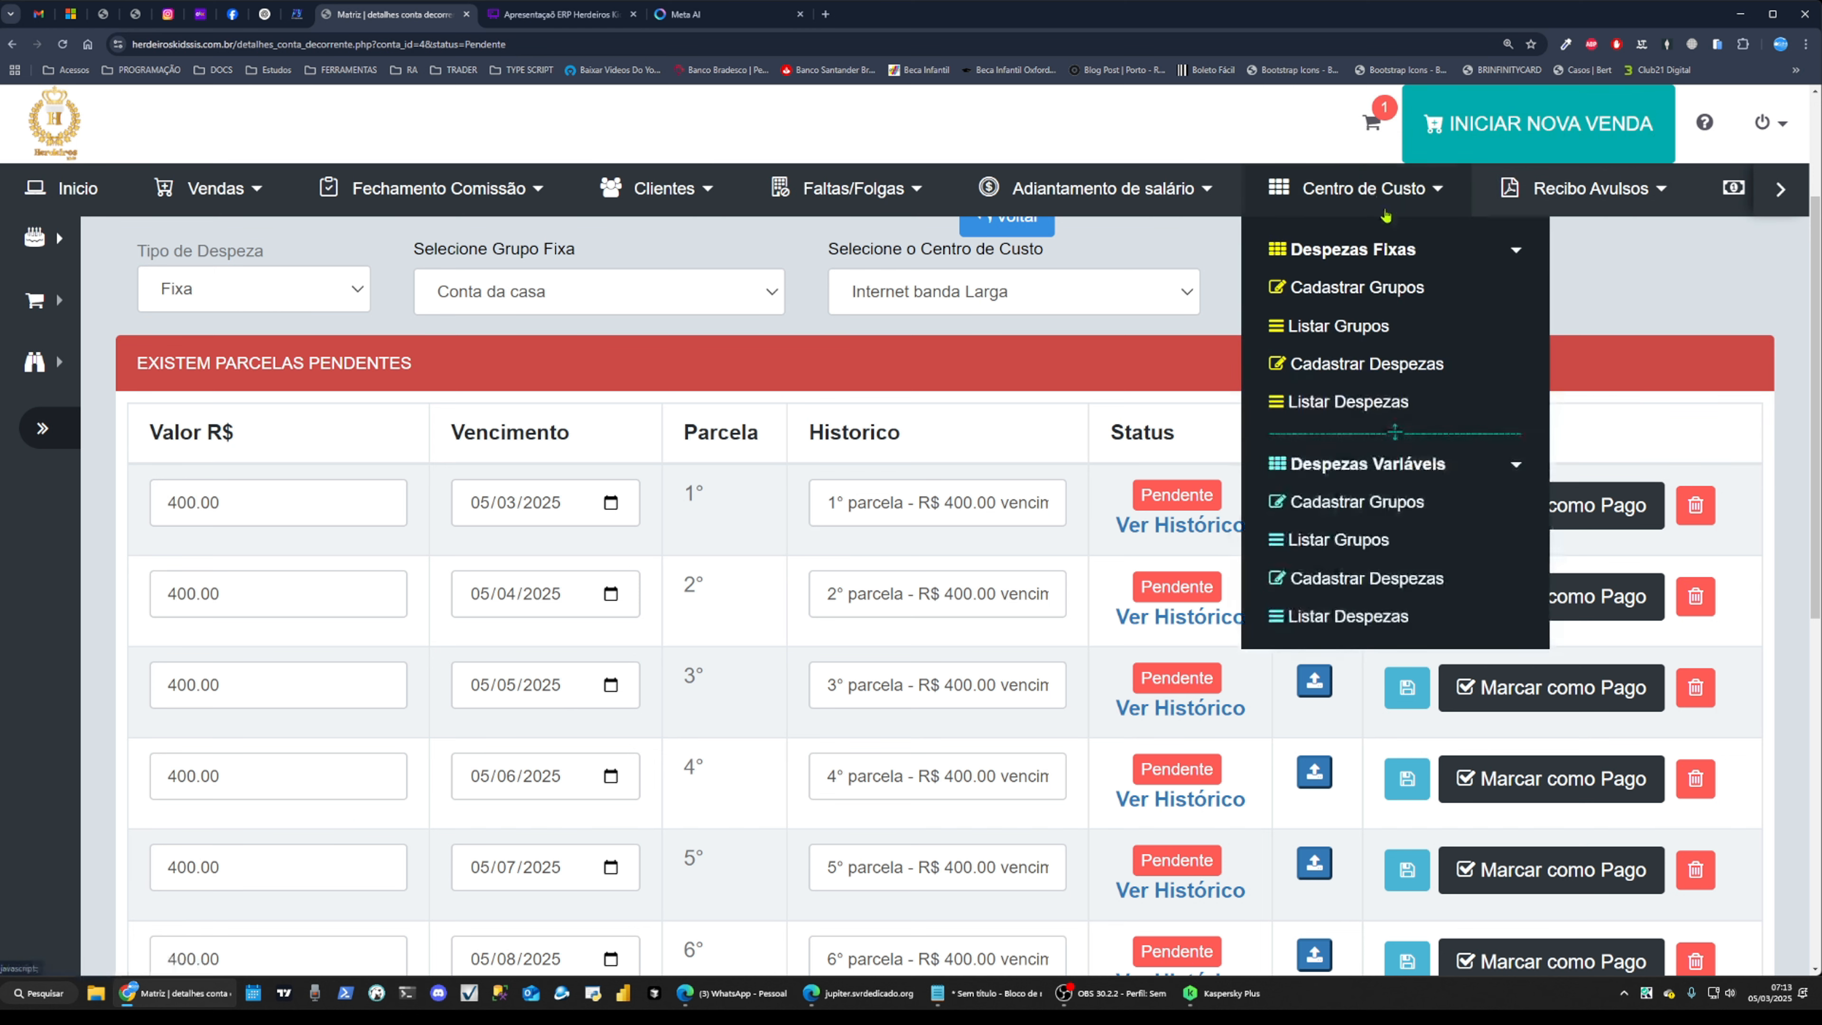
right_click(1331, 168)
left_click(1307, 138)
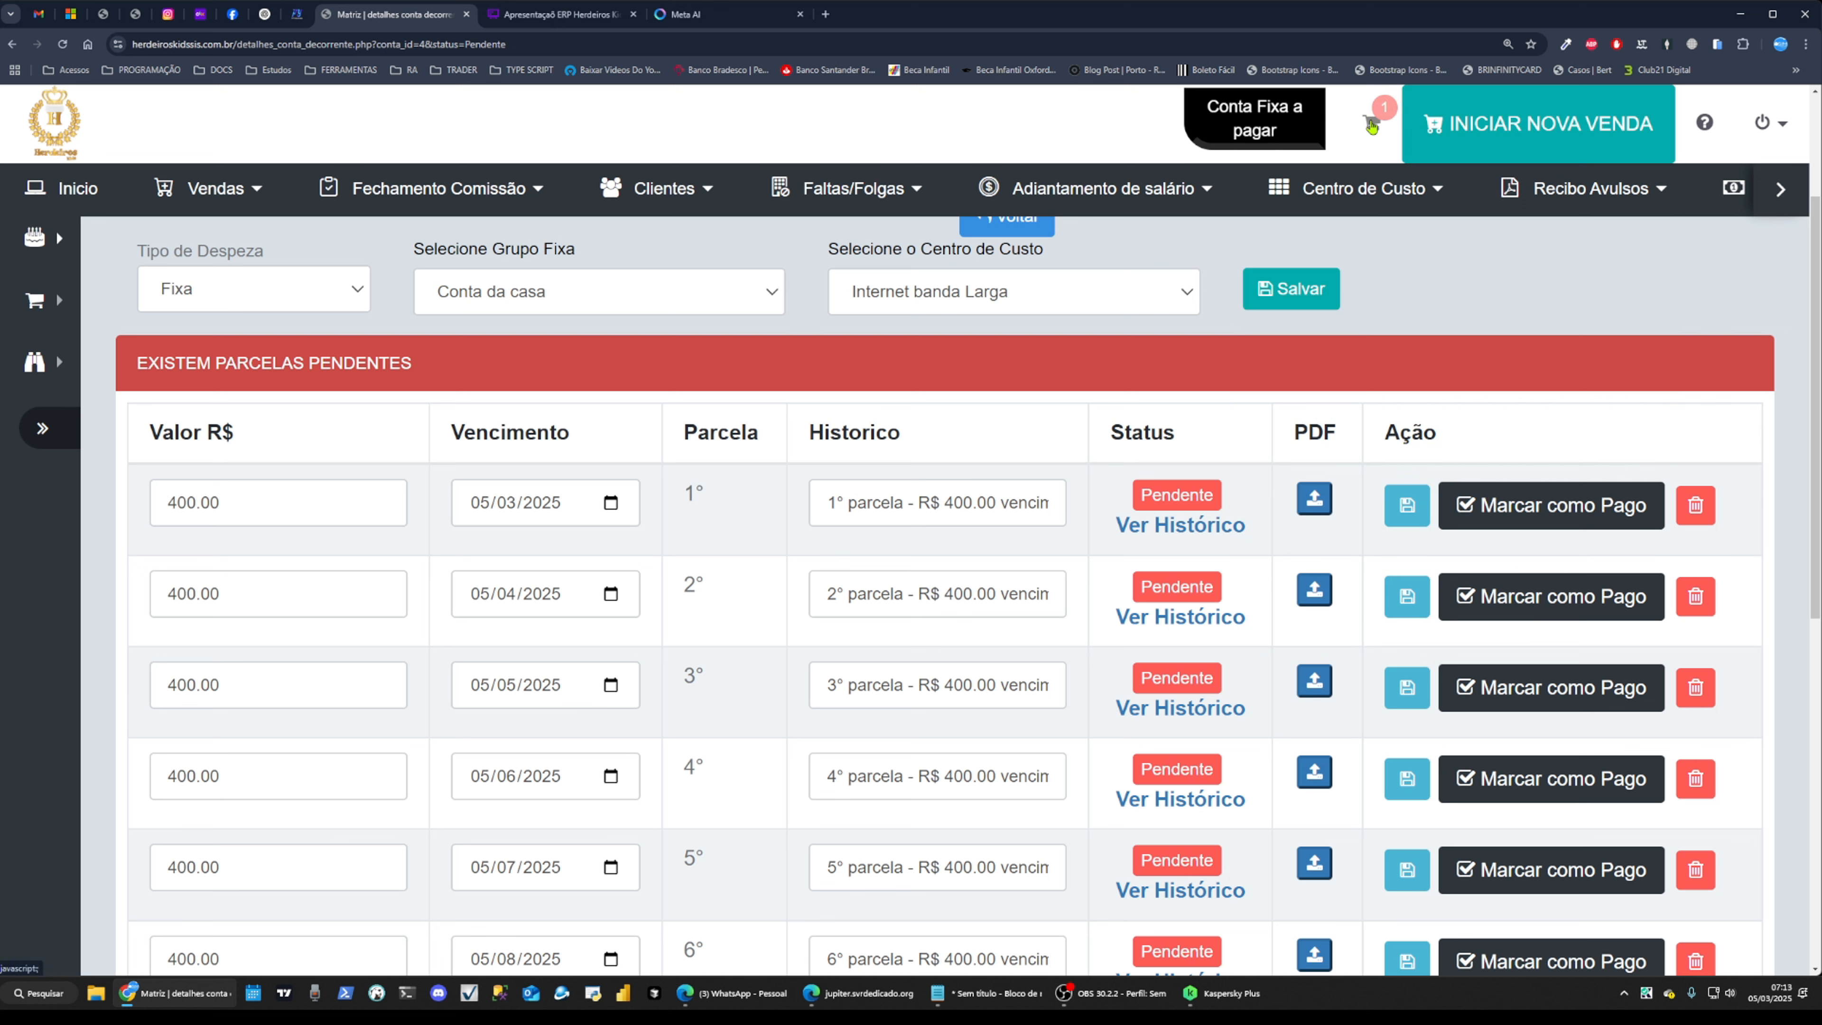
Mark the first installment as paid and accept registering its amount as a cash outflow, with the page zoomed to 175%
key("ctrl+minus")
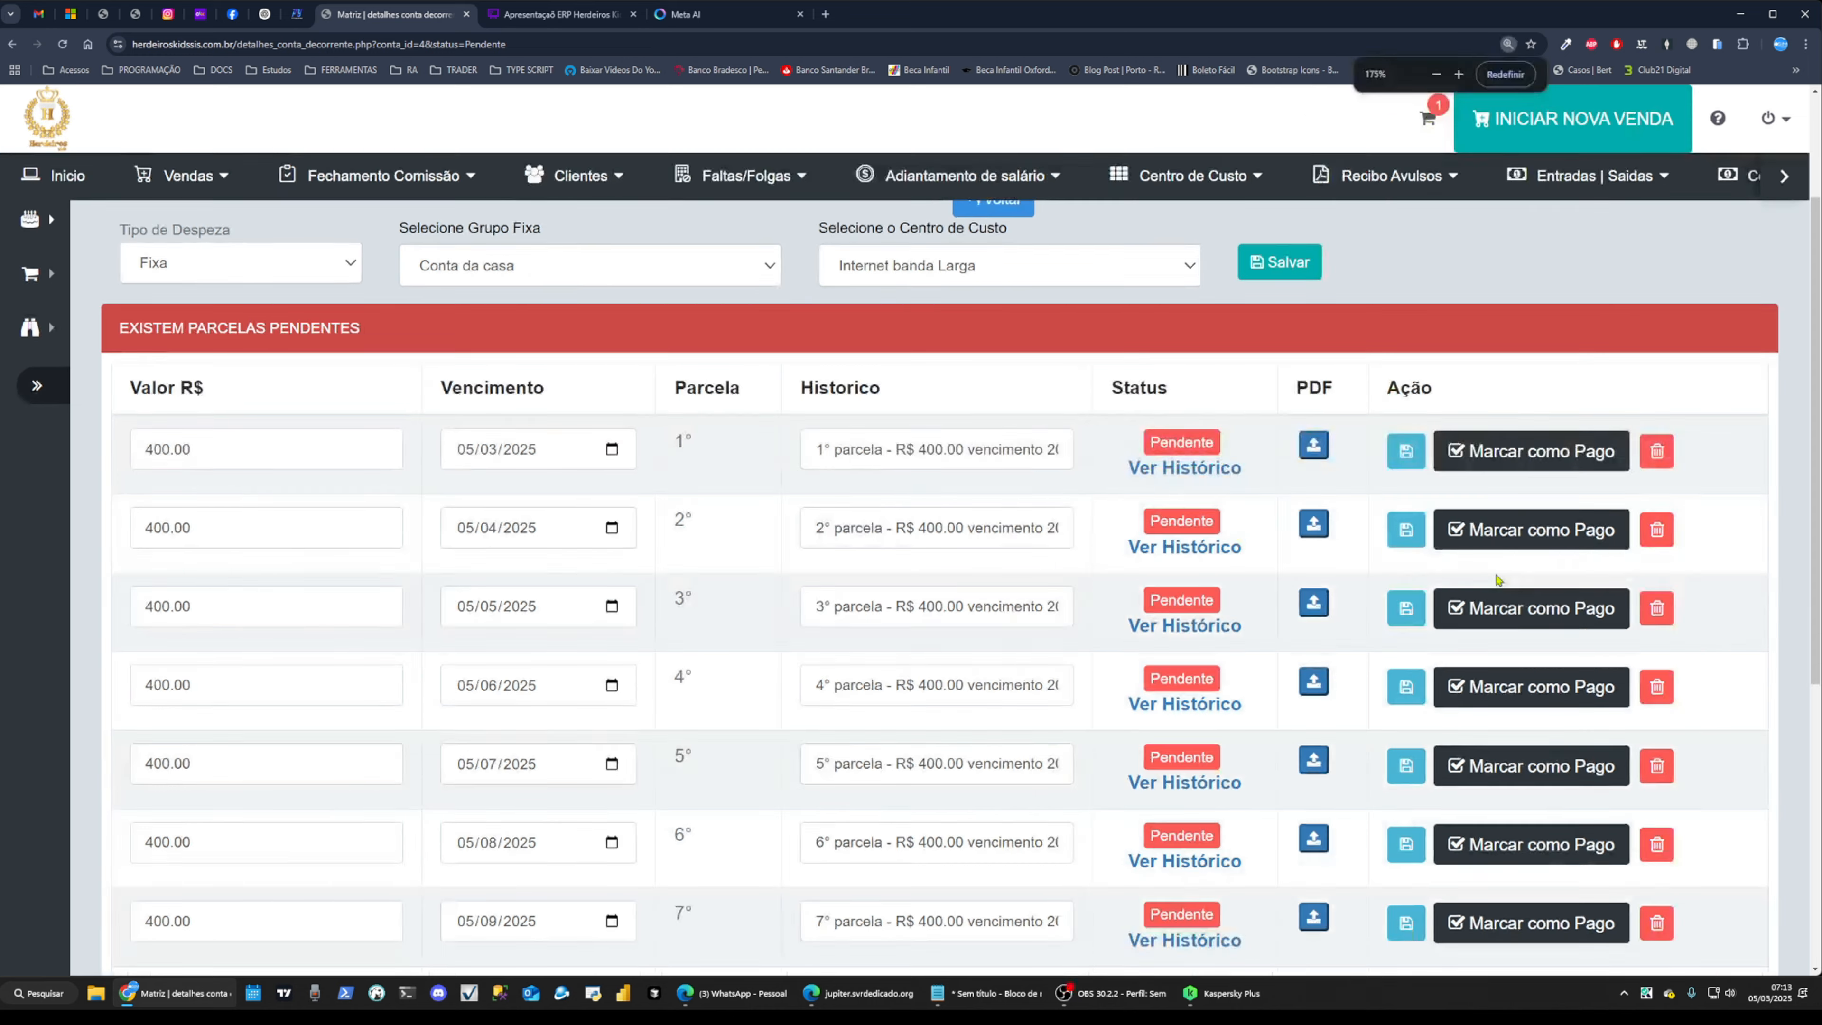
left_click(1548, 467)
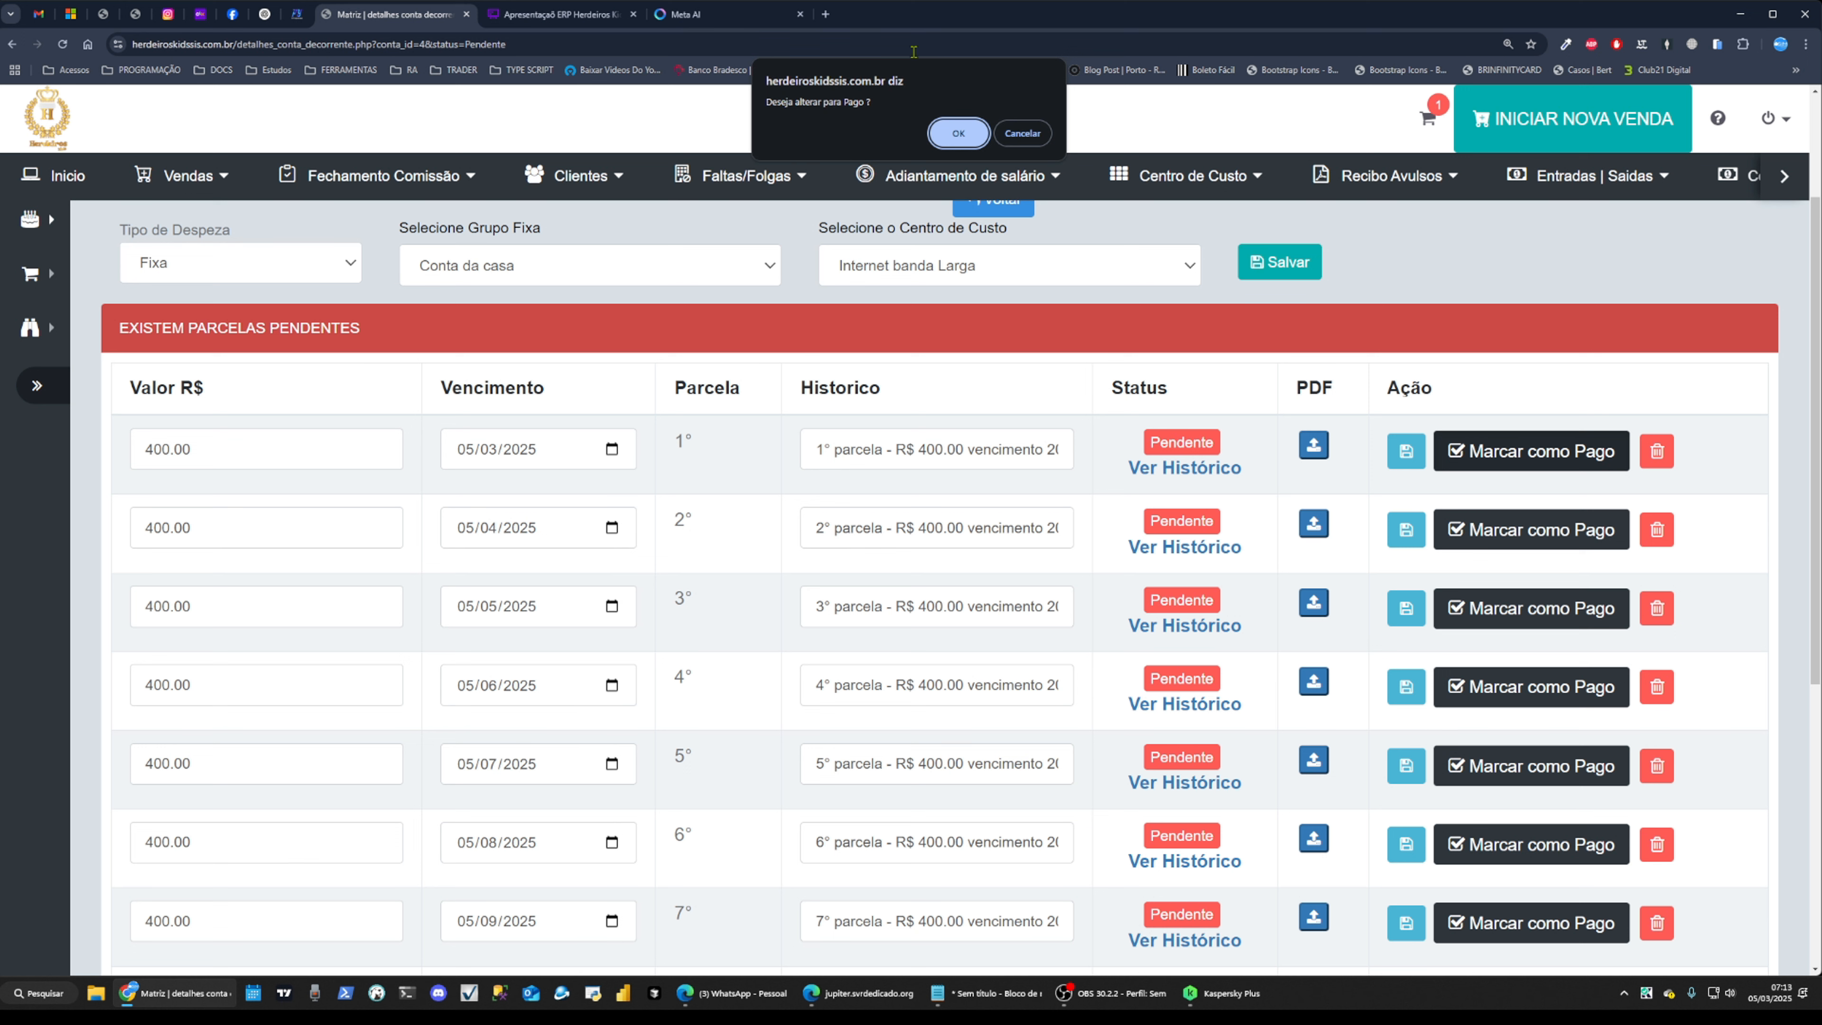
left_click(950, 139)
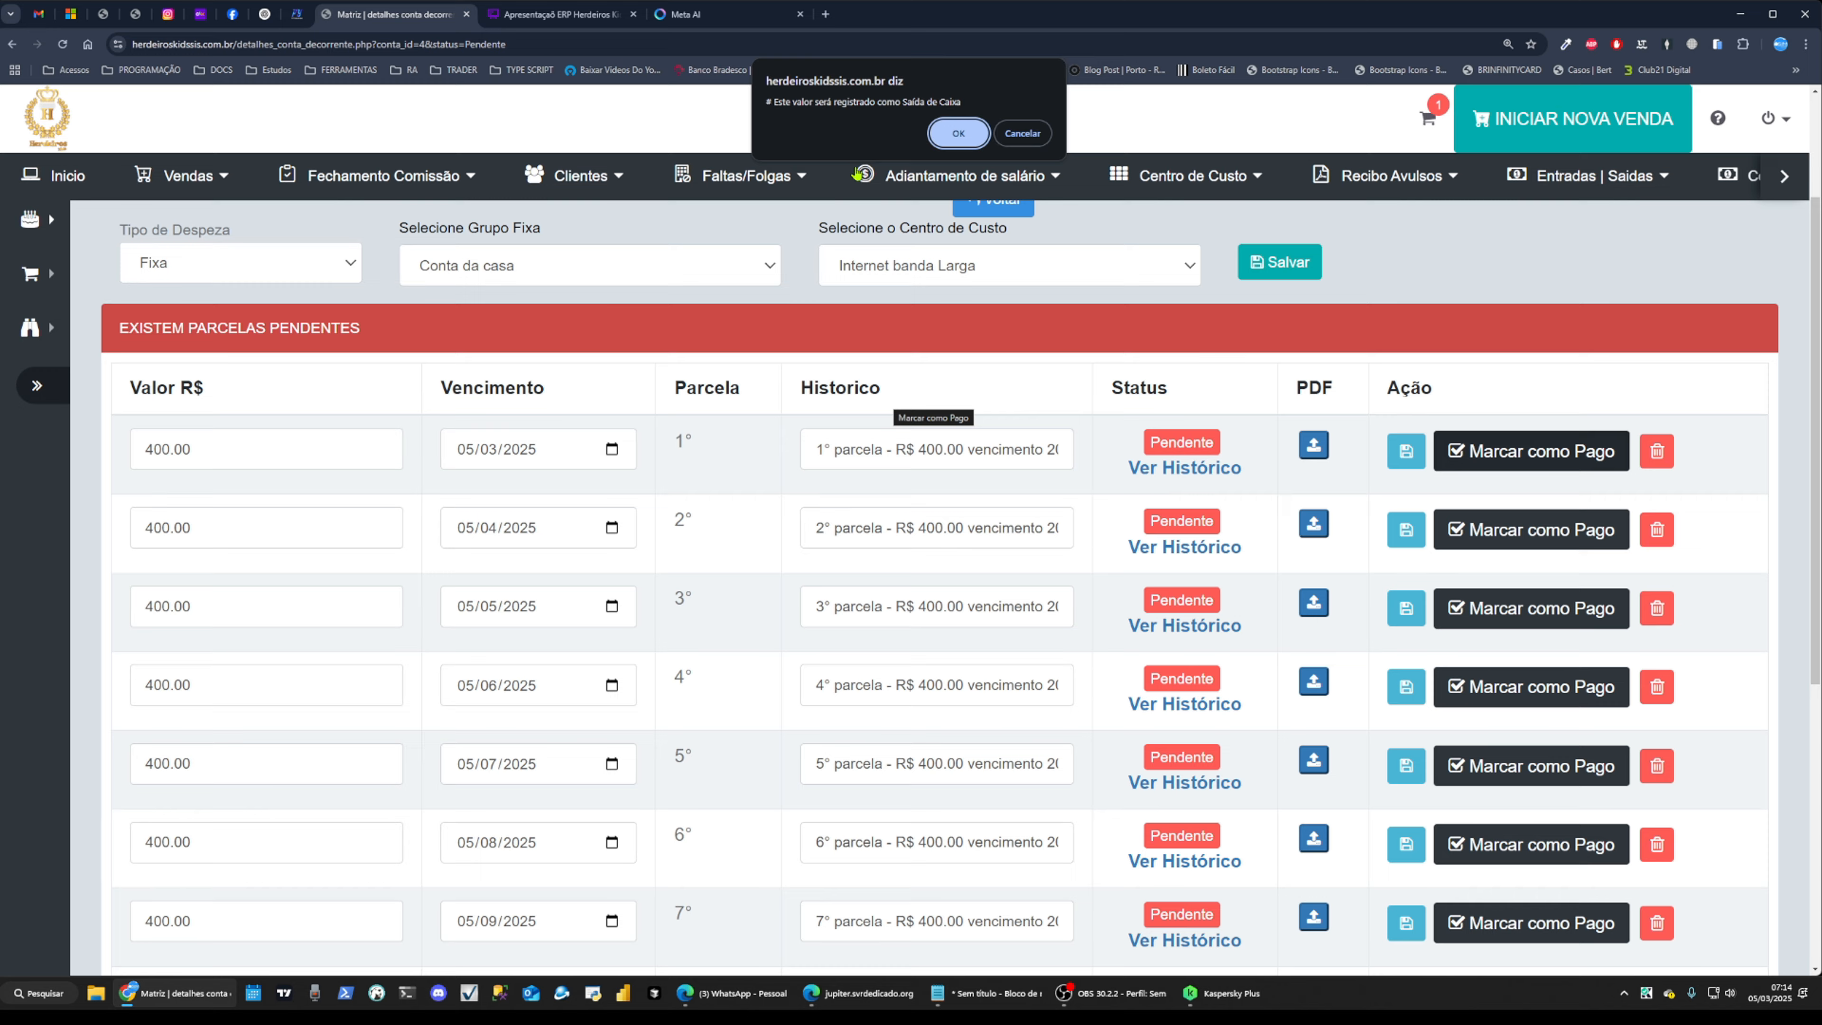
left_click(958, 133)
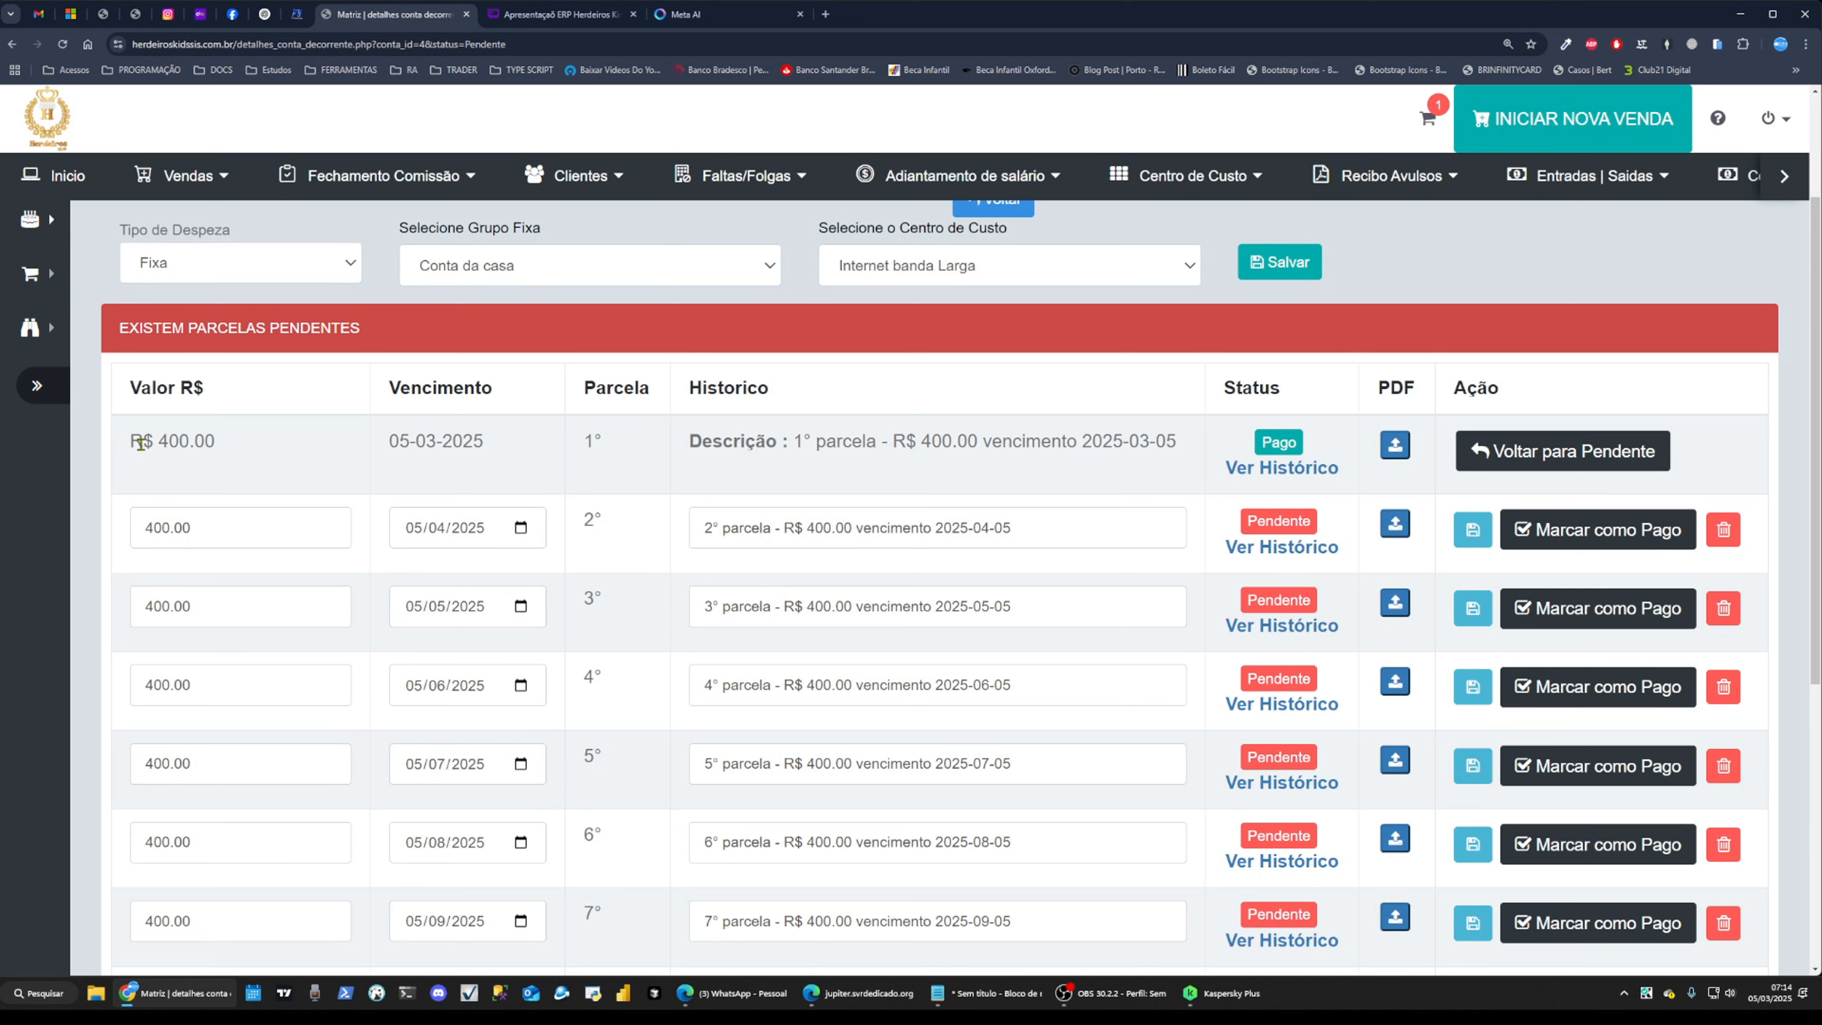
Examine the paid first installment's amount, due date, description and status
left_click_drag(118, 451, 239, 449)
left_click(486, 470)
left_click_drag(386, 444, 524, 445)
left_click_drag(734, 445, 1185, 452)
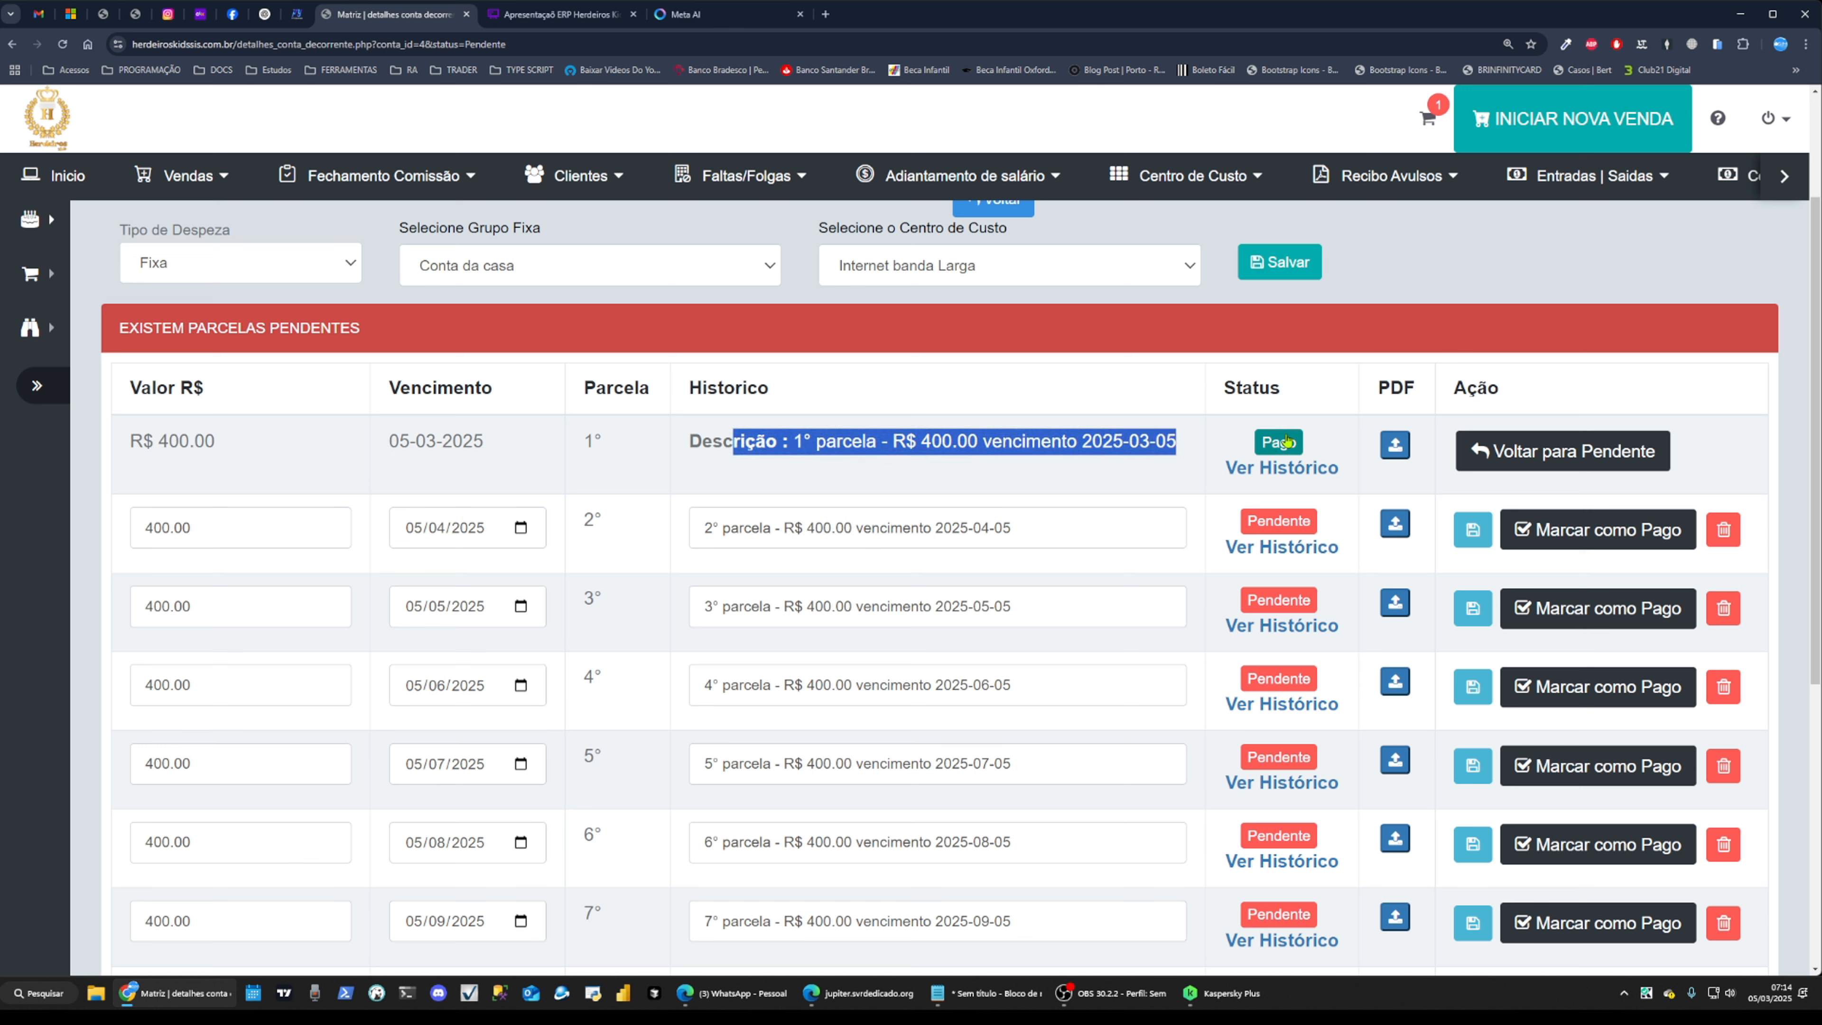
left_click(1350, 435)
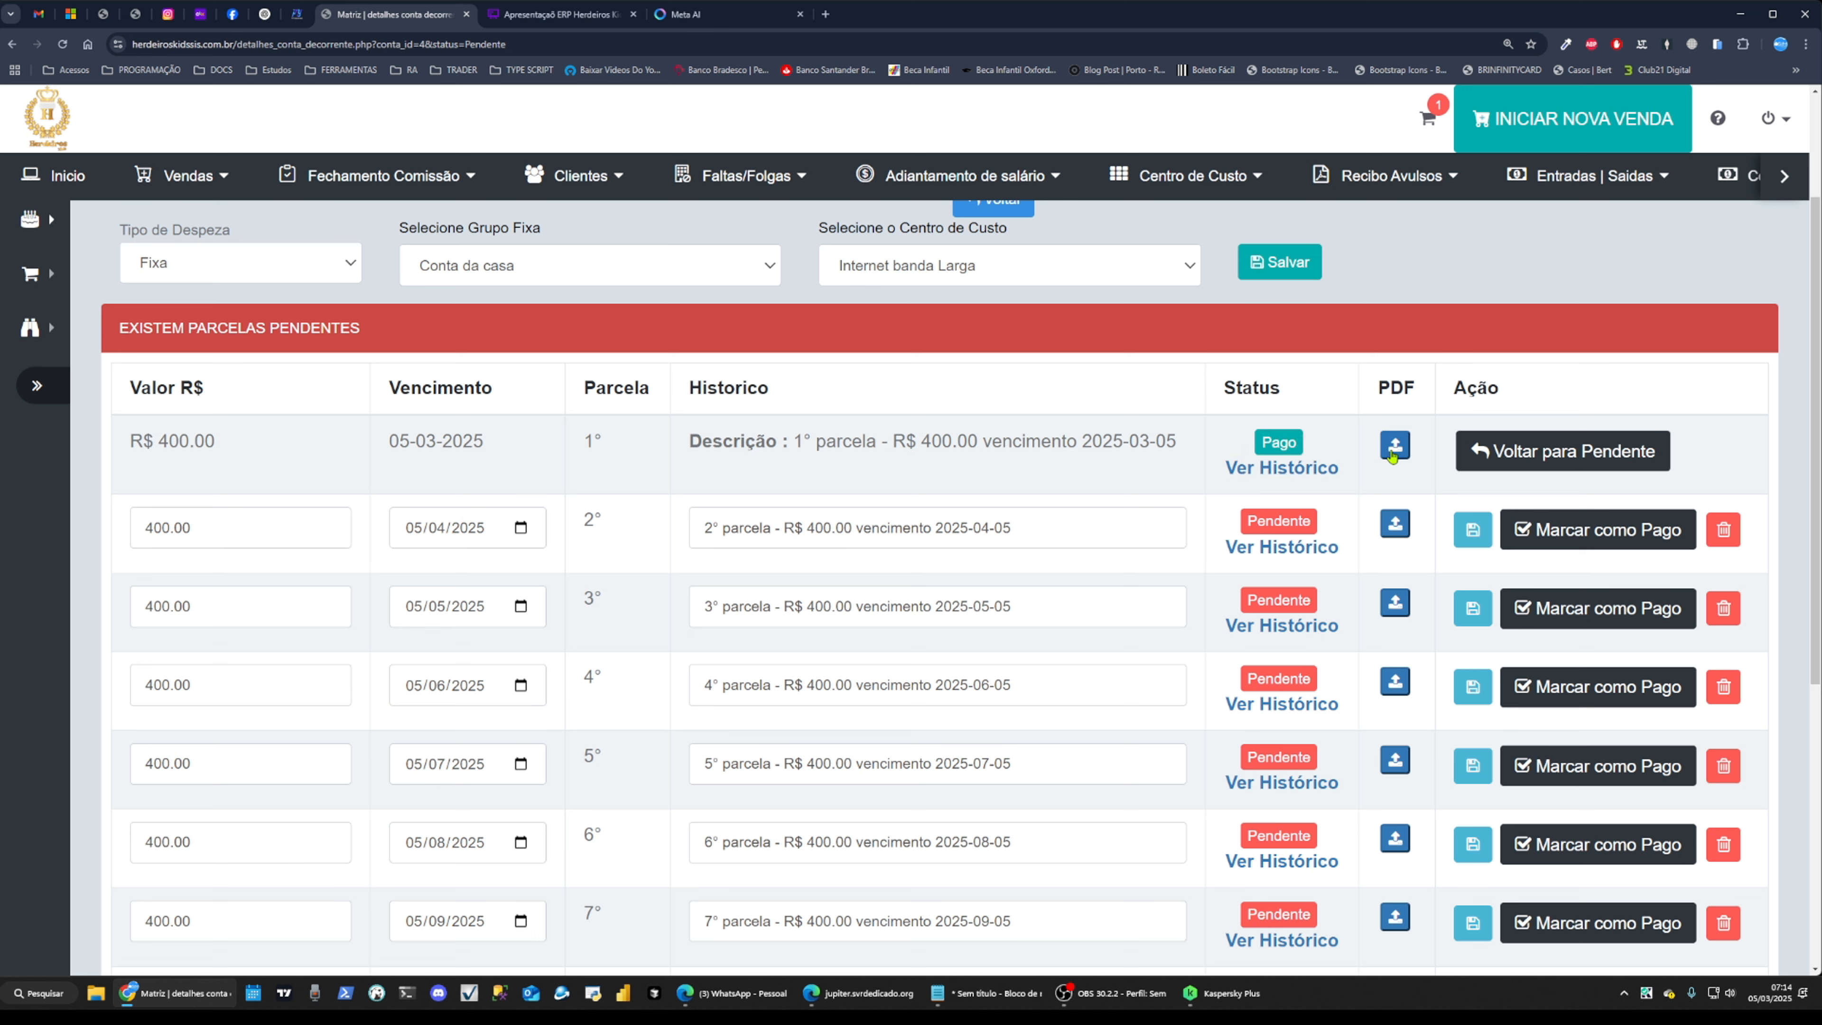
left_click_drag(111, 454, 920, 459)
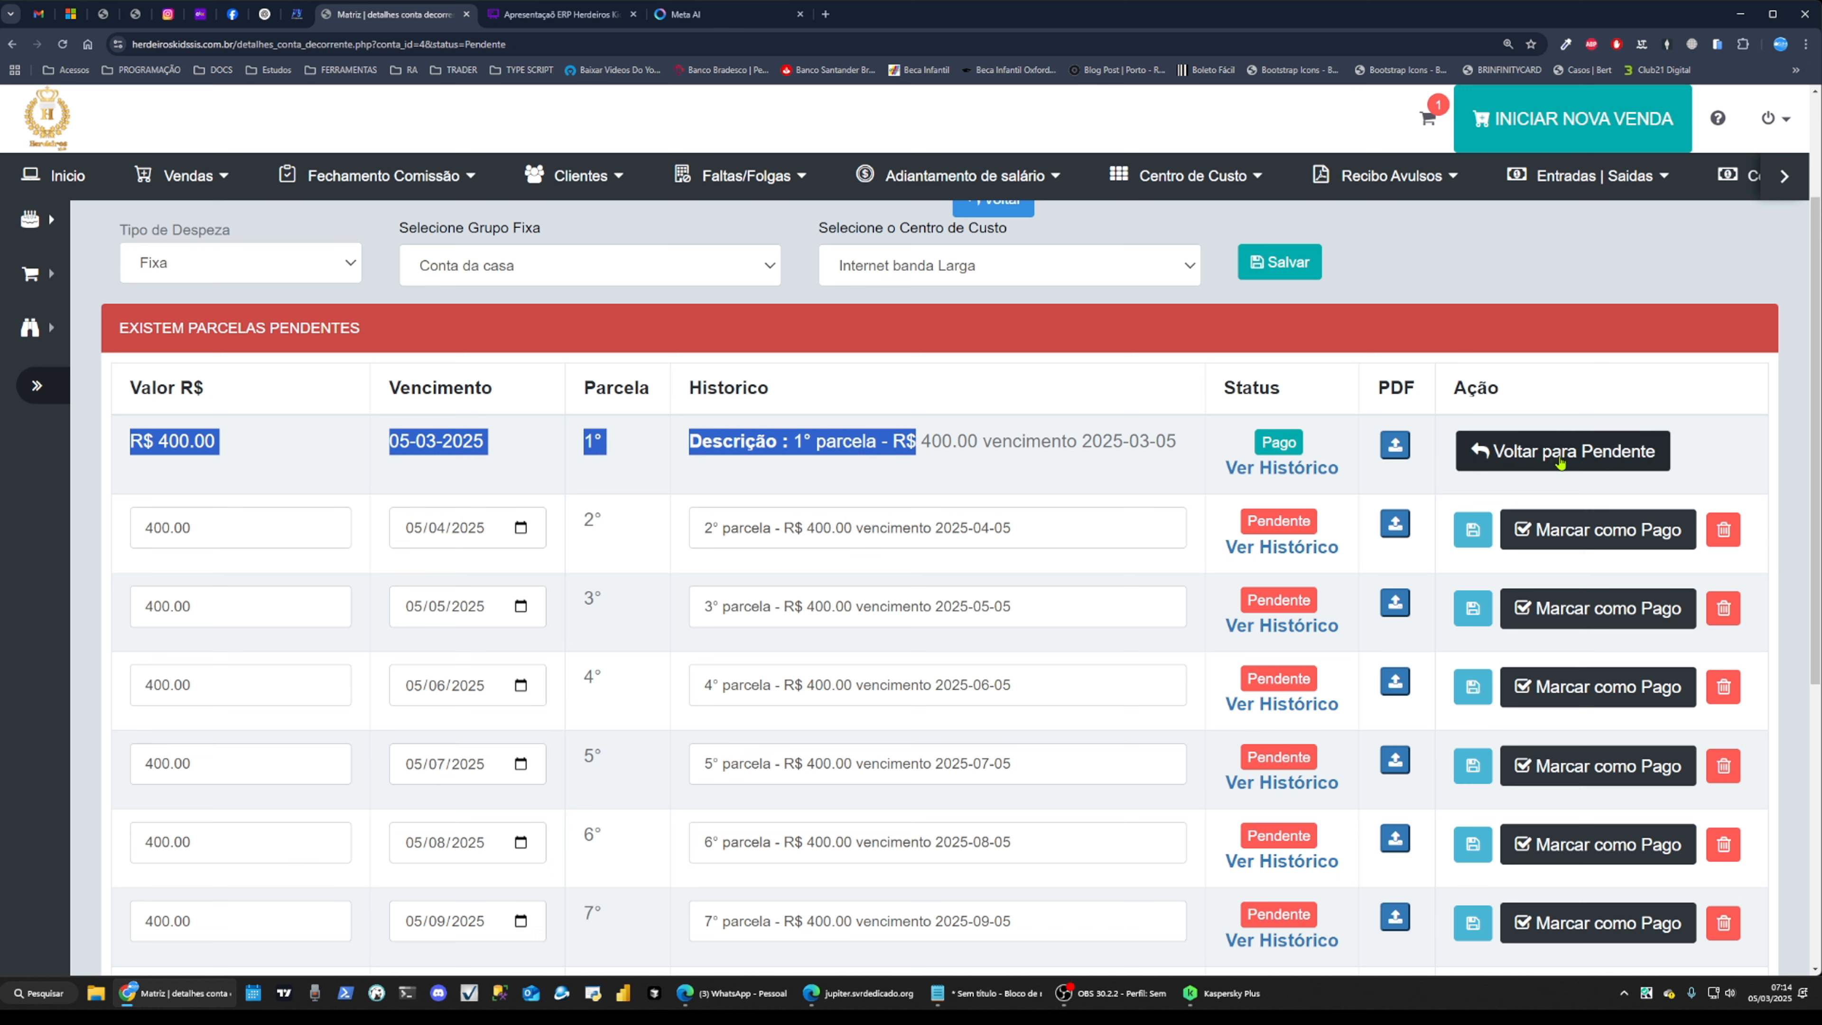
View the change history of the paid first installment and close it
left_click(1754, 470)
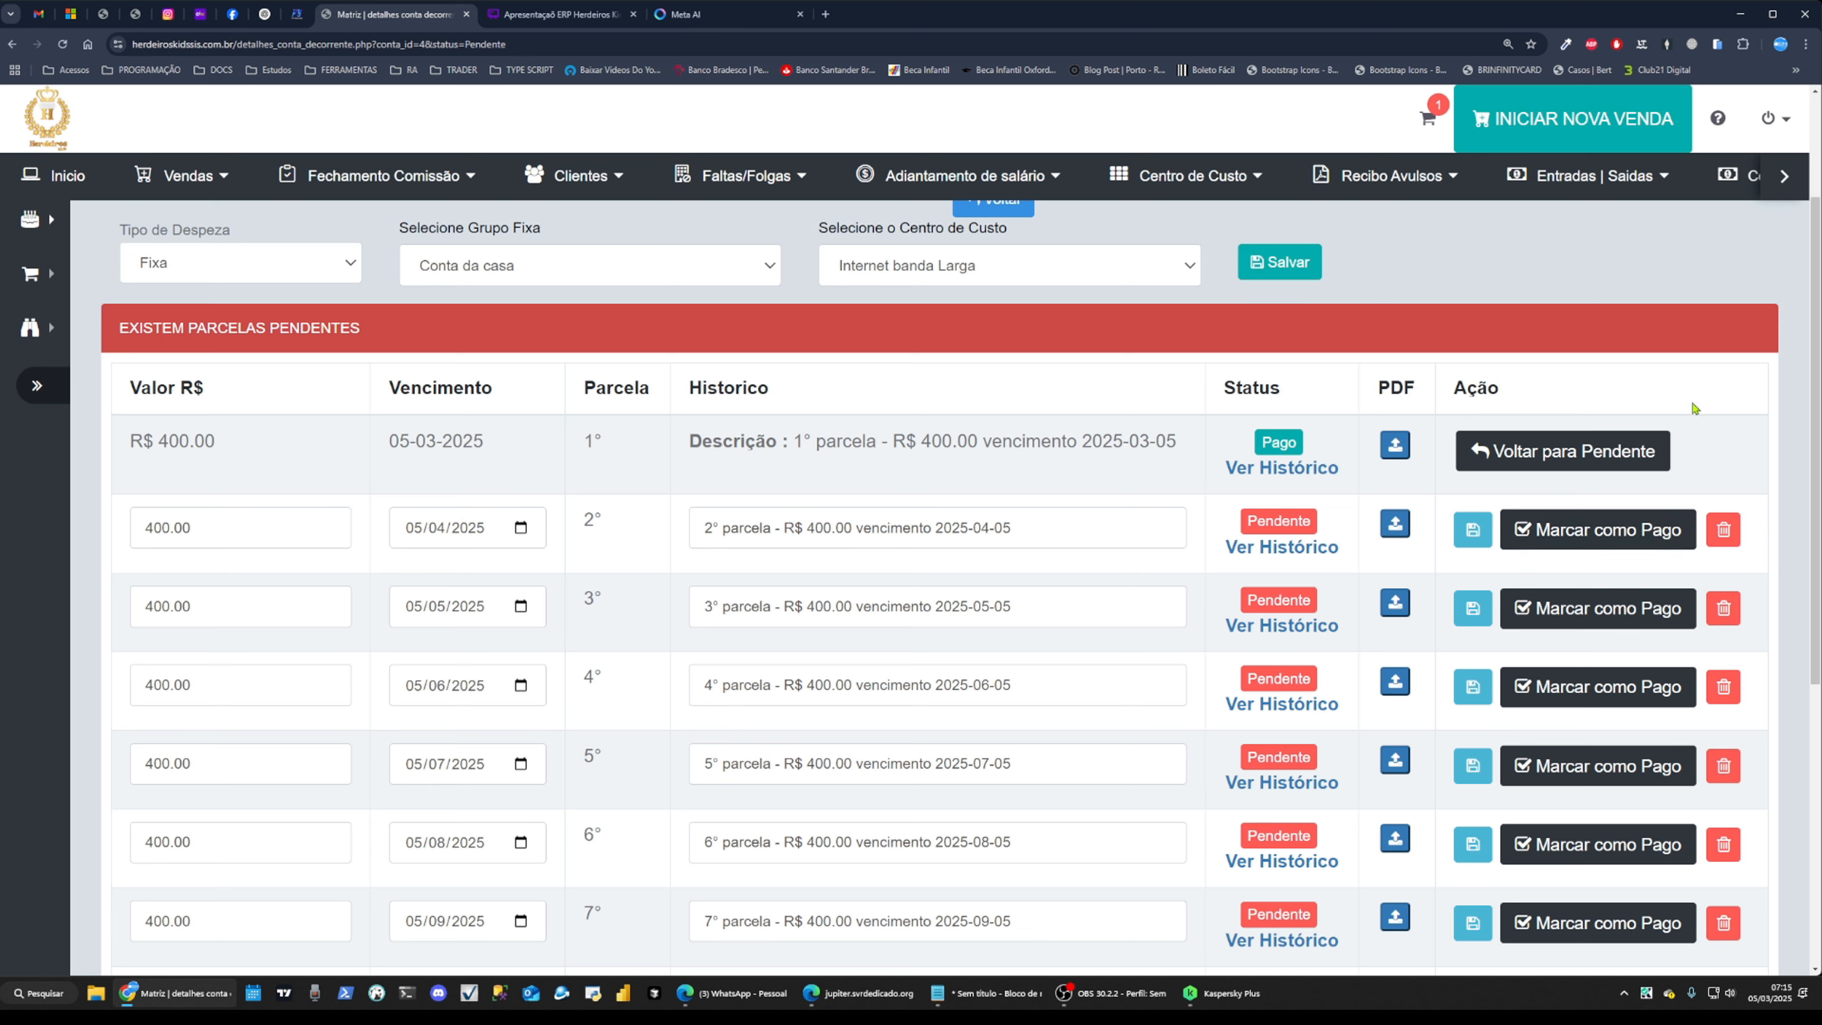
left_click(1288, 469)
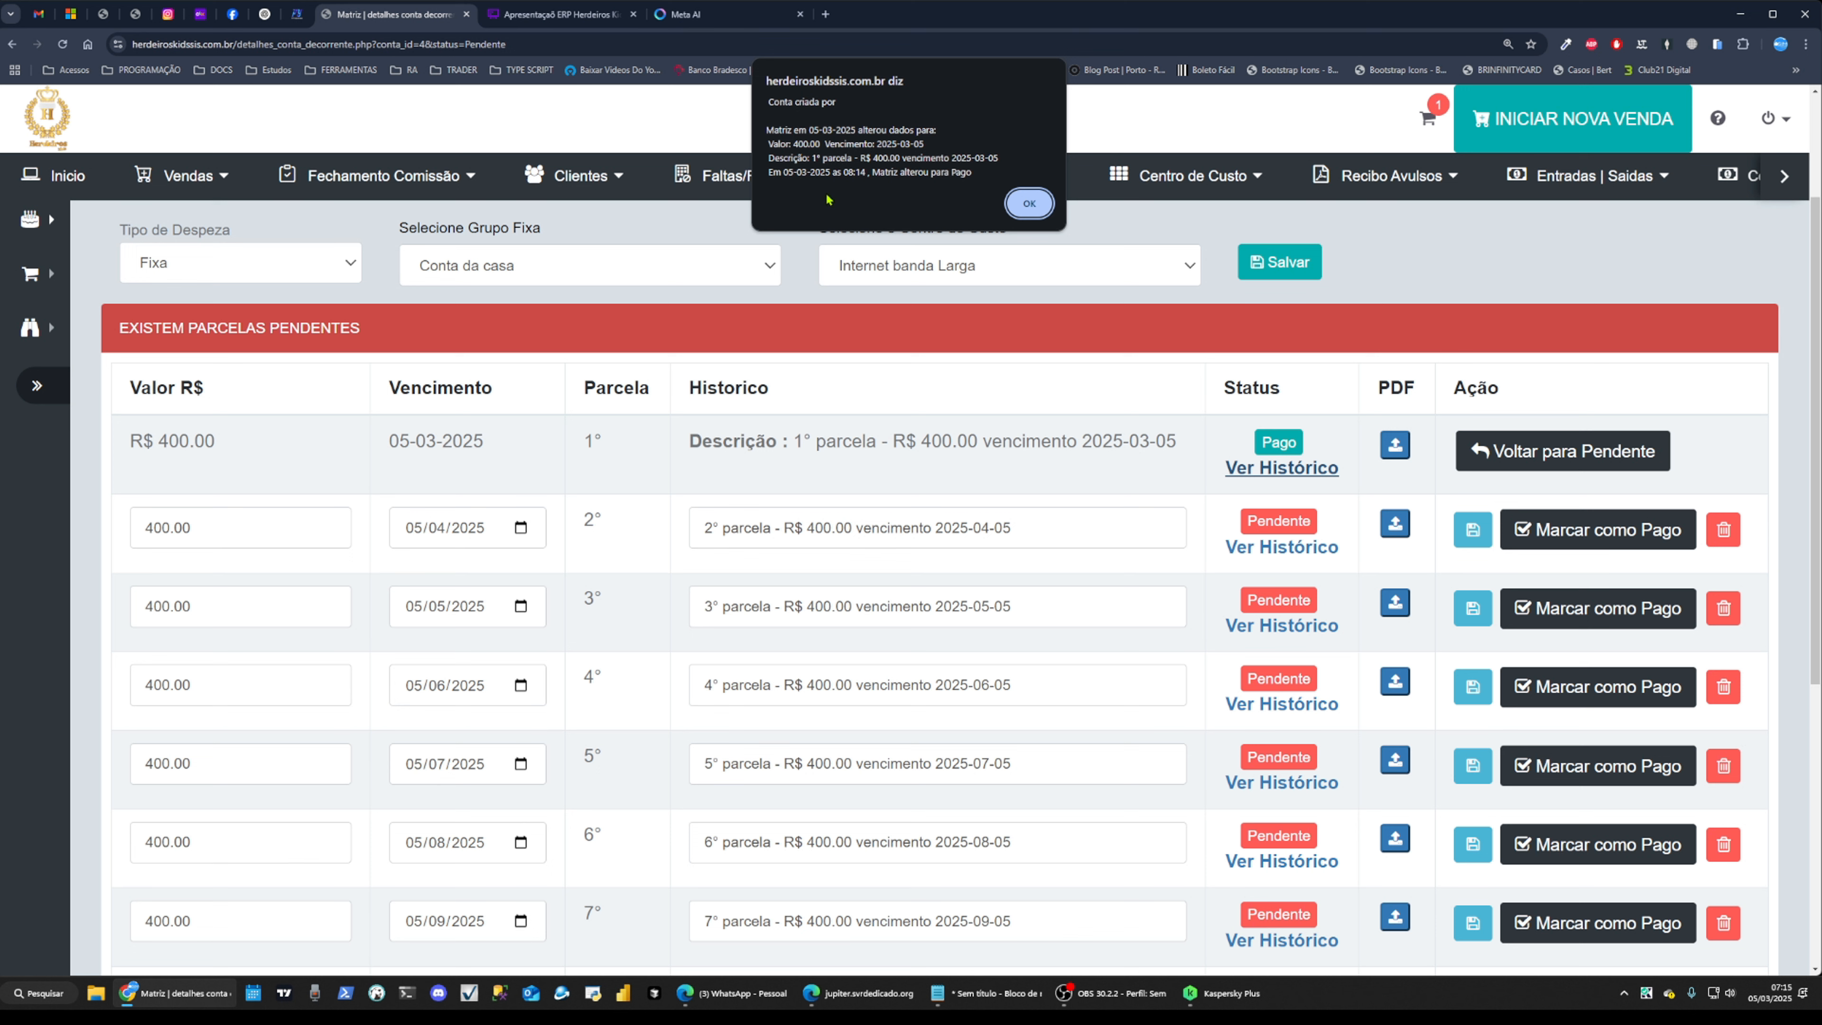
left_click(1037, 205)
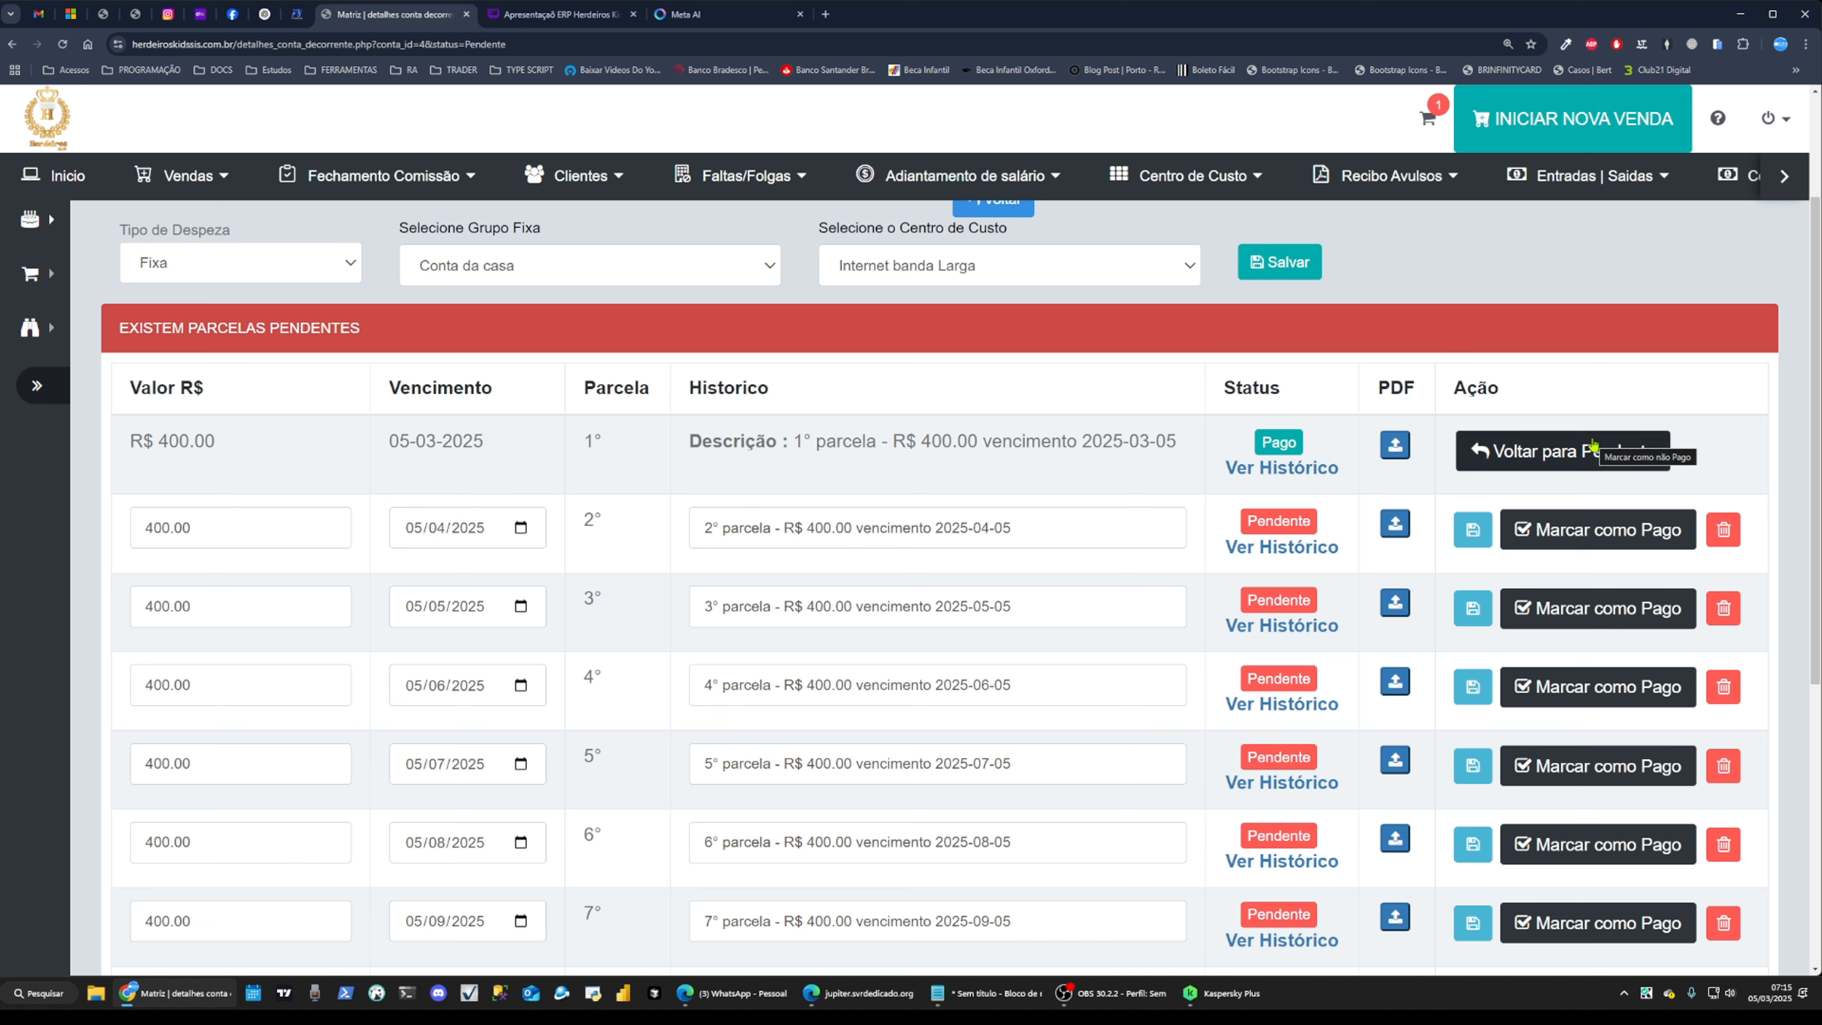
Open the Matriz cash outflow report and examine the first installment's description, type, group and amount
left_click(1586, 179)
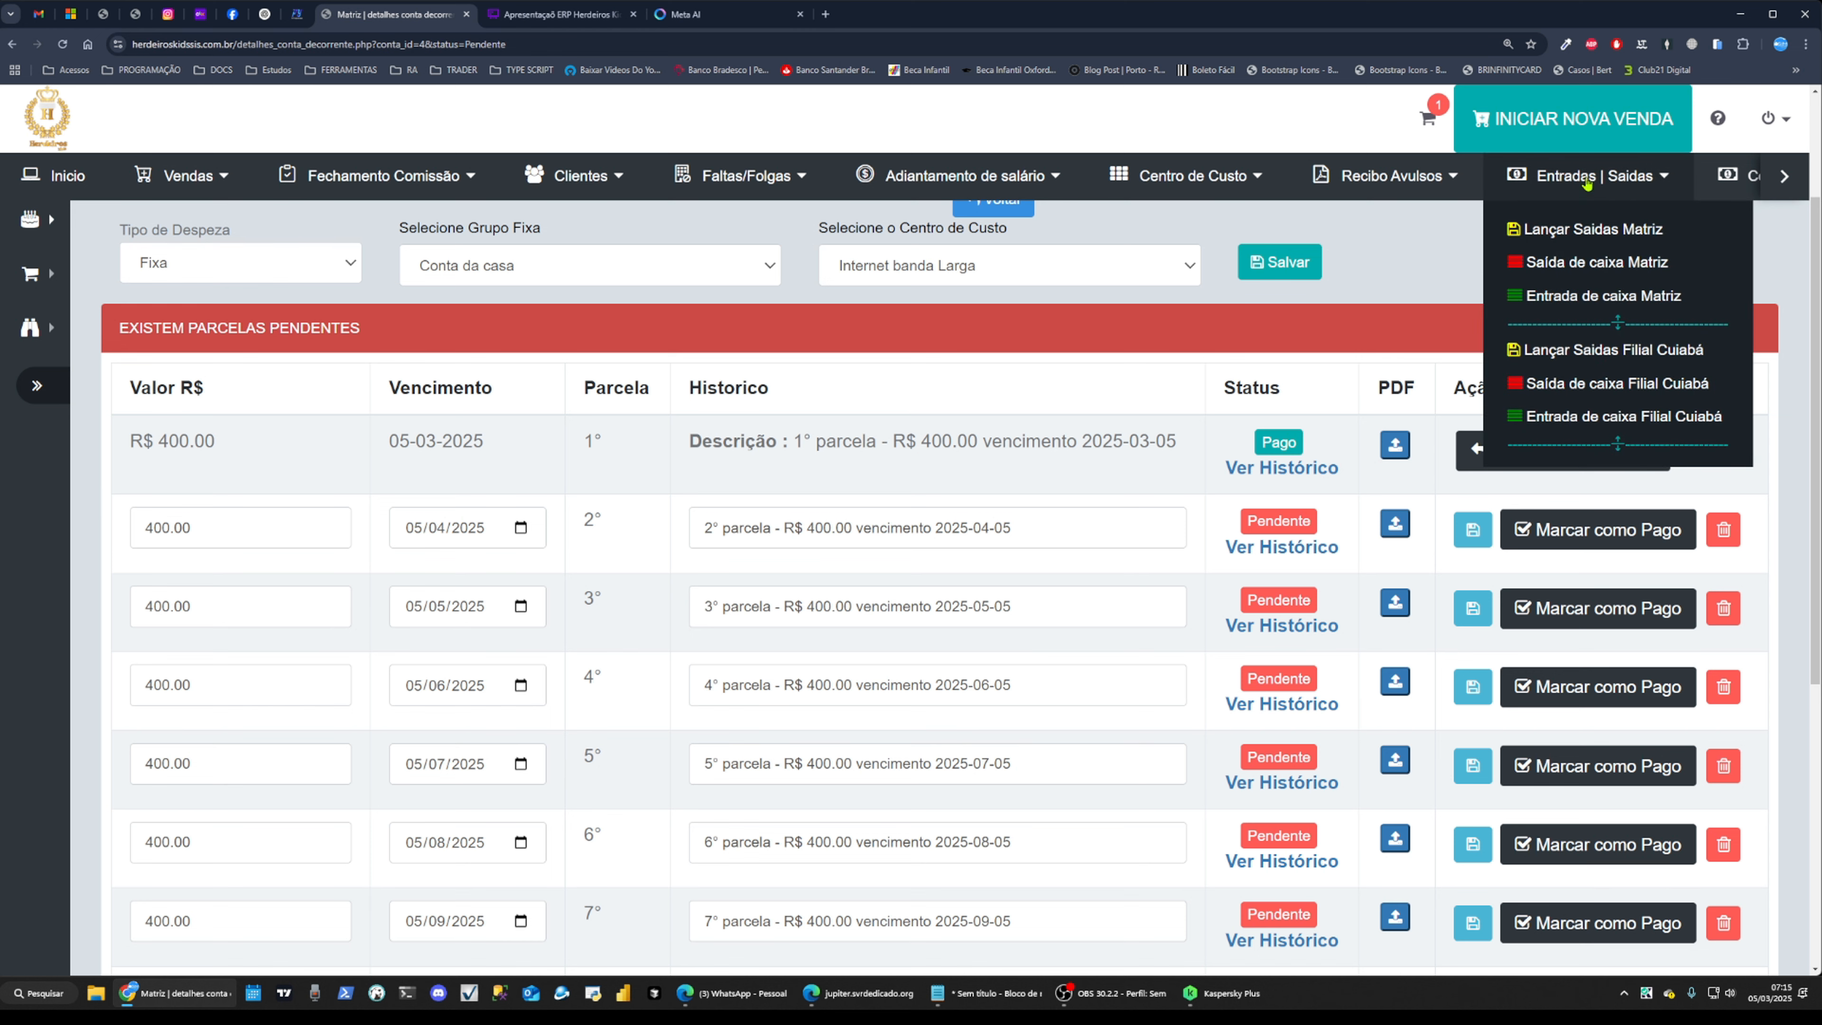
left_click(1574, 265)
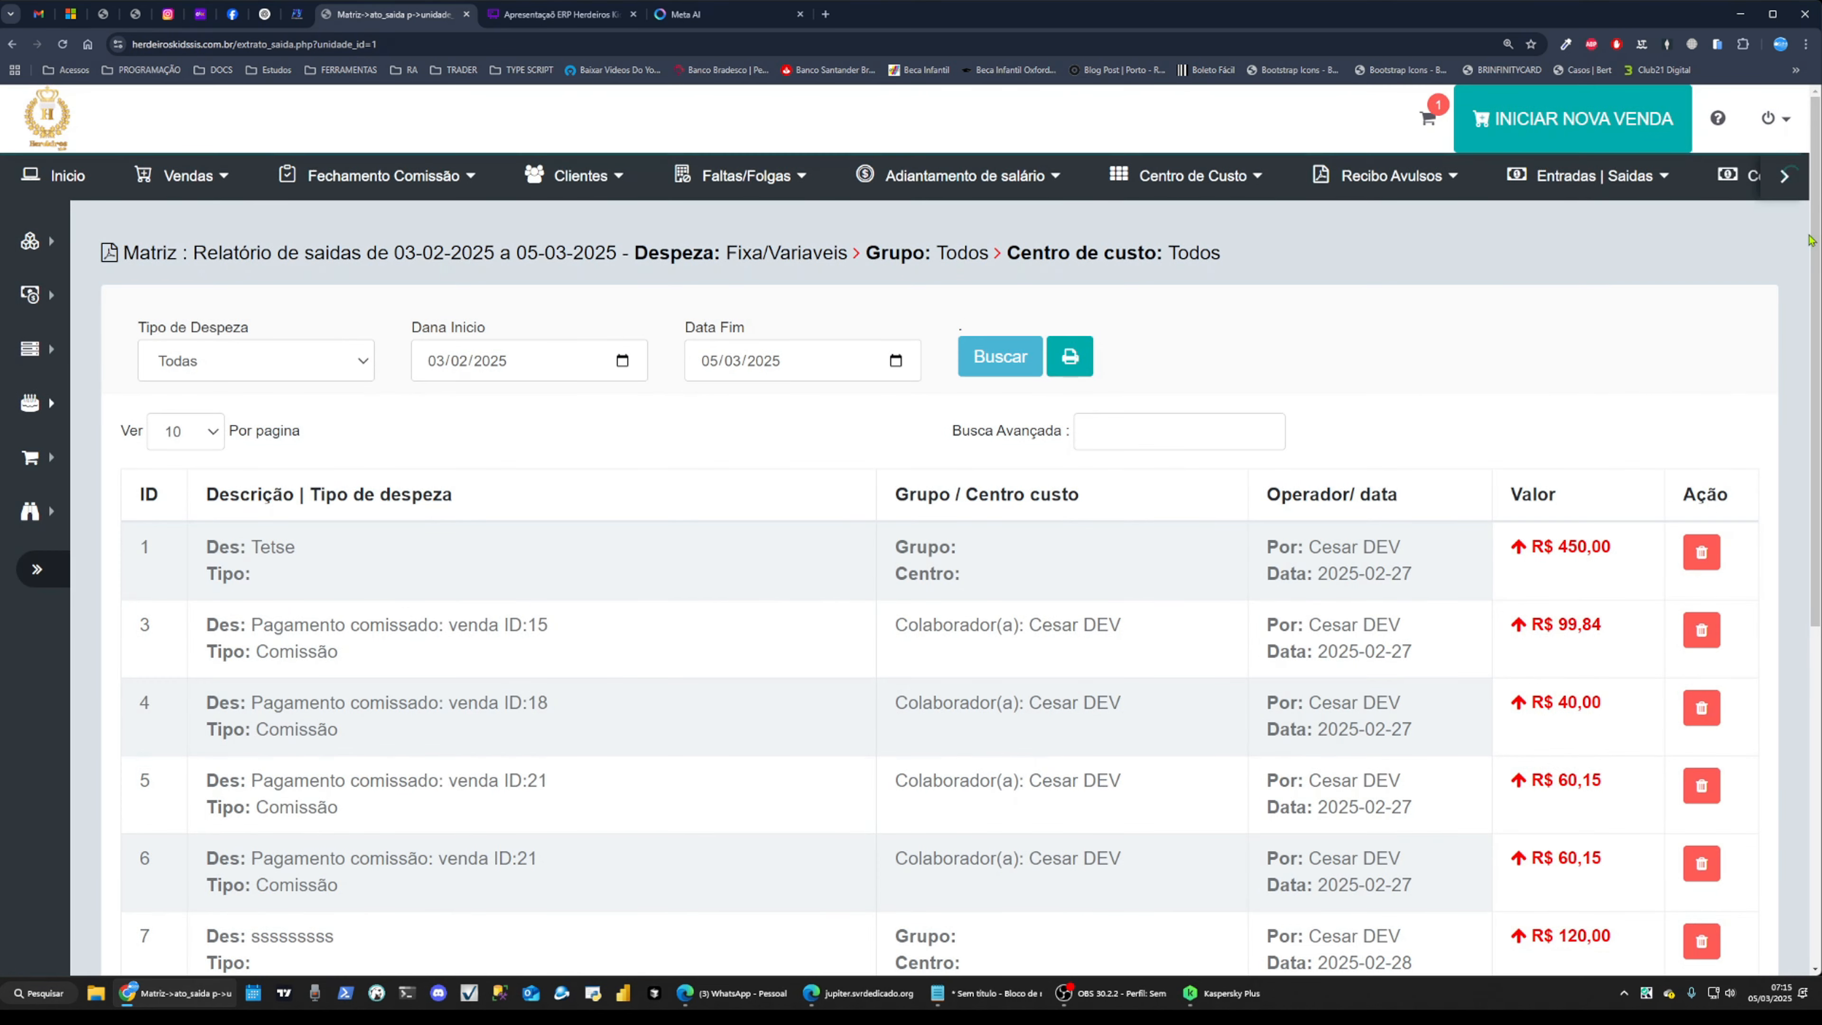
scroll(1809, 240, "down", 8)
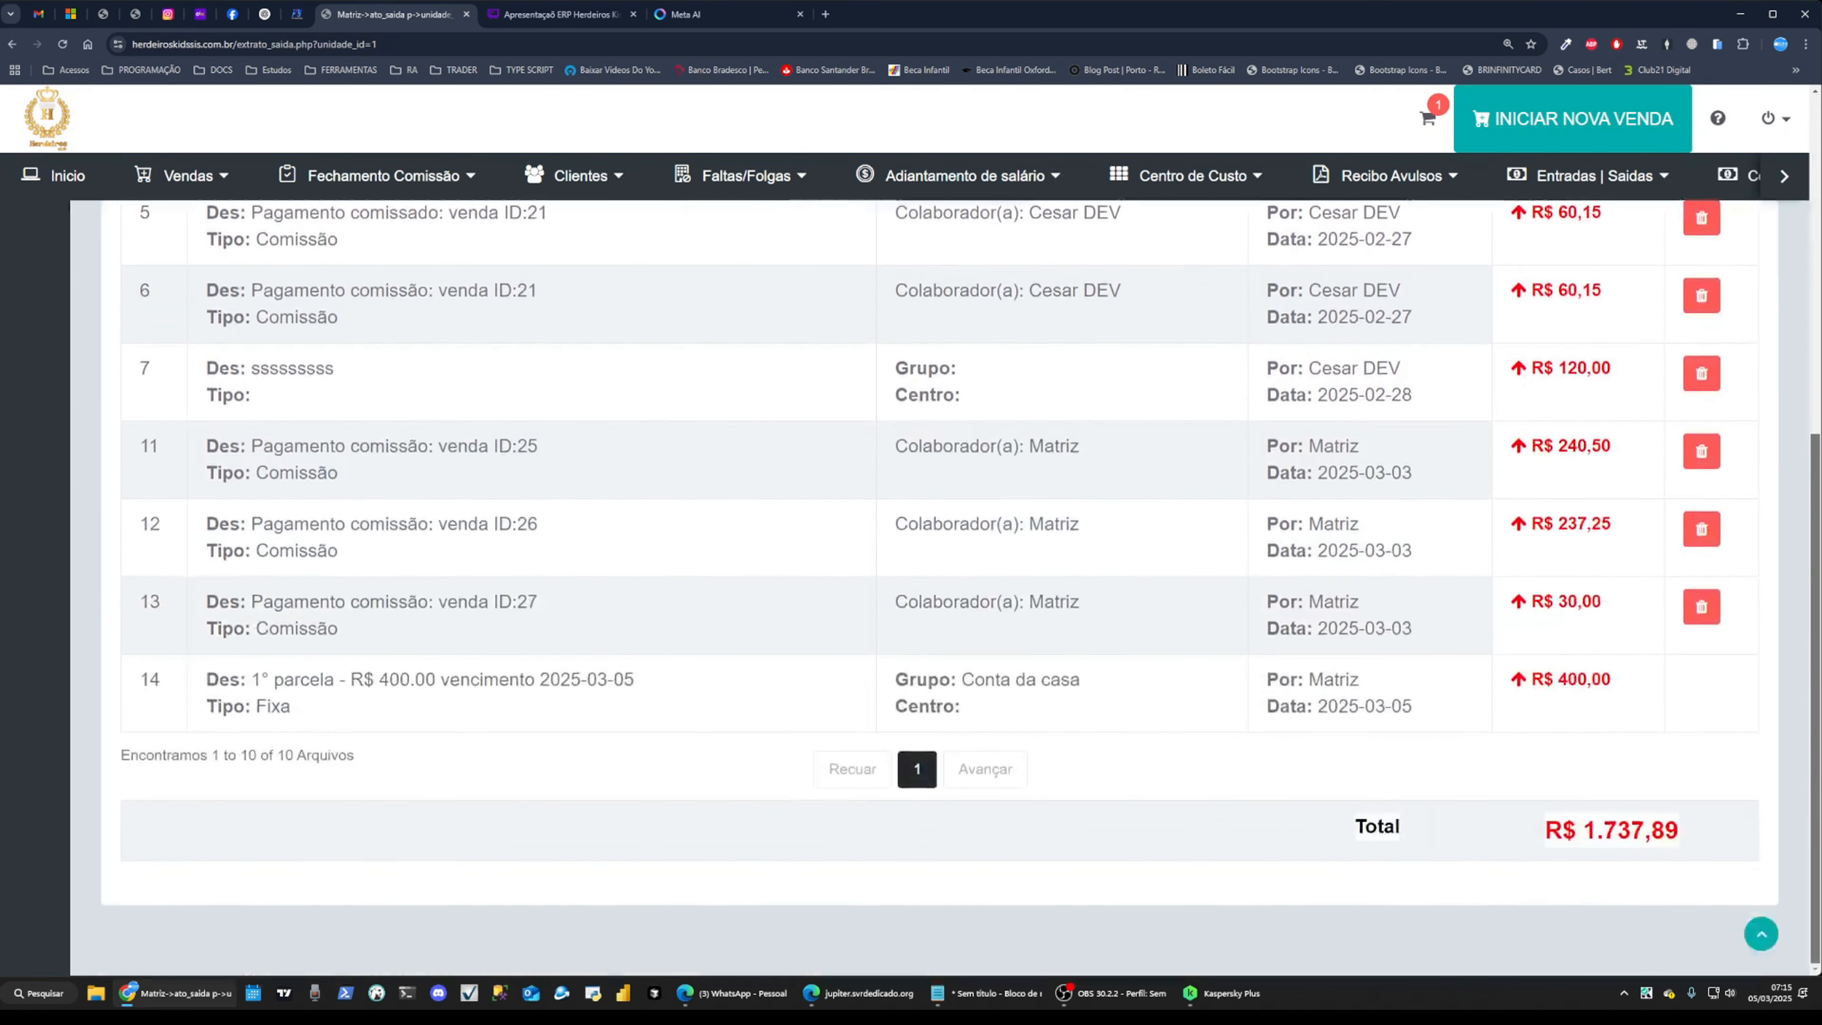
left_click_drag(1522, 686, 1620, 686)
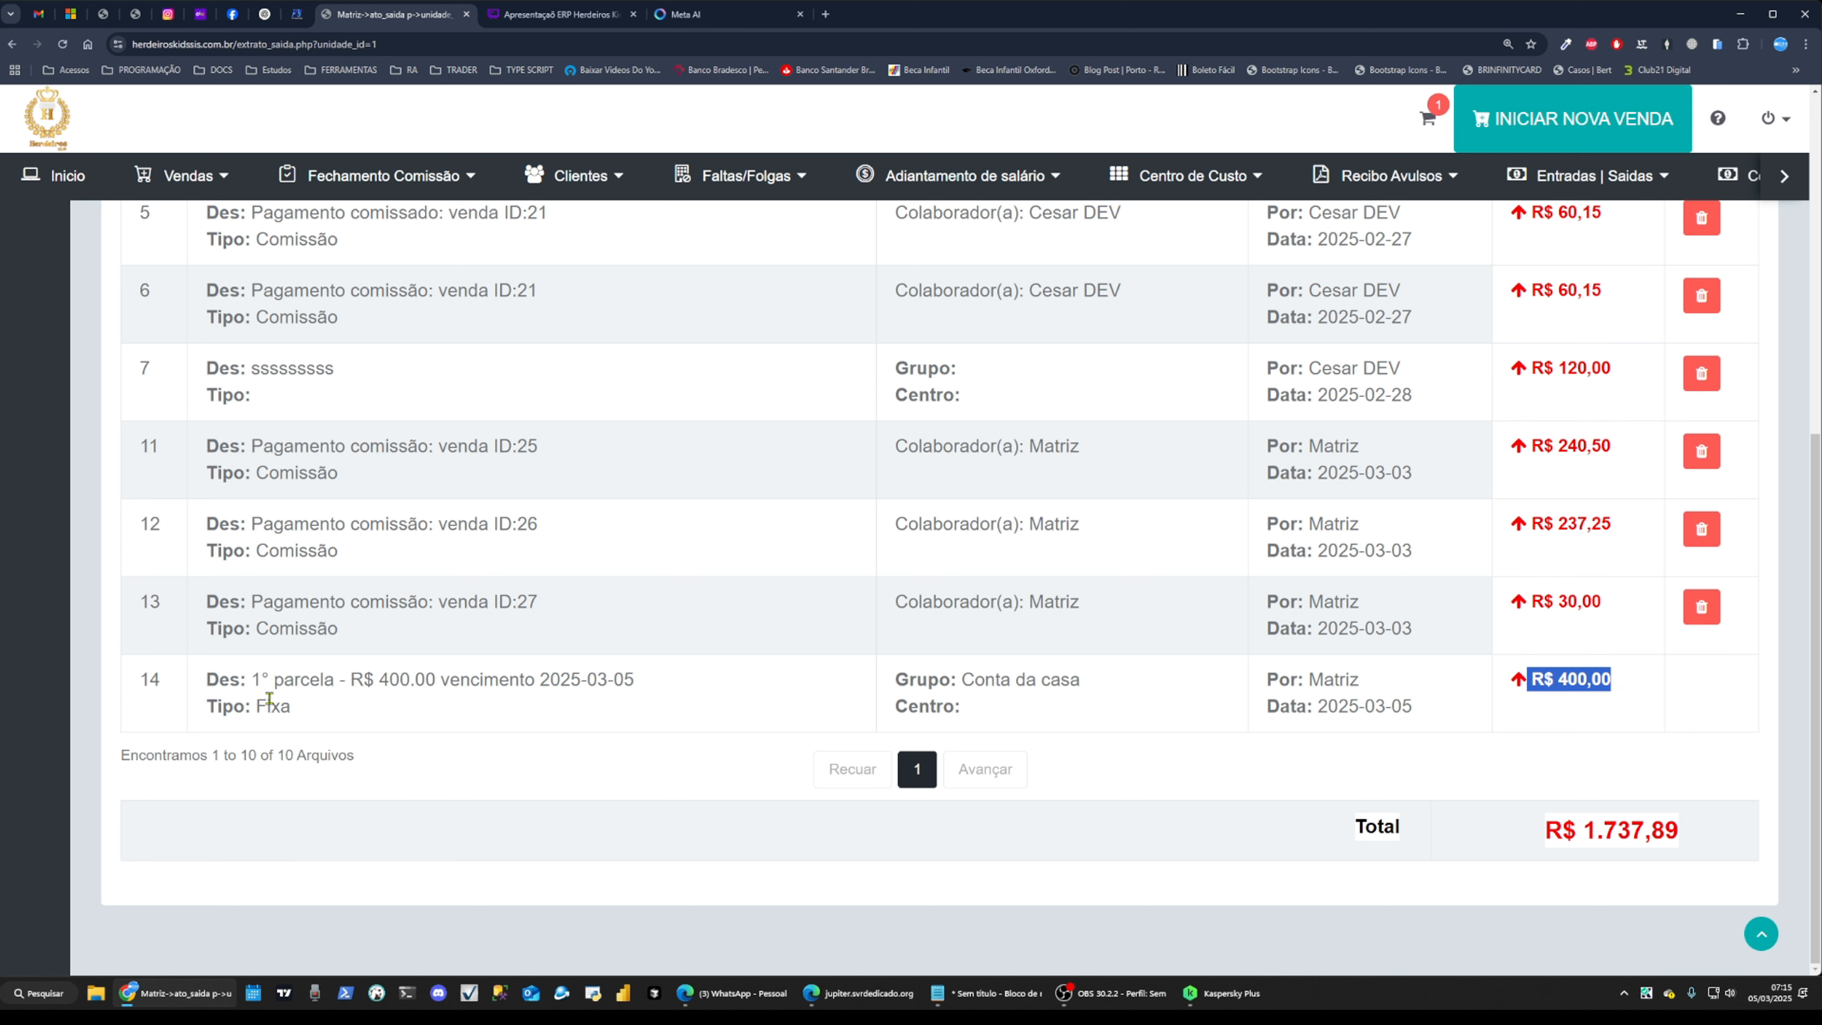
left_click_drag(252, 681, 663, 691)
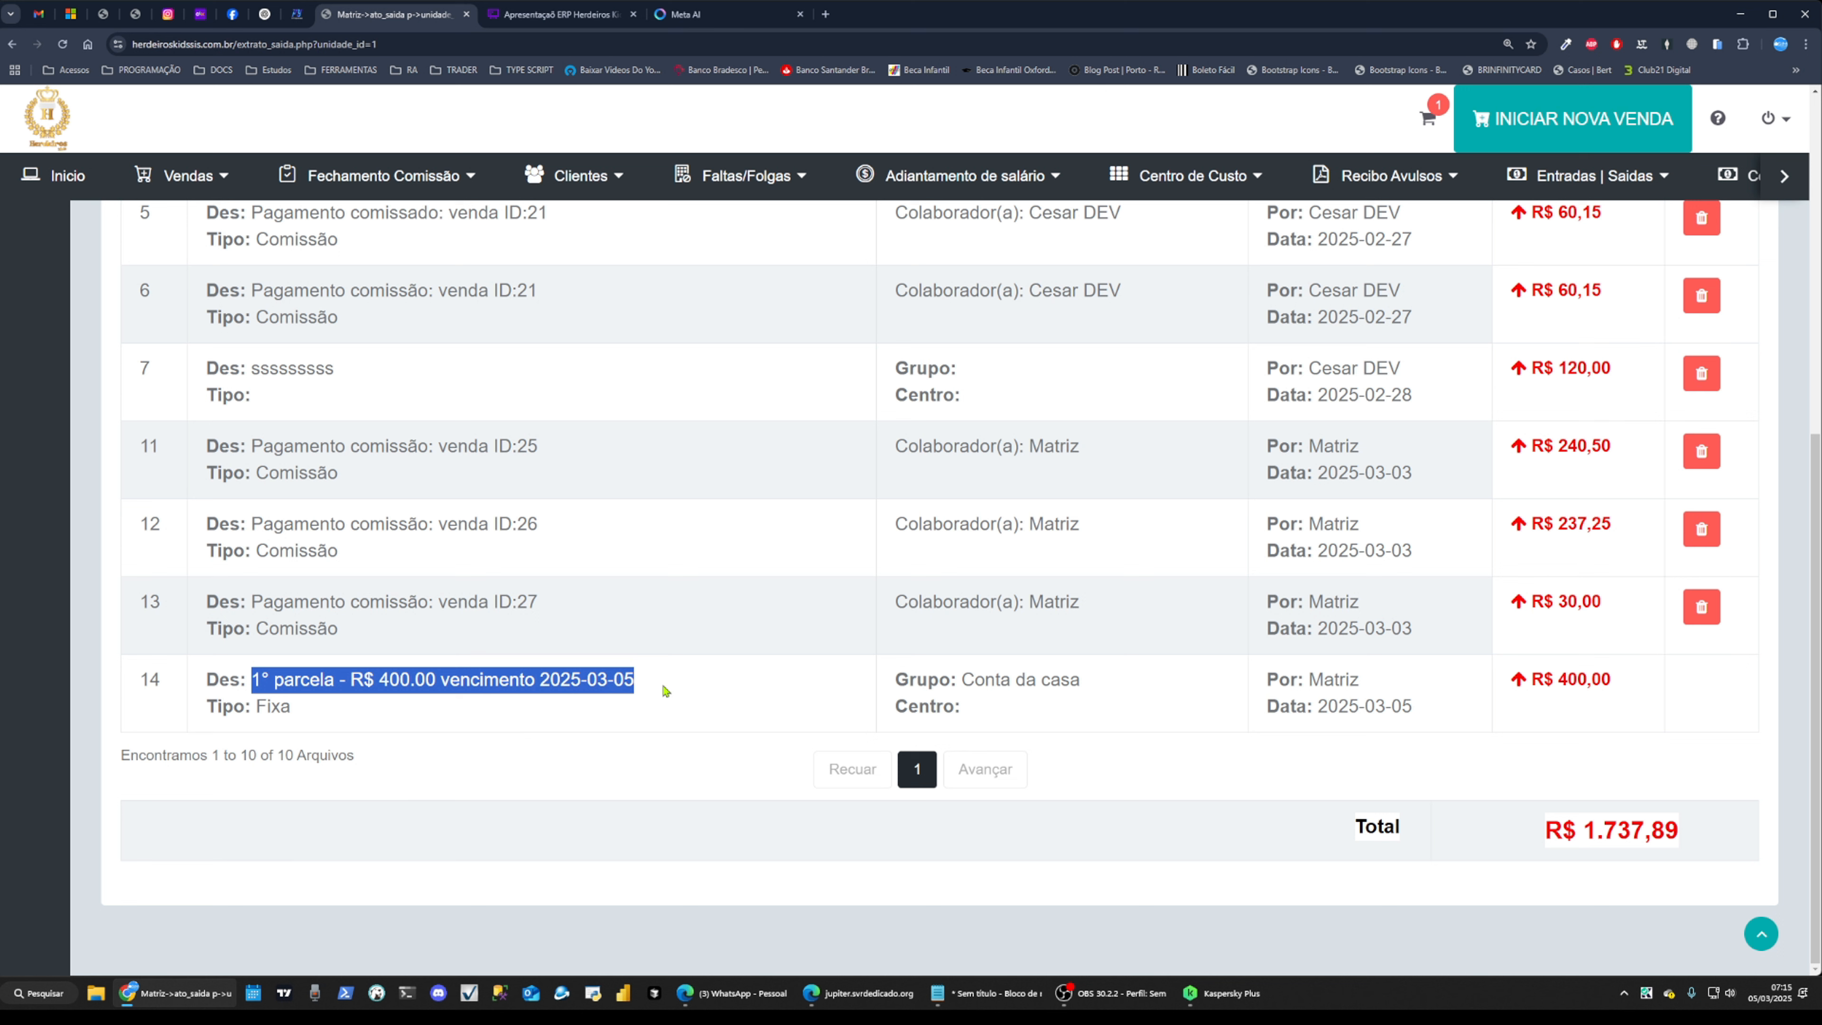
left_click_drag(206, 704, 302, 715)
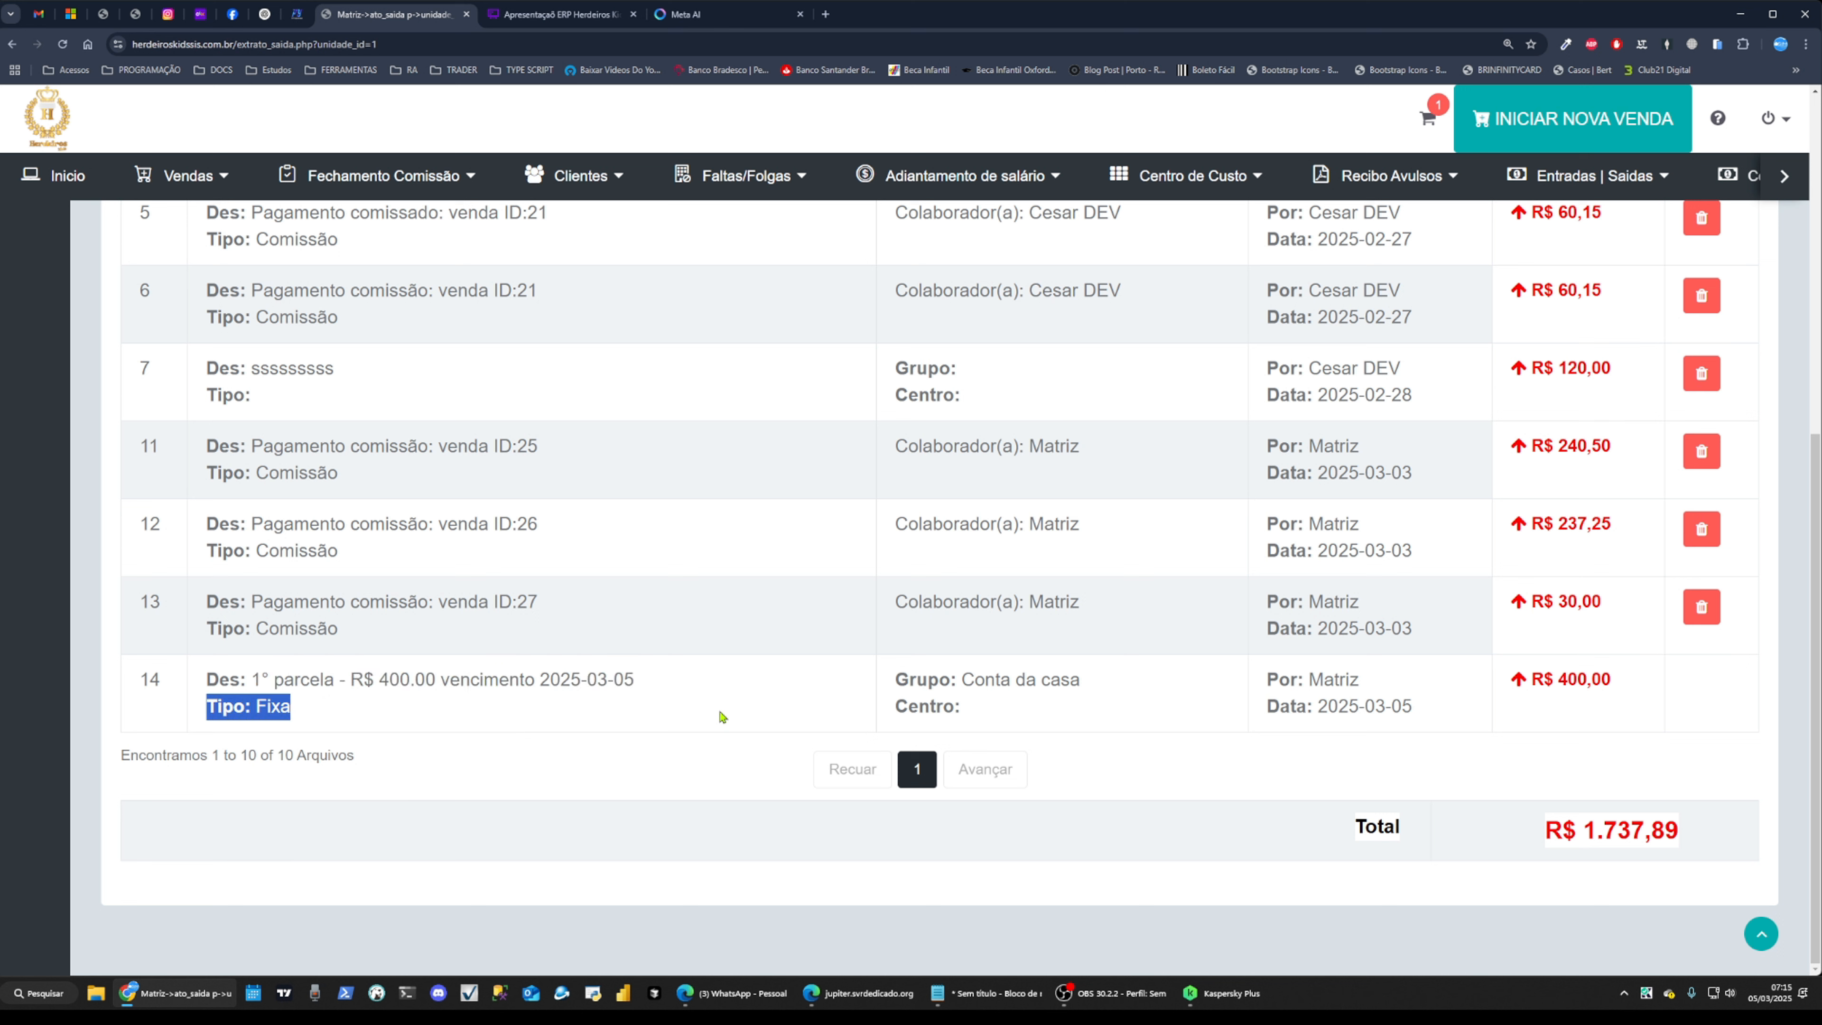
left_click_drag(962, 679, 1103, 688)
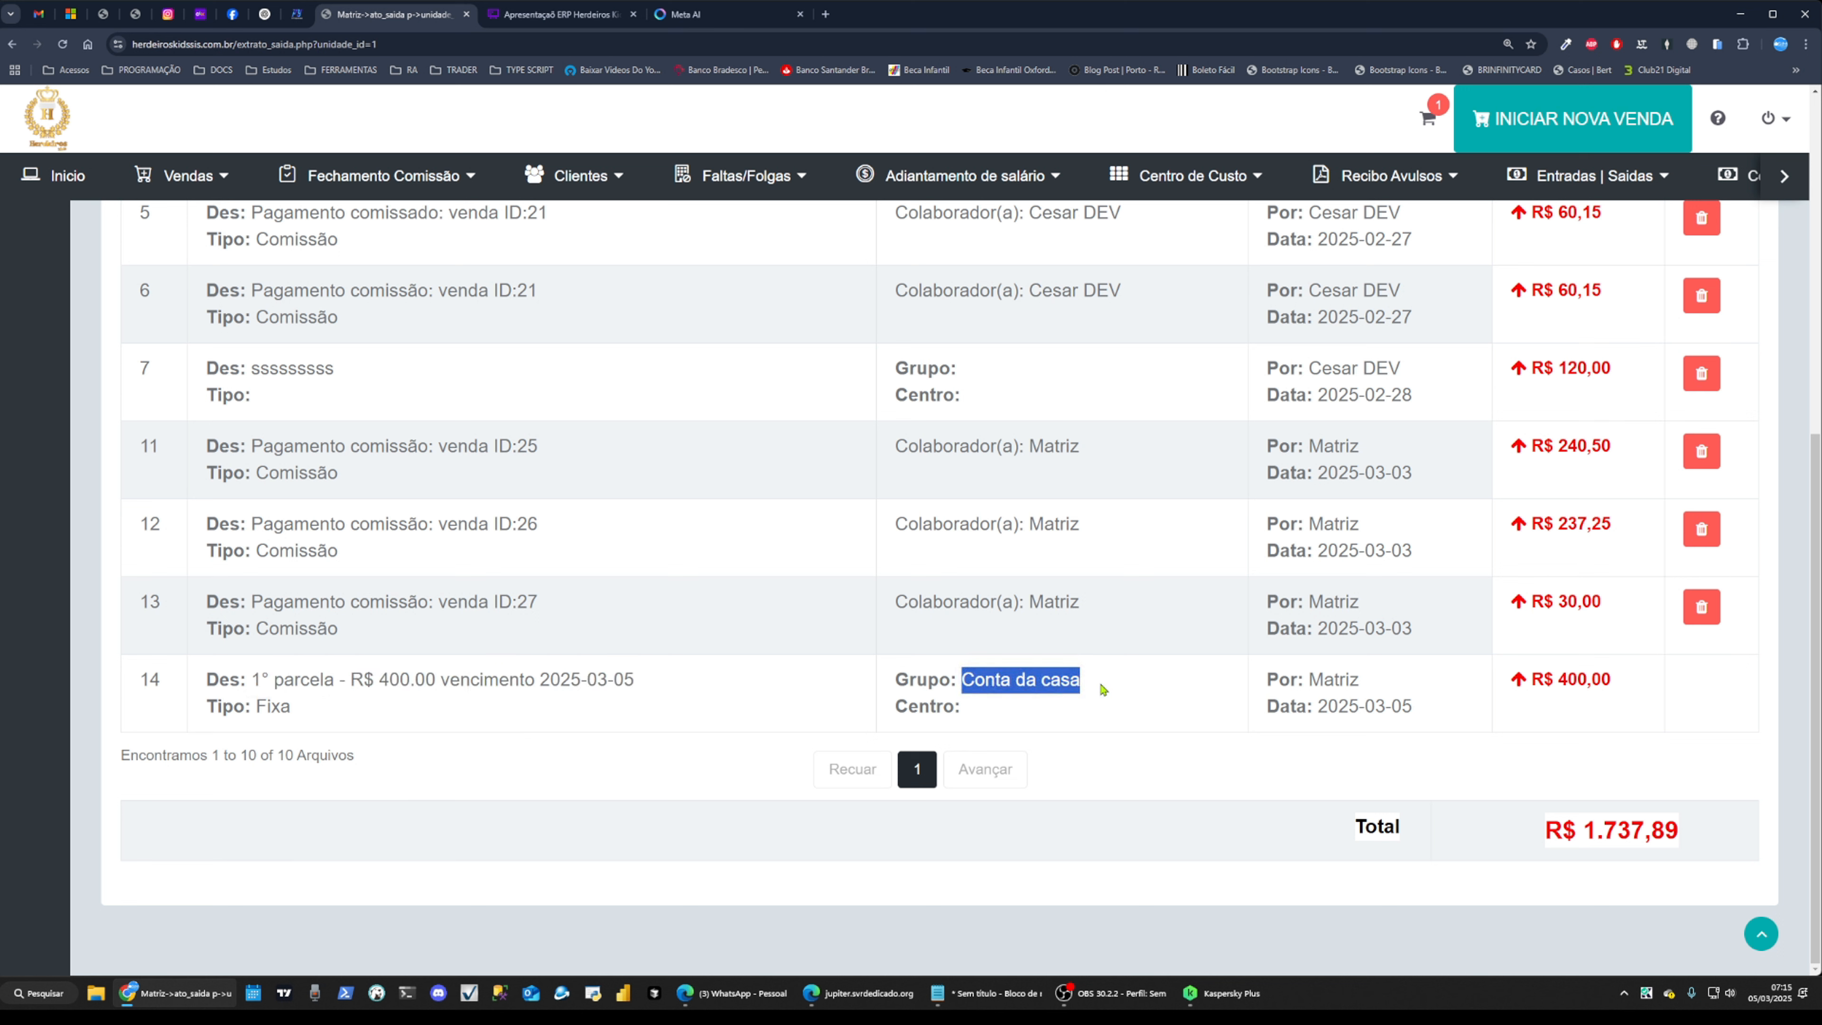
left_click_drag(1528, 679, 1669, 697)
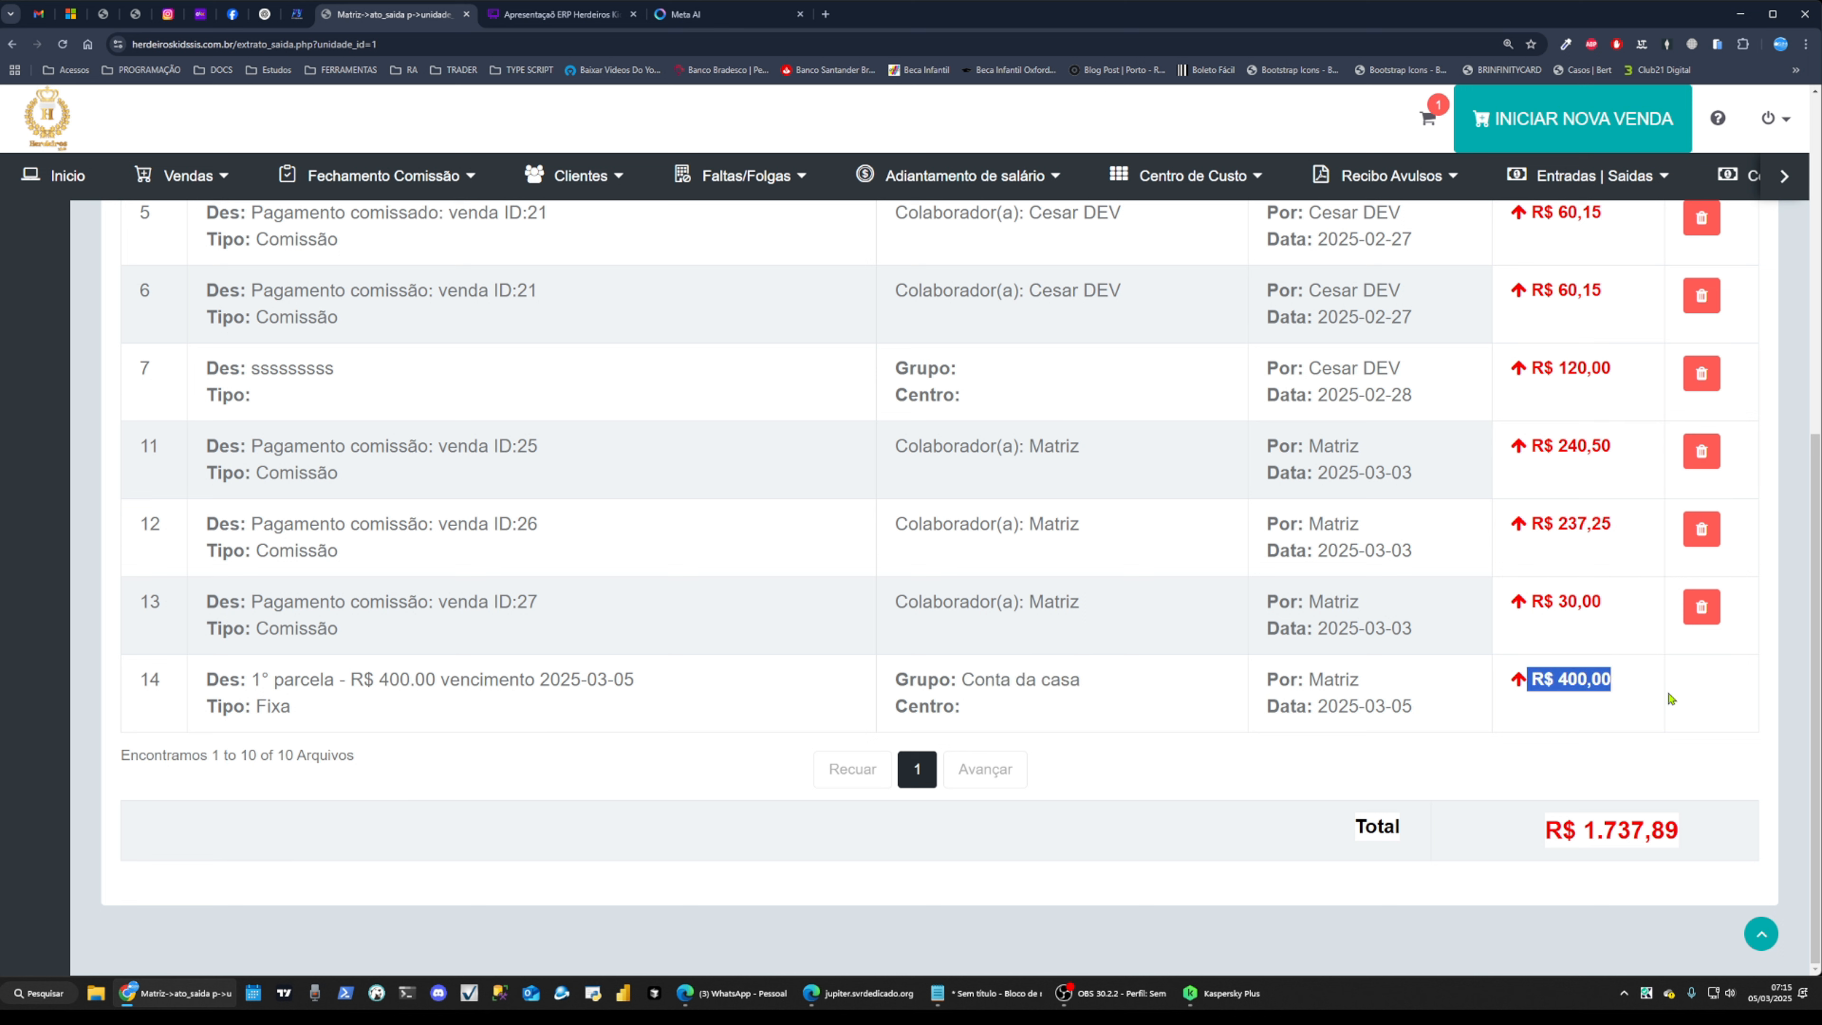
left_click(1705, 694)
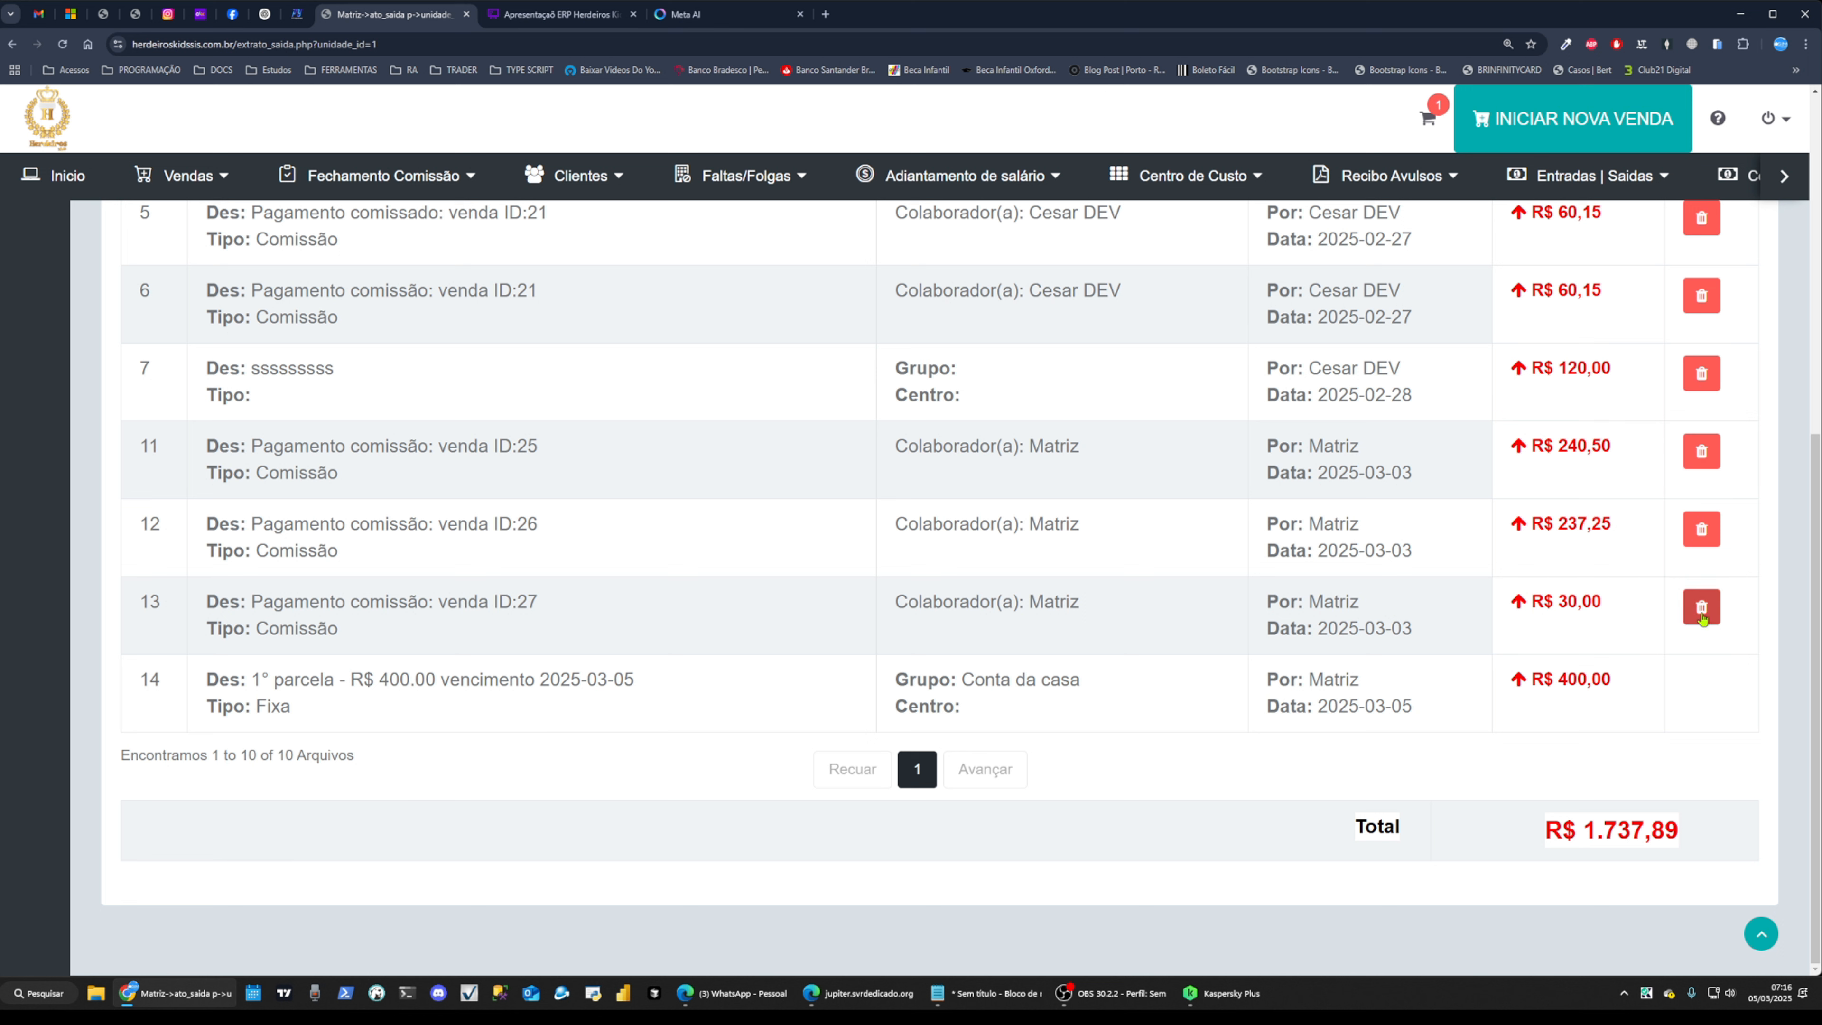
Compare the sale ID:27 commission outflow's amount and delete option with the first installment's outflow entry
left_click(1621, 180)
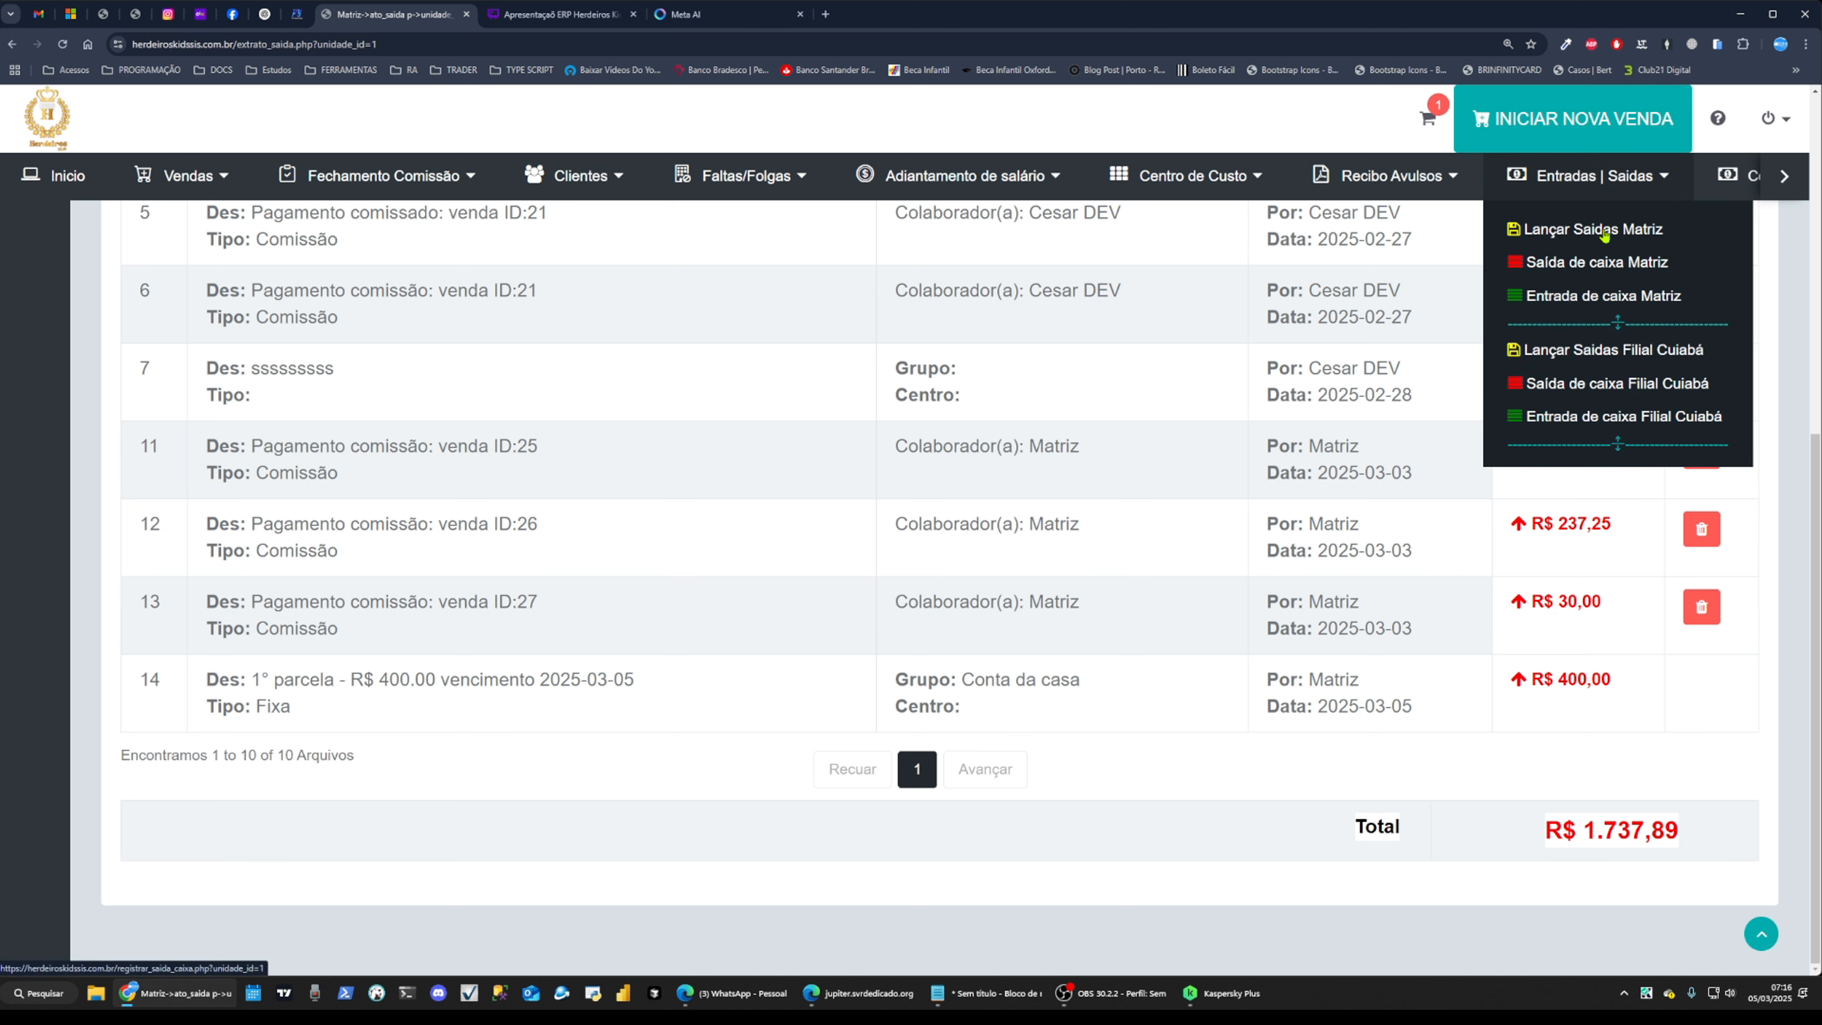
left_click_drag(1602, 602, 1516, 606)
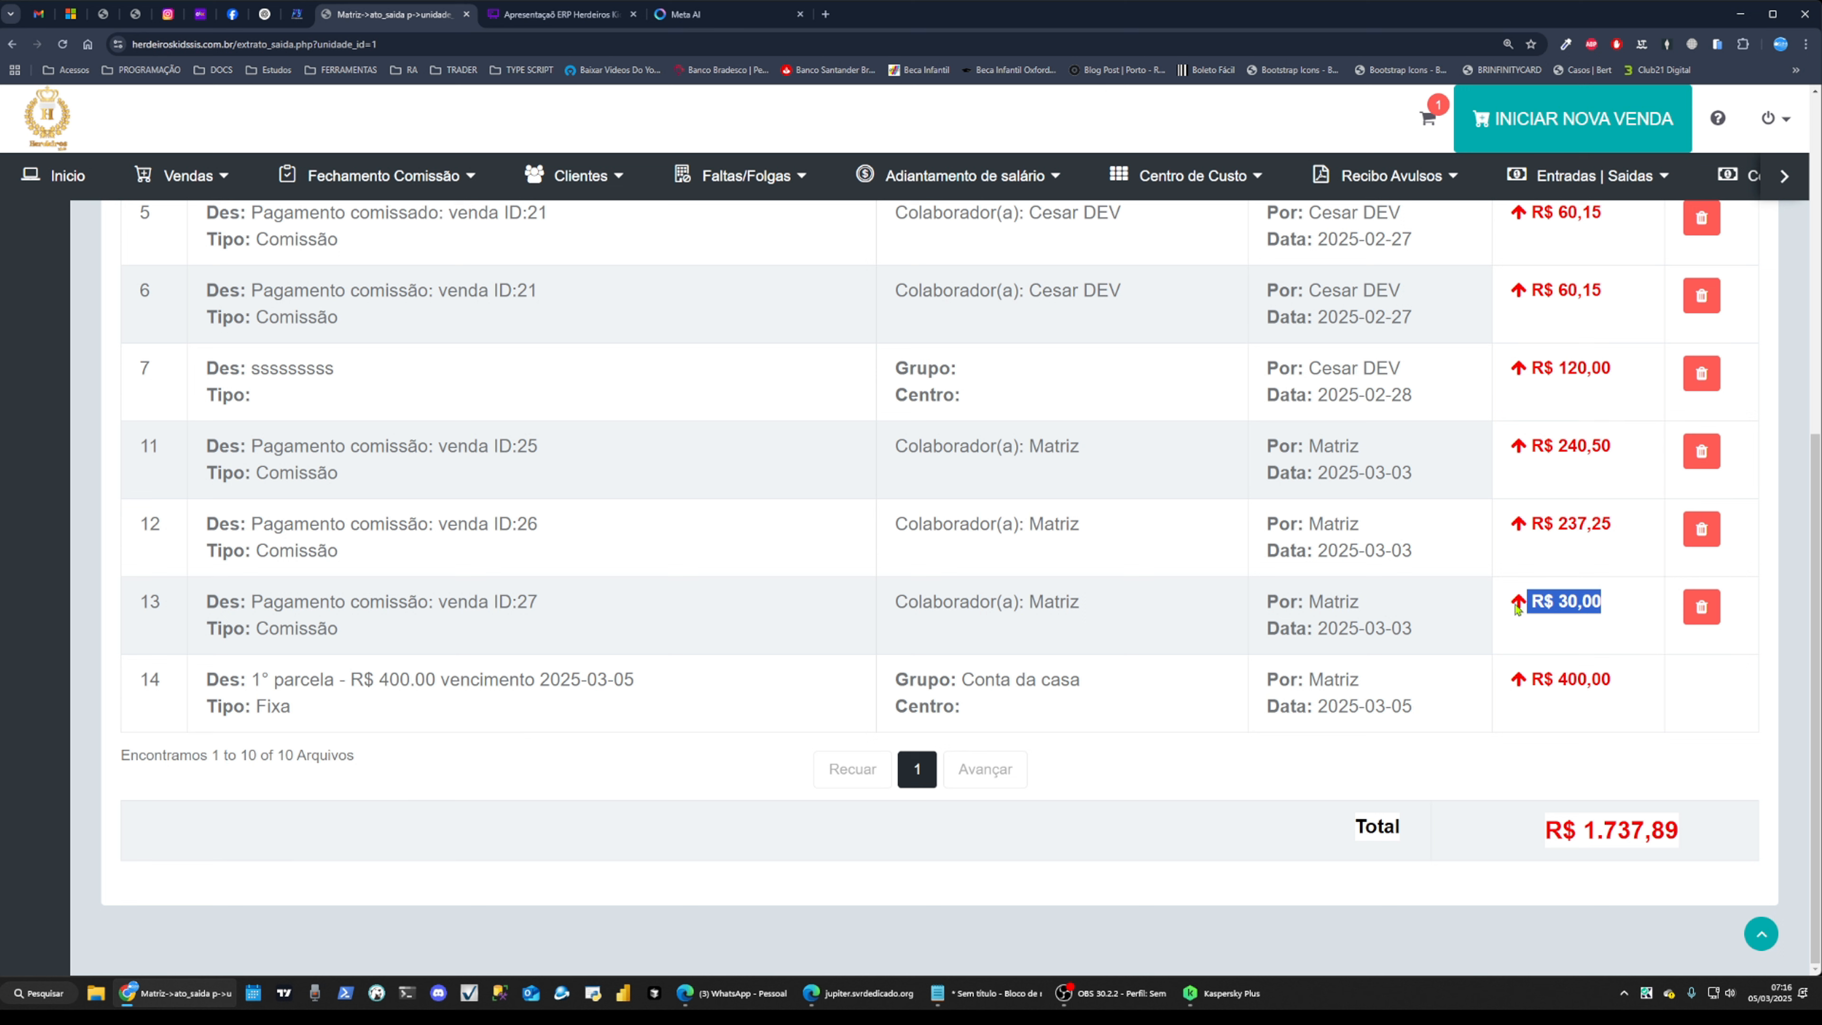
left_click(1536, 605)
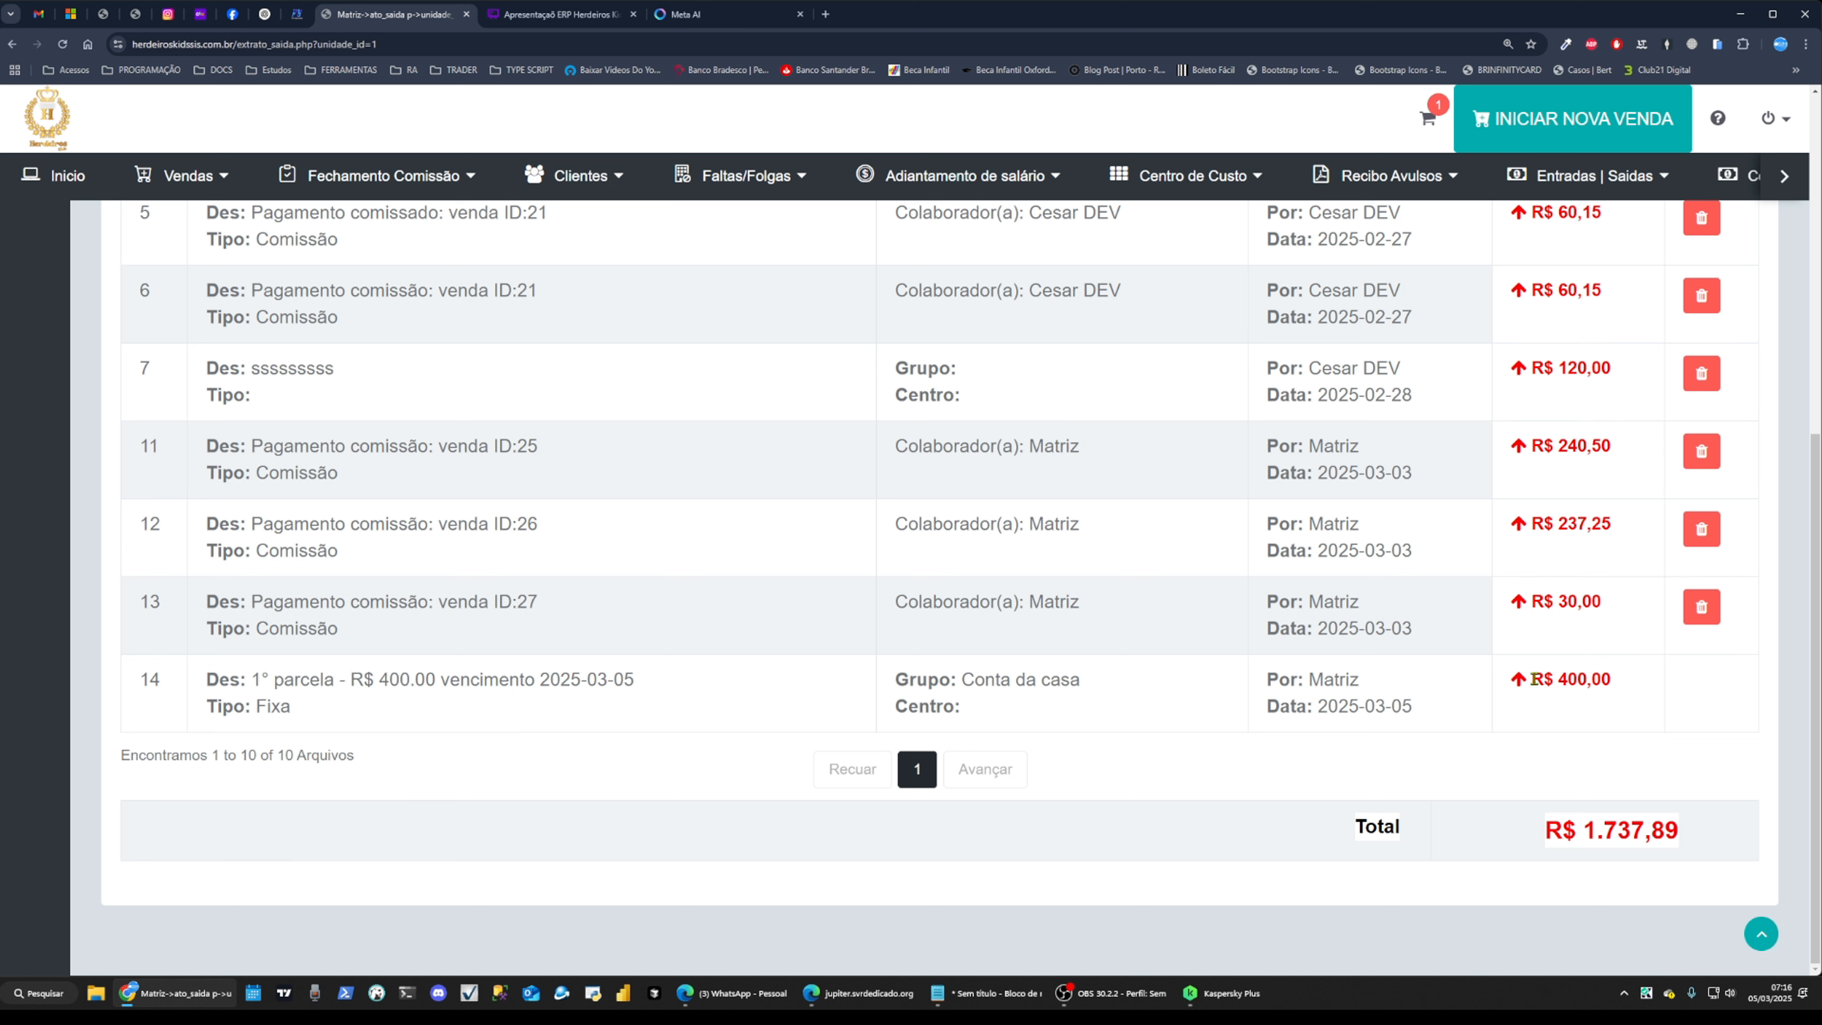
left_click_drag(1526, 680, 1648, 684)
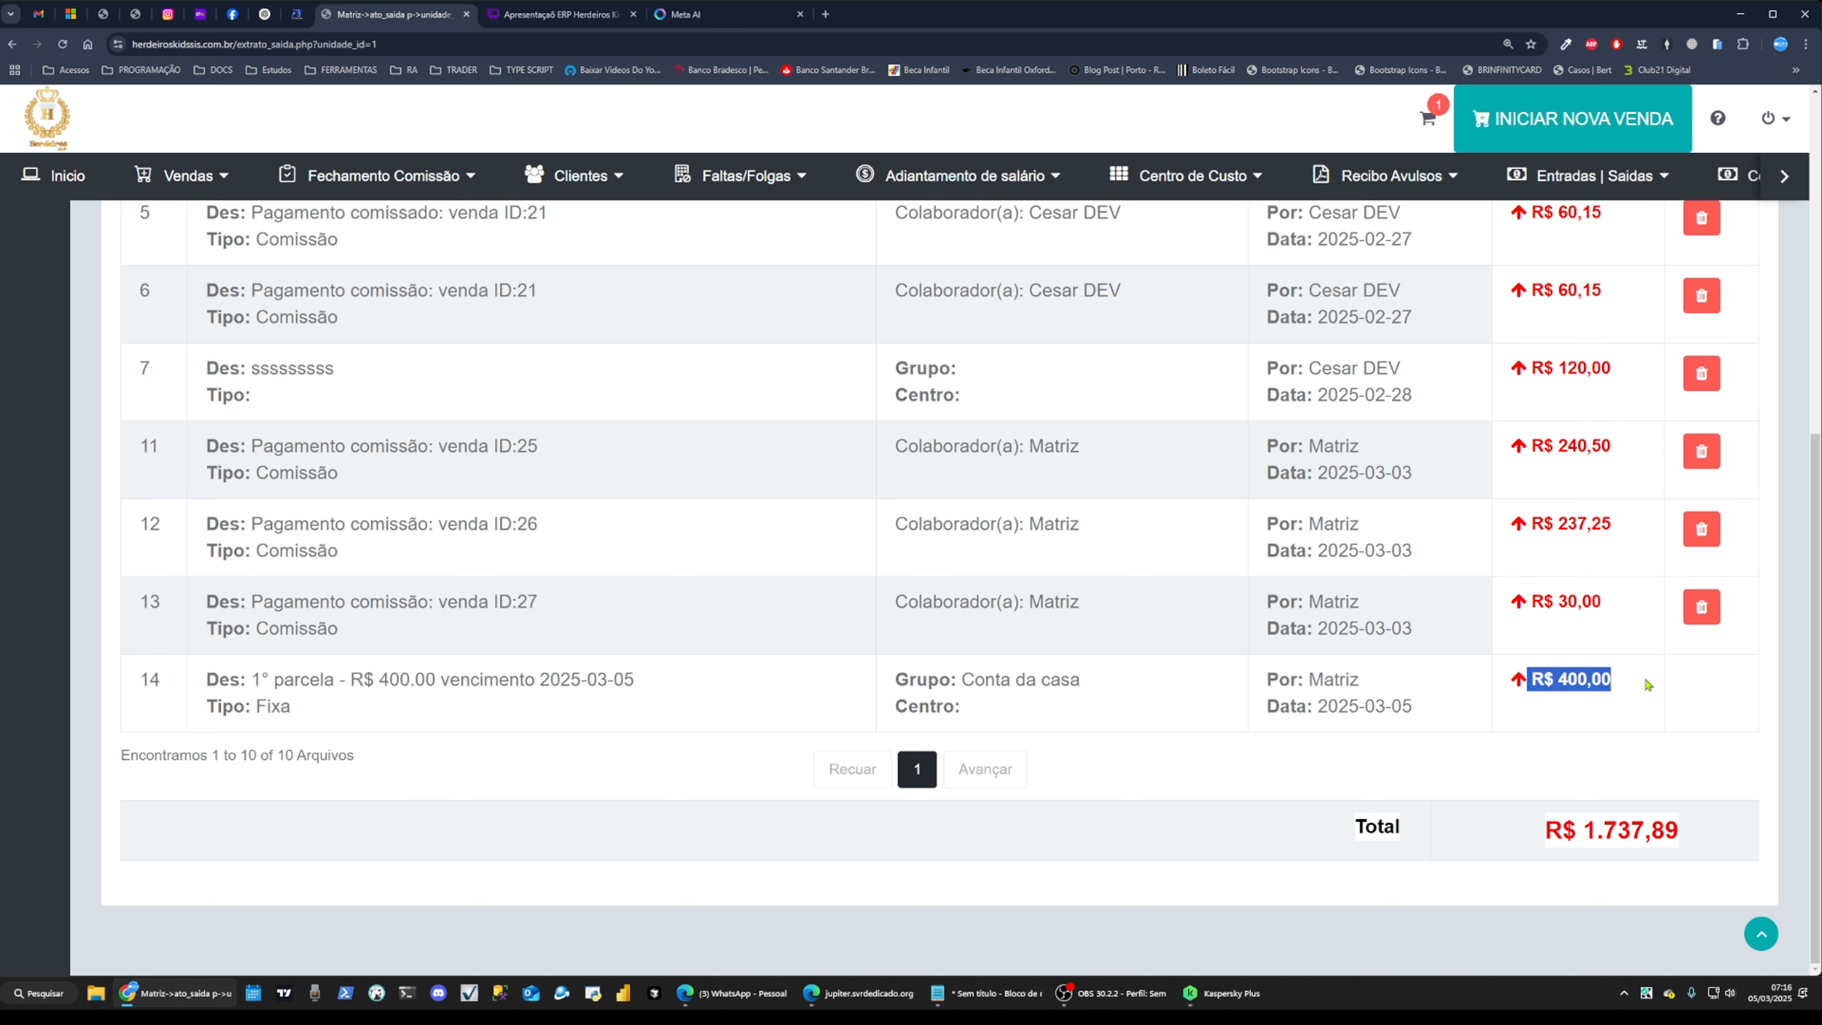
Return to the expense's installments and revert the first one to pending, accepting the automatic deletion of its cash outflow
key("F5")
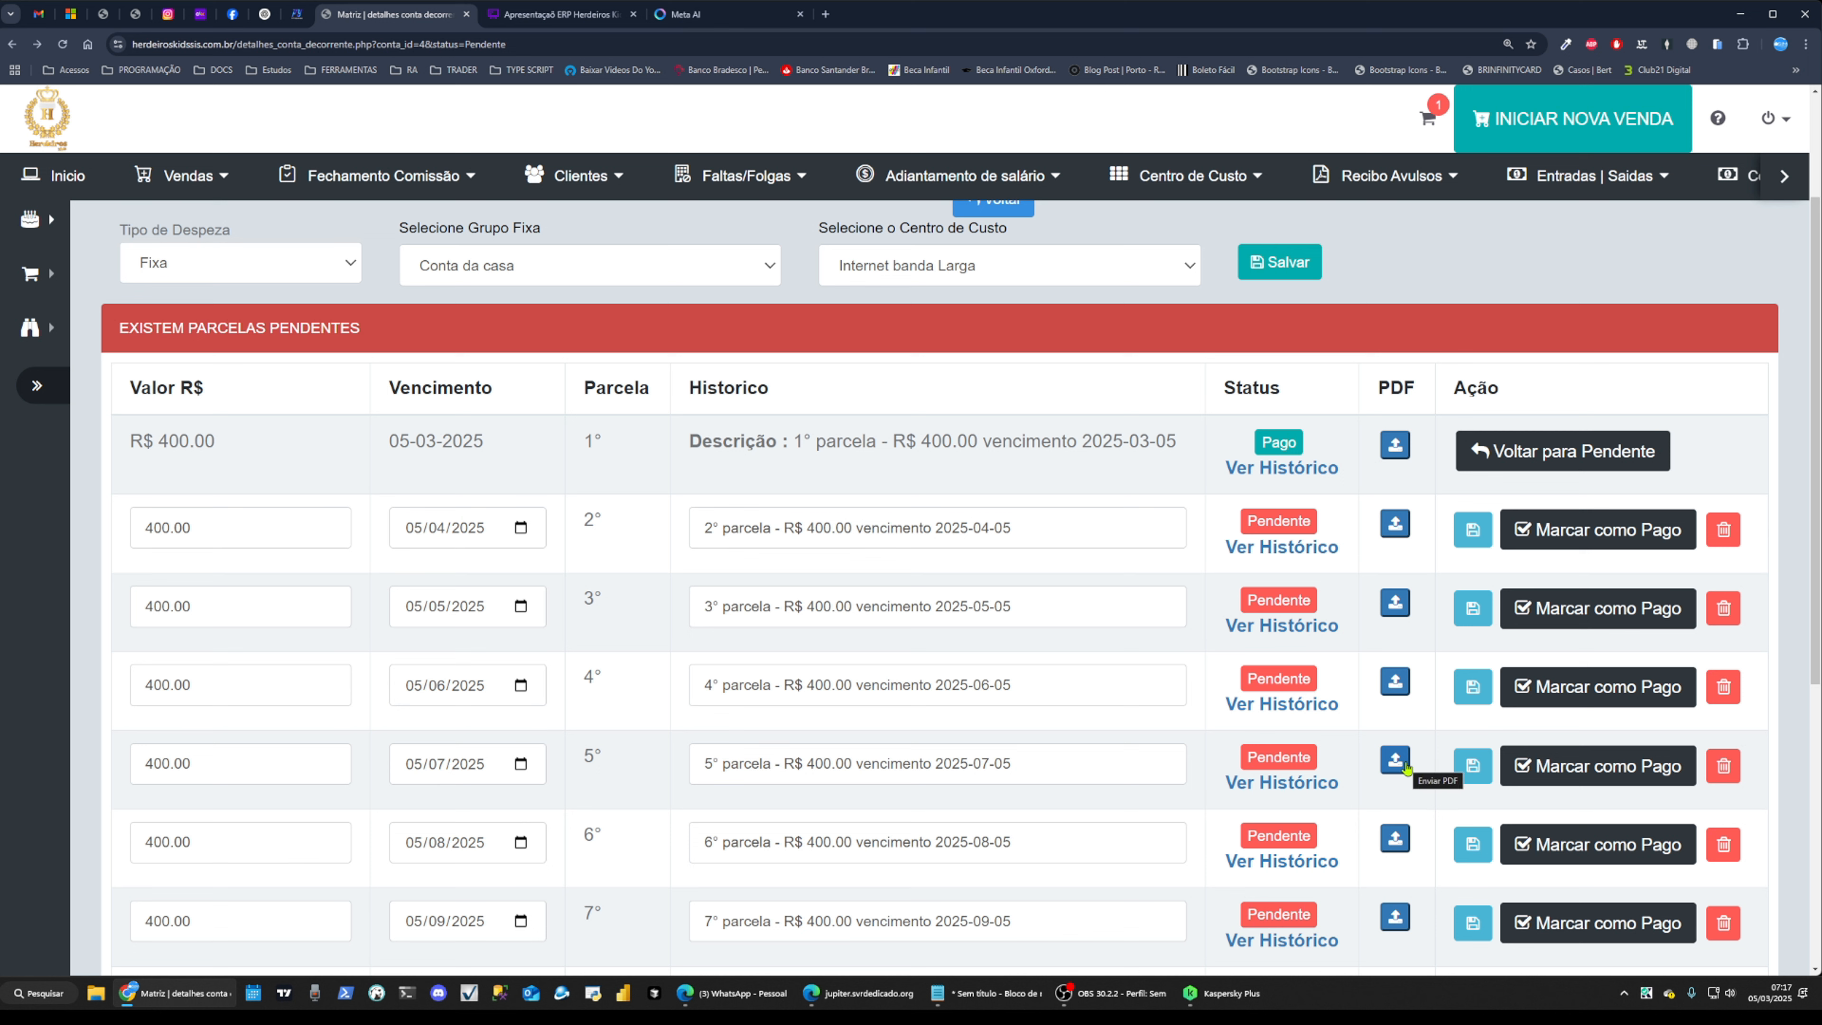
left_click(1574, 453)
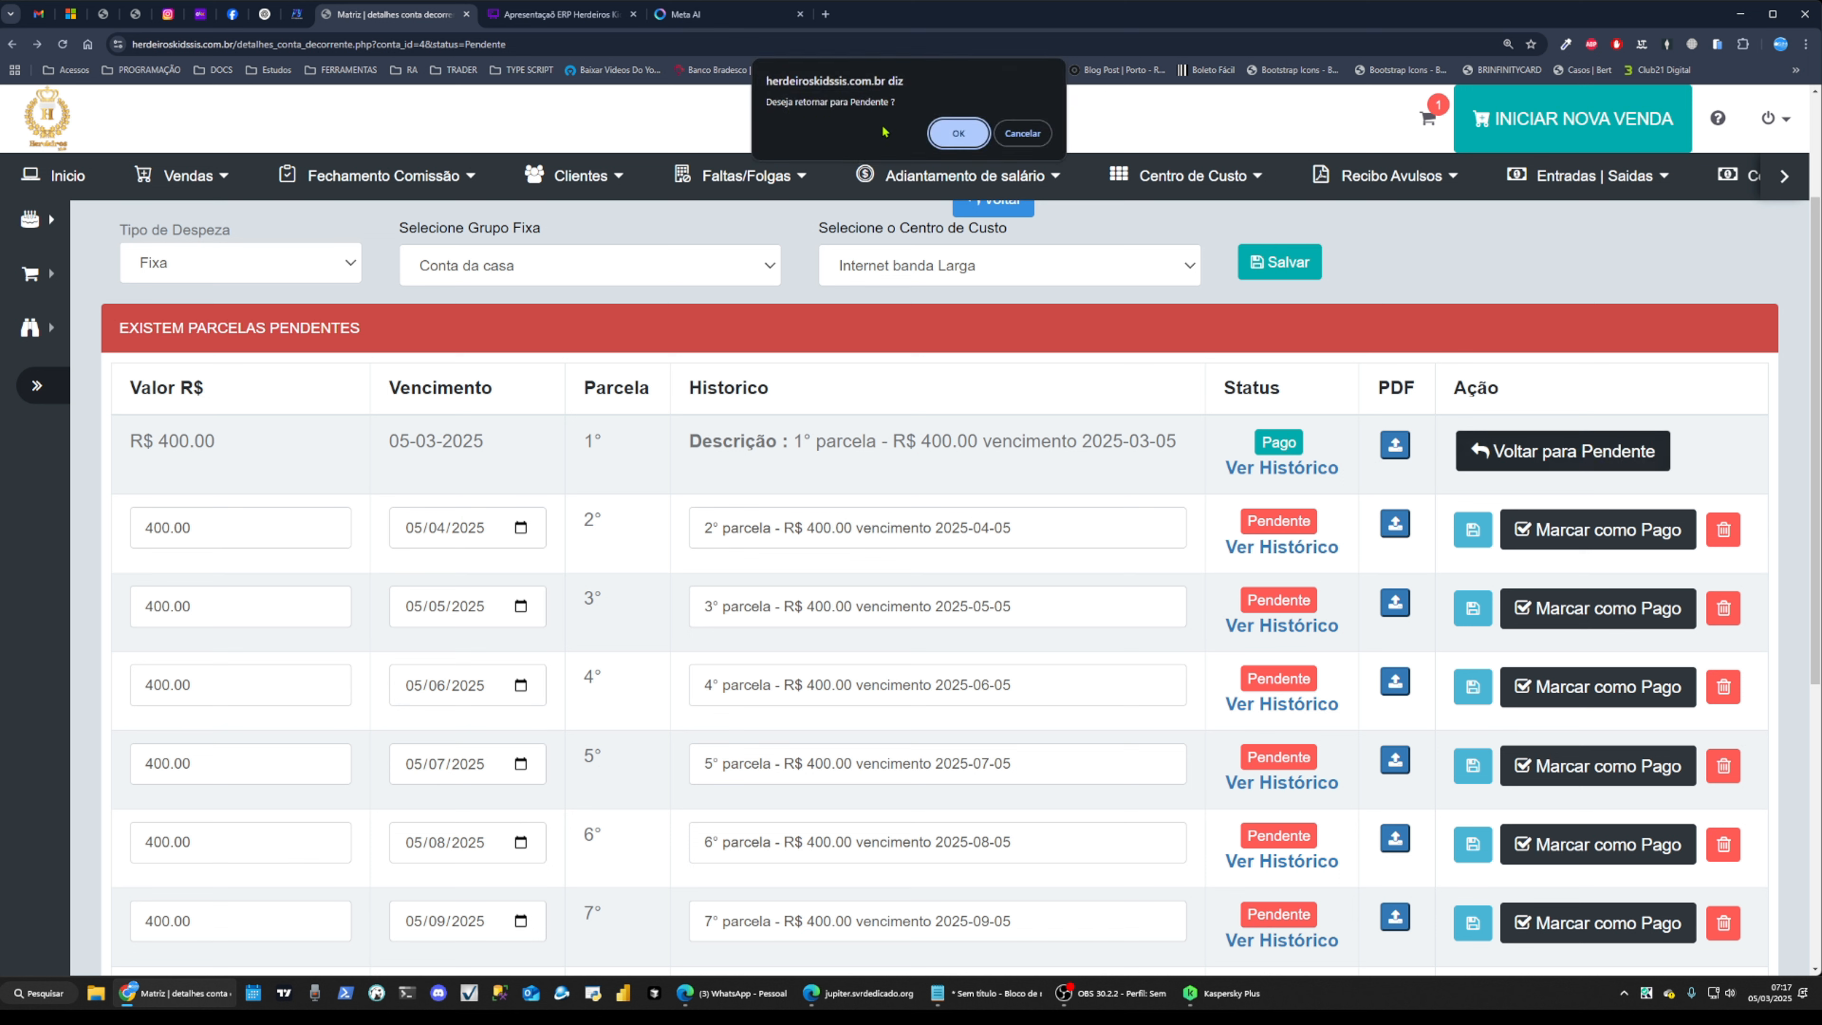
left_click(943, 133)
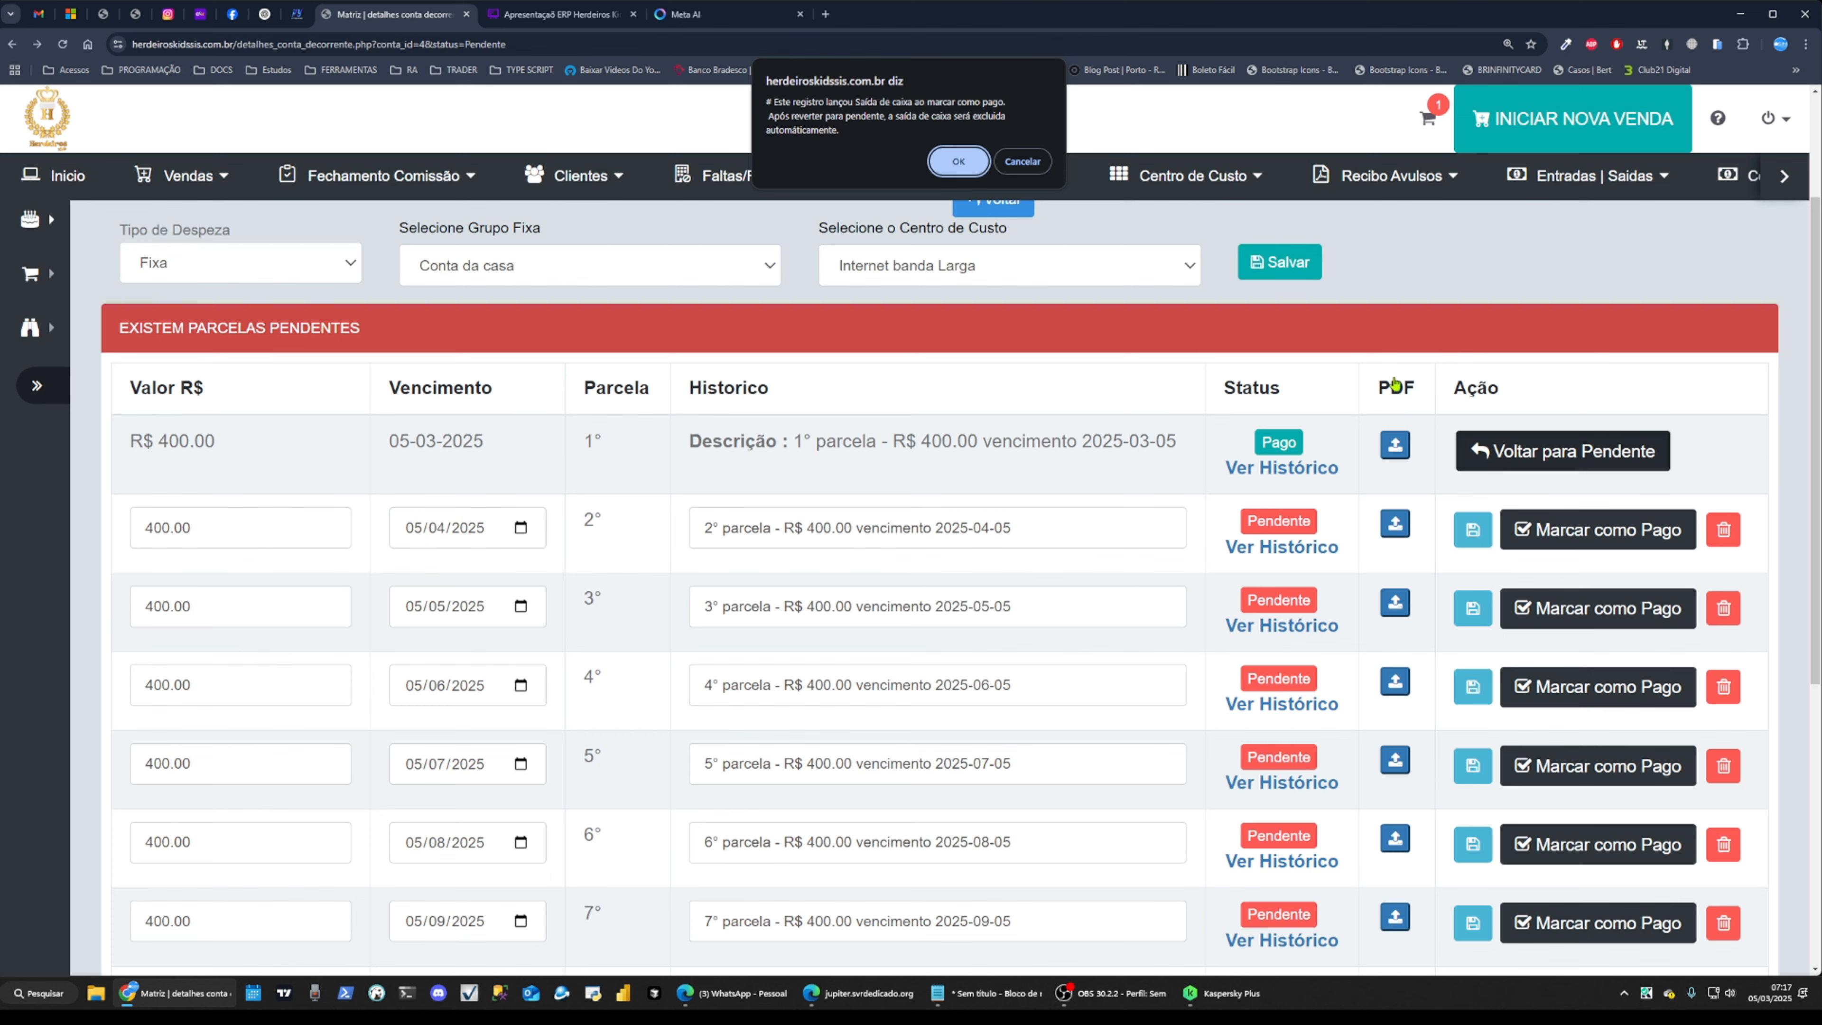
left_click(959, 160)
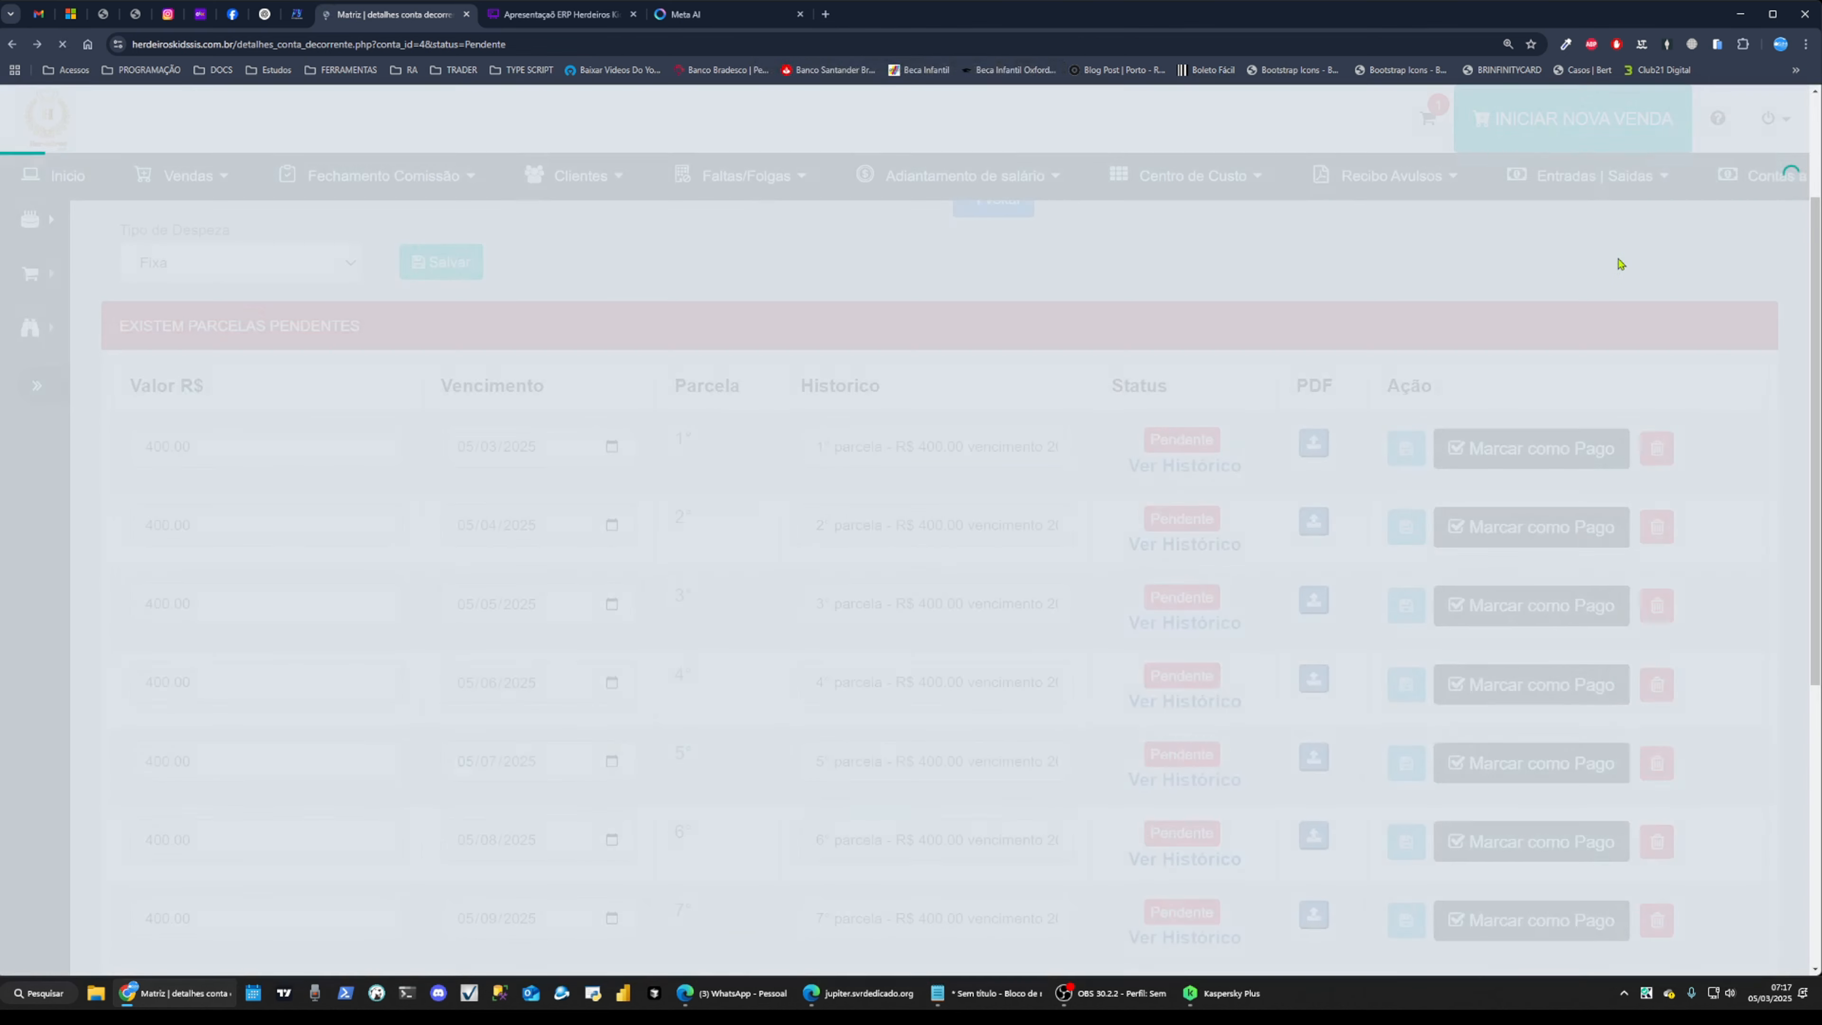
Check the Matriz cash outflow report for the reverted first installment's entry
mouse_move(1591, 180)
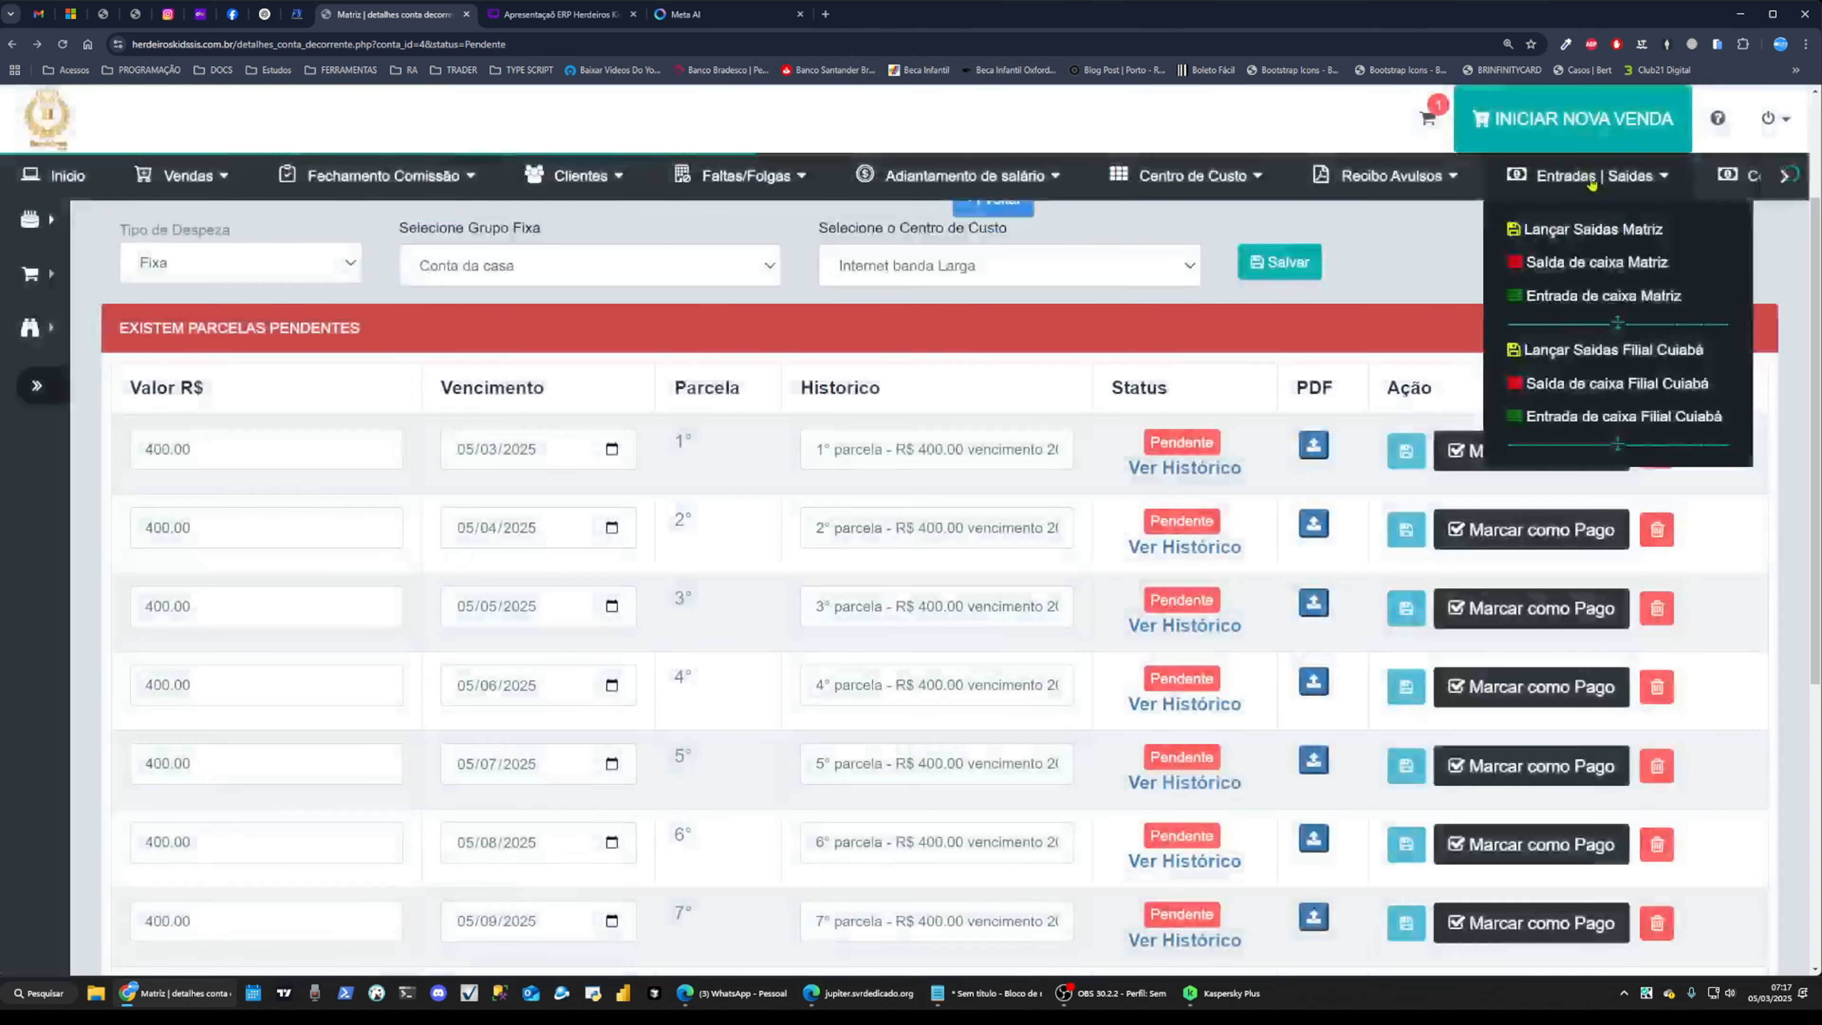
left_click(1591, 264)
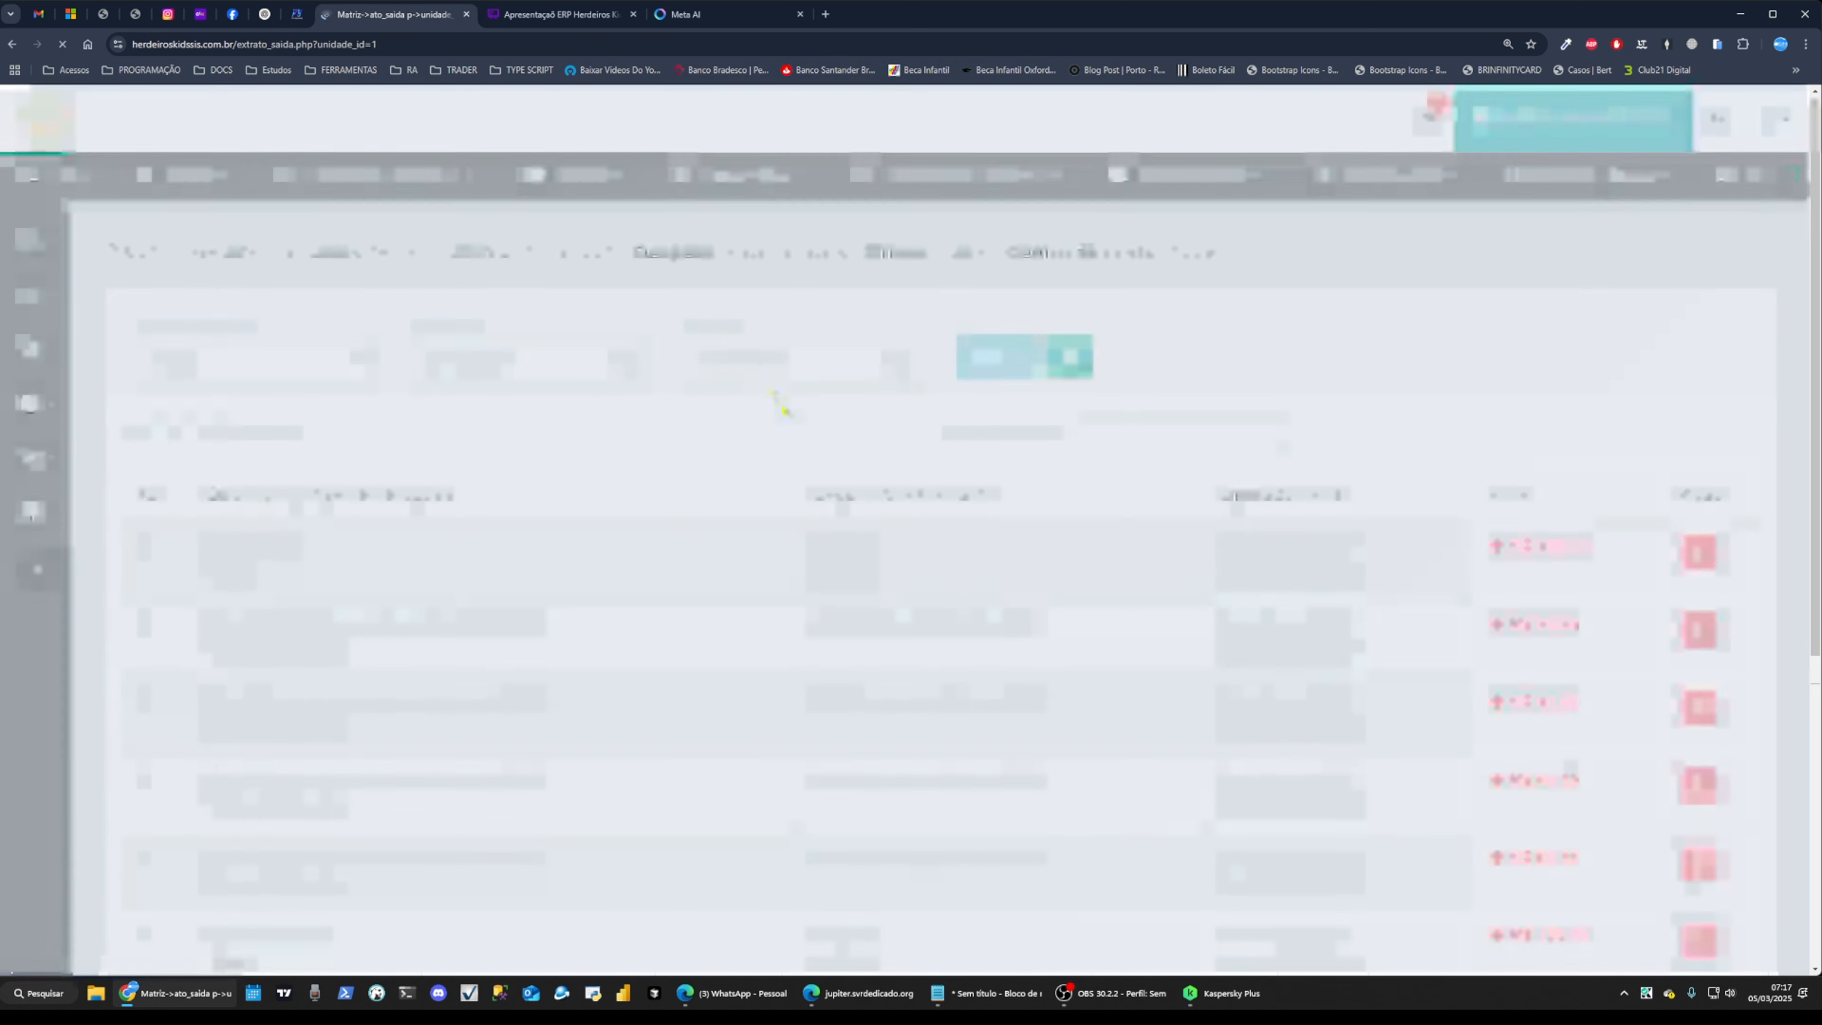
scroll(1076, 461, "down", 4)
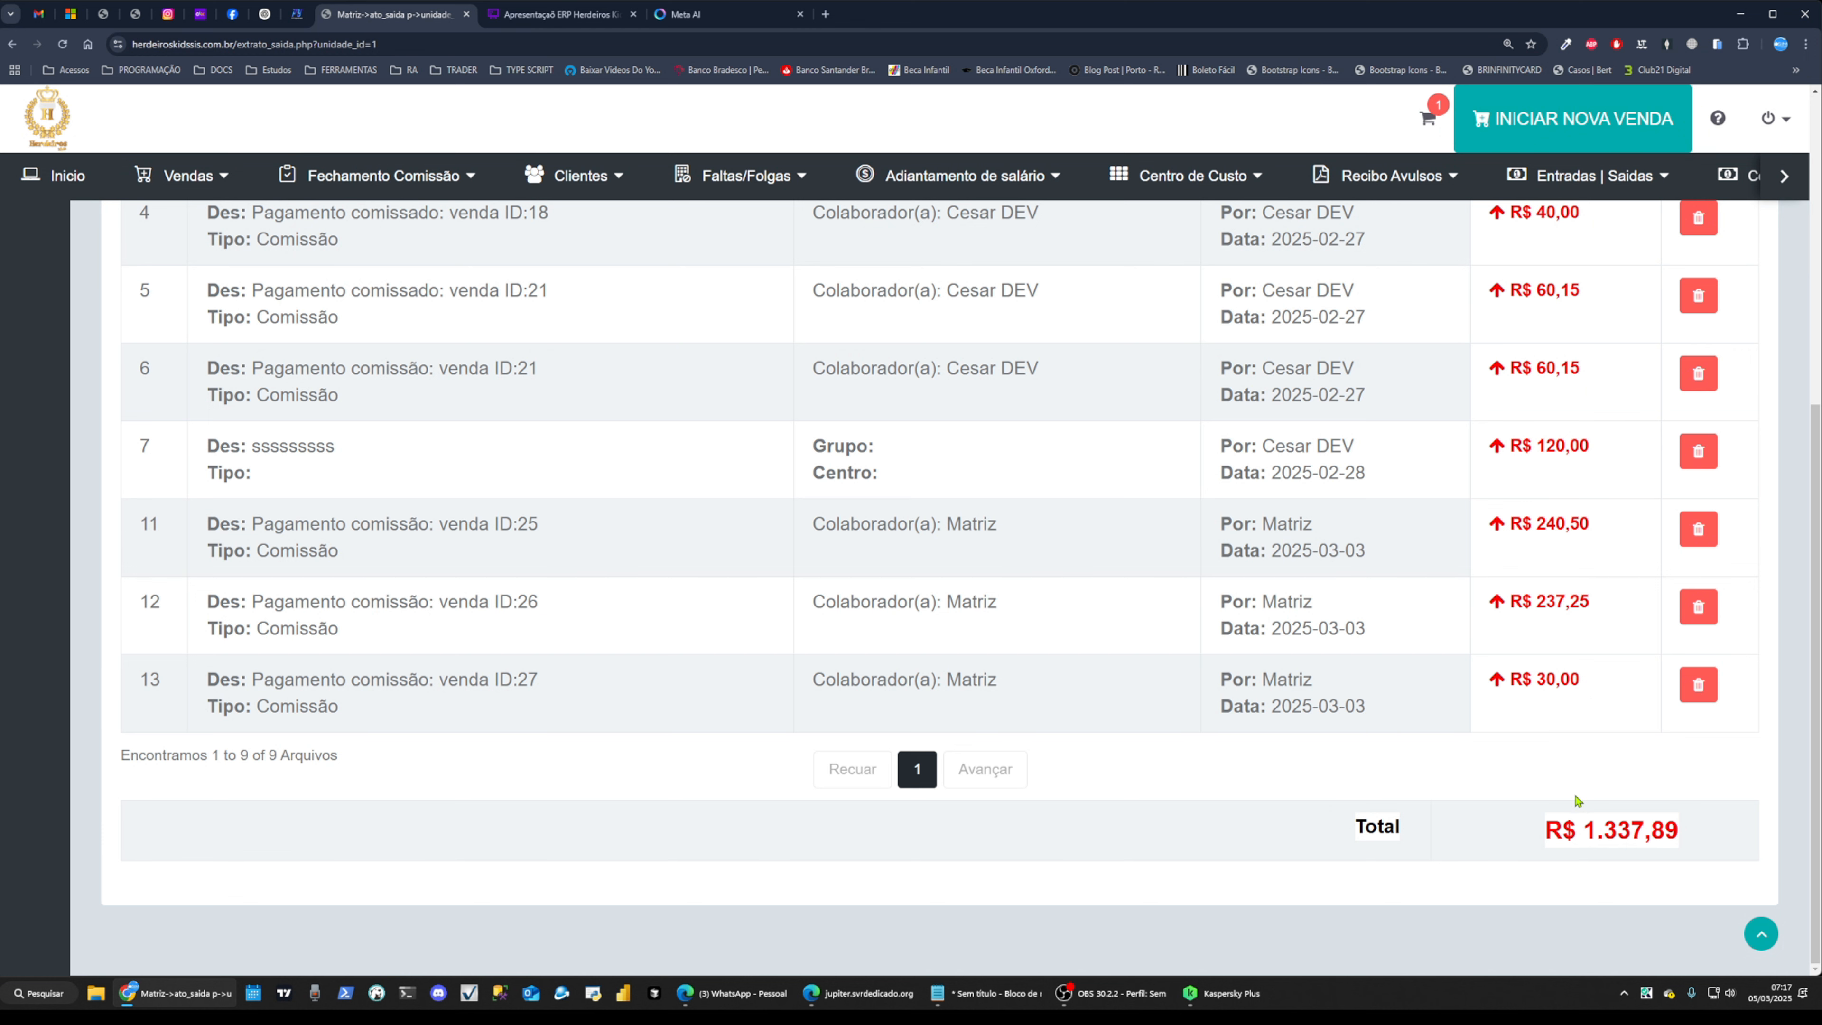
Return to the expense's installments and mark the first one as paid, accepting its registration as a cash outflow
left_click(1328, 702)
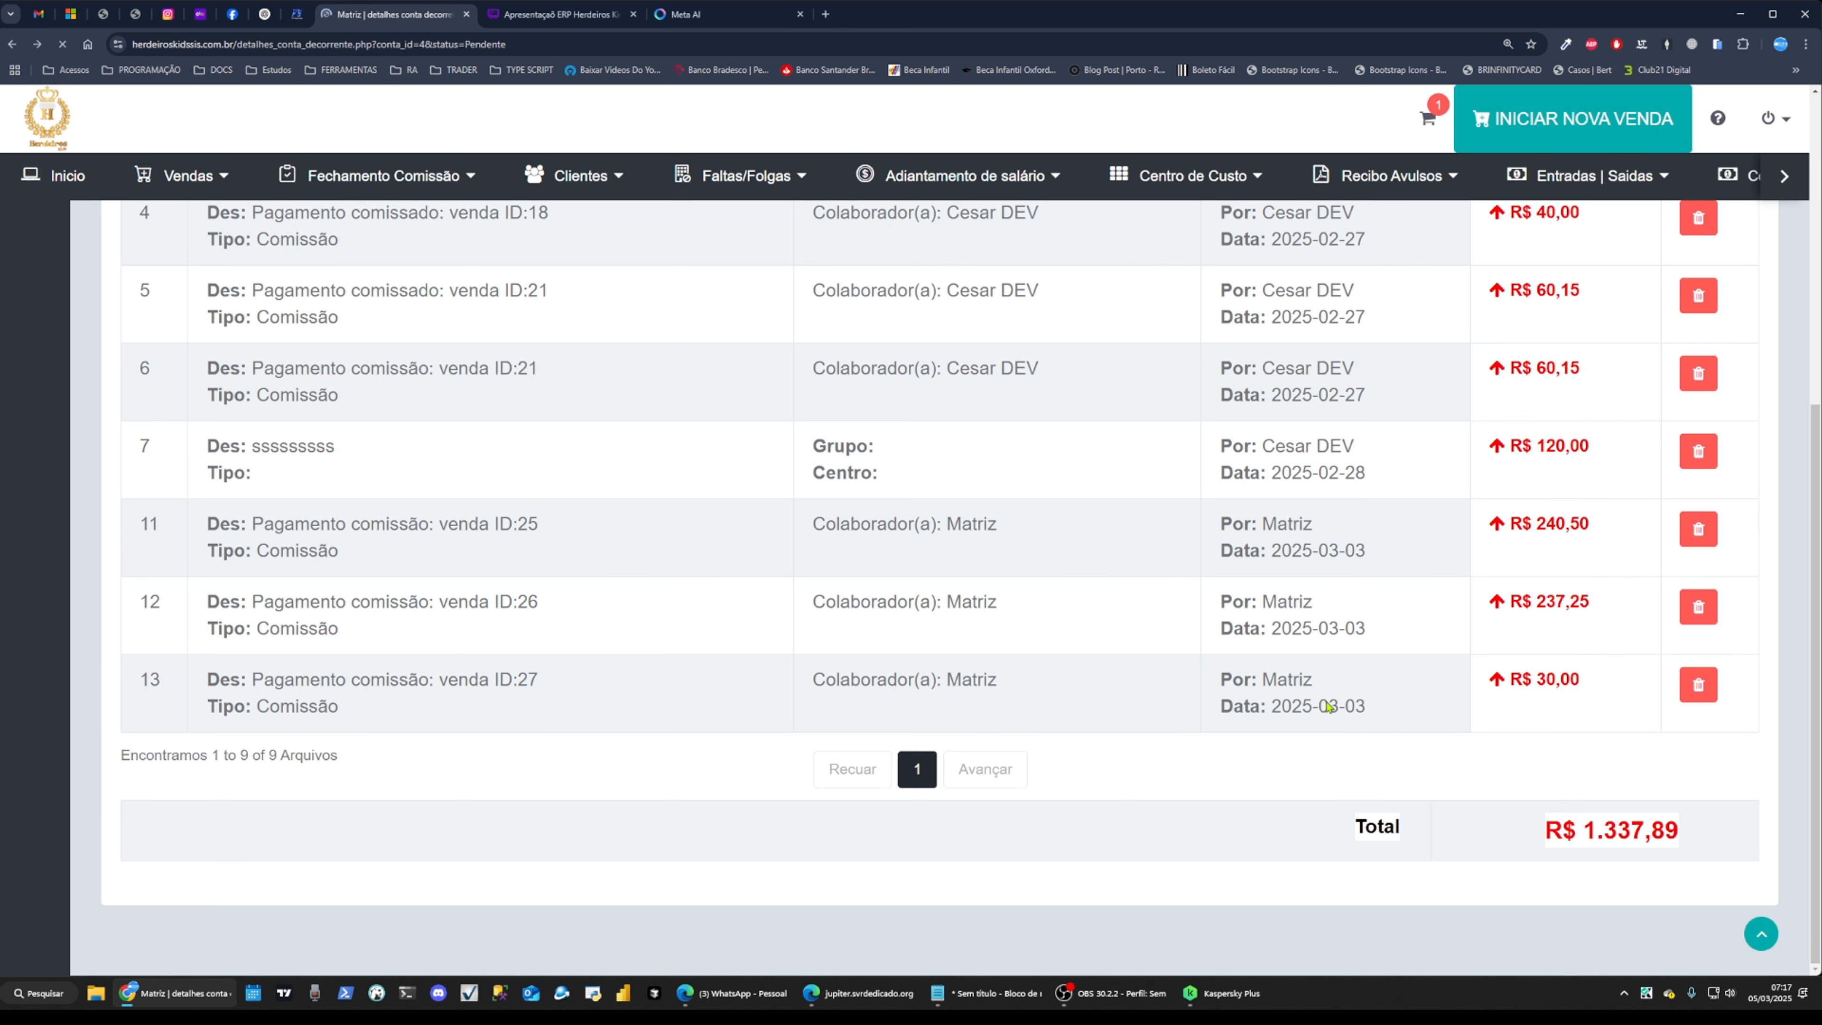
scroll(1297, 654, "down", 3)
scroll(1295, 653, "down", 3)
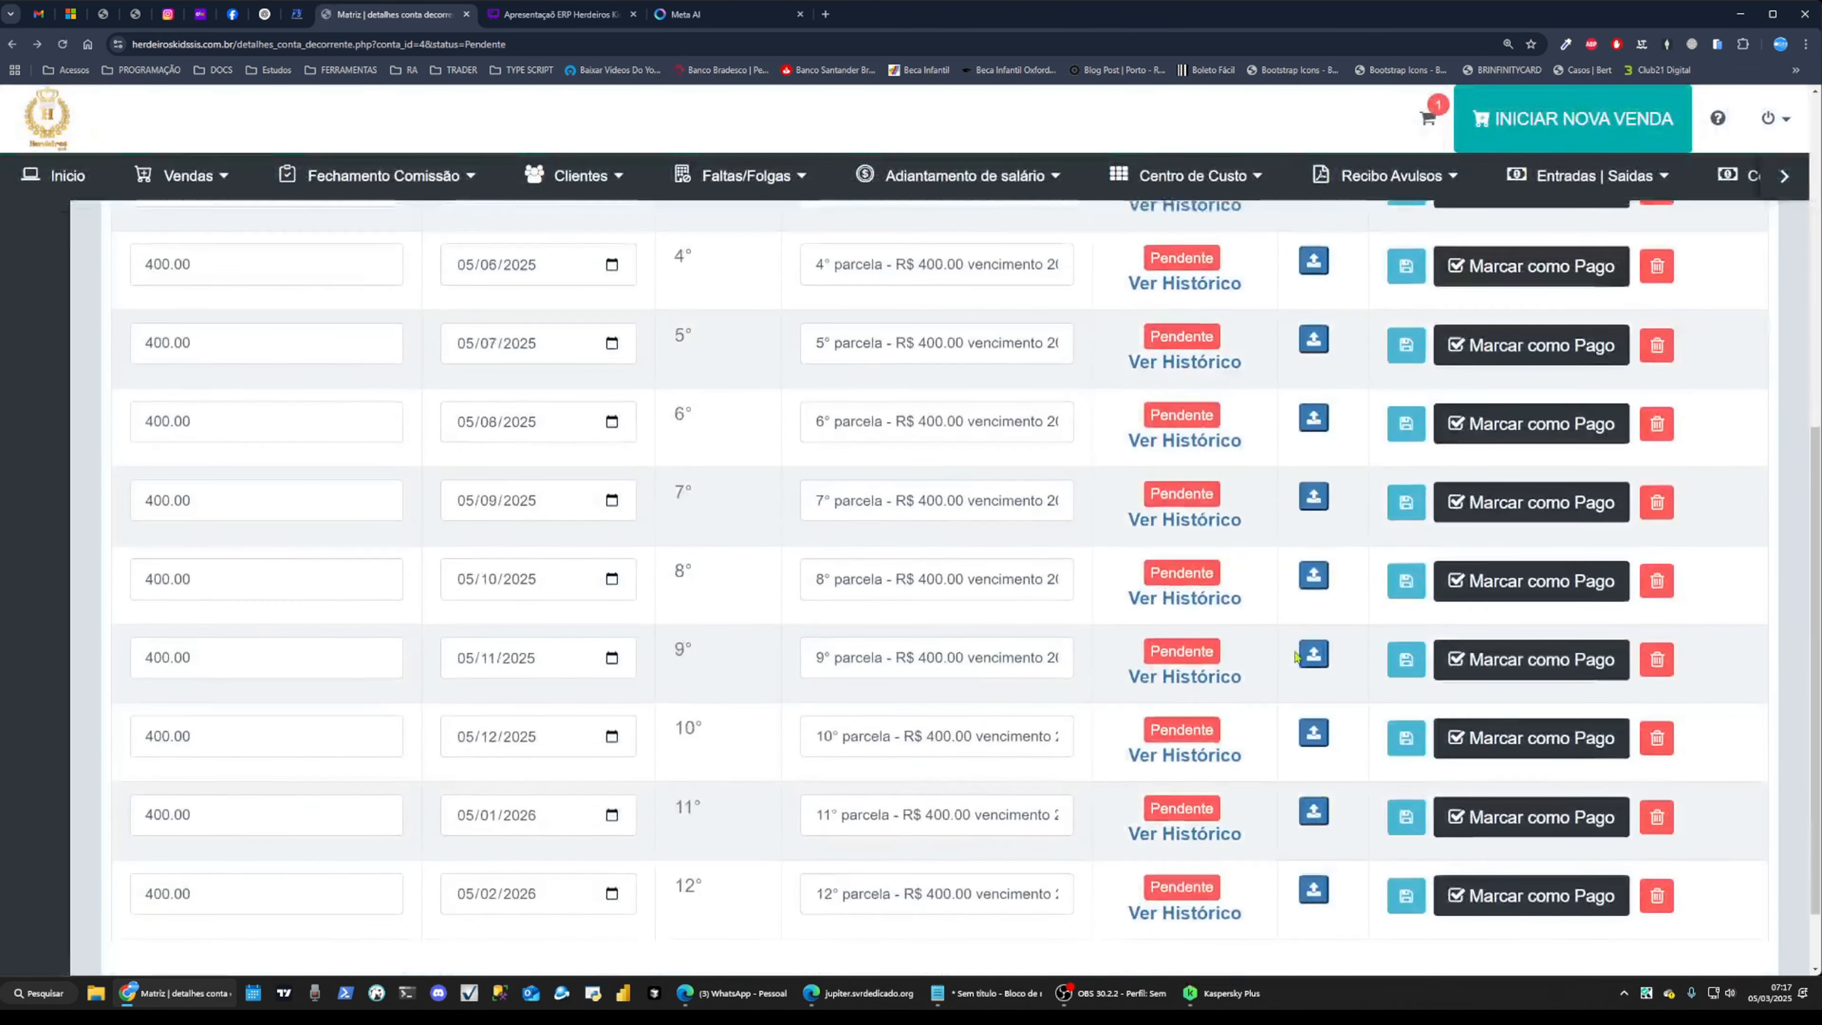
scroll(1296, 654, "up", 6)
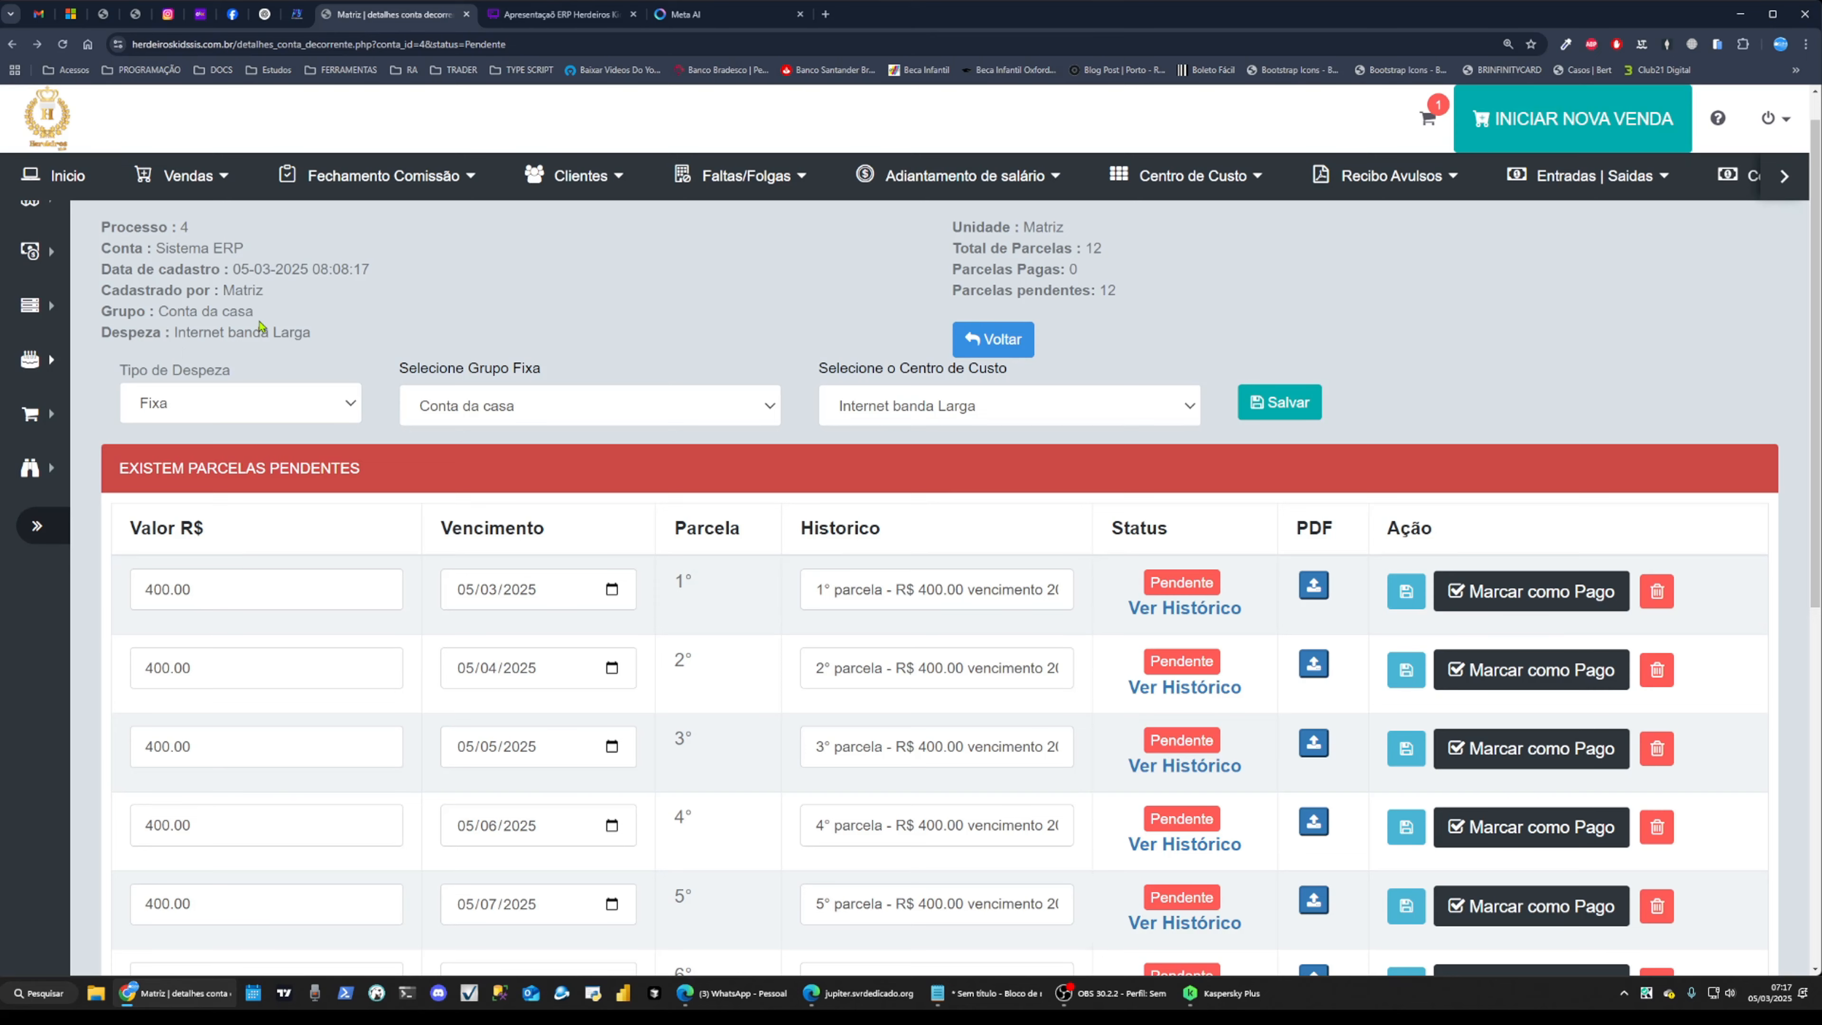
scroll(260, 327, "down", 1)
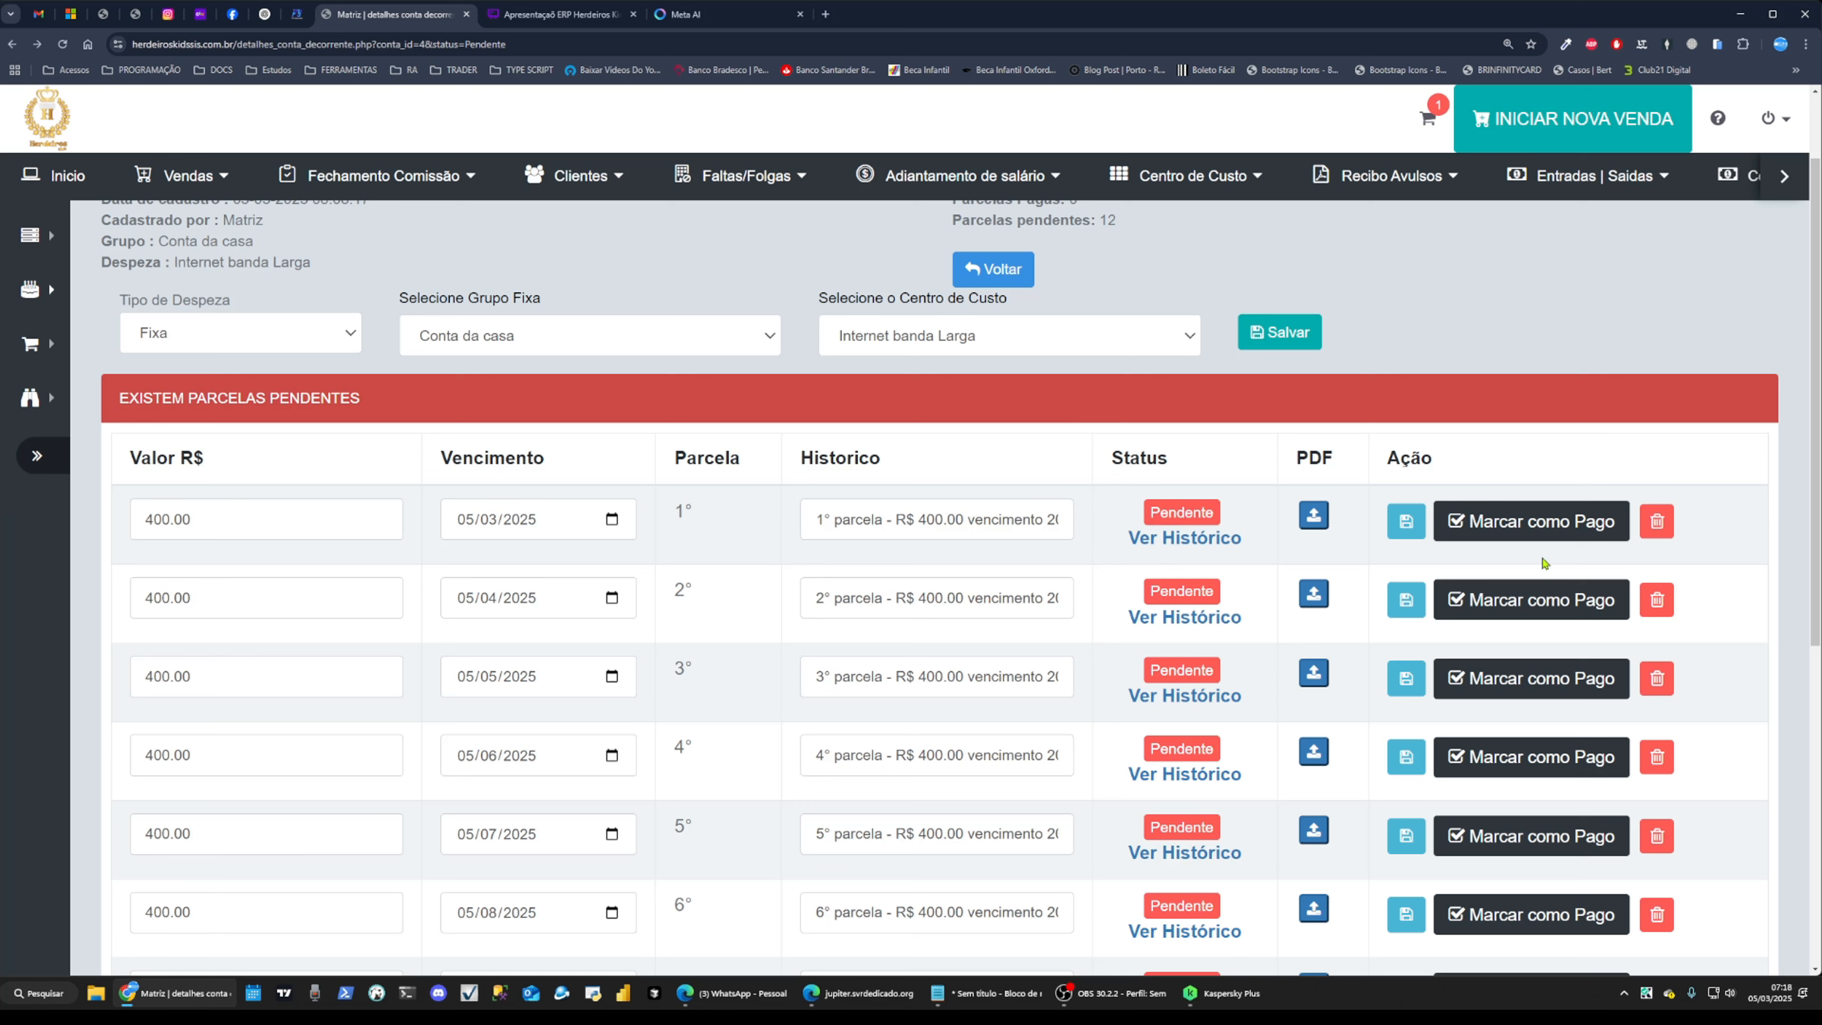
left_click(1592, 535)
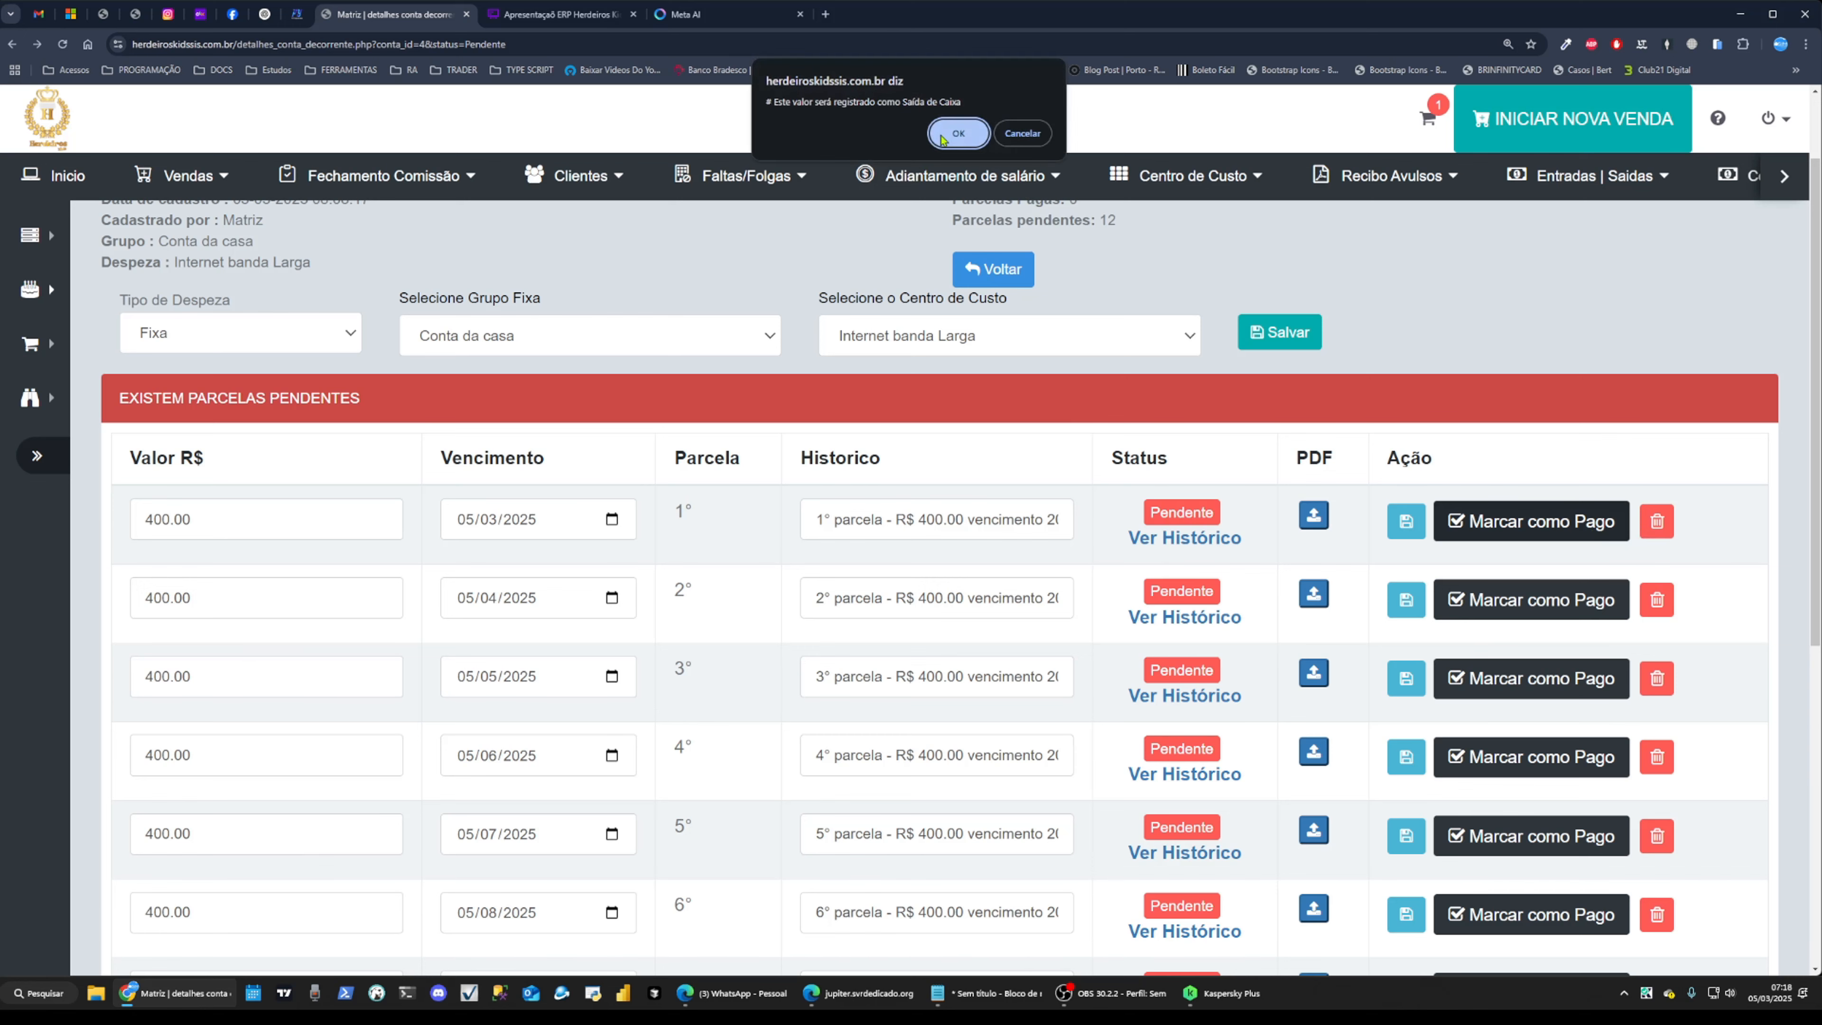
key("Return")
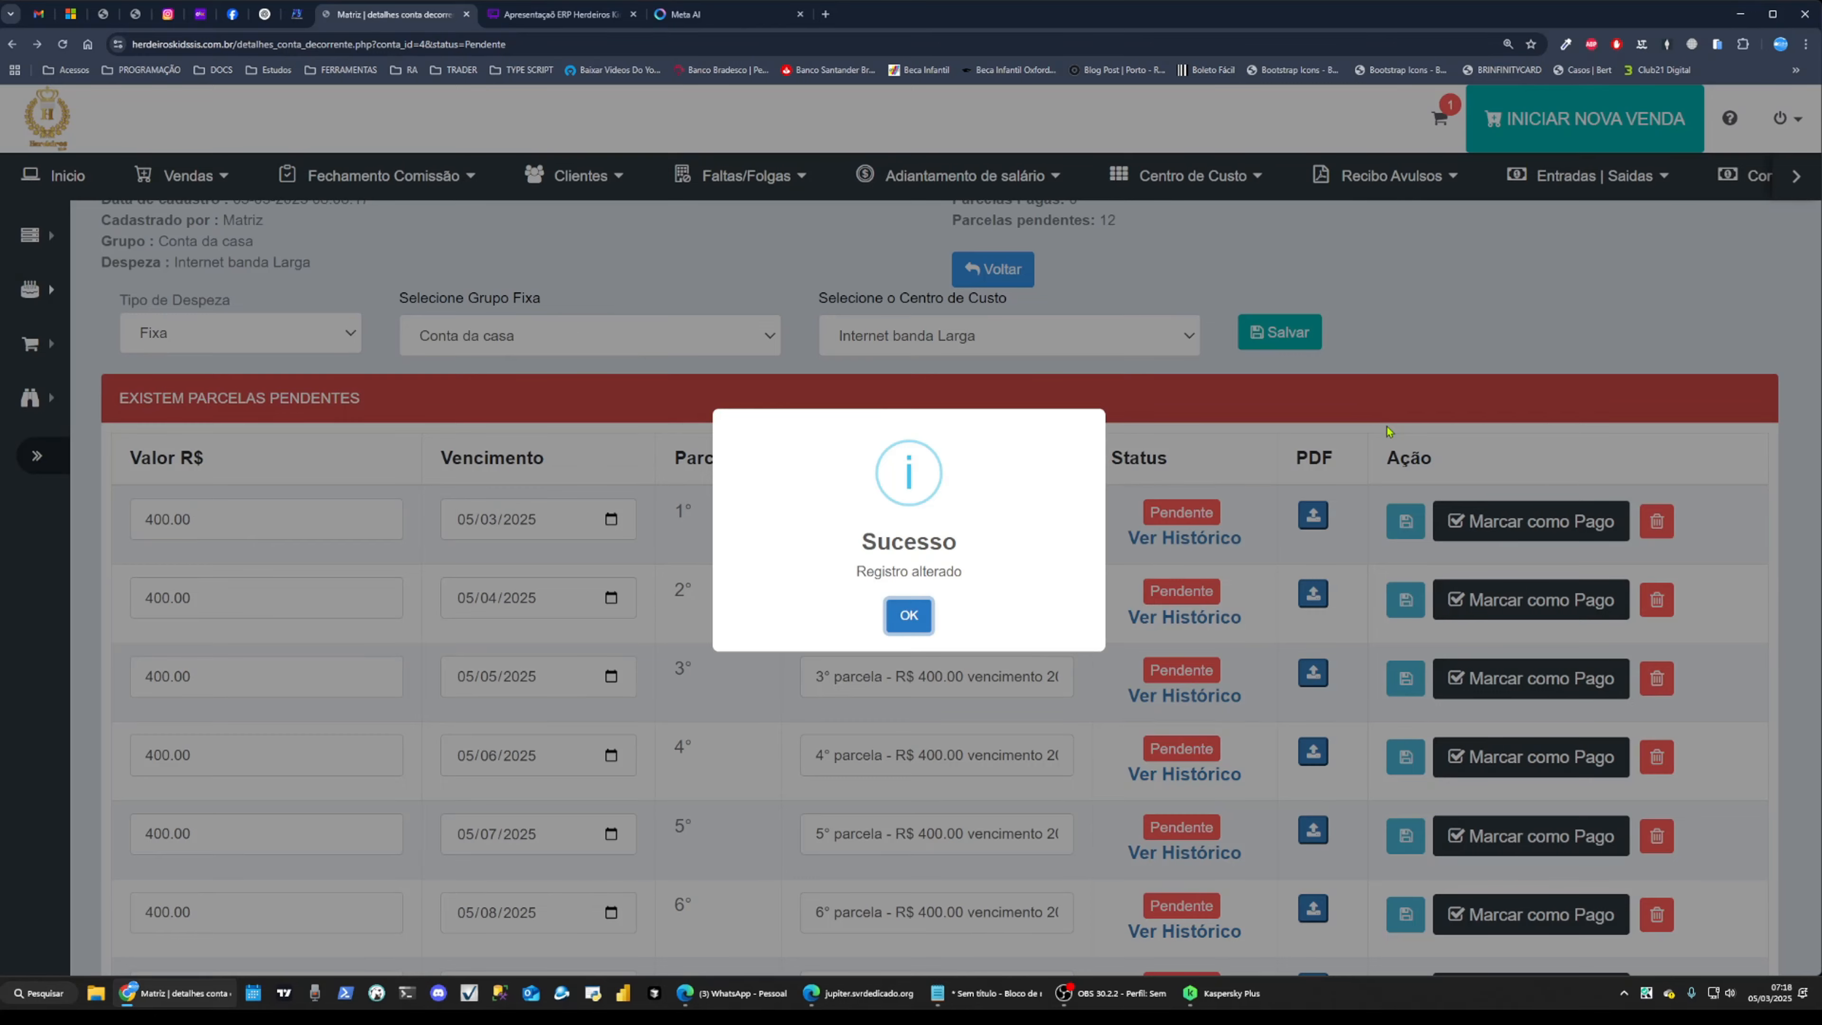
key("Return")
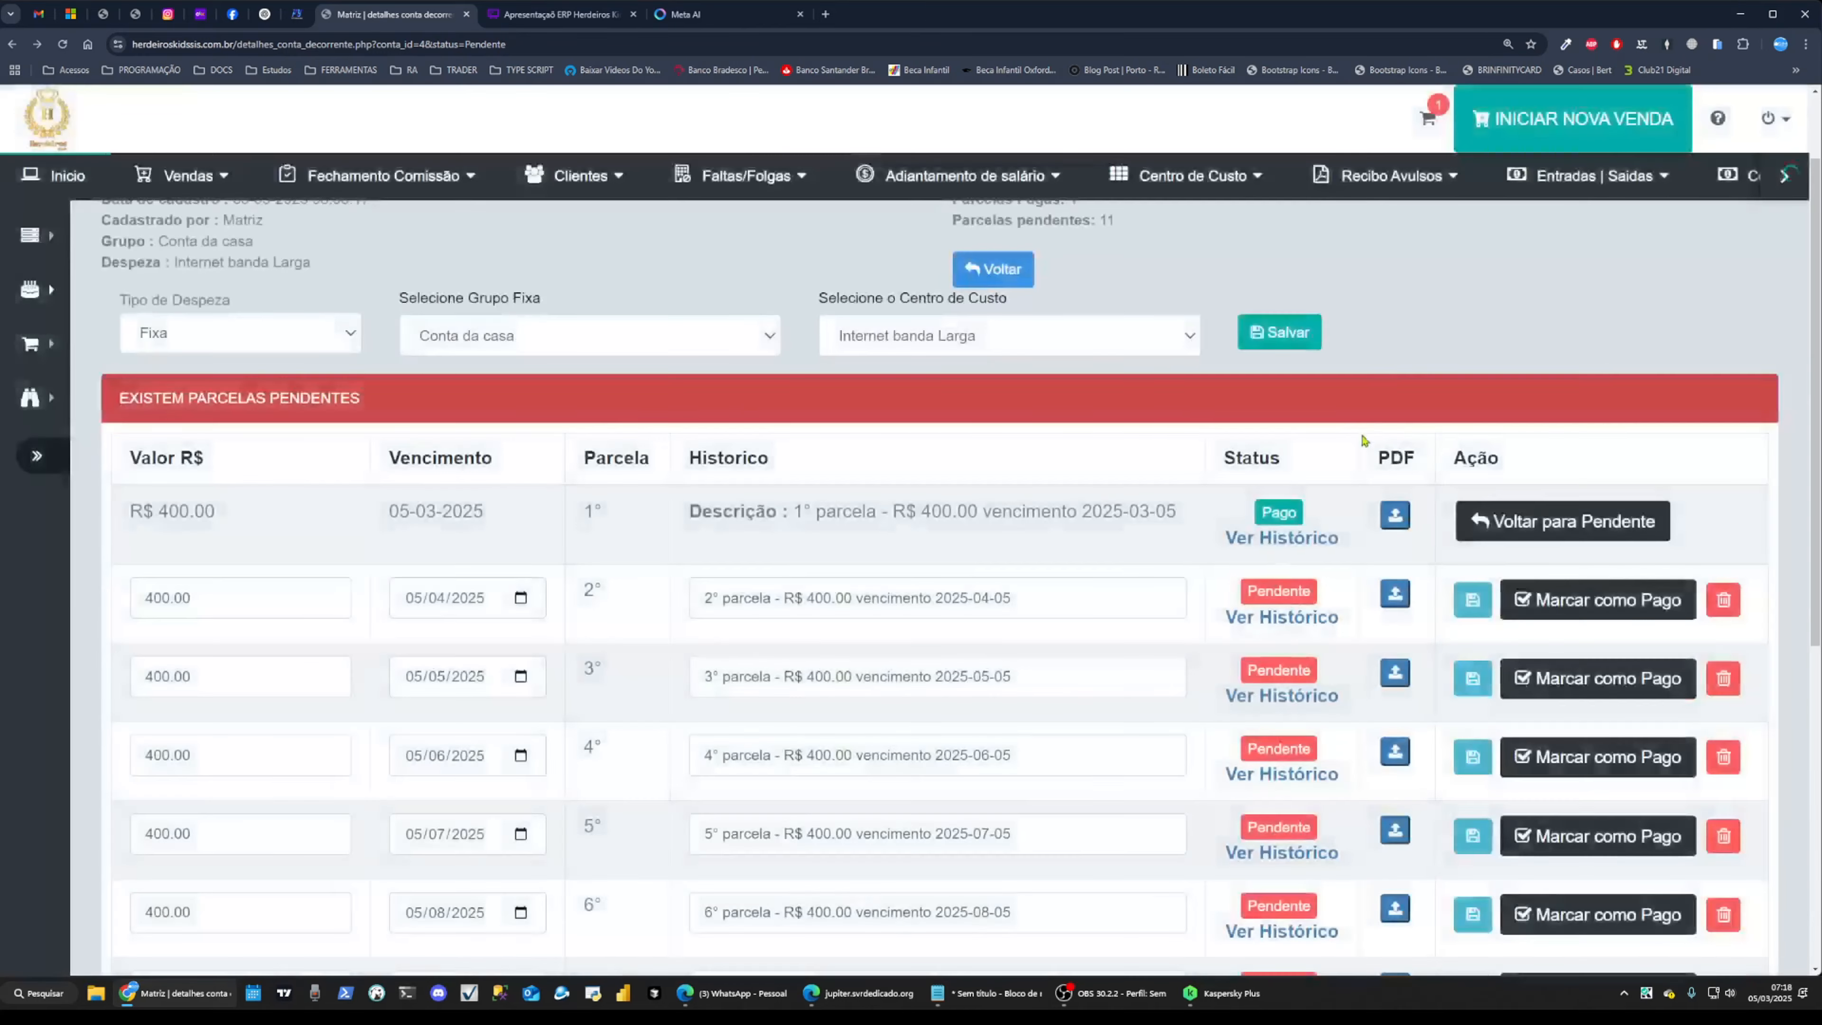
Mark the second installment, due 05/04/2025, as paid and accept the confirmations
left_click(1566, 623)
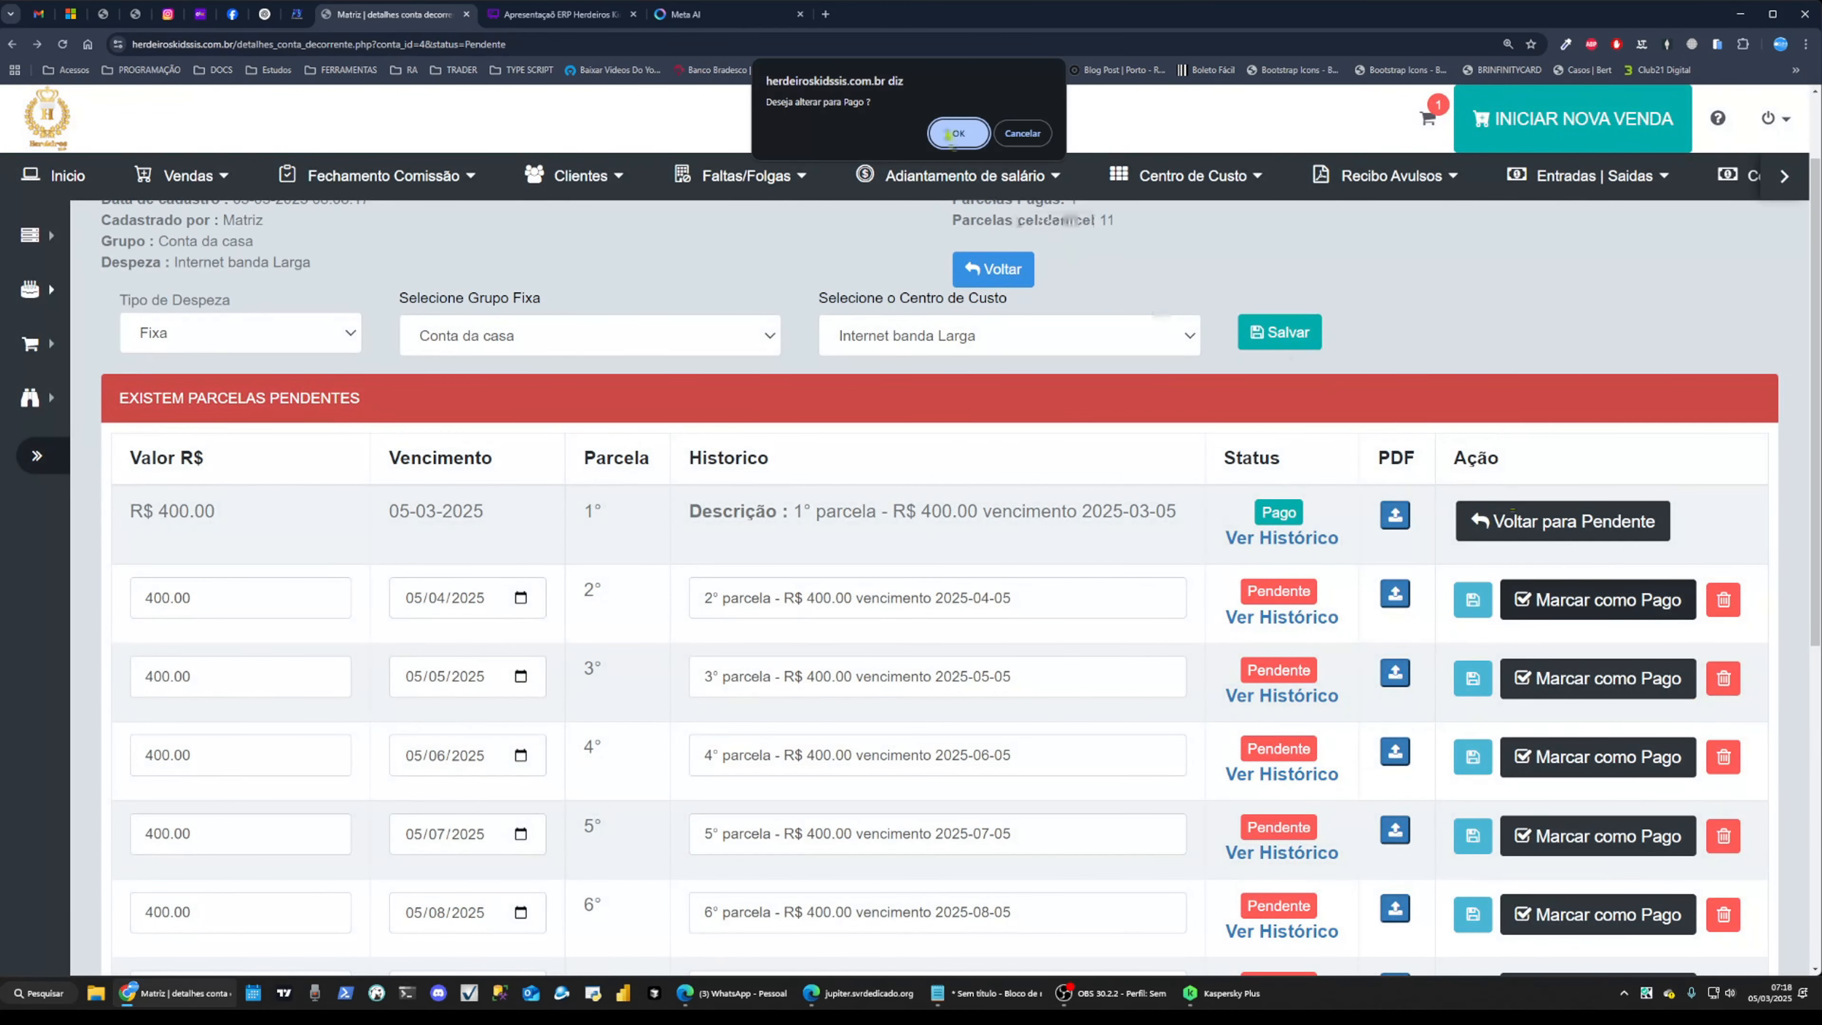
left_click(957, 133)
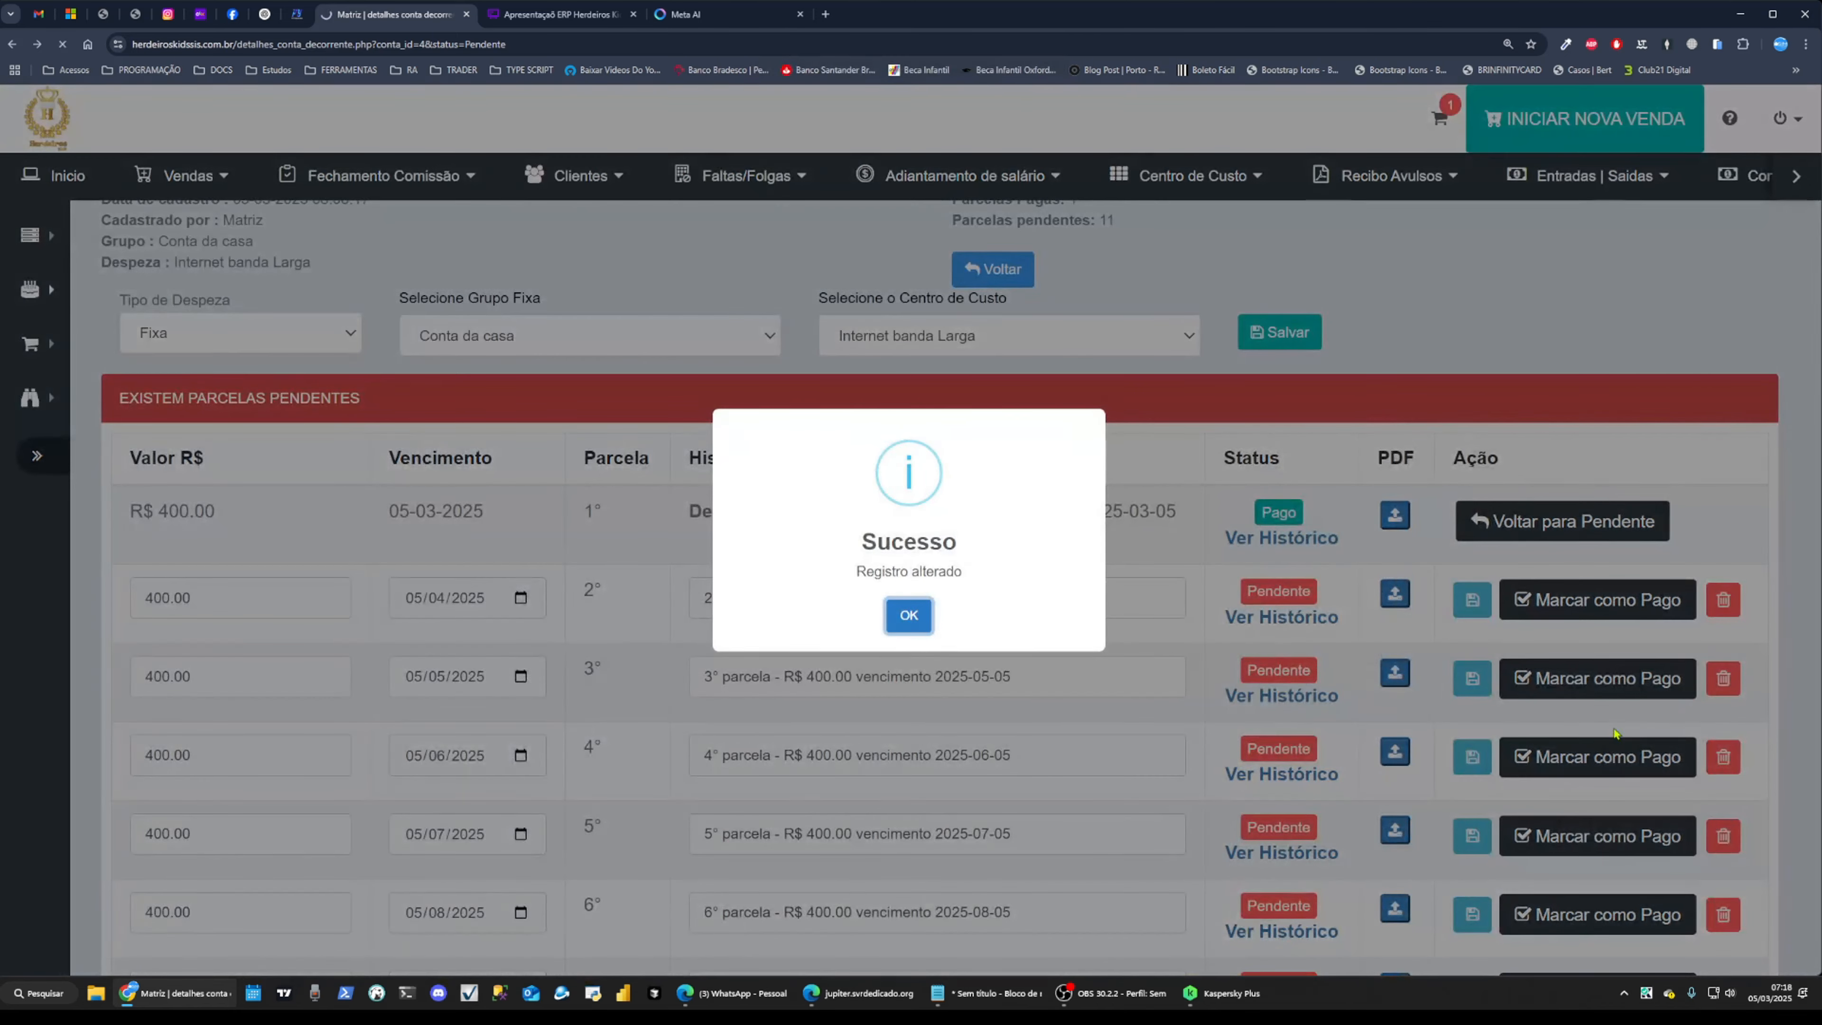
key("Return")
Open the Matriz cash outflow report and check the entry for the first installment
left_click(1593, 175)
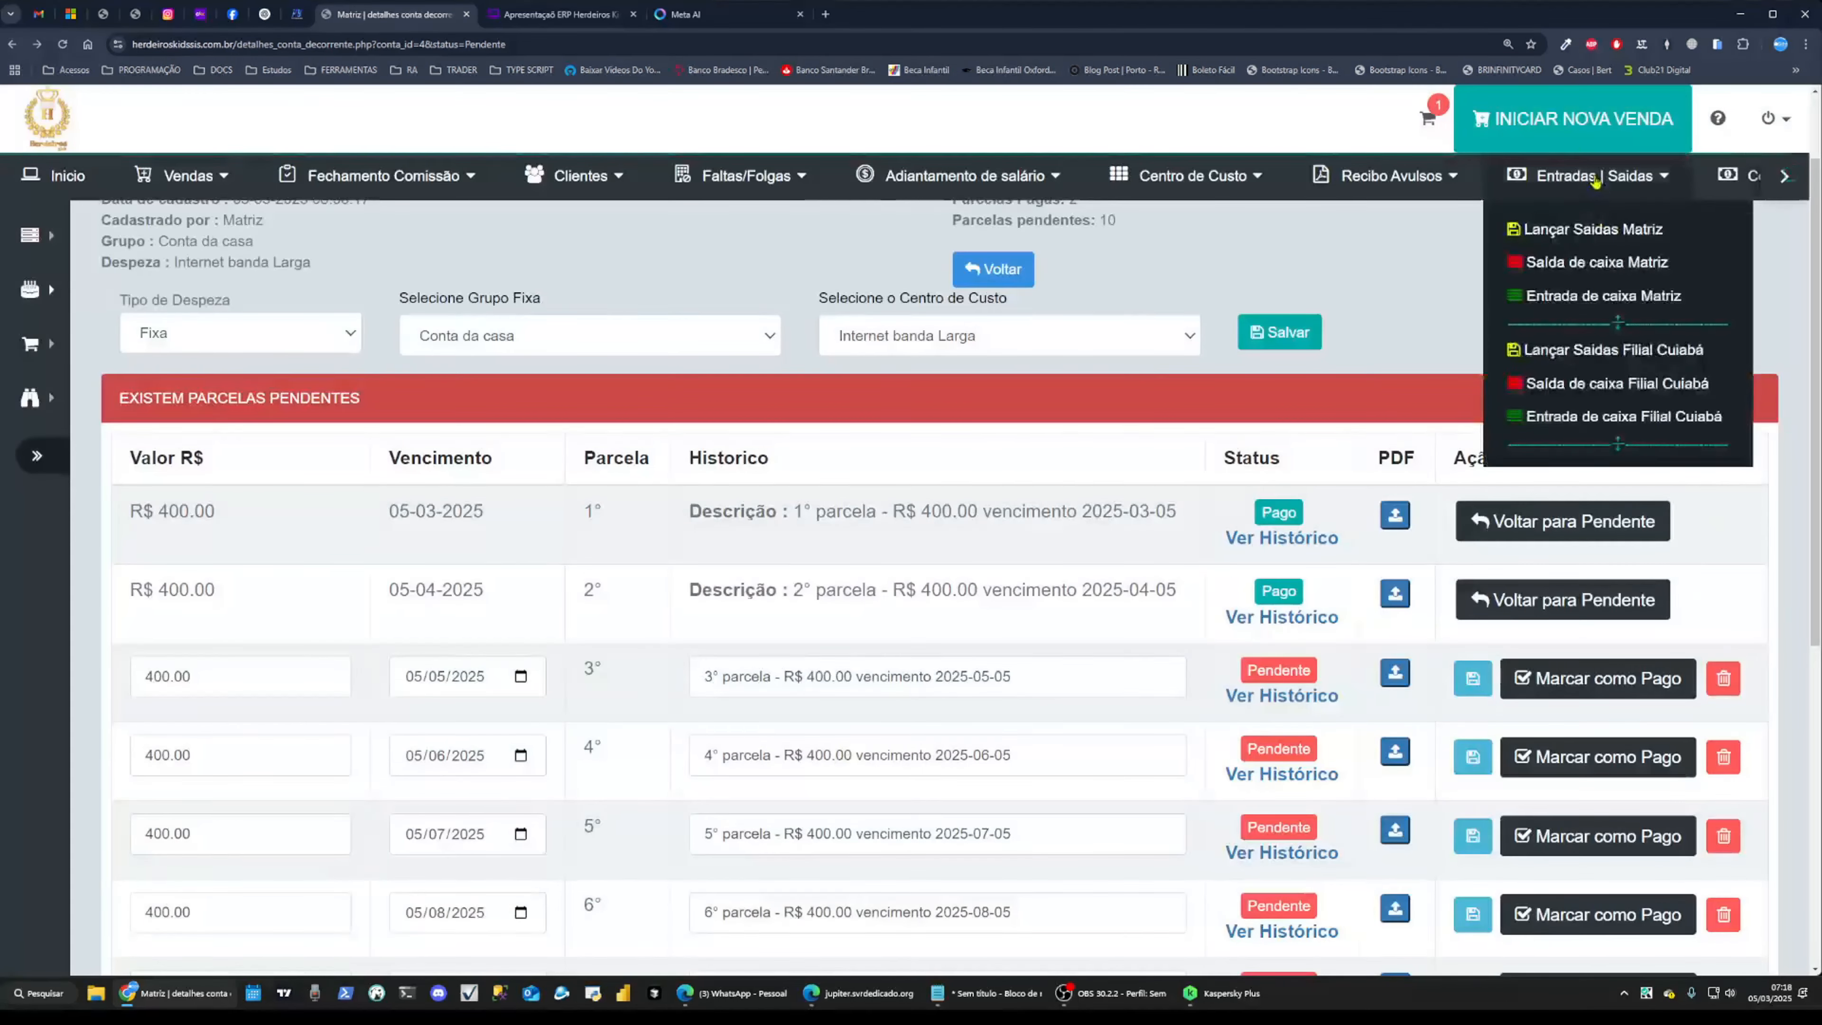
left_click(1594, 262)
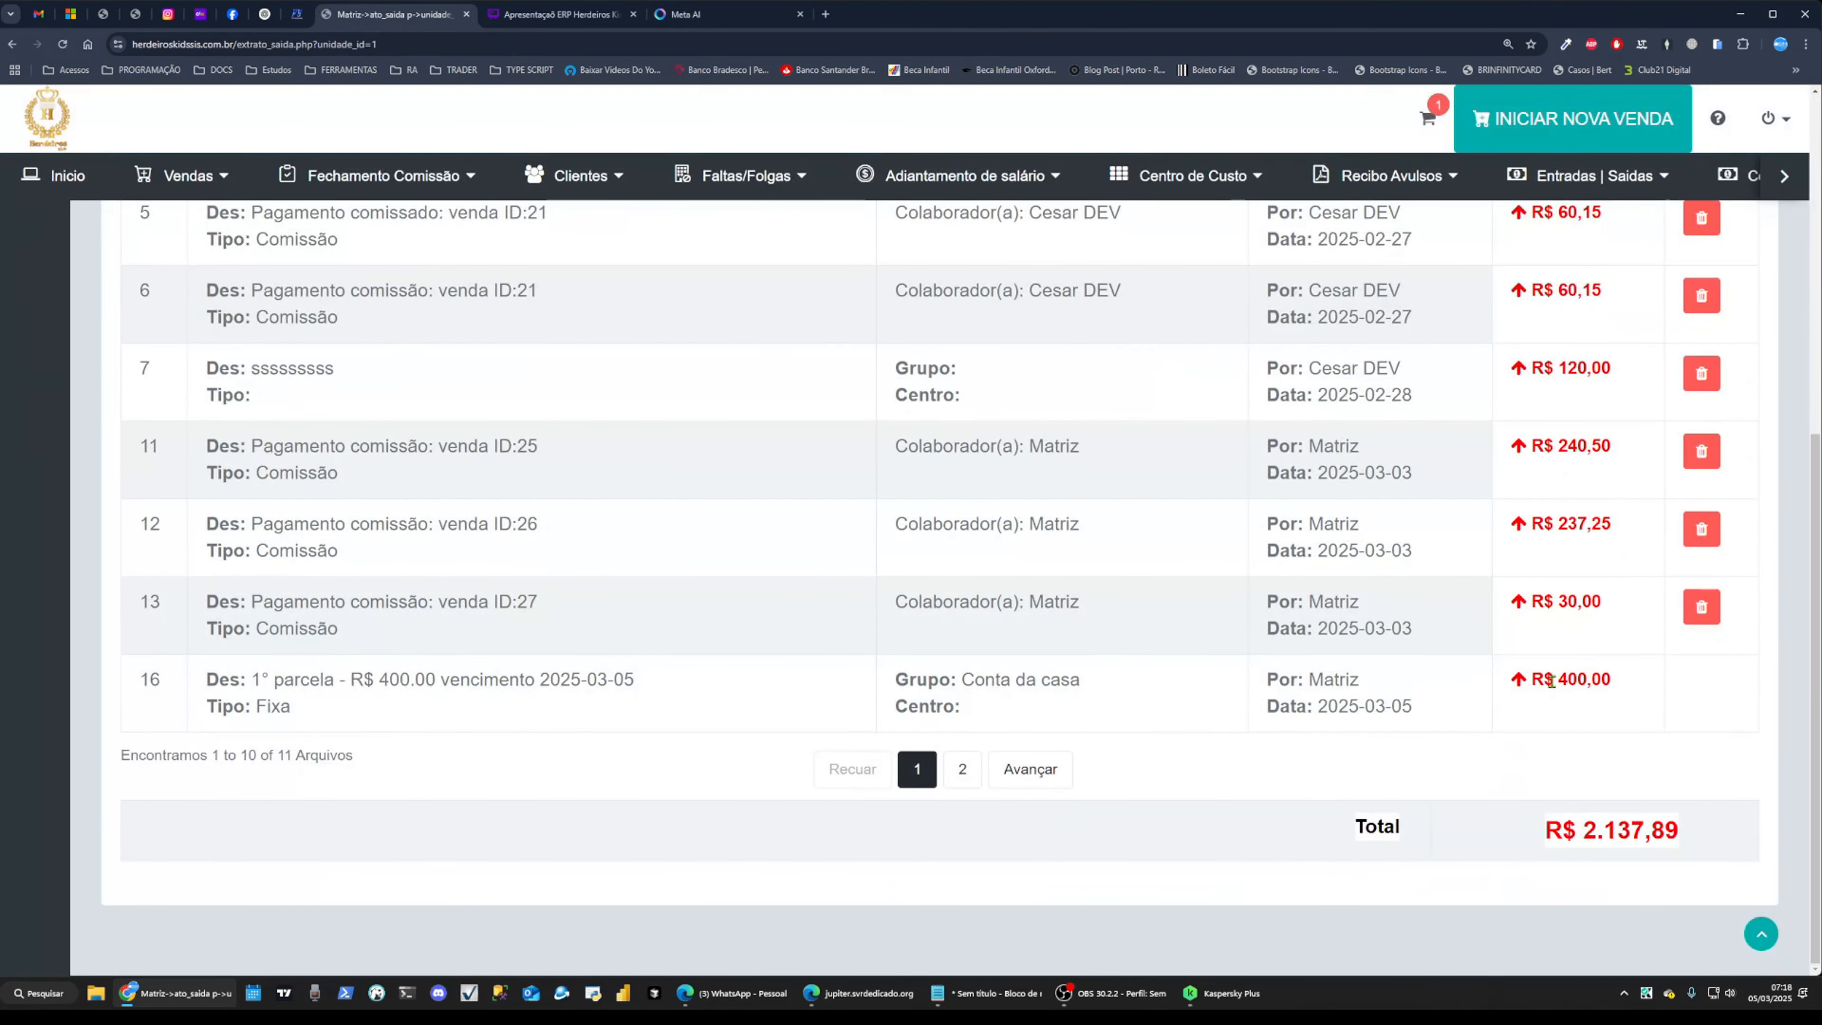
left_click_drag(1551, 679, 1637, 689)
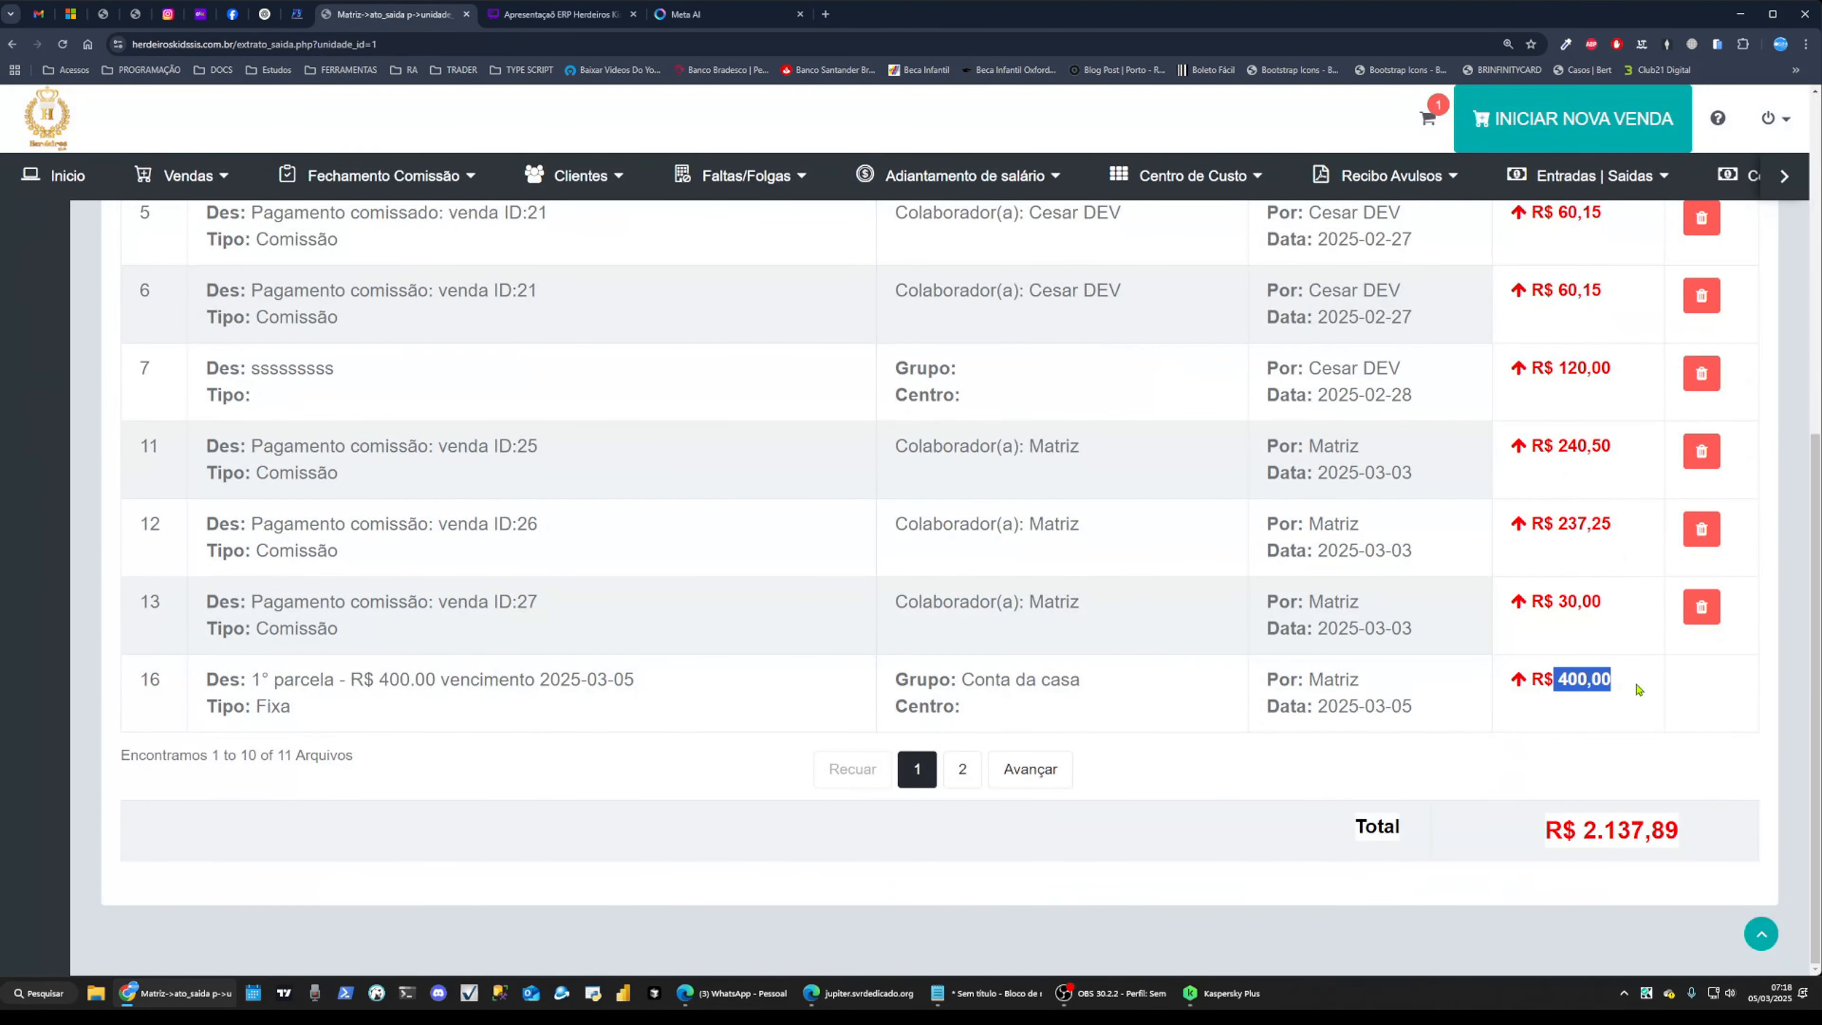
Set the Matriz cash outflow report to show 25 entries per page
left_click(963, 769)
left_click(194, 427)
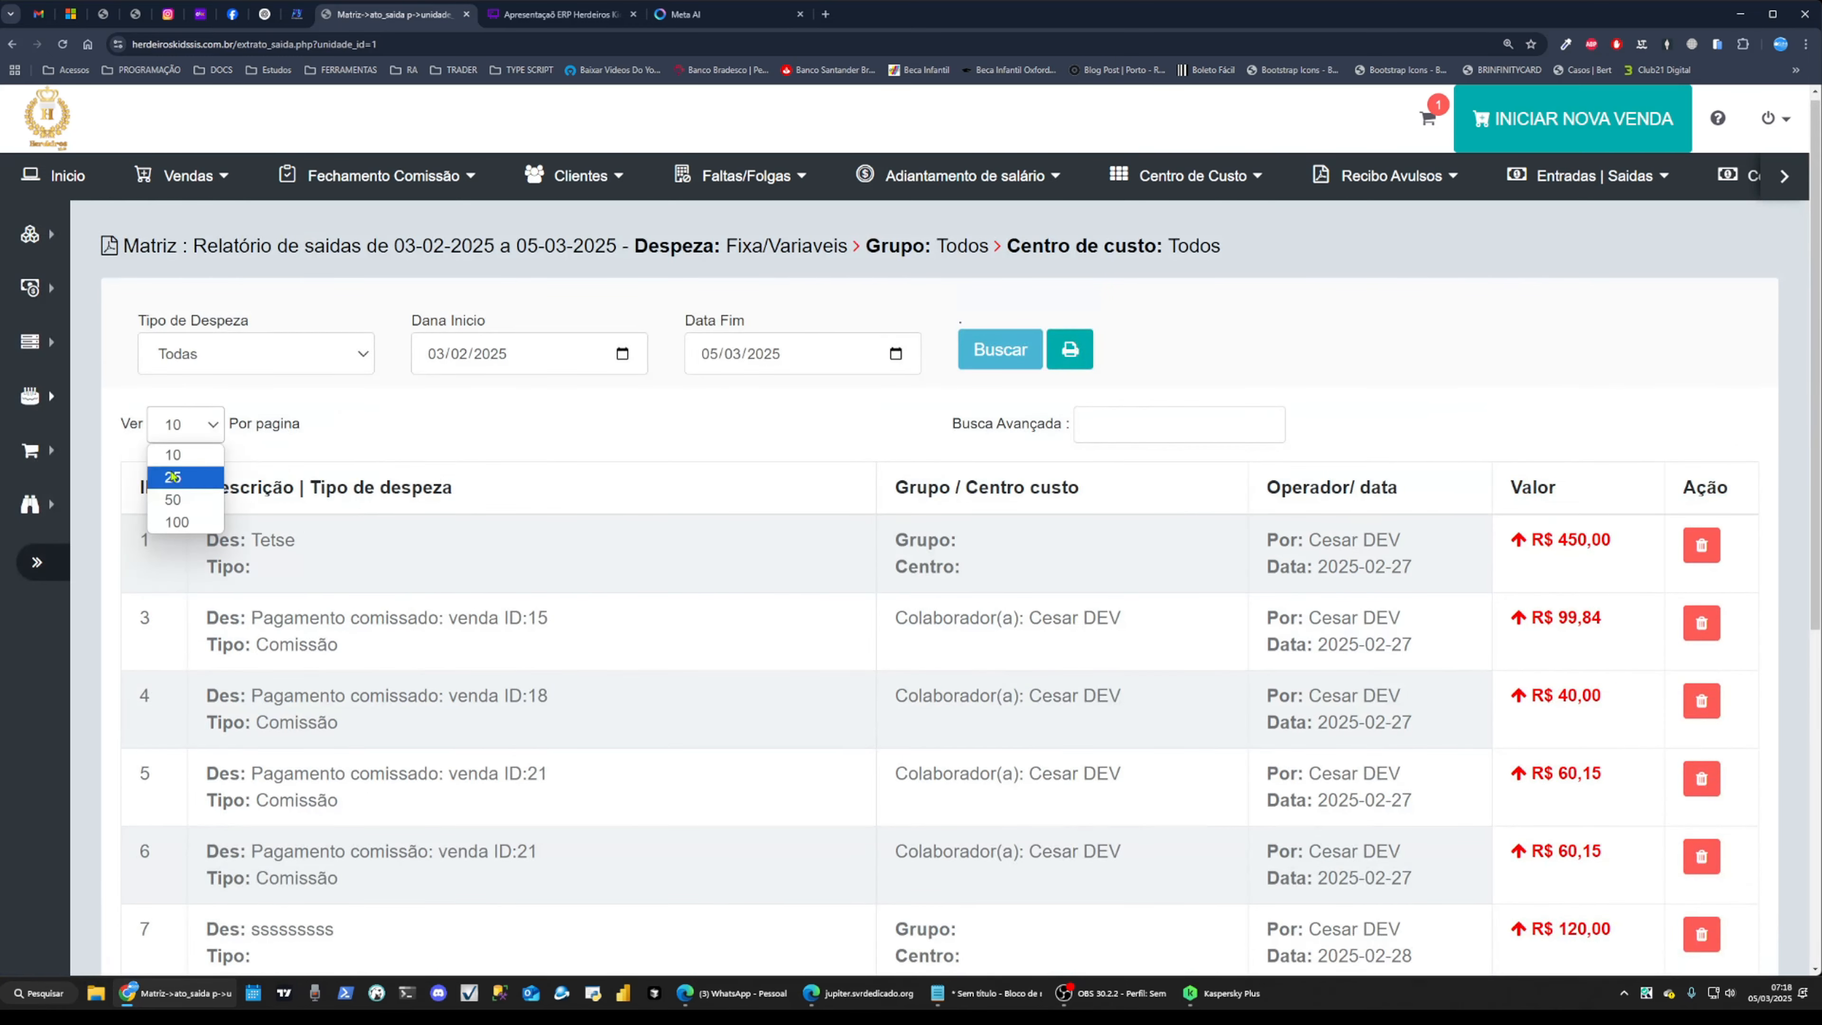
left_click(492, 424)
scroll(492, 423, "down", 10)
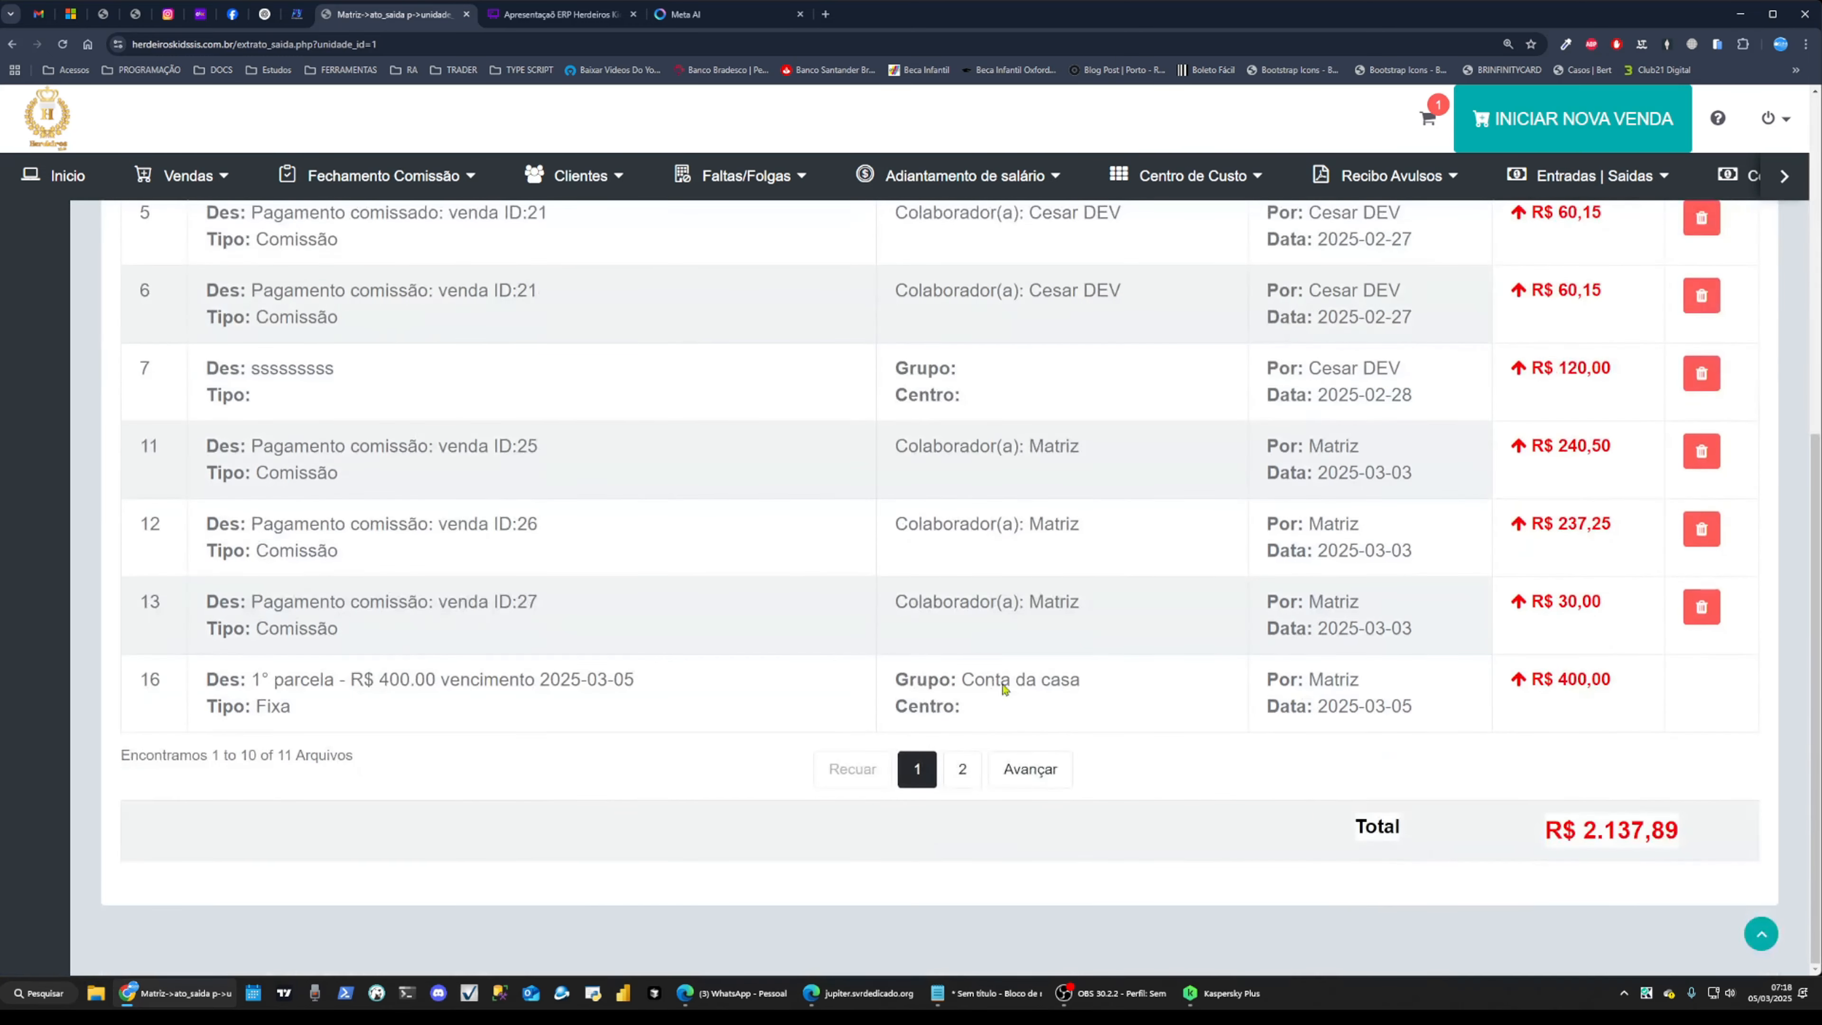
scroll(378, 476, "up", 10)
left_click(185, 353)
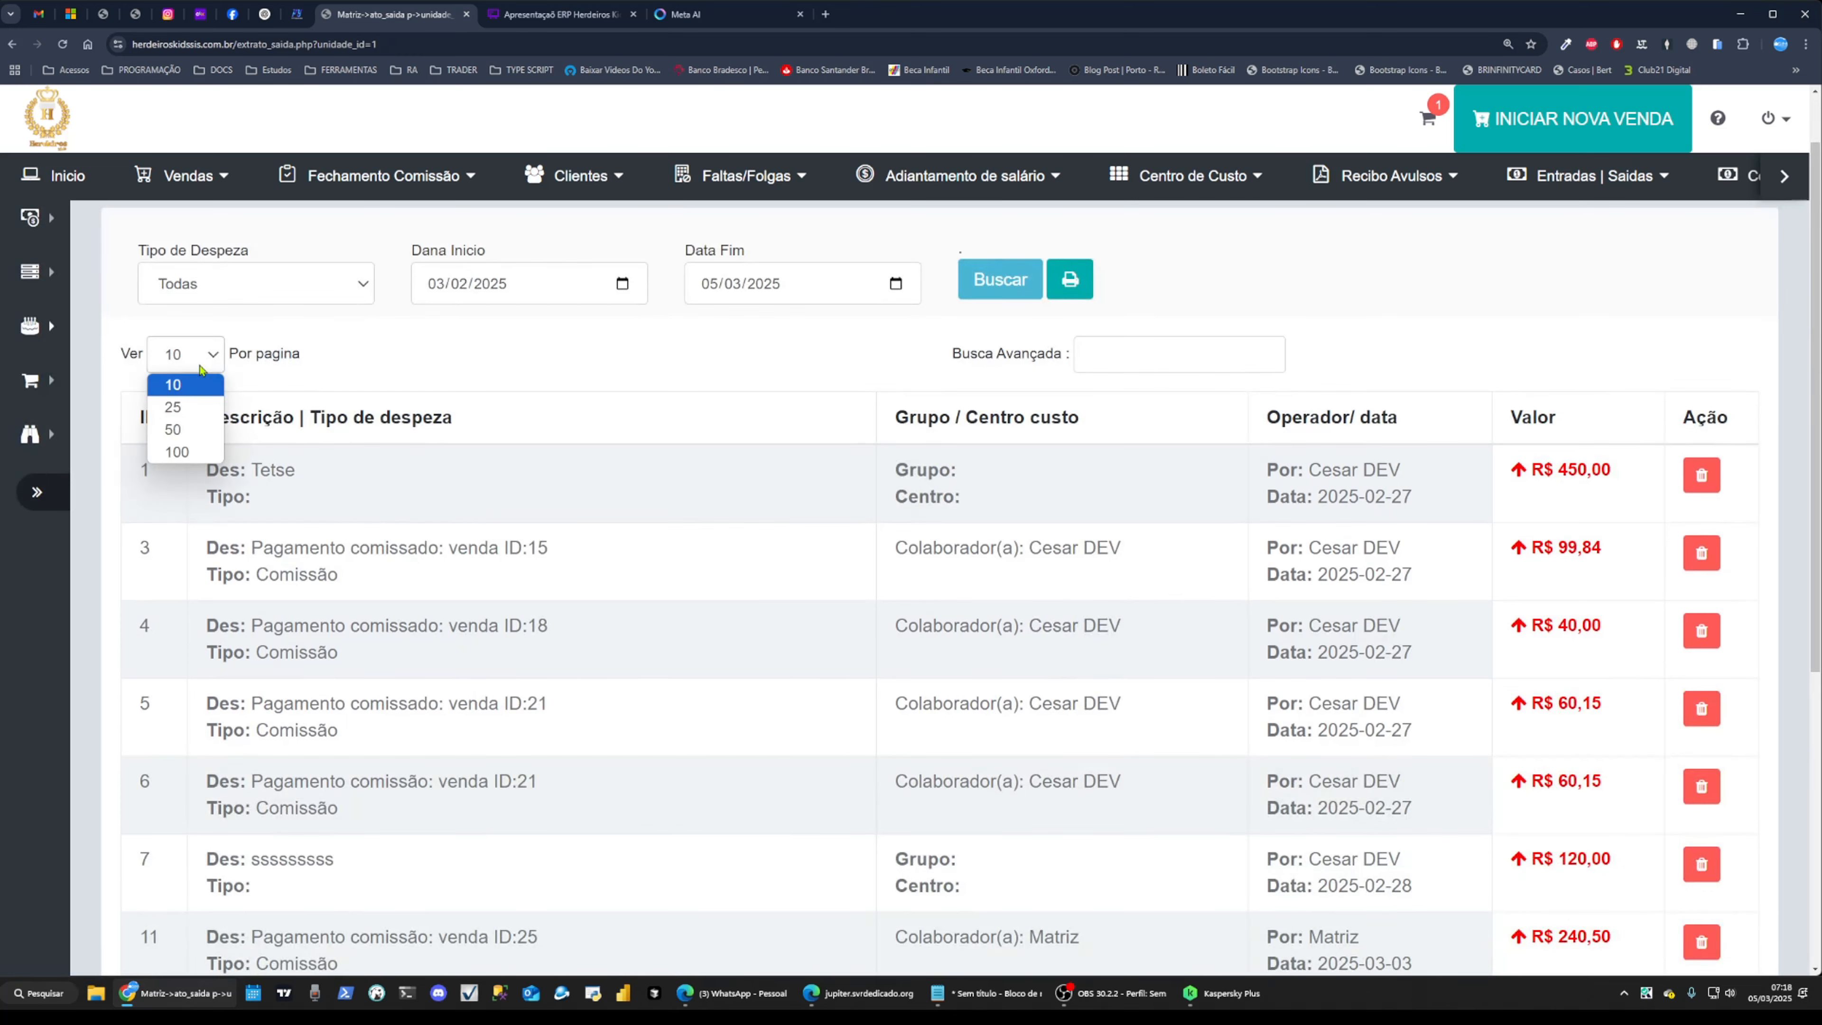
left_click(176, 407)
scroll(1090, 850, "down", 6)
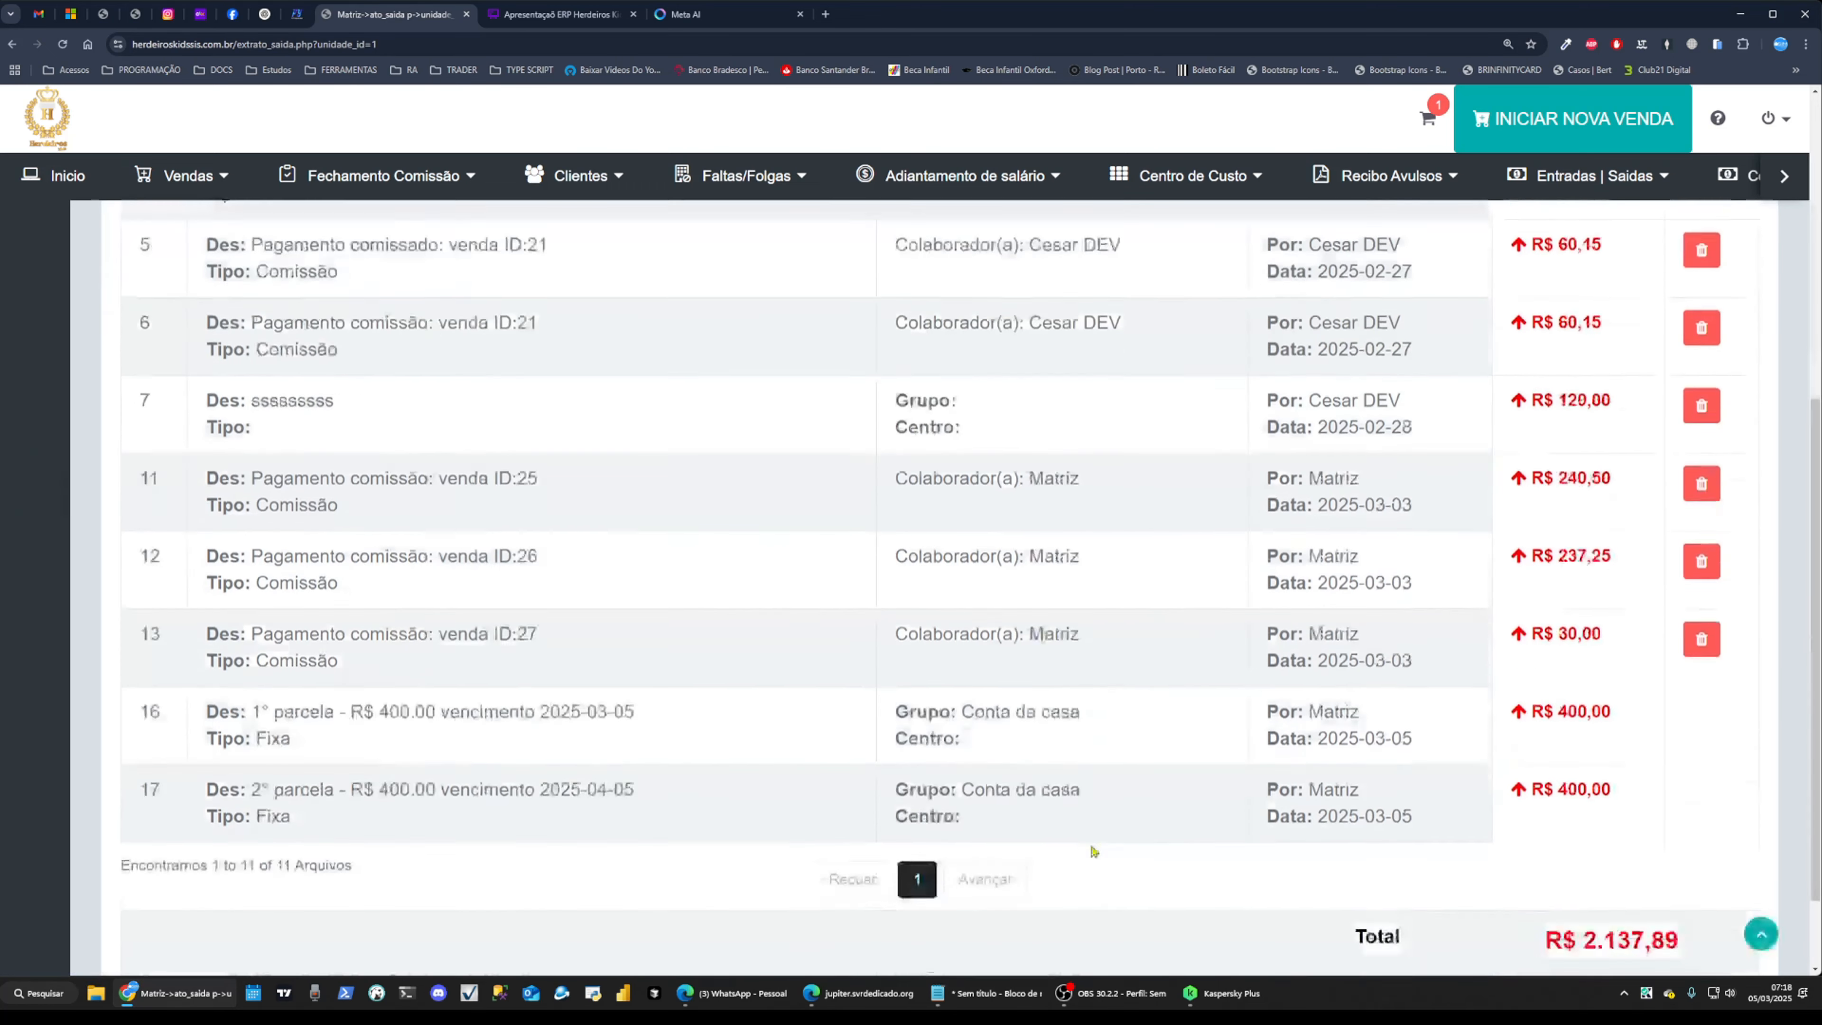
Check the amounts and due dates of the first and second installments' entries in the cash outflow report
left_click_drag(1546, 602, 1663, 596)
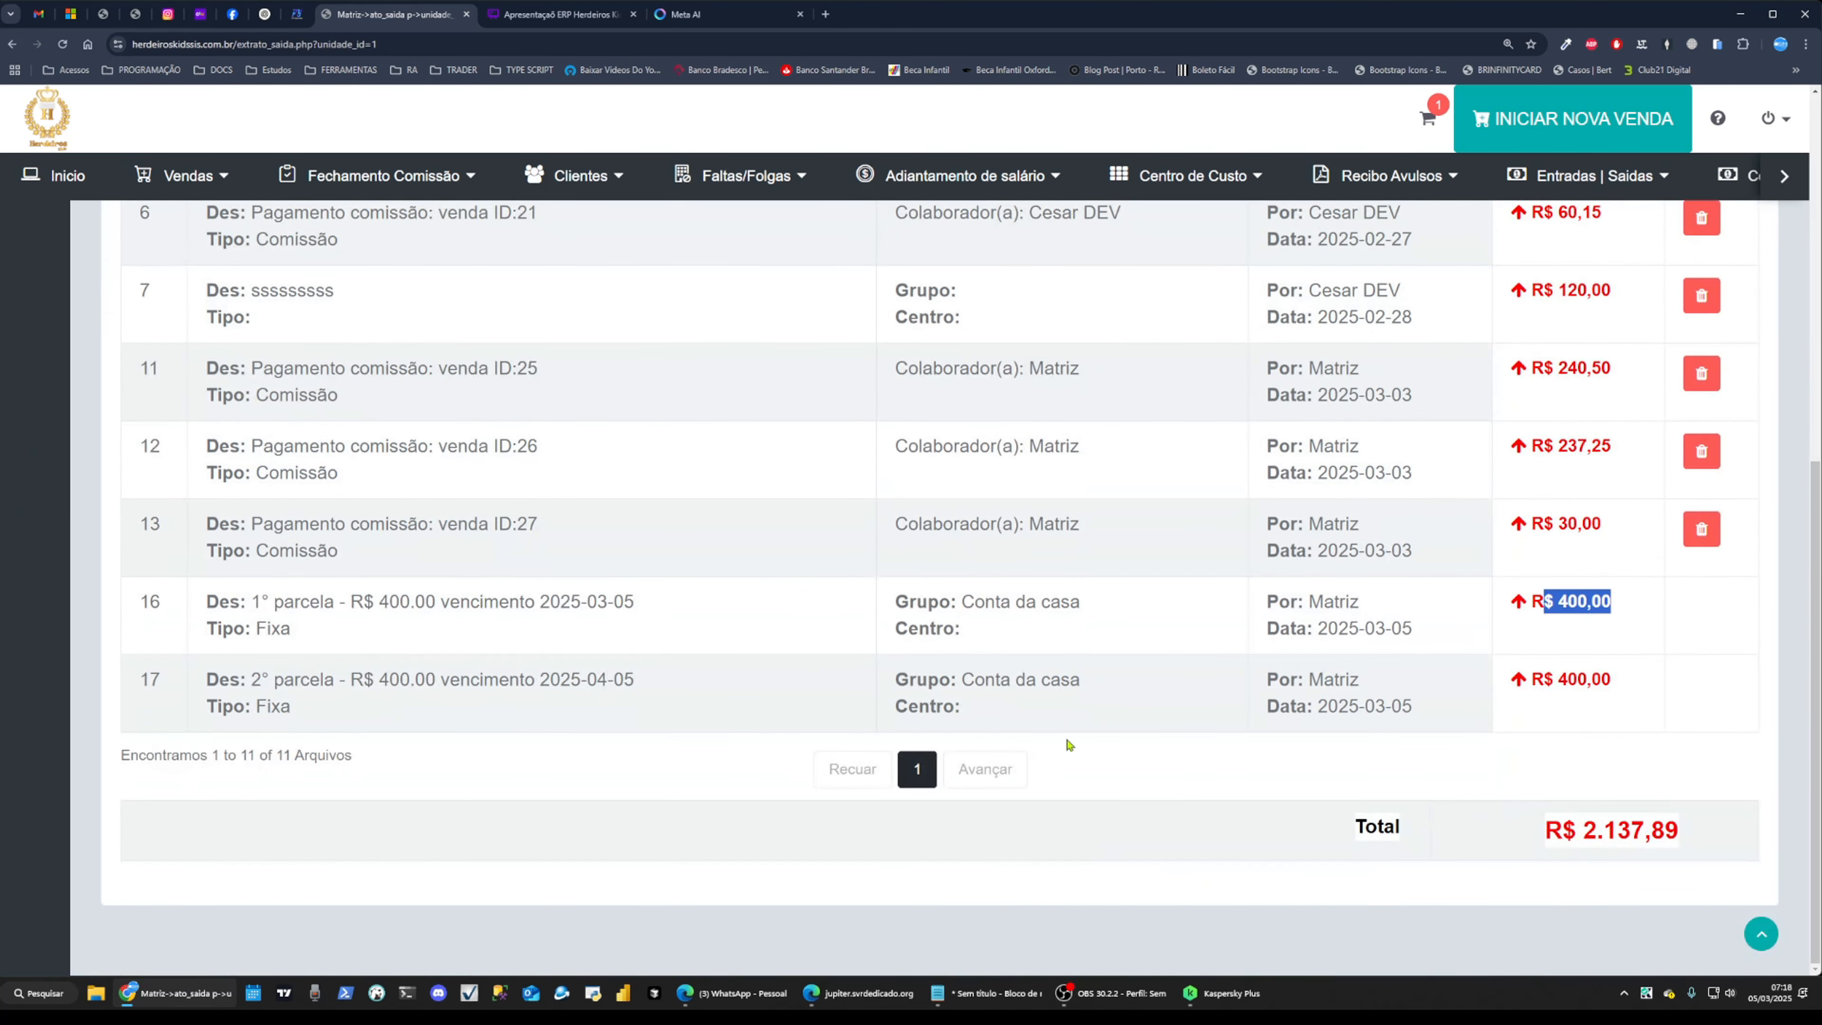
left_click_drag(635, 601, 580, 603)
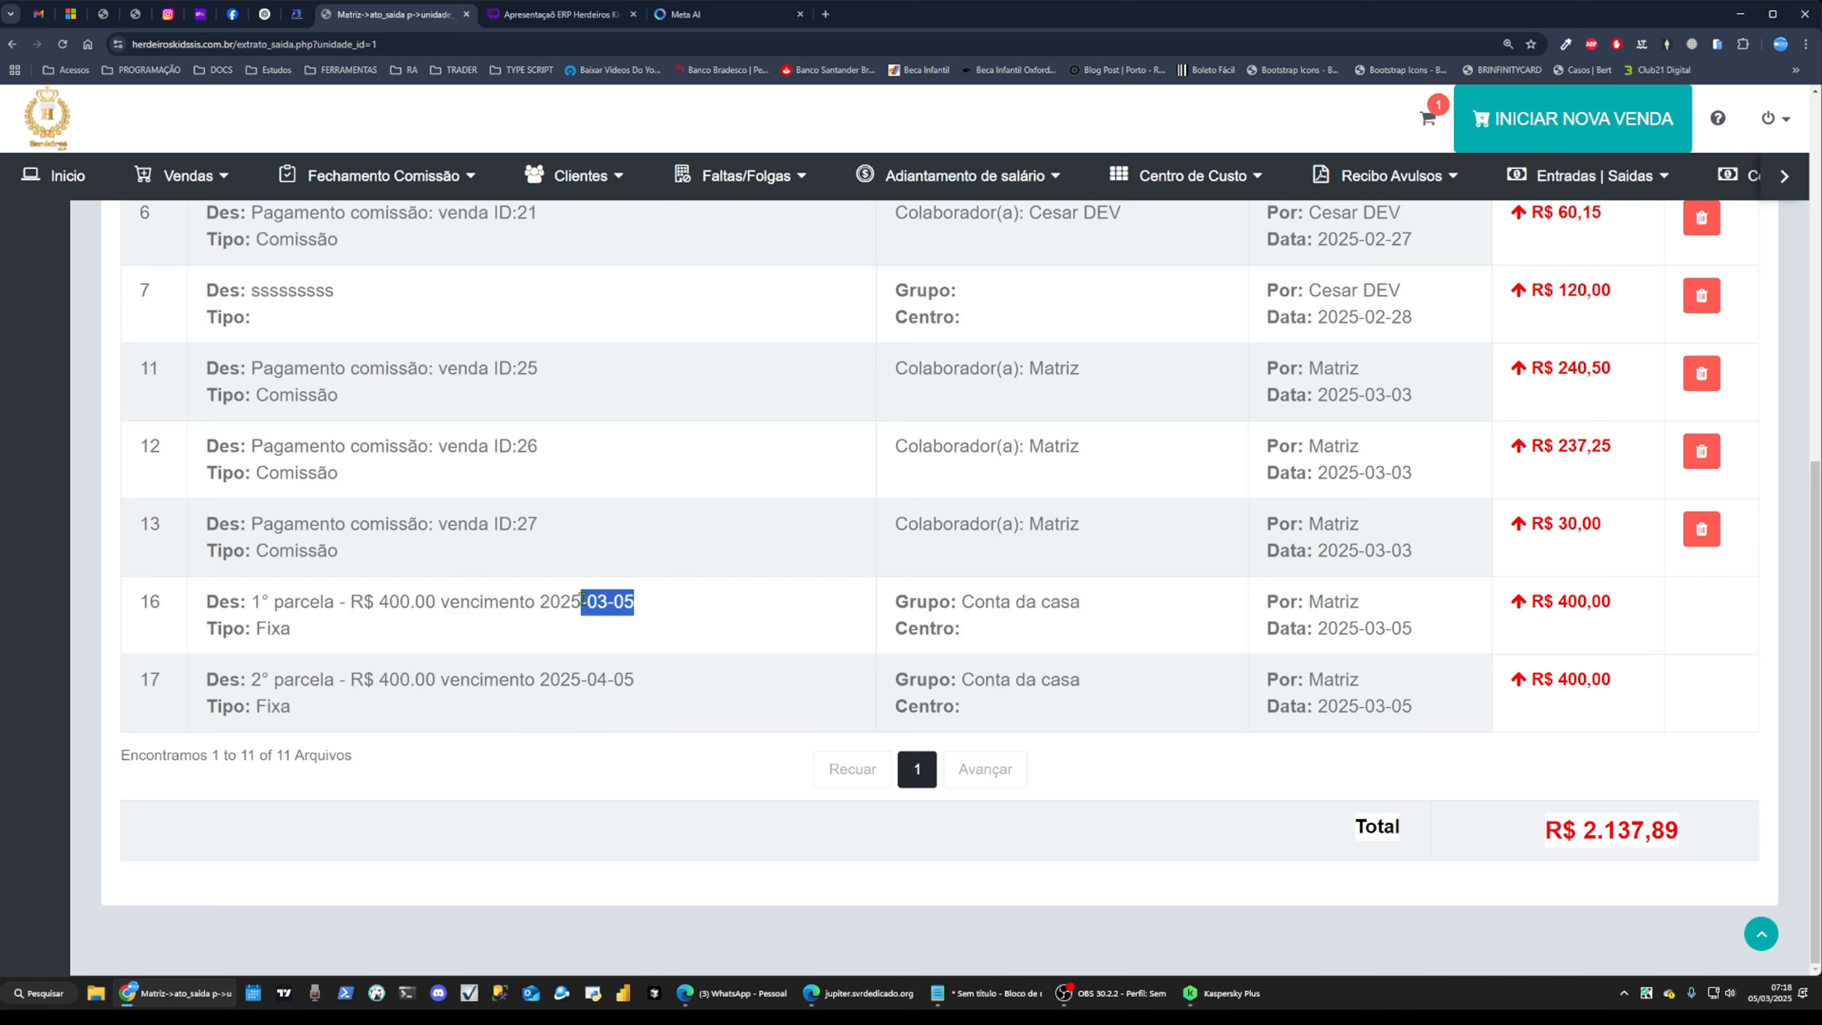
left_click_drag(1617, 679, 1568, 679)
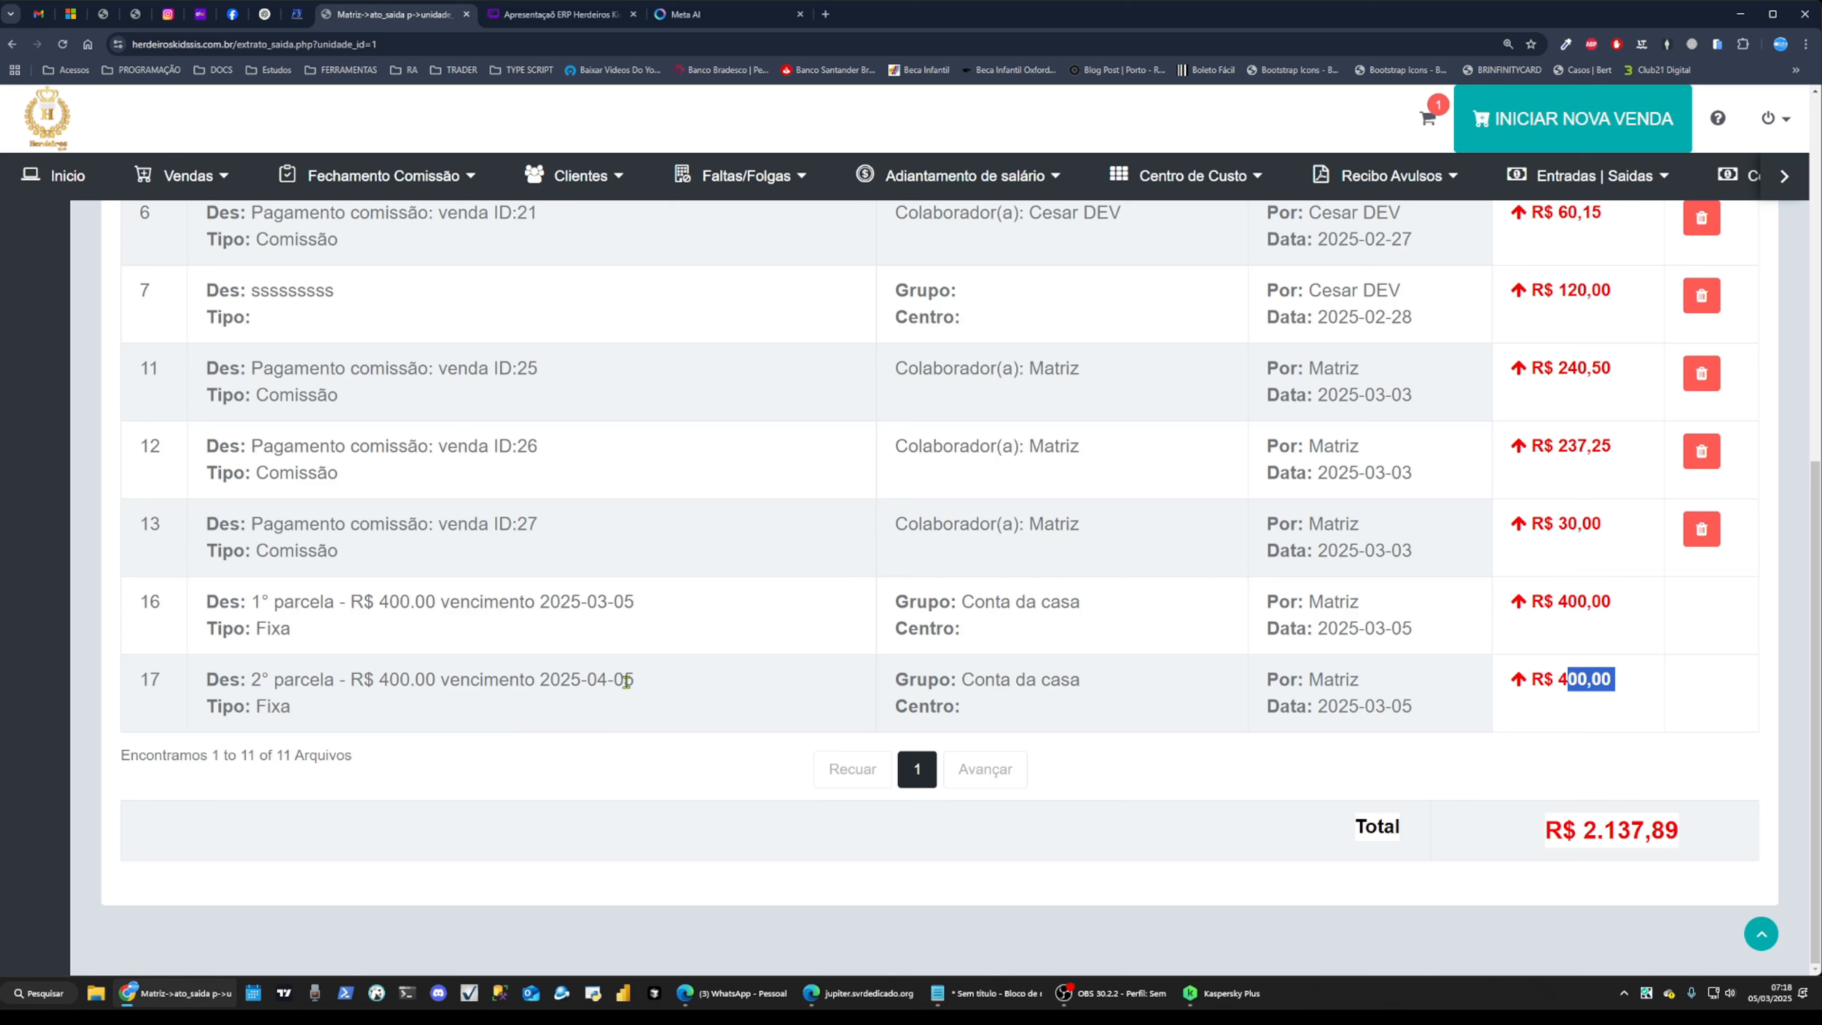
left_click_drag(637, 680, 587, 680)
scroll(603, 334, "up", 3)
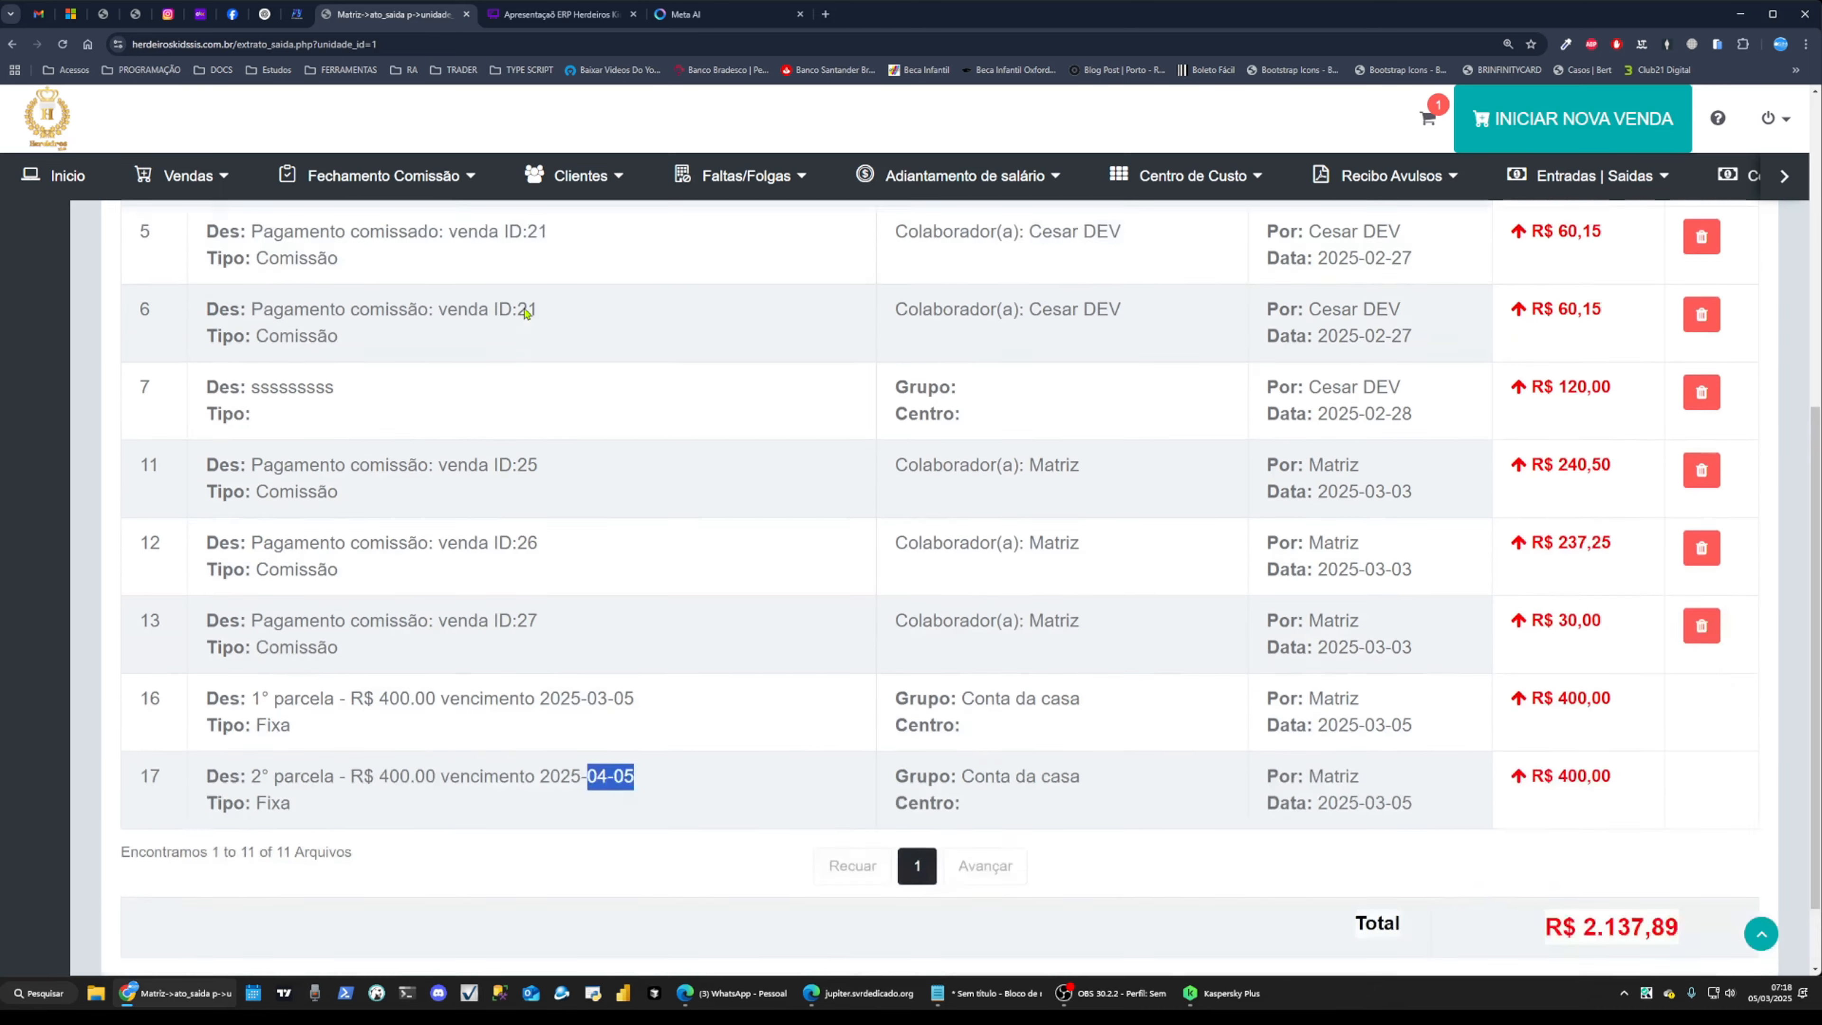
Return to the home page and set the page zoom to 150%
left_click(615, 324)
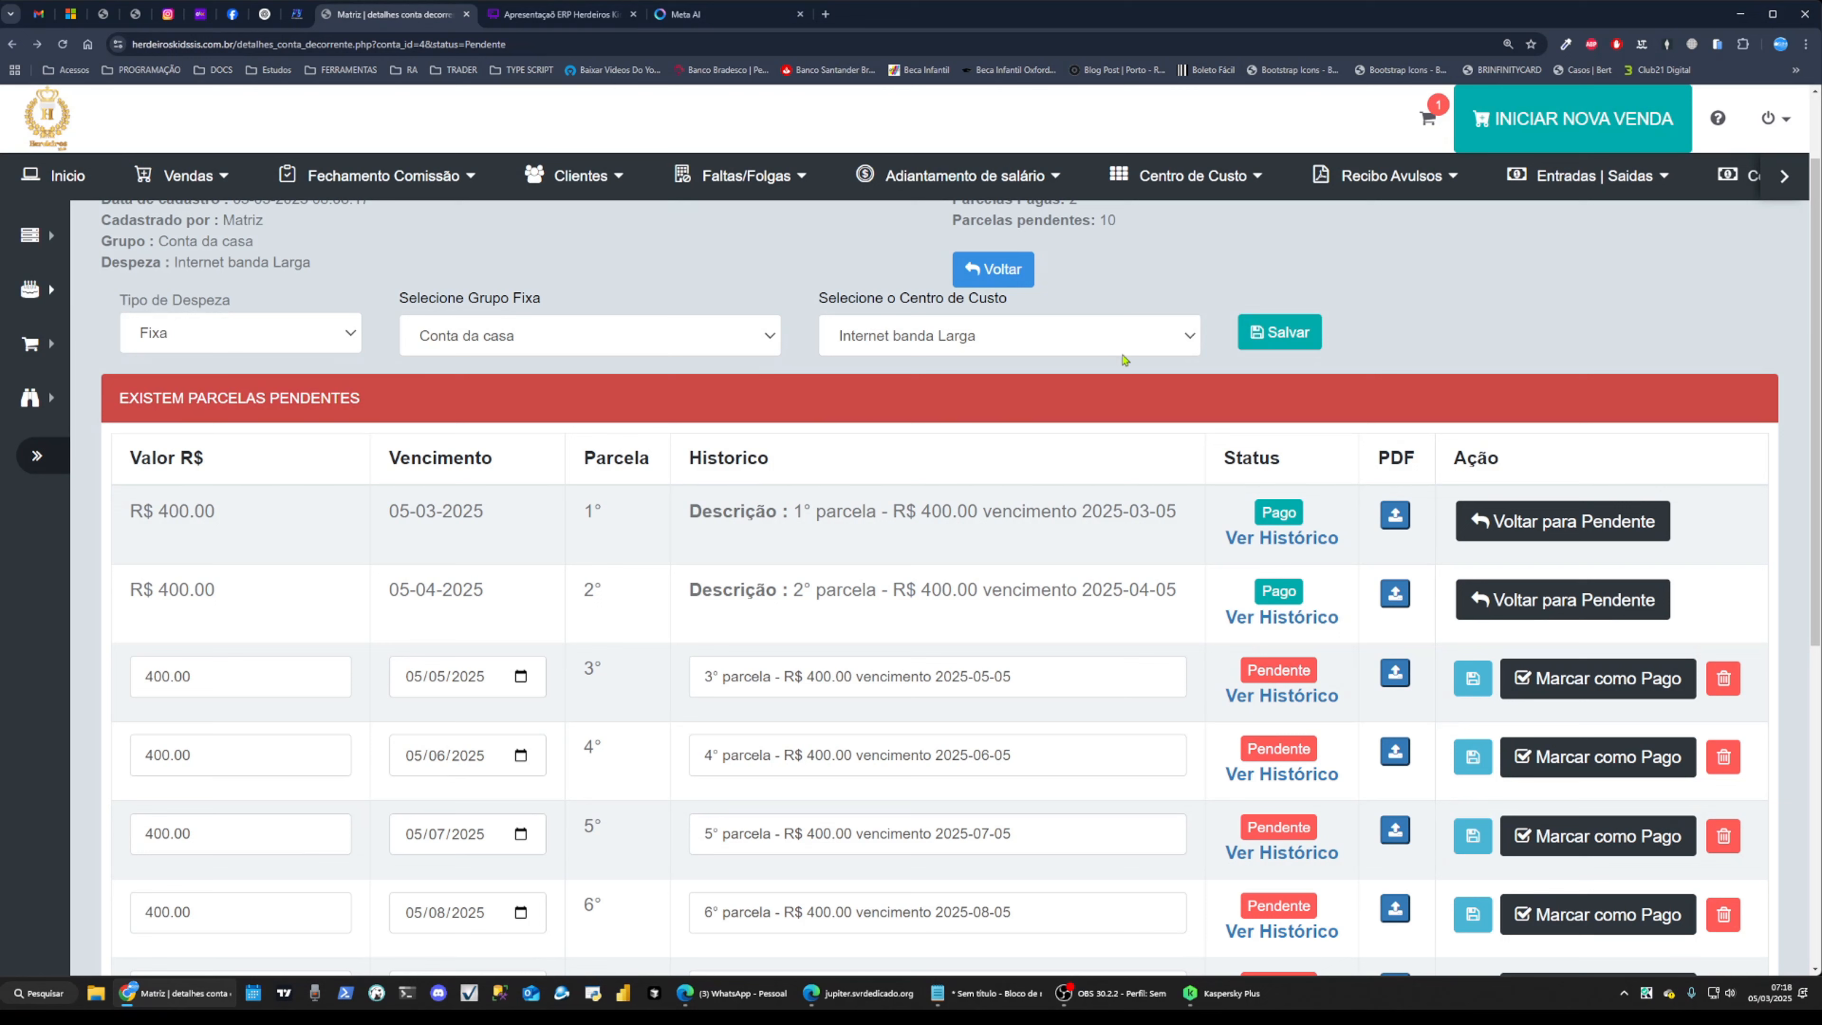
left_click(12, 177)
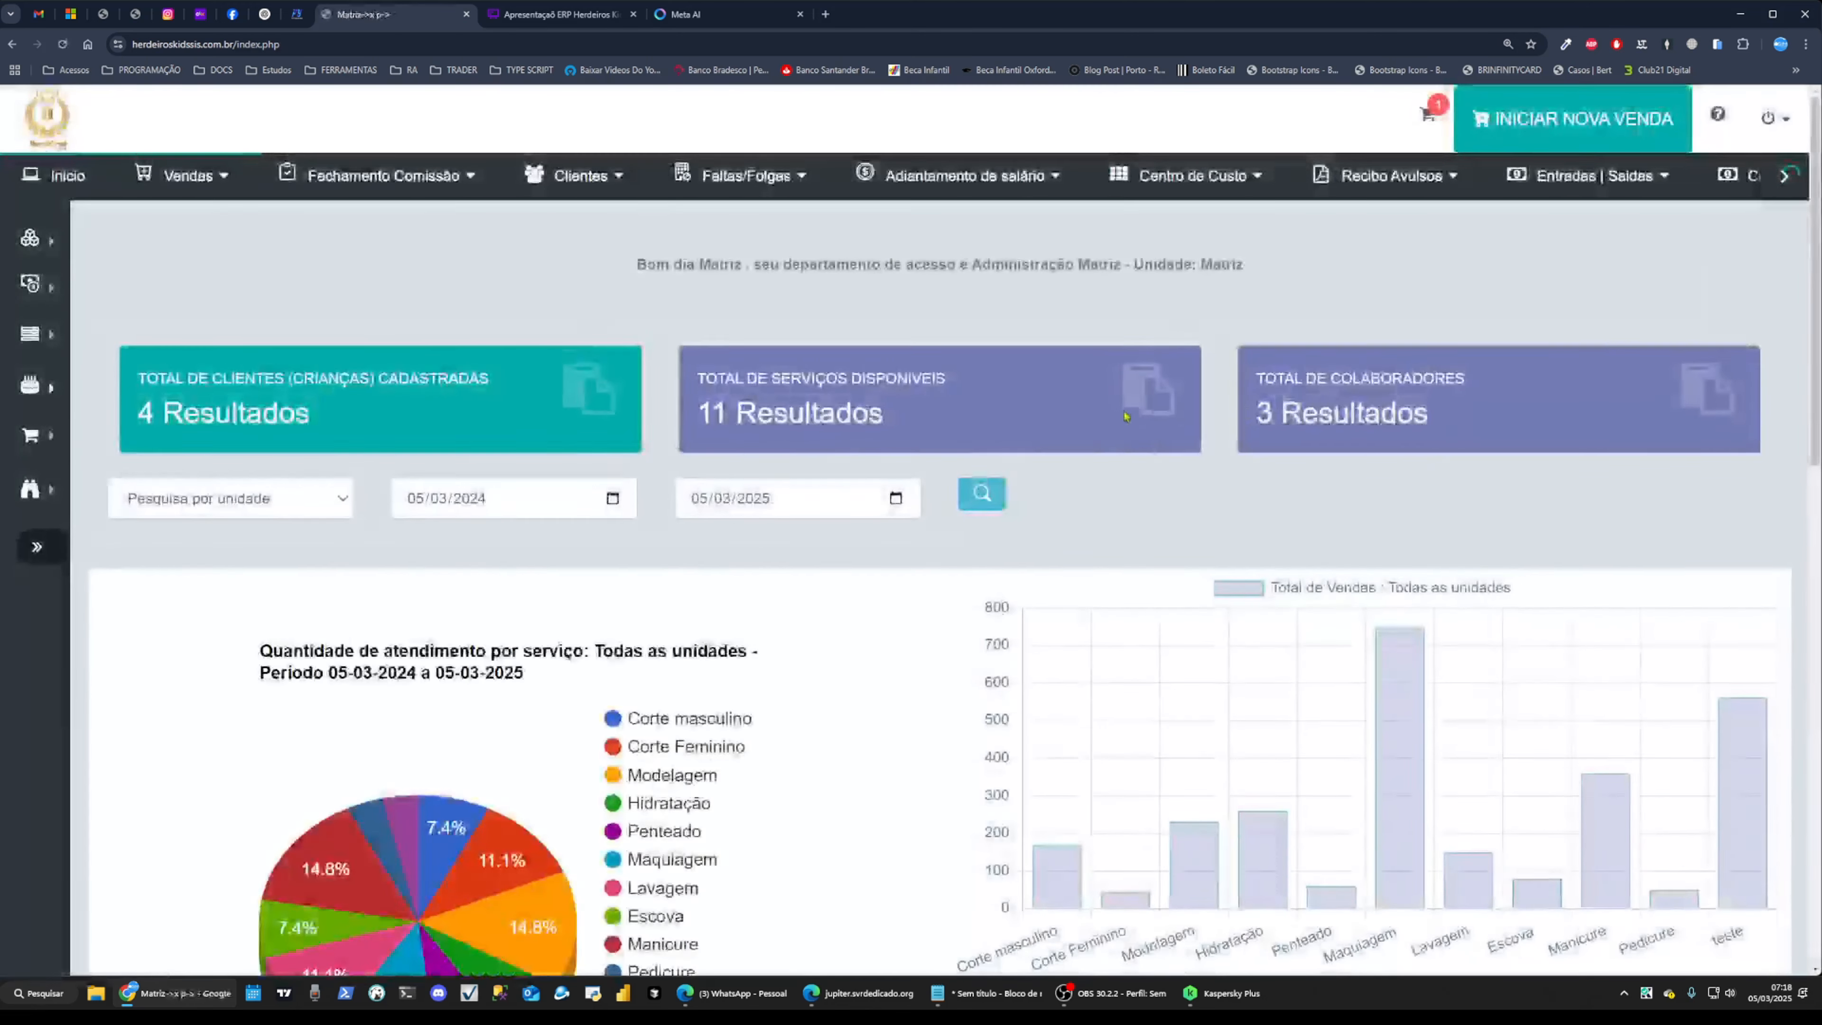
left_click(1653, 192)
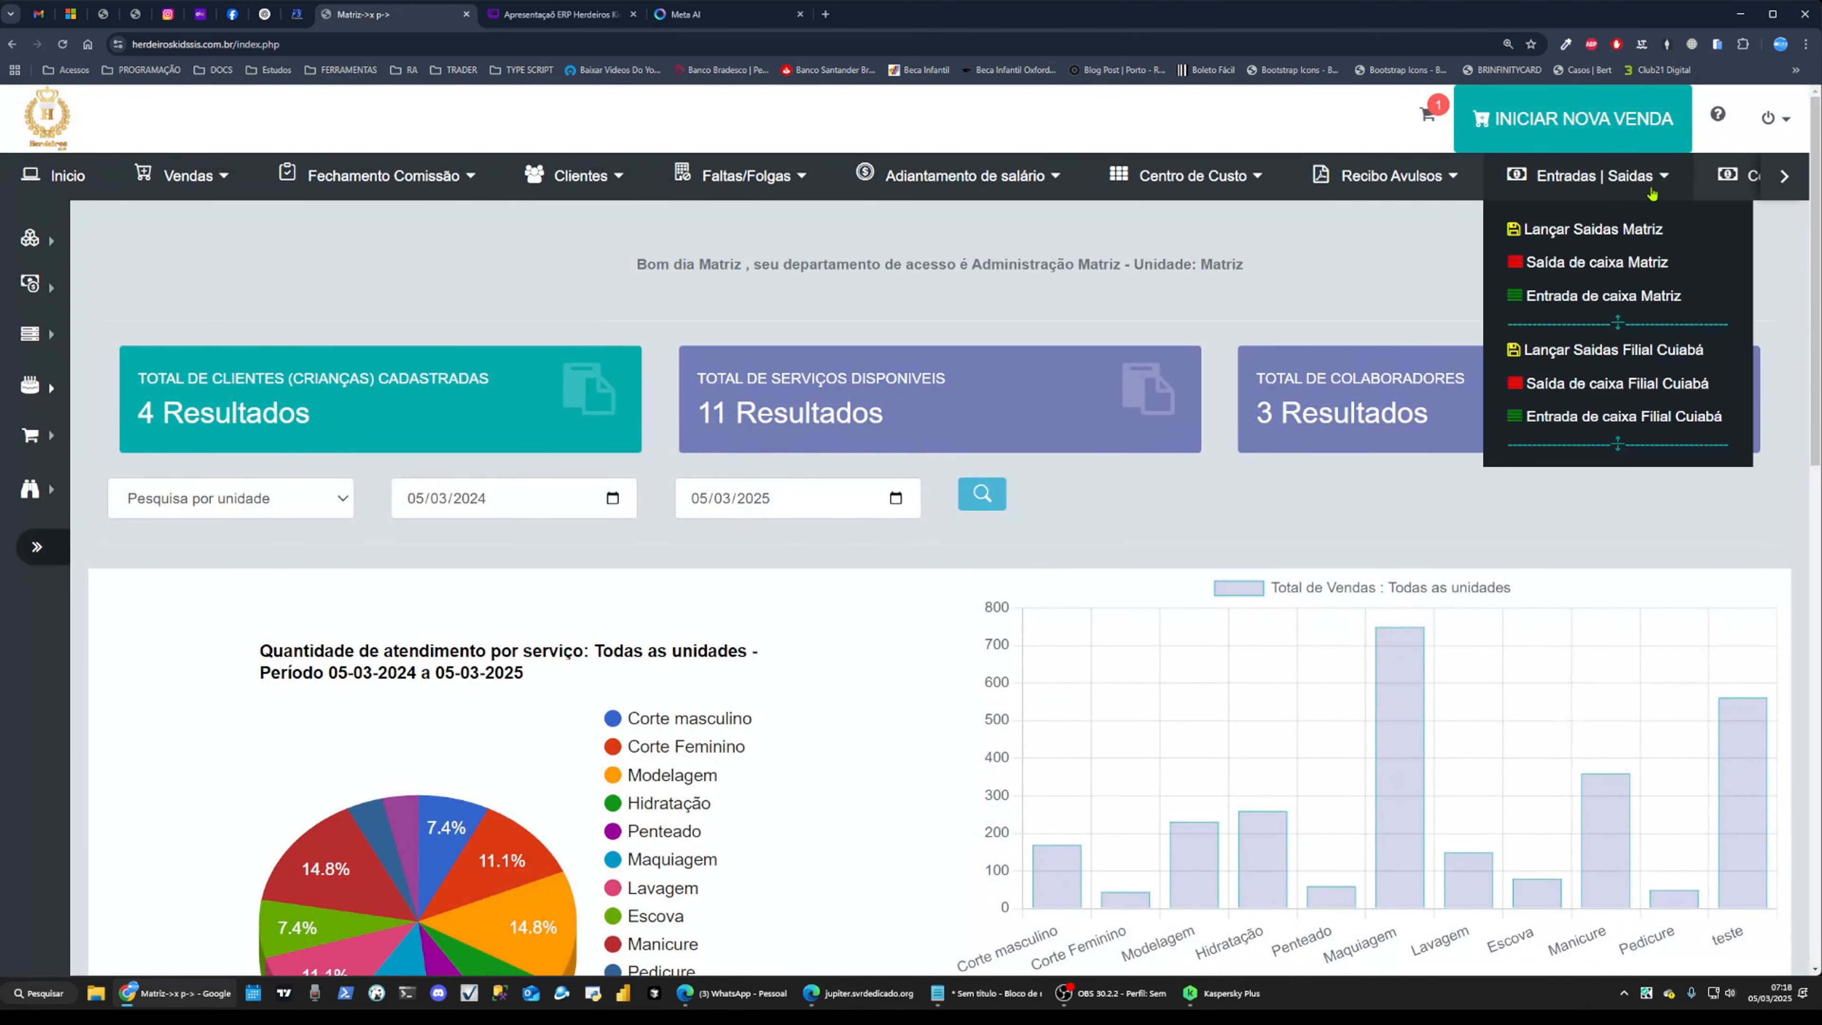
left_click(1785, 176)
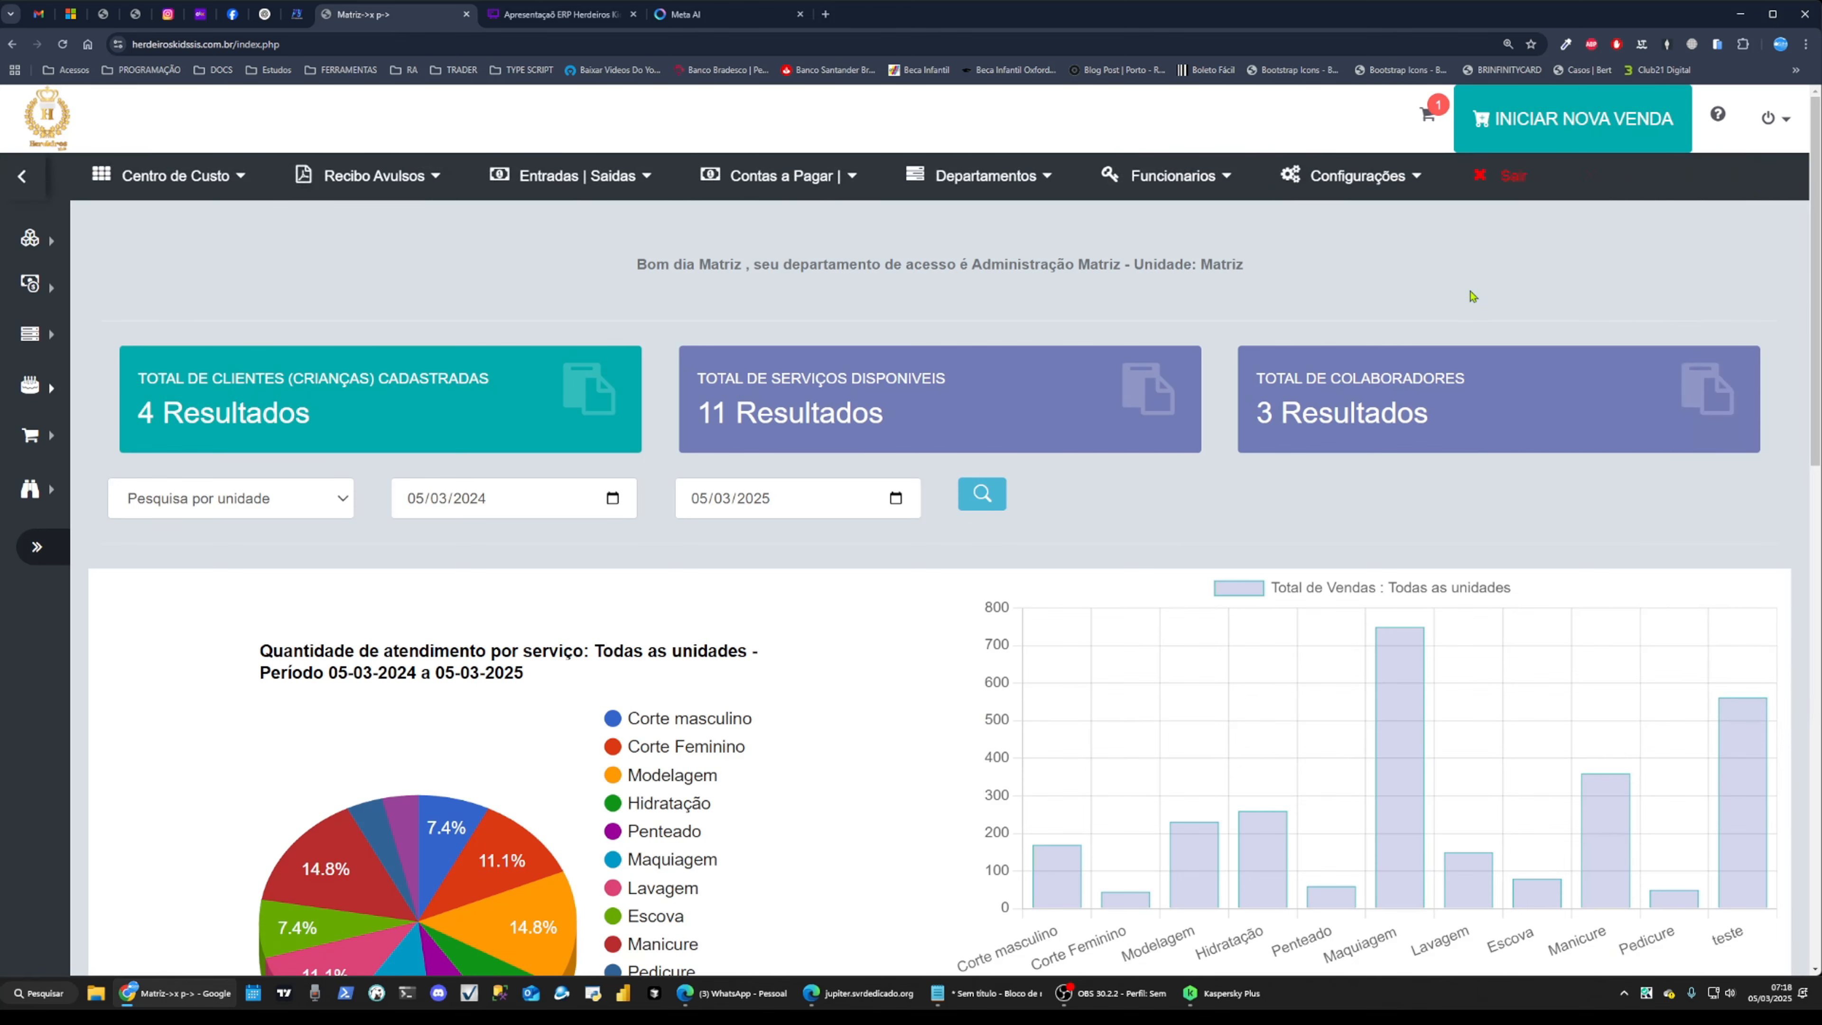
key("ctrl+0")
left_click(1021, 137)
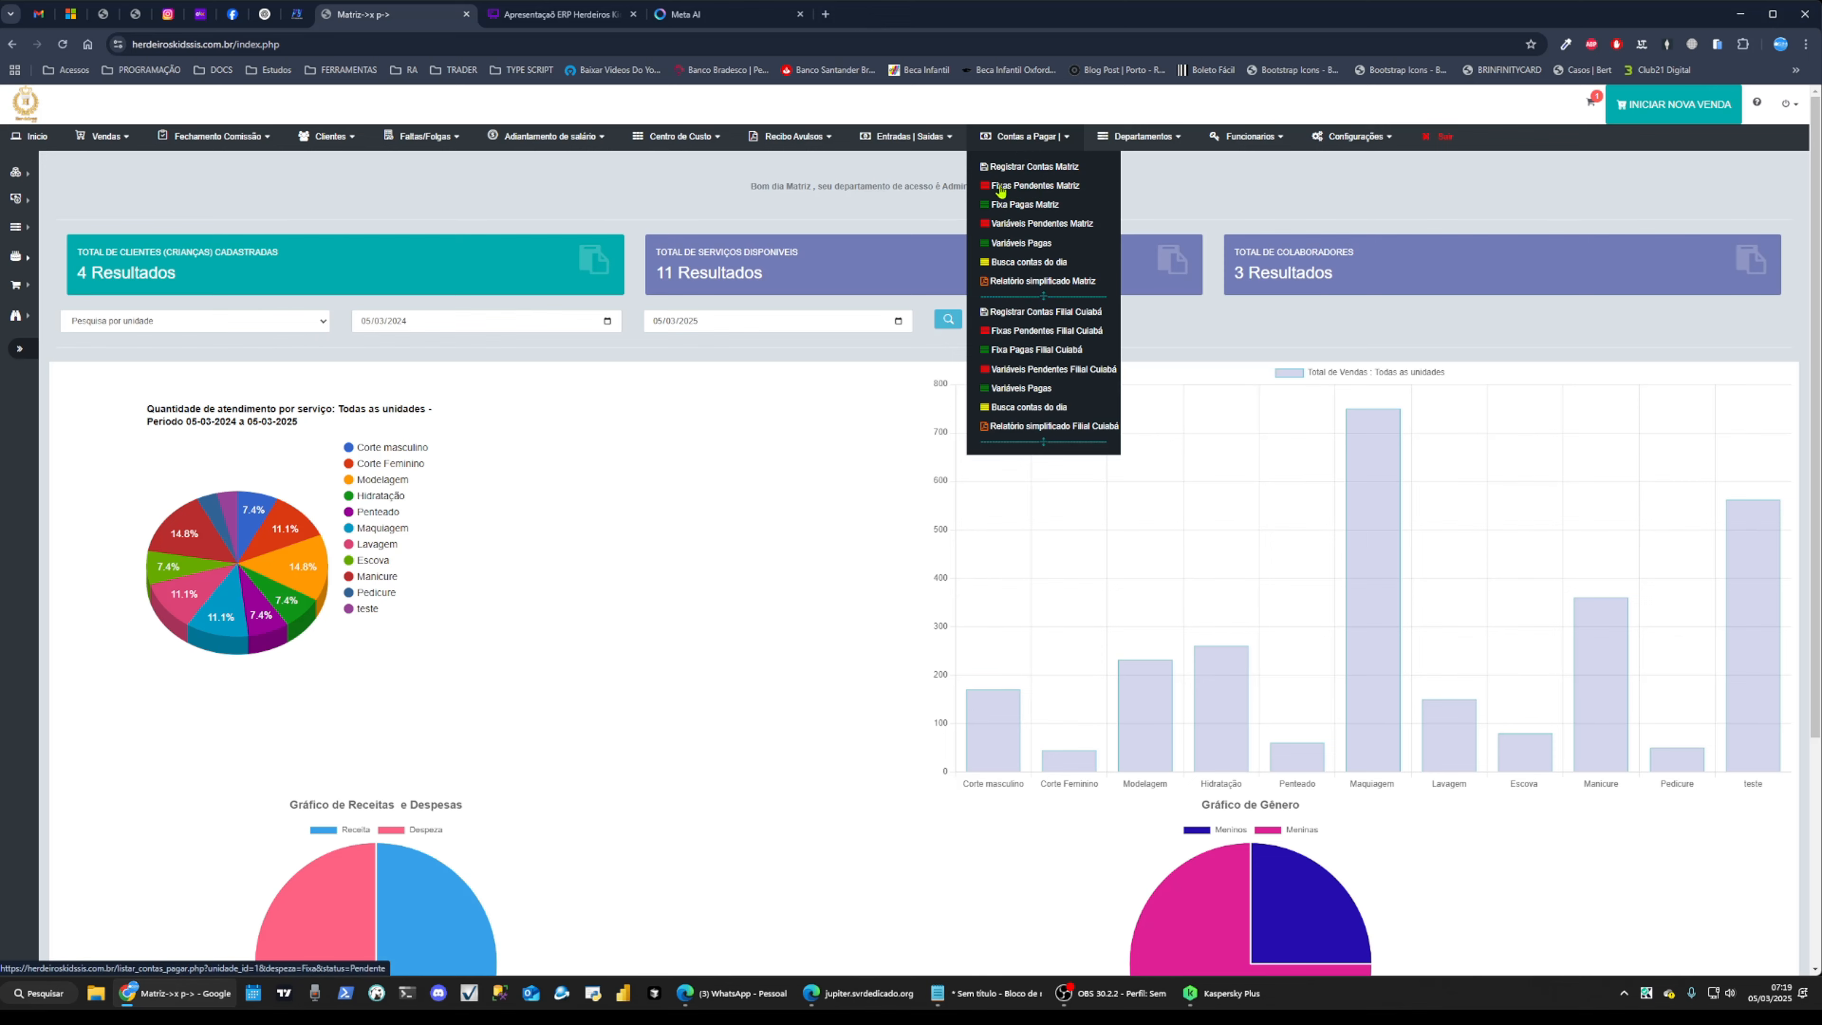
key("ctrl+plus")
key("ctrl+plus")
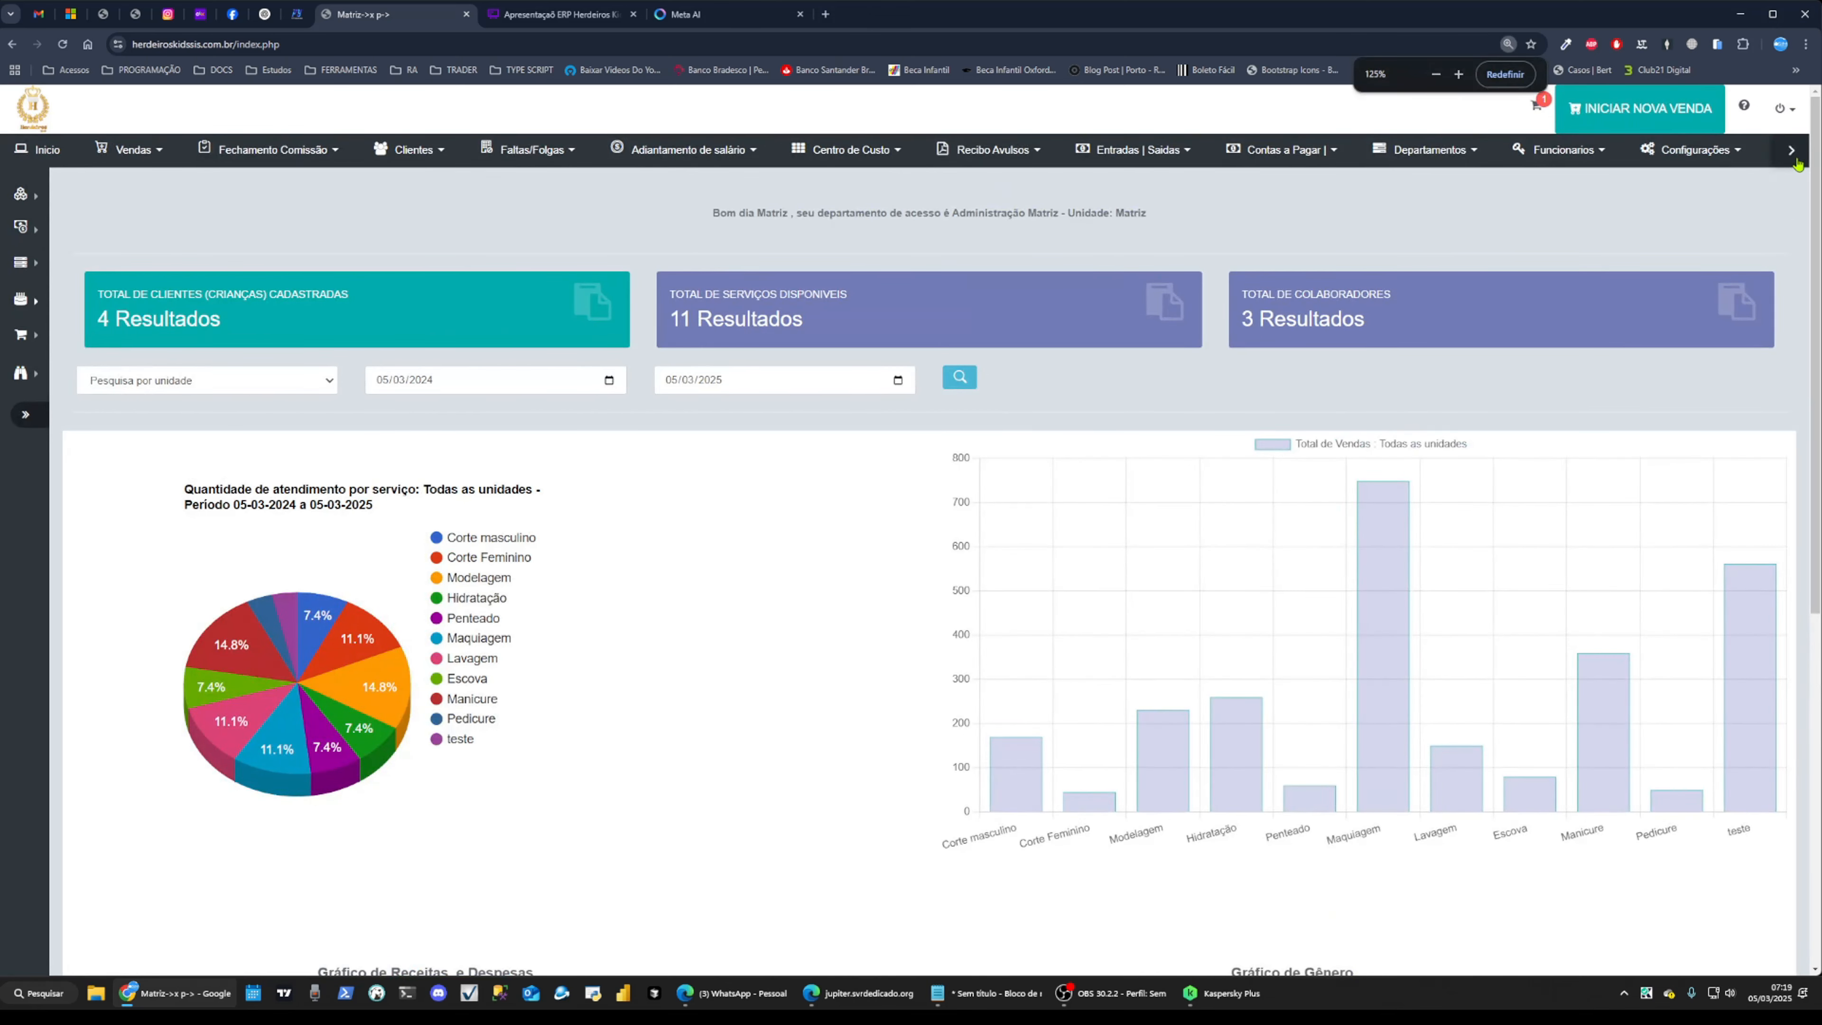
key("ctrl+plus")
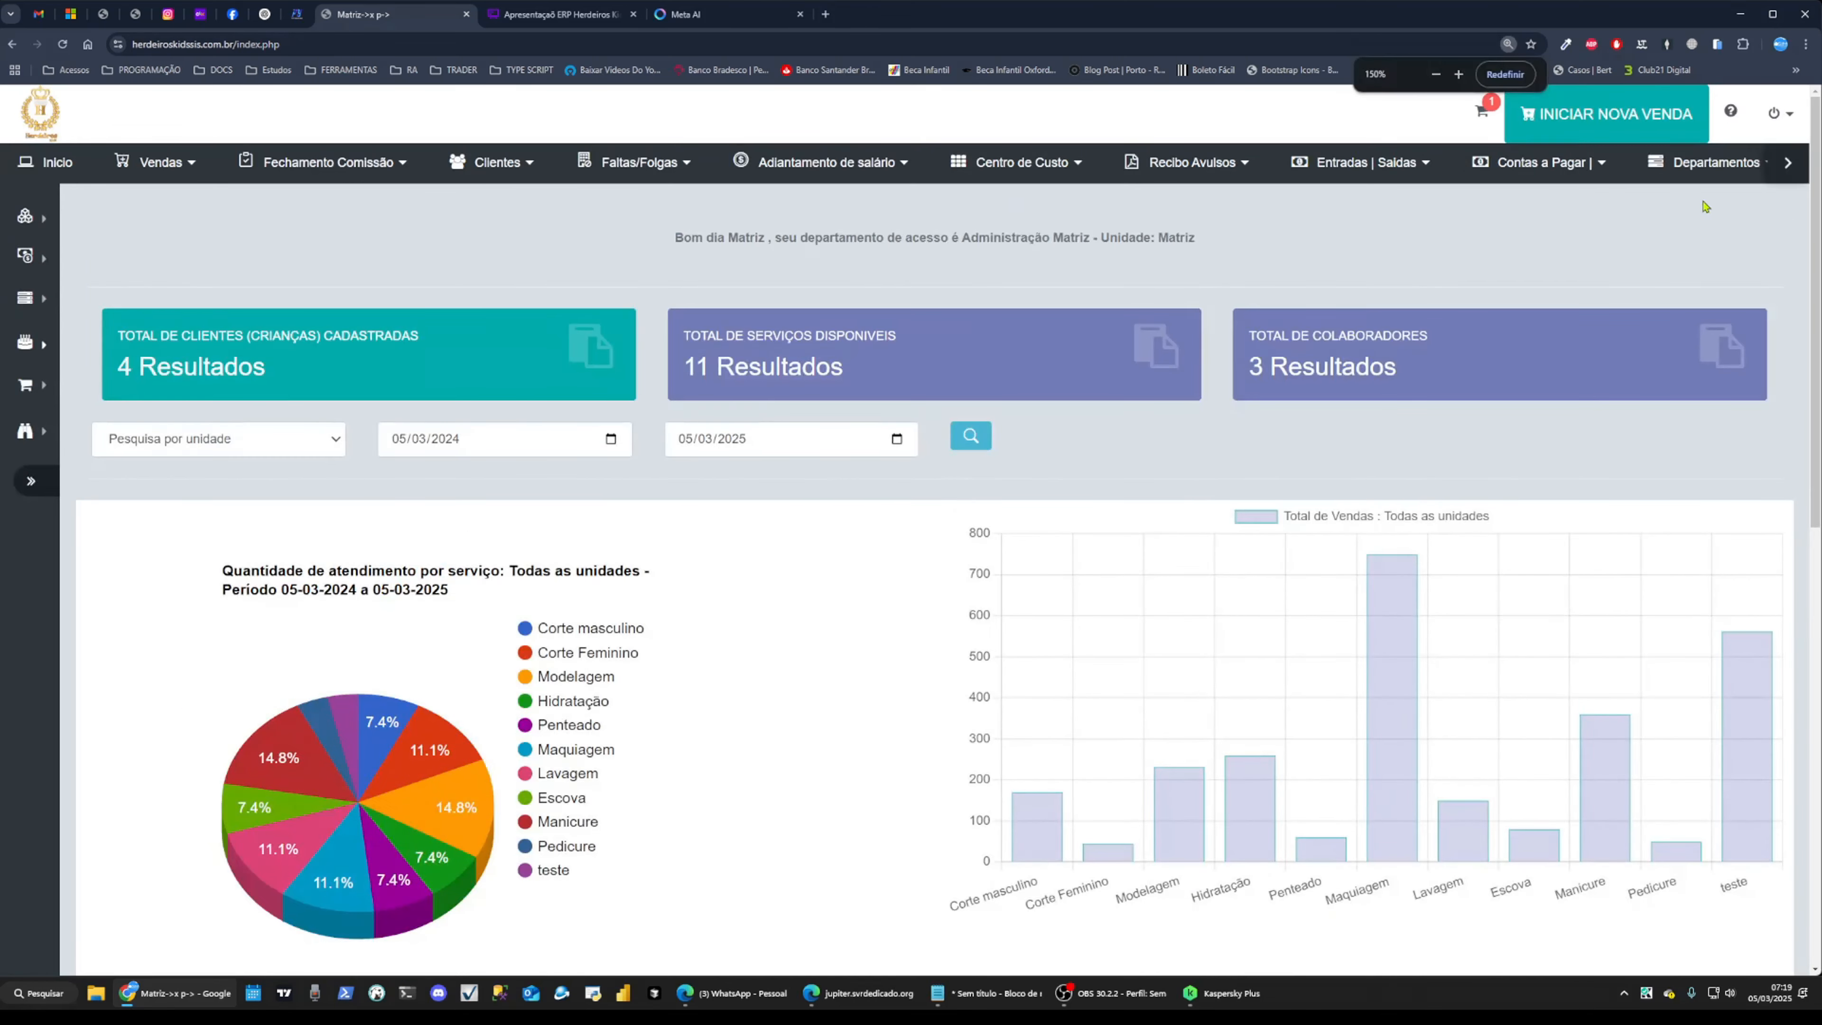
Open the list of pending fixed accounts payable for Matriz
left_click(1788, 162)
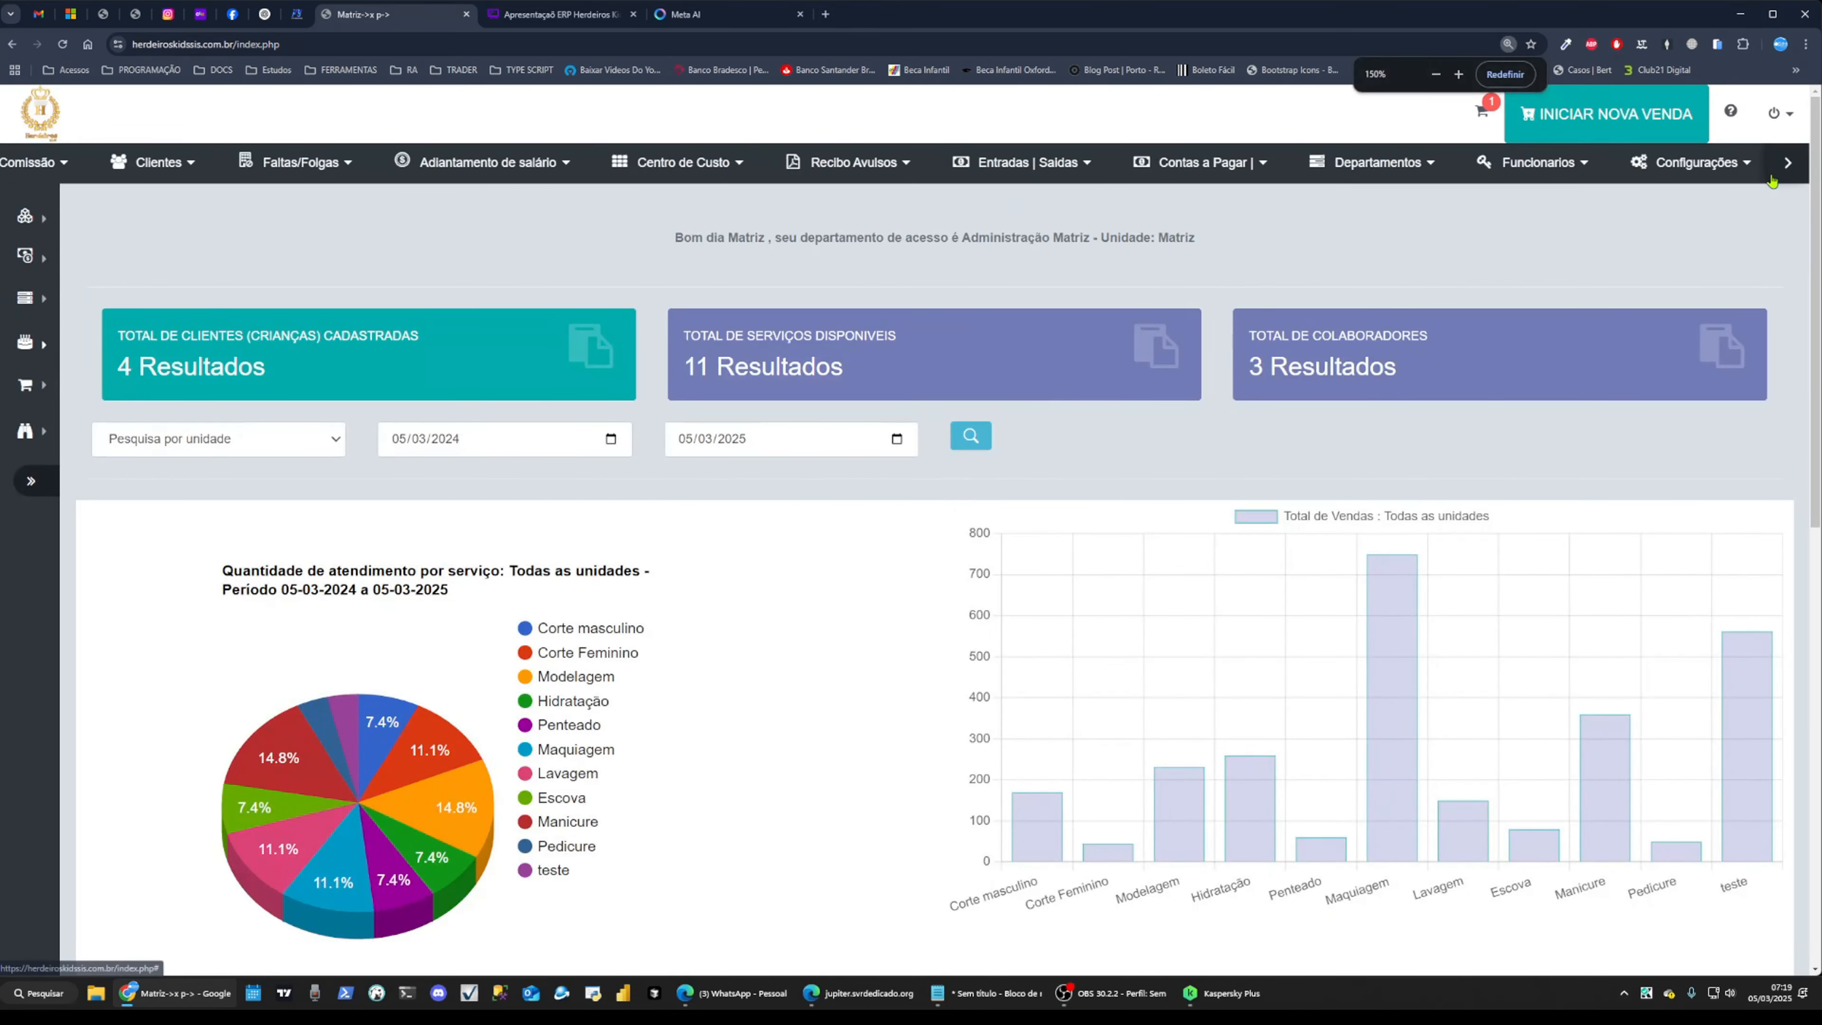
left_click(926, 163)
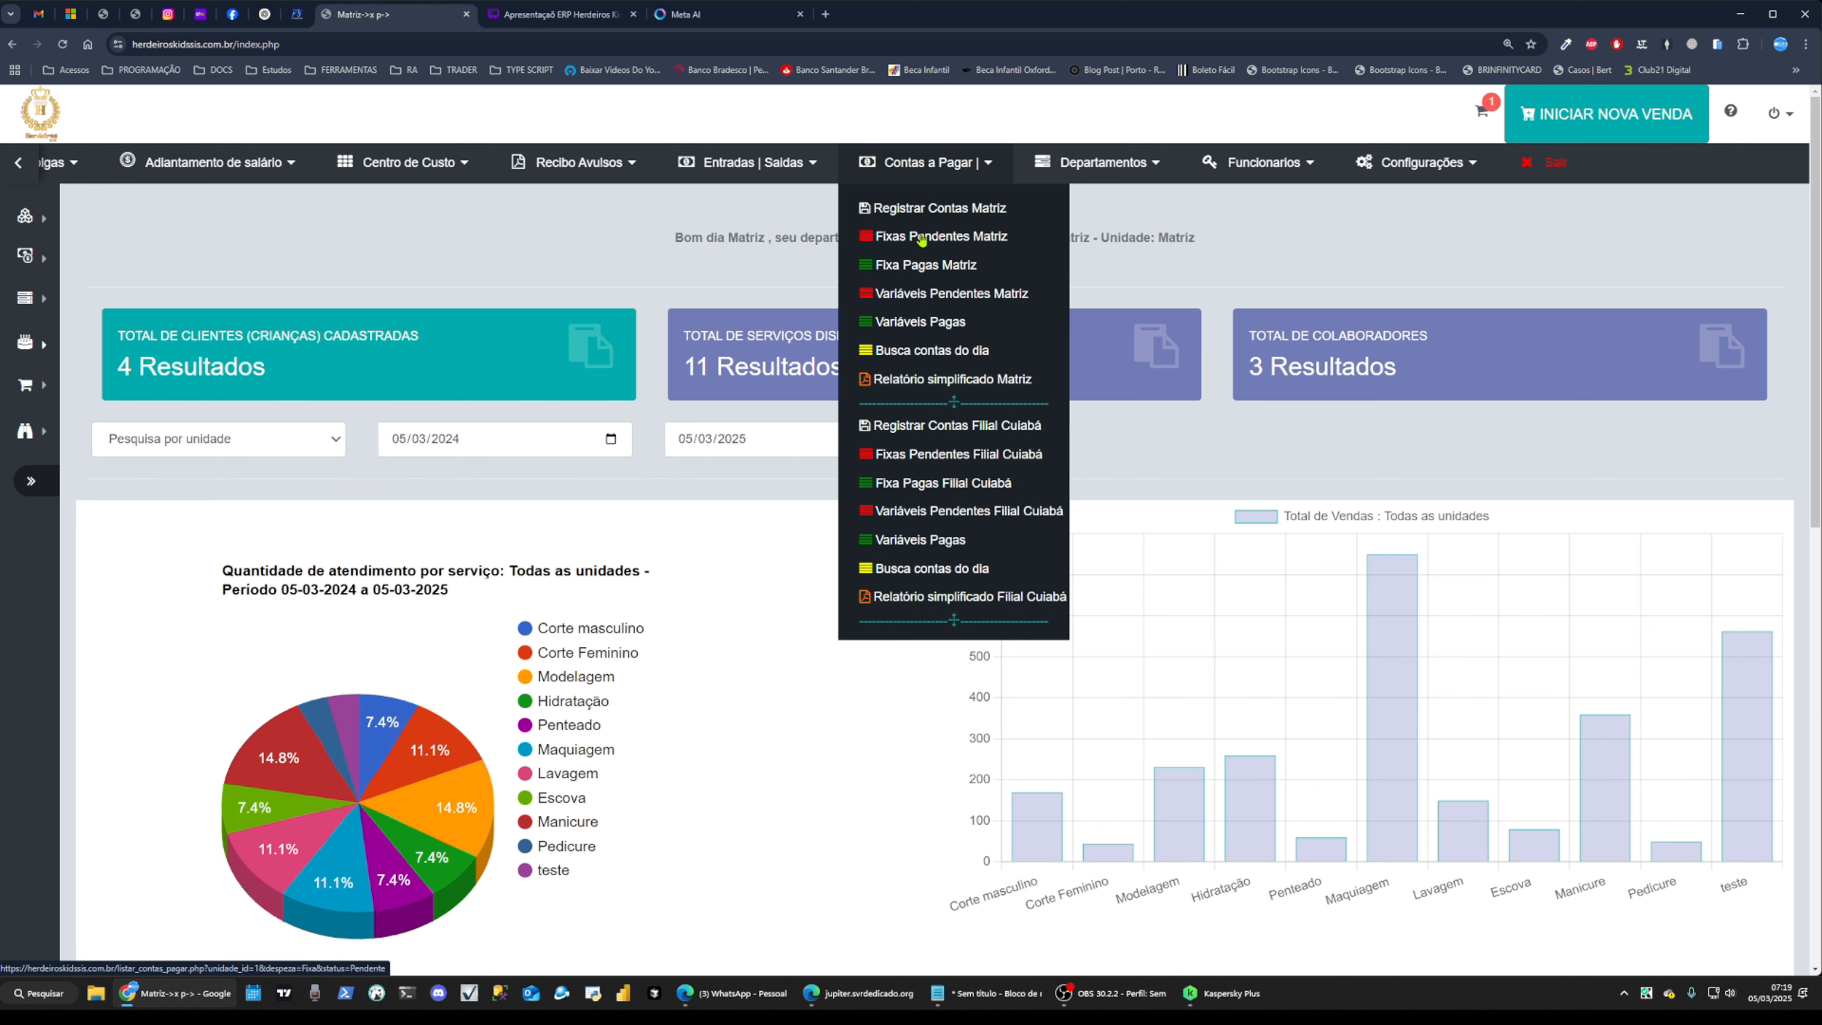
left_click(953, 238)
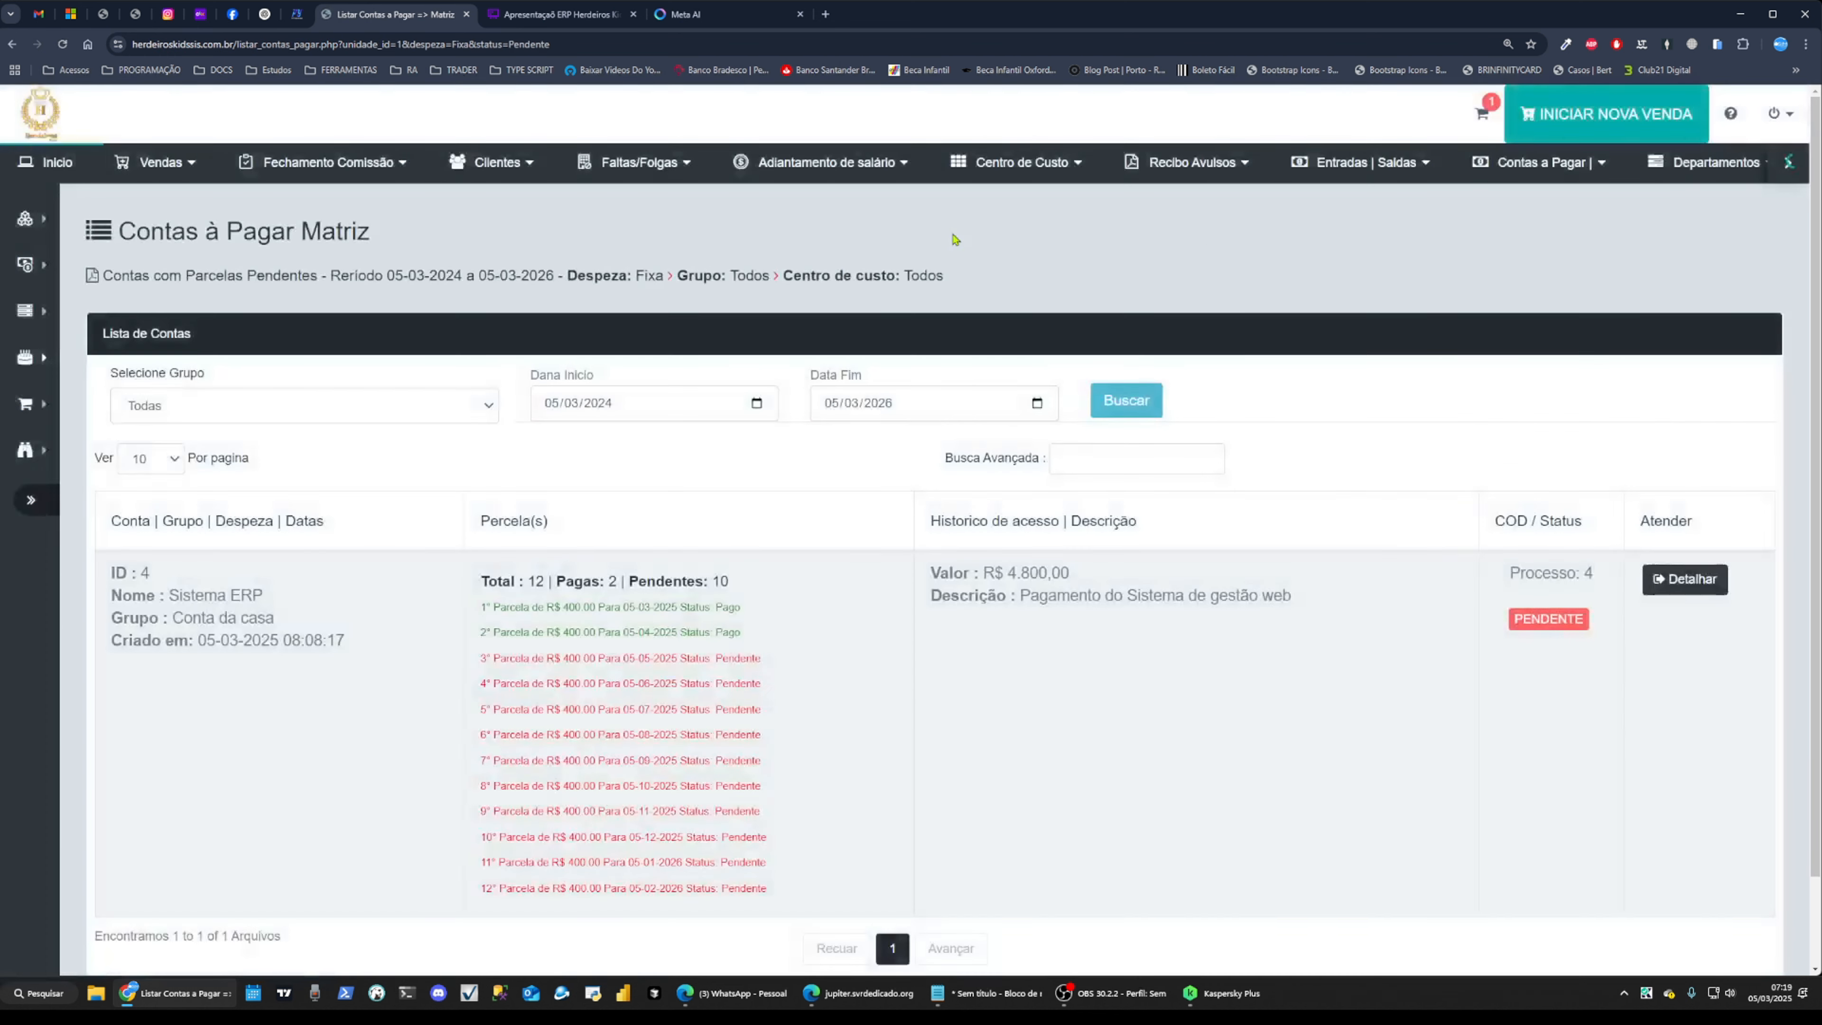
scroll(954, 239, "down", 1)
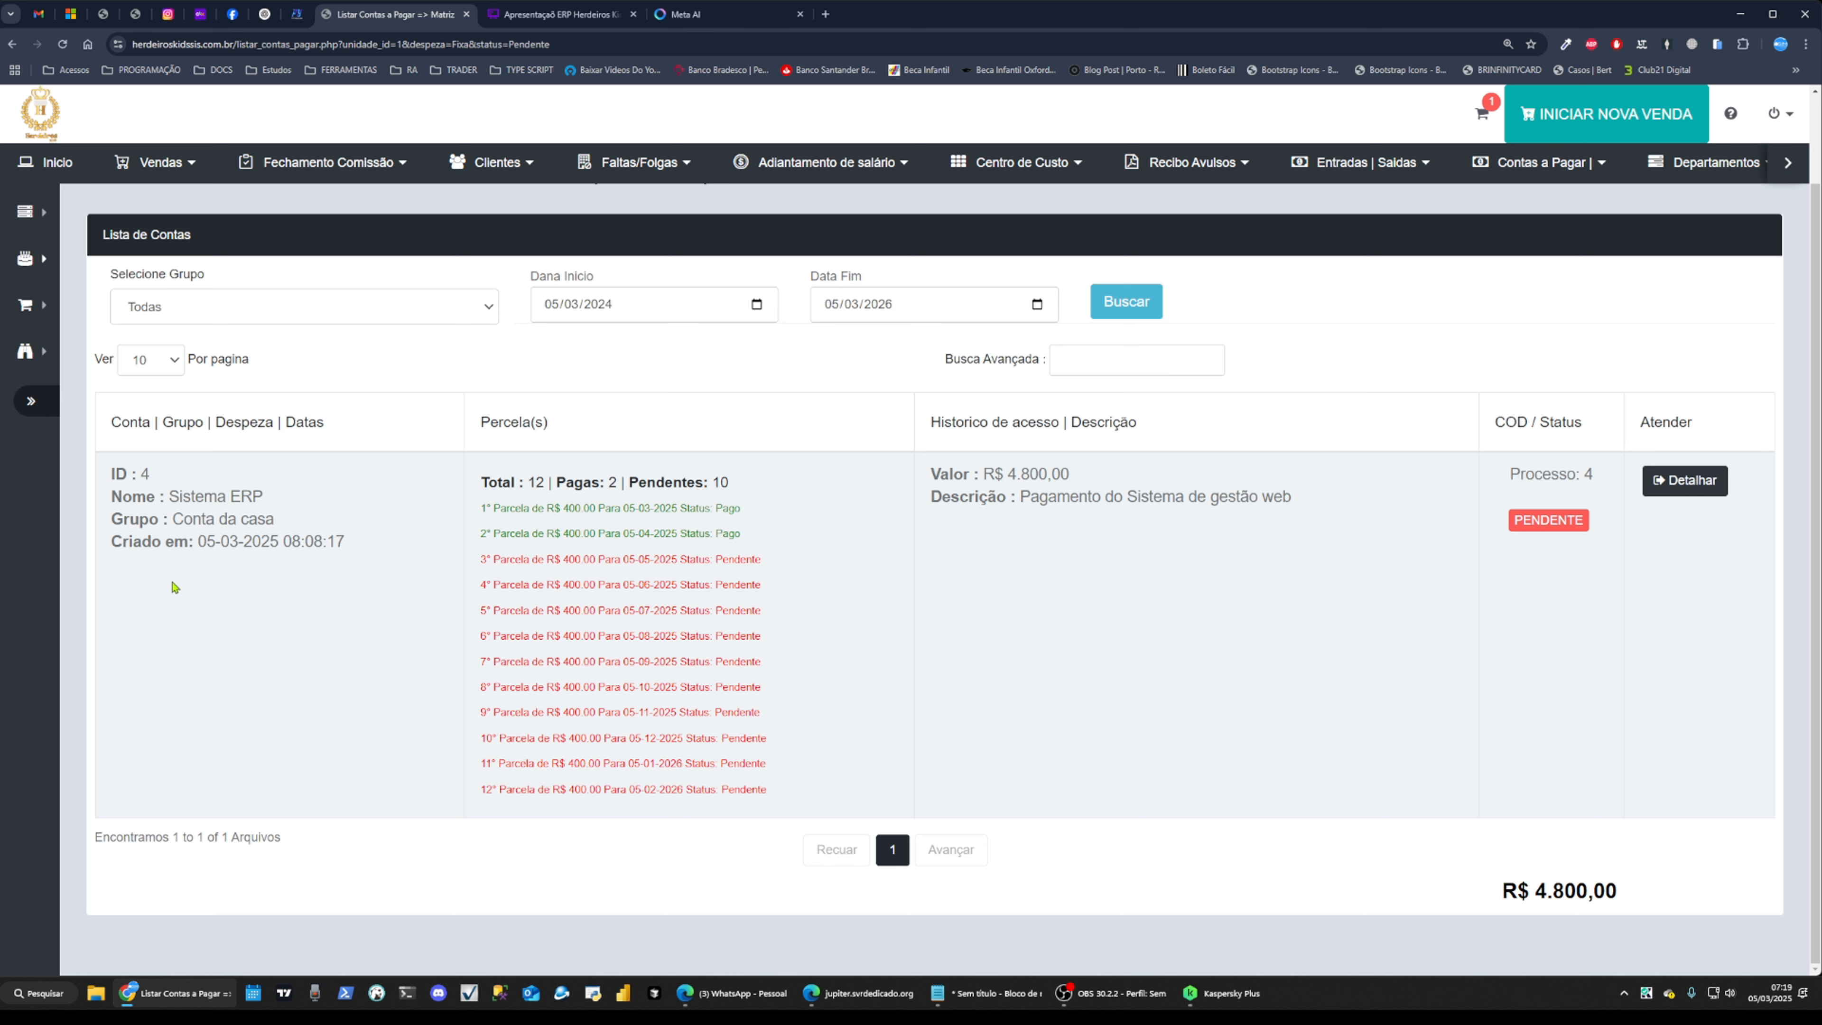
Examine the "Sistema ERP" expense's identification, creation date, and paid and pending installments in the list
left_click_drag(112, 475, 328, 486)
left_click_drag(188, 520, 271, 546)
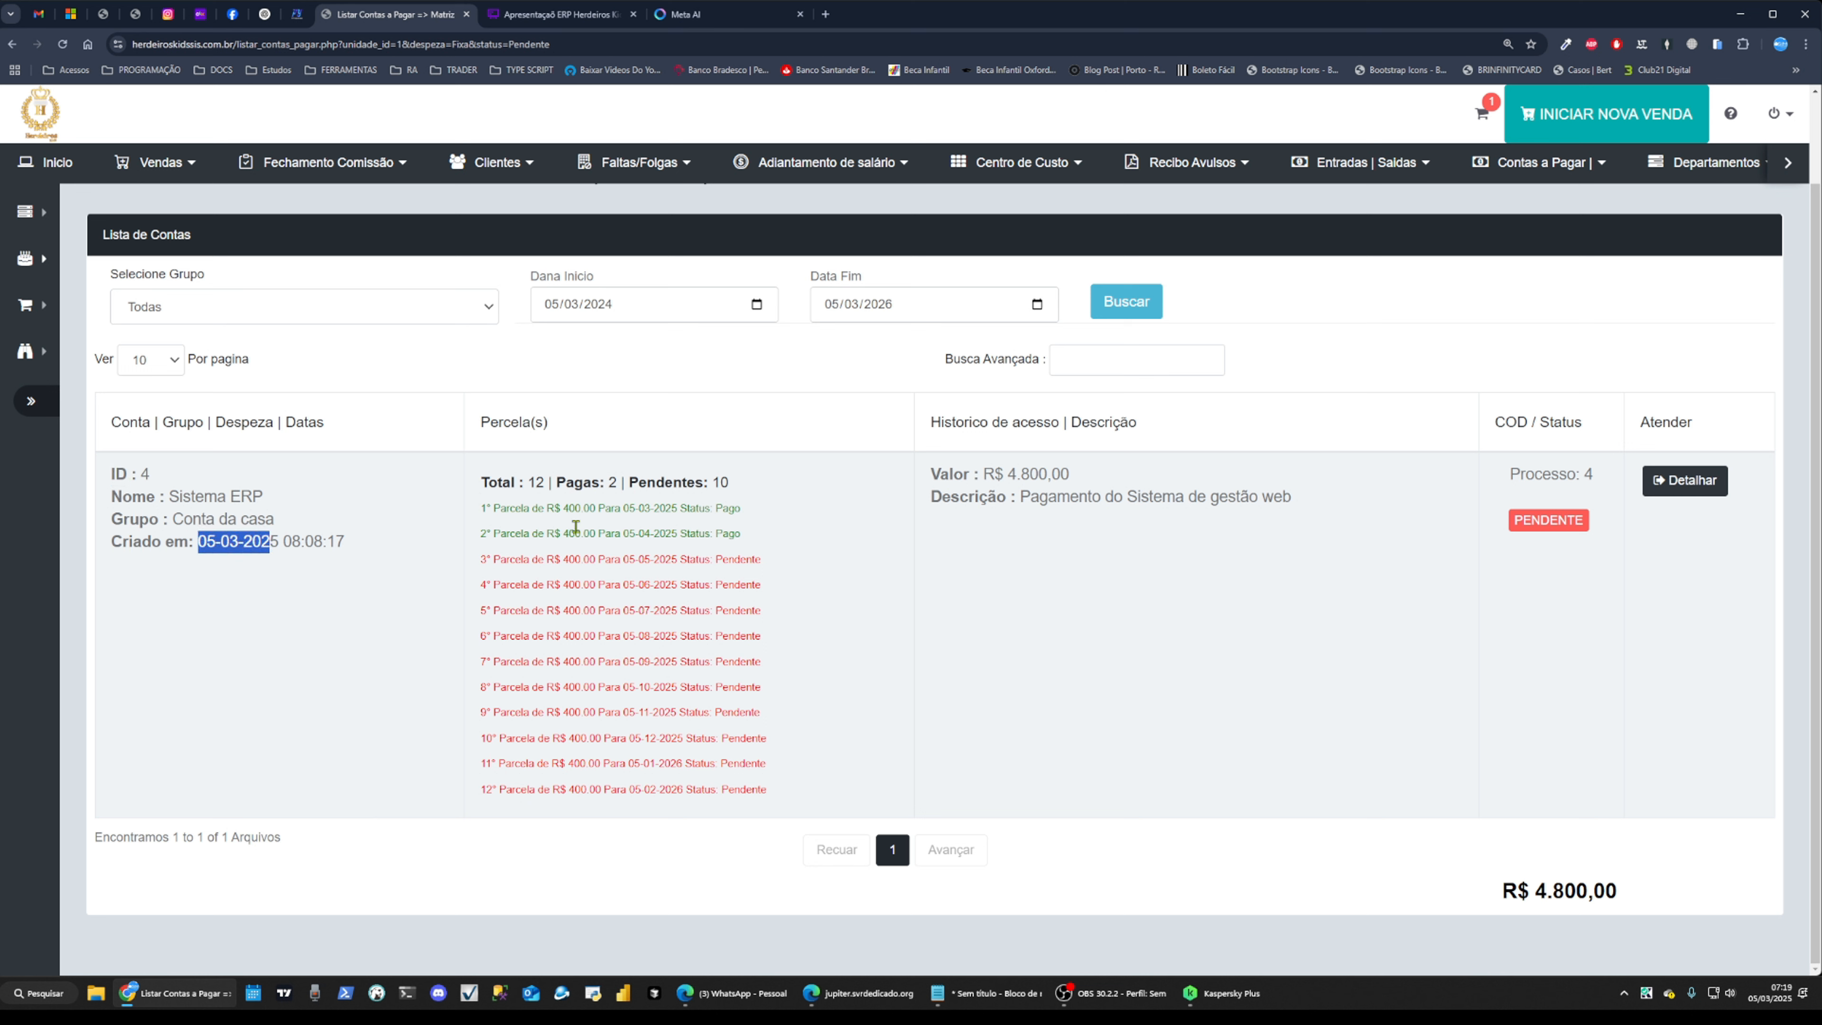
left_click_drag(489, 480, 747, 476)
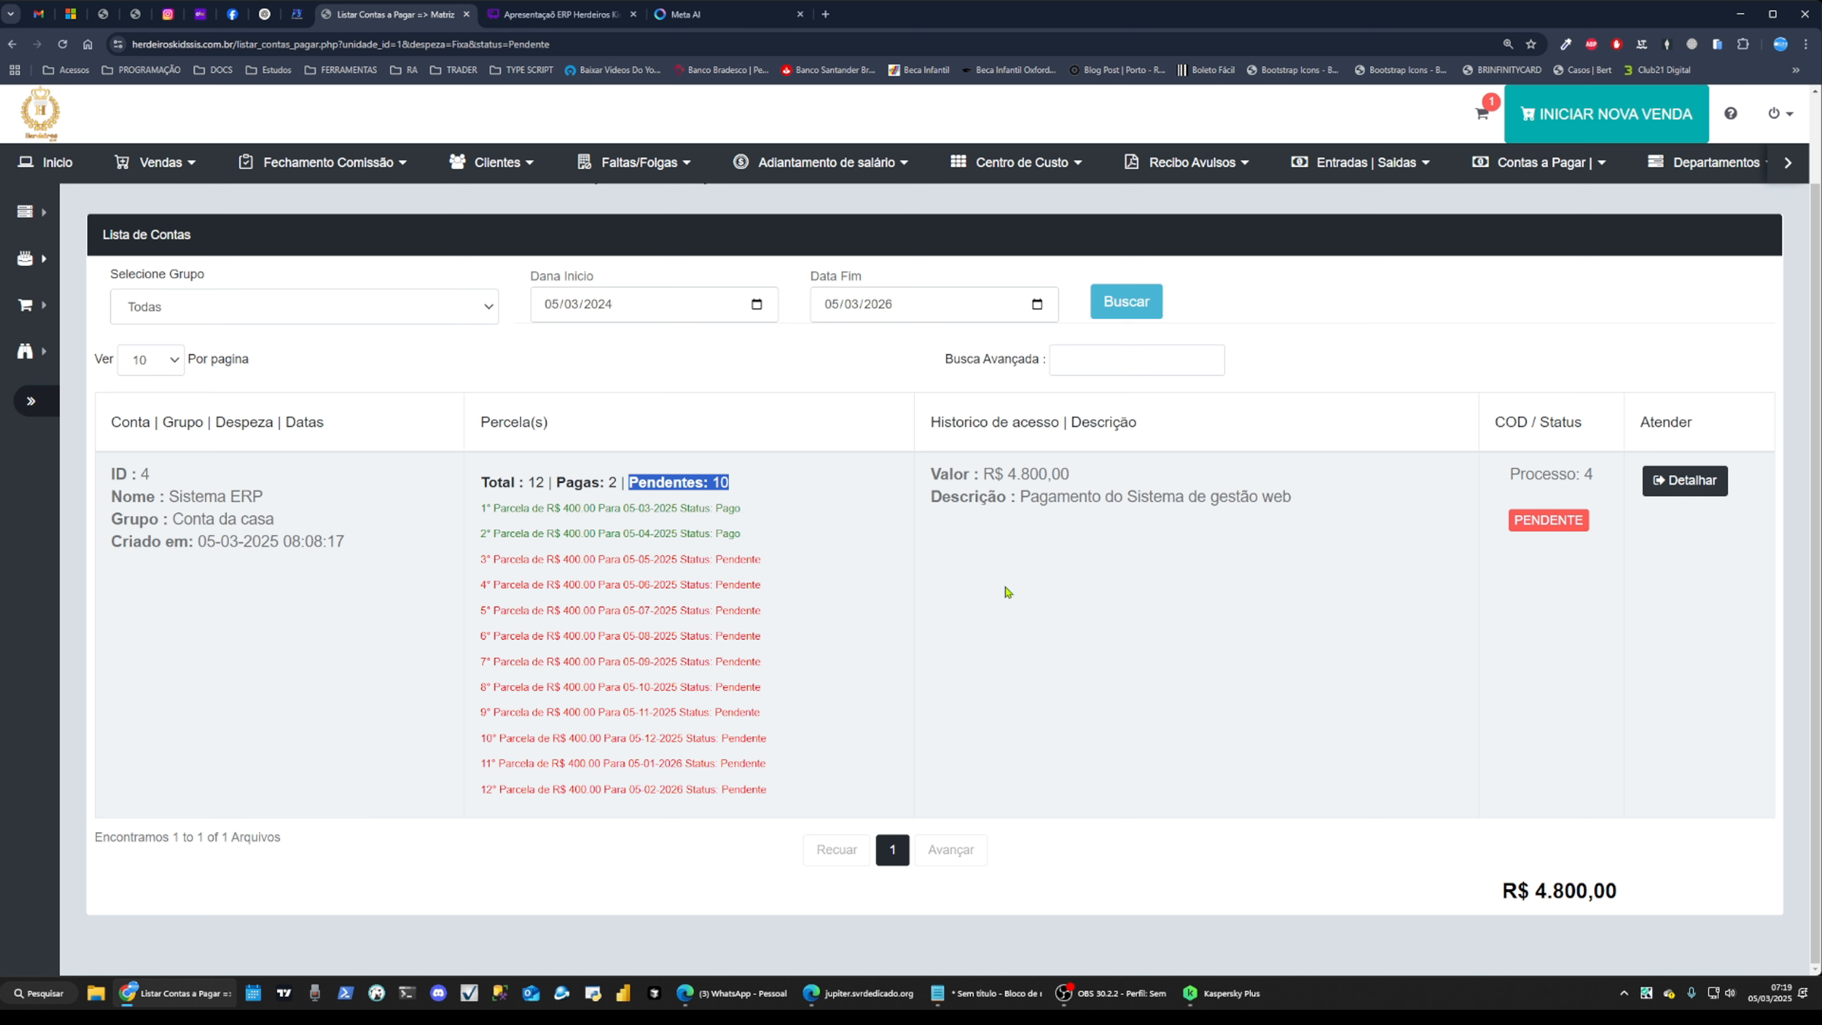
left_click_drag(480, 508, 708, 539)
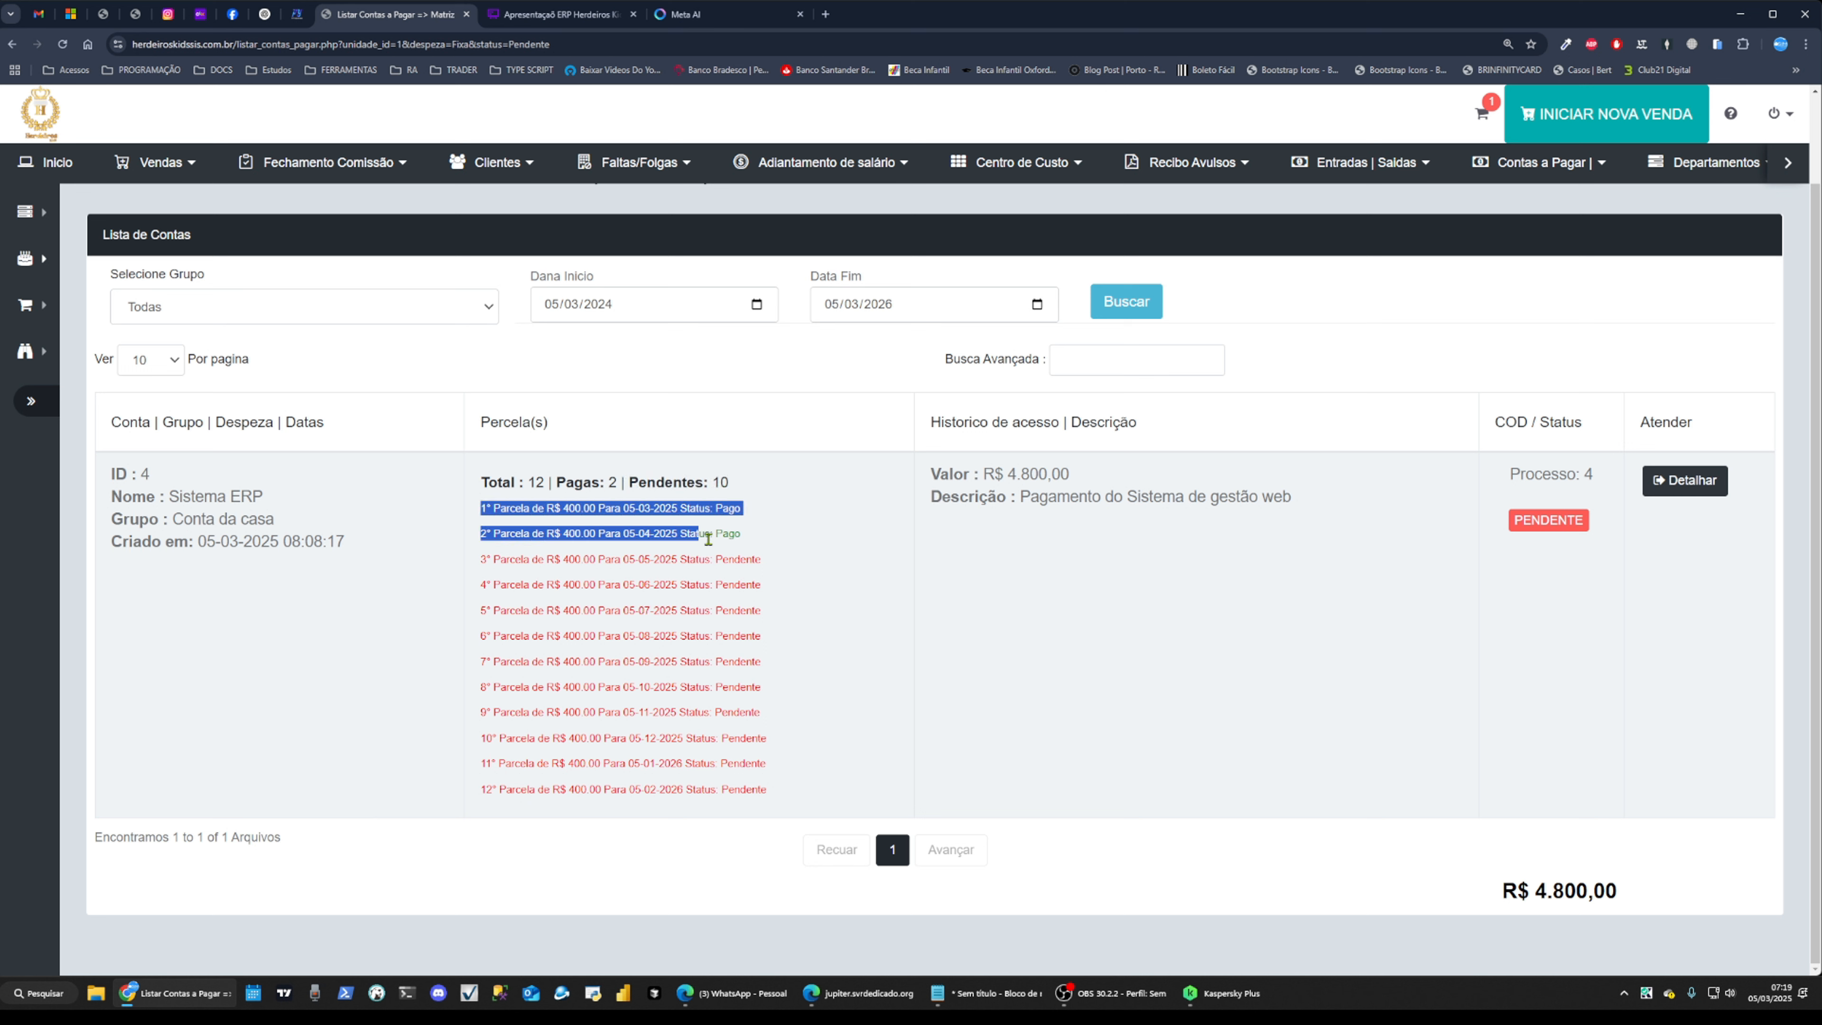
left_click(832, 551)
left_click_drag(481, 559, 769, 796)
left_click(1241, 684)
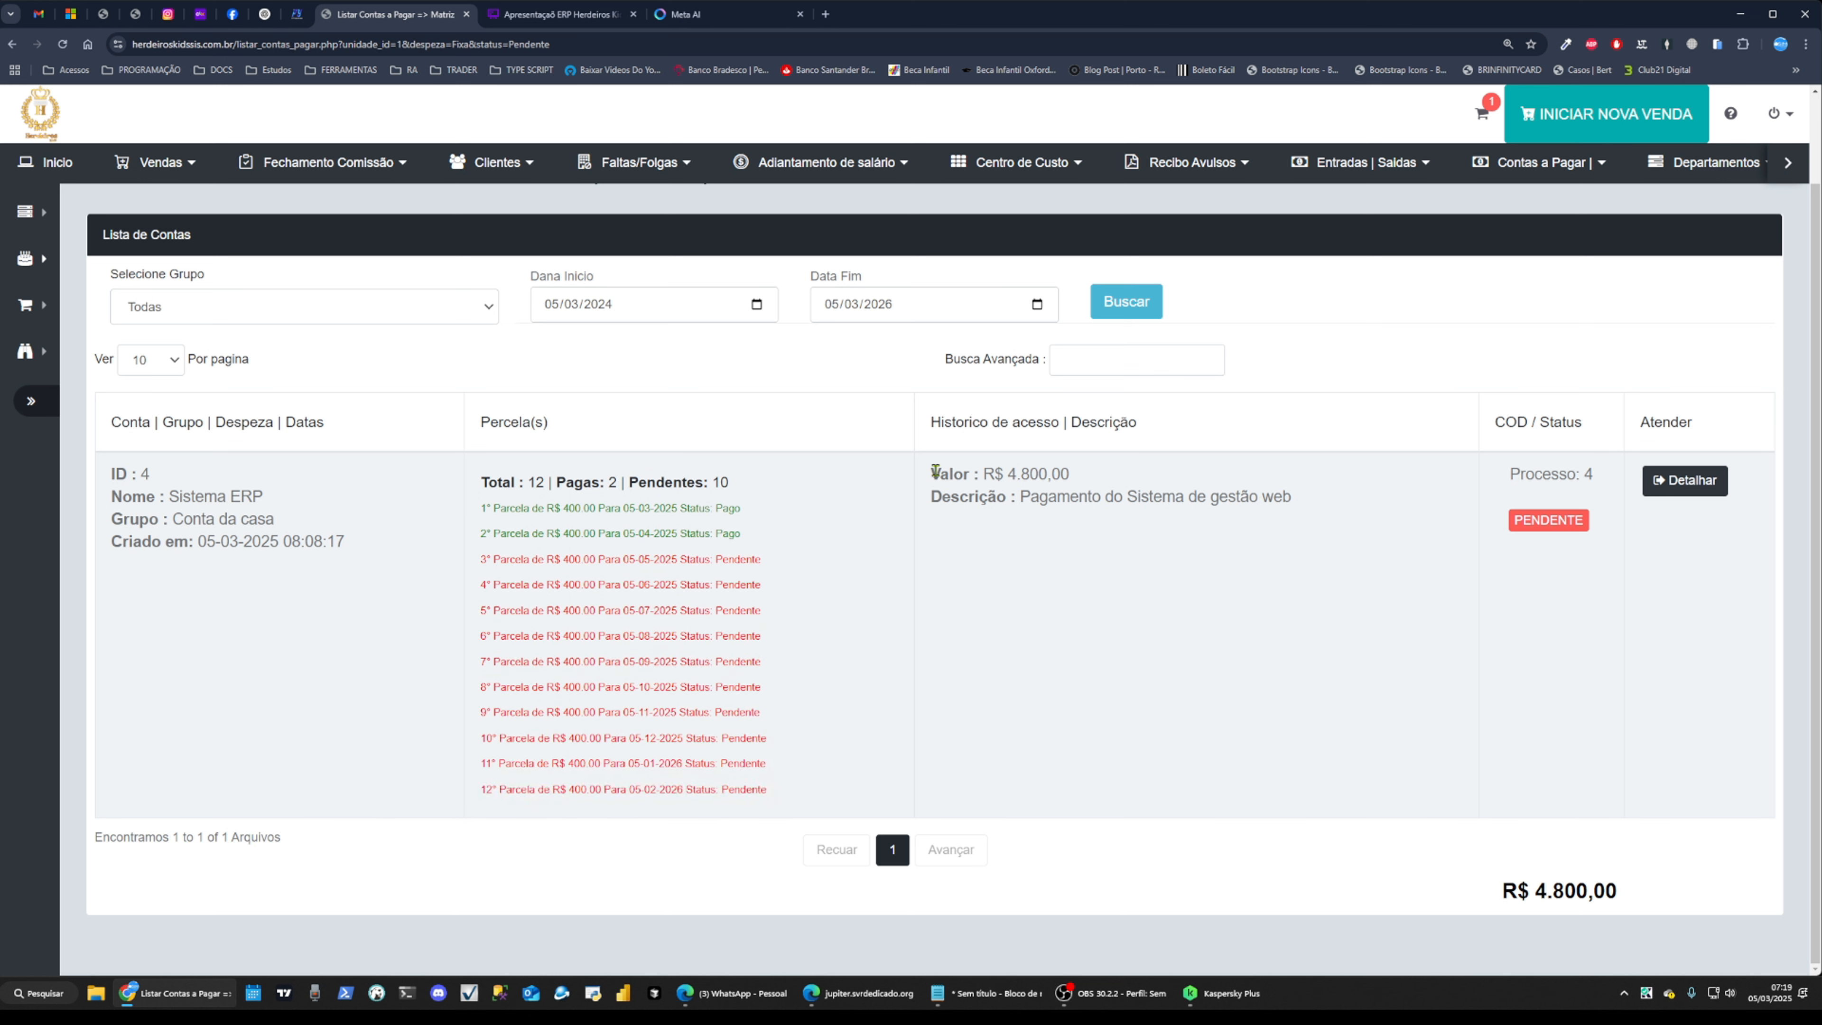
Examine the "Sistema ERP" expense's total value, description, process code and status
left_click_drag(930, 477, 1096, 483)
left_click(1125, 625)
left_click_drag(1031, 496, 1326, 514)
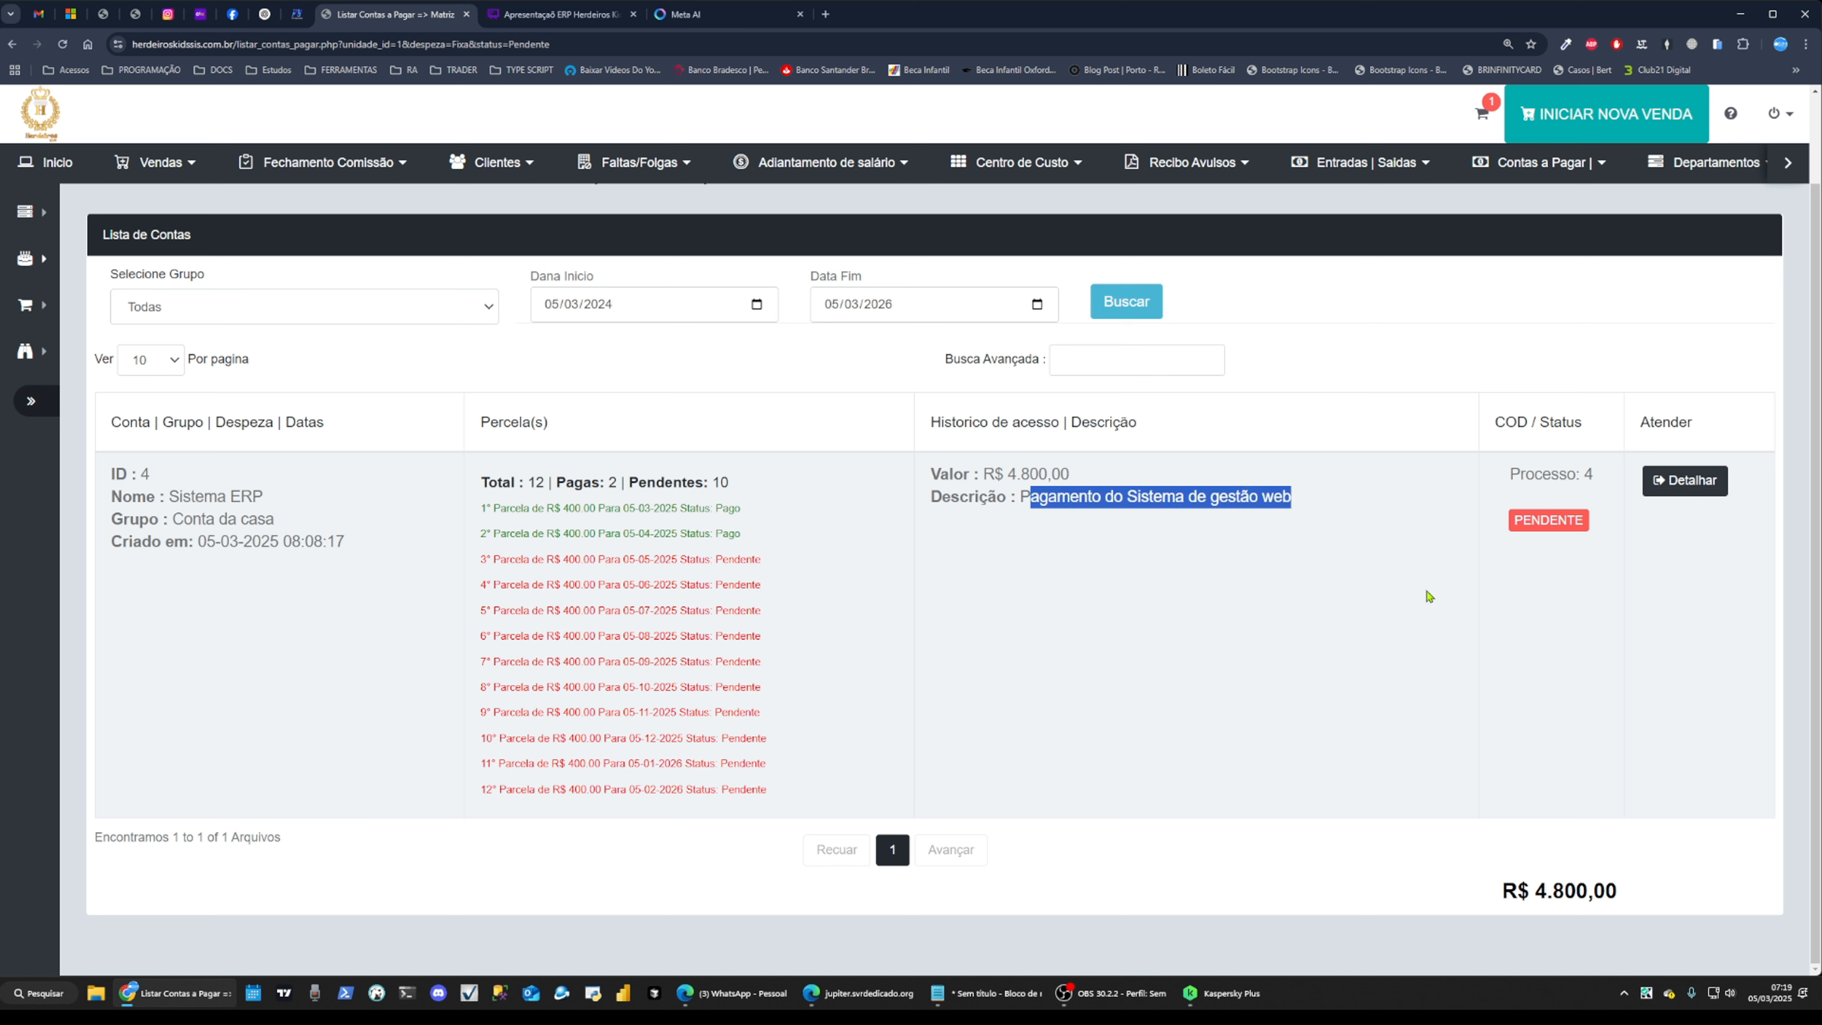
left_click_drag(1520, 474, 1626, 479)
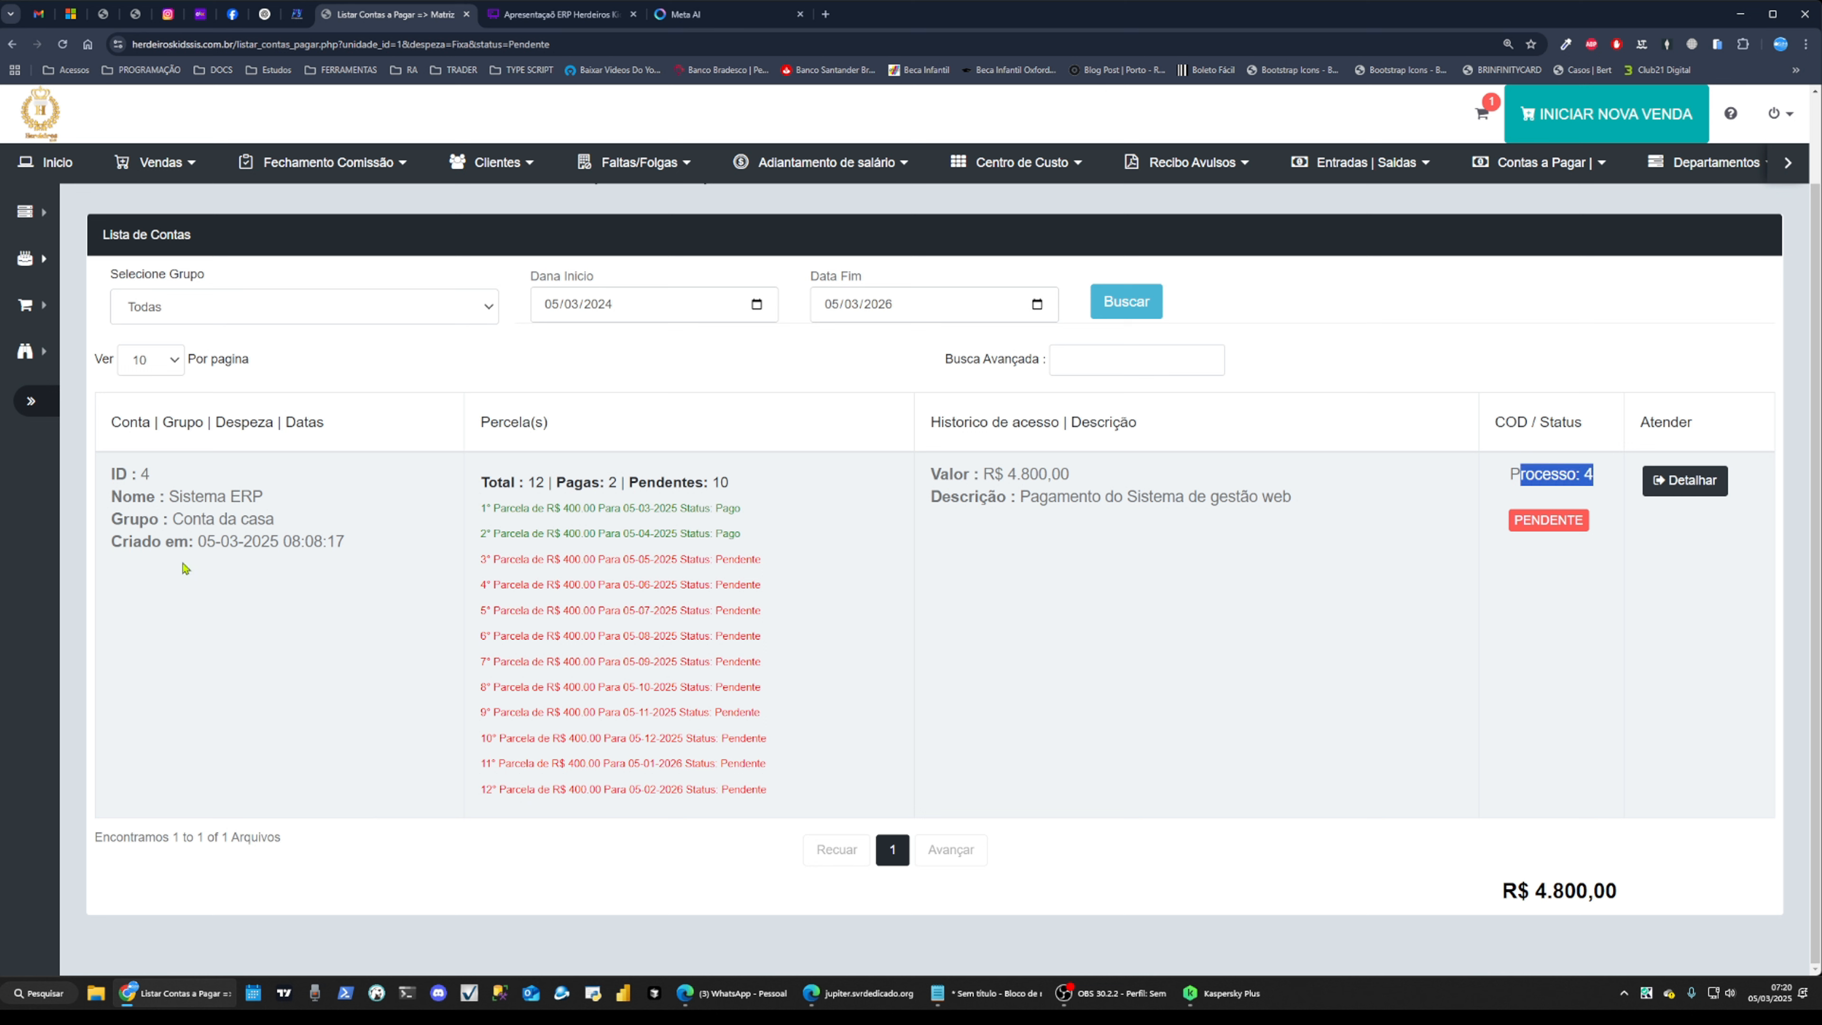
left_click_drag(187, 476, 84, 465)
left_click(1424, 518)
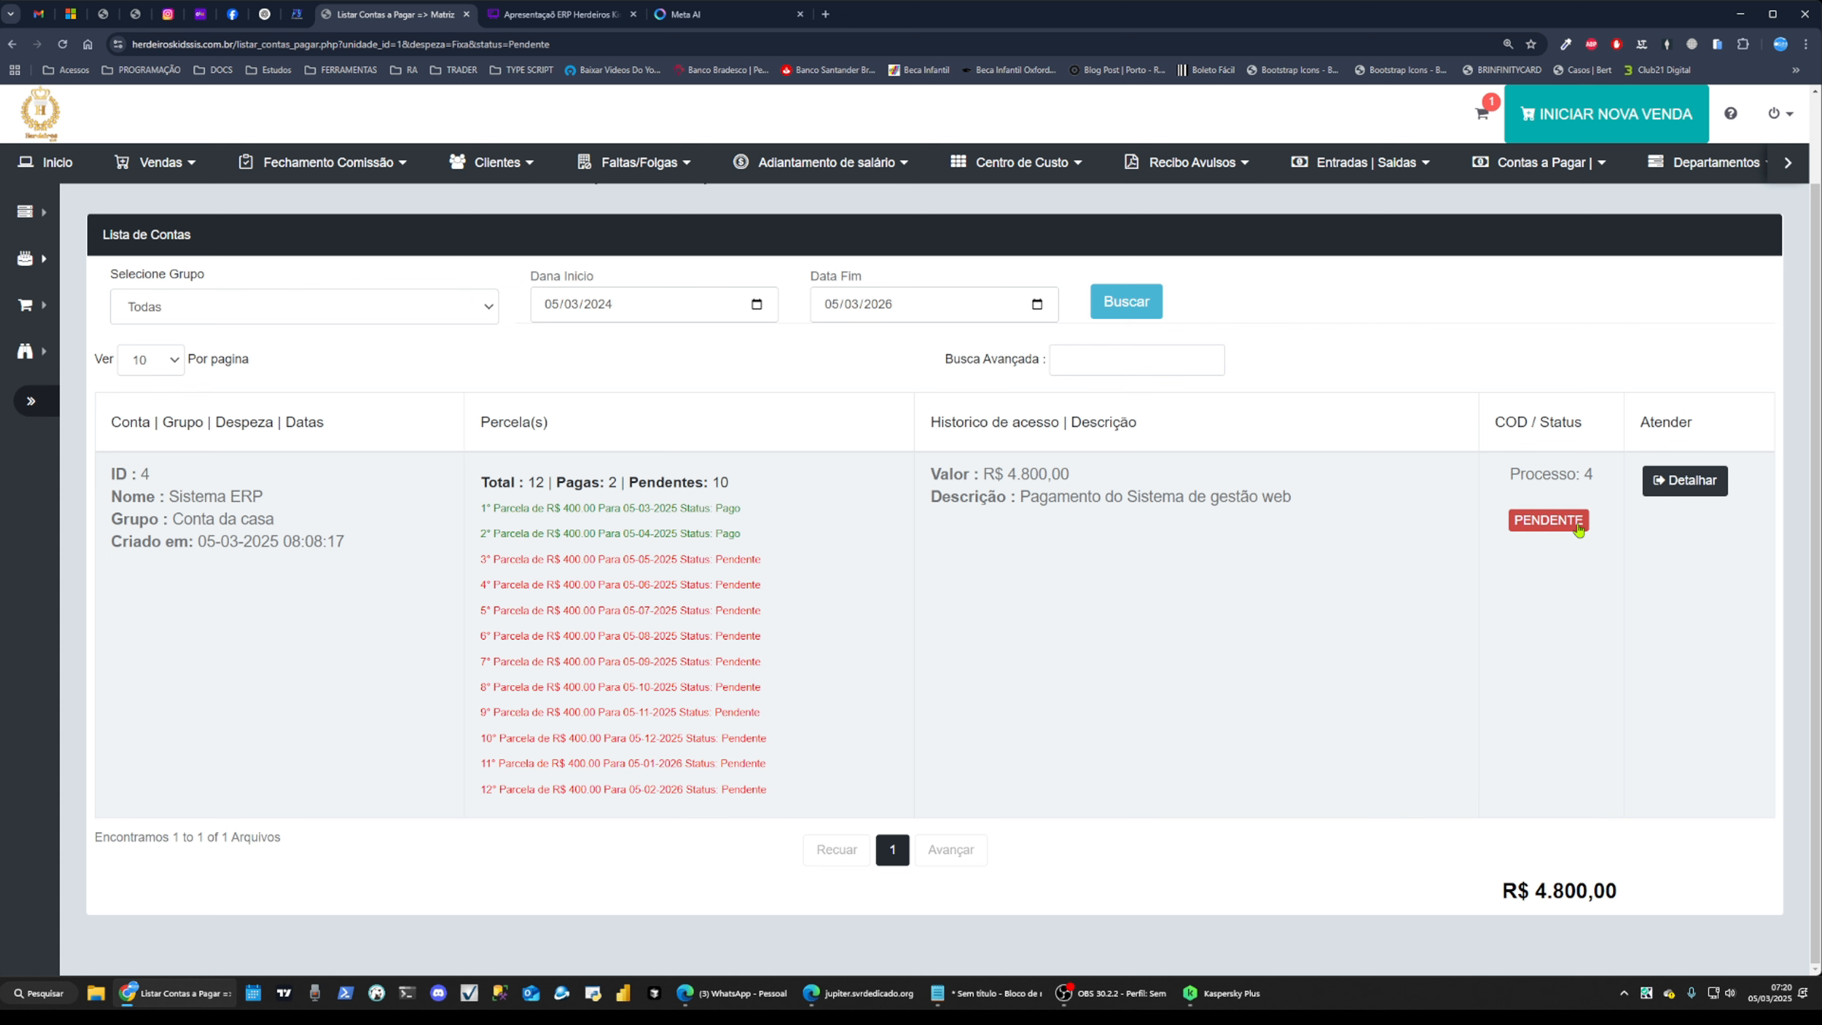
Review the installments in the "Sistema ERP" expense's details and return to the accounts list
left_click(1698, 491)
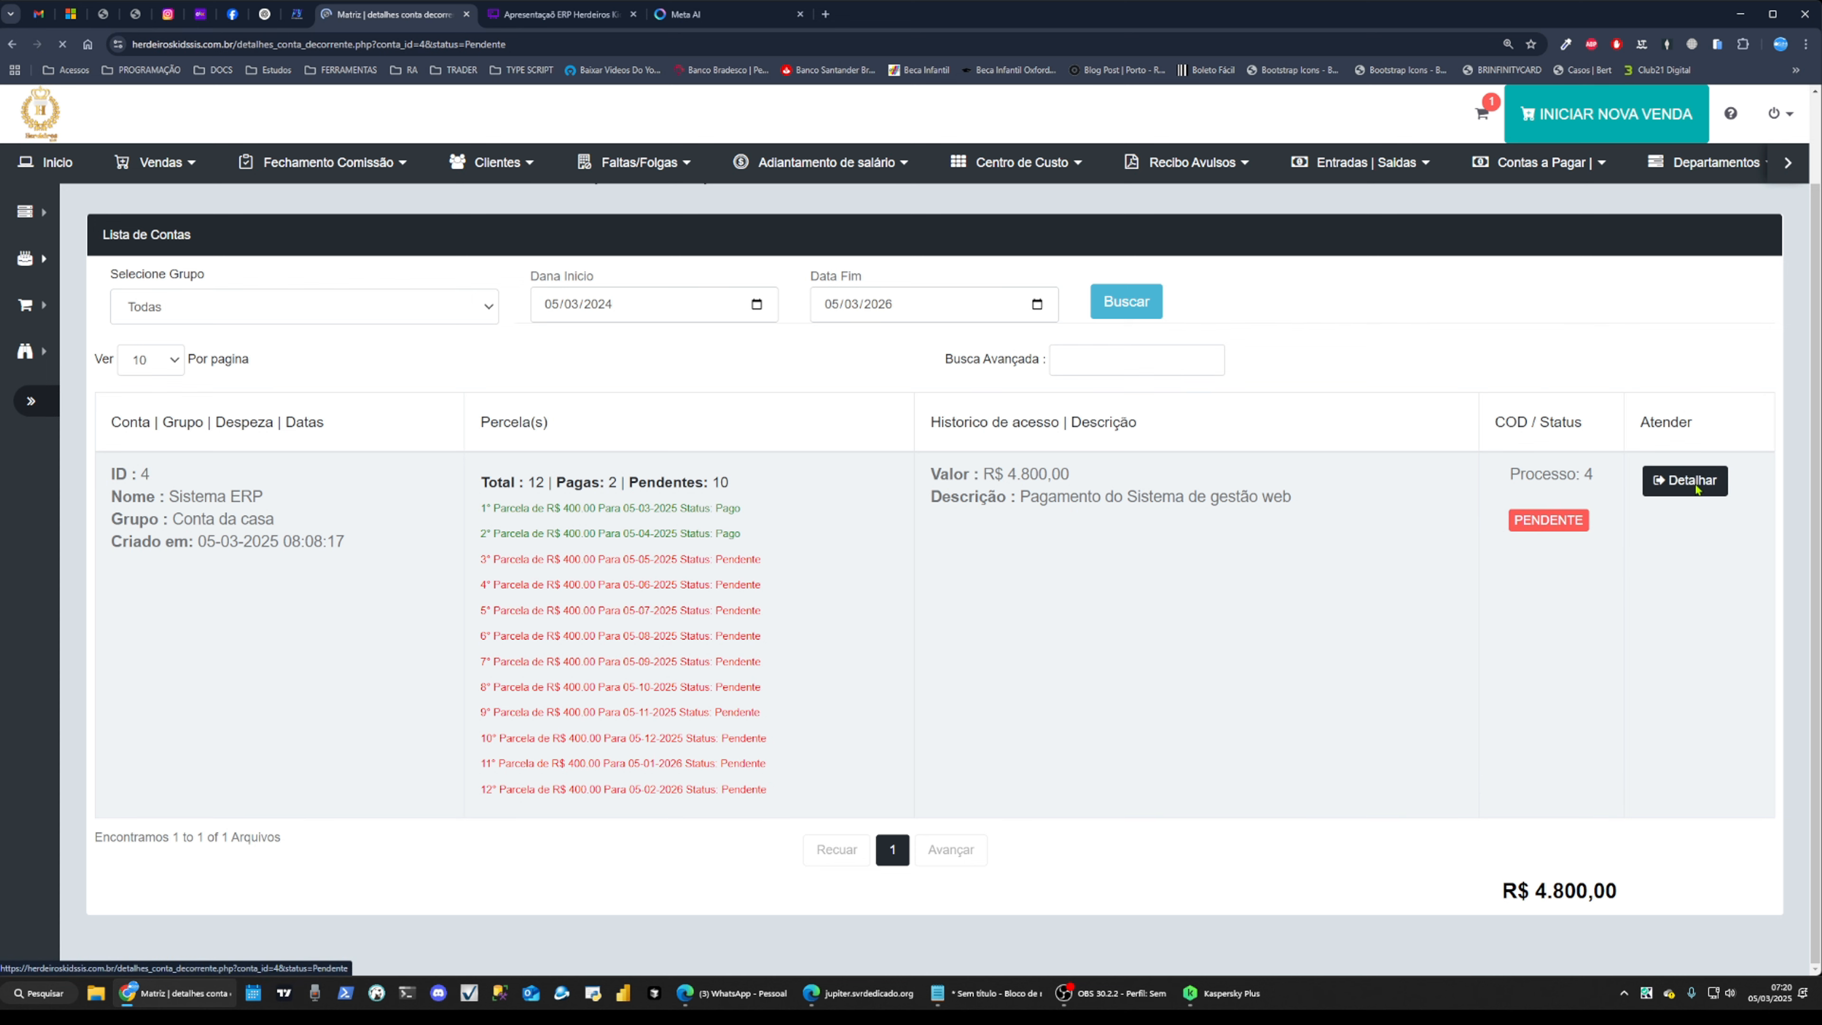
scroll(1700, 496, "down", 5)
scroll(1711, 514, "up", 5)
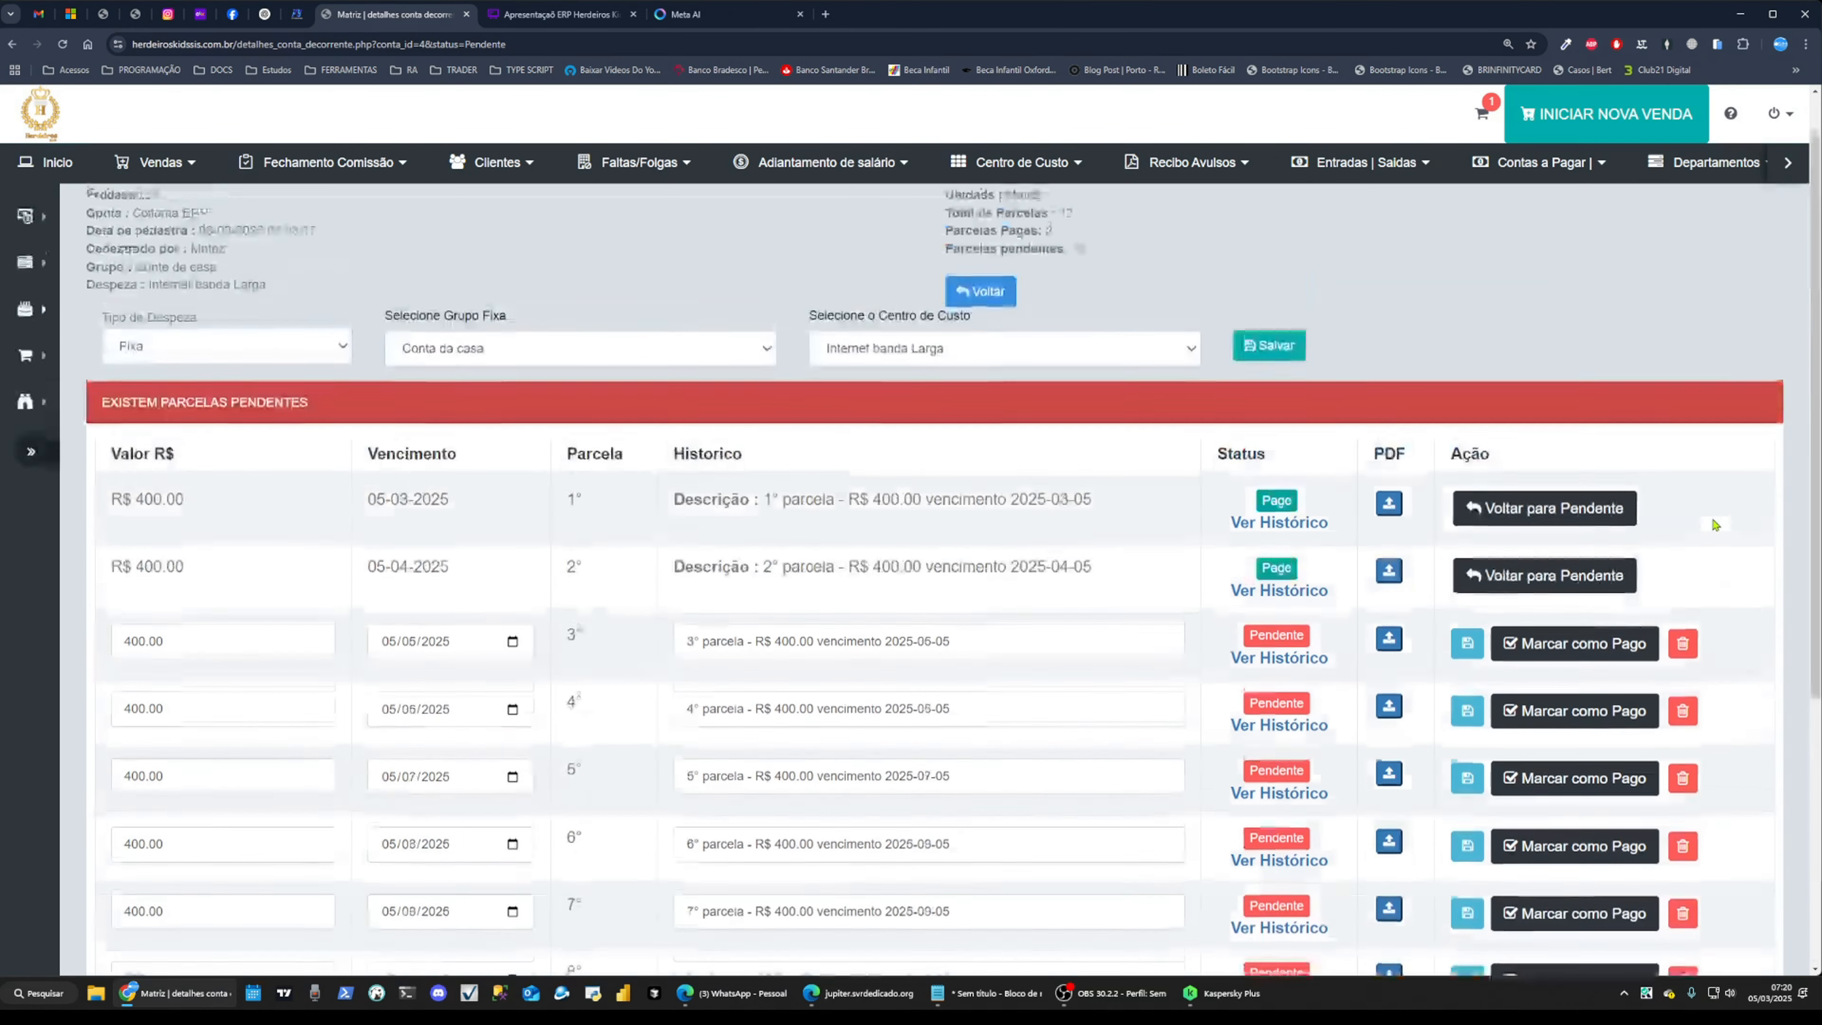
left_click(1464, 643)
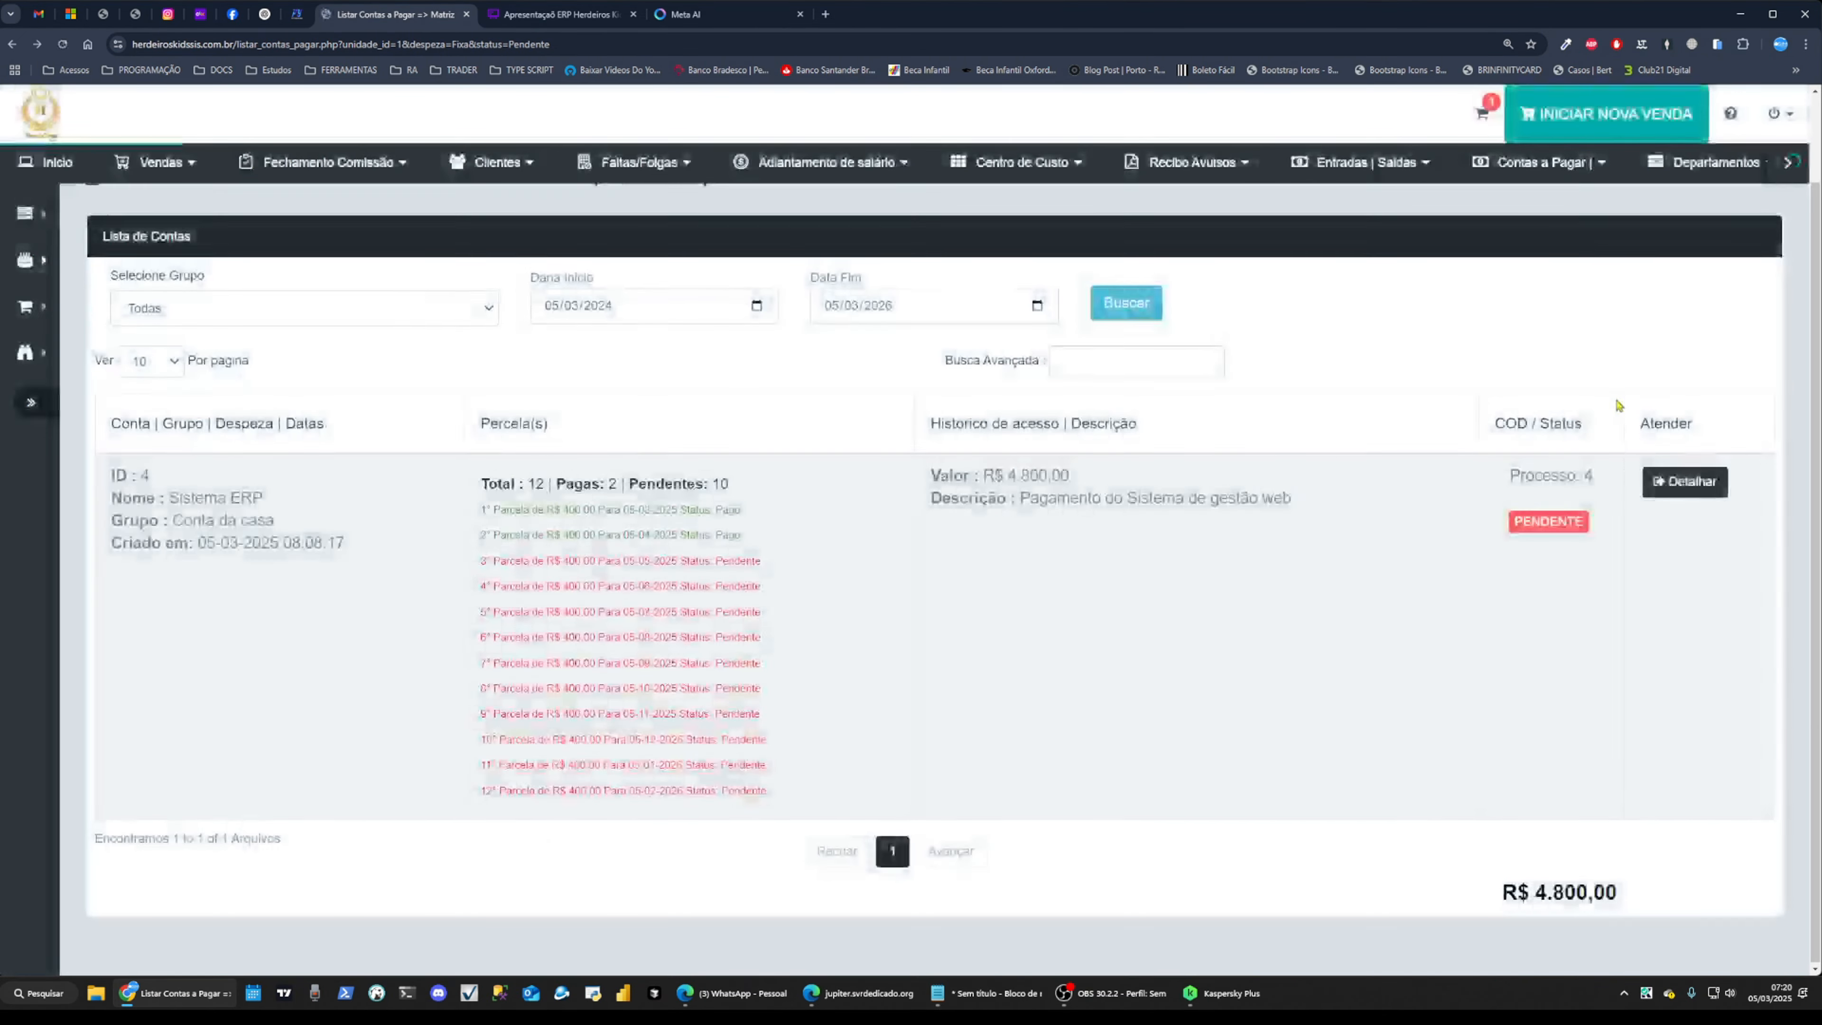
Reload the Matriz pending fixed accounts list and bring the "Sistema ERP" expense's full entry into view
left_click(1542, 163)
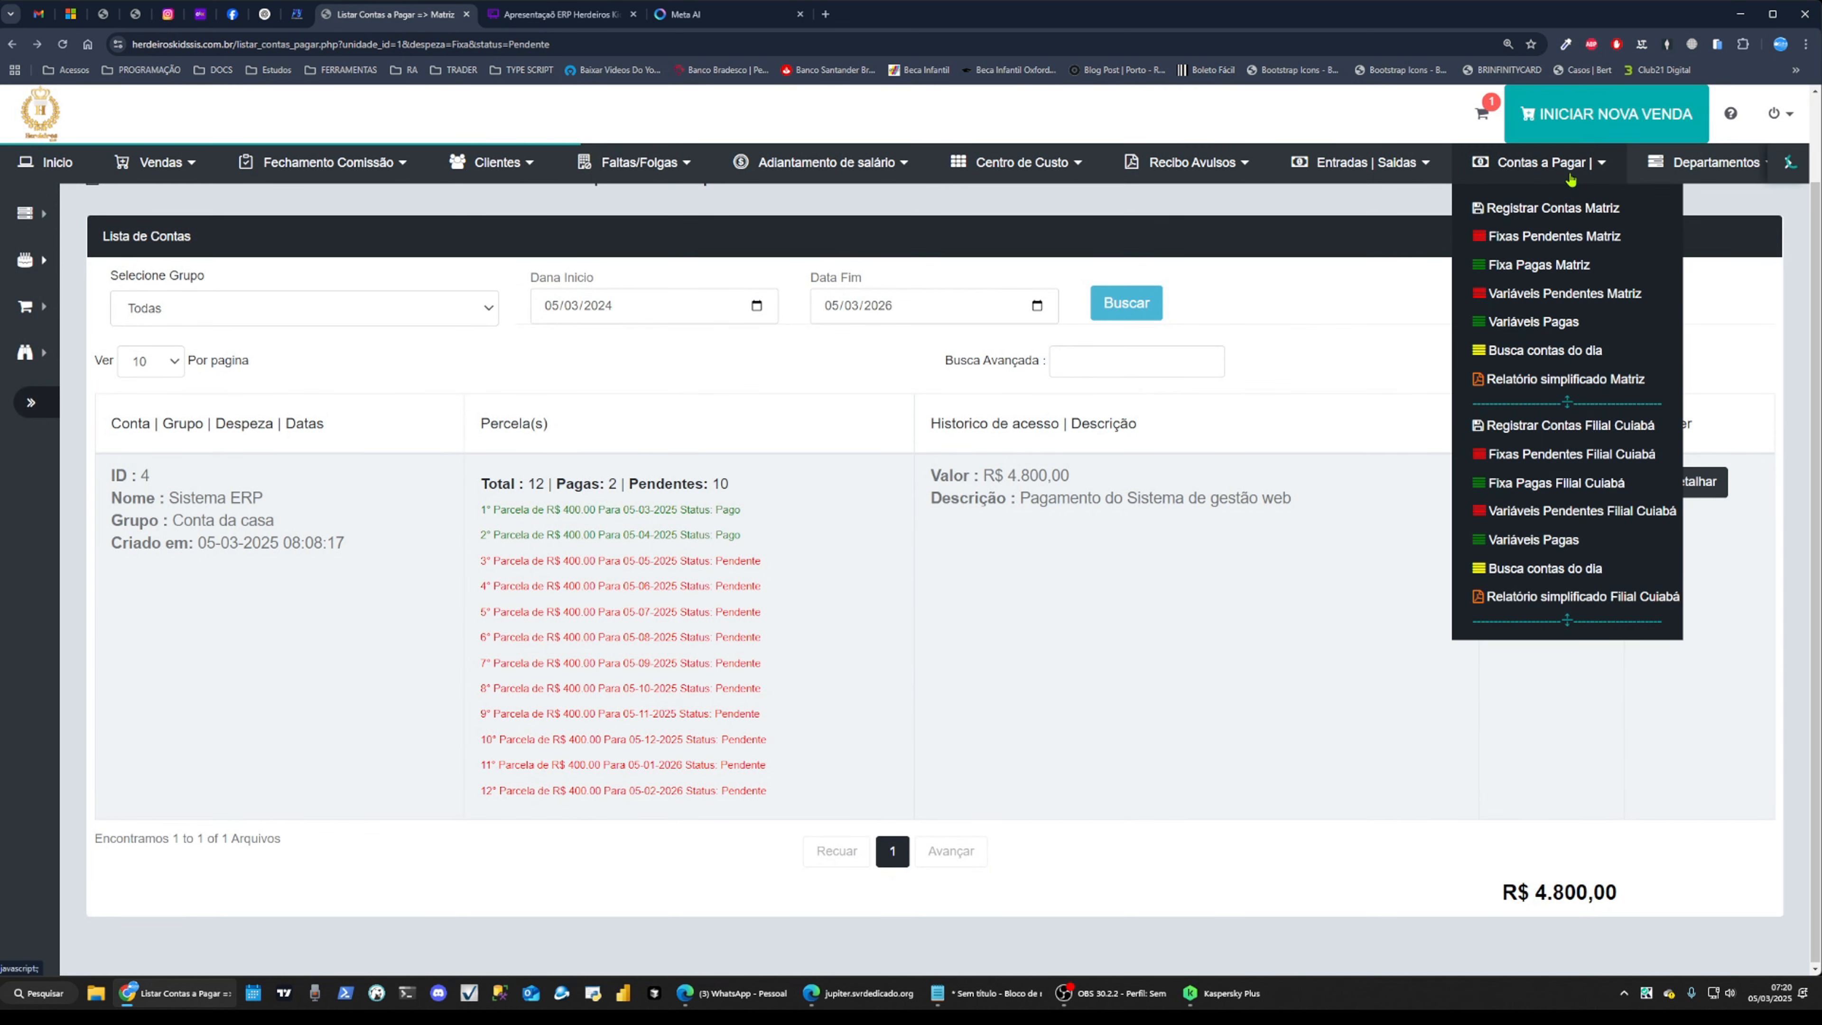
left_click(1557, 236)
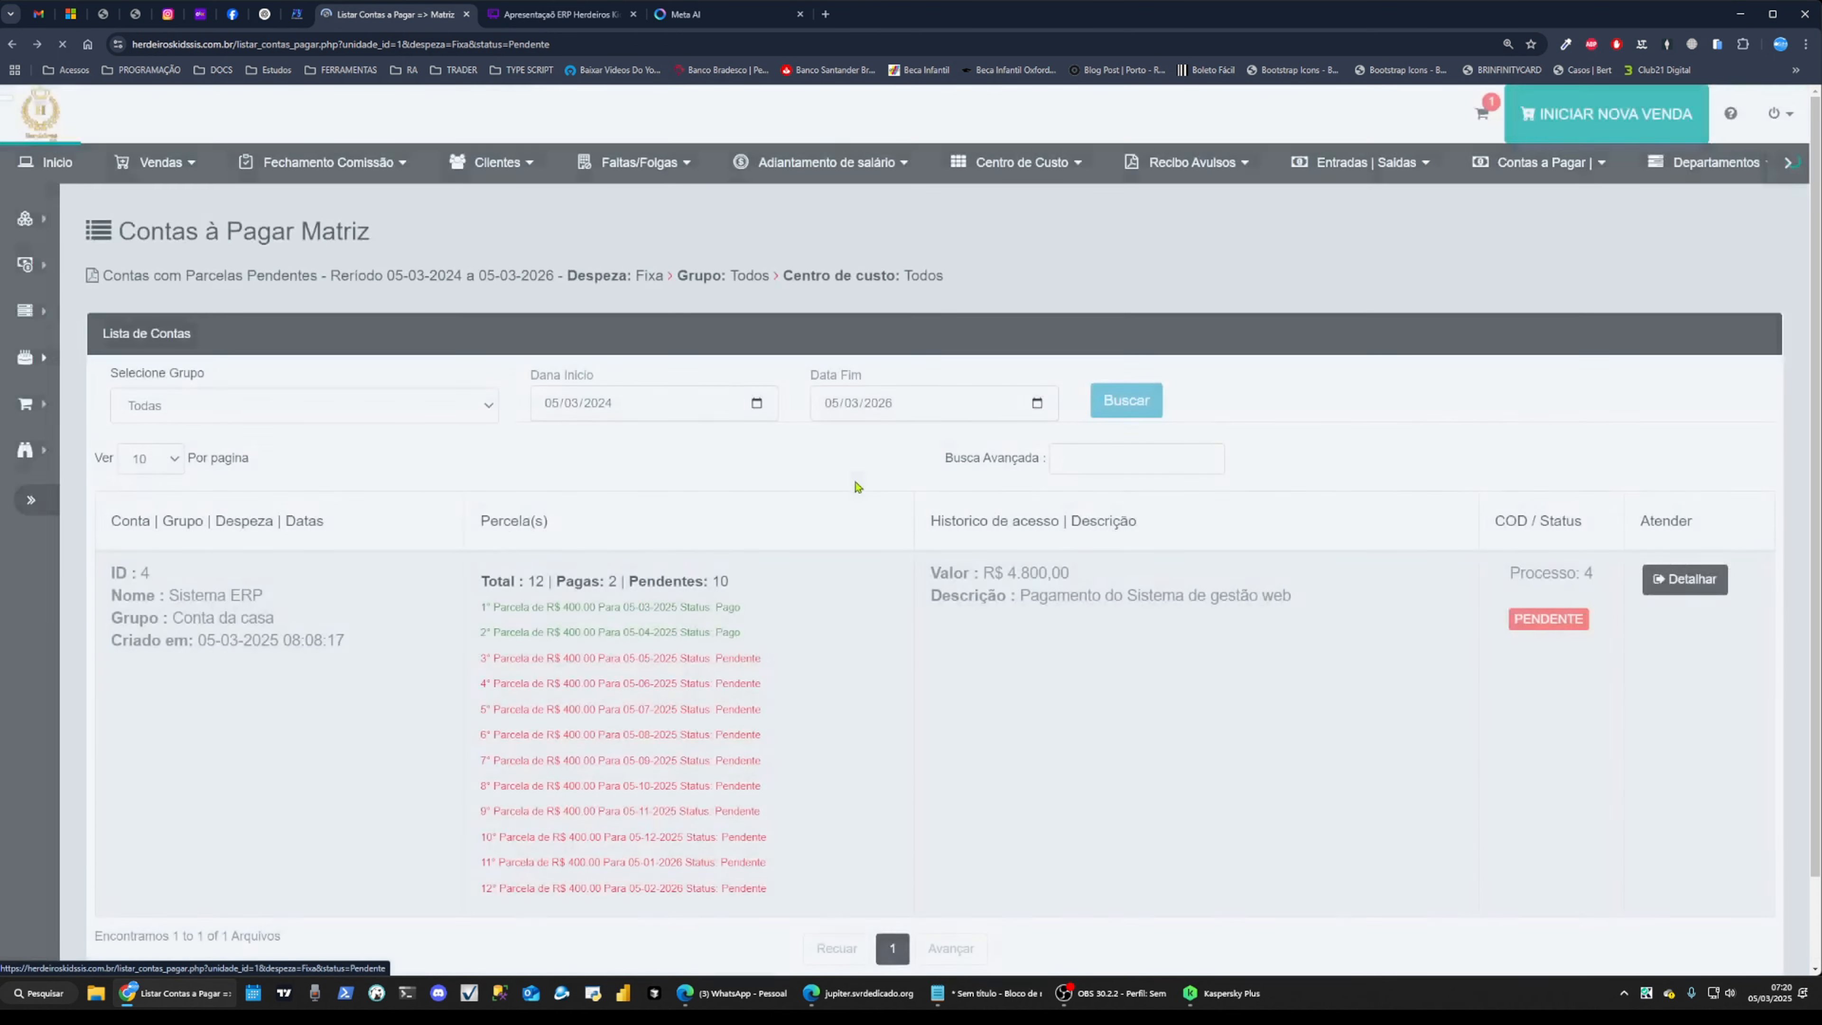
scroll(587, 593, "down", 1)
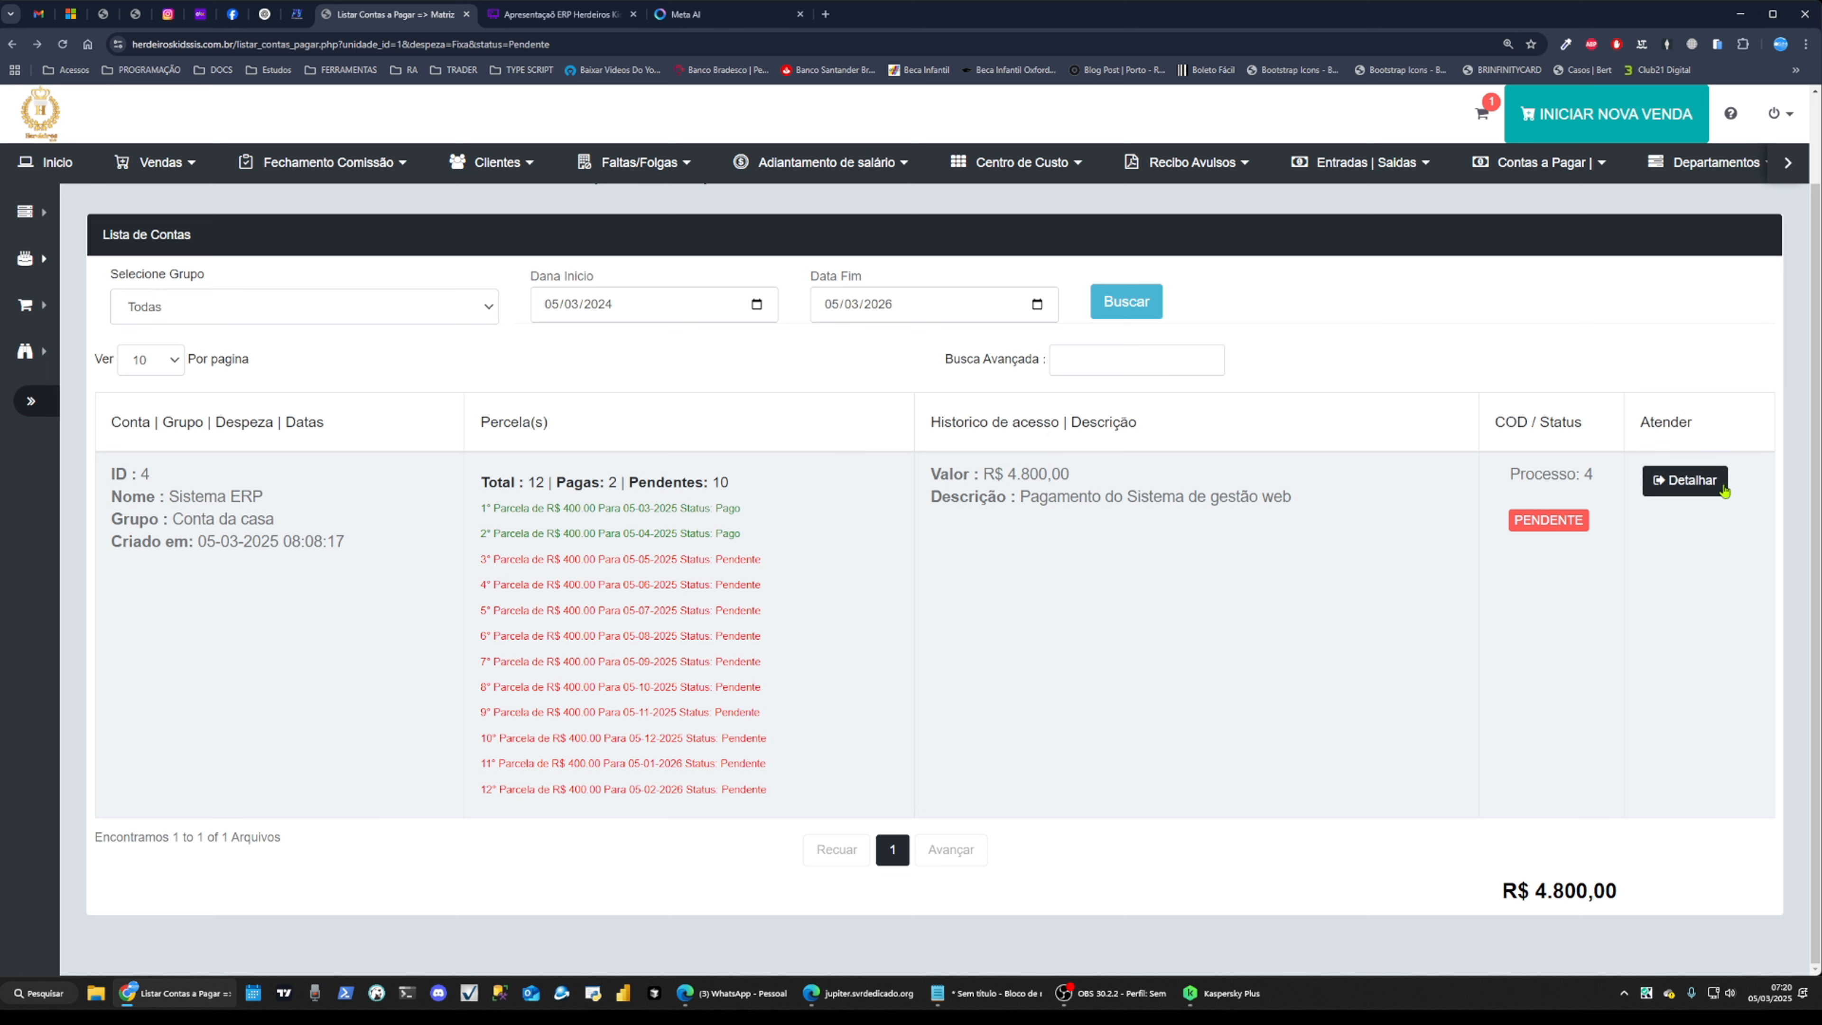
Review the installments in the "Sistema ERP" expense's details and go back to the Matriz pending fixed accounts
left_click(1682, 481)
scroll(1025, 631, "down", 8)
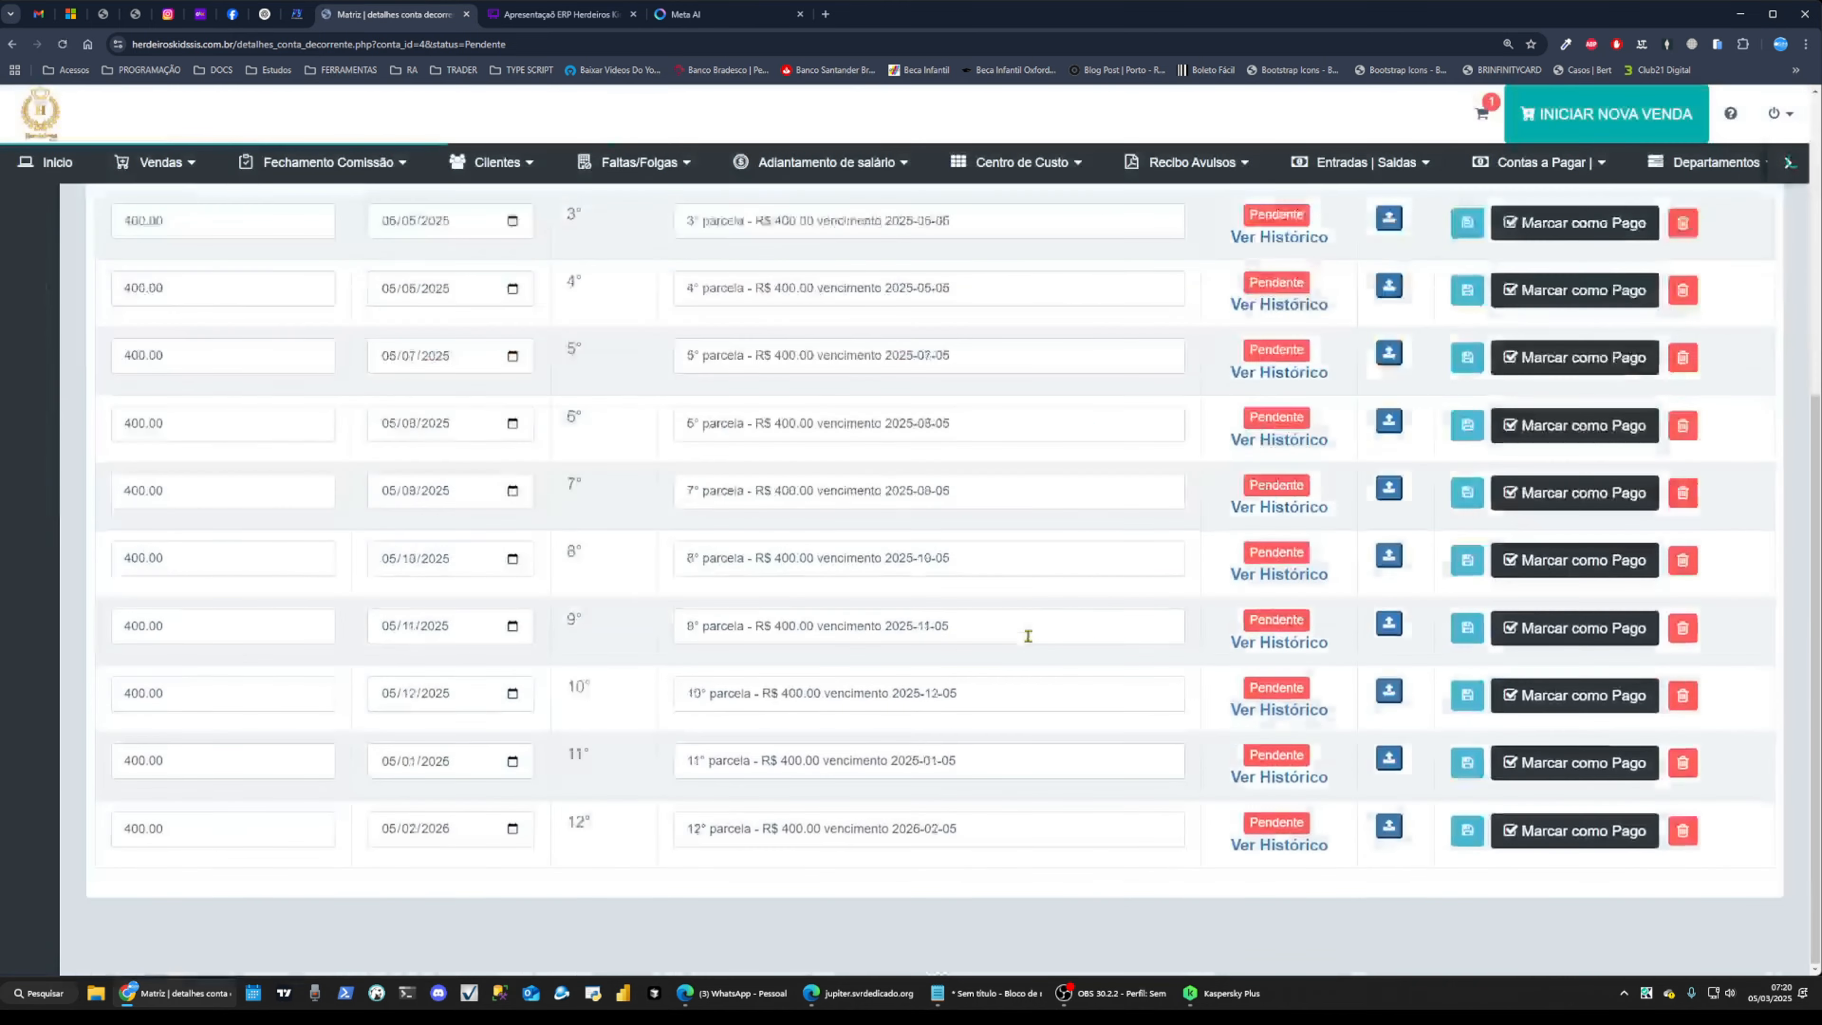
scroll(1437, 651, "up", 7)
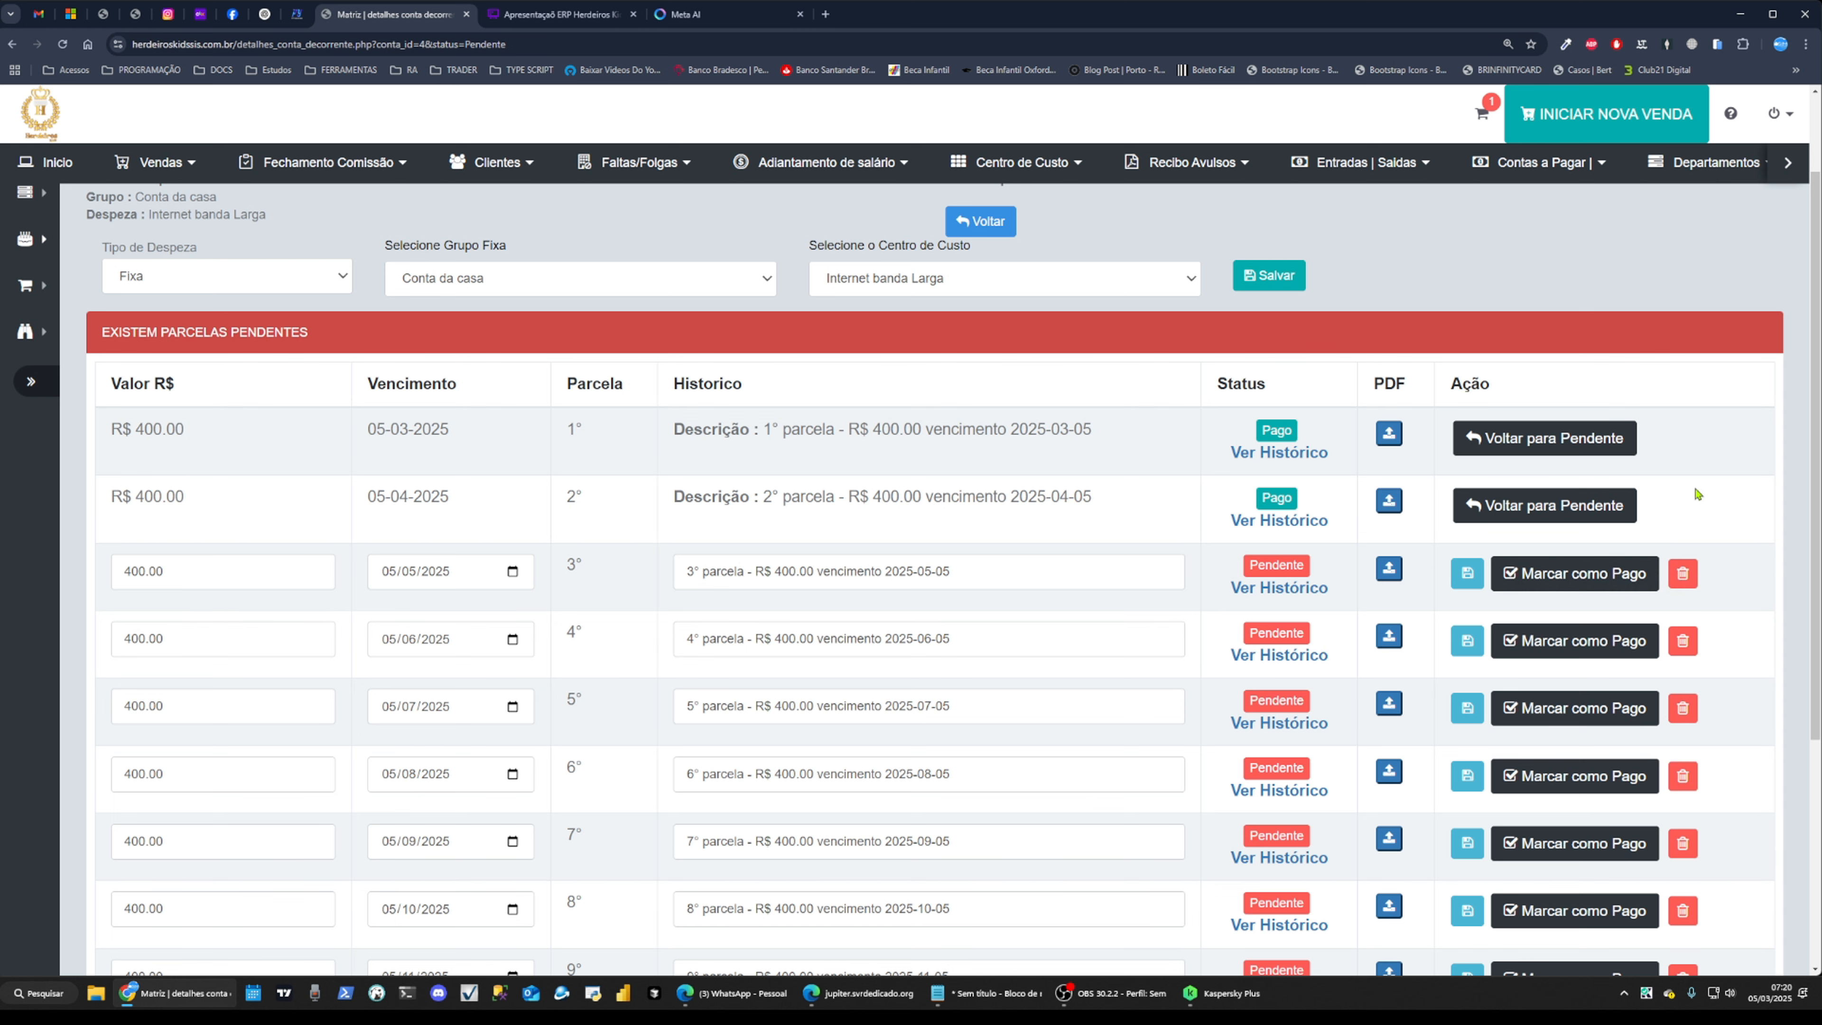
key("alt+Left")
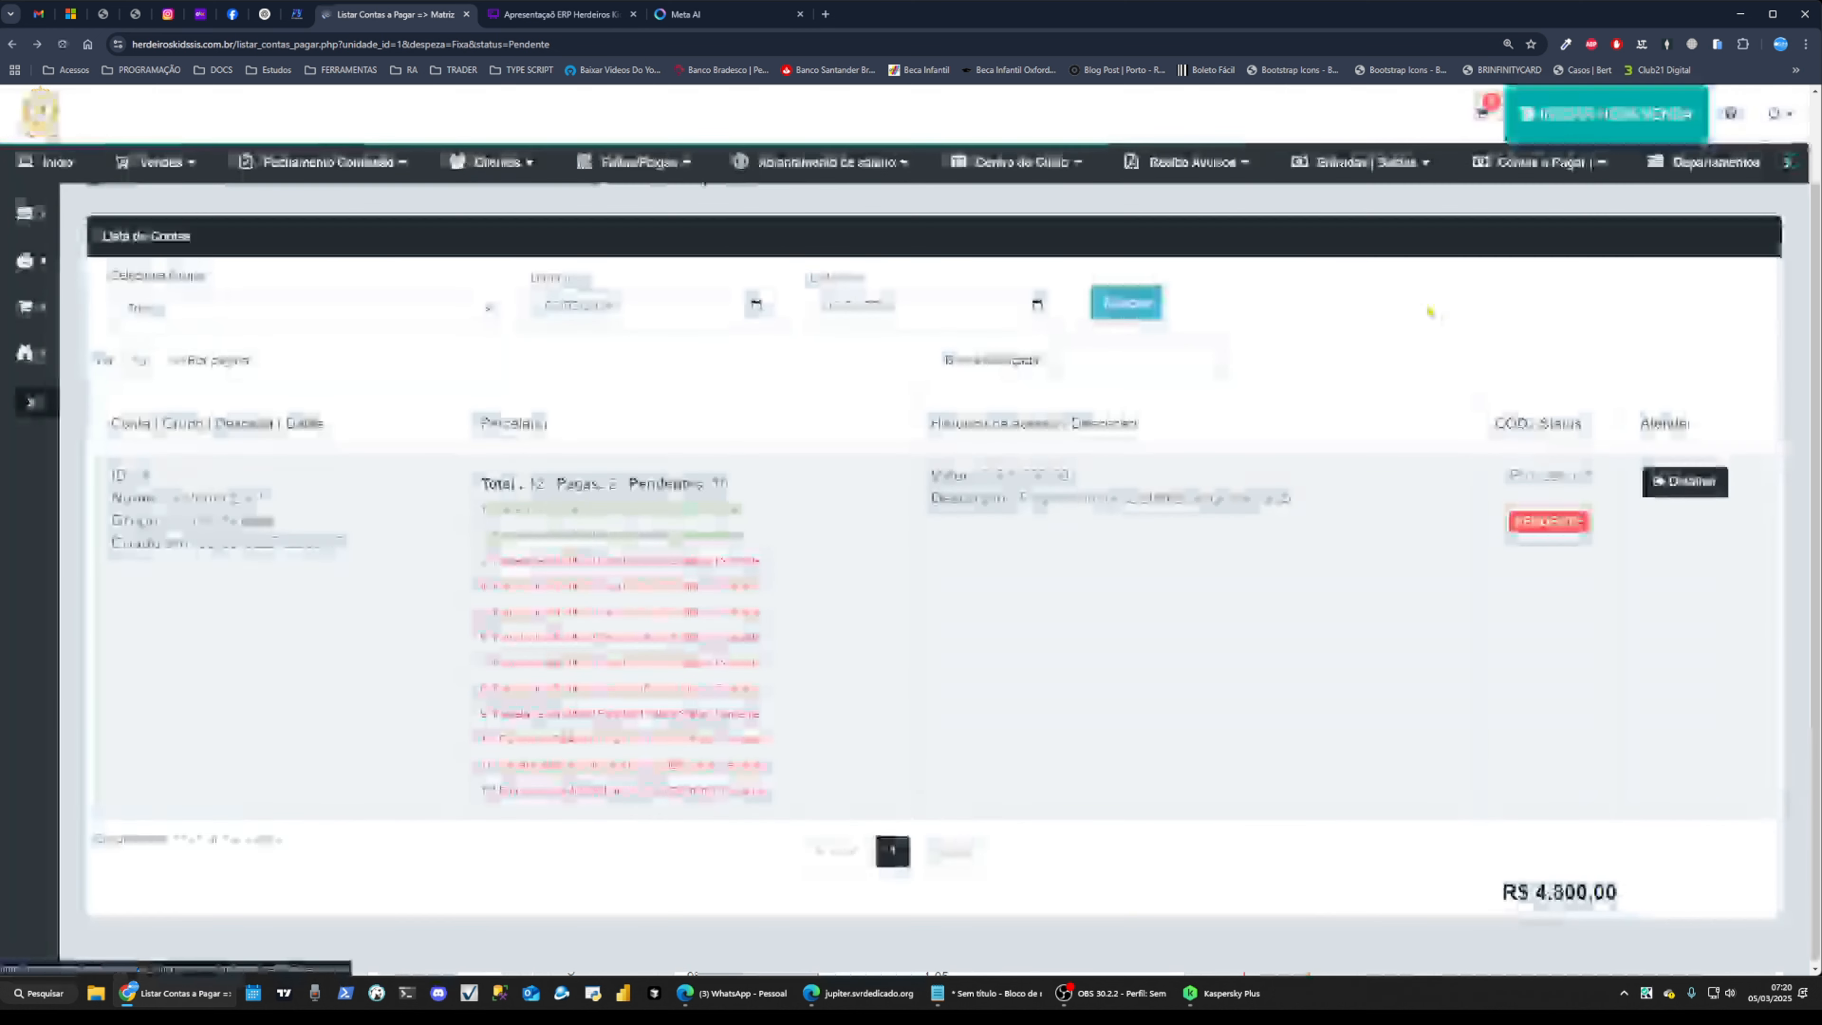
View the Matriz paid fixed accounts, and open the Matriz search for accounts due on a given day
left_click(1542, 162)
left_click(1537, 276)
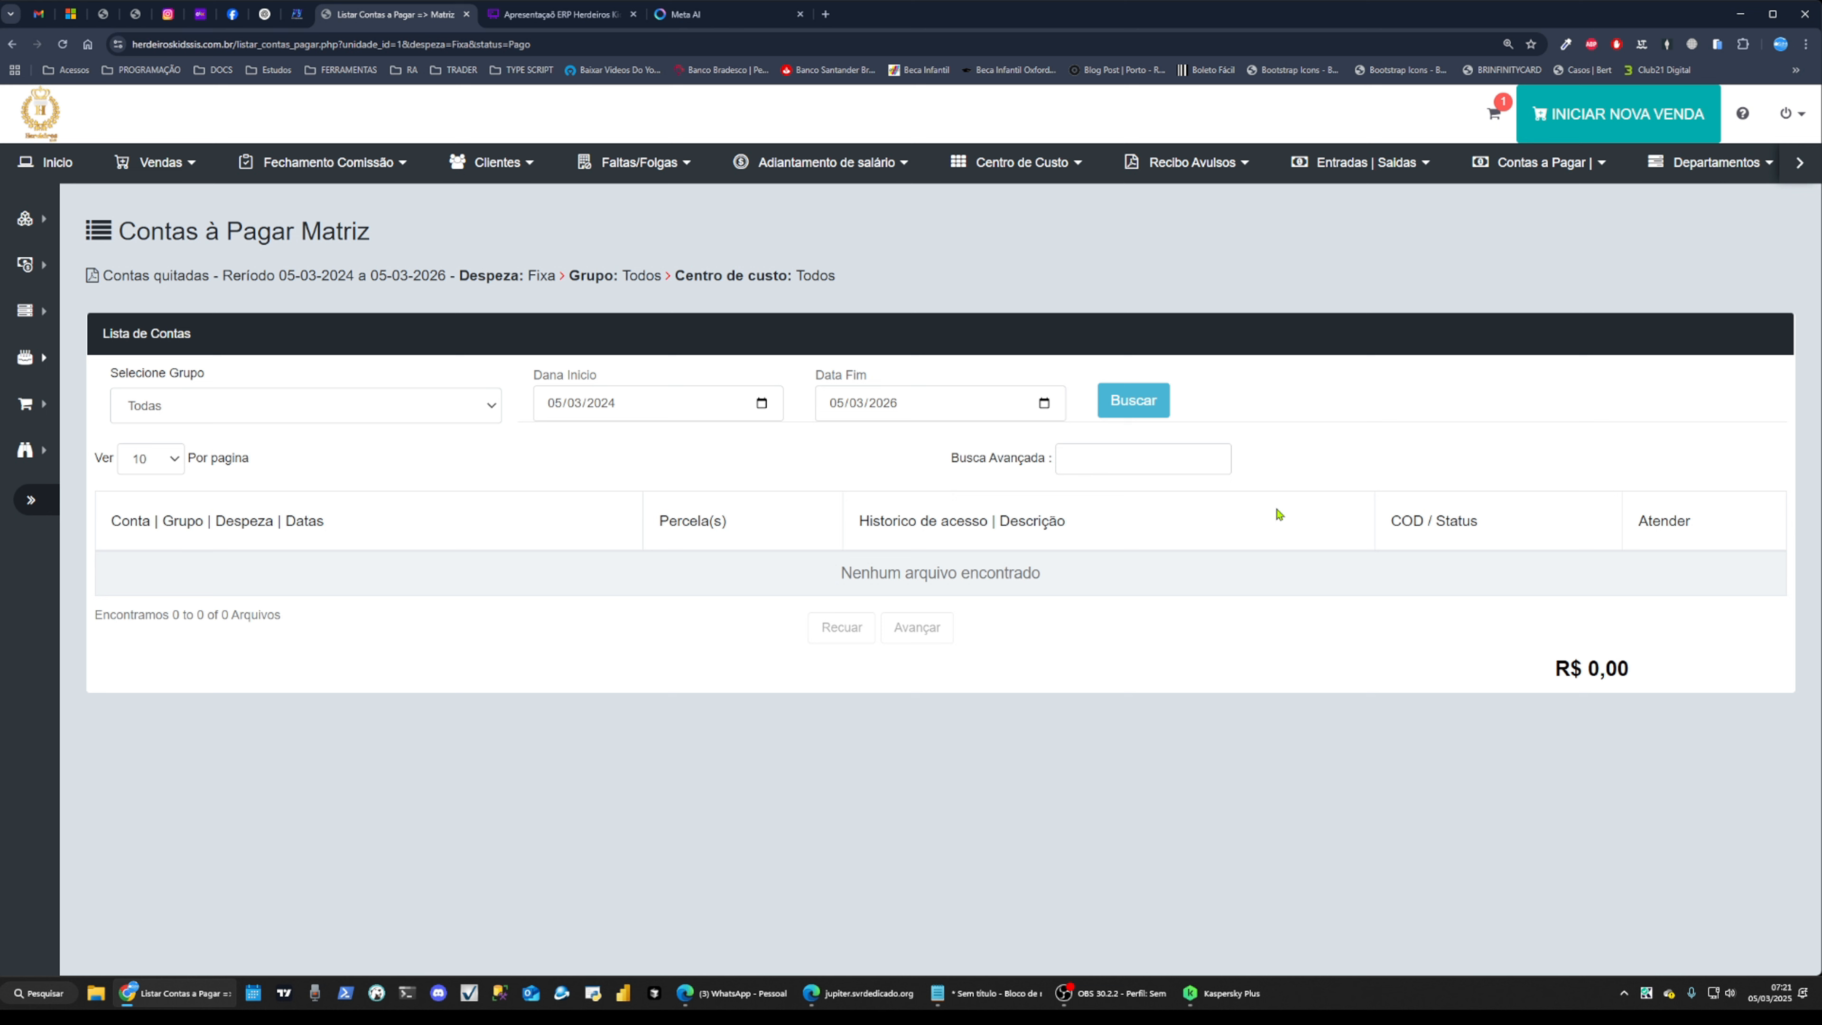
left_click(1551, 174)
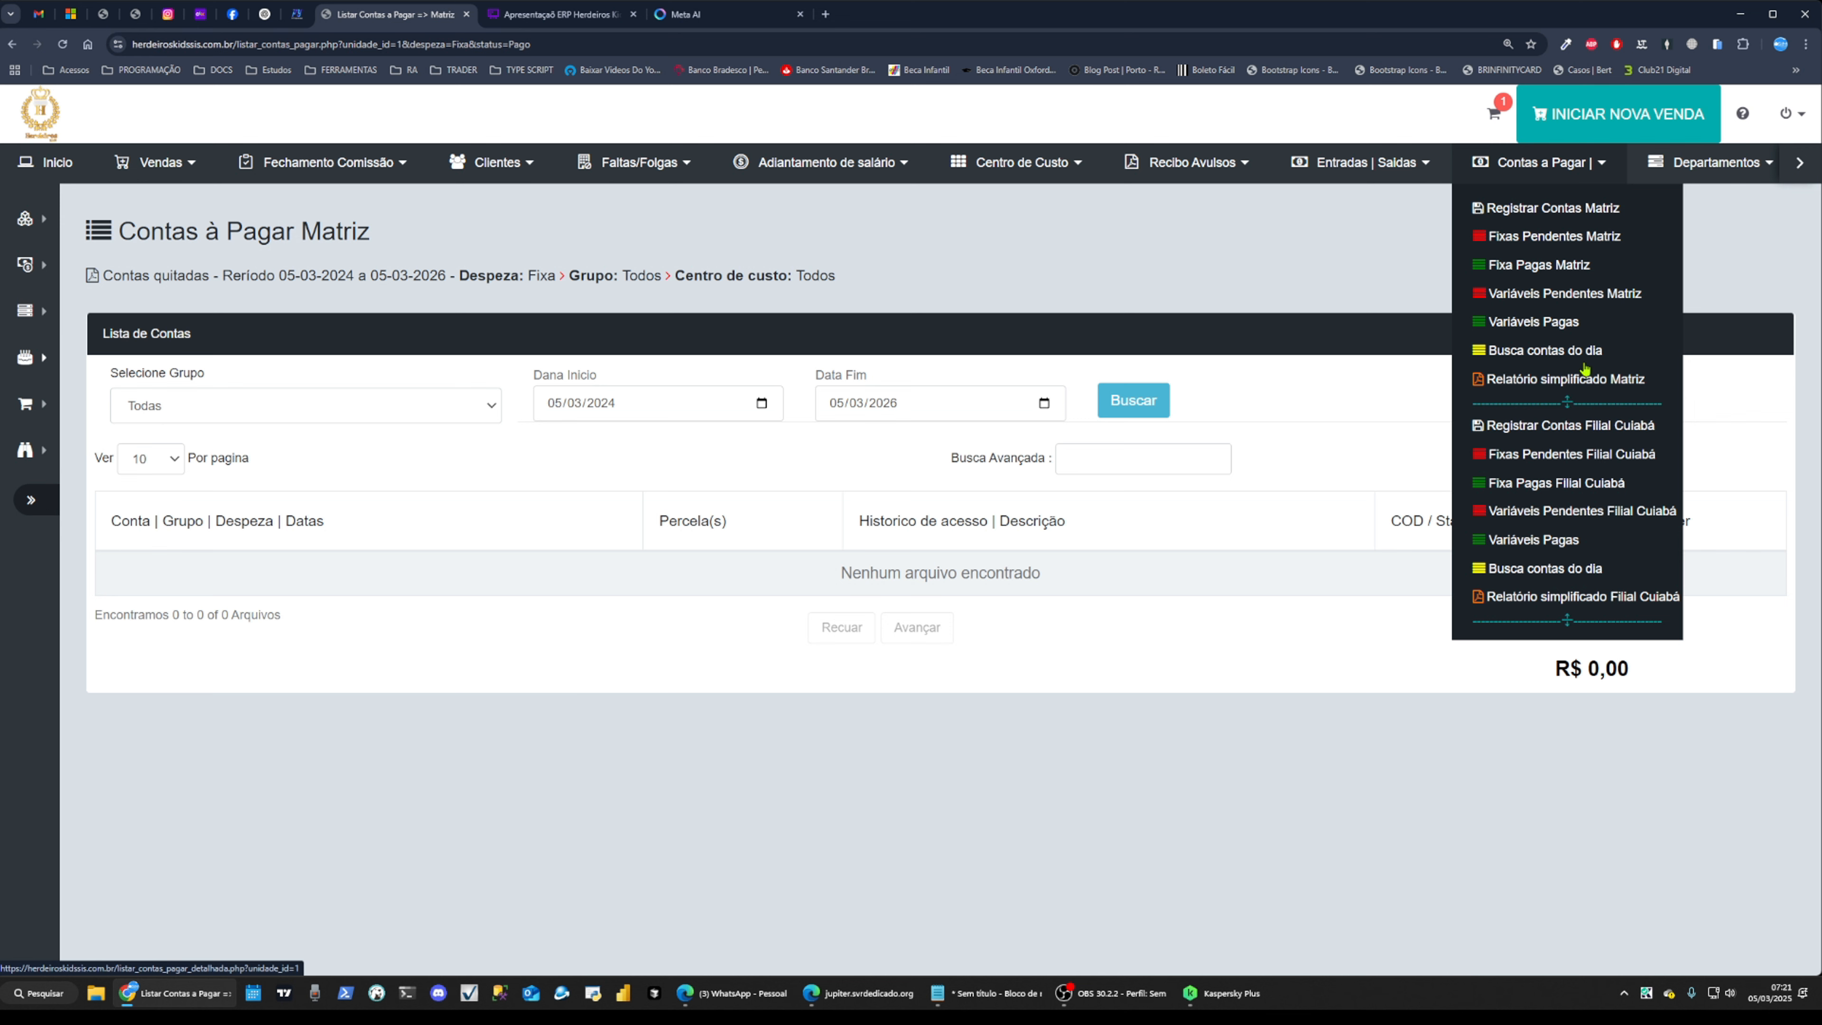
left_click(1525, 357)
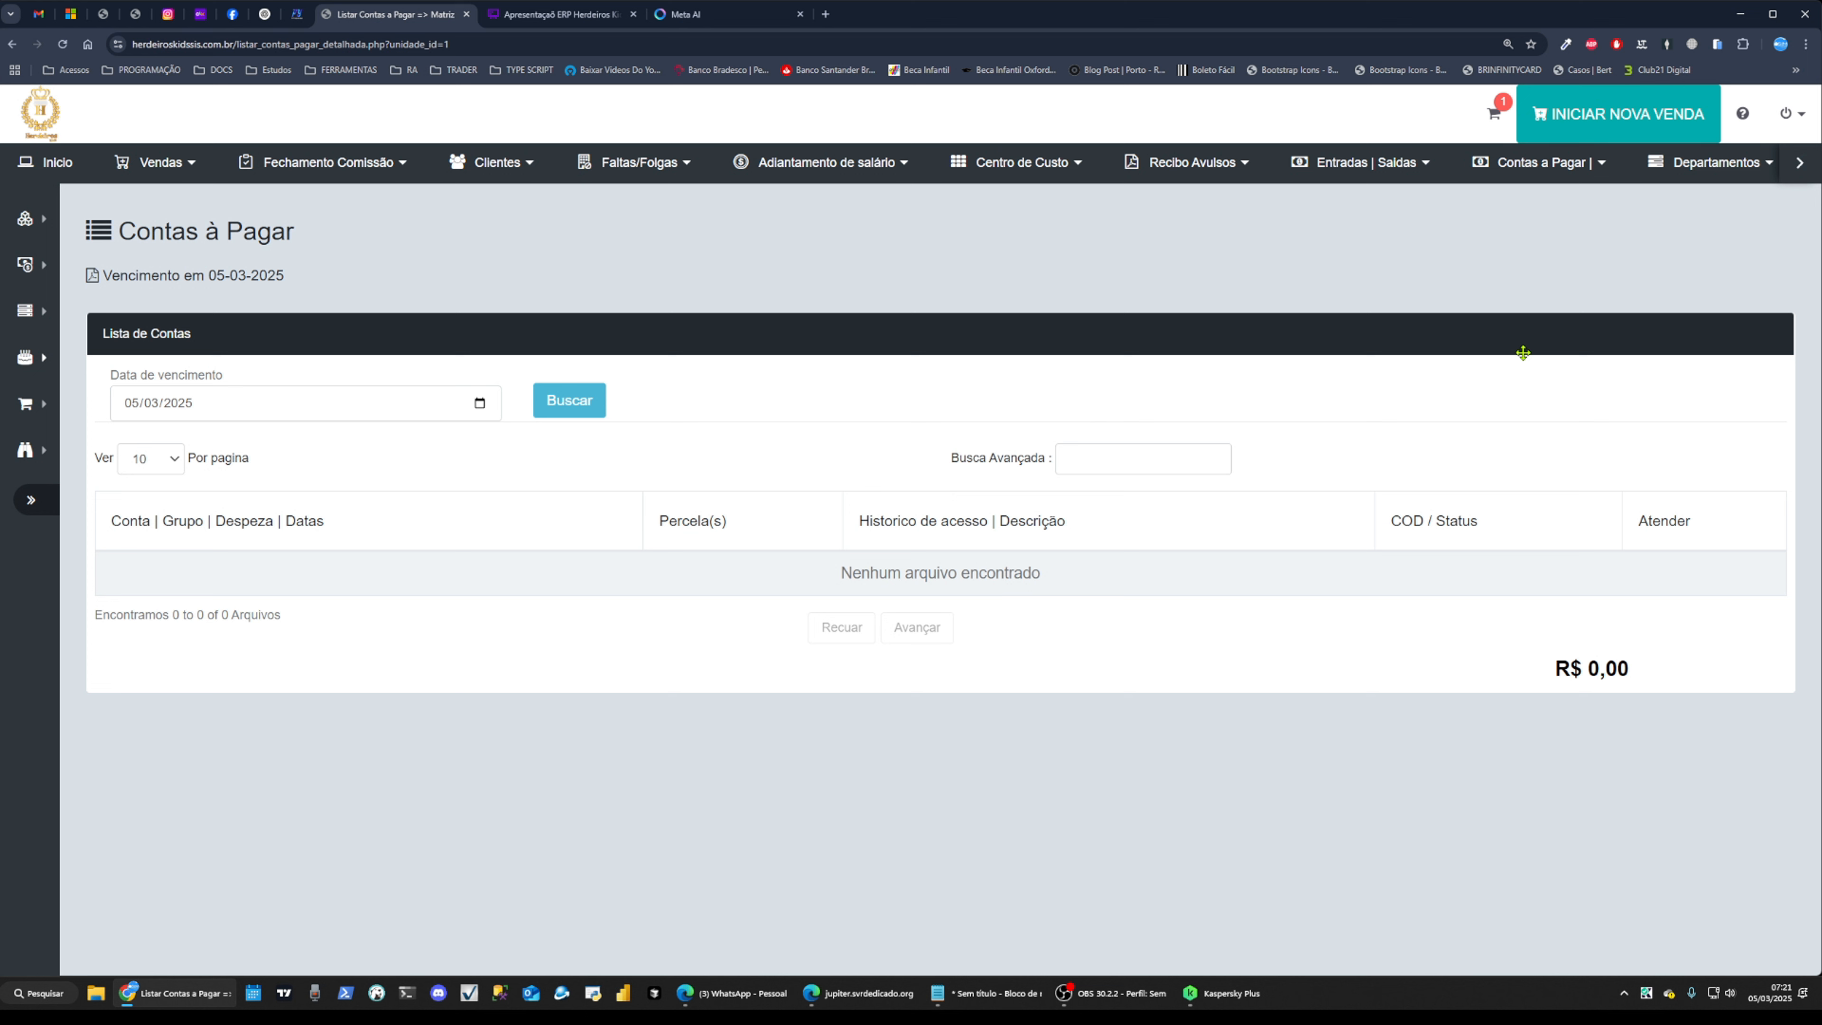
Search the Matriz daily accounts for those due on 06/03/2025
left_click(480, 405)
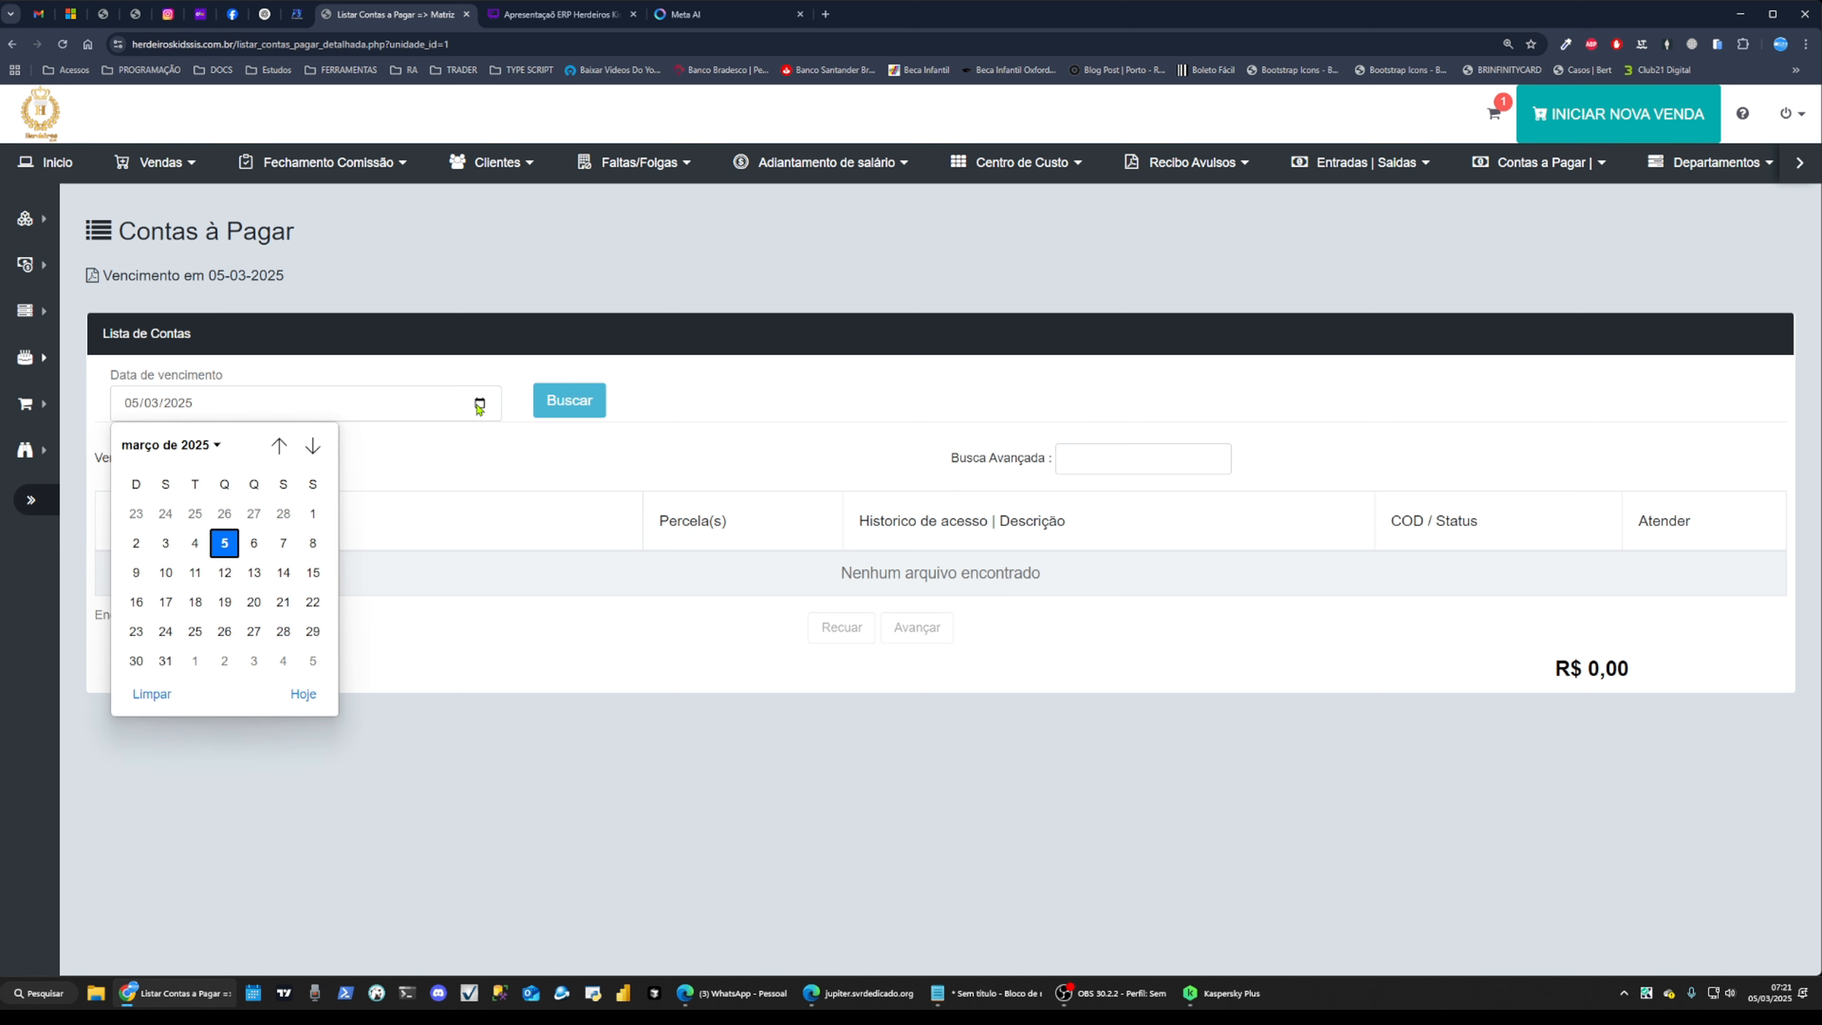
left_click(254, 543)
left_click(568, 404)
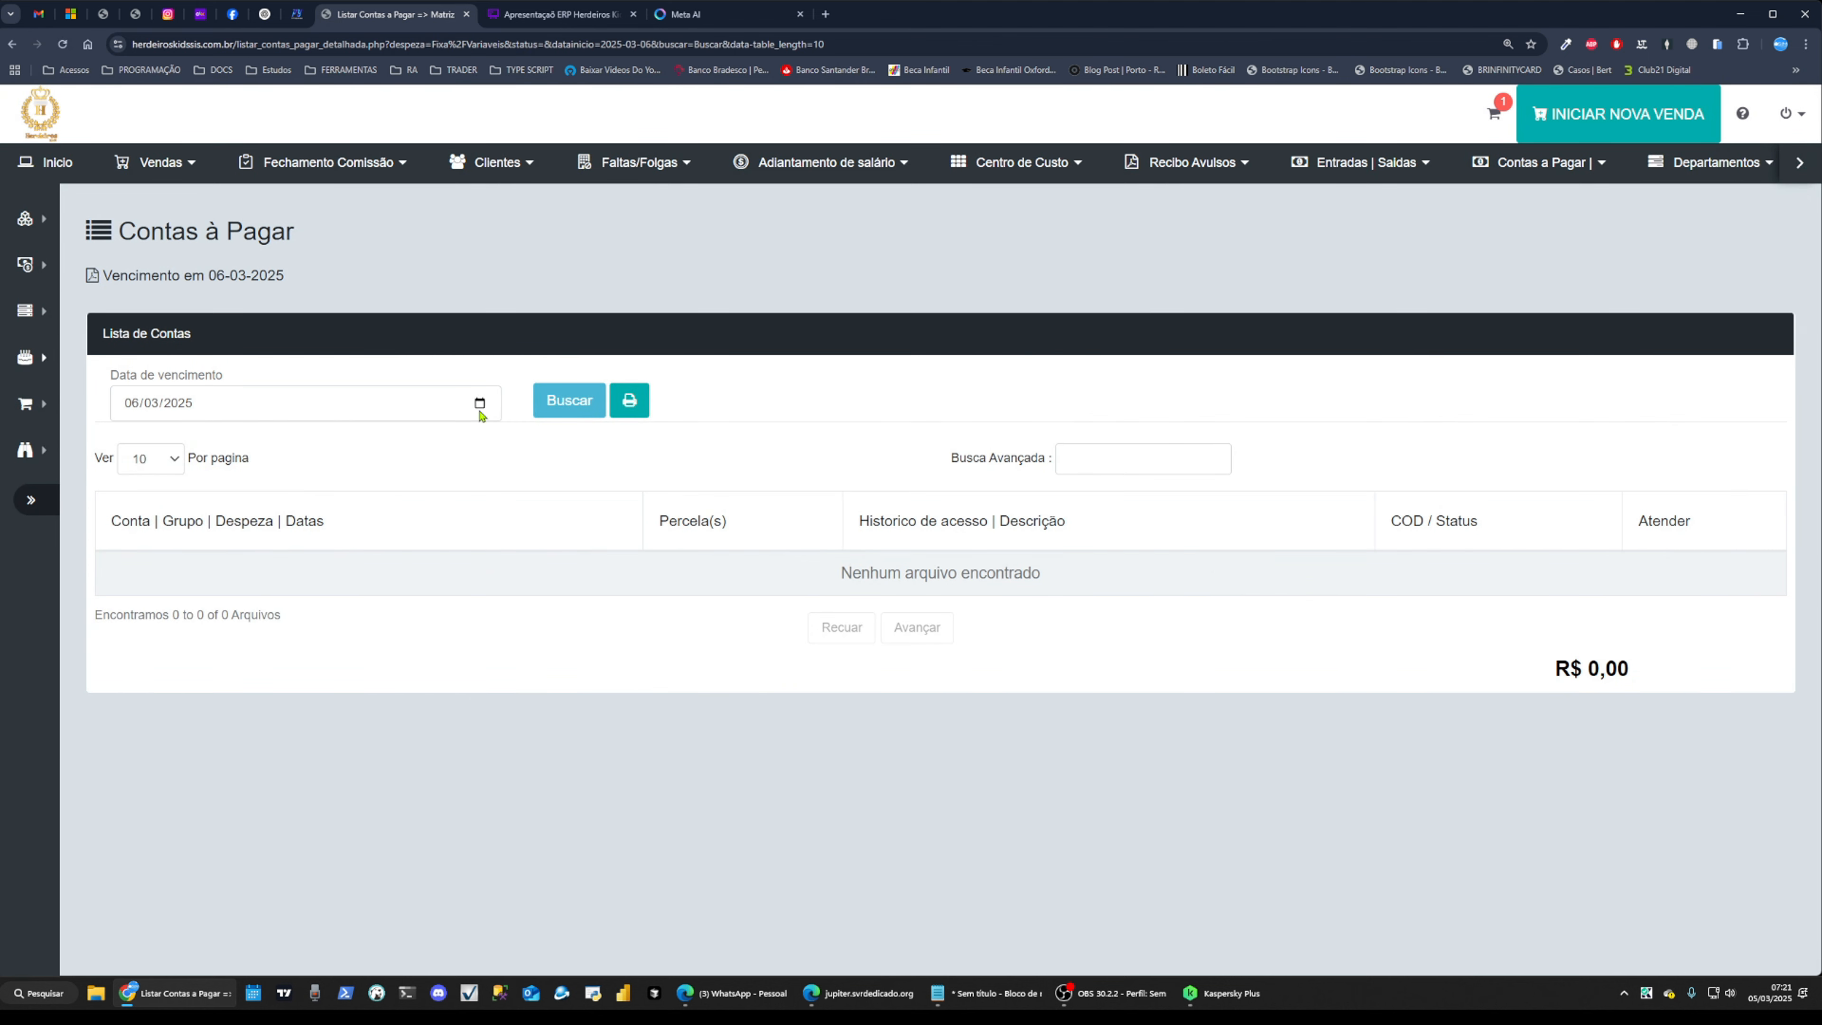
left_click(480, 405)
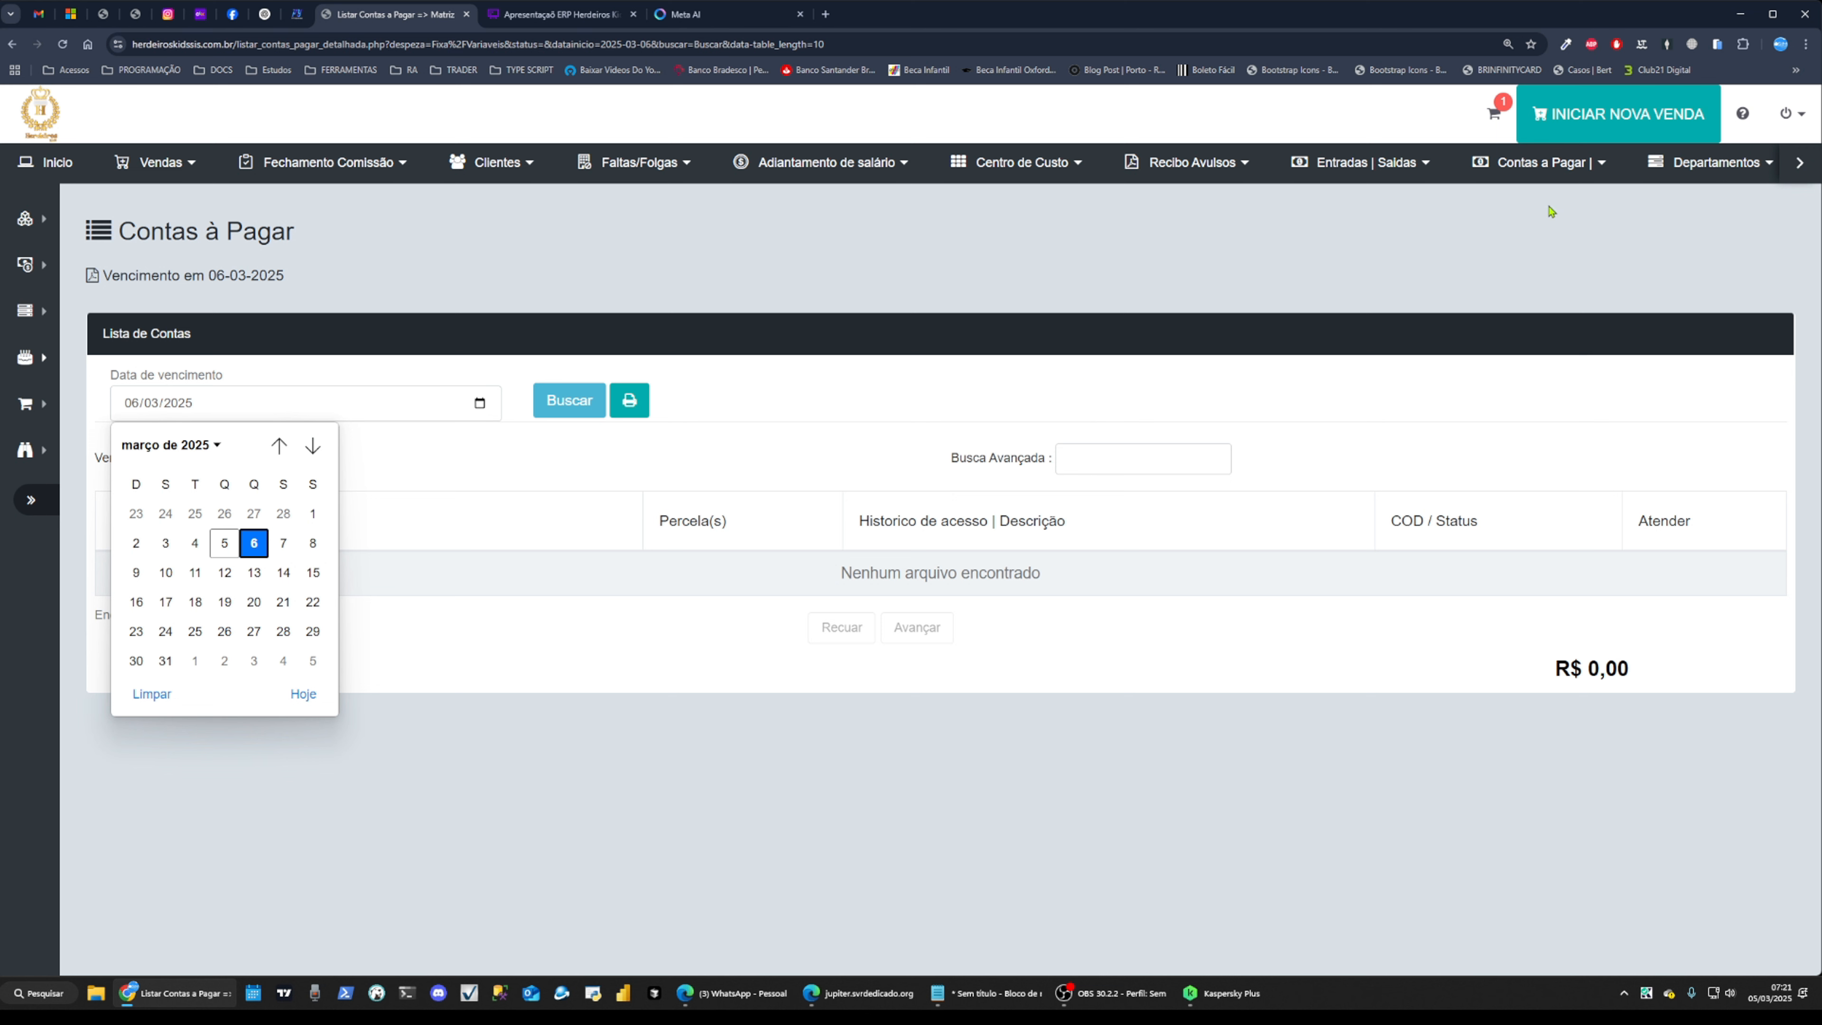
Open the Matriz simplified accounts payable report and filter the pending installments with end date 05/05/2025
mouse_move(1558, 167)
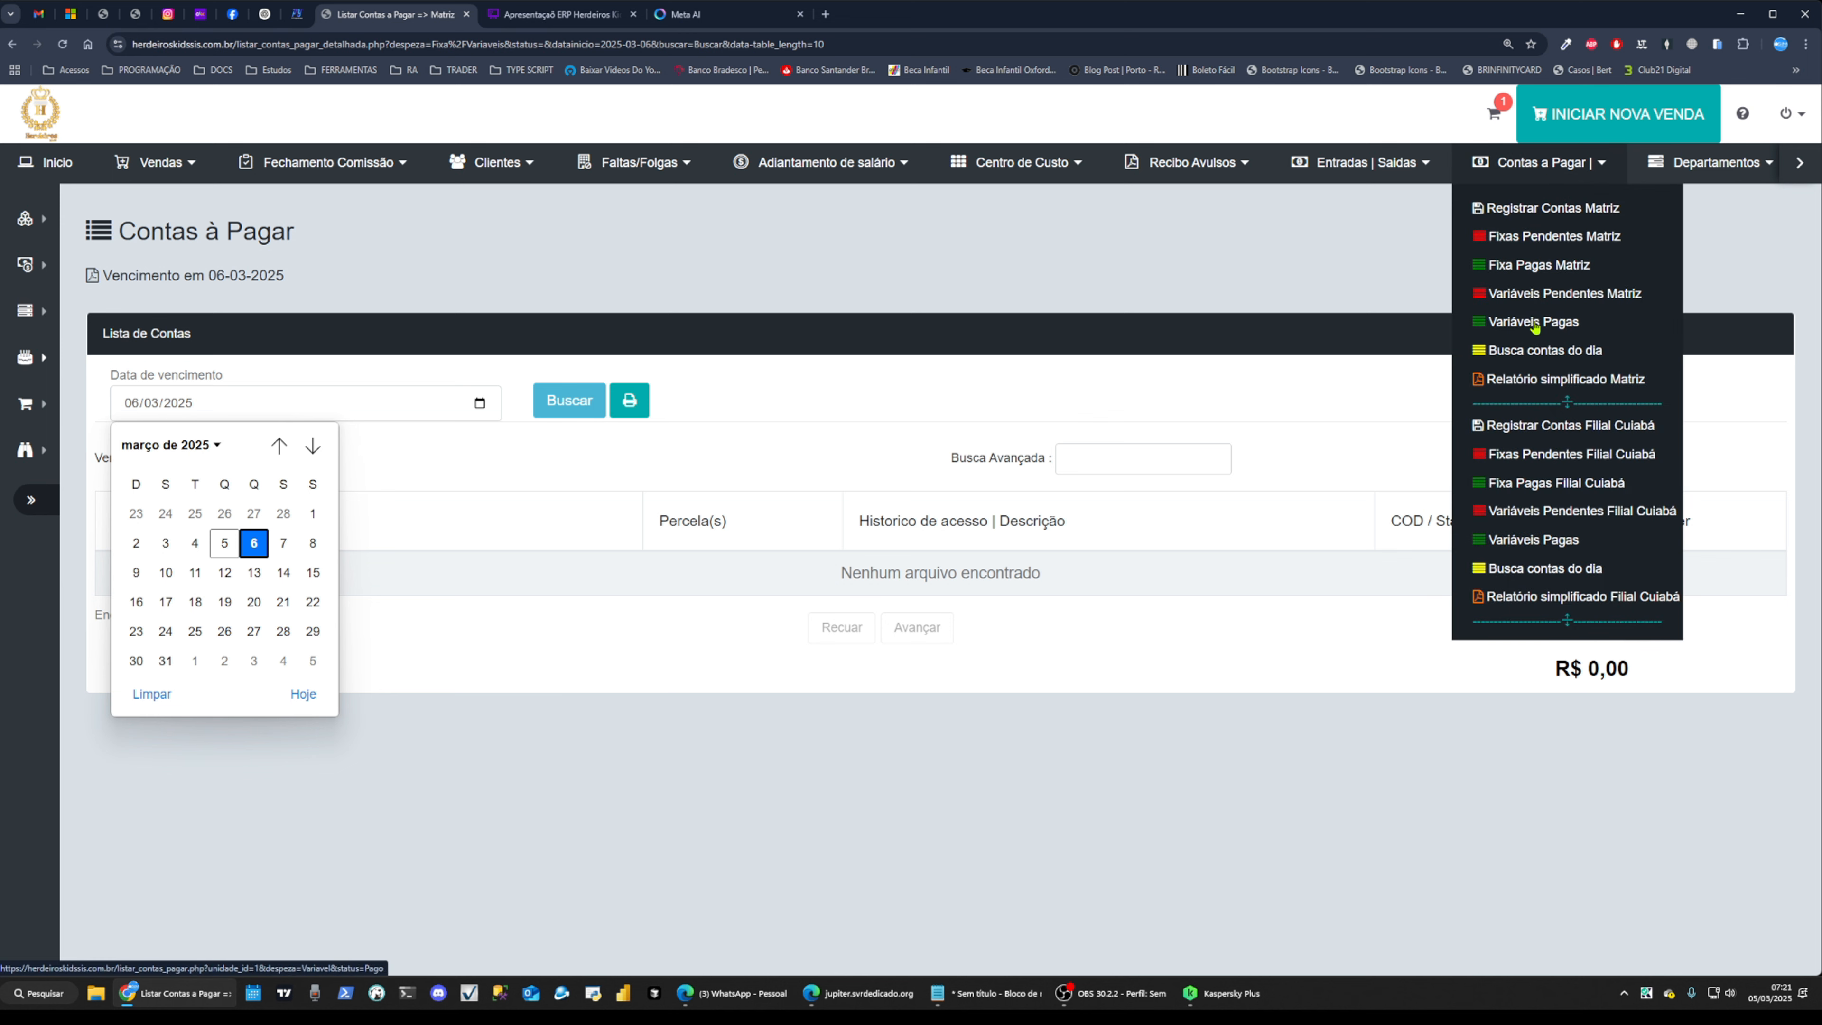
left_click(1531, 385)
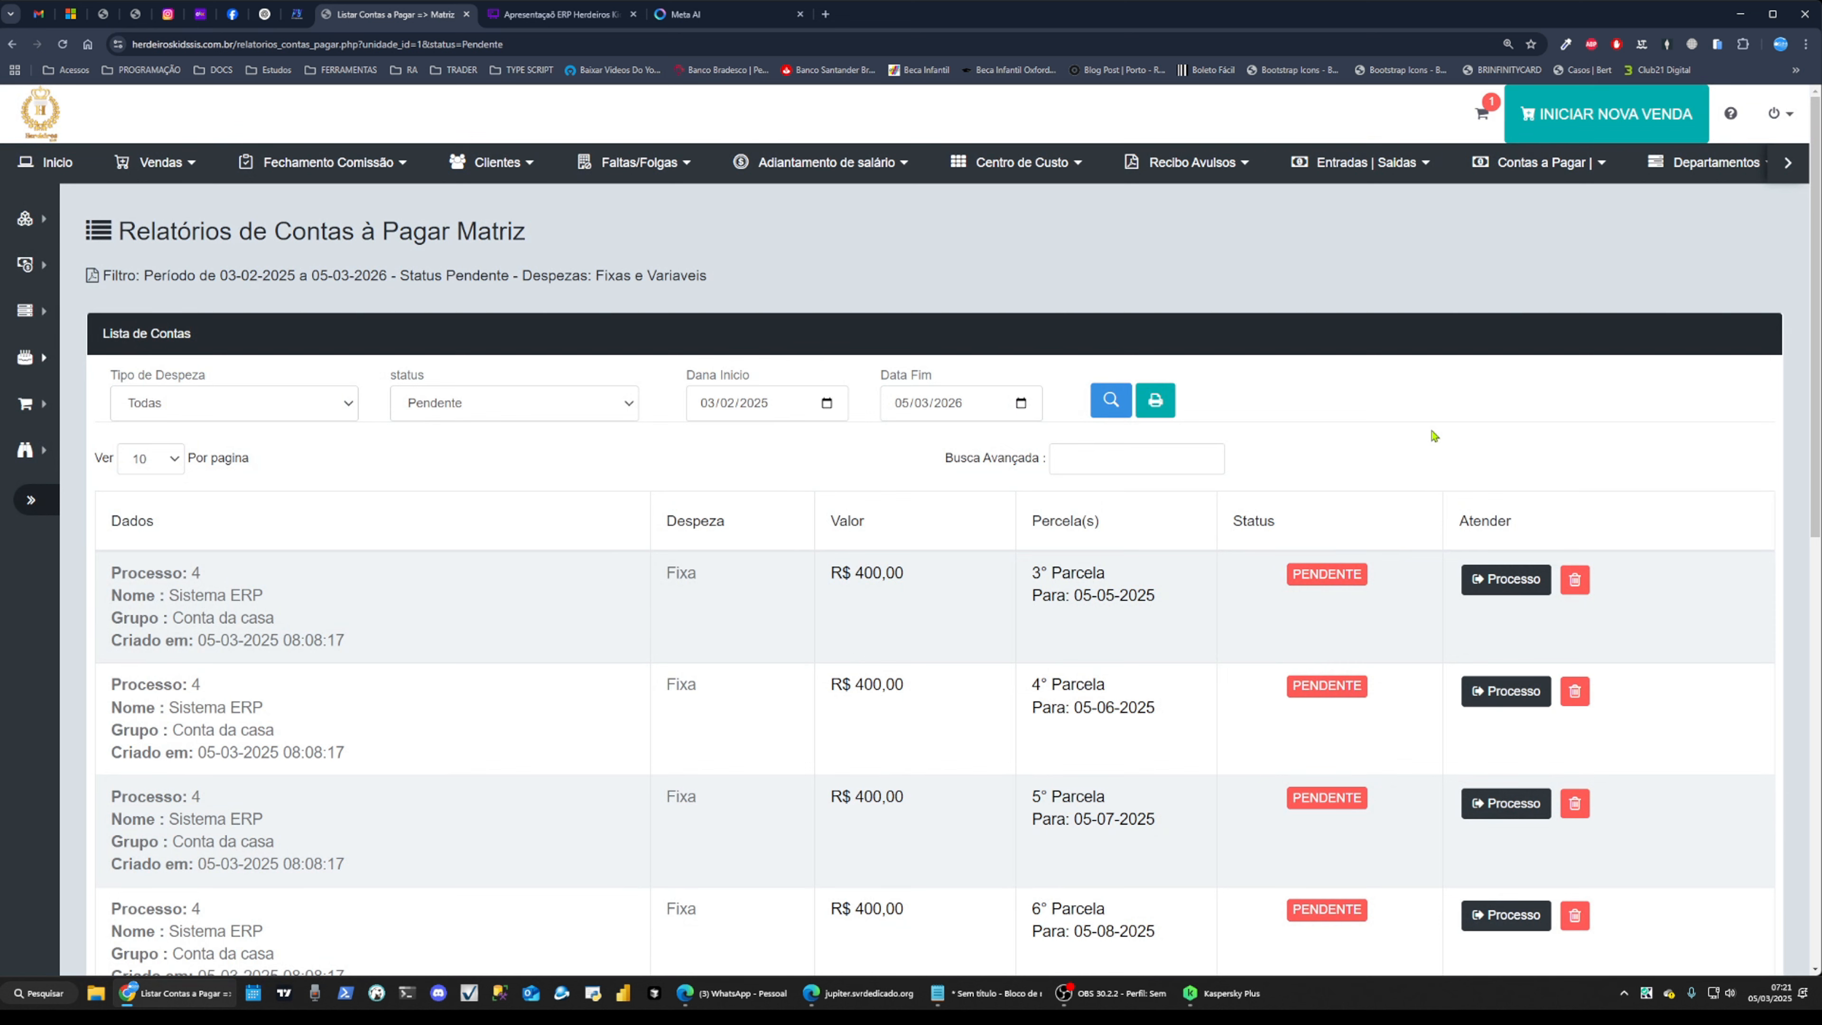
scroll(1430, 434, "down", 2)
scroll(1426, 443, "up", 2)
left_click(827, 405)
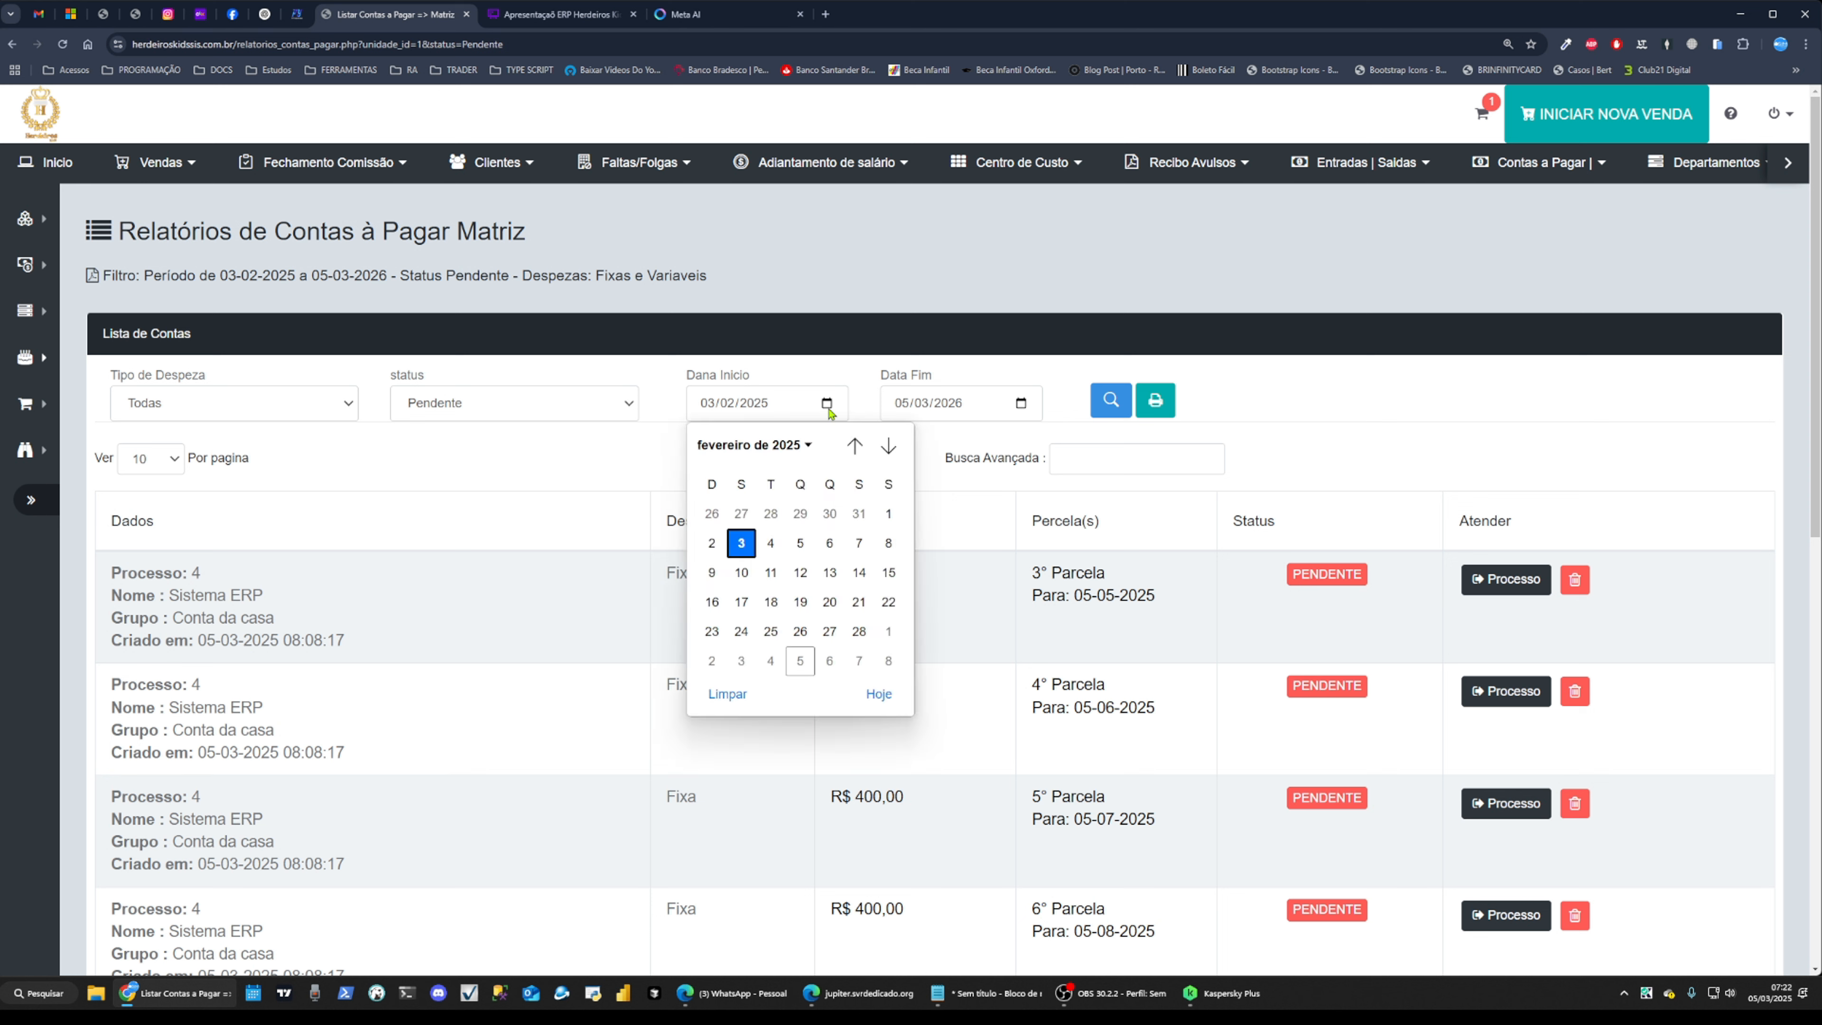
left_click(1022, 405)
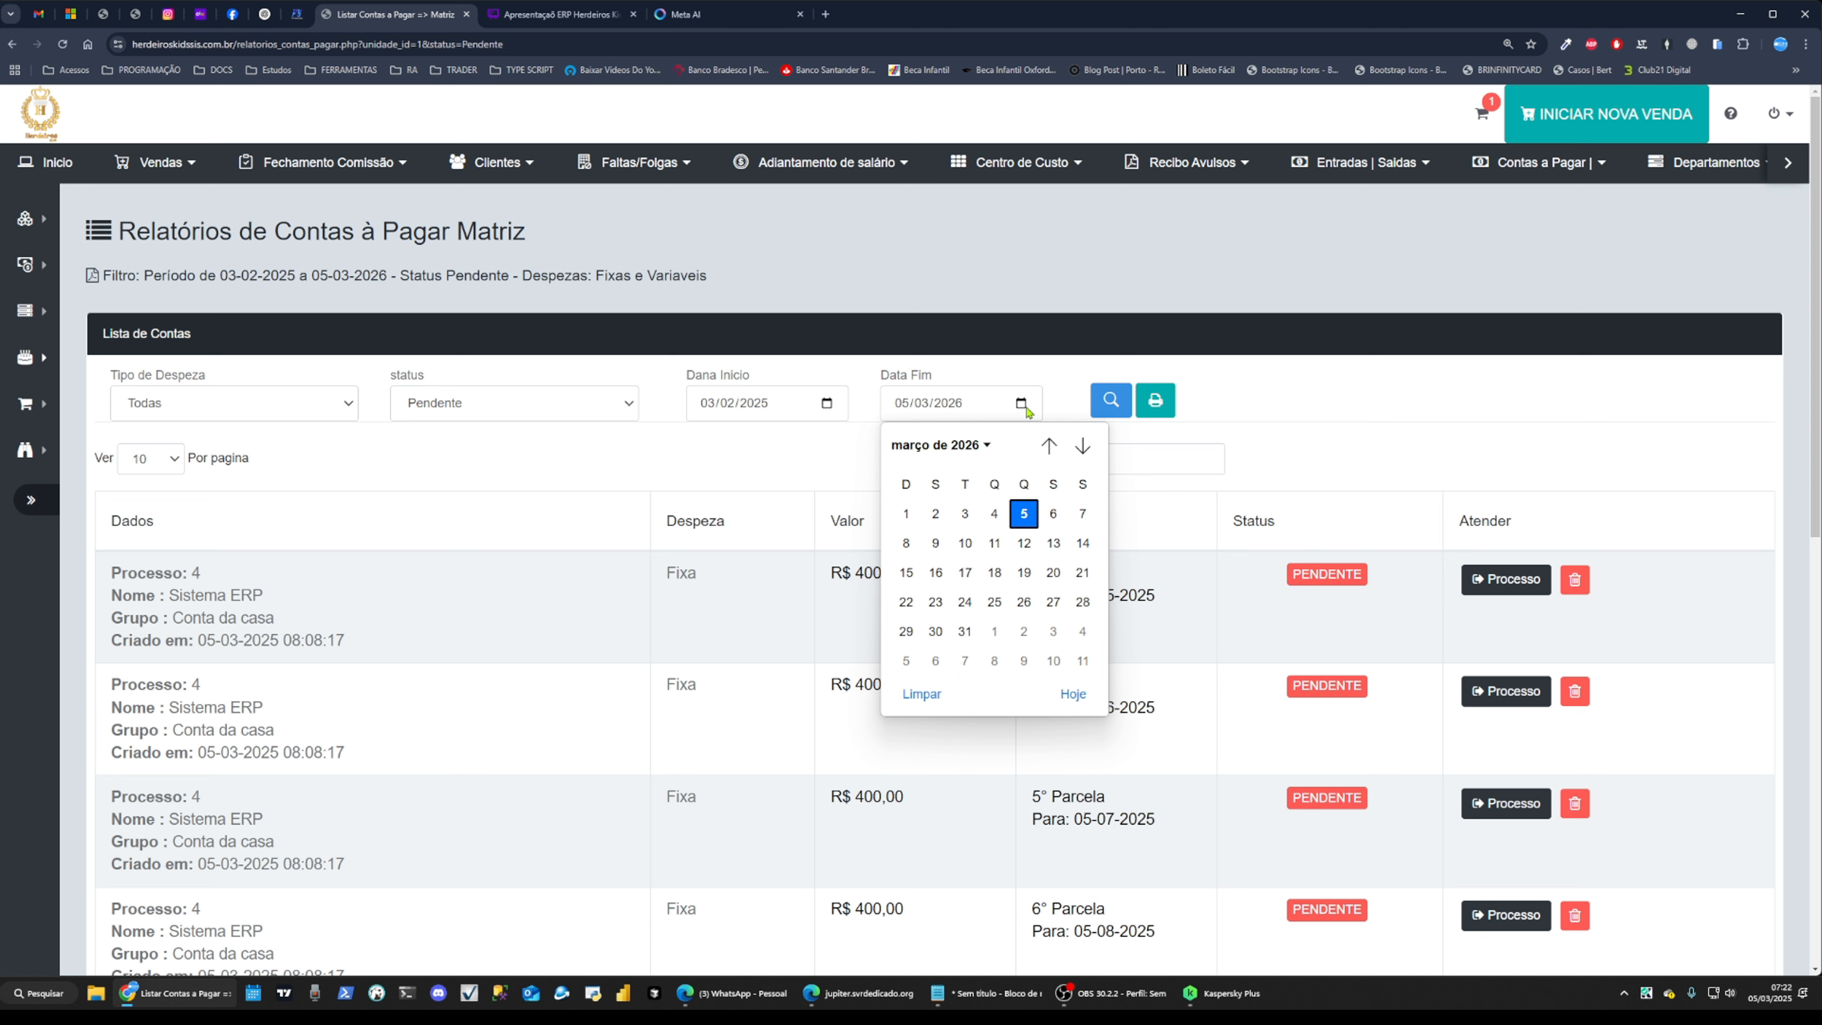
left_click(1082, 445)
left_click(1109, 401)
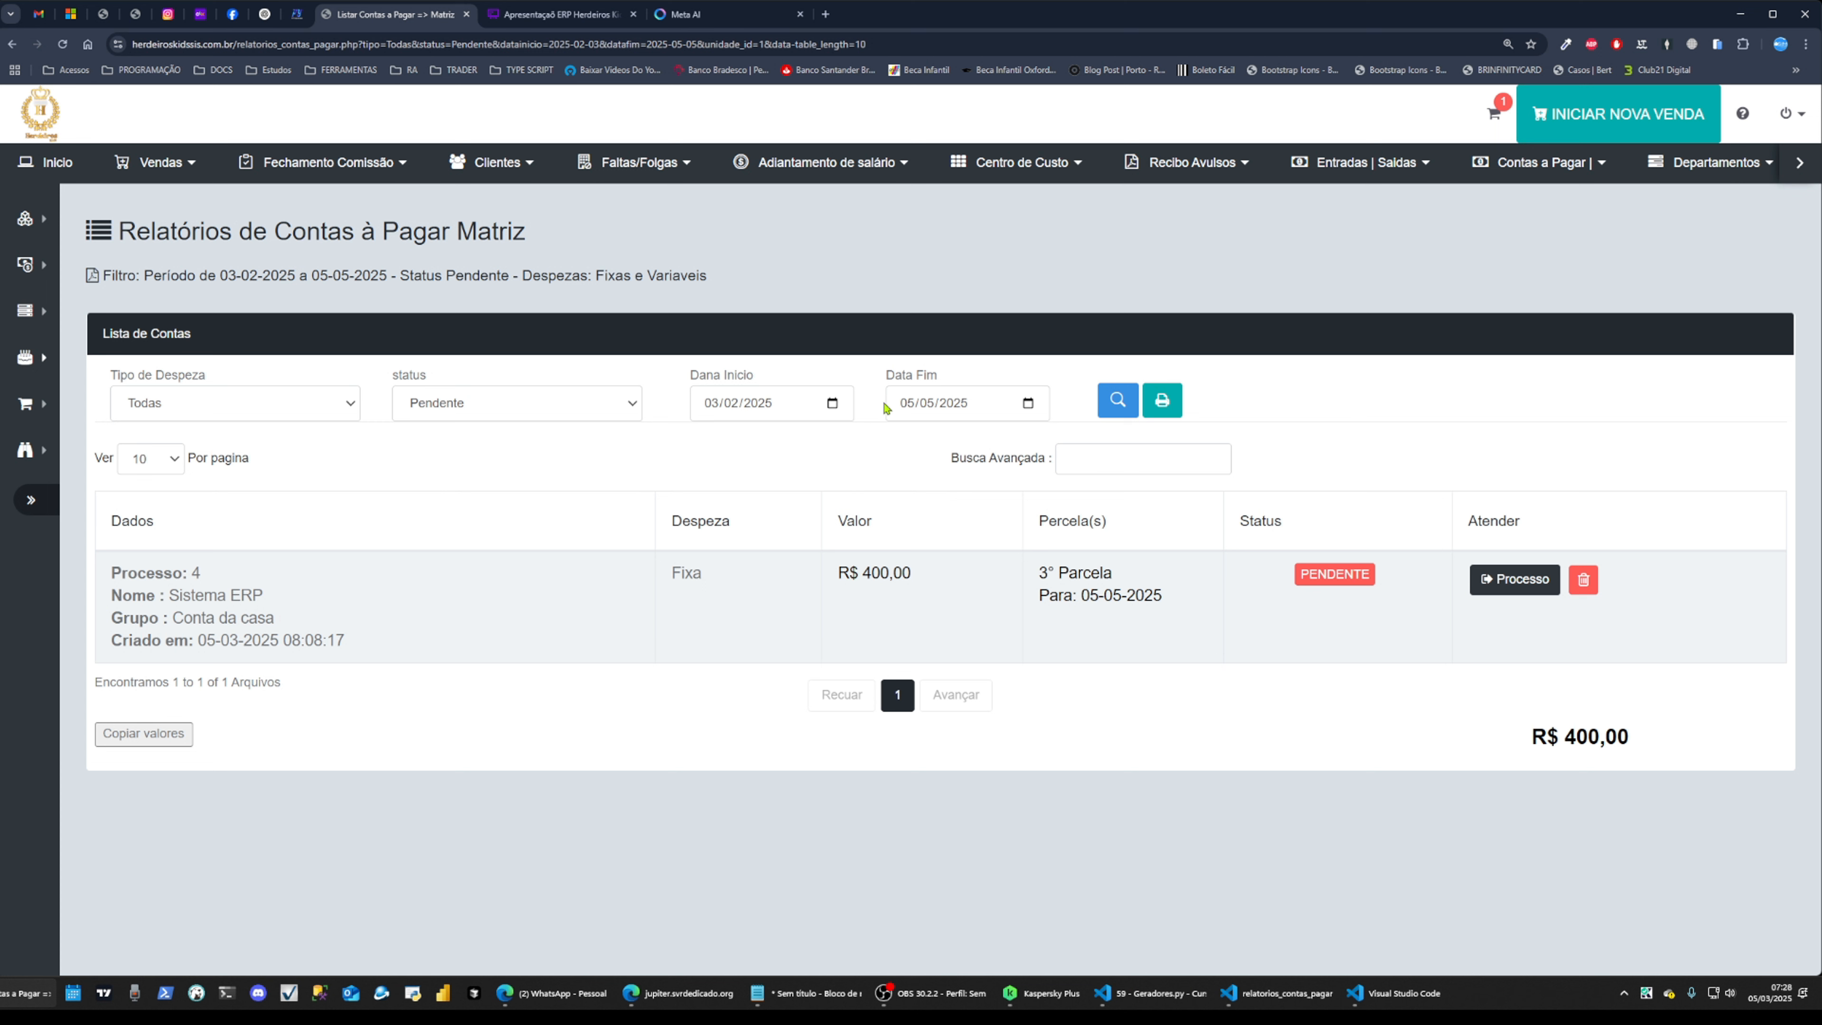
Extend the report's end date to 05/07/2025 and review the pending installments and their total
left_click(1029, 411)
left_click(1088, 452)
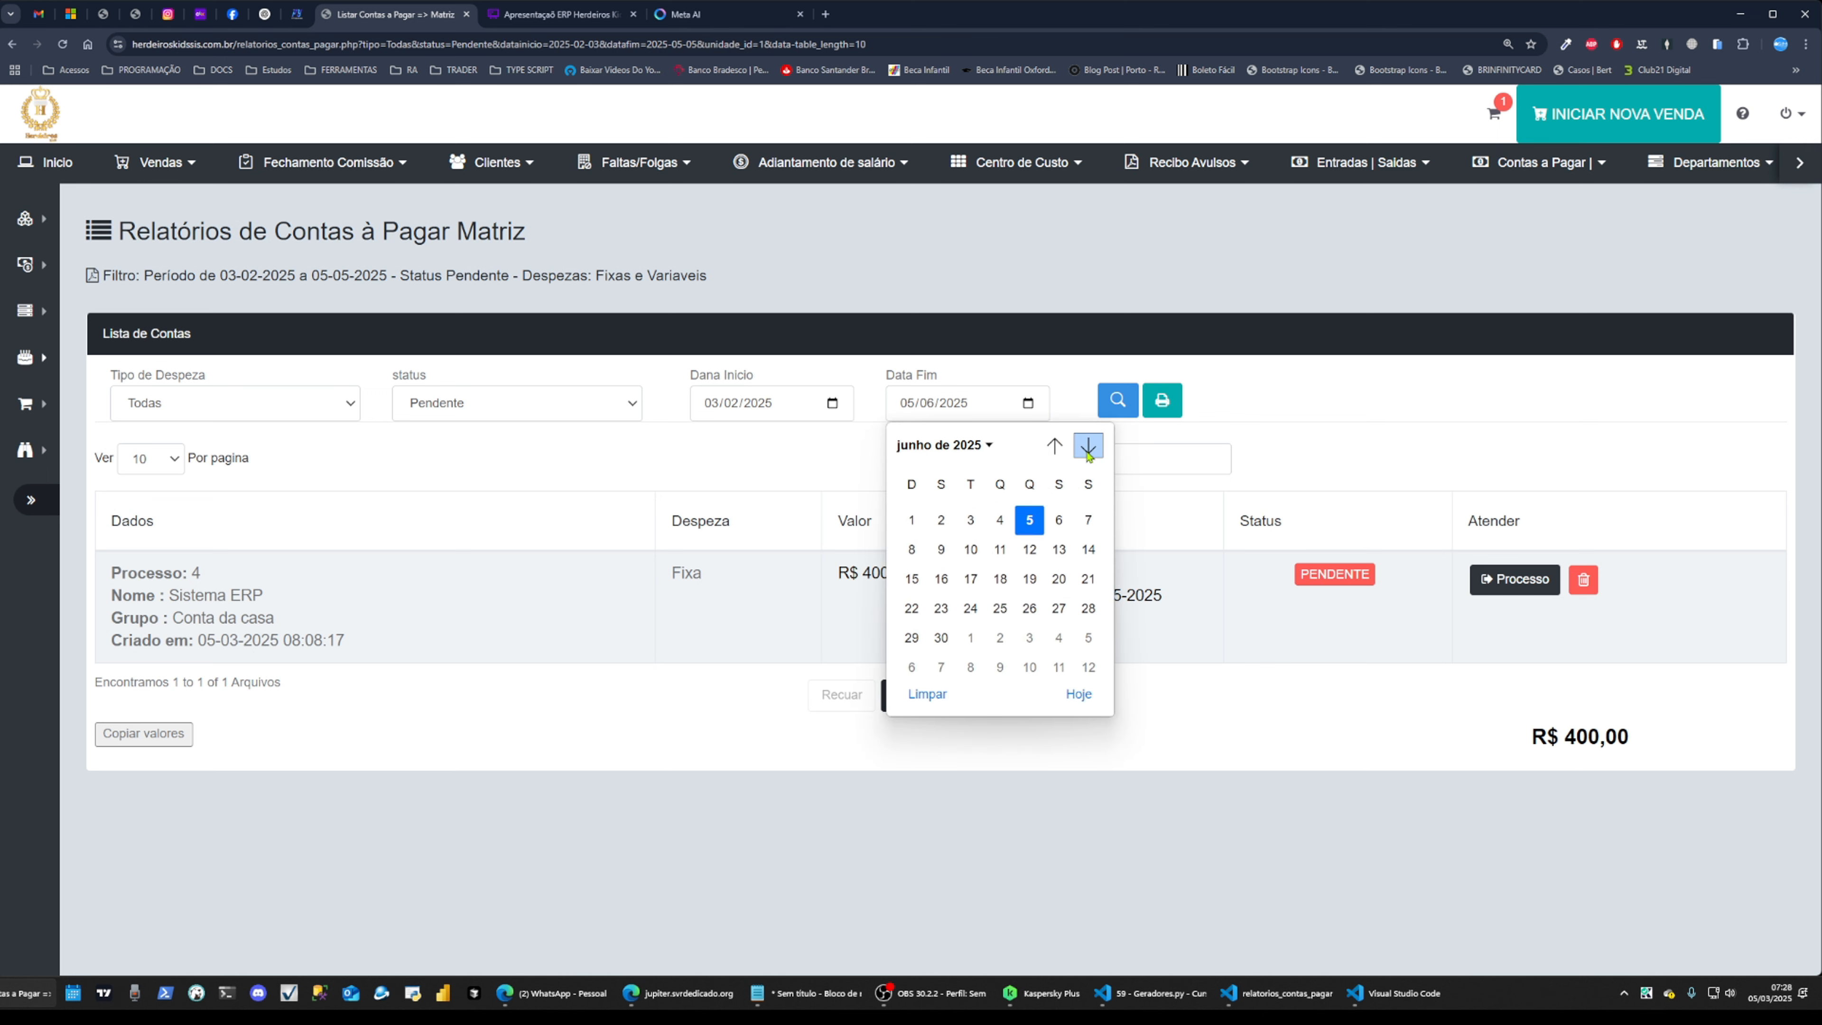
left_click(1088, 453)
left_click(1117, 400)
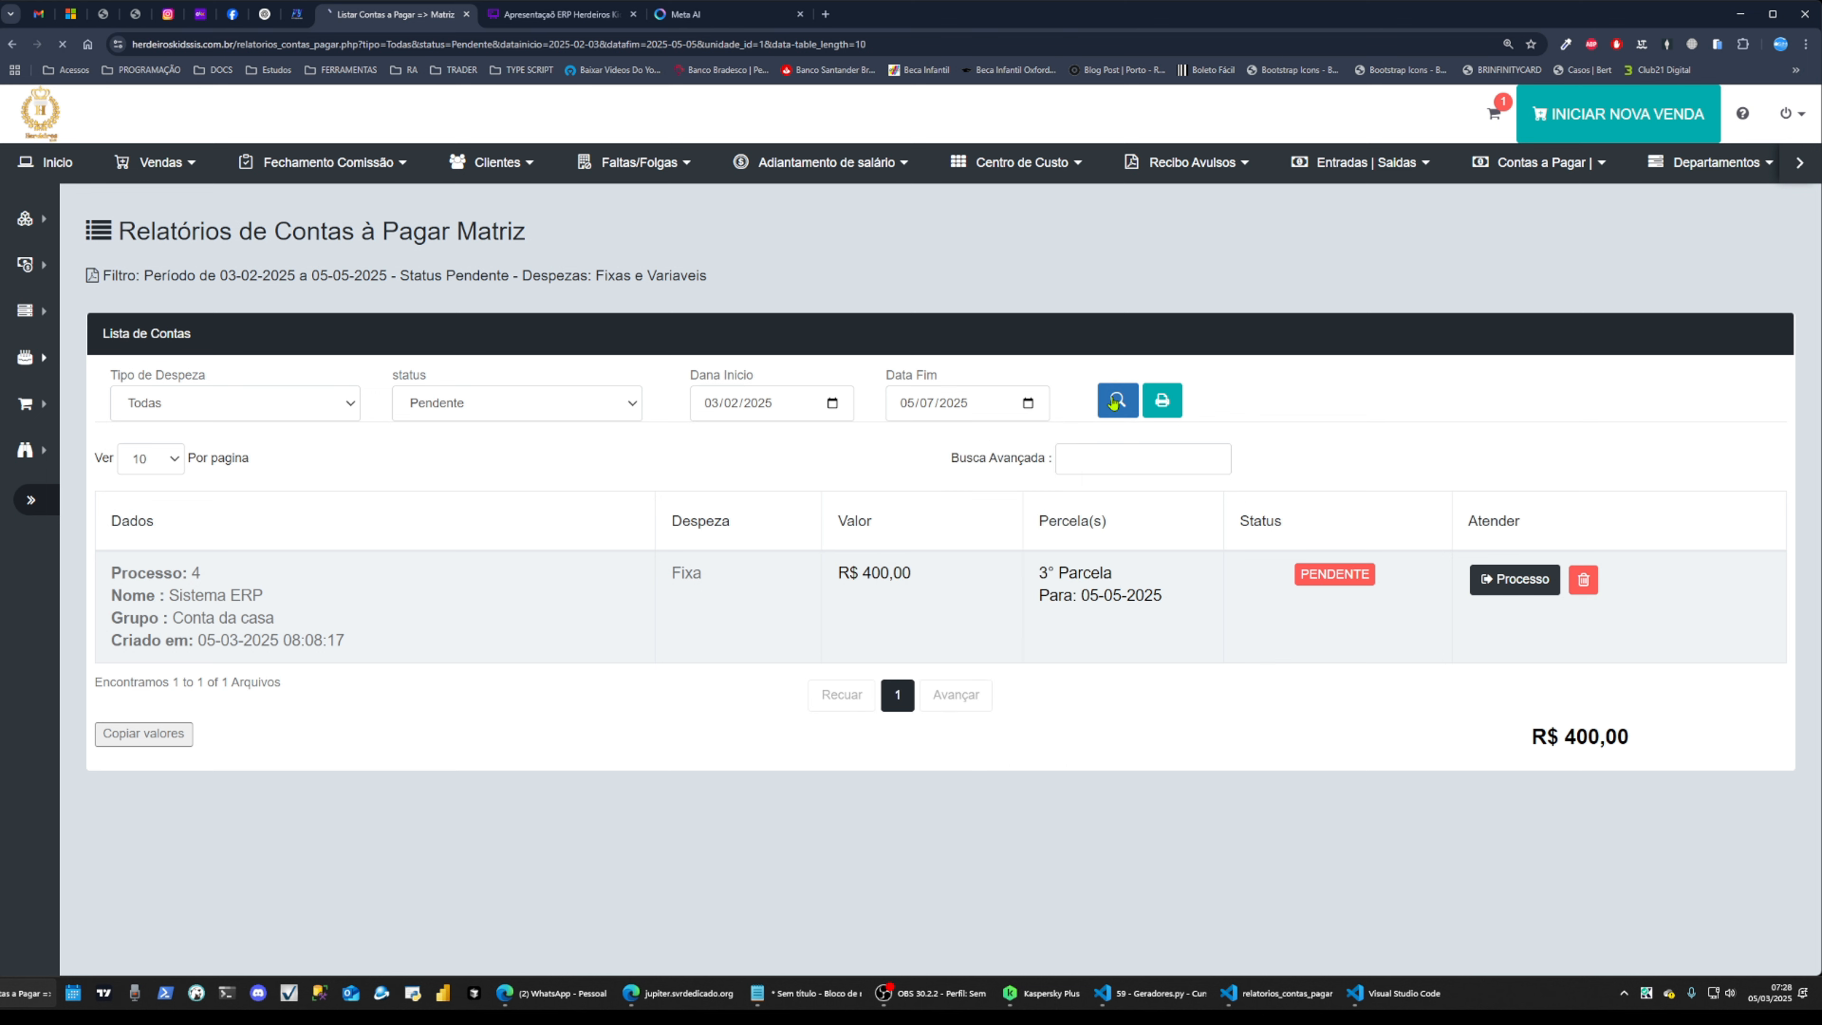
scroll(1214, 579, "down", 1)
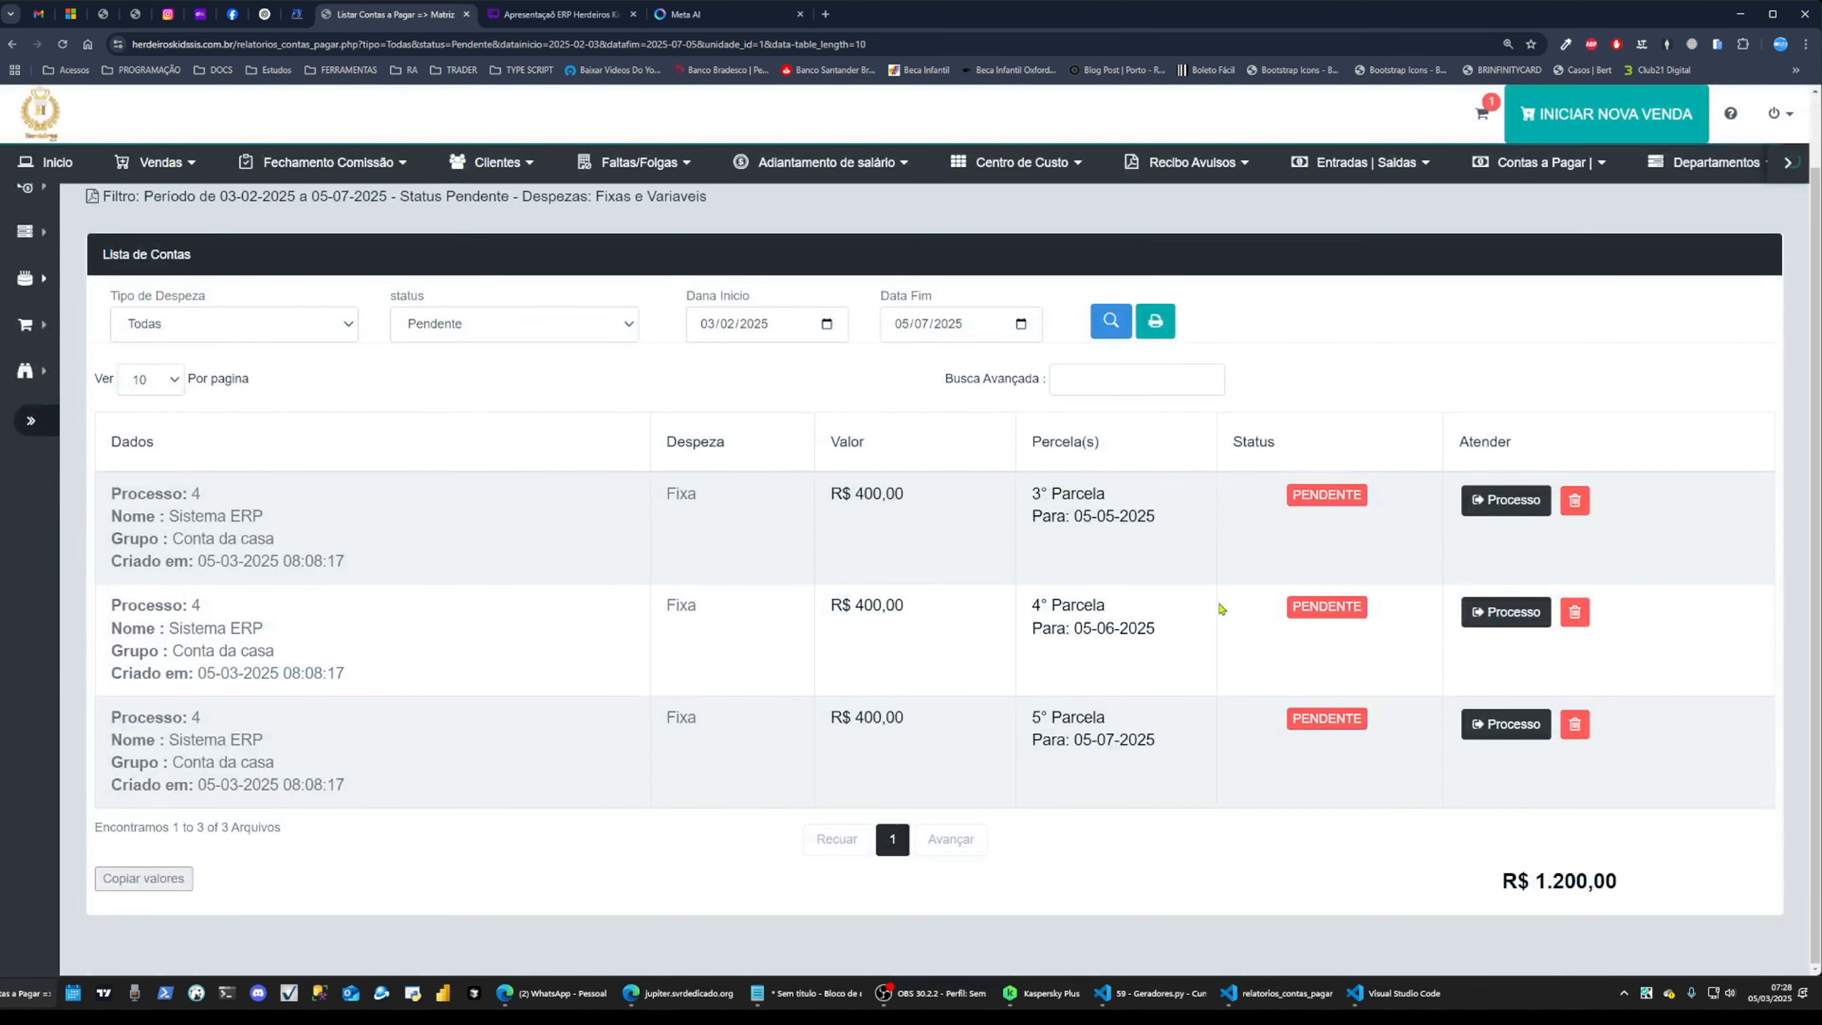
scroll(1220, 611, "up", 1)
left_click(1575, 176)
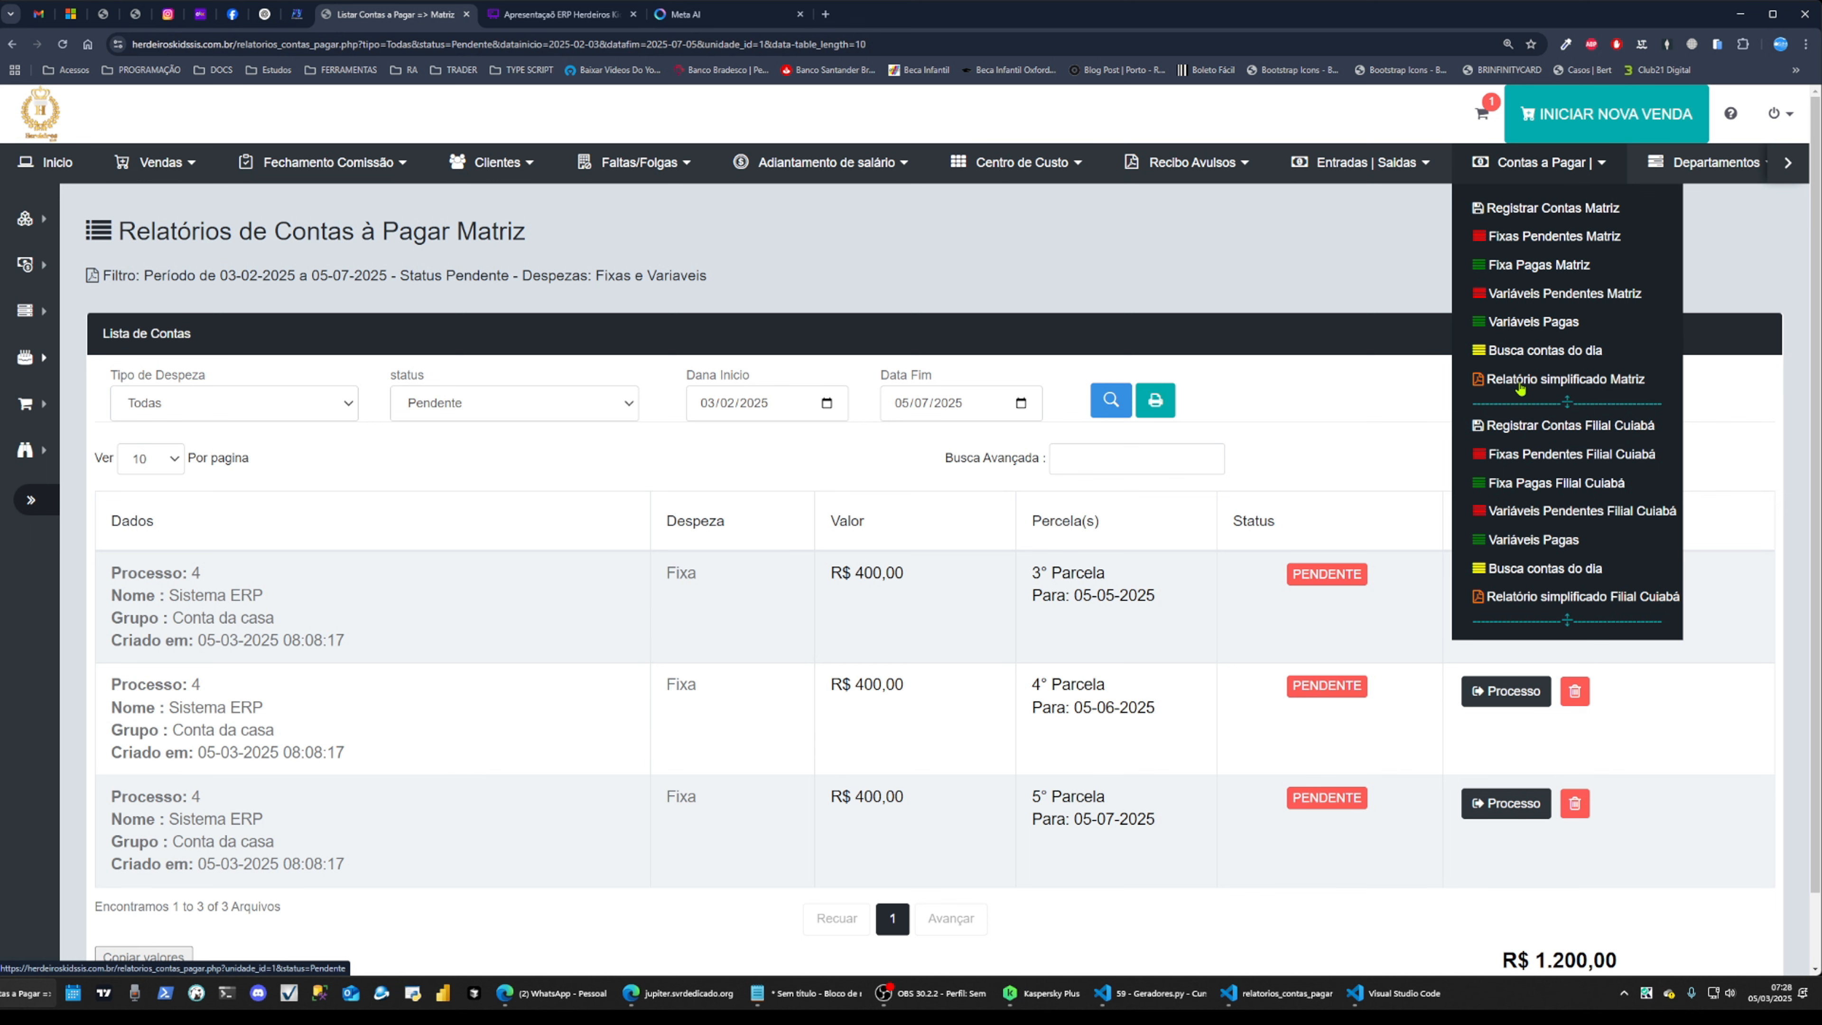
left_click(1344, 388)
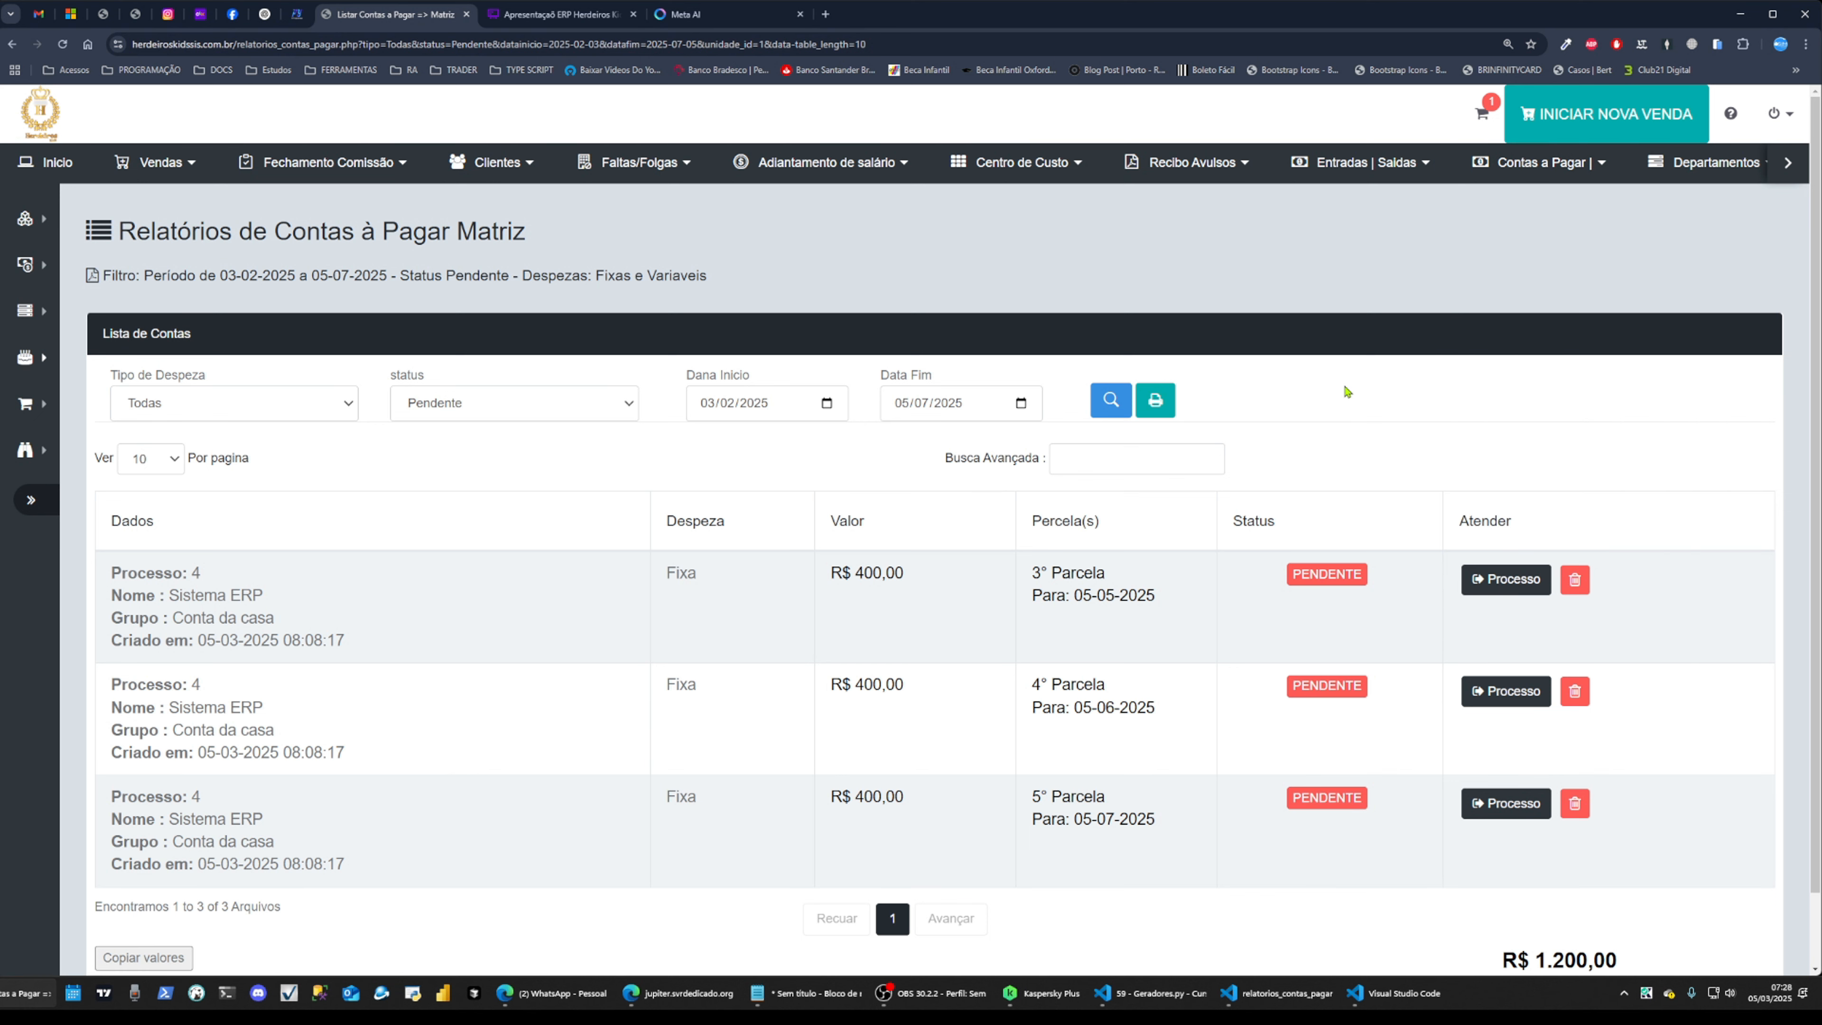
scroll(1347, 391, "down", 2)
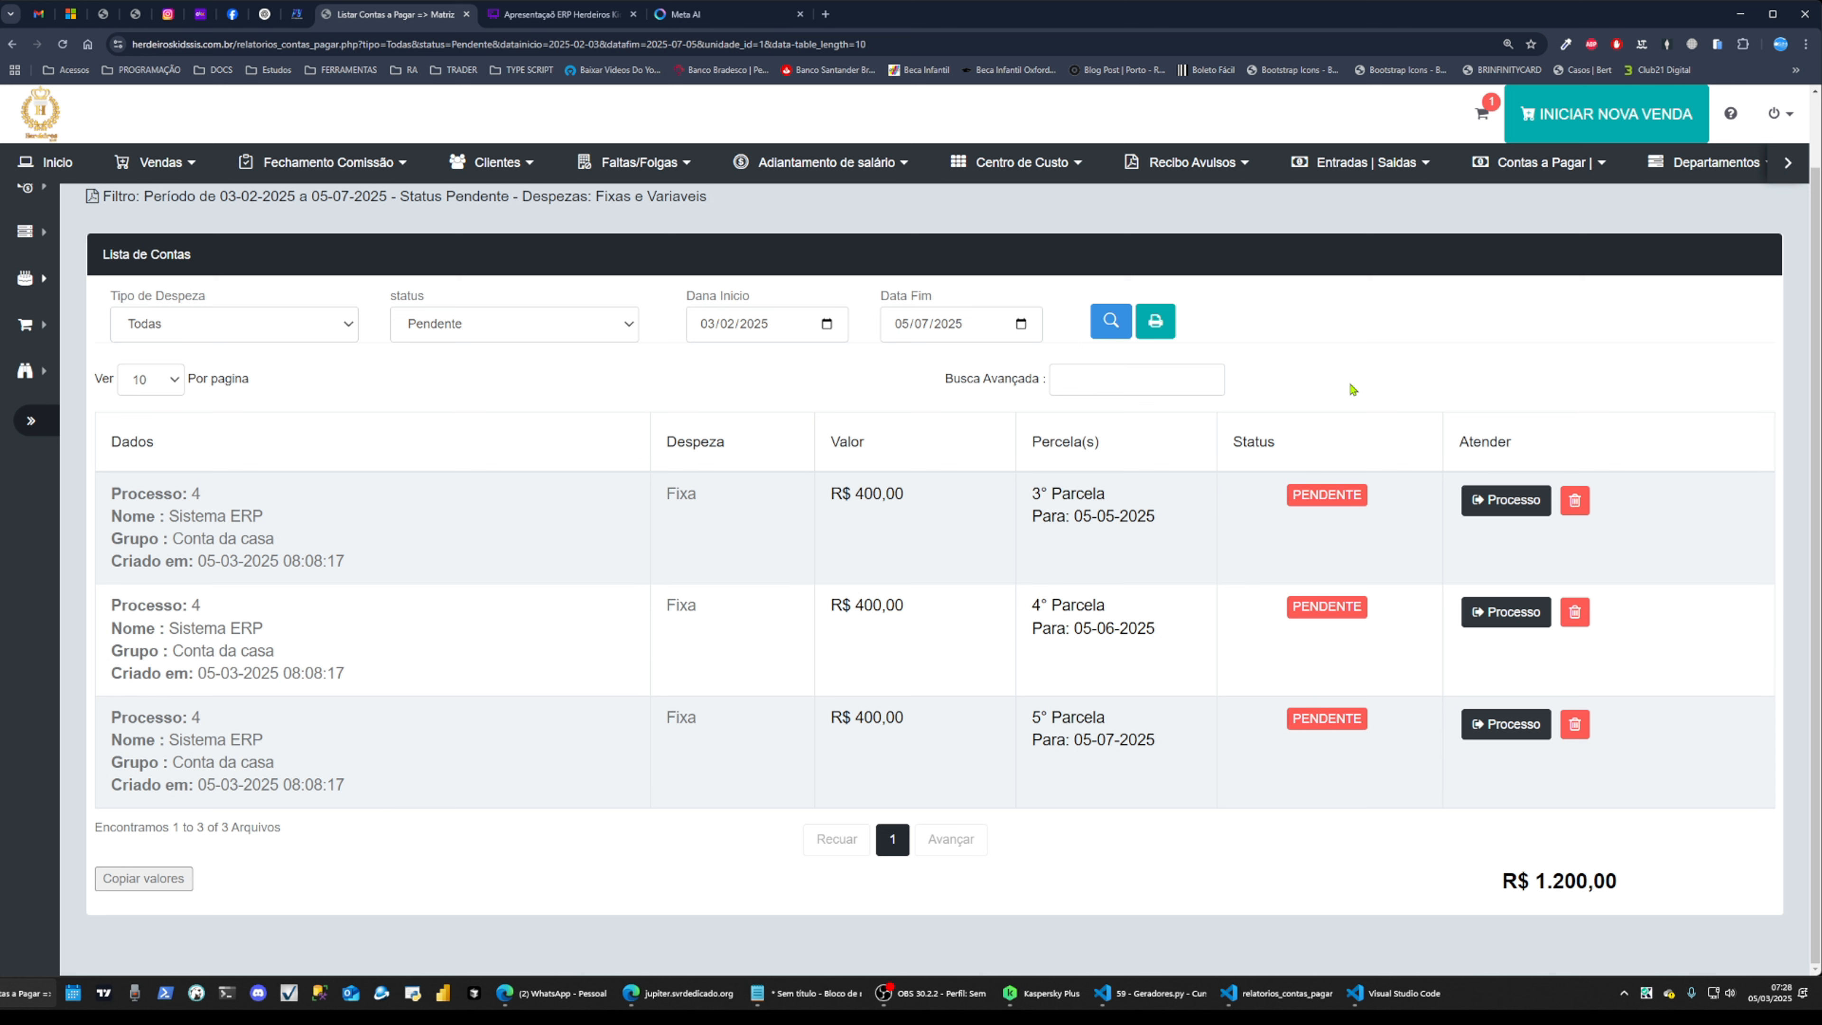
Open the Matriz pending fixed accounts and compare how the "Sistema ERP" installments are grouped under one account
left_click(1561, 164)
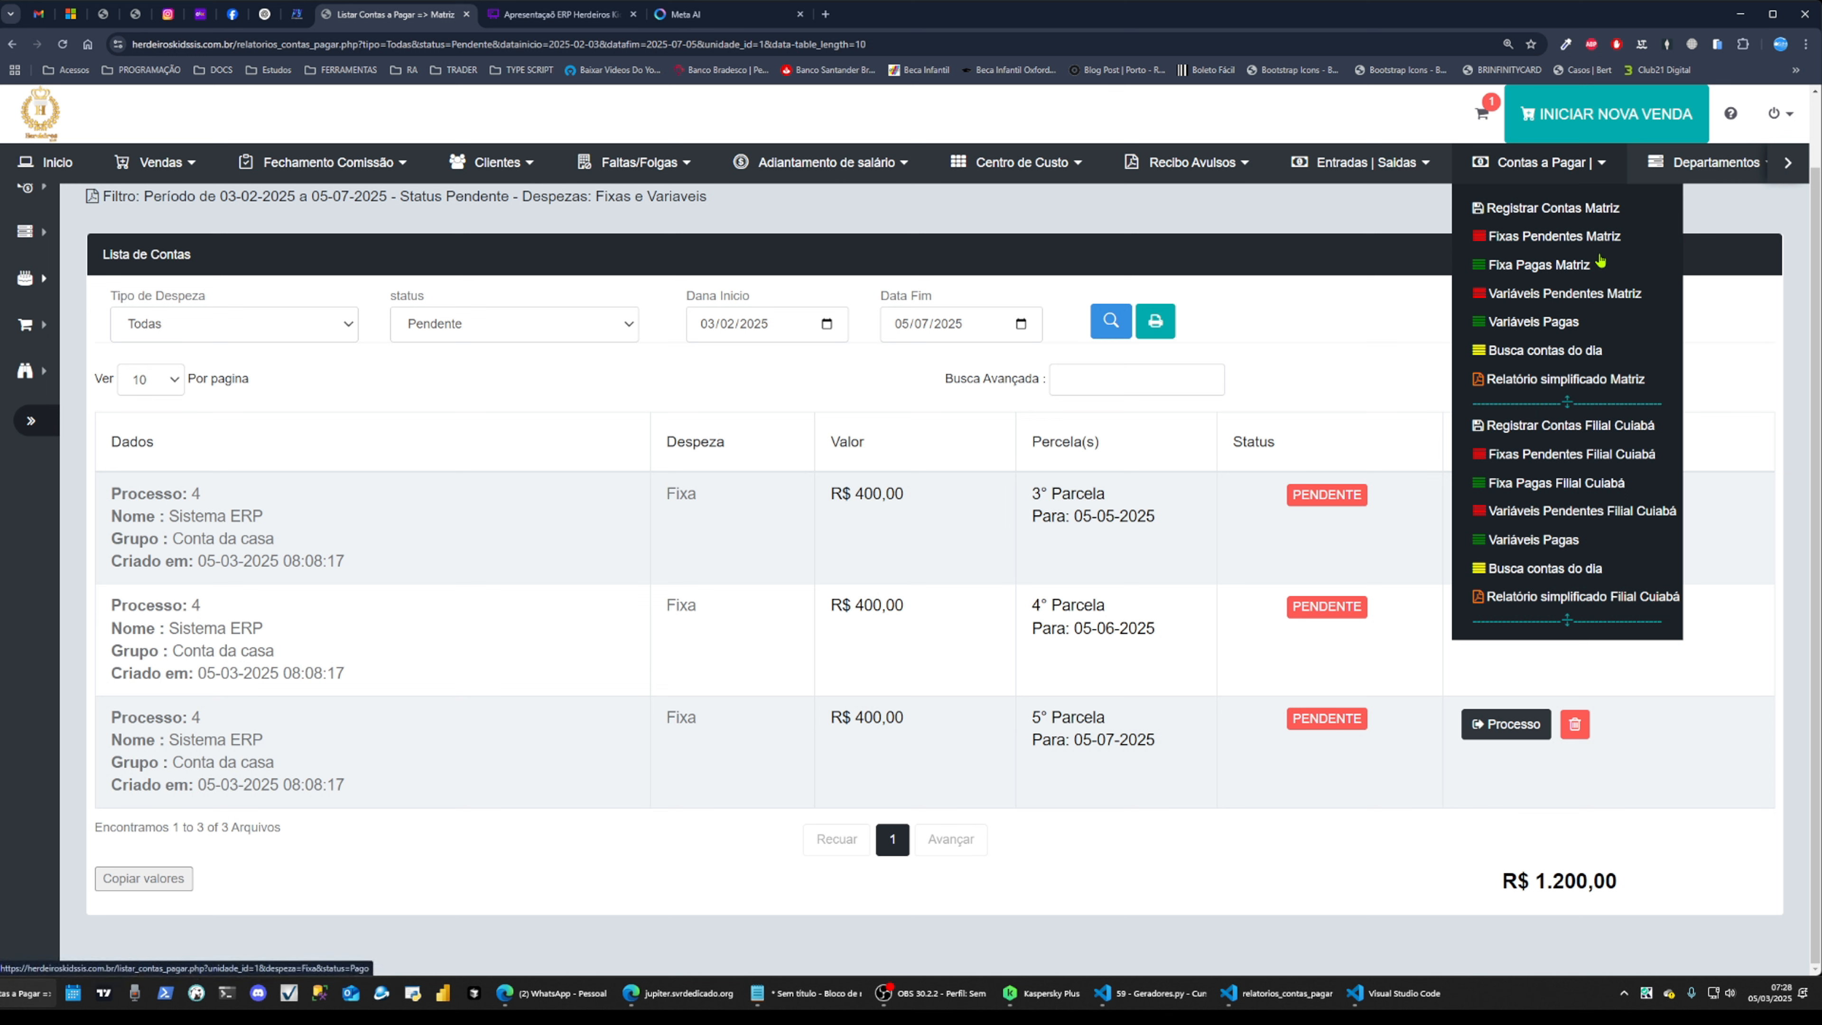
left_click(1552, 243)
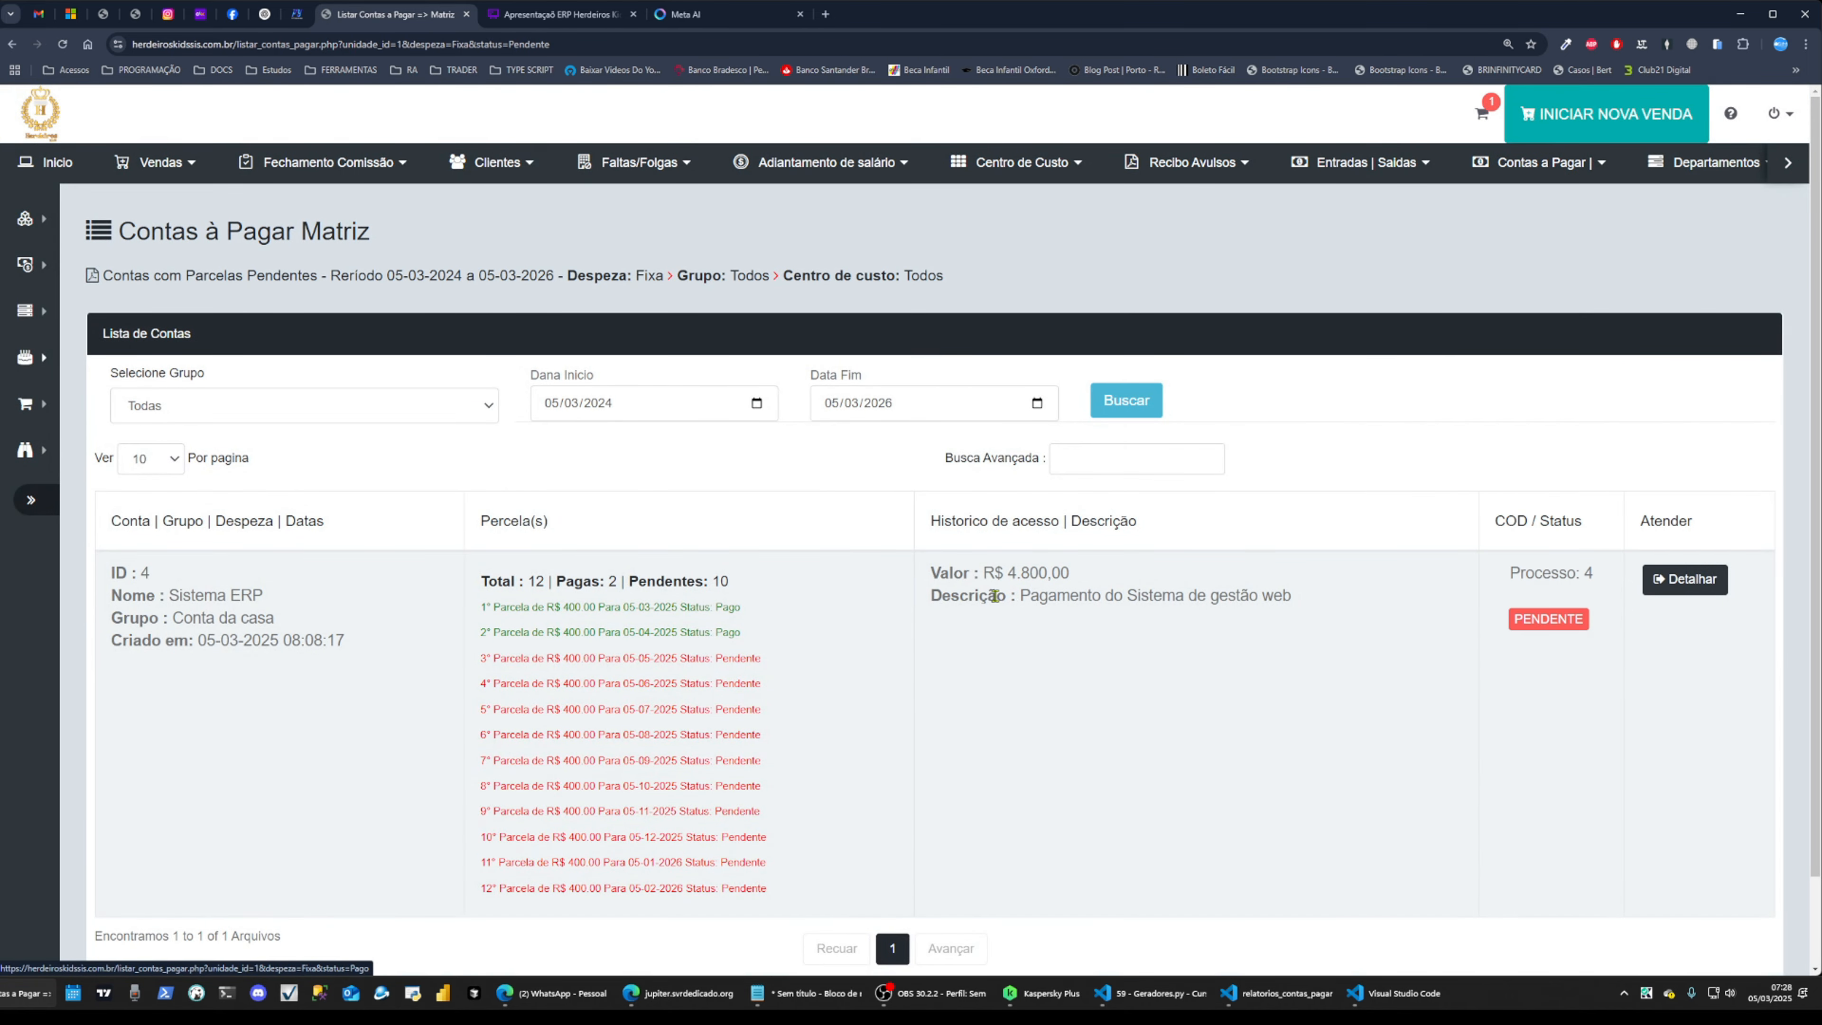
scroll(994, 595, "down", 1)
left_click_drag(483, 507, 752, 763)
left_click(1164, 730)
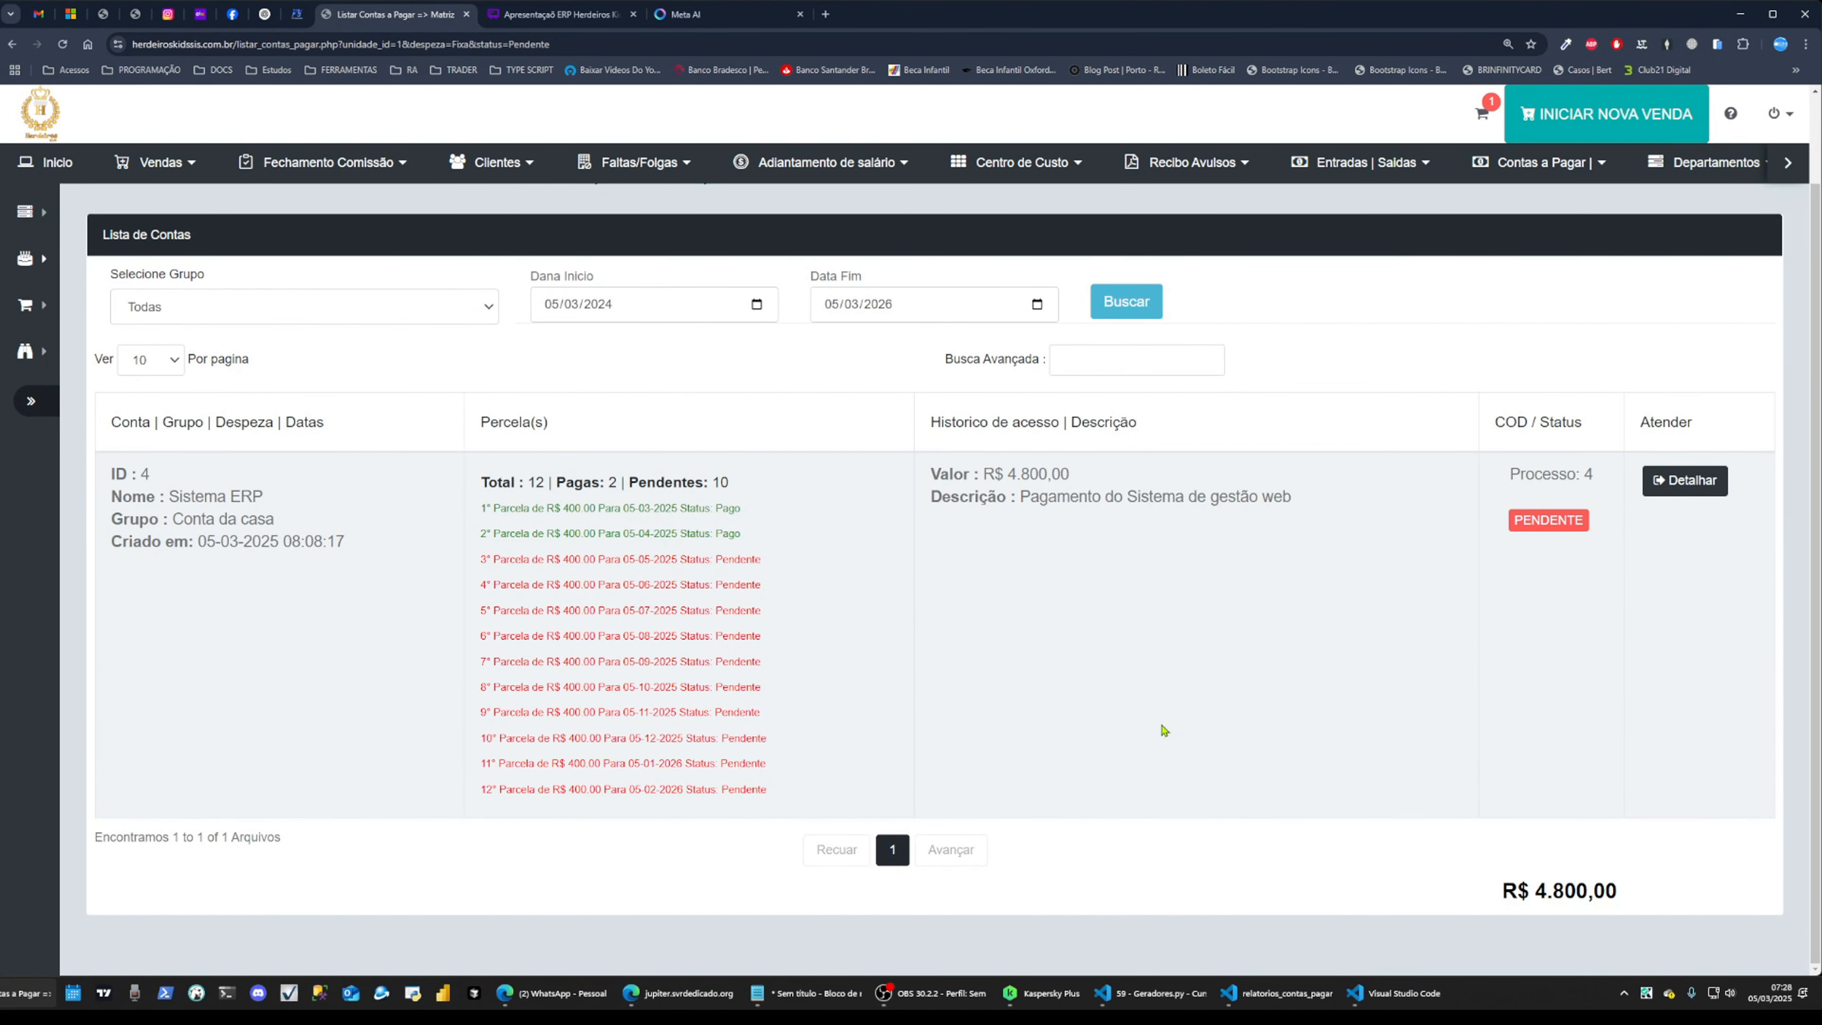
scroll(1164, 730, "up", 1)
Start a new Matriz account payable with description "dddddd", first payment date 06/03/2025 and value 562,00
left_click(1535, 162)
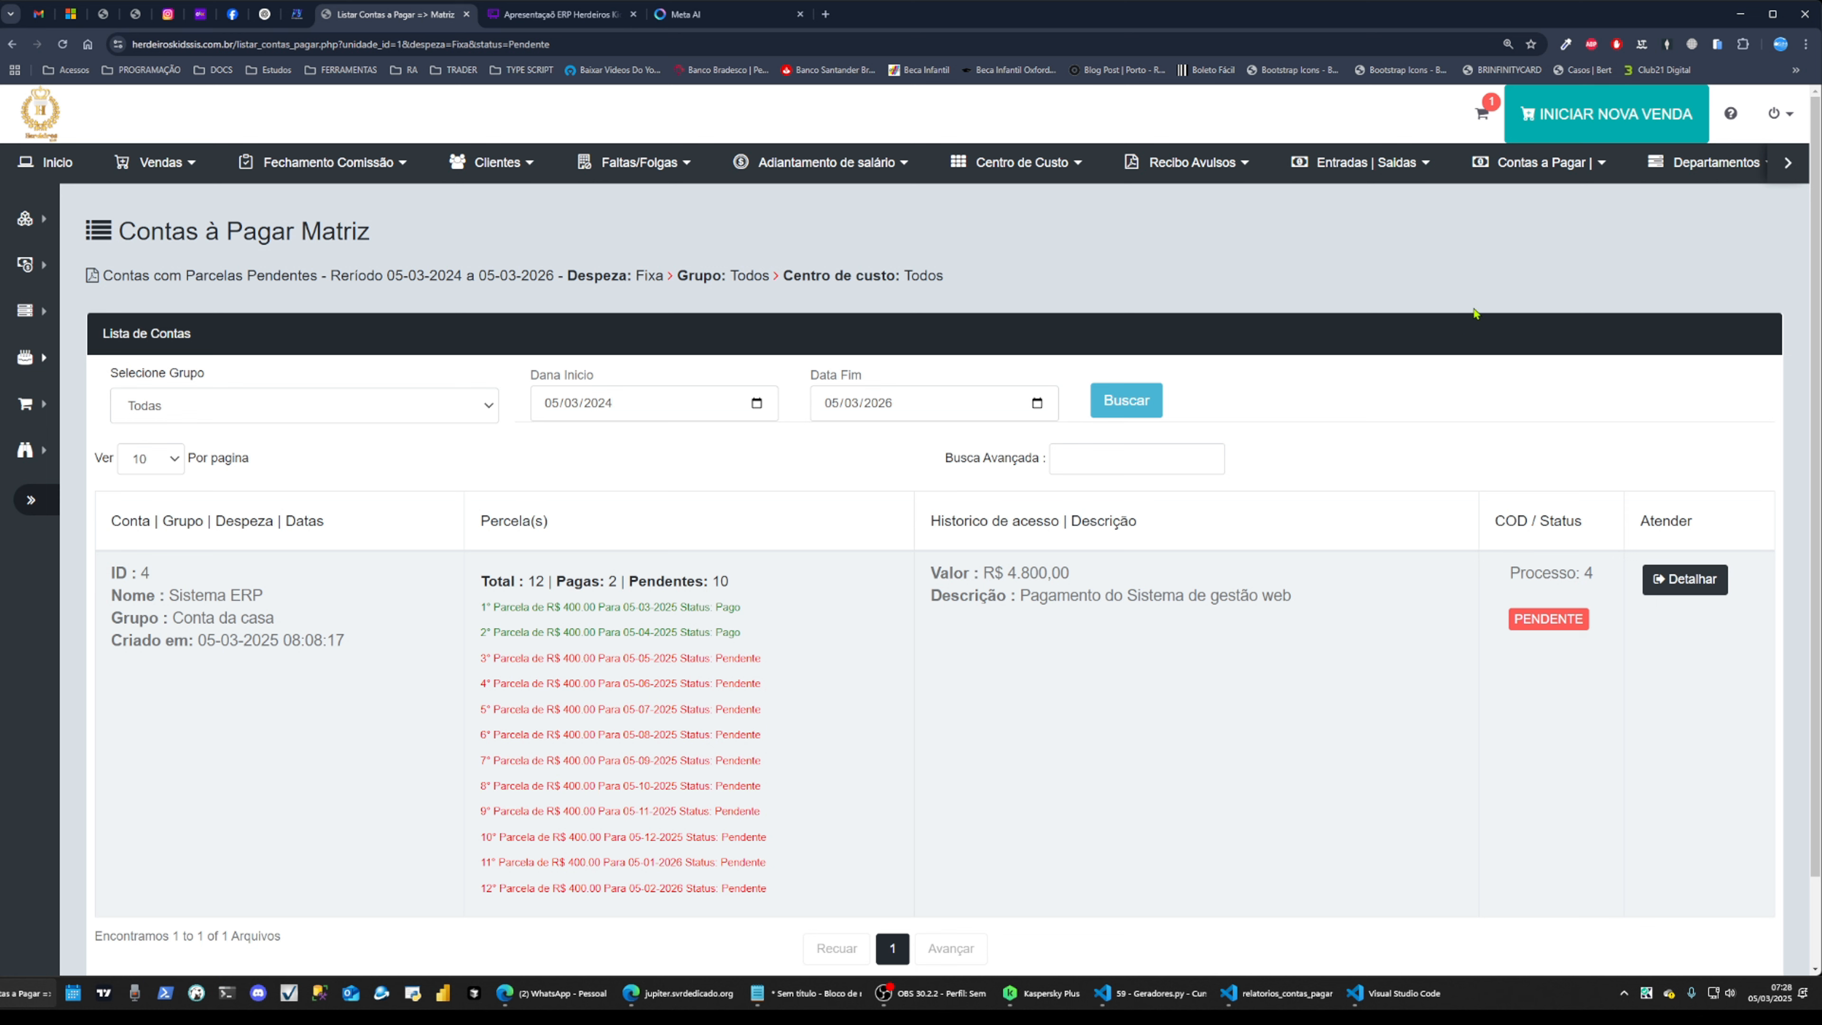
mouse_move(1551, 175)
left_click(1548, 214)
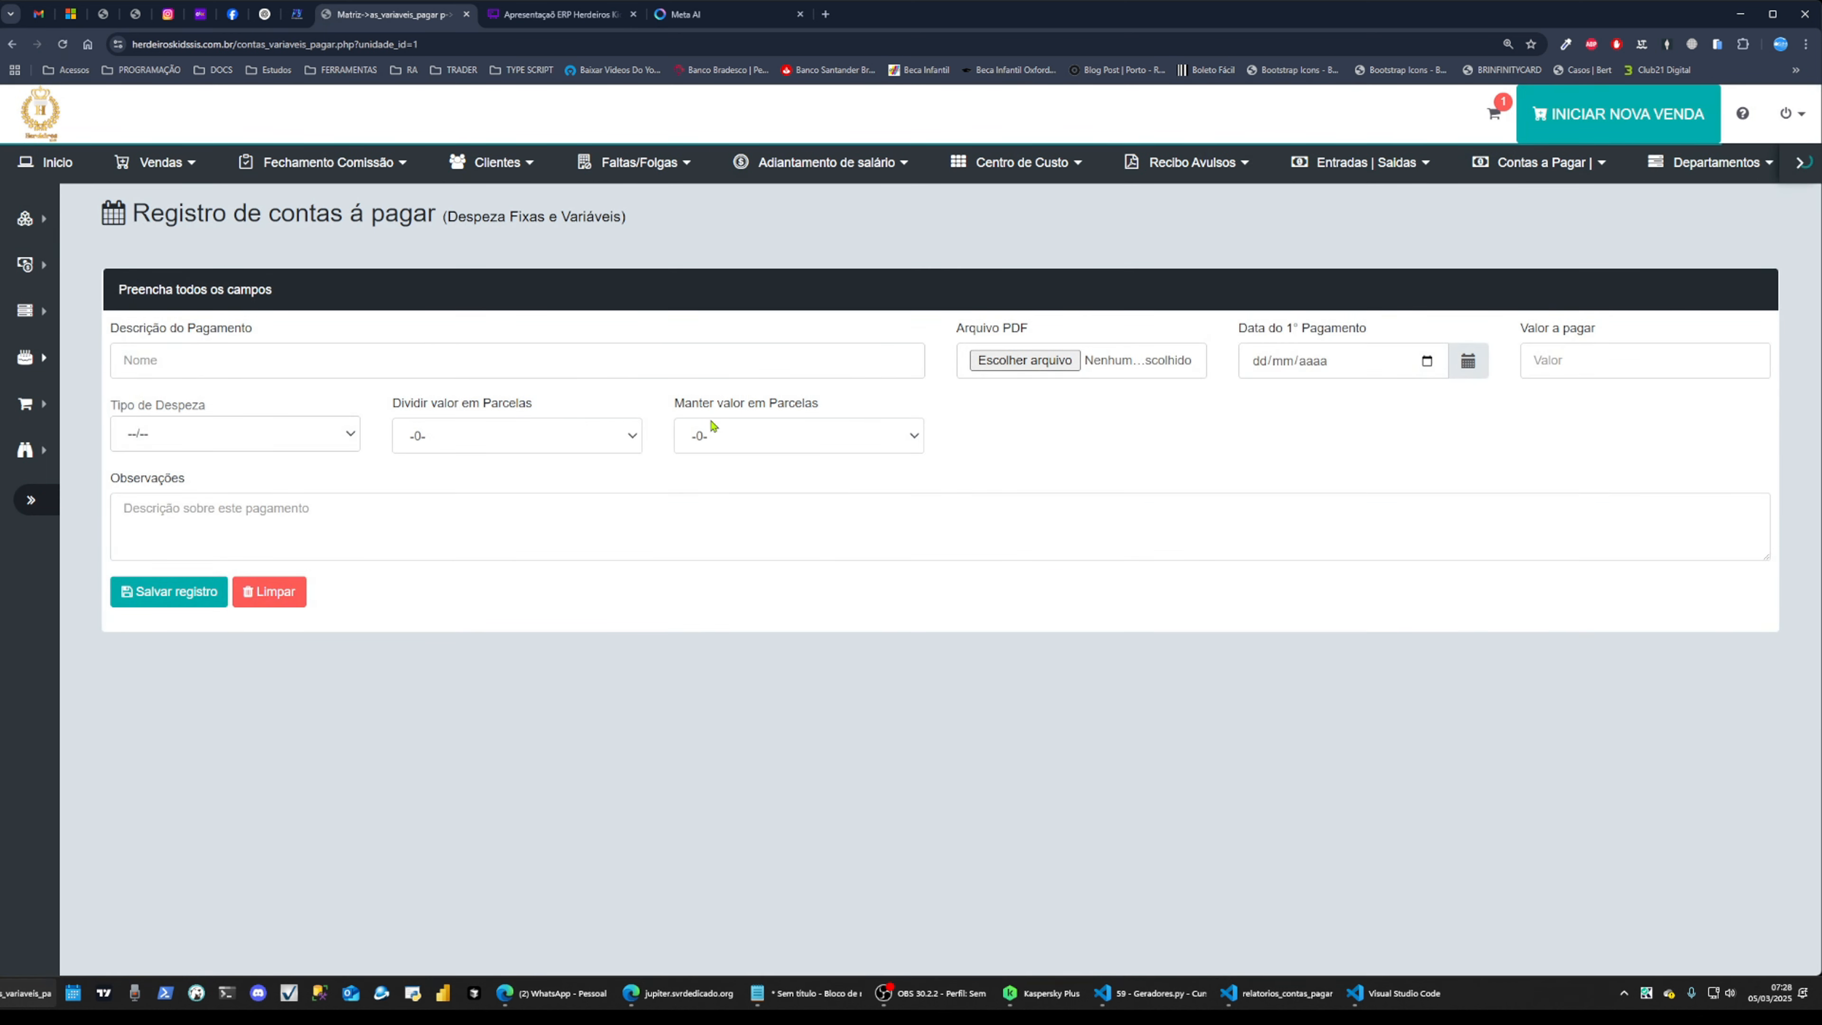
left_click(240, 366)
type("dddddd")
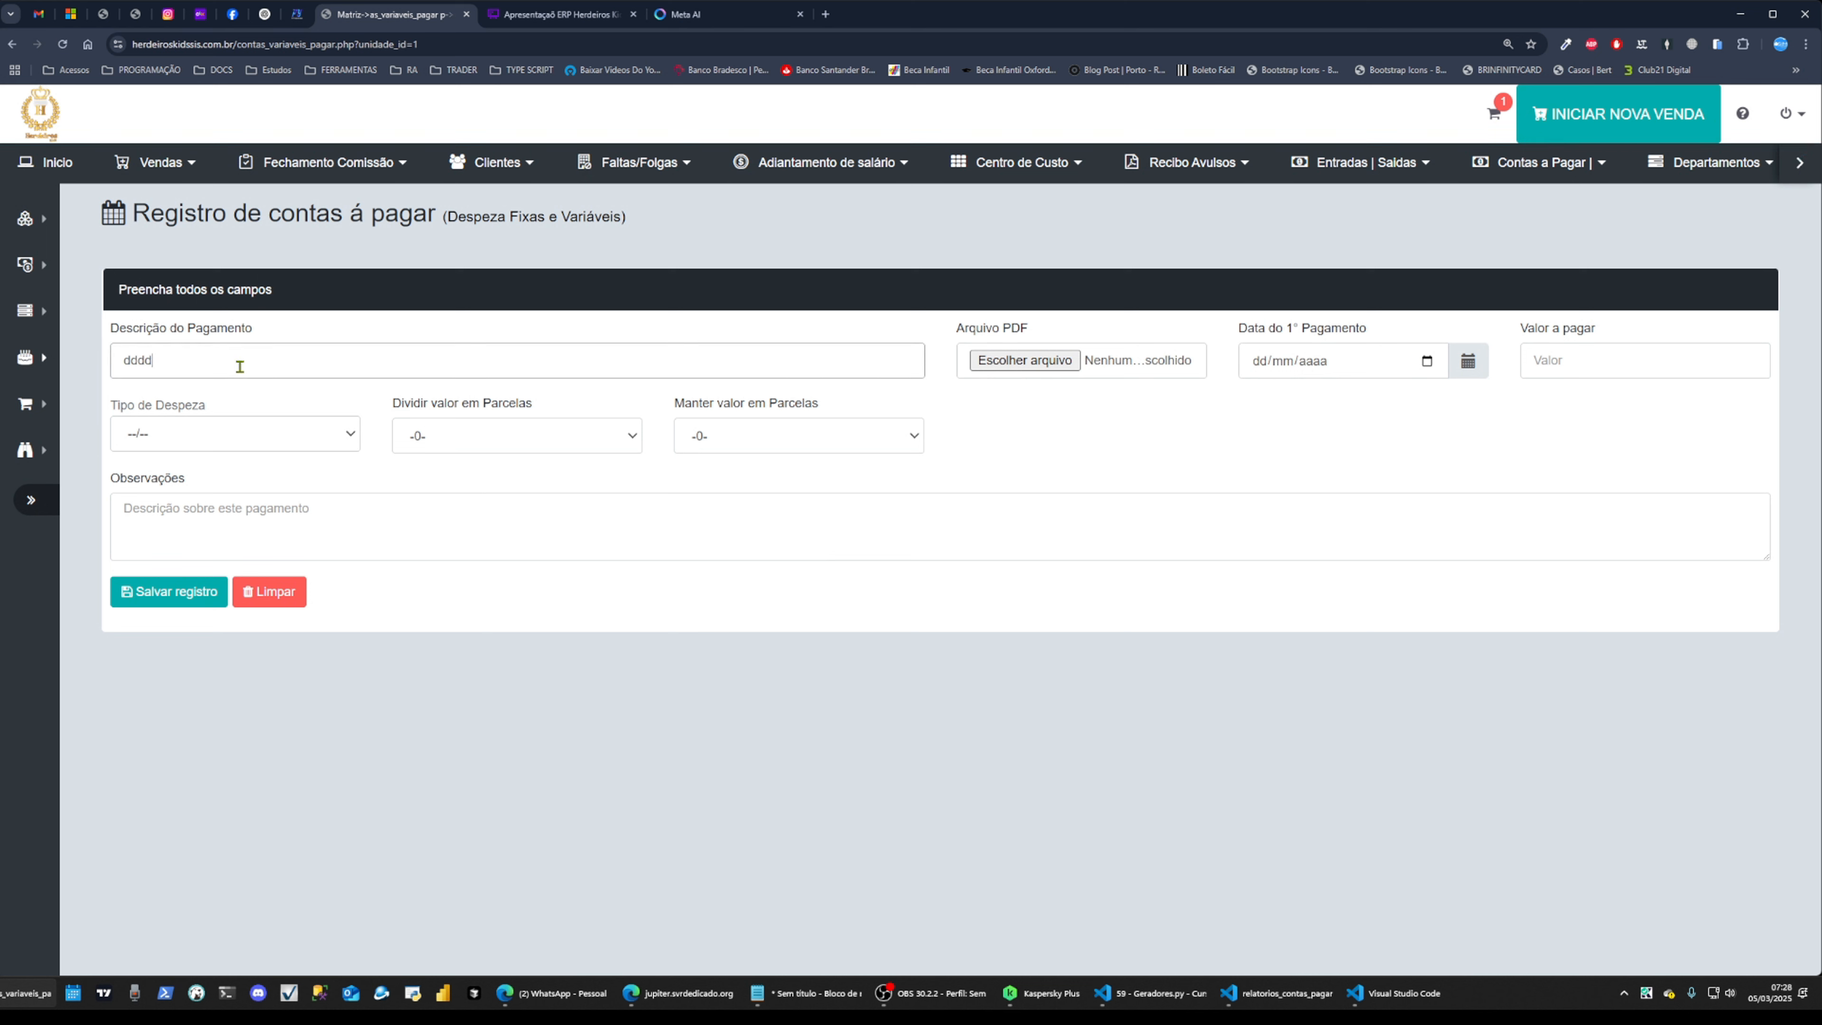
left_click(1428, 364)
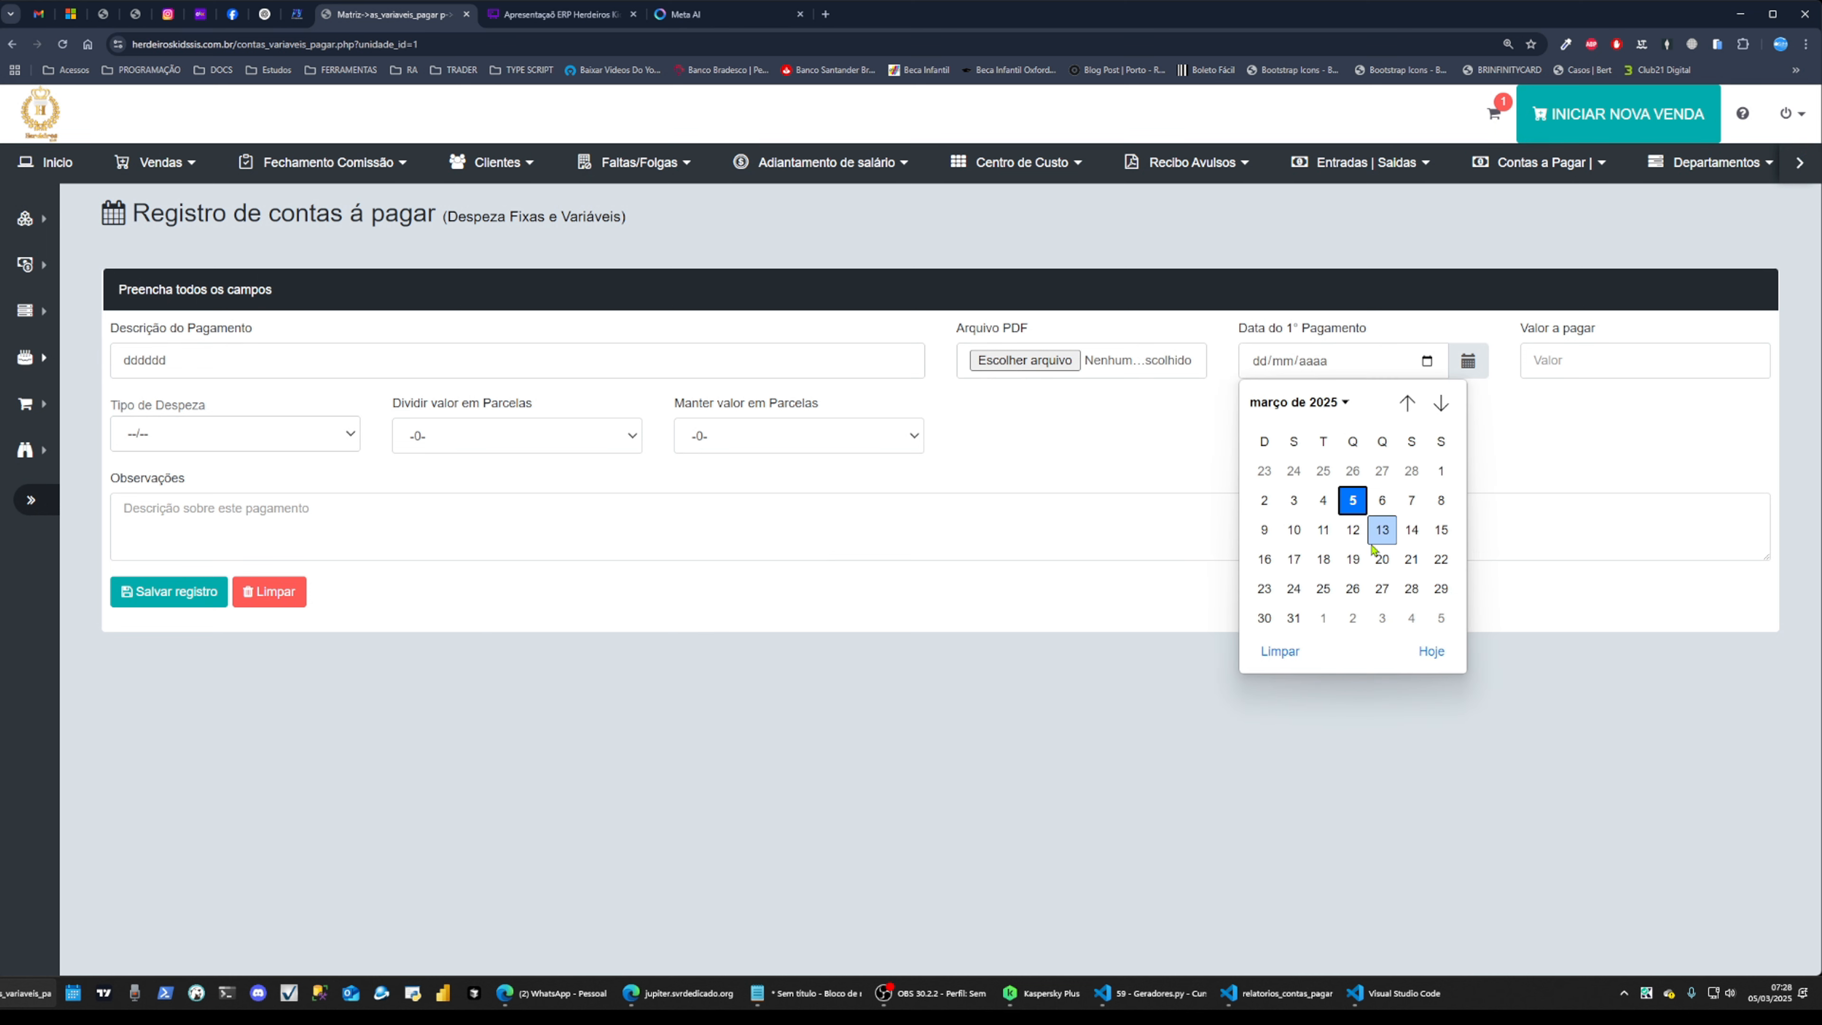
left_click(1383, 502)
left_click(1570, 362)
type("562,00")
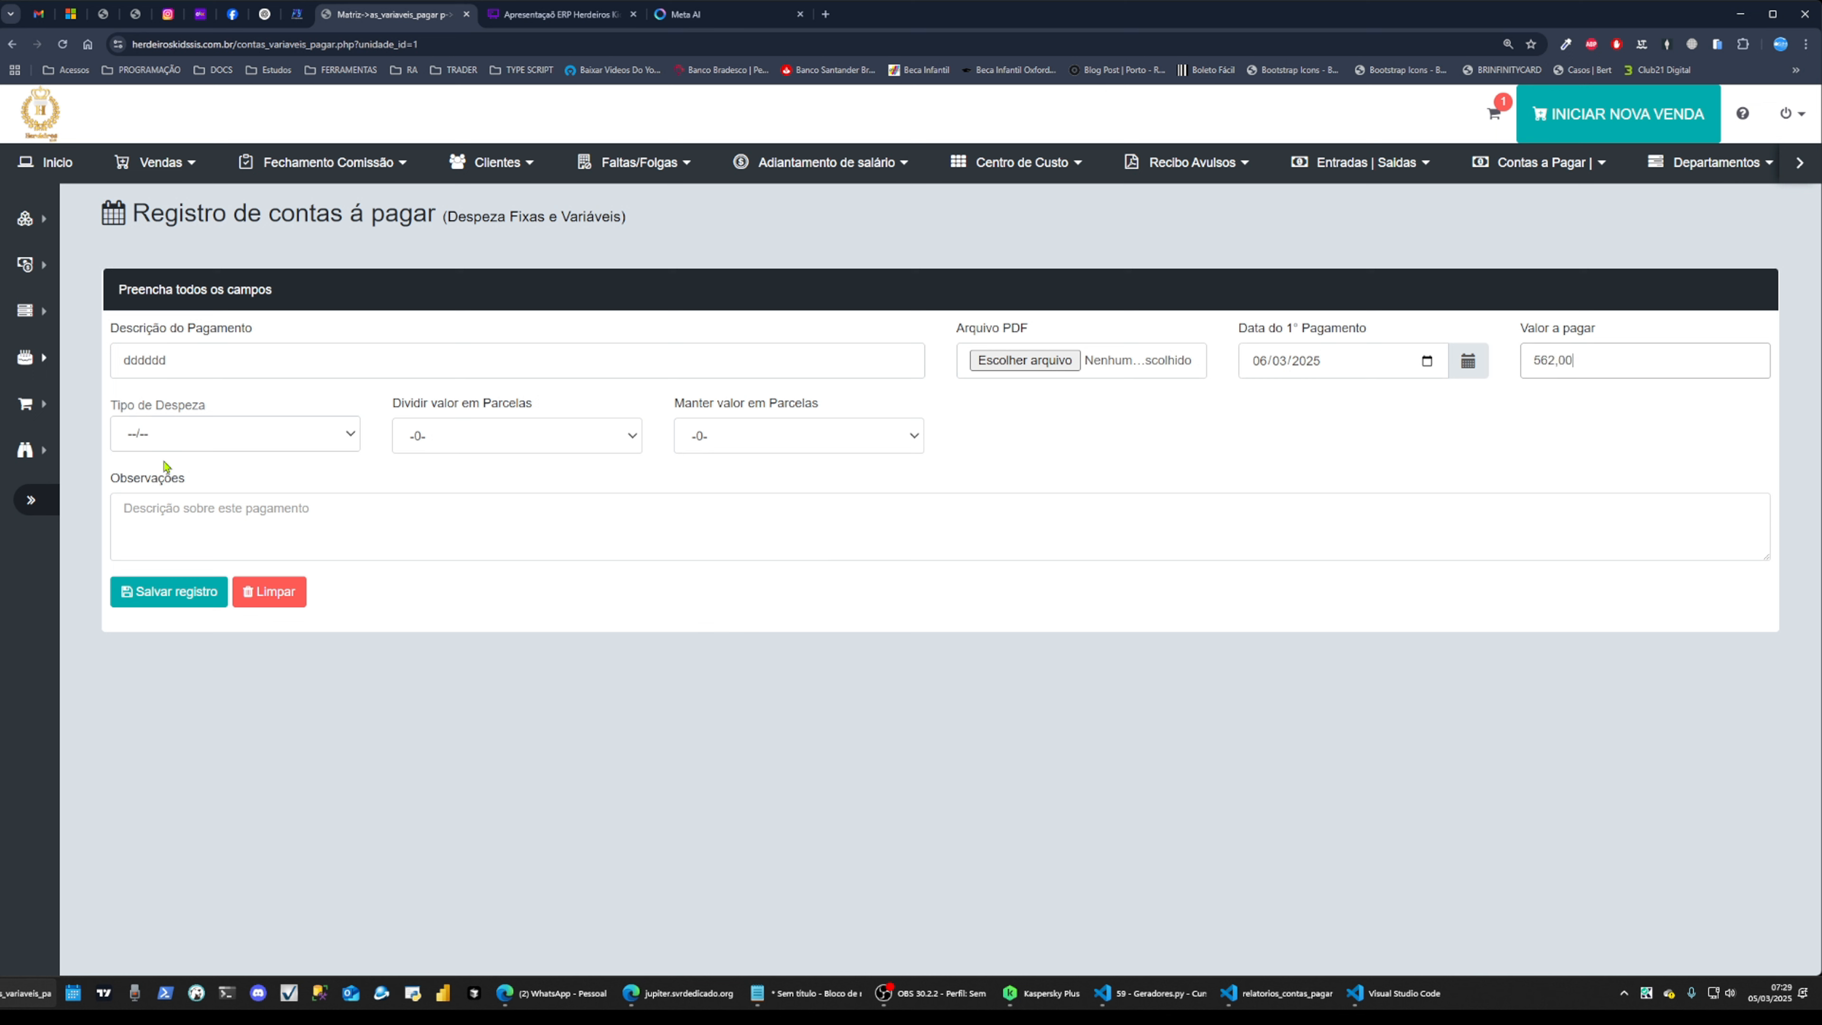
Classify the expense as Variavel, check the Manutenção group's cost centre, and set the group to Fornecedores
left_click(169, 436)
left_click(177, 504)
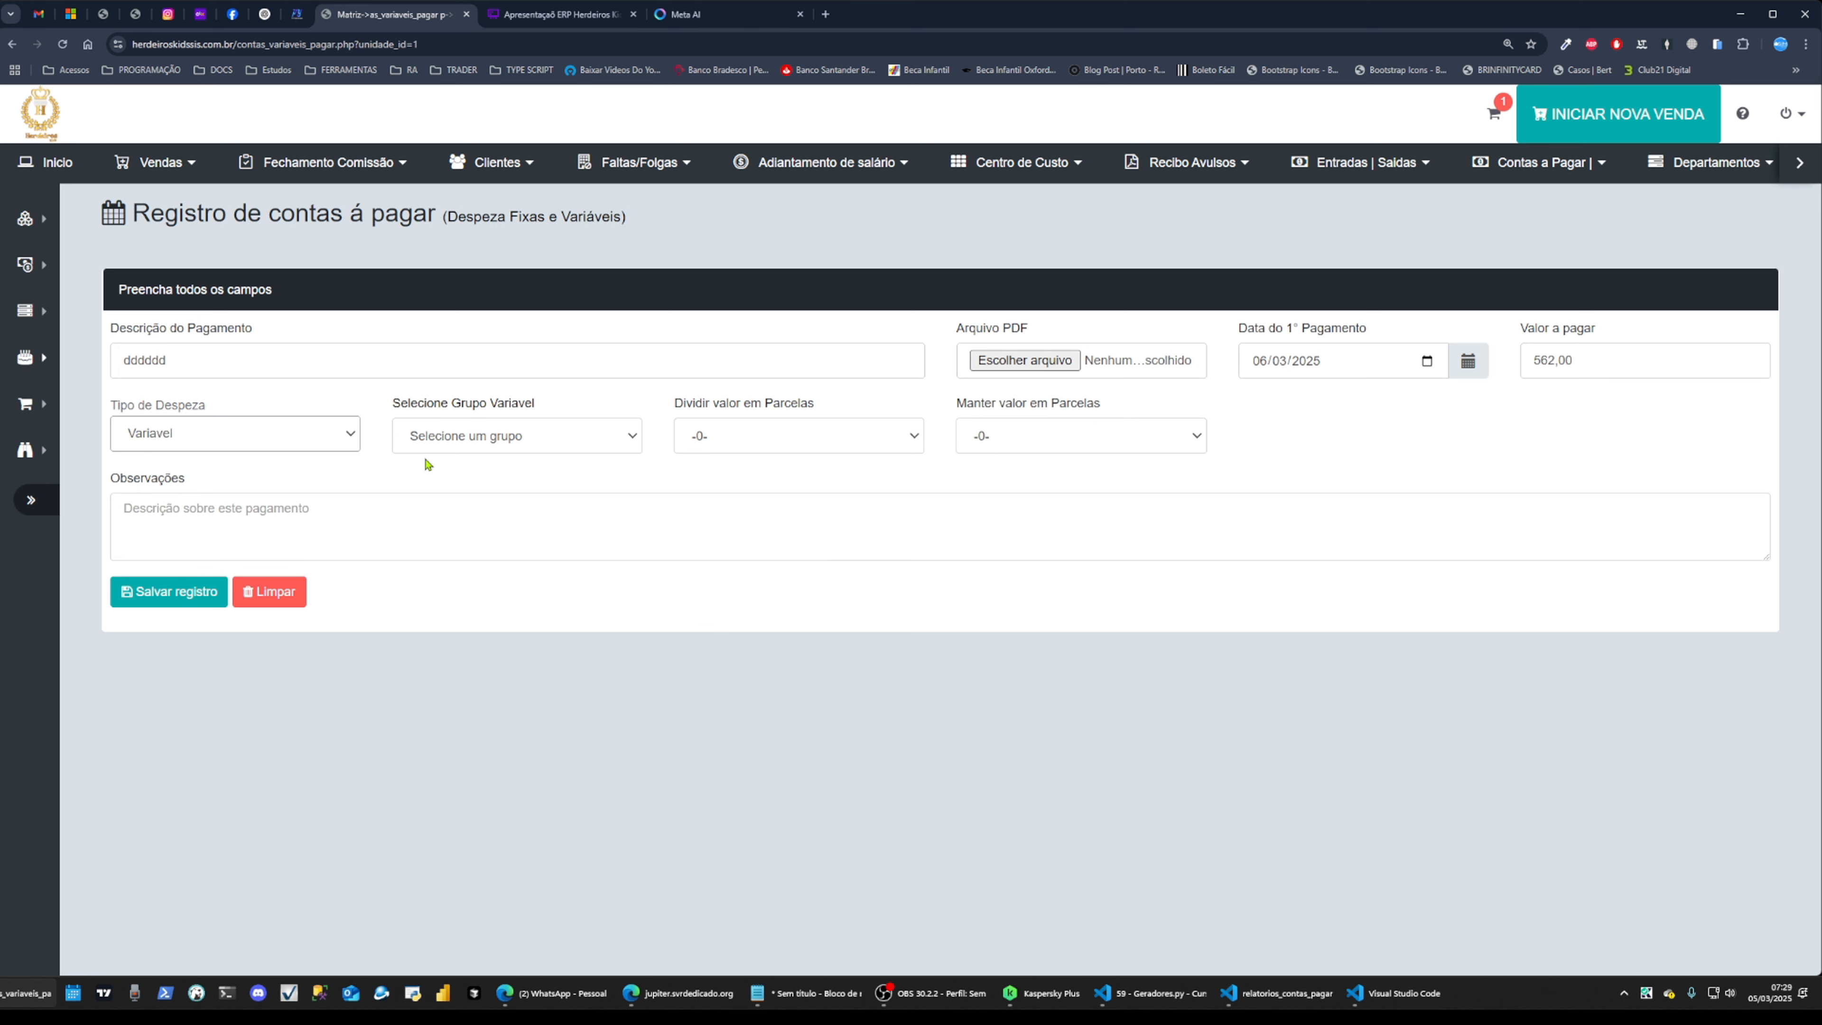
left_click(478, 441)
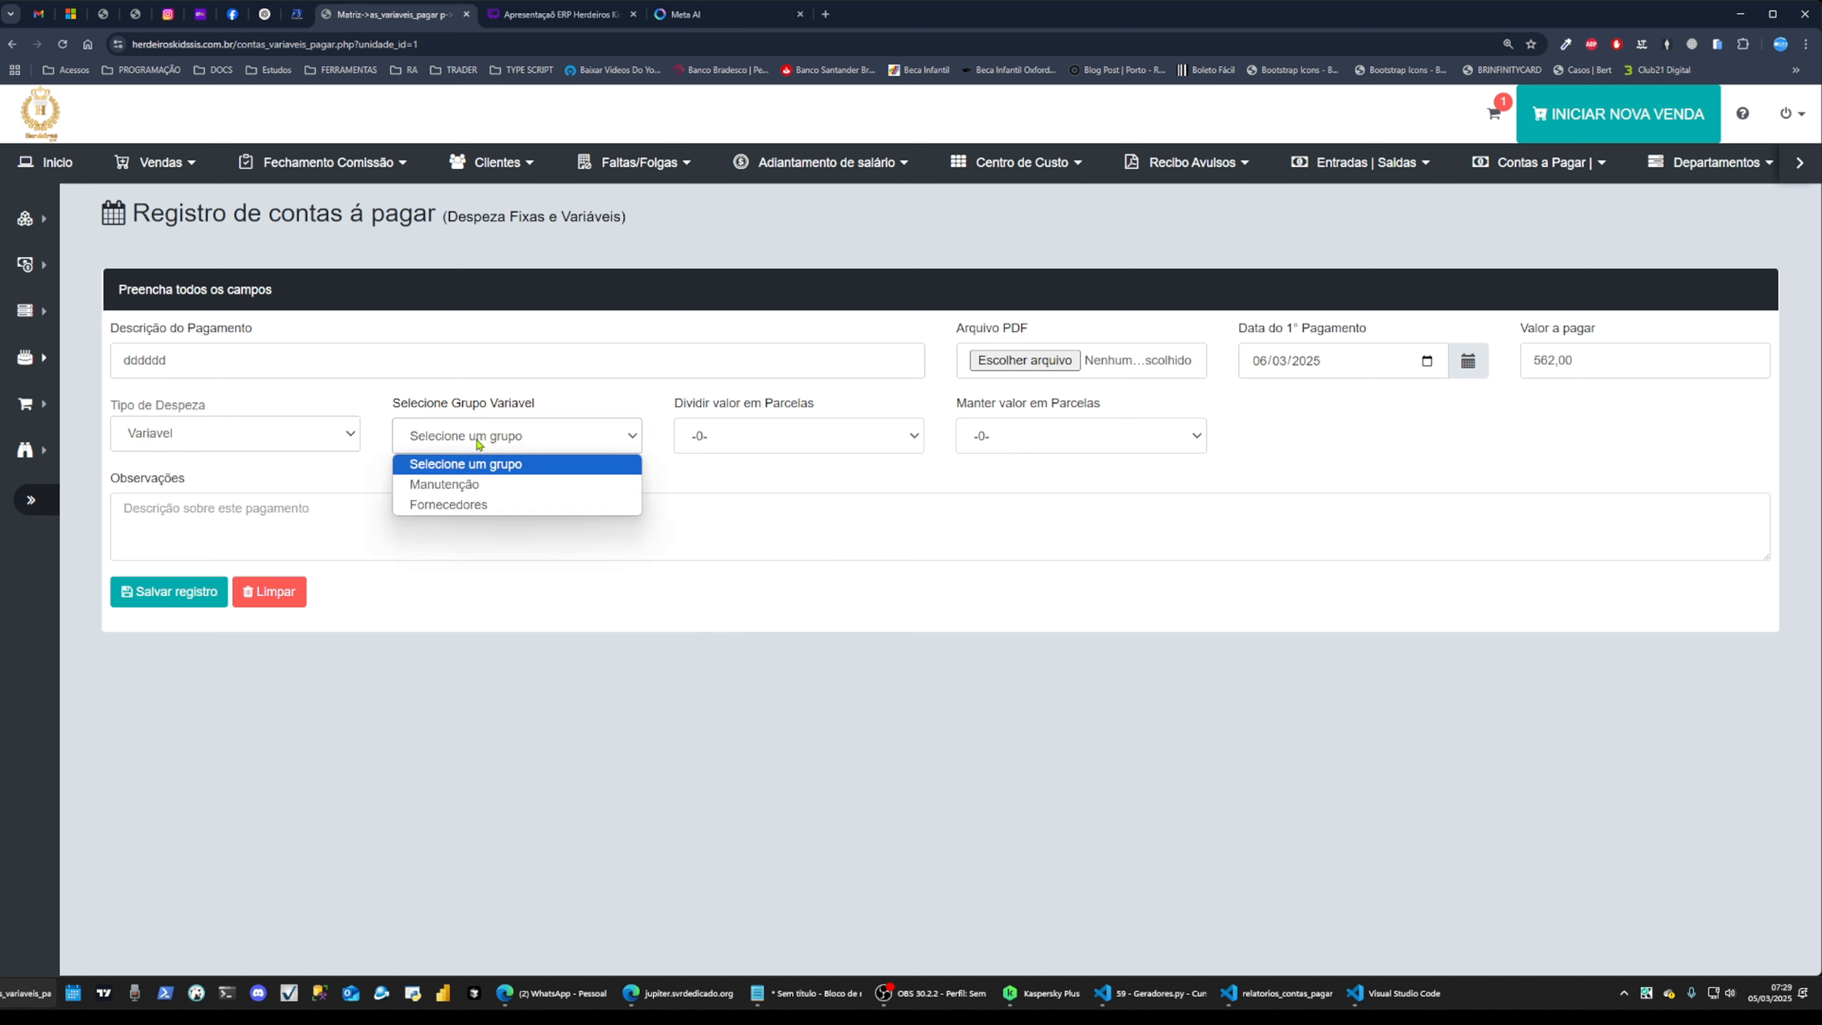
left_click(476, 484)
left_click(799, 438)
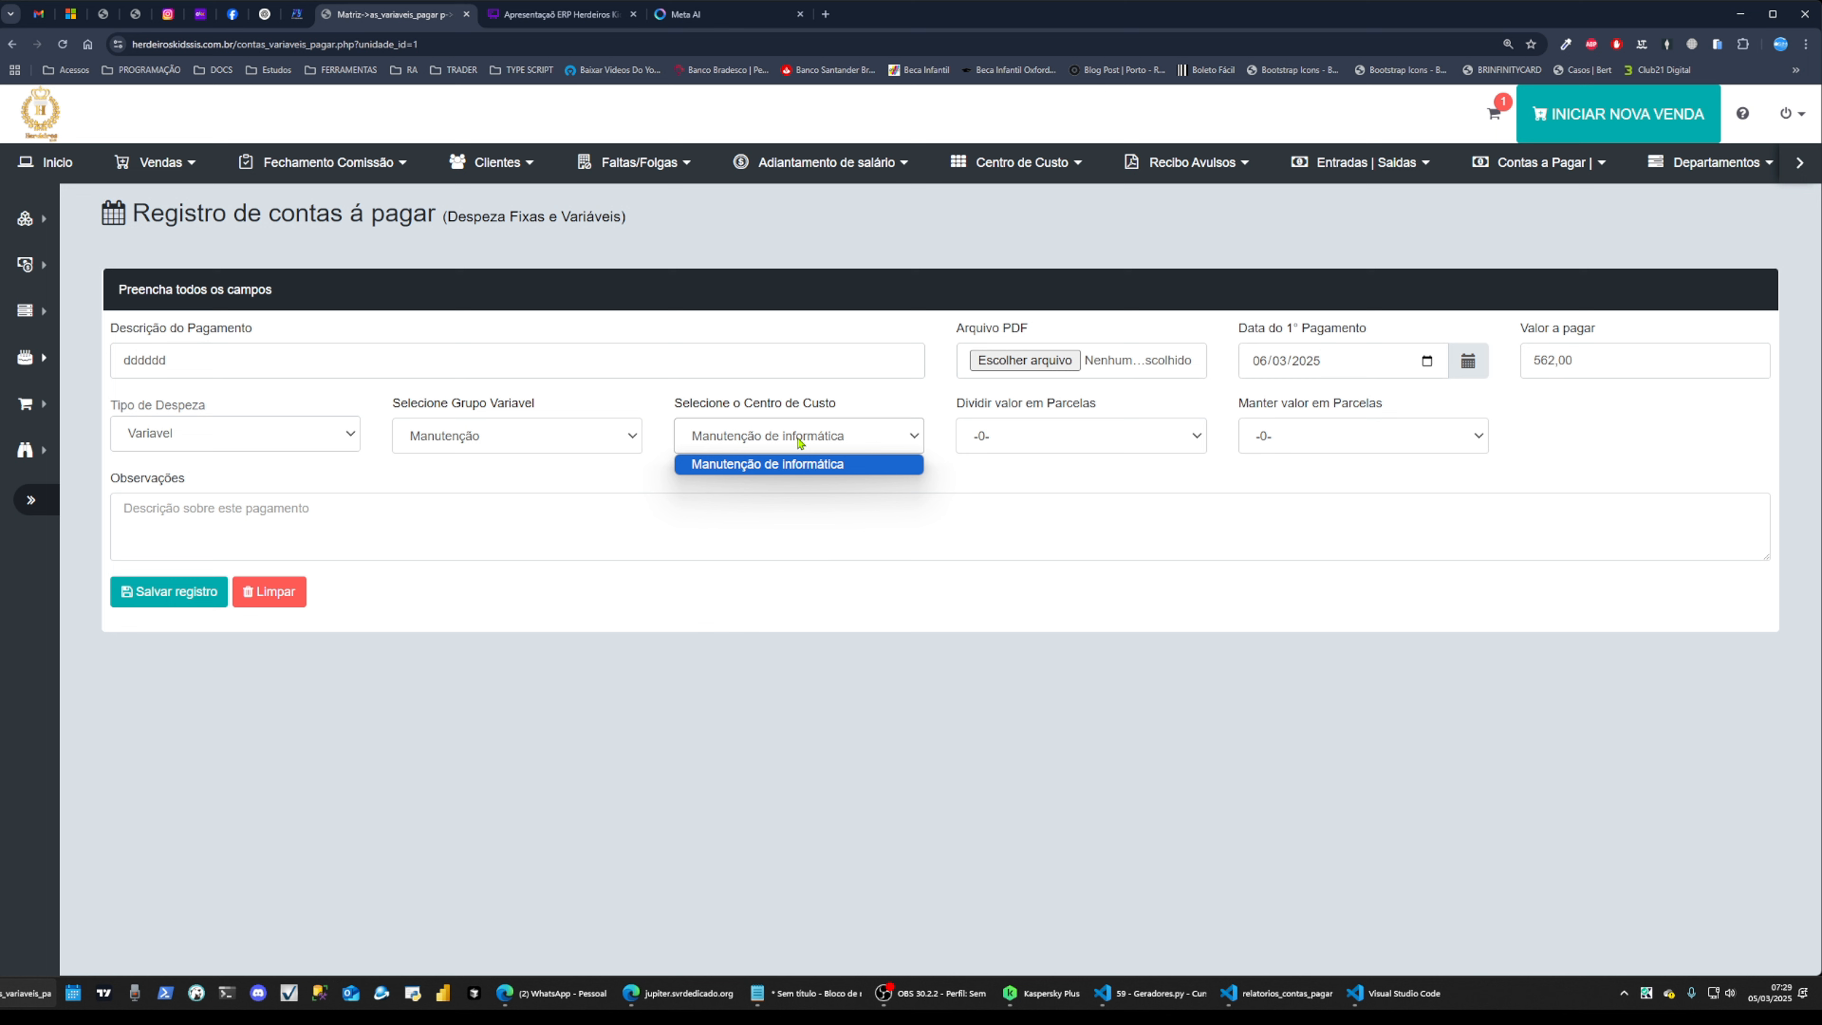
left_click(492, 439)
left_click(475, 503)
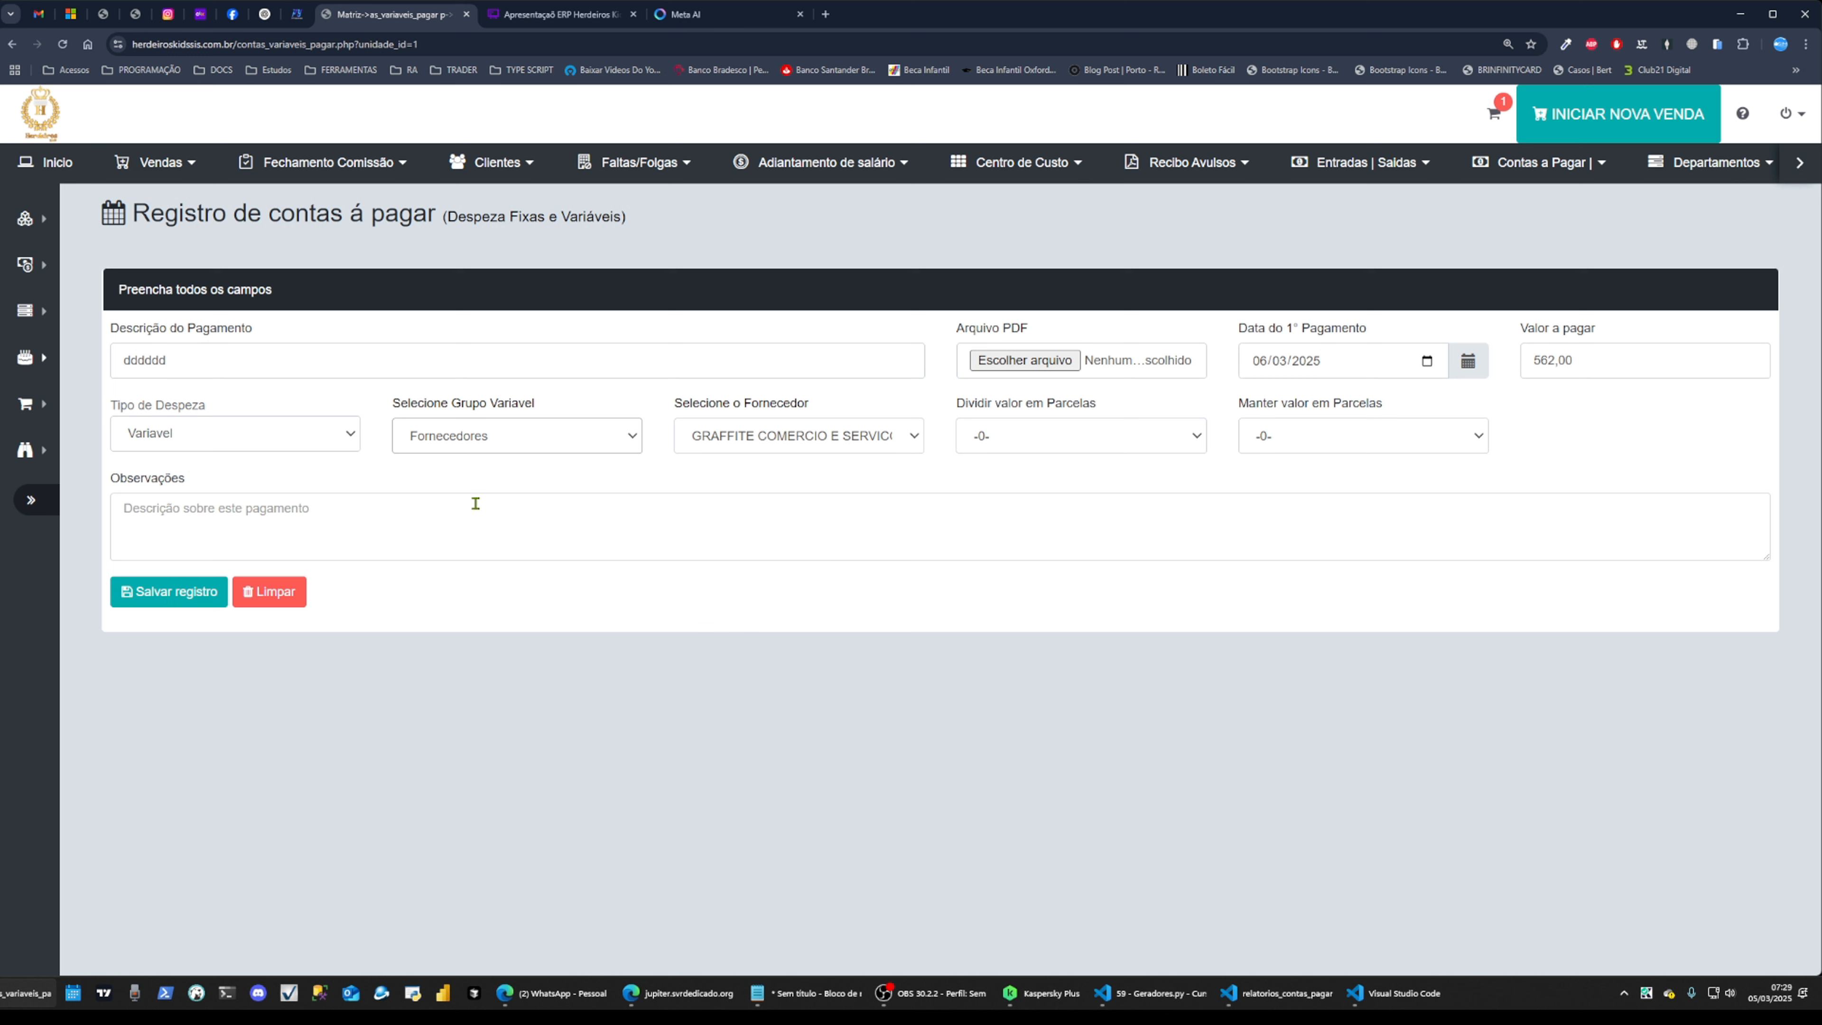
Check the suppliers available for the expense and open the list of registered suppliers
left_click(762, 440)
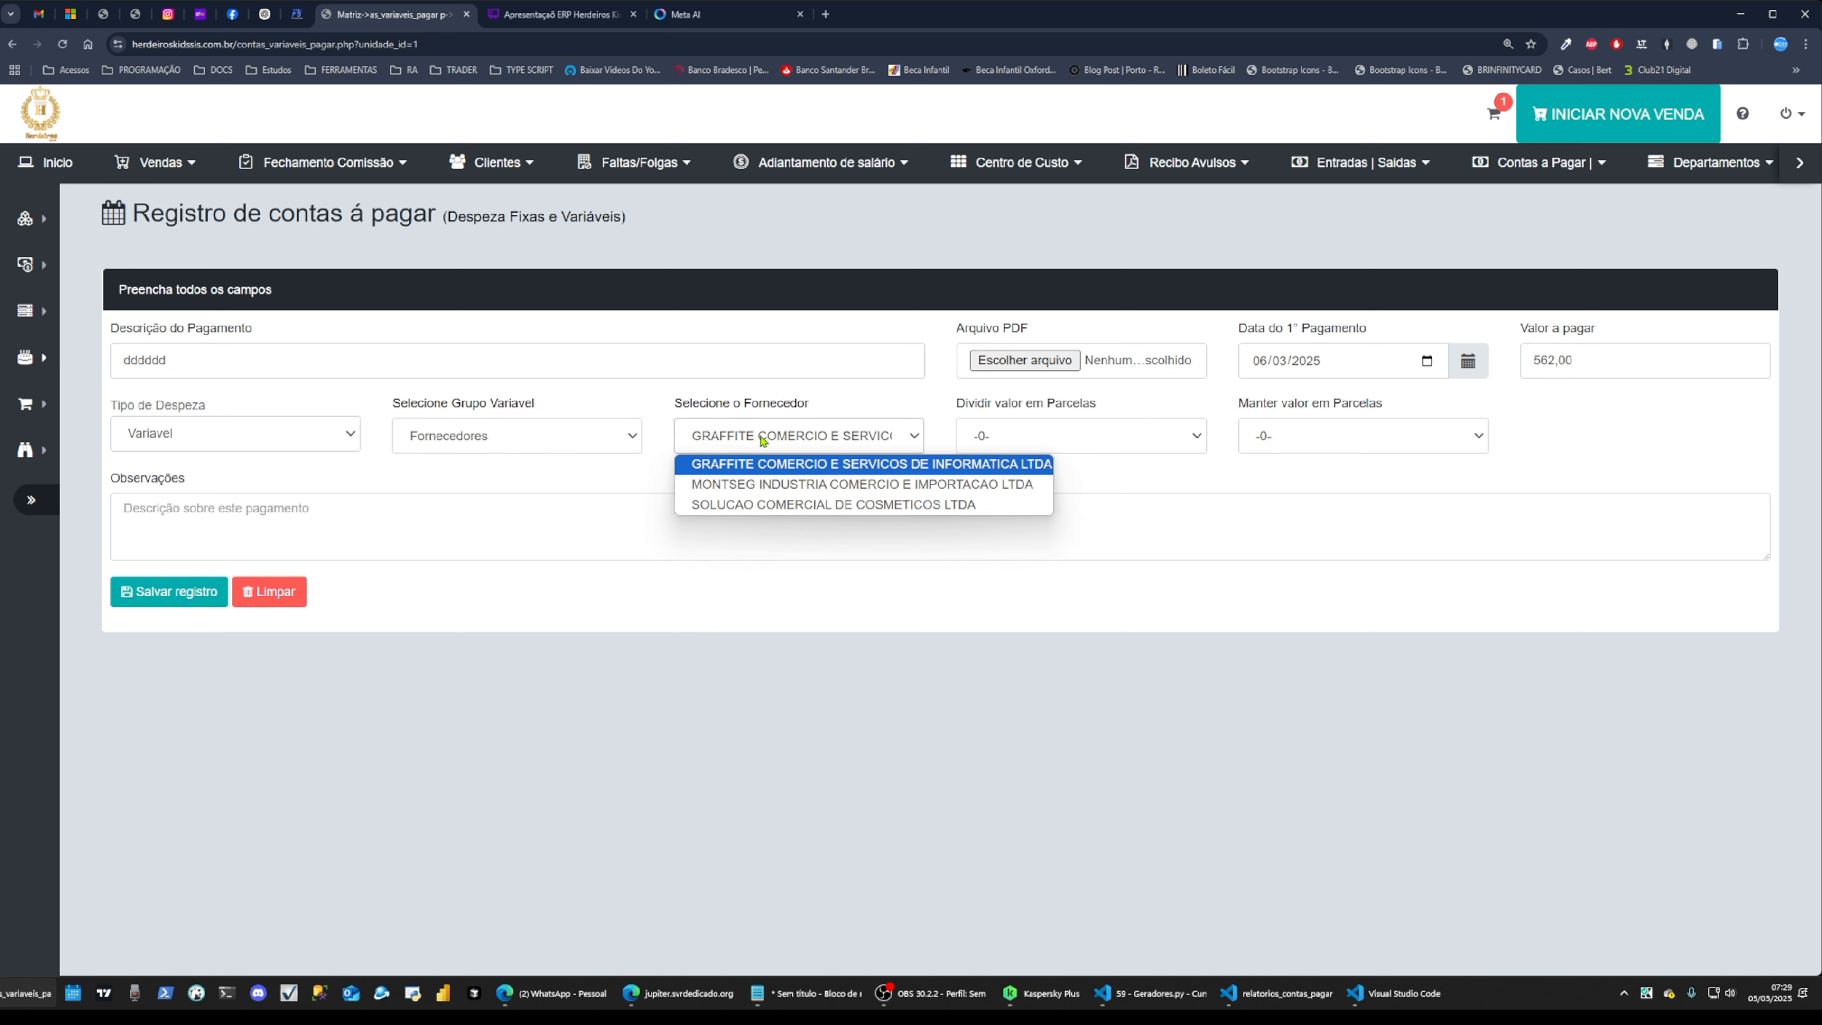
mouse_move(29, 407)
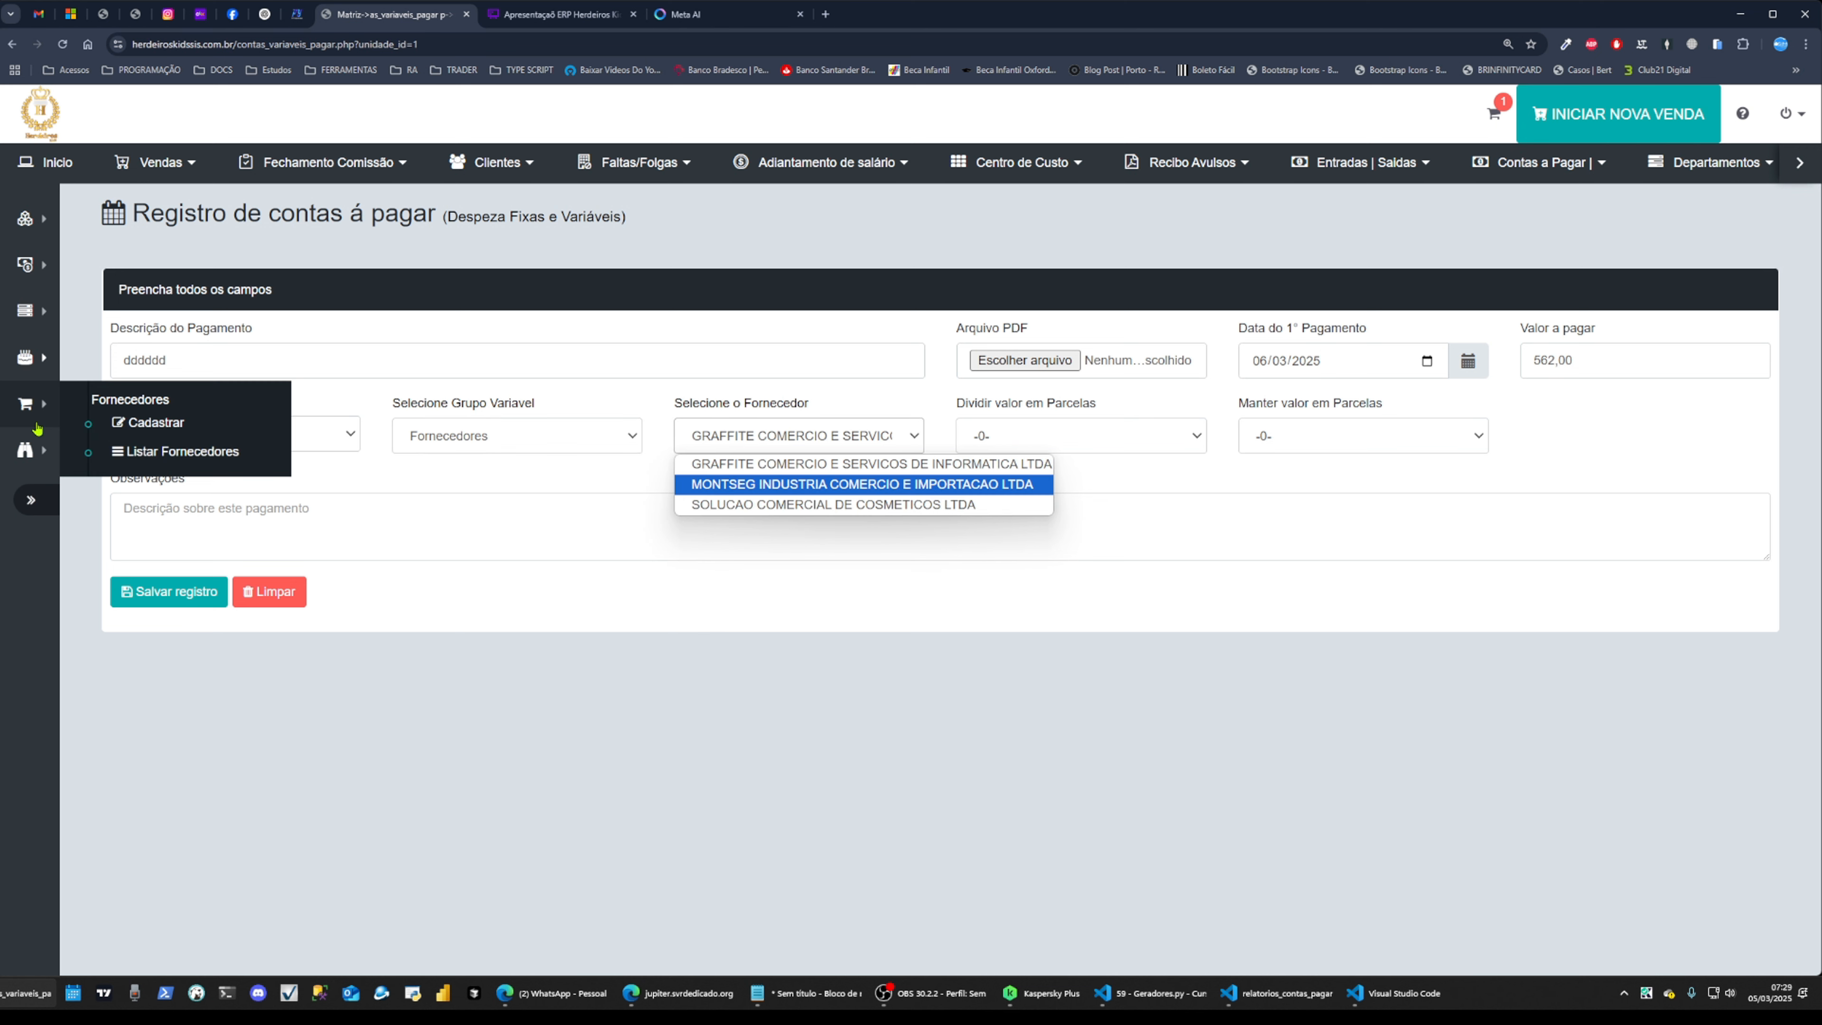
left_click(179, 452)
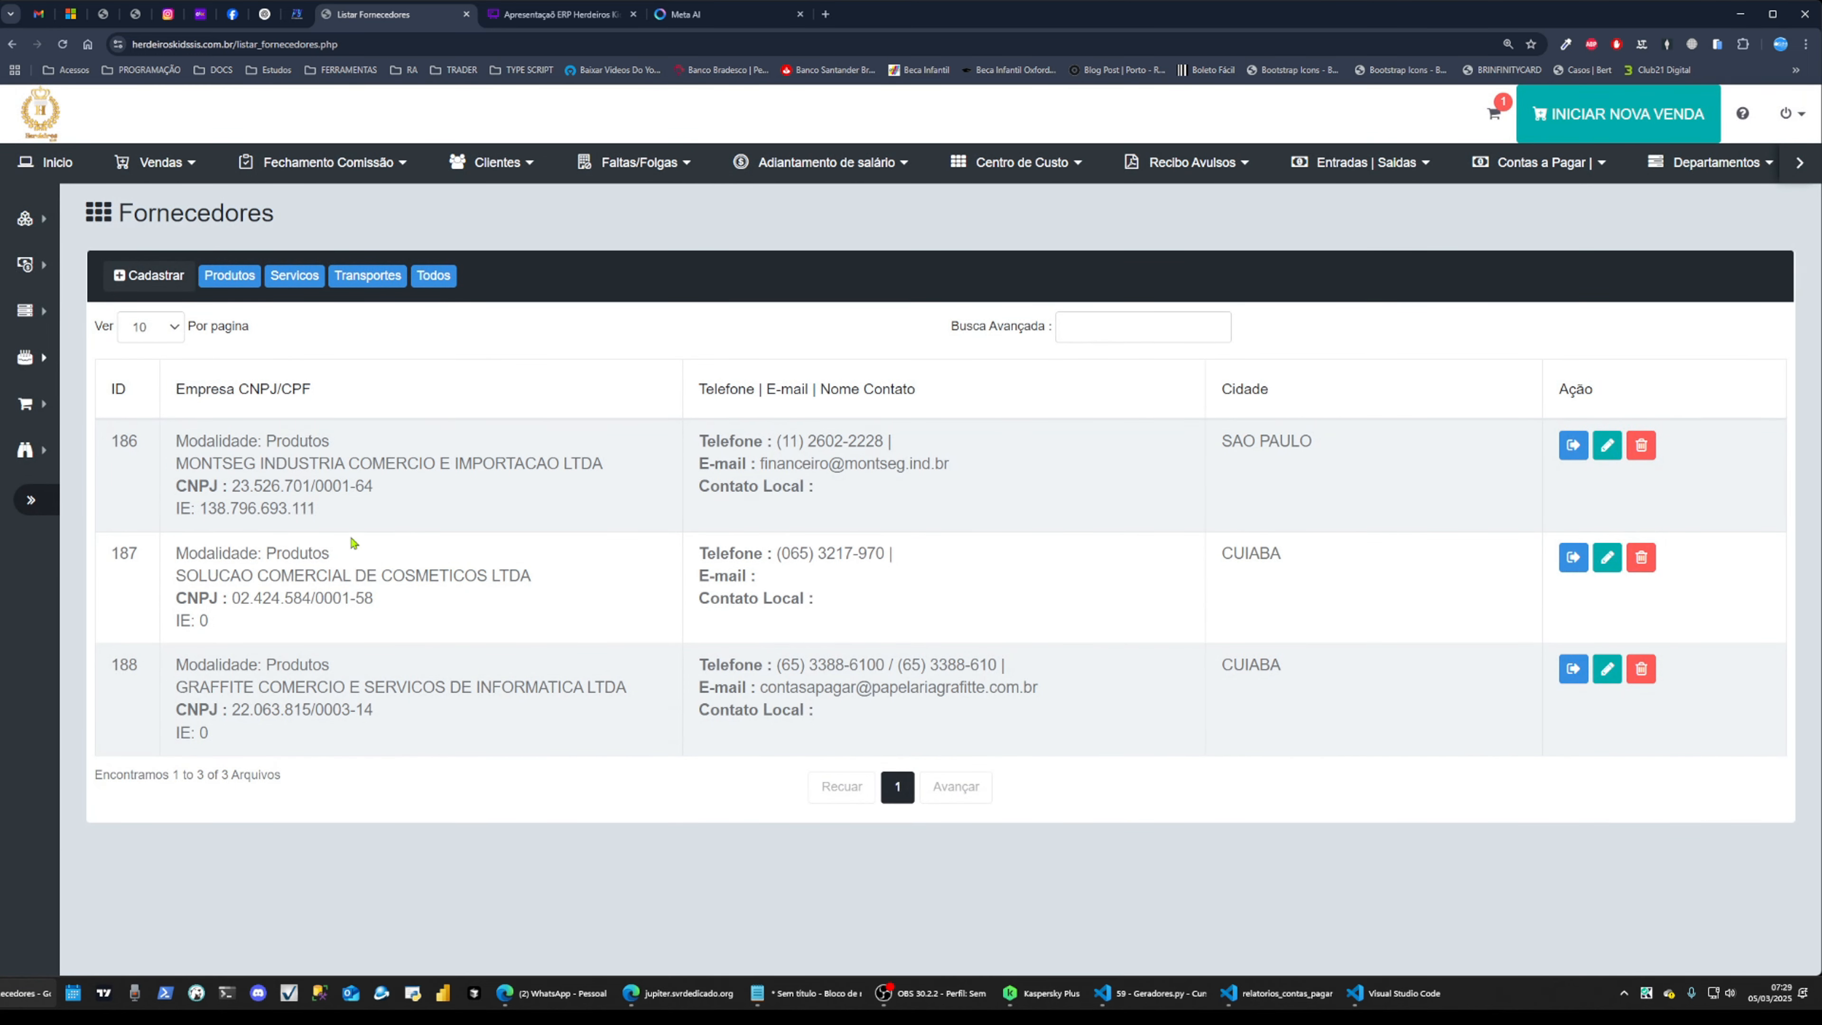
Review the company names in the registered suppliers list and return to the accounts payable registration form
double_click(192, 465)
left_click_drag(218, 578, 306, 578)
left_click_drag(200, 688, 357, 691)
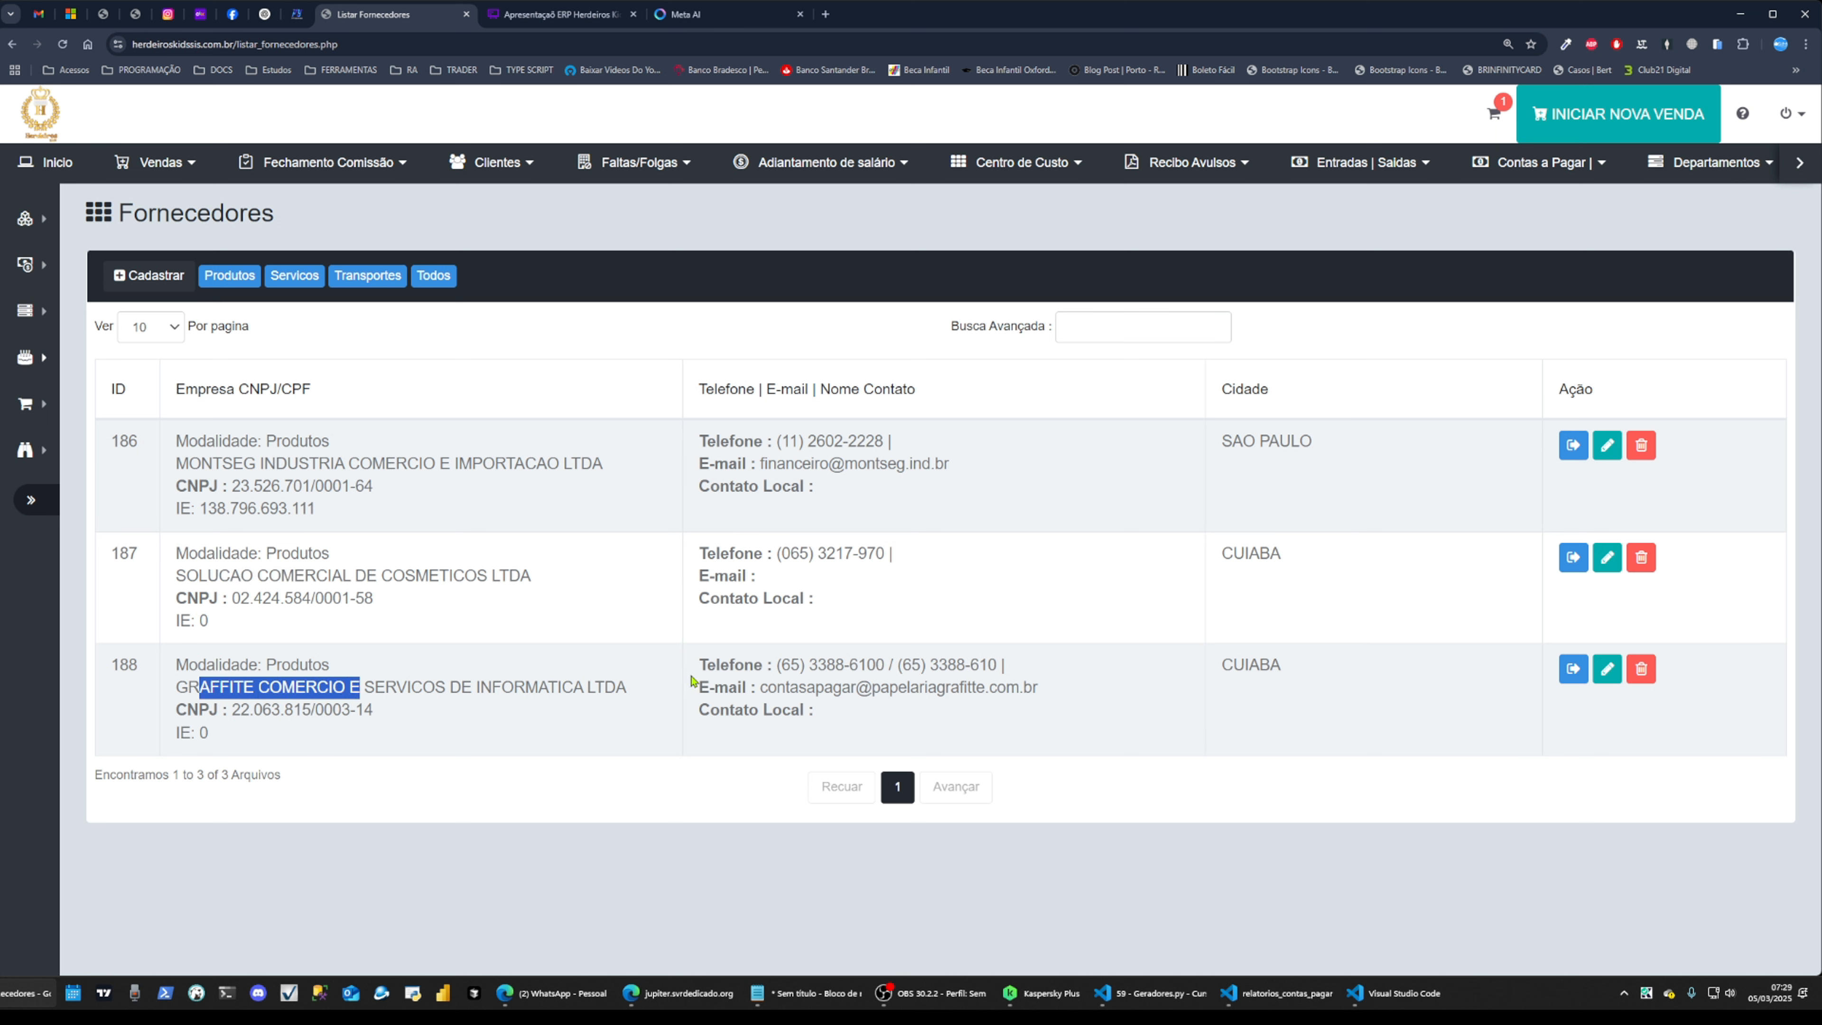
left_click(716, 664)
key("alt+Left")
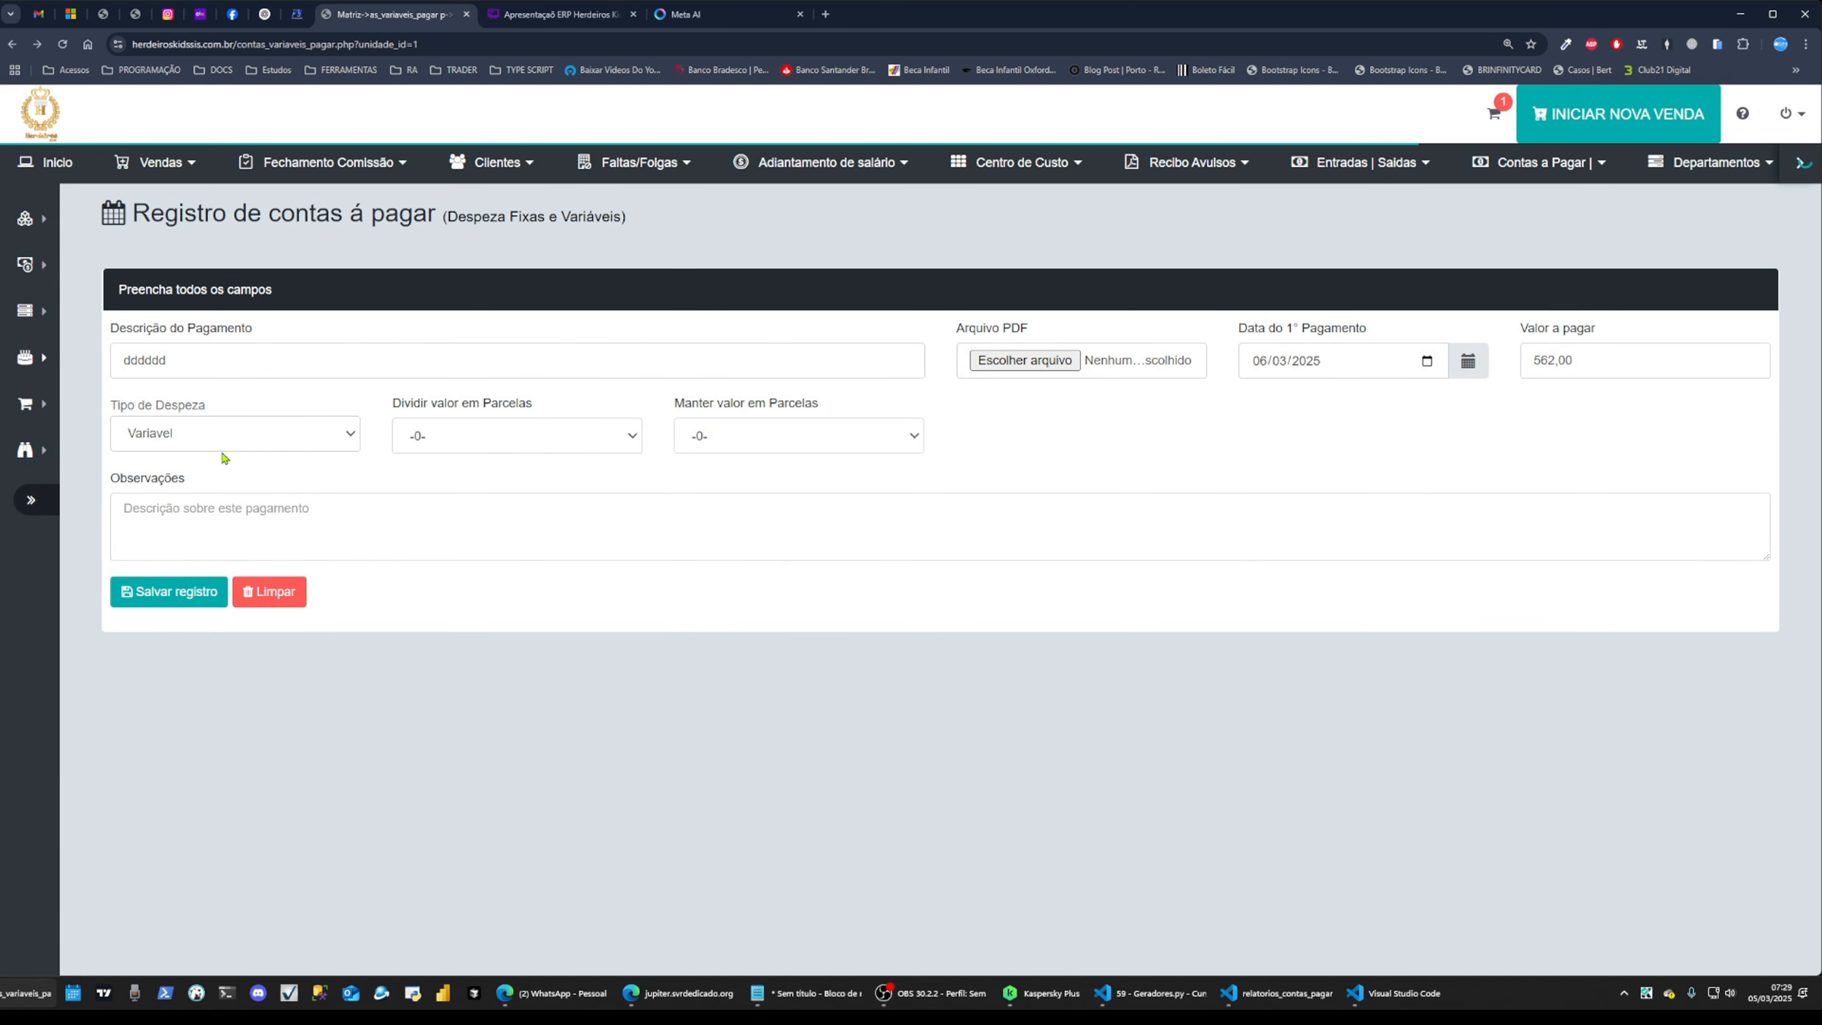
Reset the account's expense type to the blank option
left_click(236, 445)
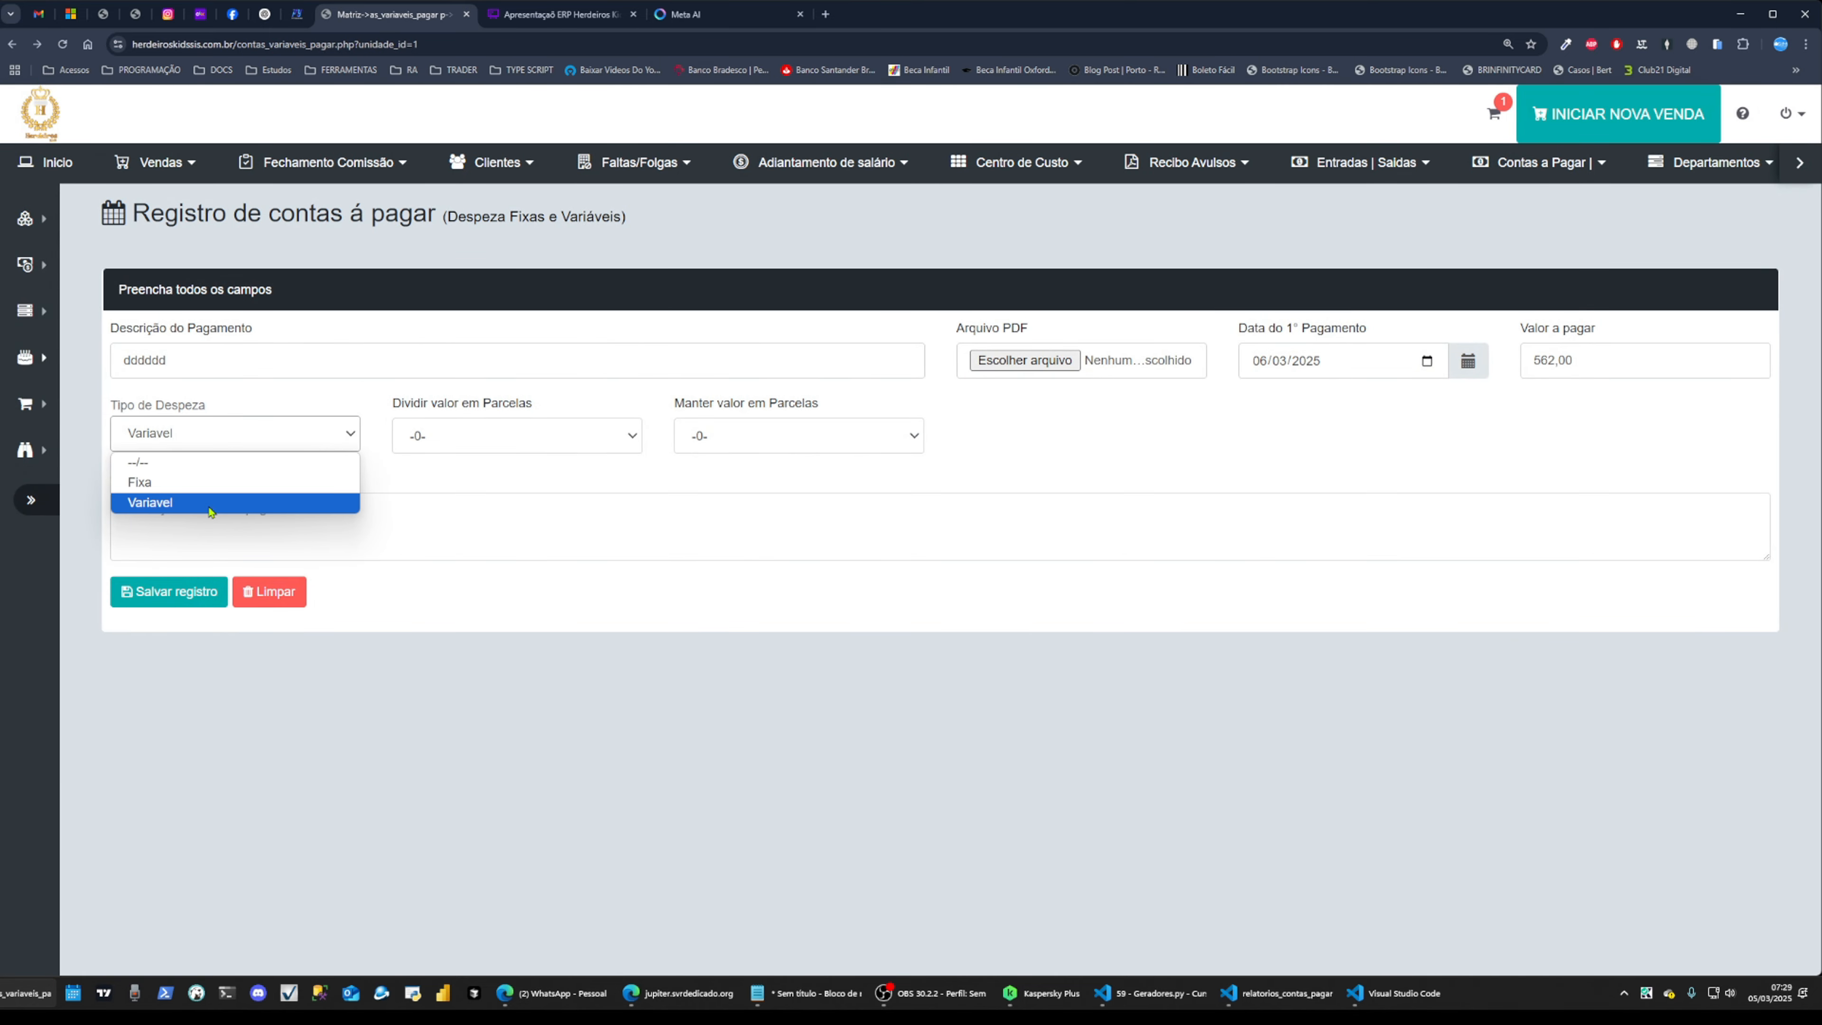
left_click(237, 445)
left_click(445, 436)
left_click(813, 536)
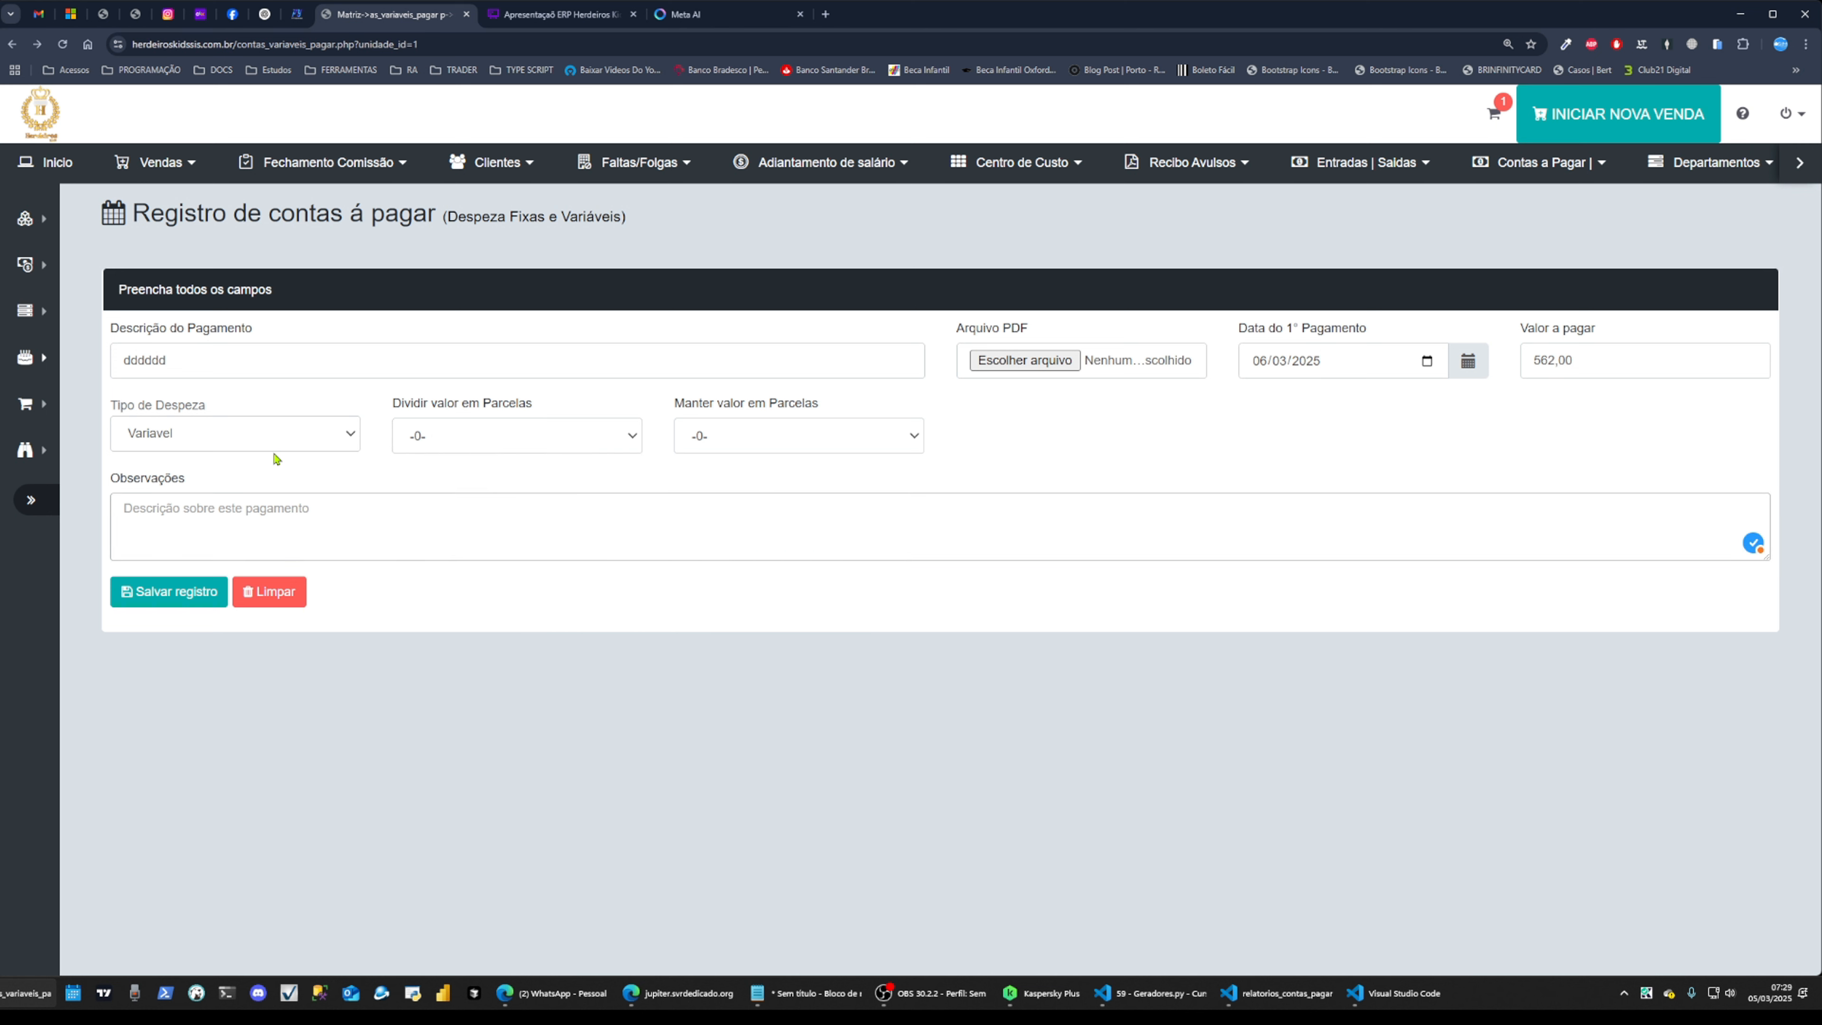
left_click(246, 435)
left_click(171, 466)
Classify the expense as Variavel in the Fornecedores group and select SOLUCAO COMERCIAL DE COSMETICOS LTDA as supplier
left_click(182, 443)
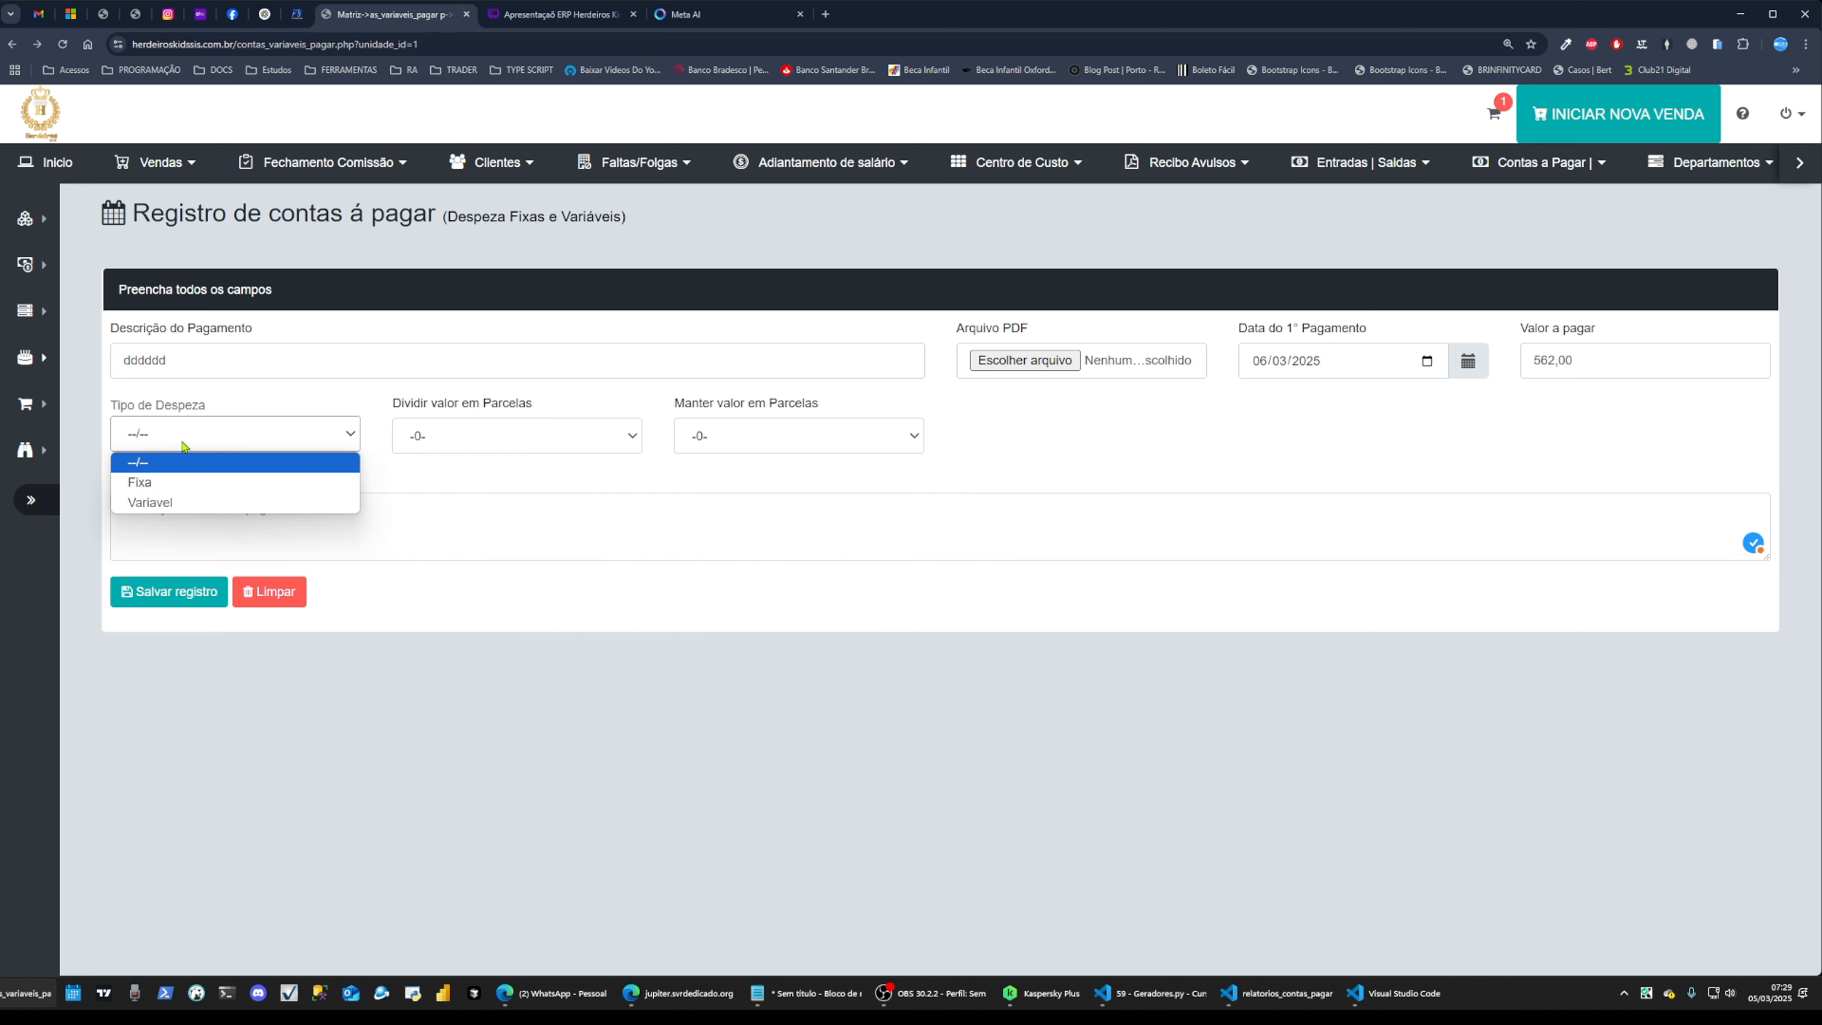
left_click(176, 502)
left_click(459, 438)
left_click(473, 506)
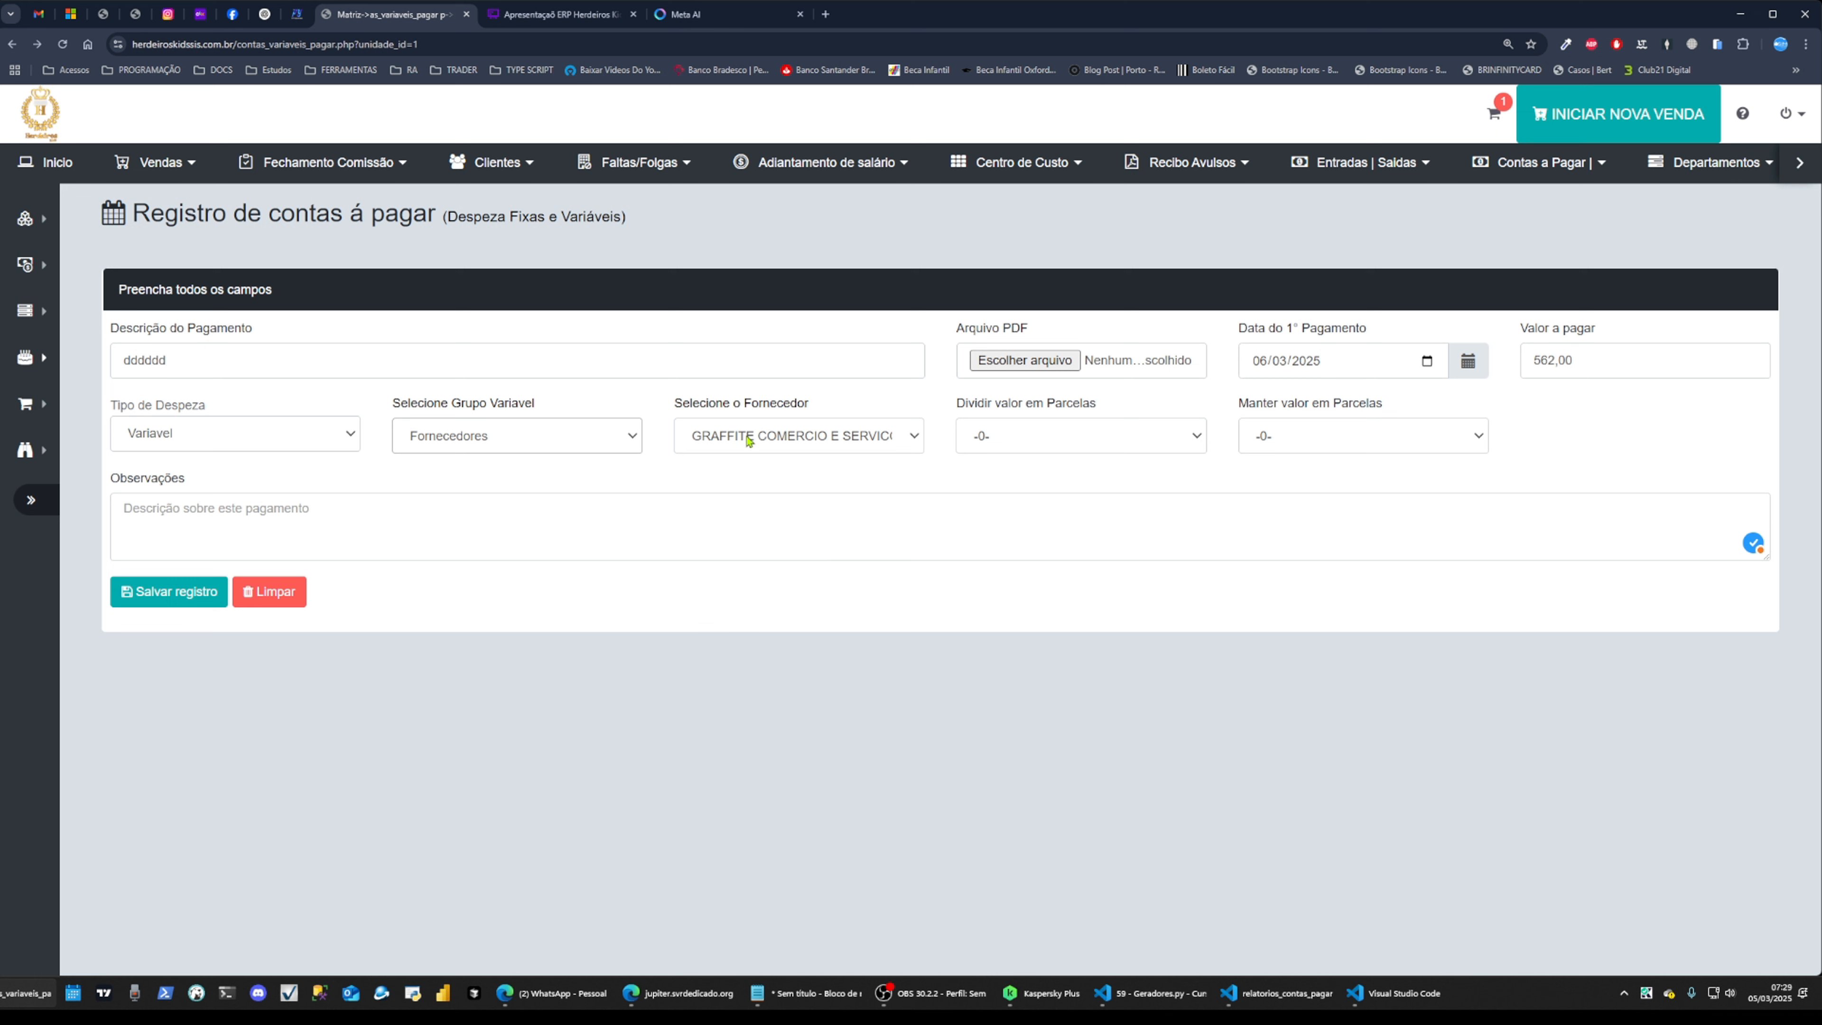
left_click(748, 440)
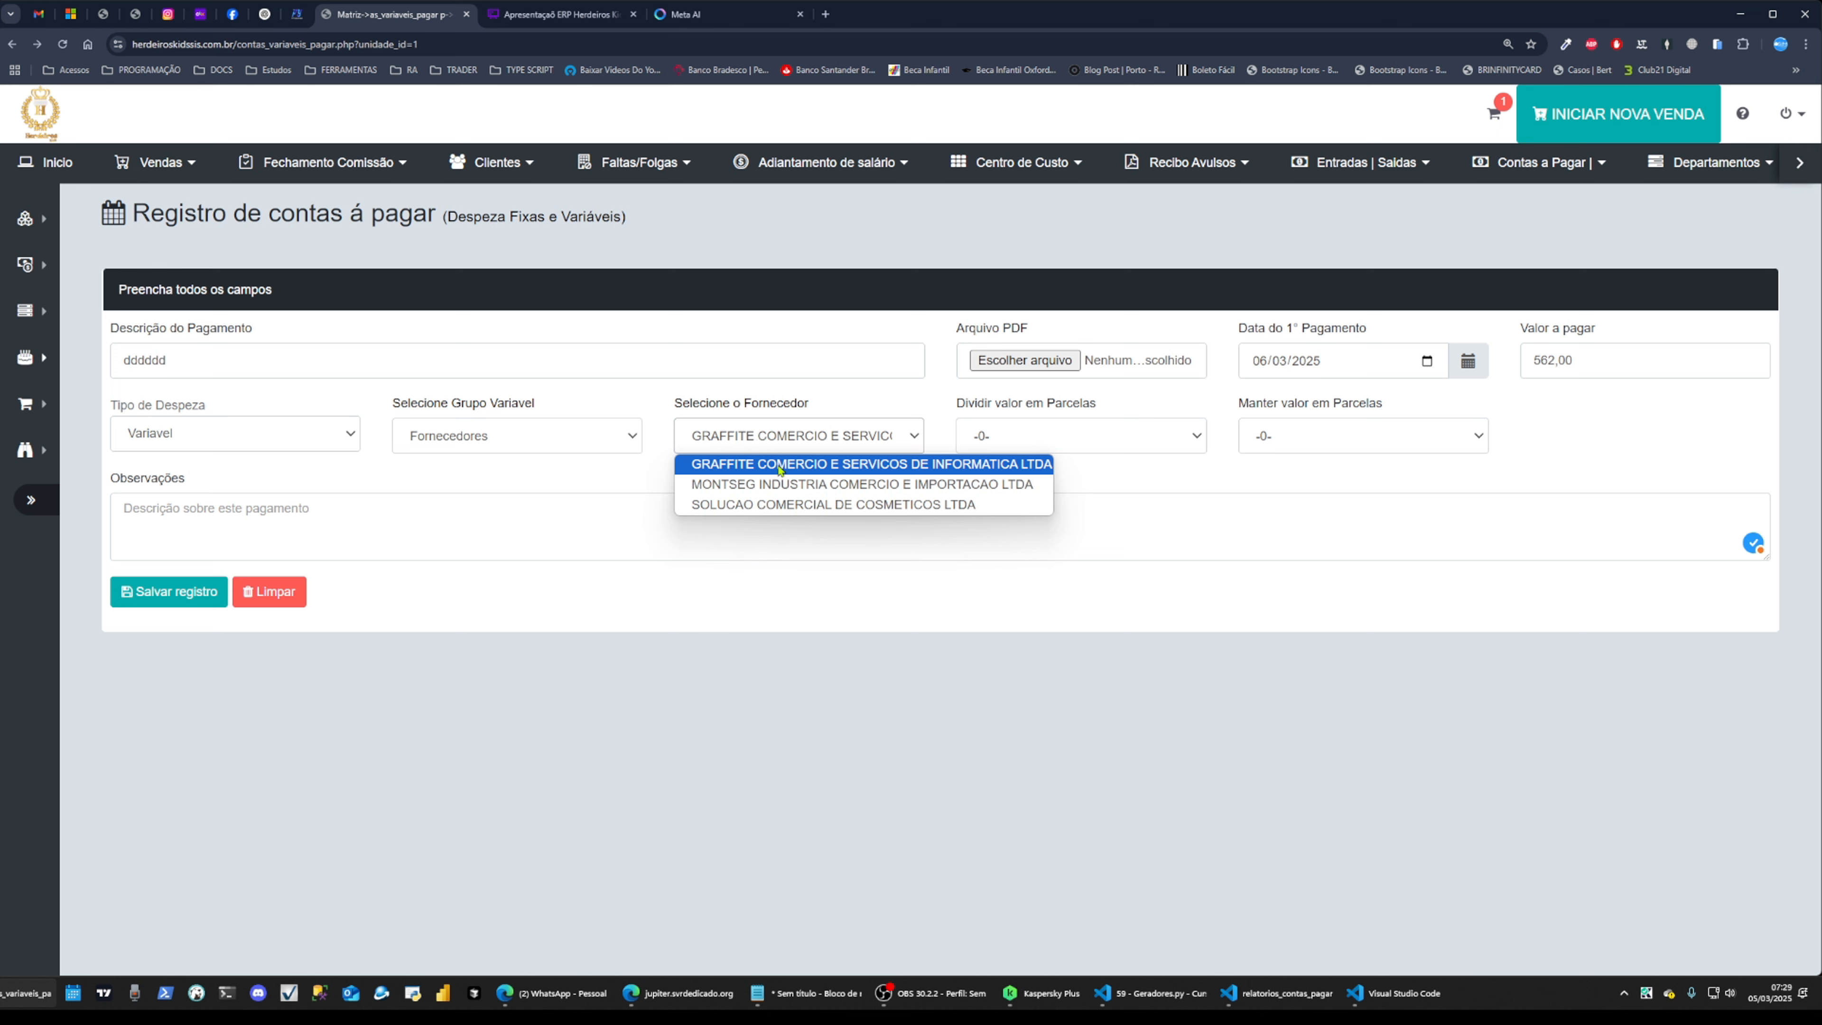
left_click(781, 503)
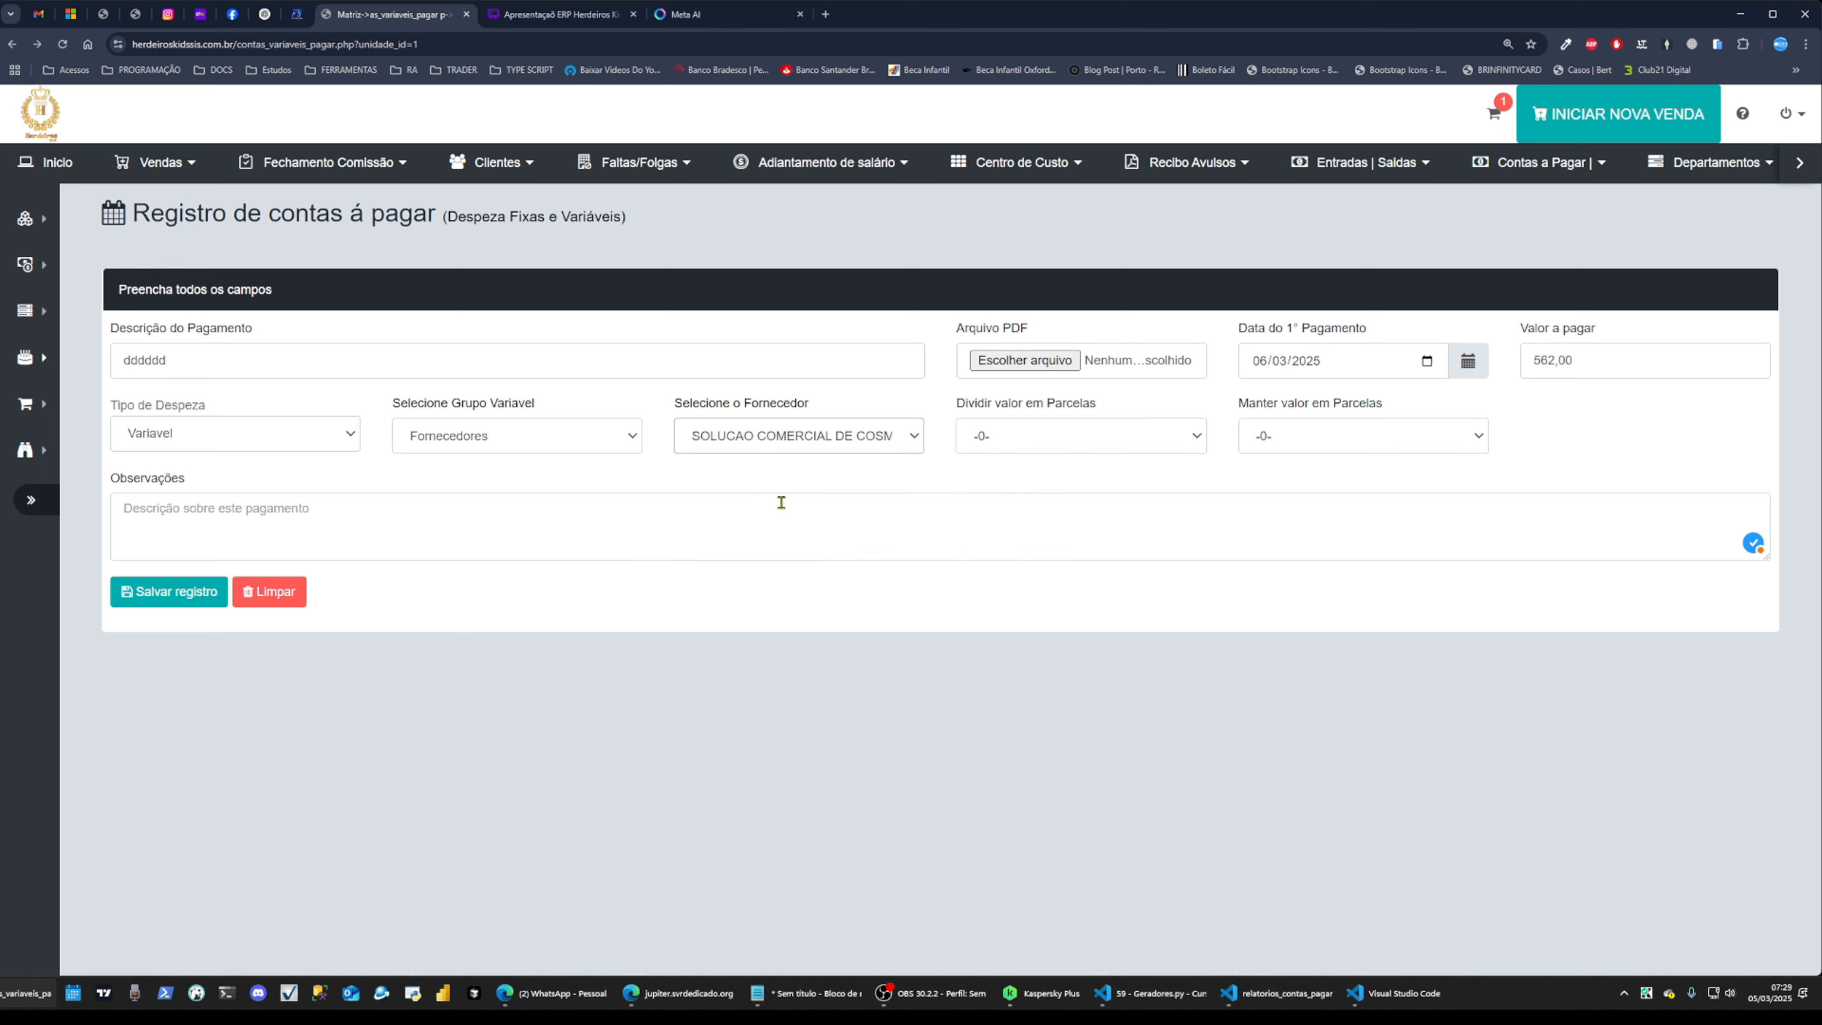
Divide the account's 562,00 value into 3 installments
left_click(1079, 439)
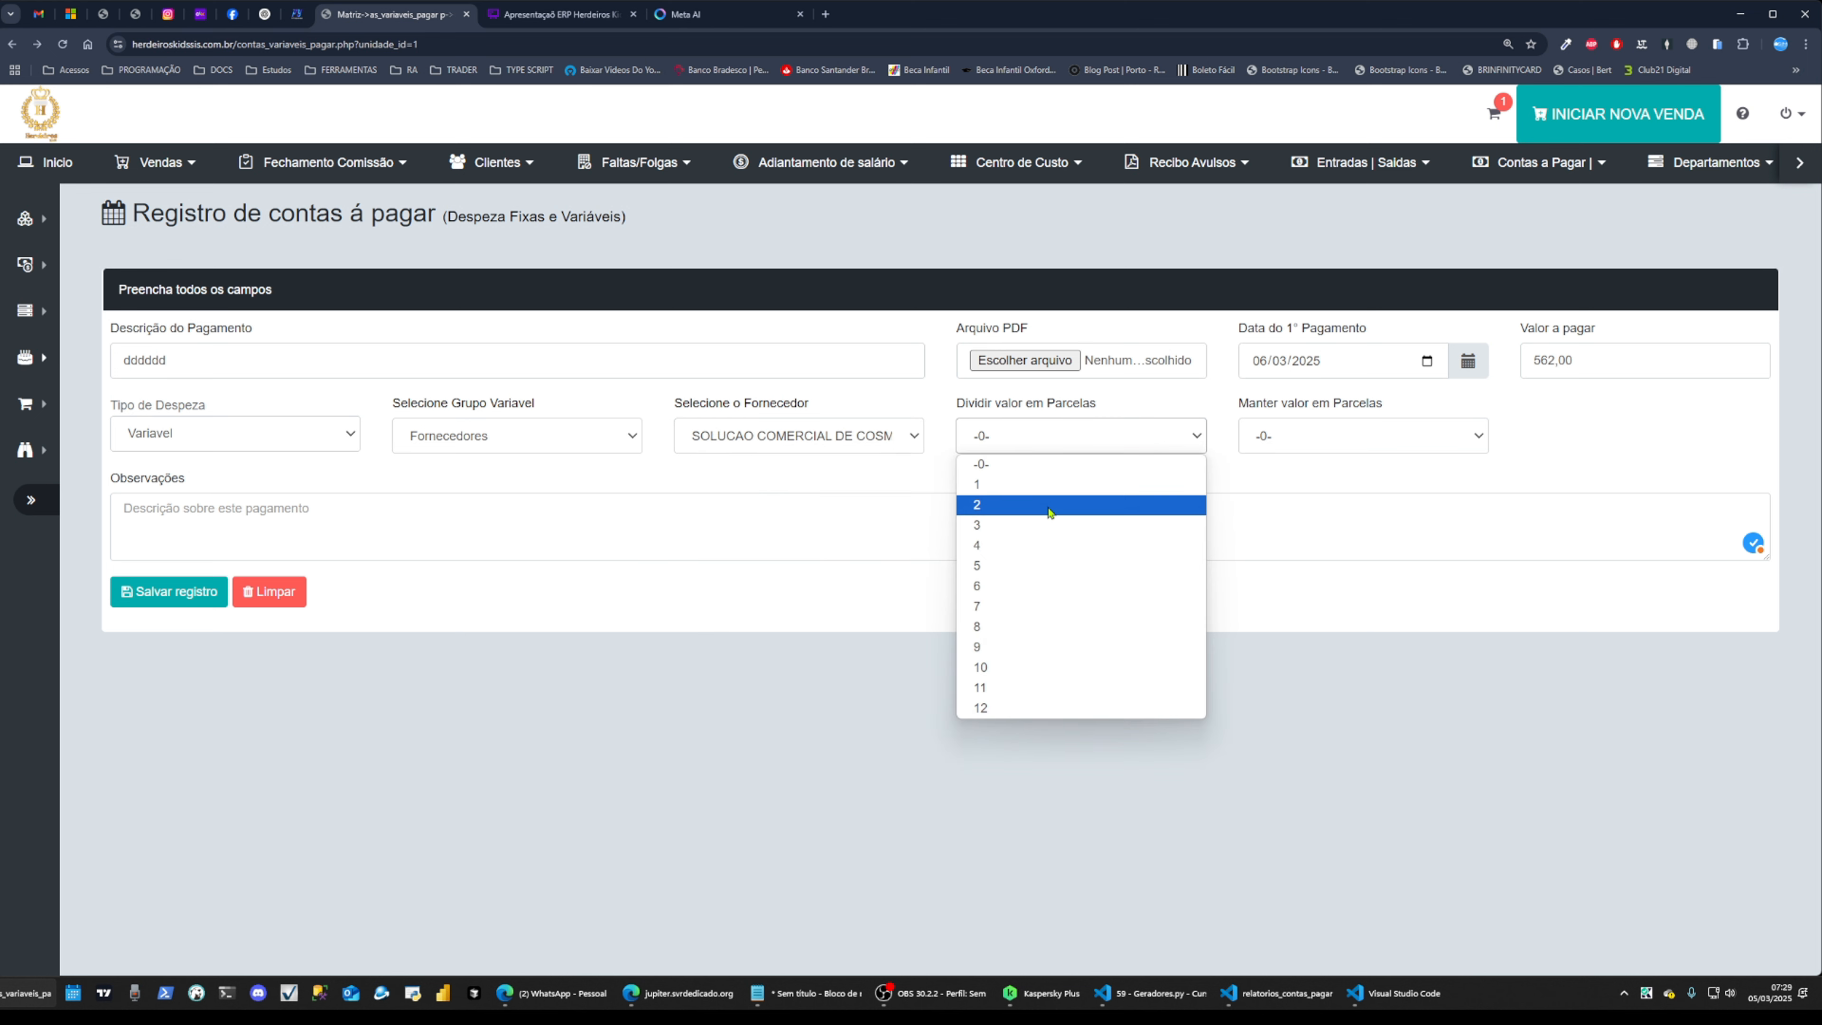
left_click_drag(1616, 360, 1554, 360)
left_click(1146, 429)
left_click(1005, 525)
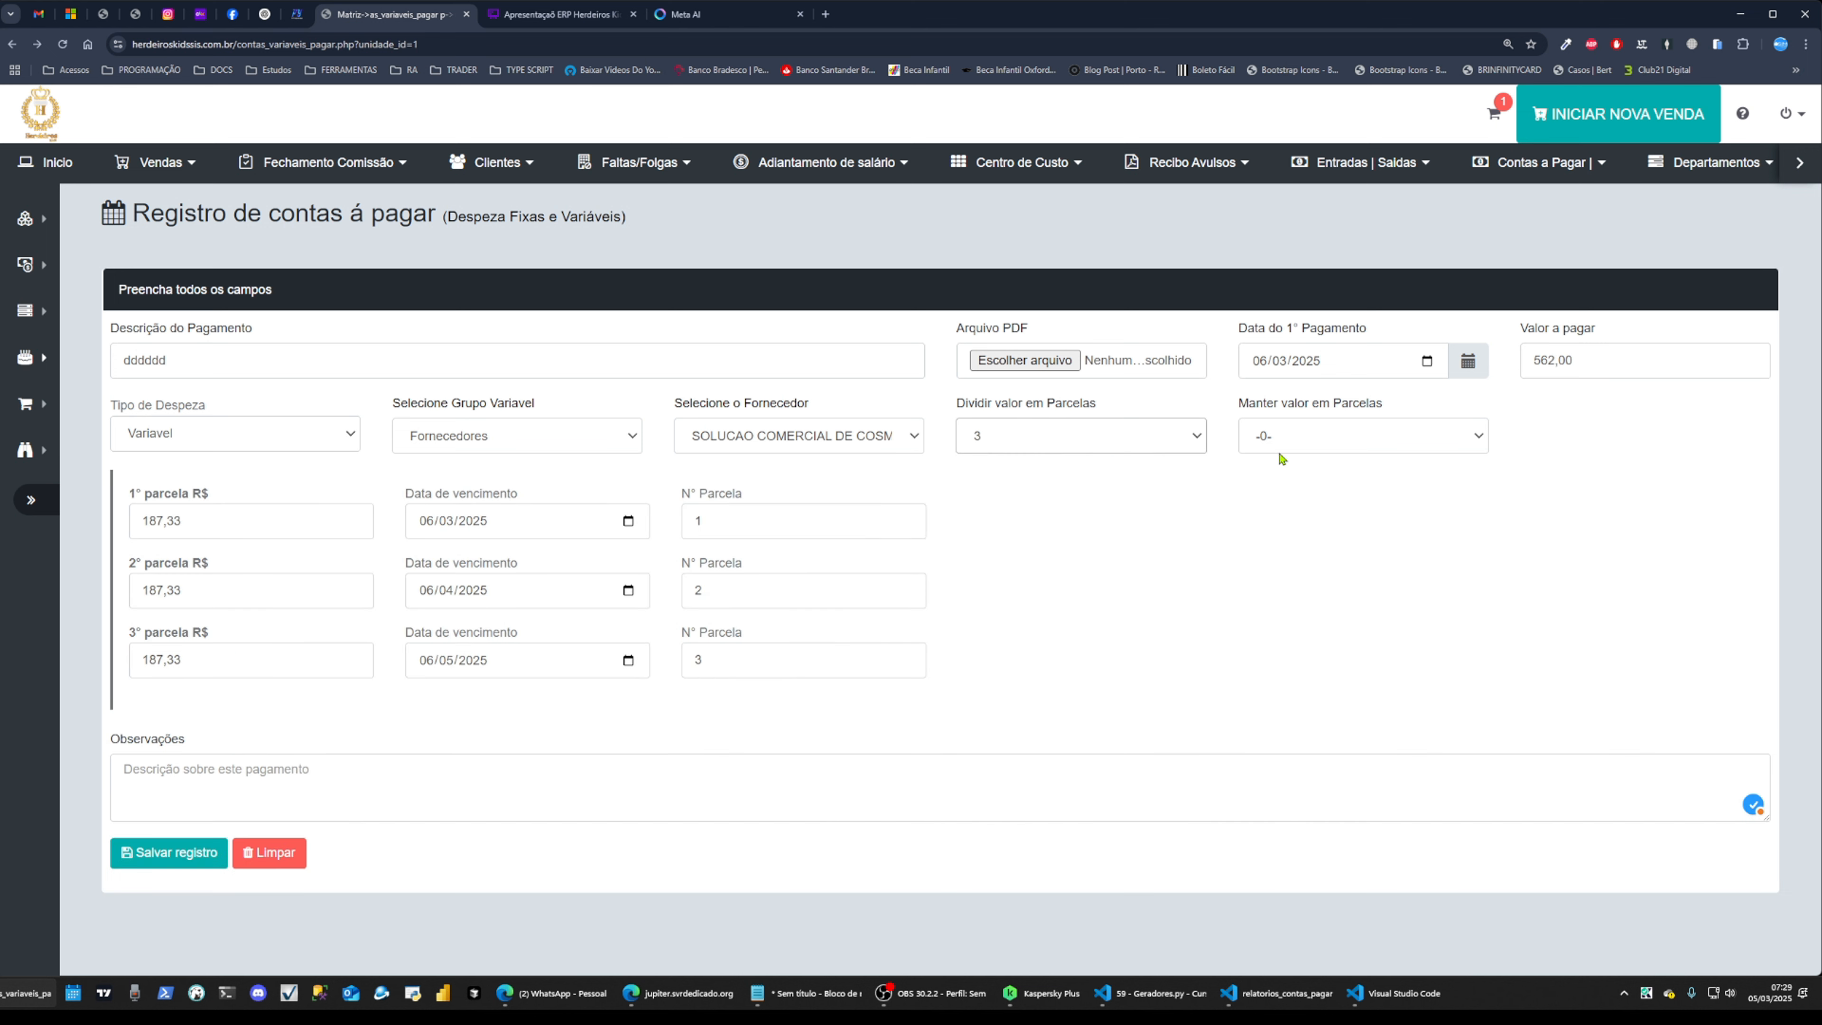
Set the account to keep its full value in each of 2 installments and check the first installment
left_click(1322, 438)
left_click(1323, 509)
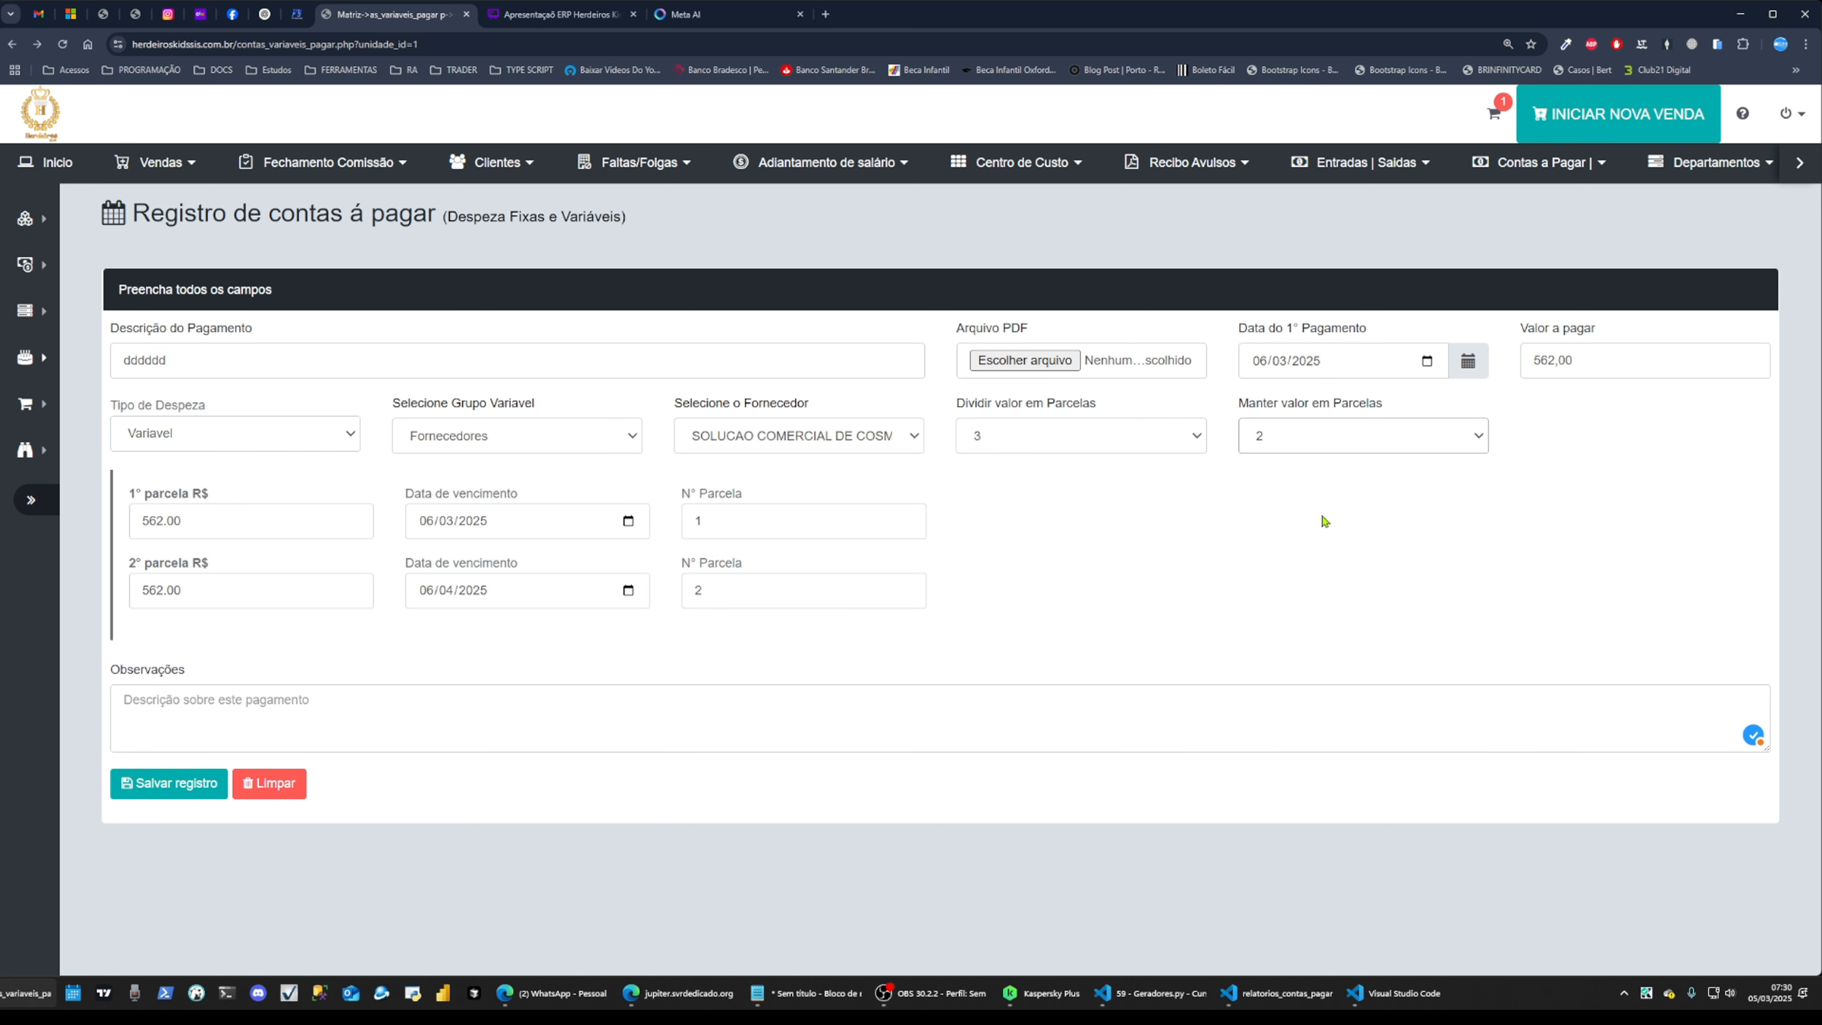
left_click_drag(184, 521, 165, 518)
Divide the account's value into 2 installments and check each installment's amount
left_click(1078, 447)
left_click(983, 504)
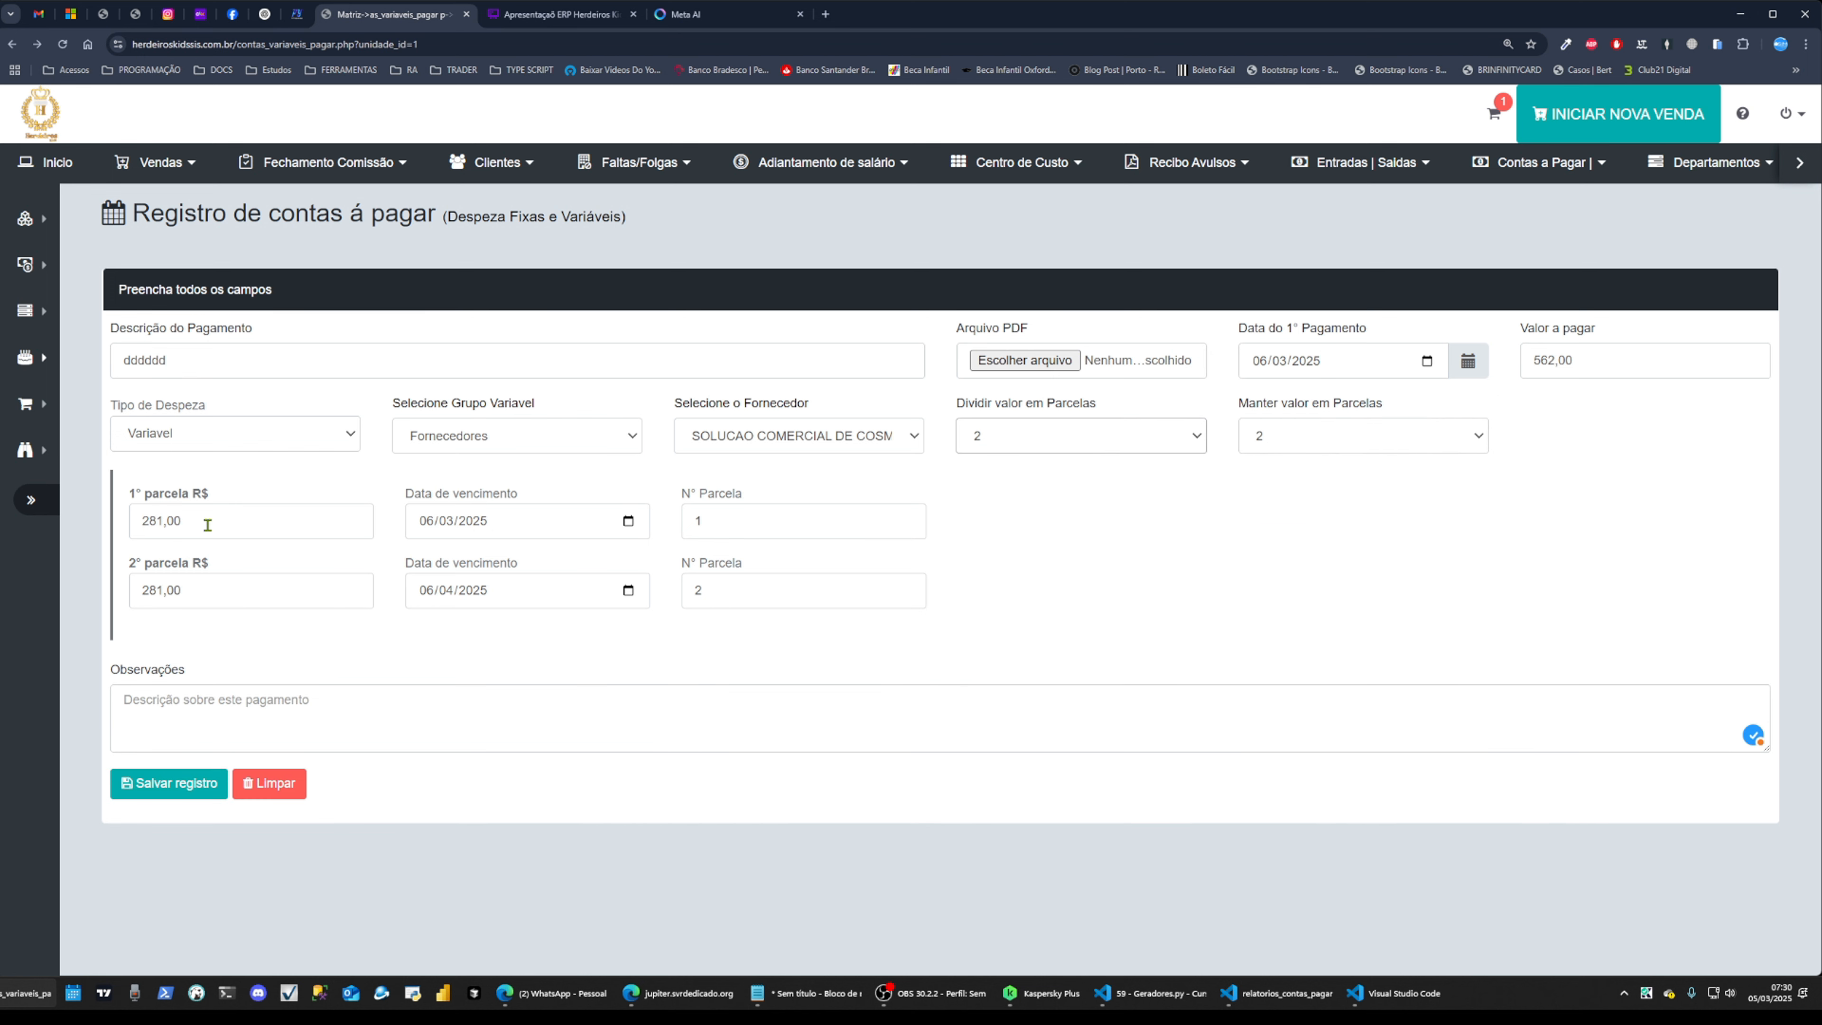
left_click_drag(184, 521, 146, 520)
left_click_drag(184, 589, 151, 587)
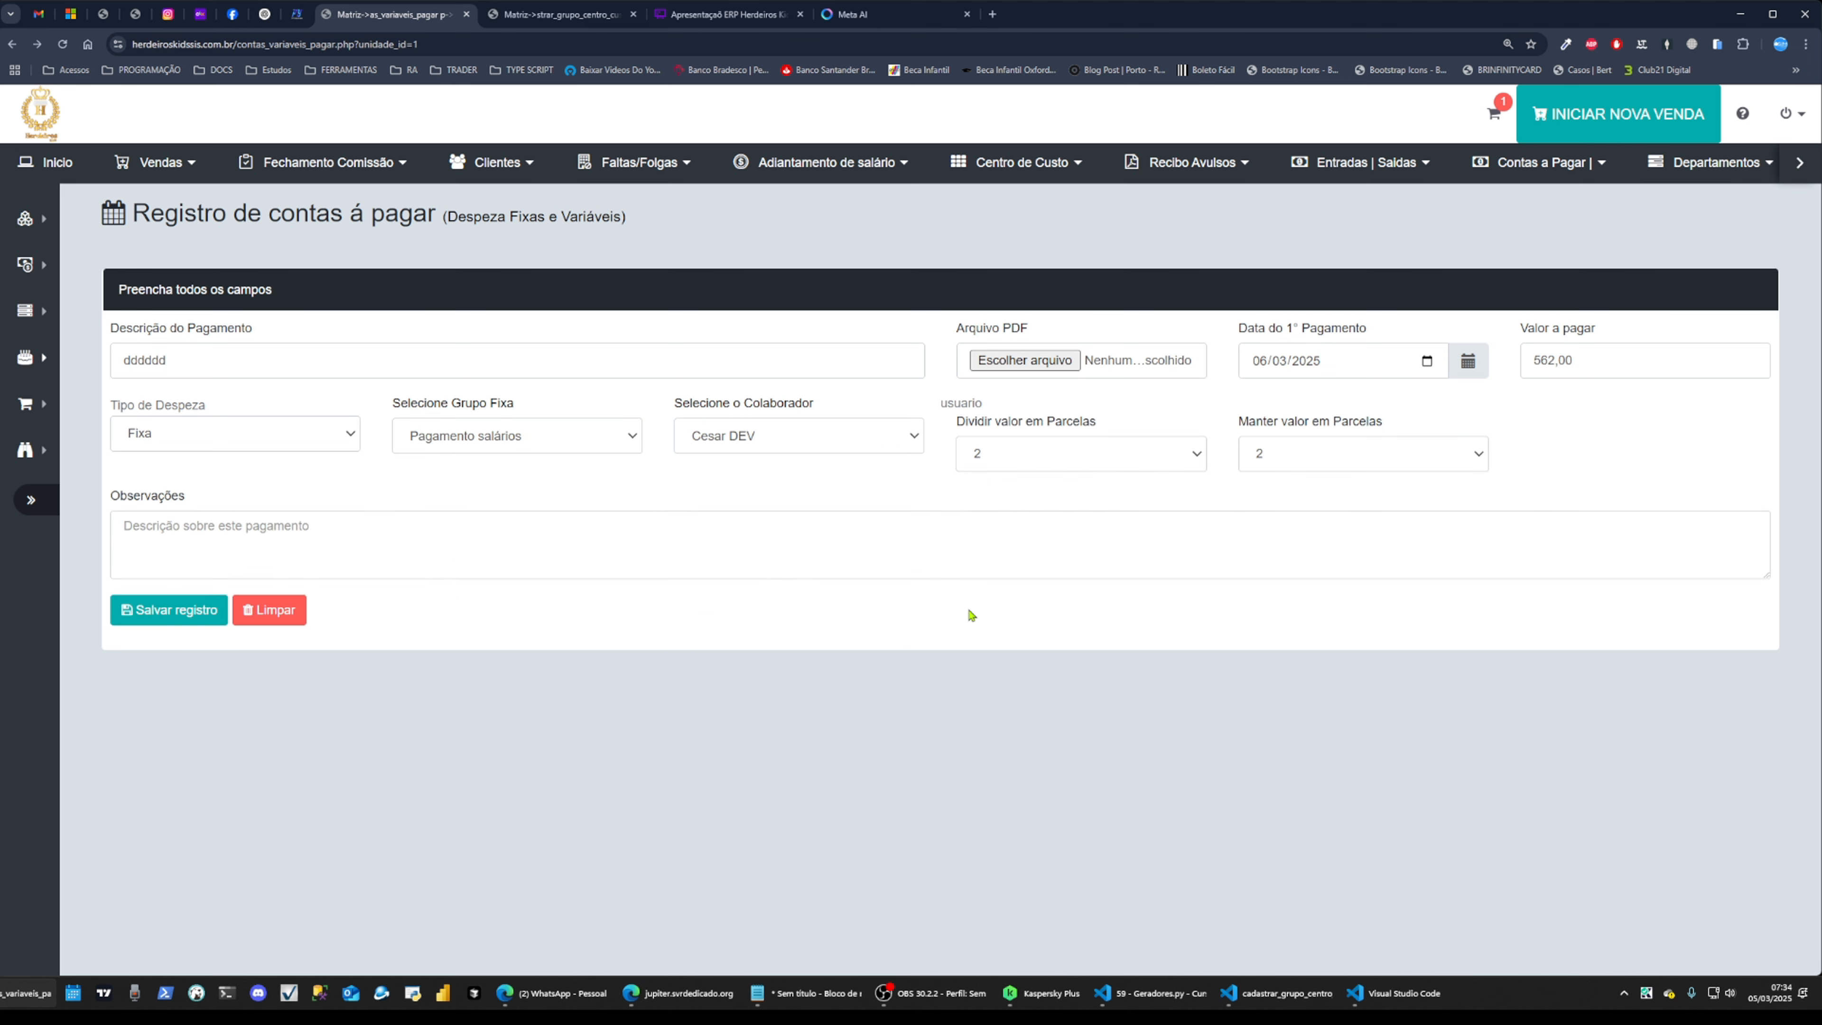
Set the fixed expense's group to Pagamento salários and check which collaborators can be selected
left_click(286, 438)
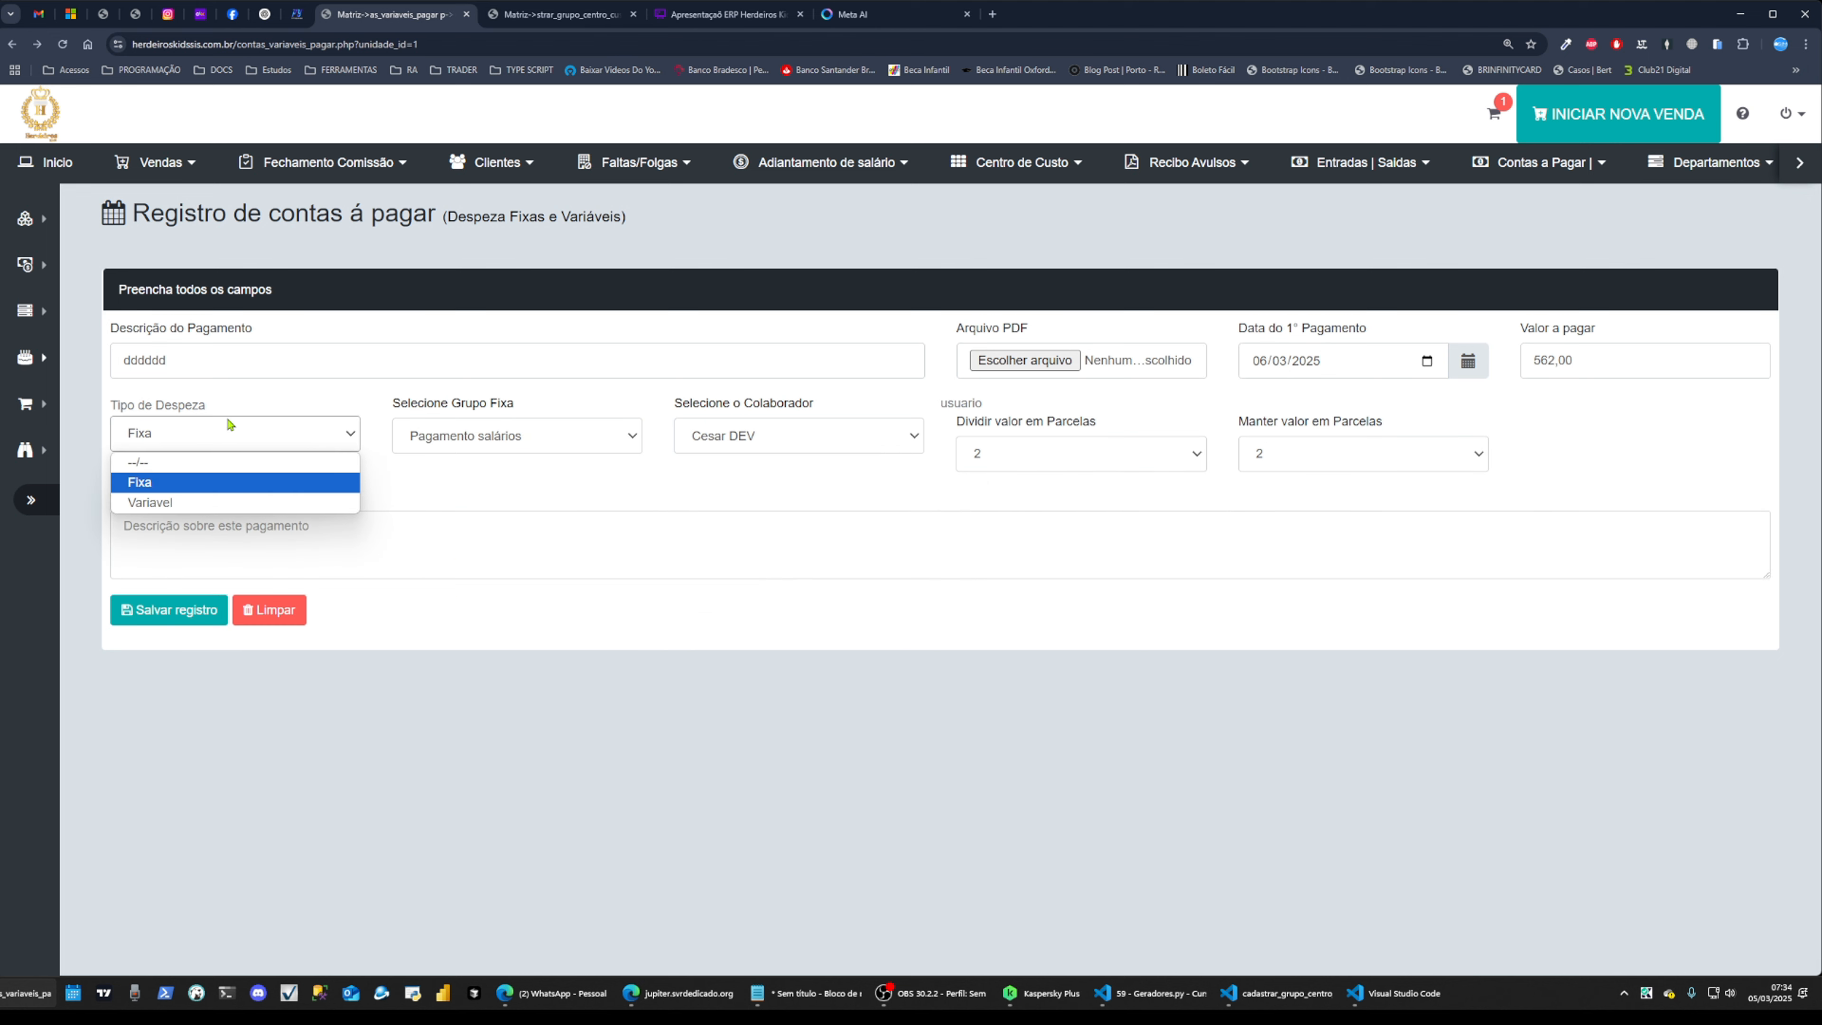
left_click(210, 479)
left_click(520, 438)
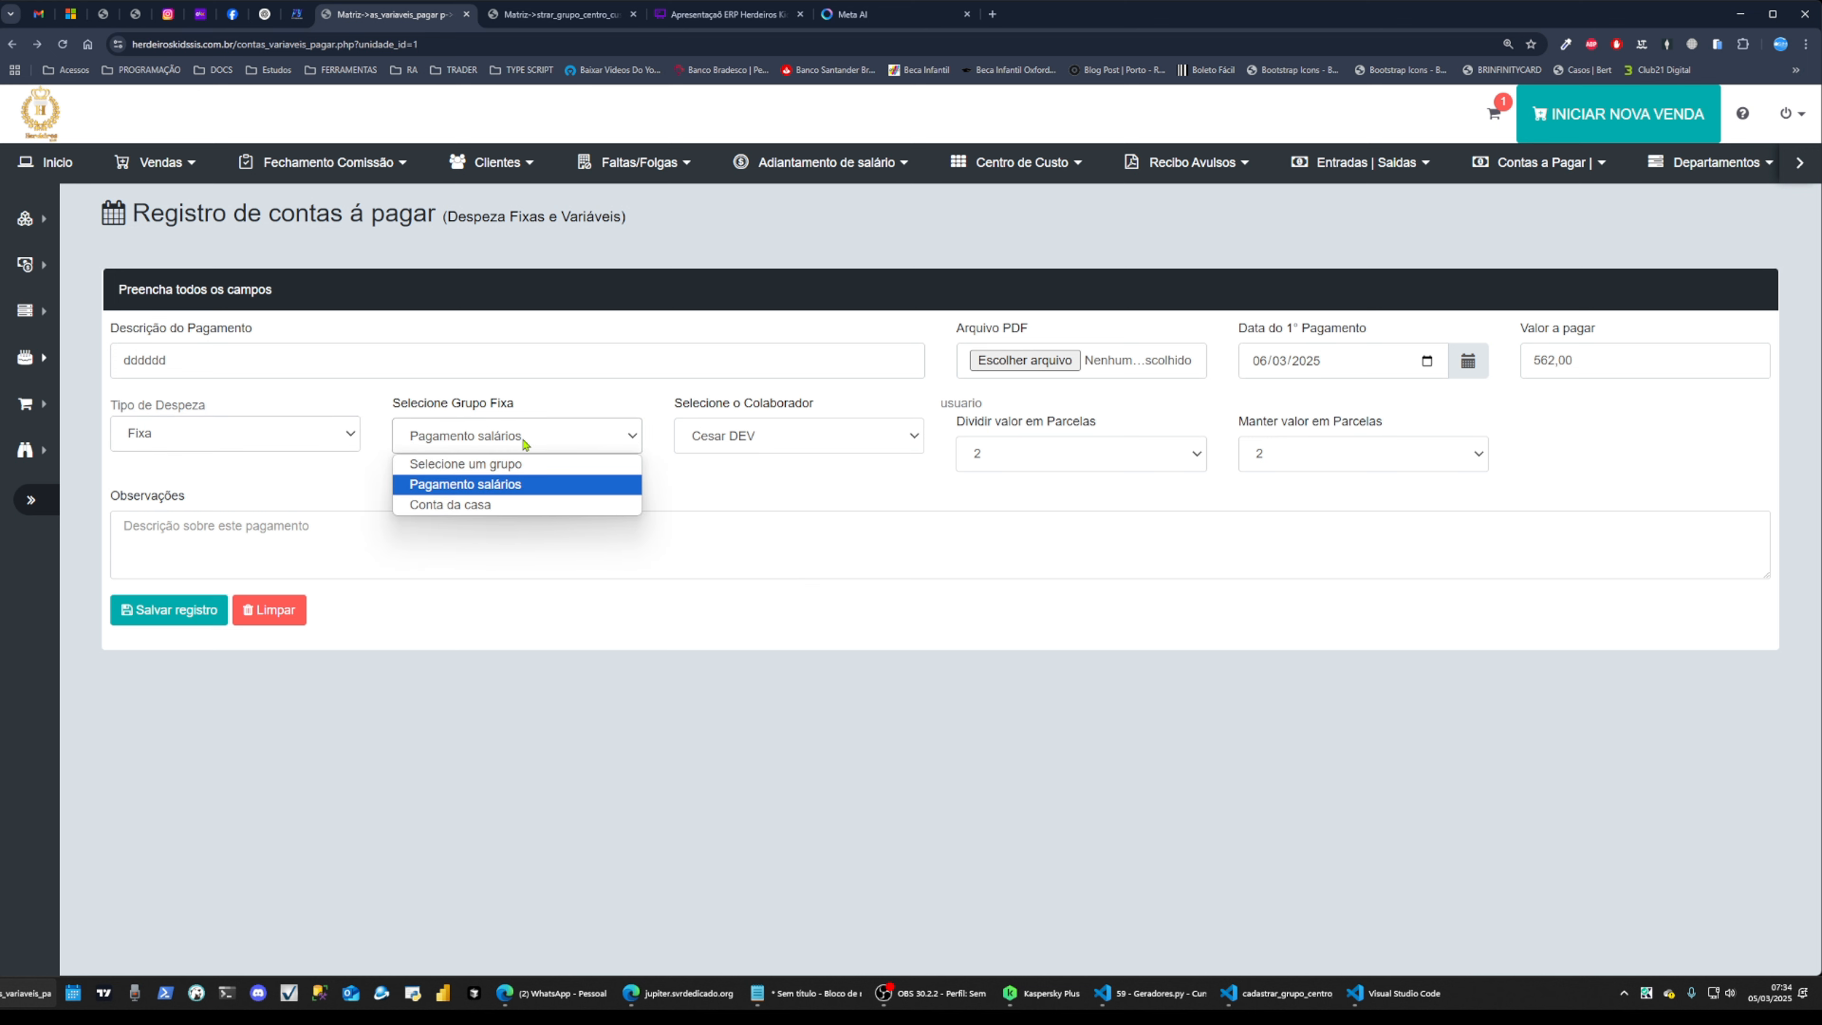
left_click(500, 463)
left_click(500, 437)
left_click(500, 483)
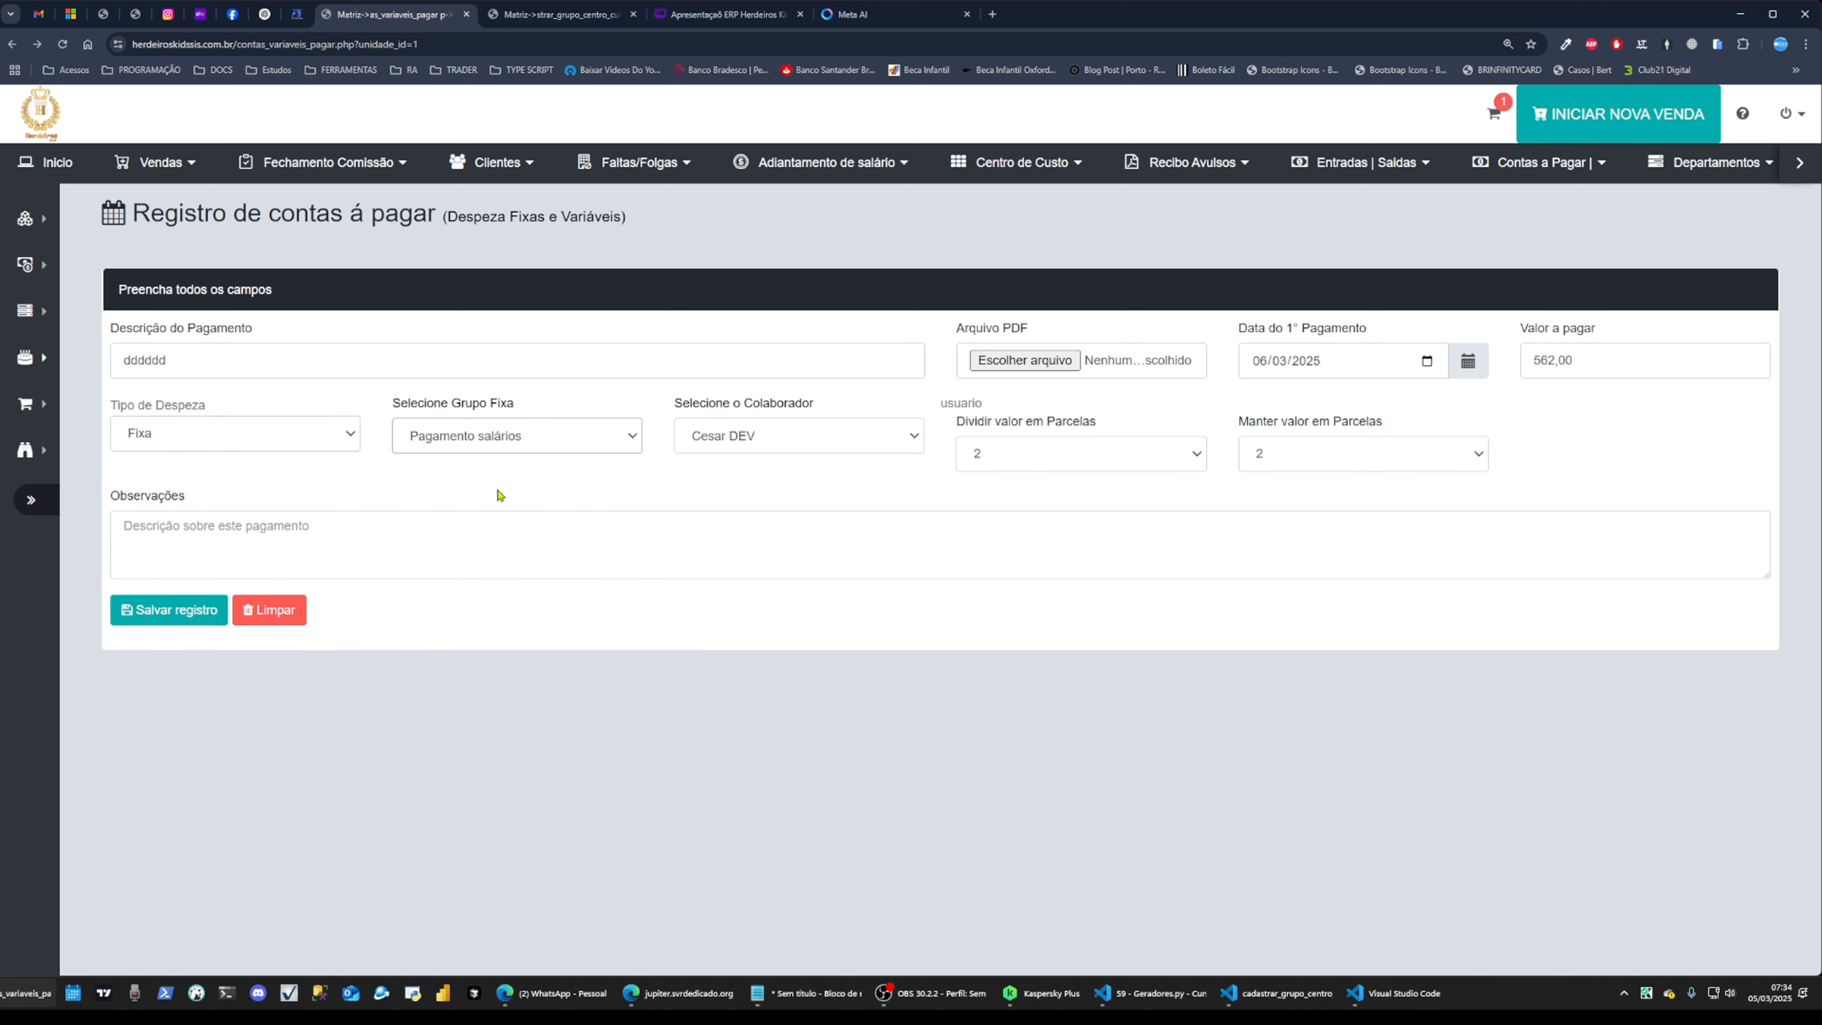
left_click(741, 440)
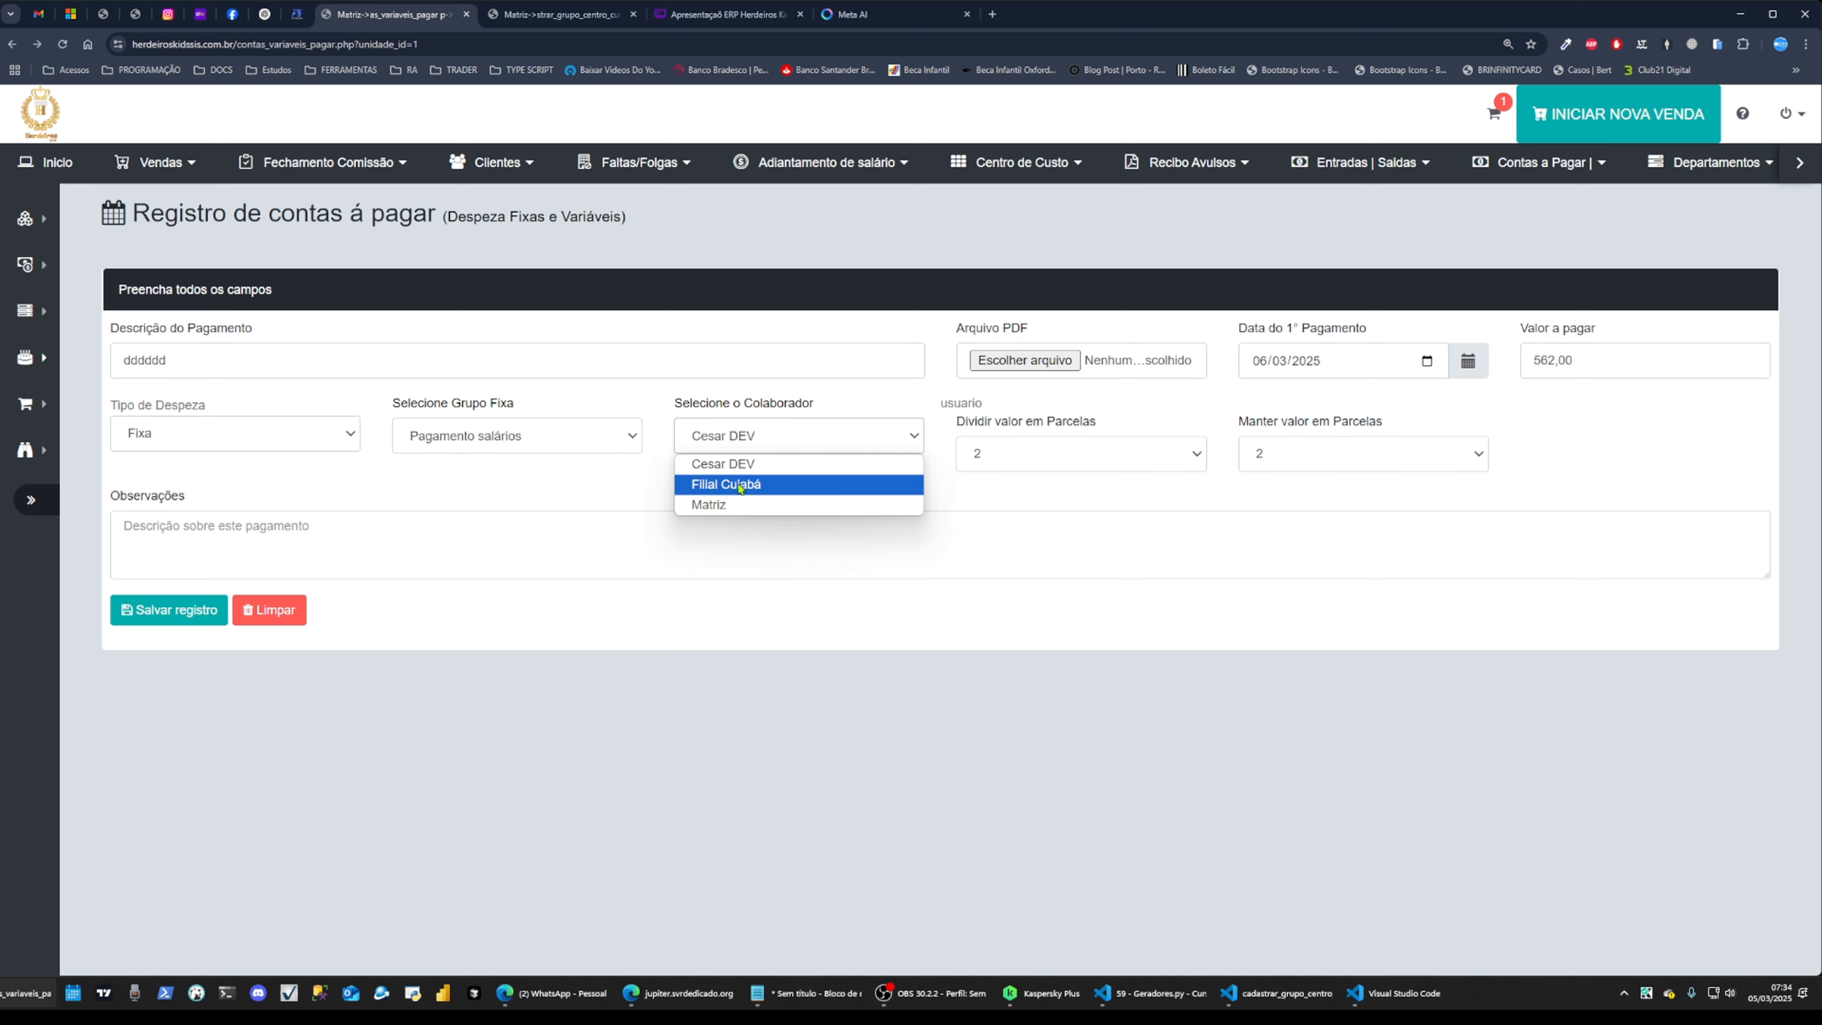
left_click(1211, 714)
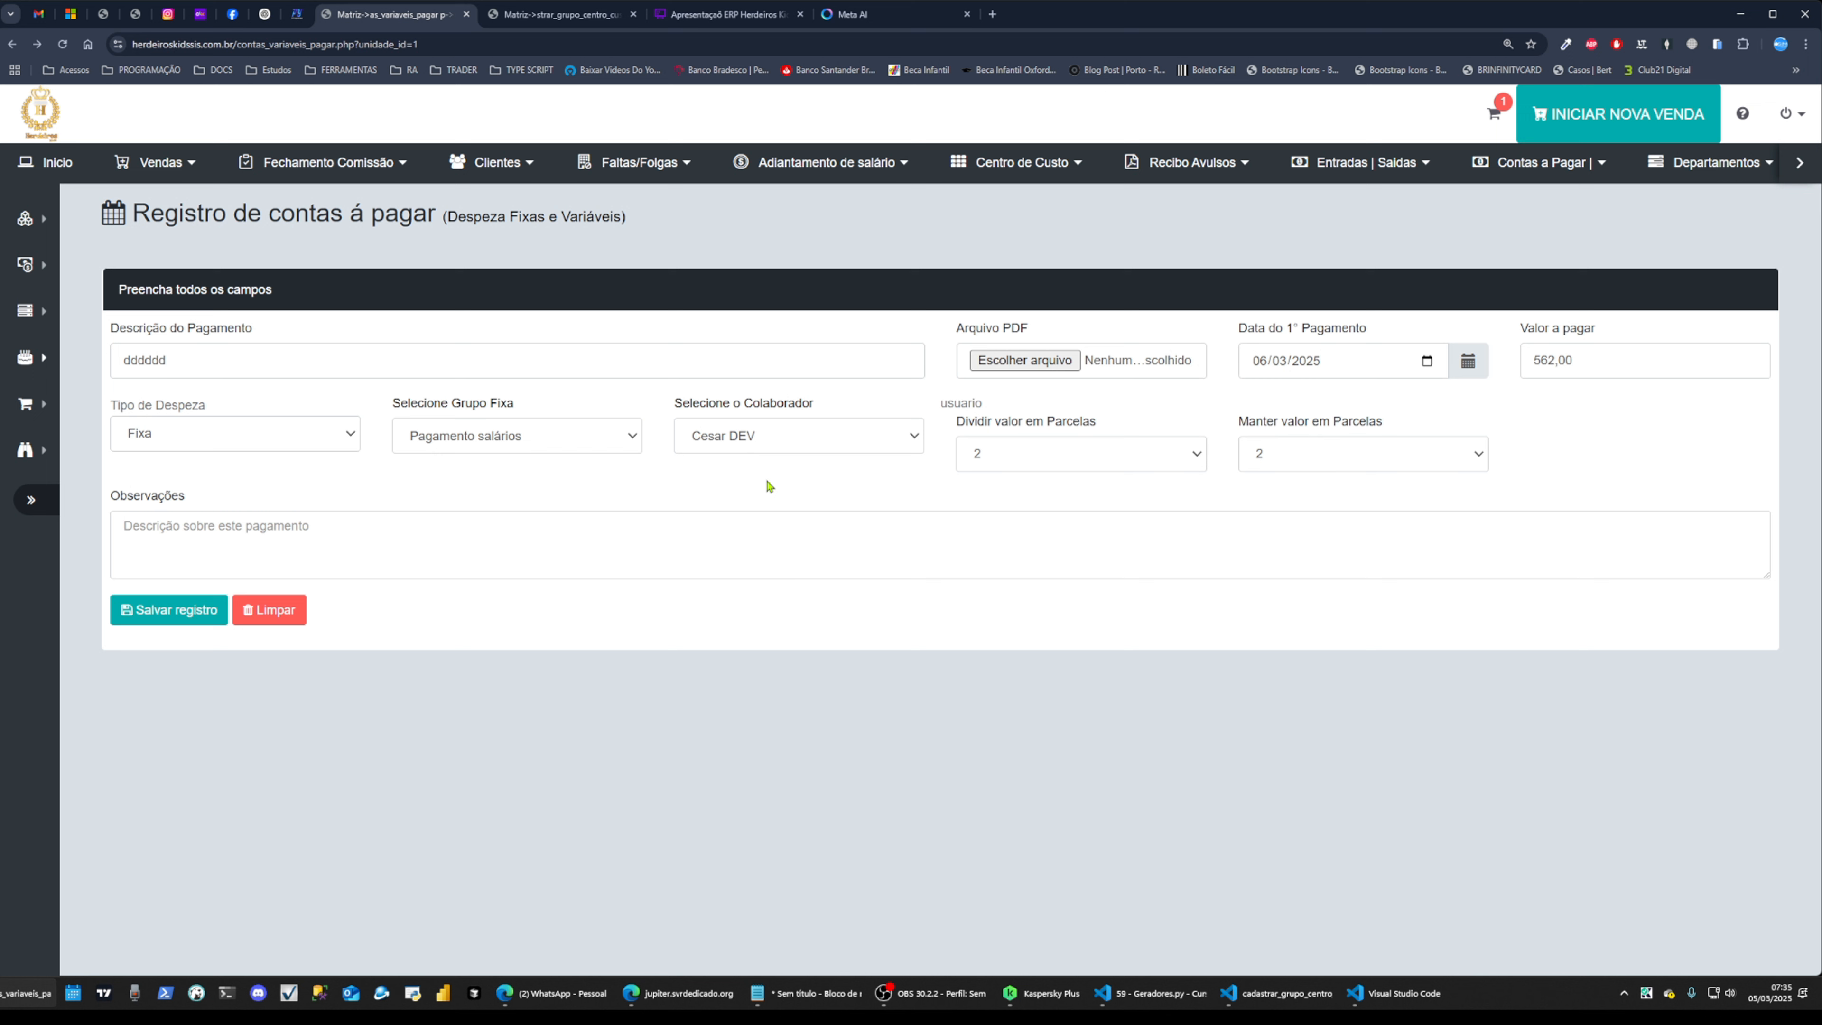
Recheck the Pagamento salários group and its linked collaborator options without changing the selection
left_click(450, 452)
left_click(462, 487)
left_click(723, 449)
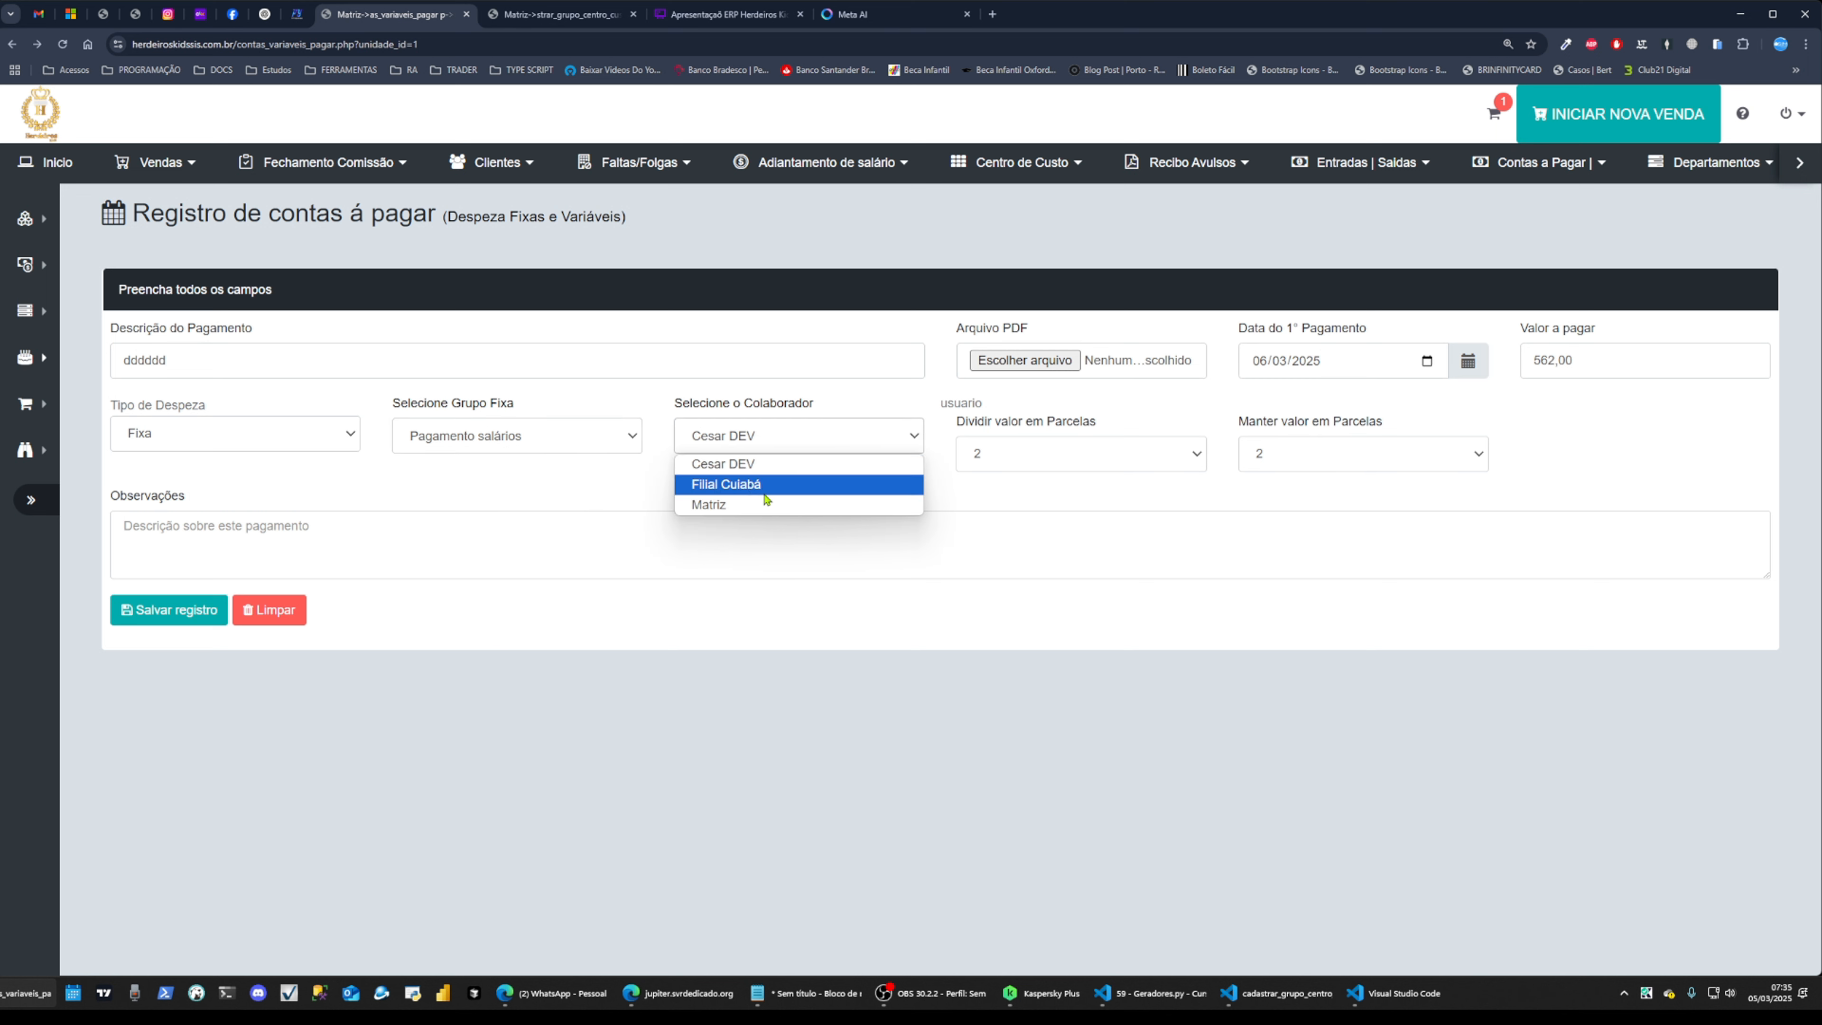
left_click(1041, 782)
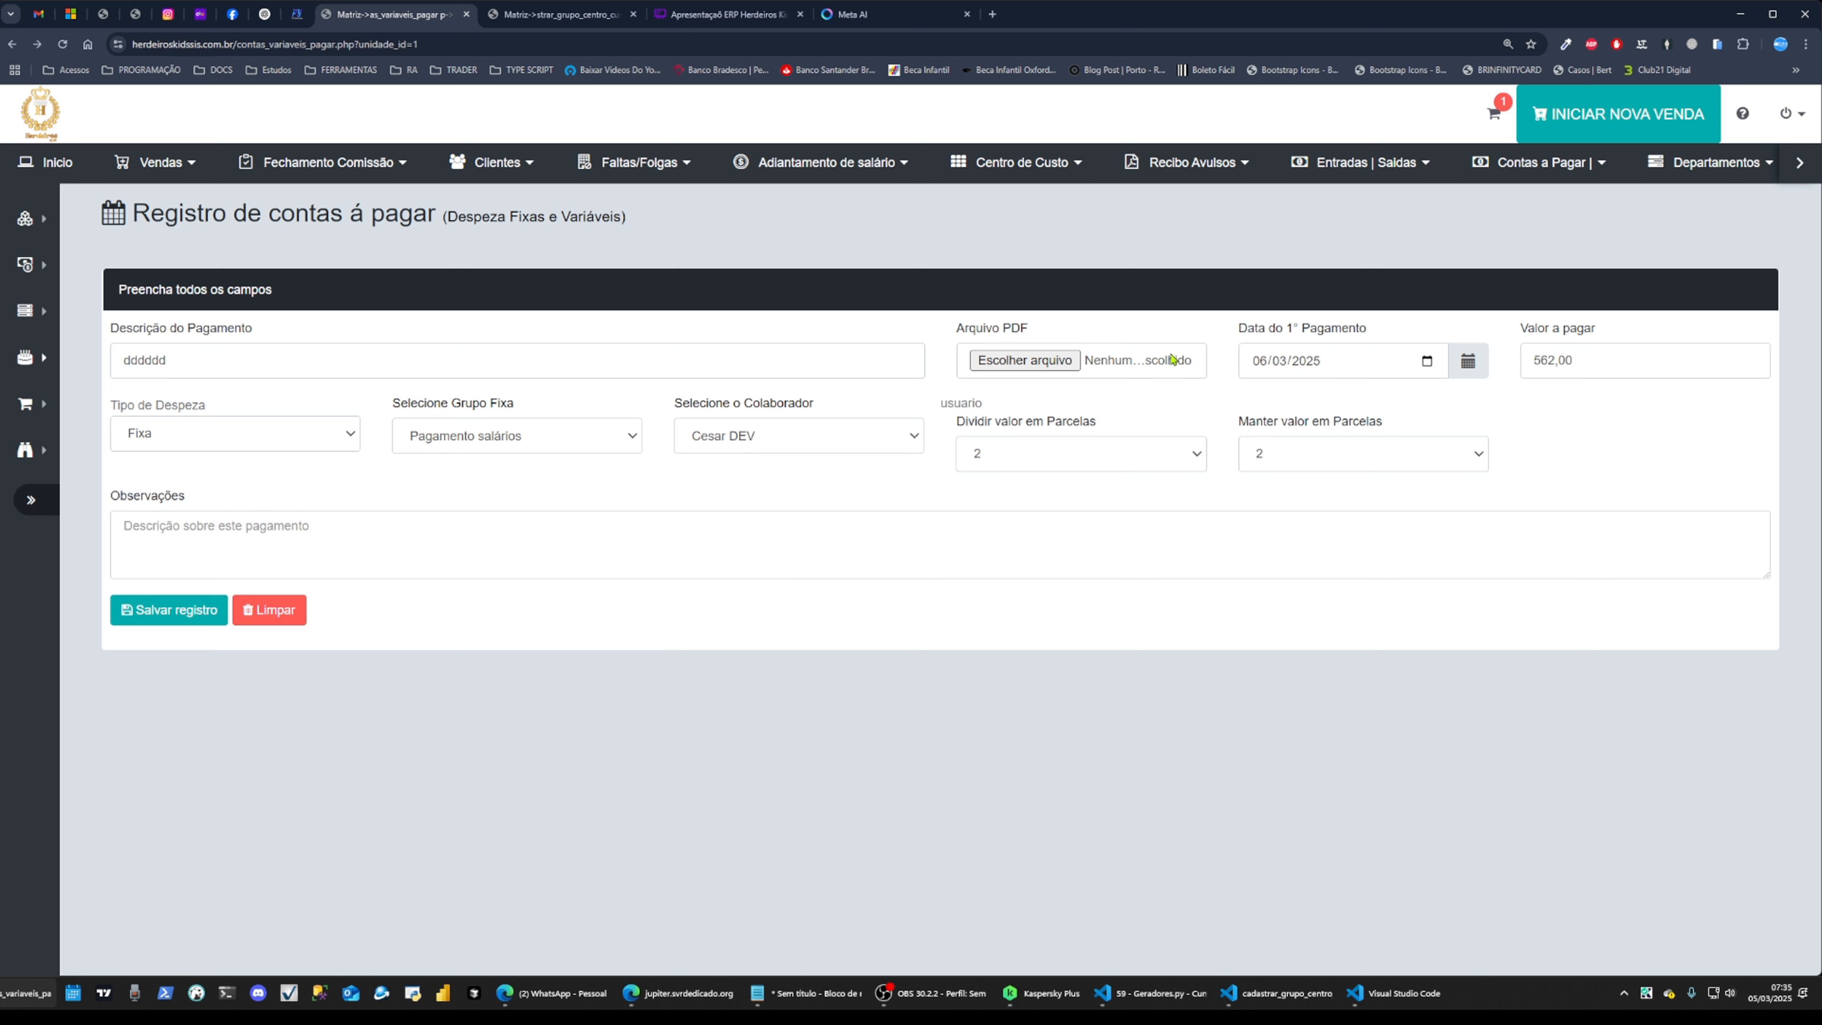
Switch to the Whimsical ERP mind map and make the "Contas fixas" and "Contas variáveis" topics bold
left_click(715, 16)
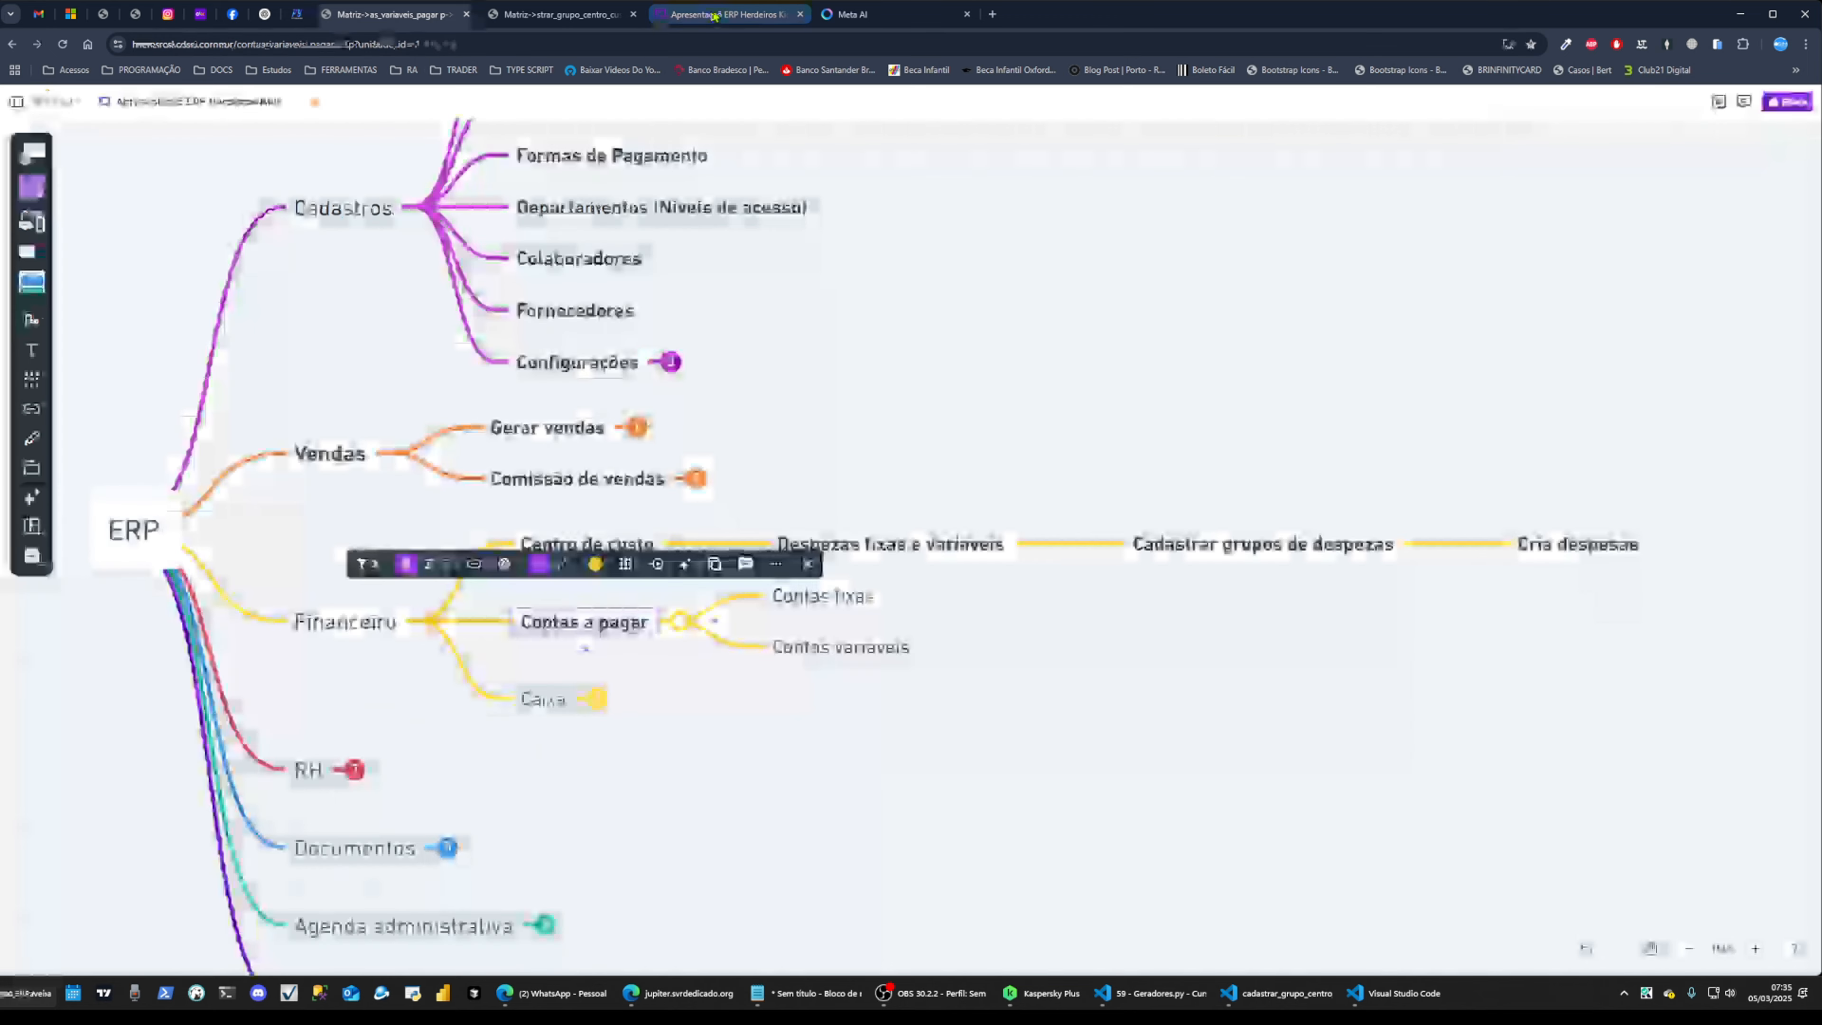
left_click(853, 605)
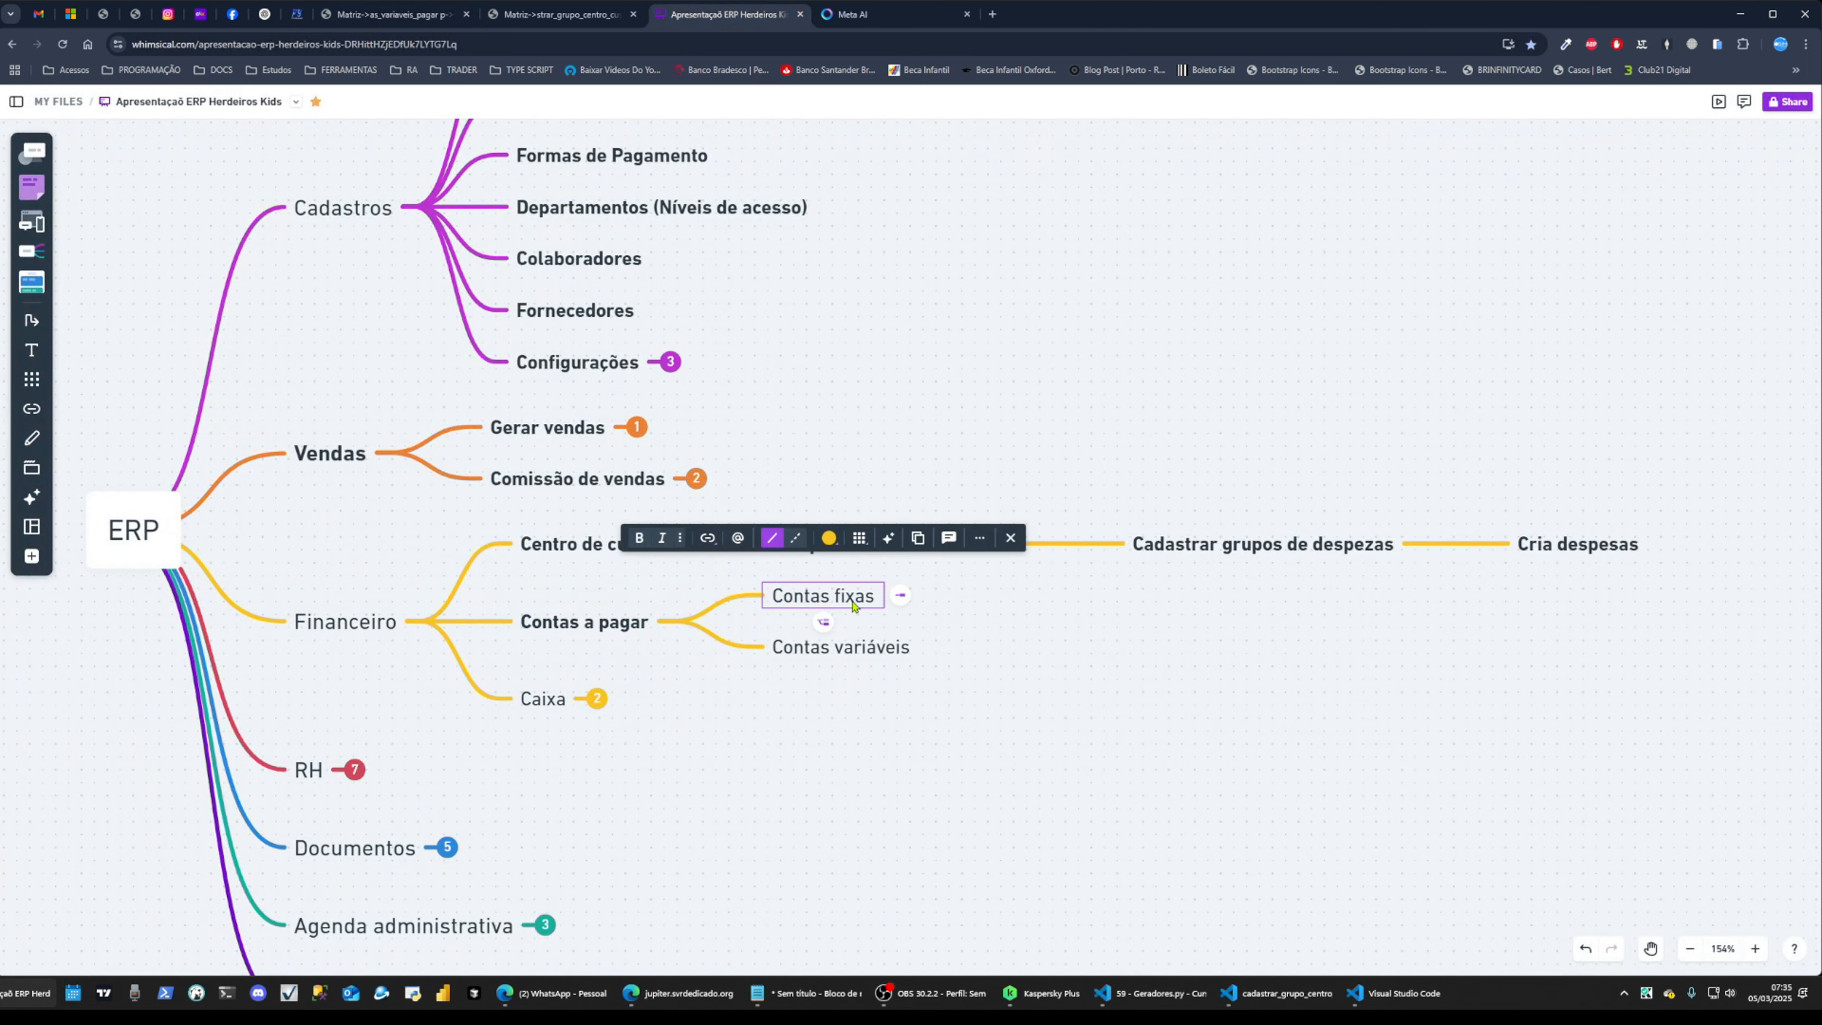
left_click(640, 539)
key("Down")
left_click(659, 591)
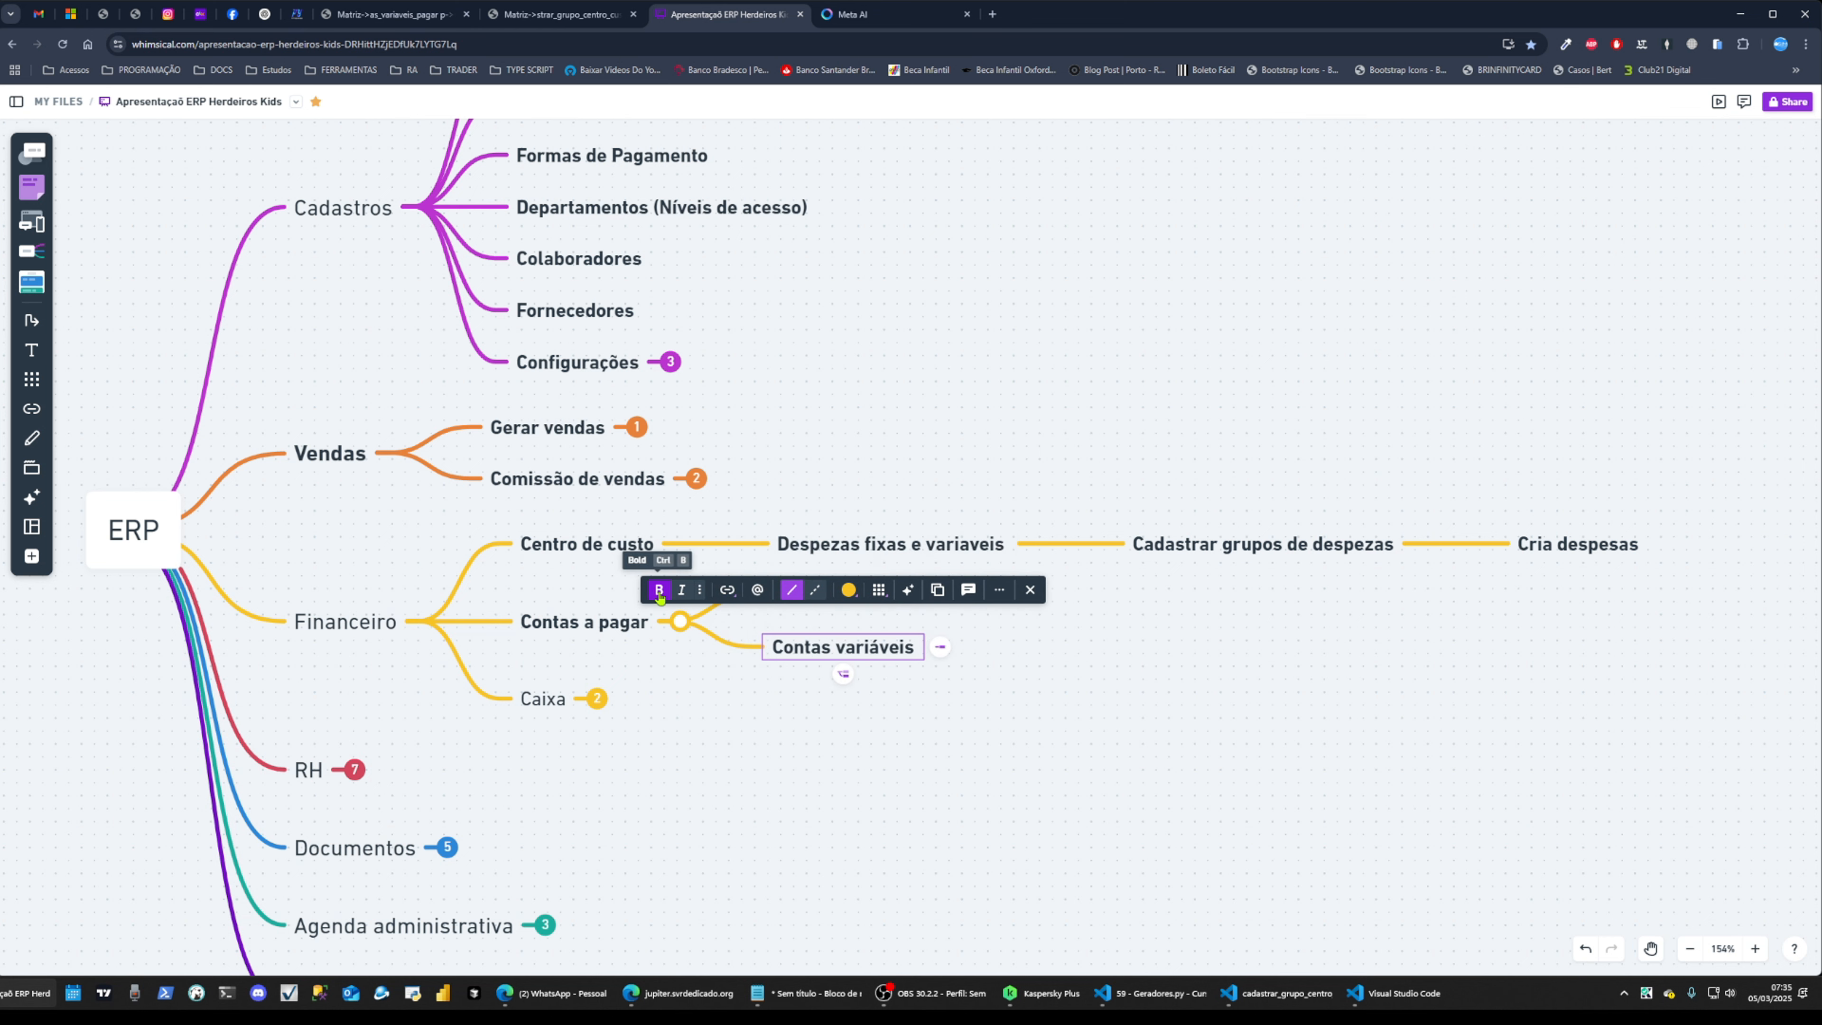
Switch back to the Herdeiros Kids ERP and open the Matriz pending fixed accounts
left_click(560, 15)
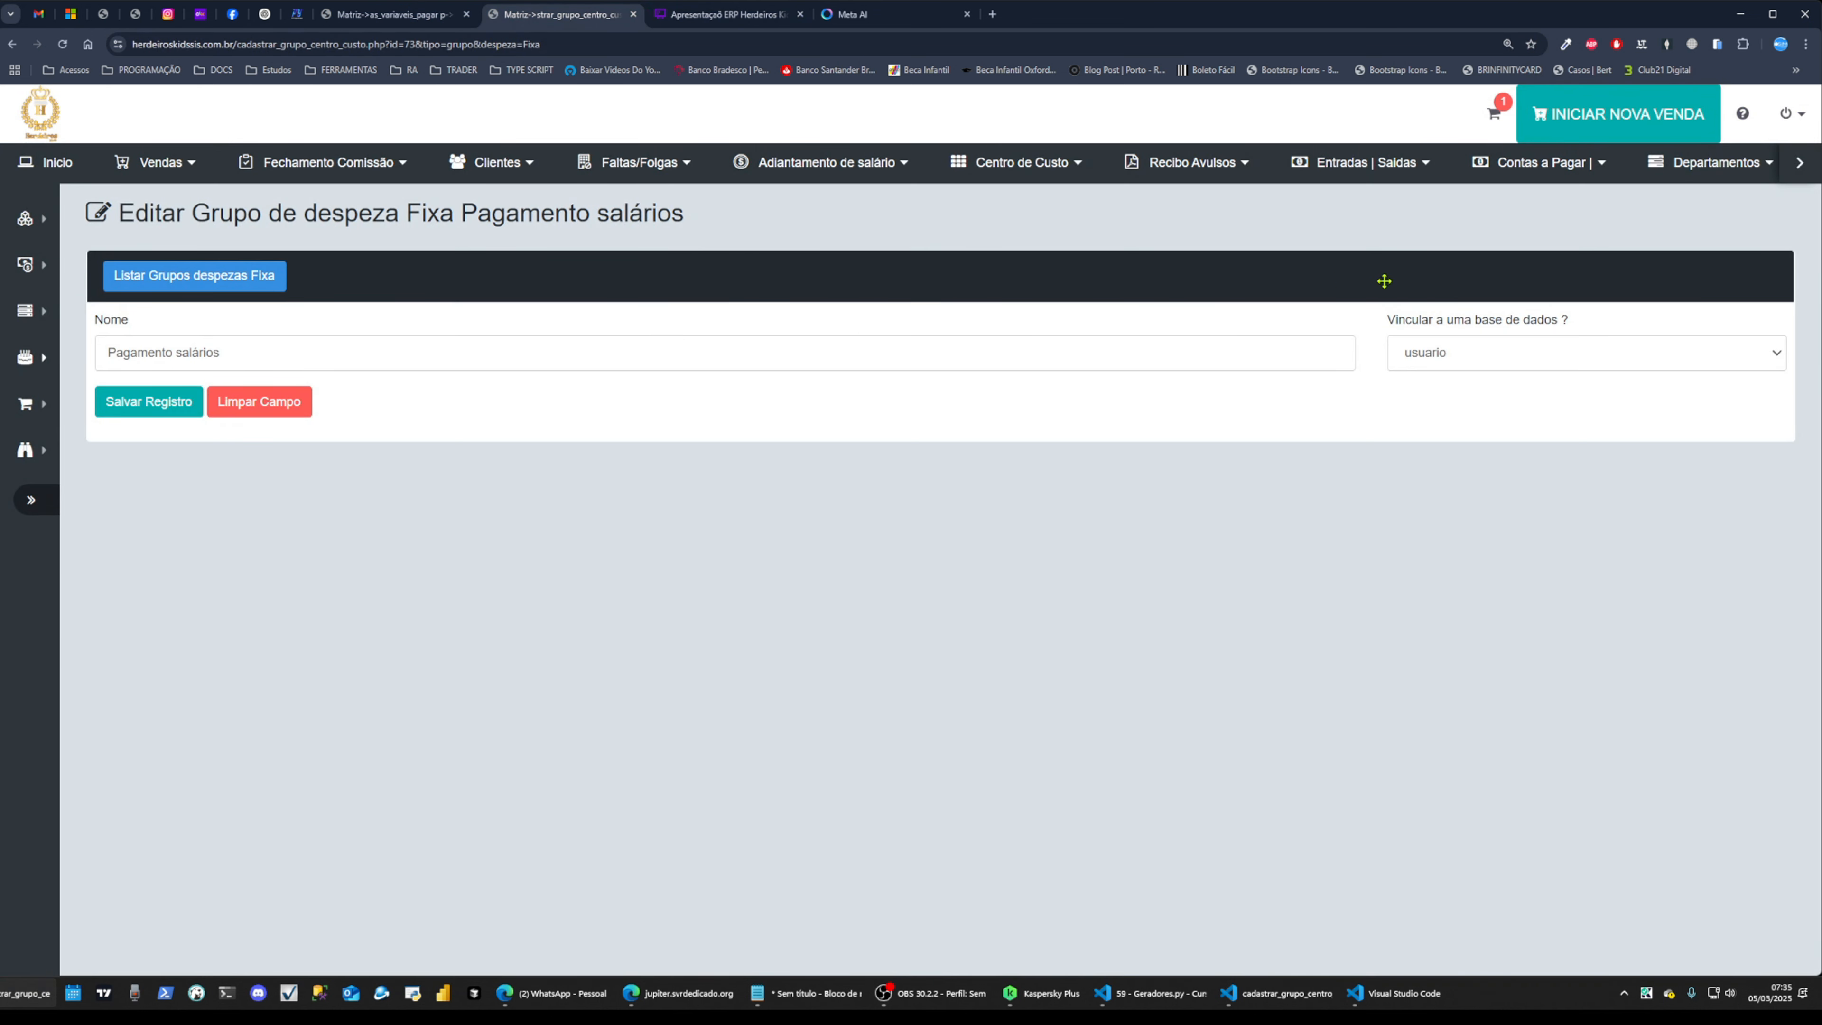
left_click(1522, 176)
left_click(1539, 237)
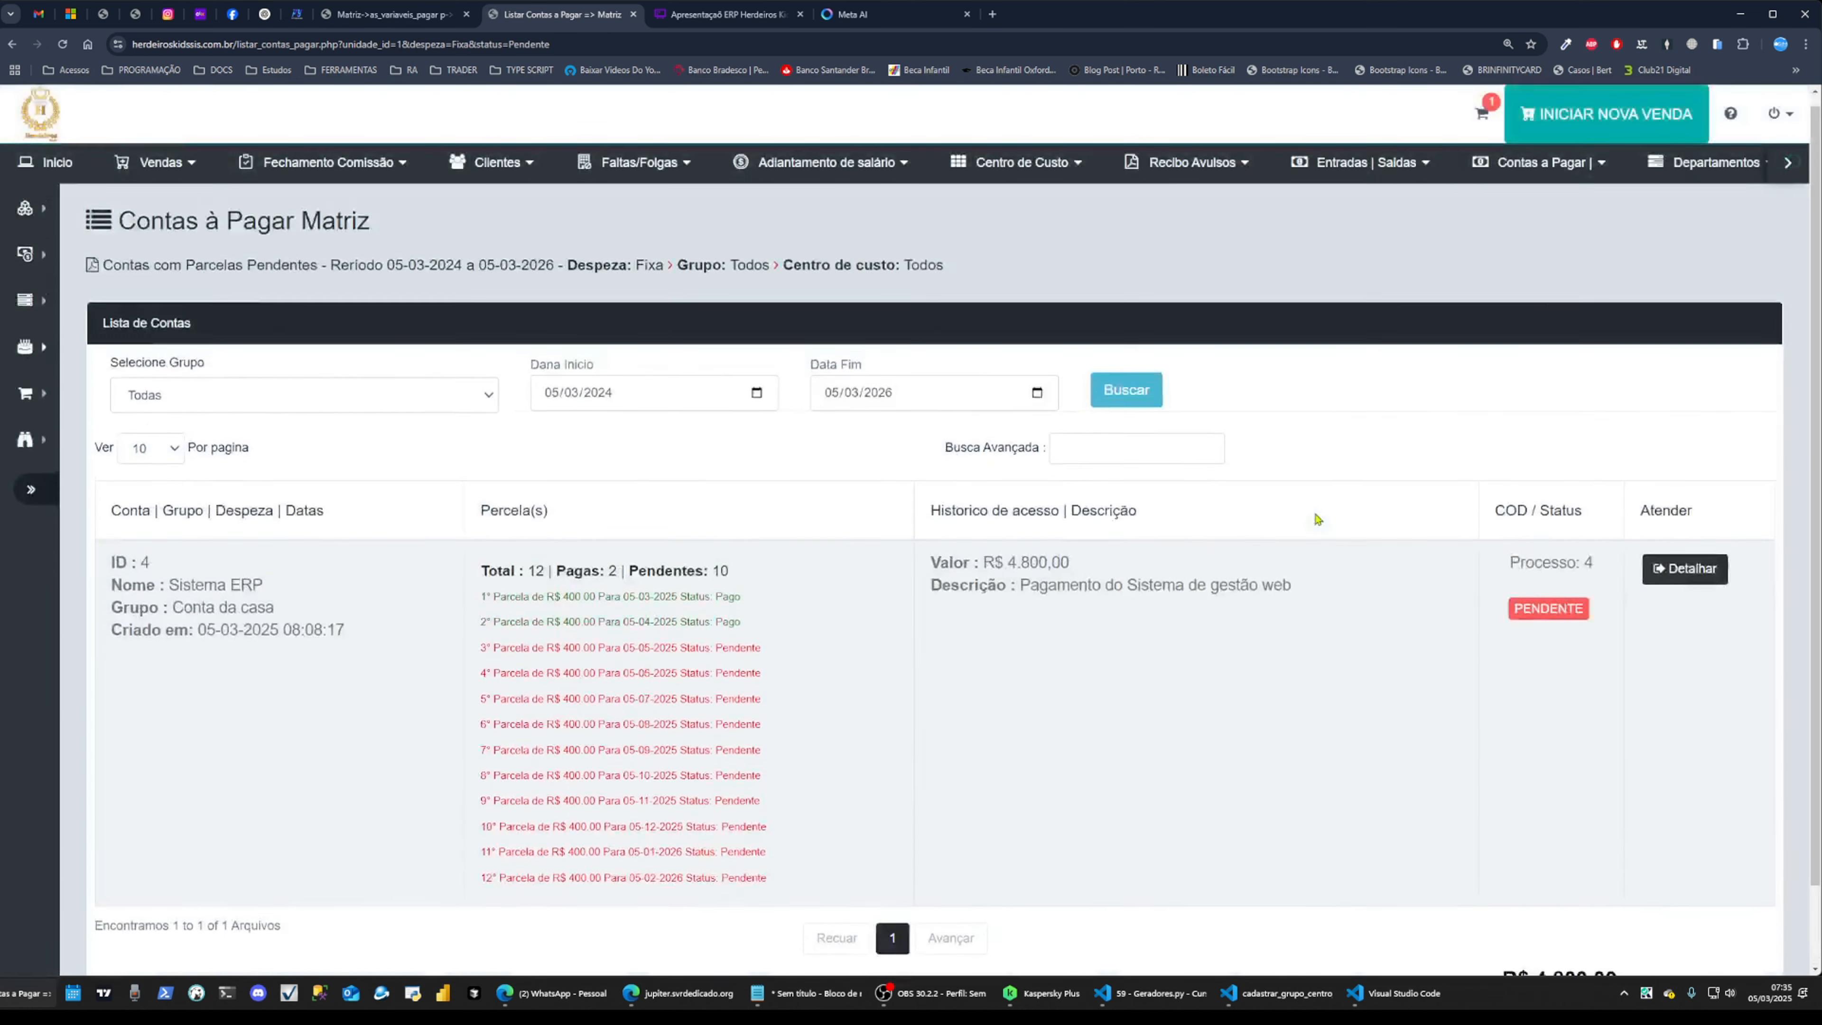
Open the simplified Matriz accounts payable report and review its pending installments and available filters
left_click(1557, 167)
left_click(1540, 380)
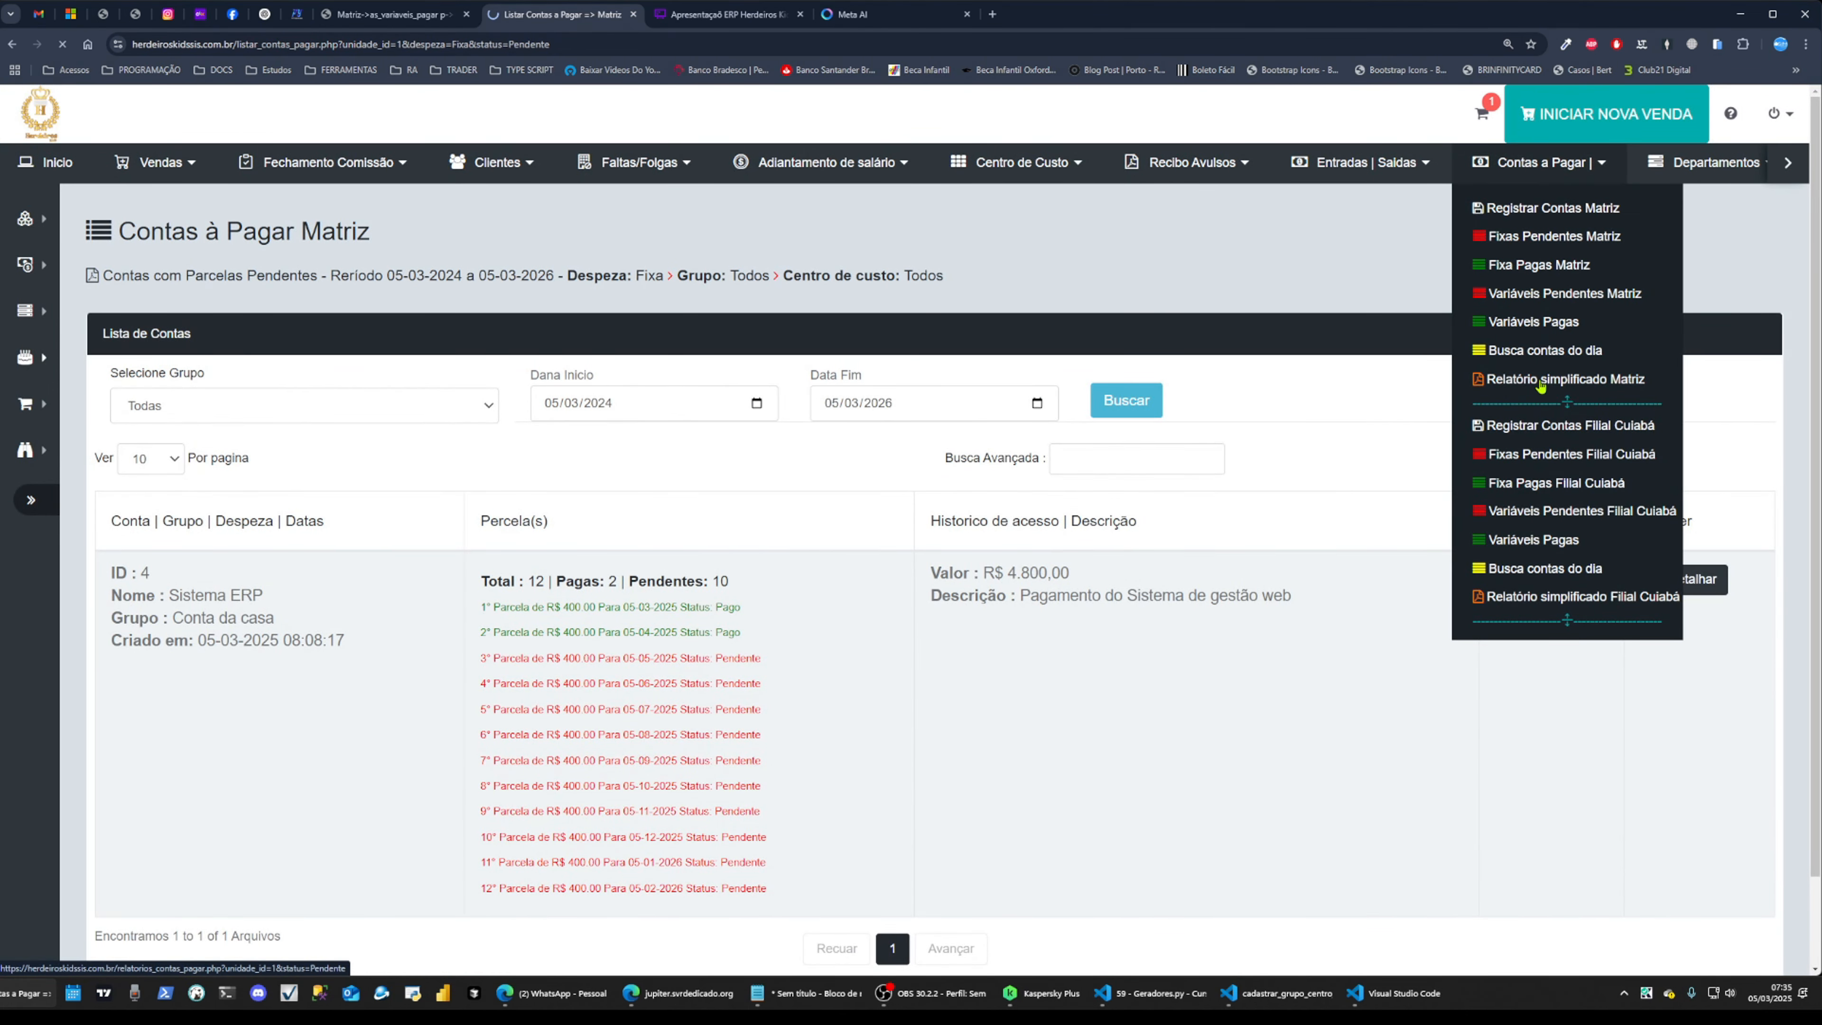
scroll(909, 470, "down", 2)
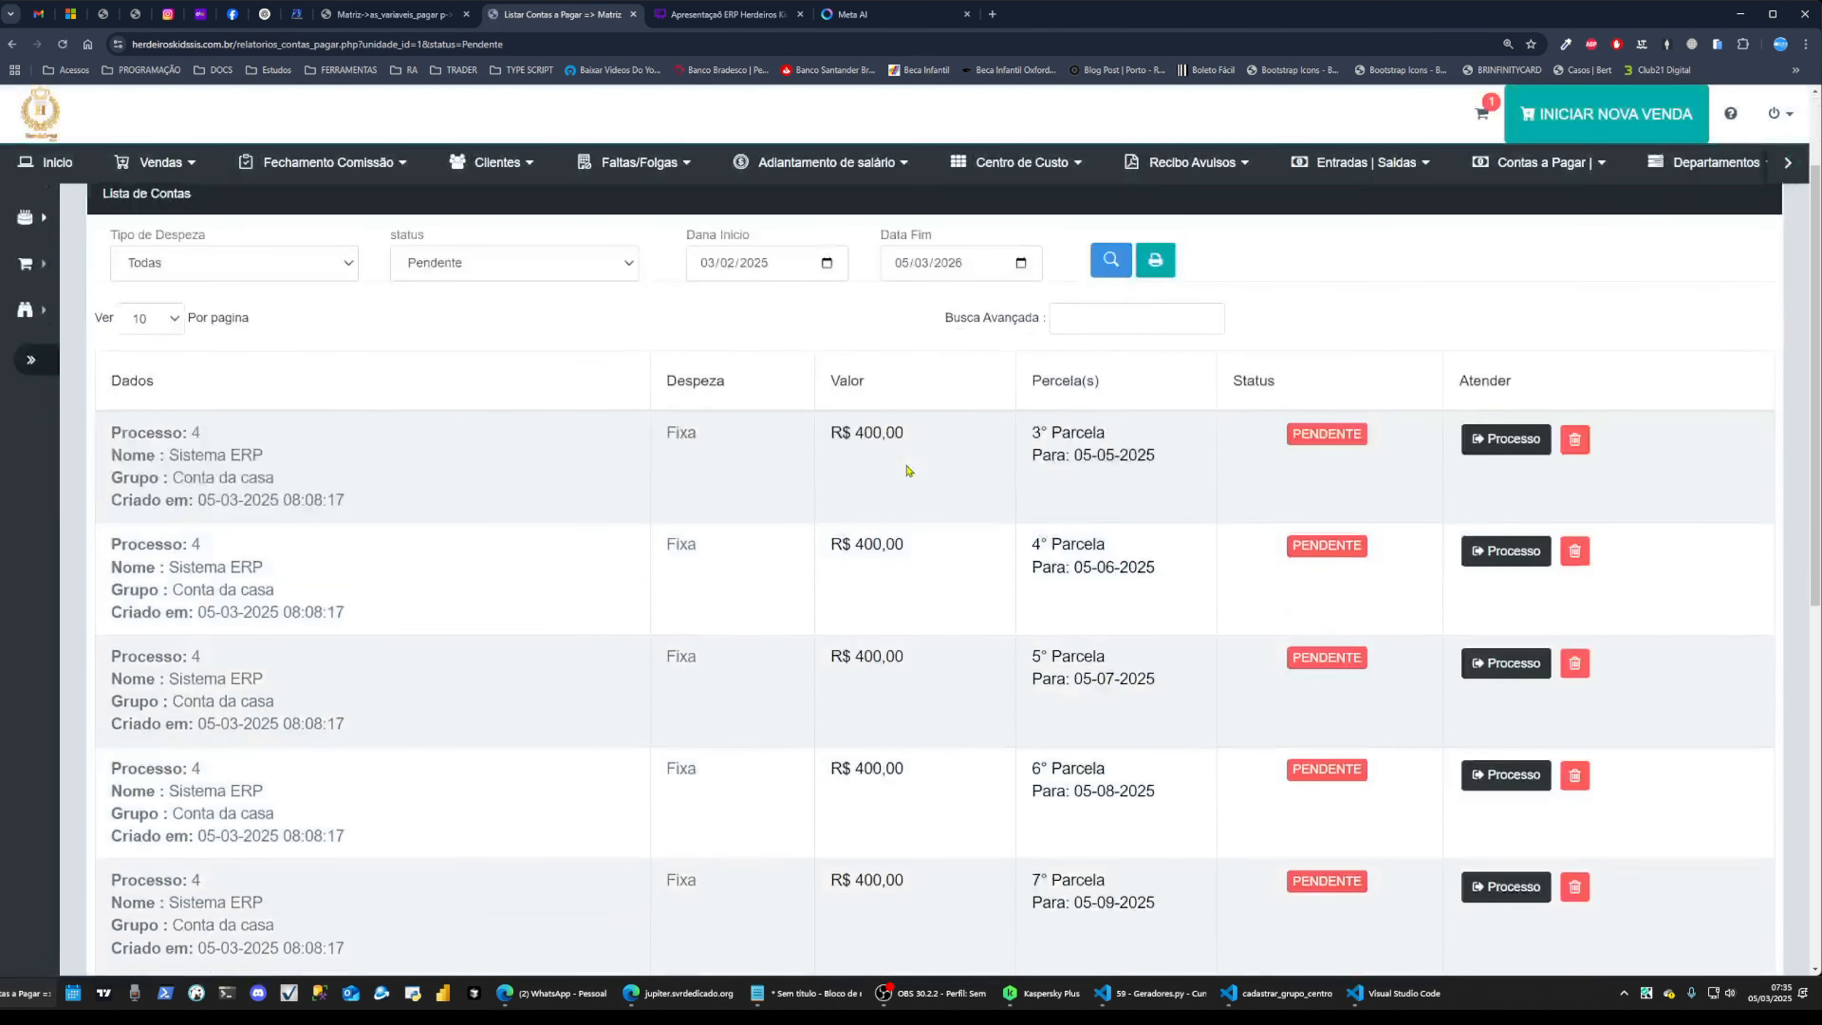
scroll(908, 470, "up", 2)
left_click(1537, 166)
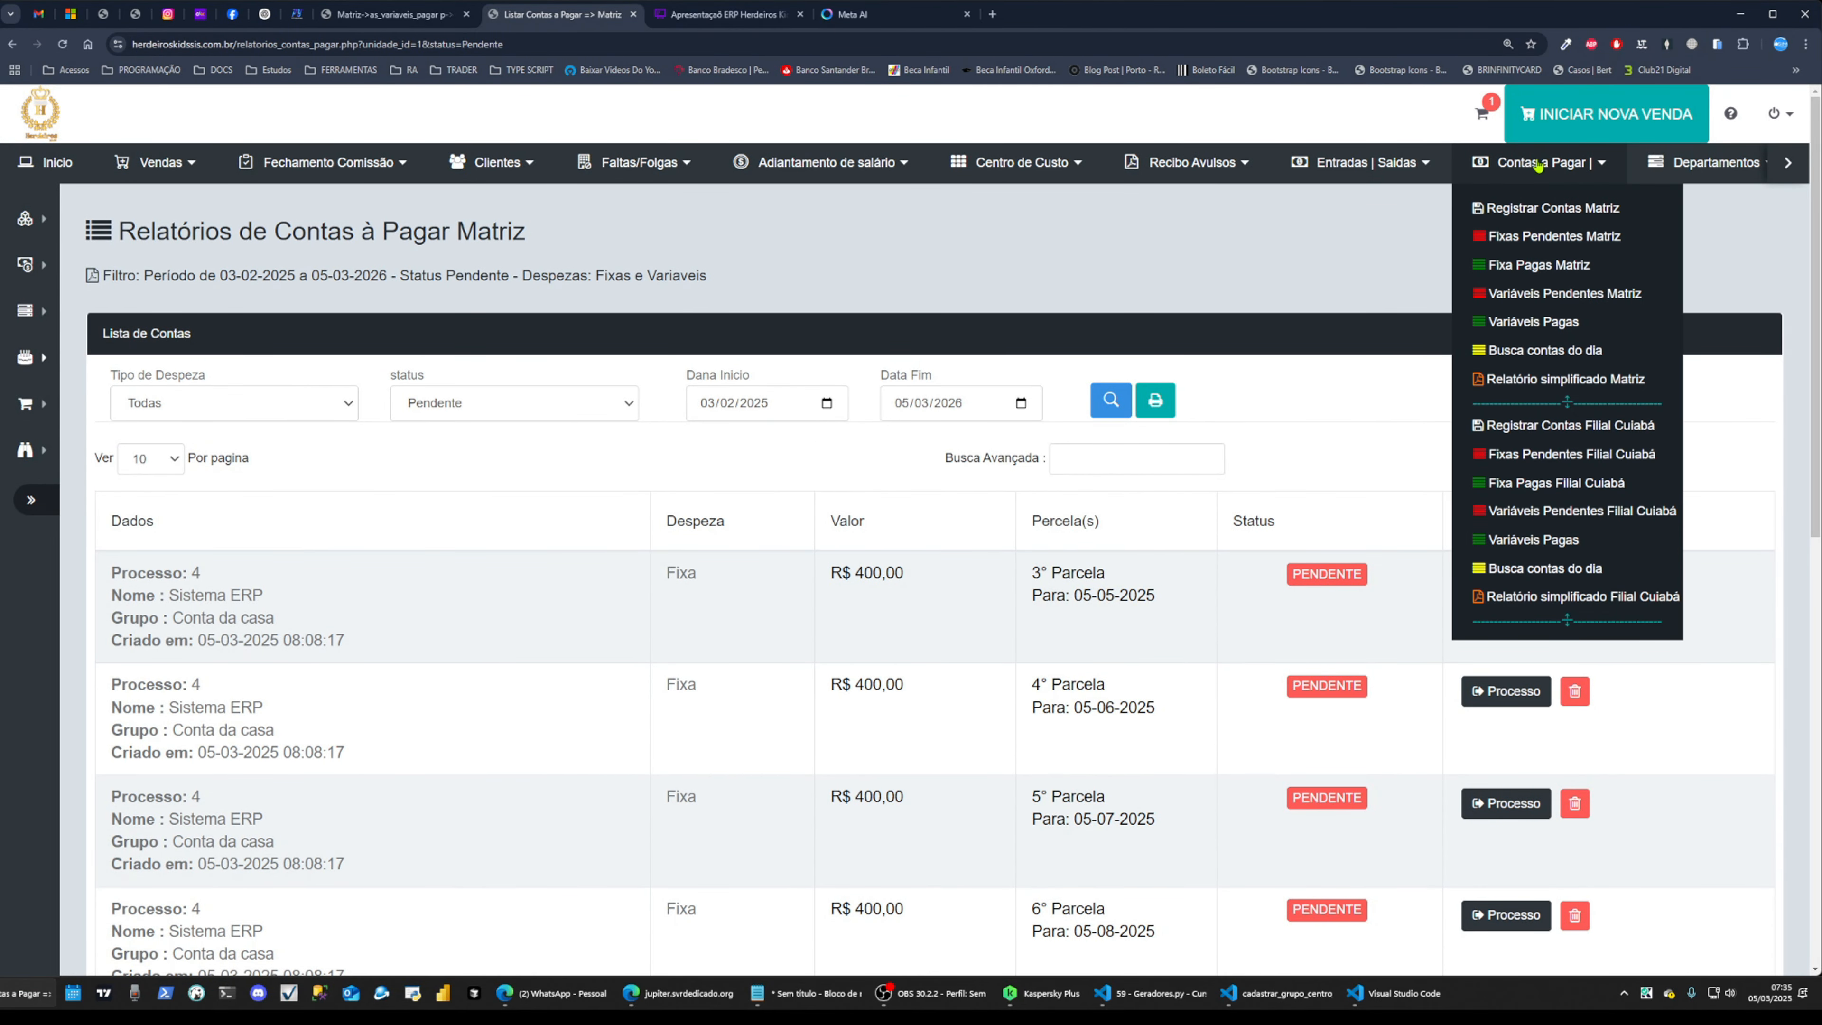
scroll(913, 668, "down", 5)
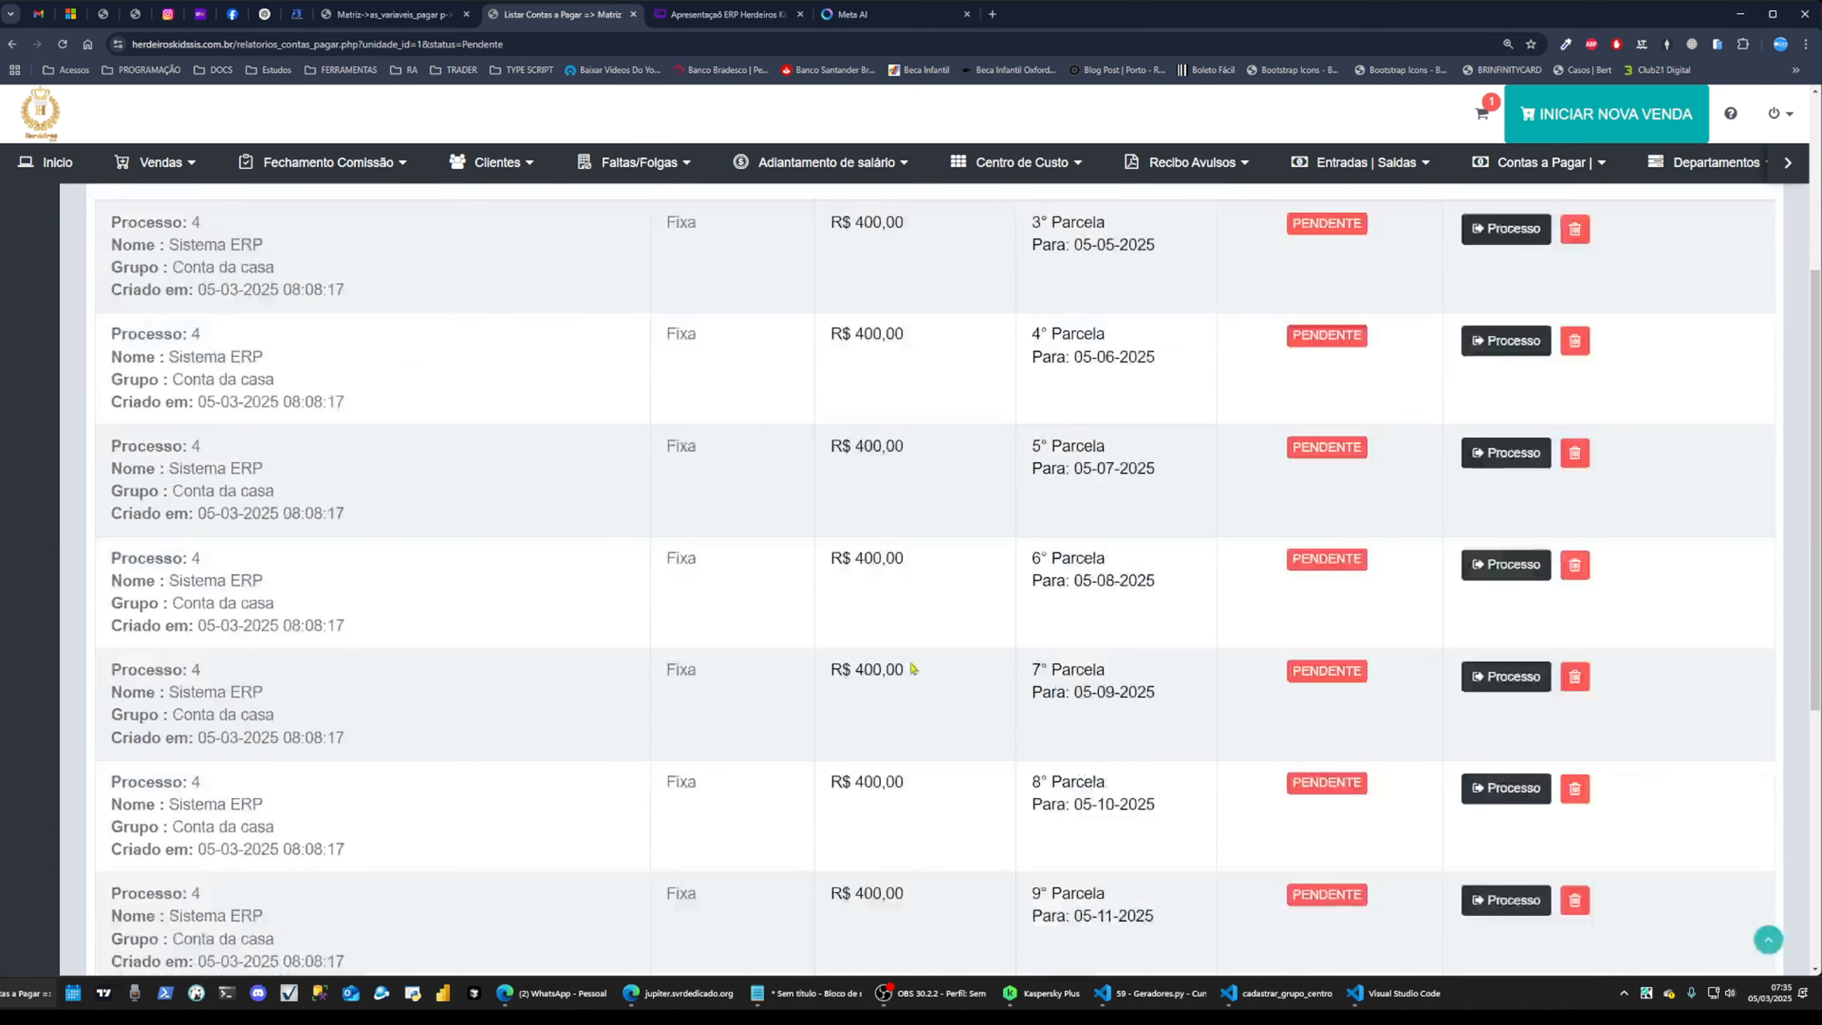
scroll(913, 668, "up", 5)
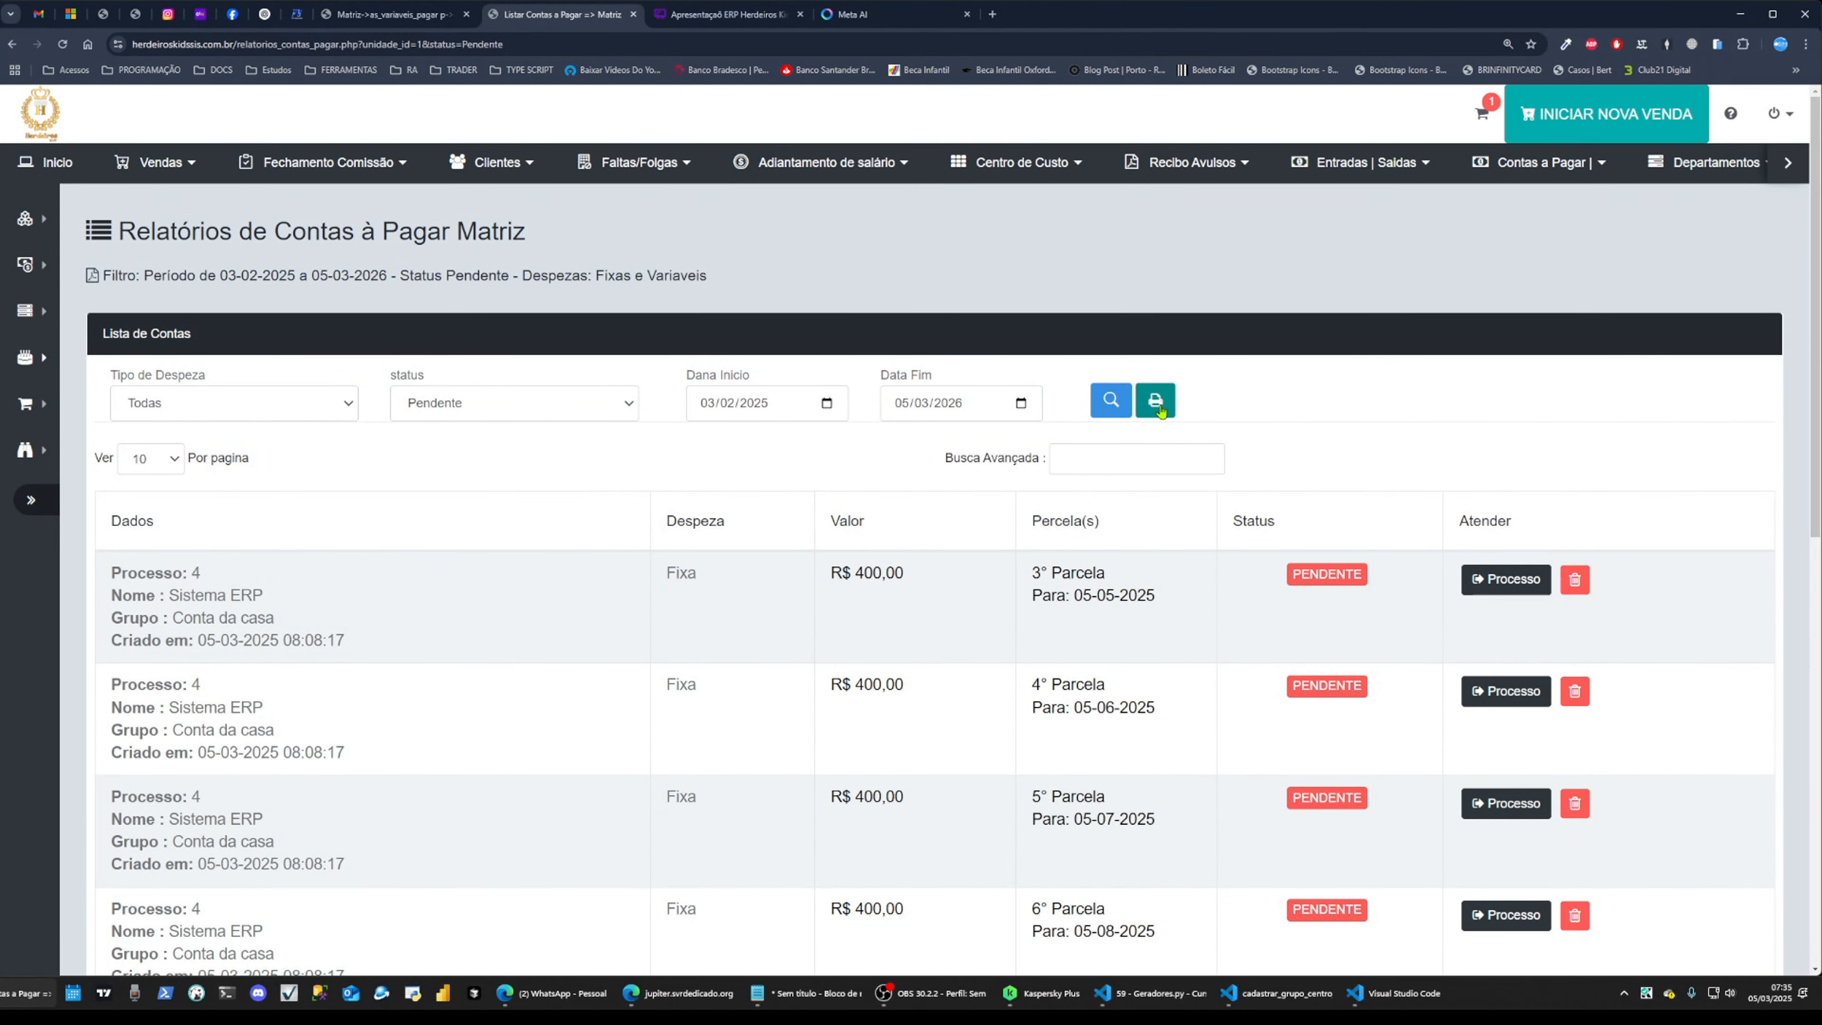
Preview the printable Matriz pending accounts report through to its total, then cancel printing and close it
left_click(1156, 402)
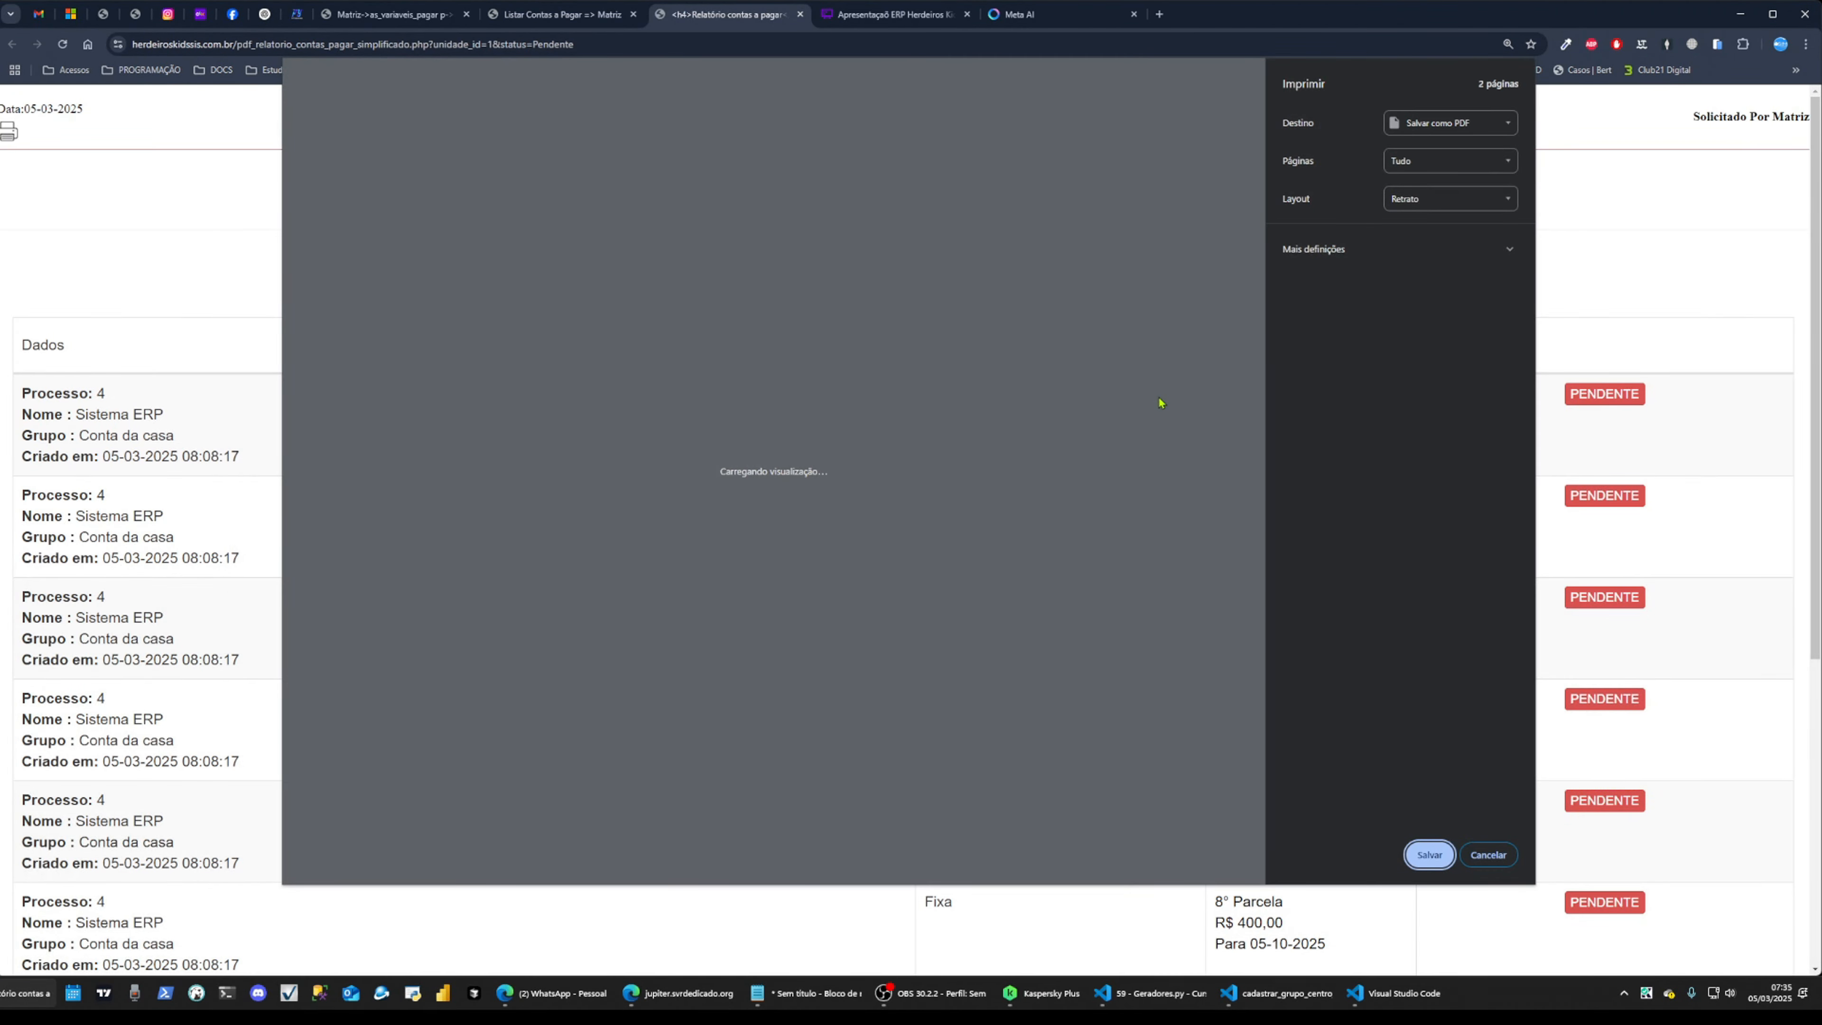
scroll(957, 411, "down", 10)
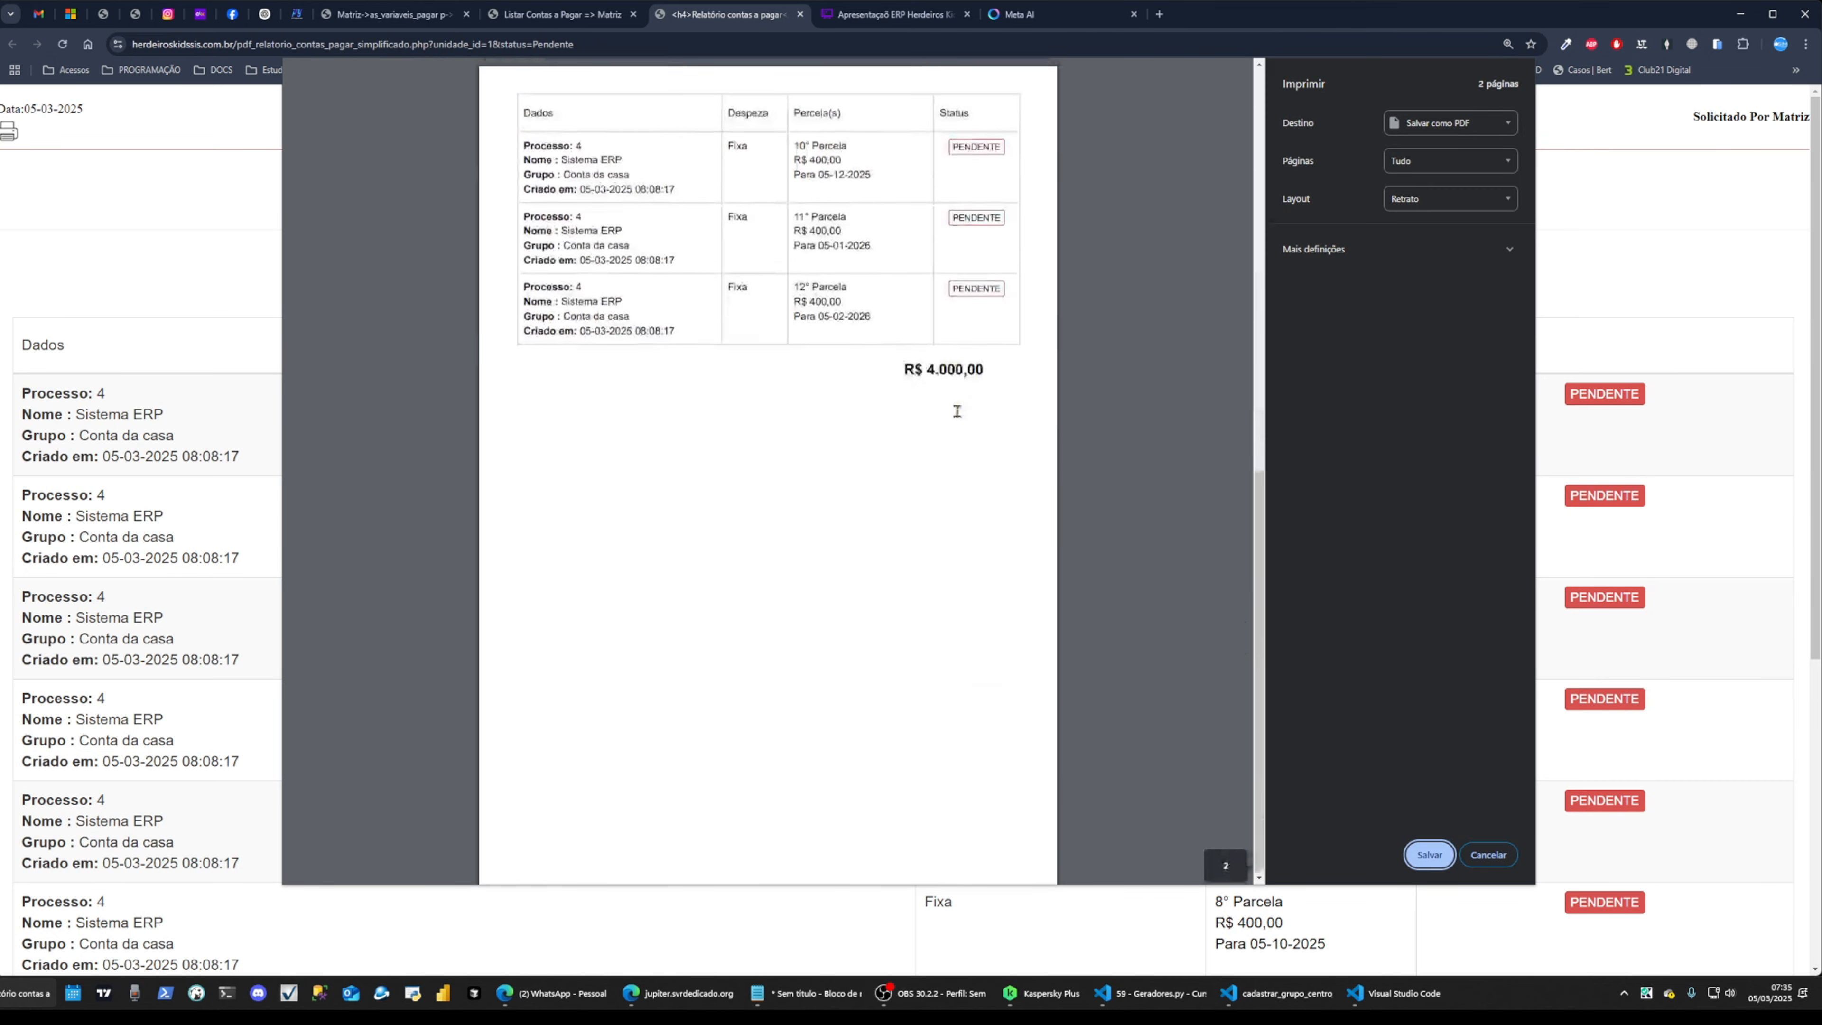
scroll(957, 411, "up", 5)
left_click(1489, 854)
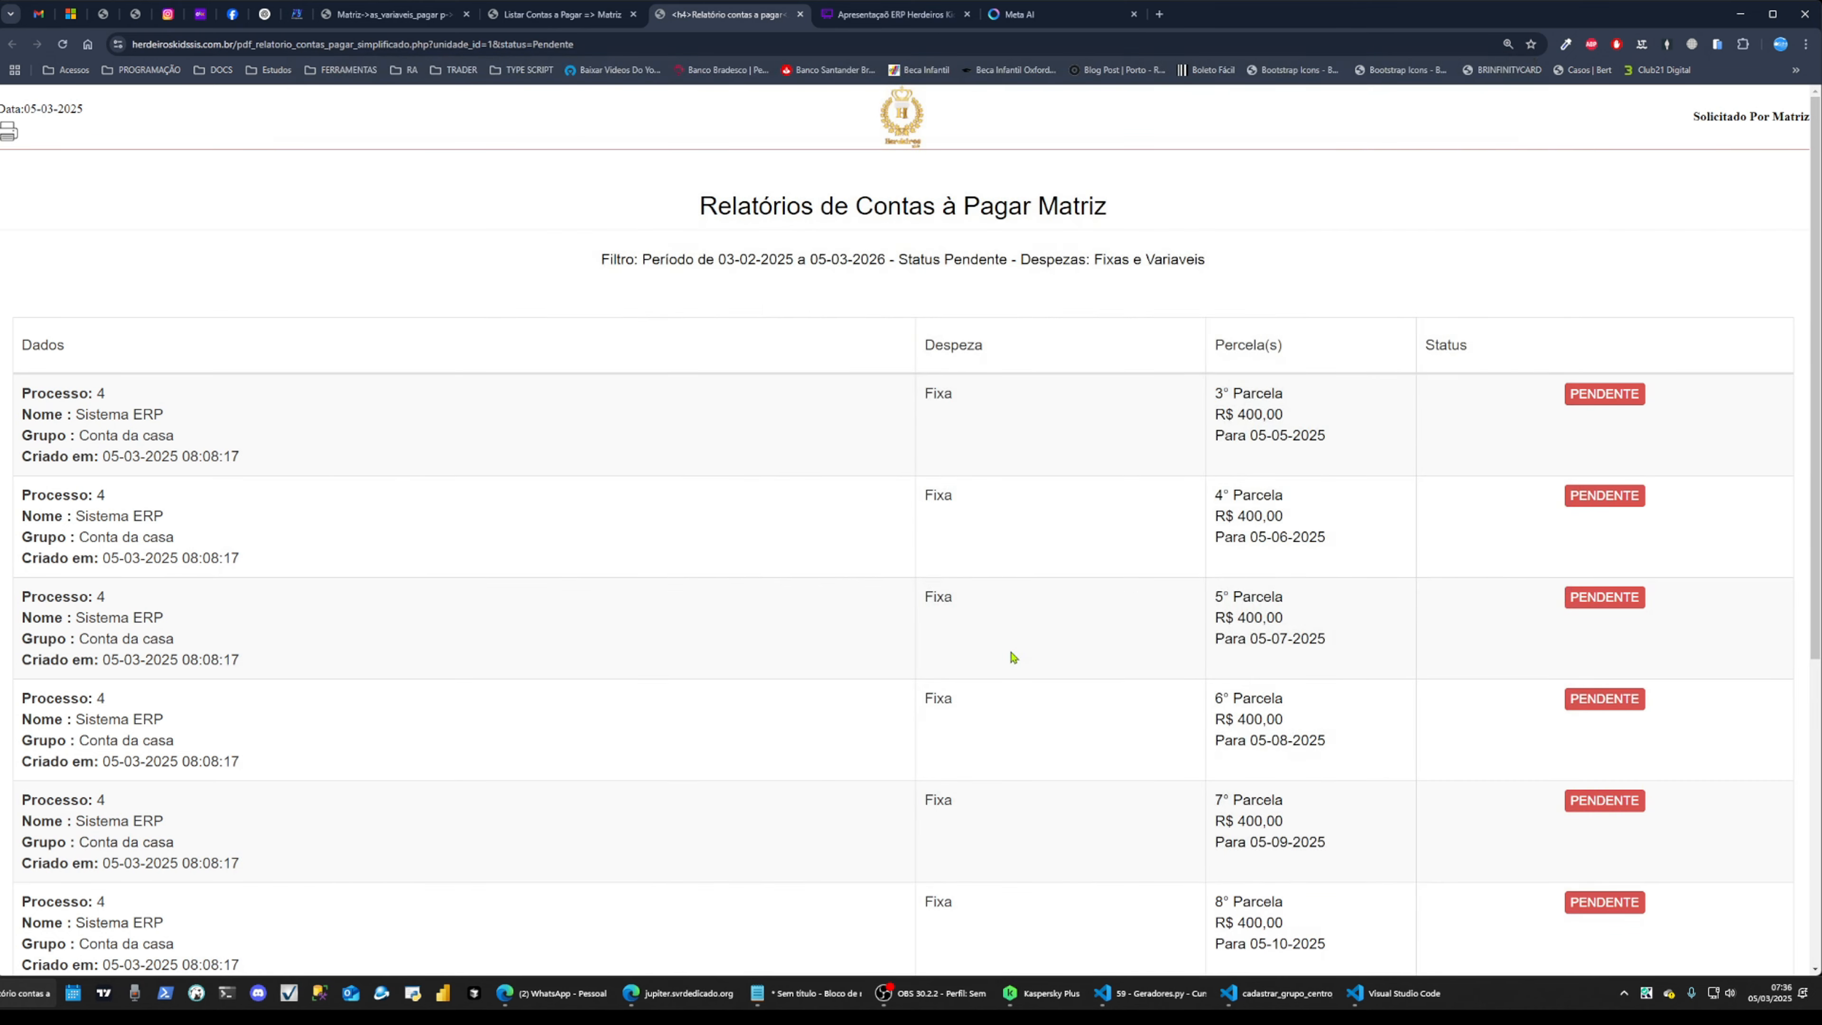
left_click(799, 14)
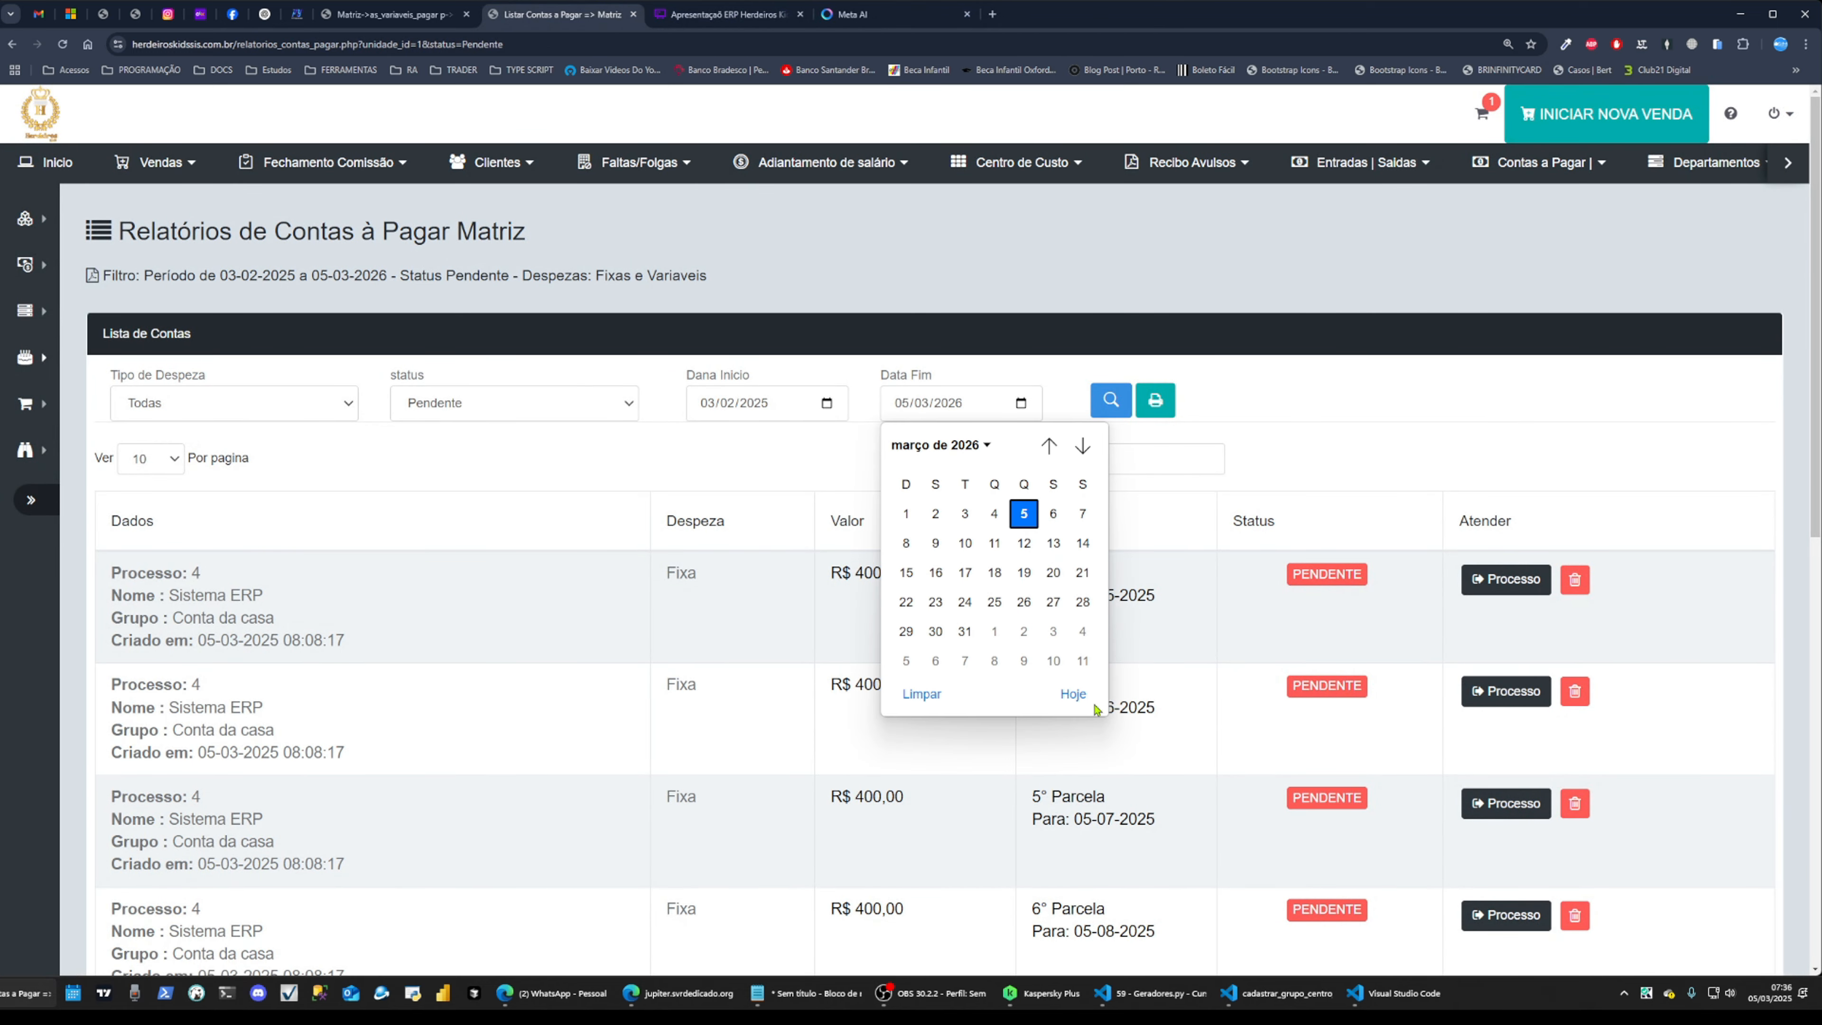
Set the Matriz report's end date to 05/05/2025 and run the search
left_click(1074, 694)
left_click(1021, 405)
left_click(1083, 445)
left_click(1082, 446)
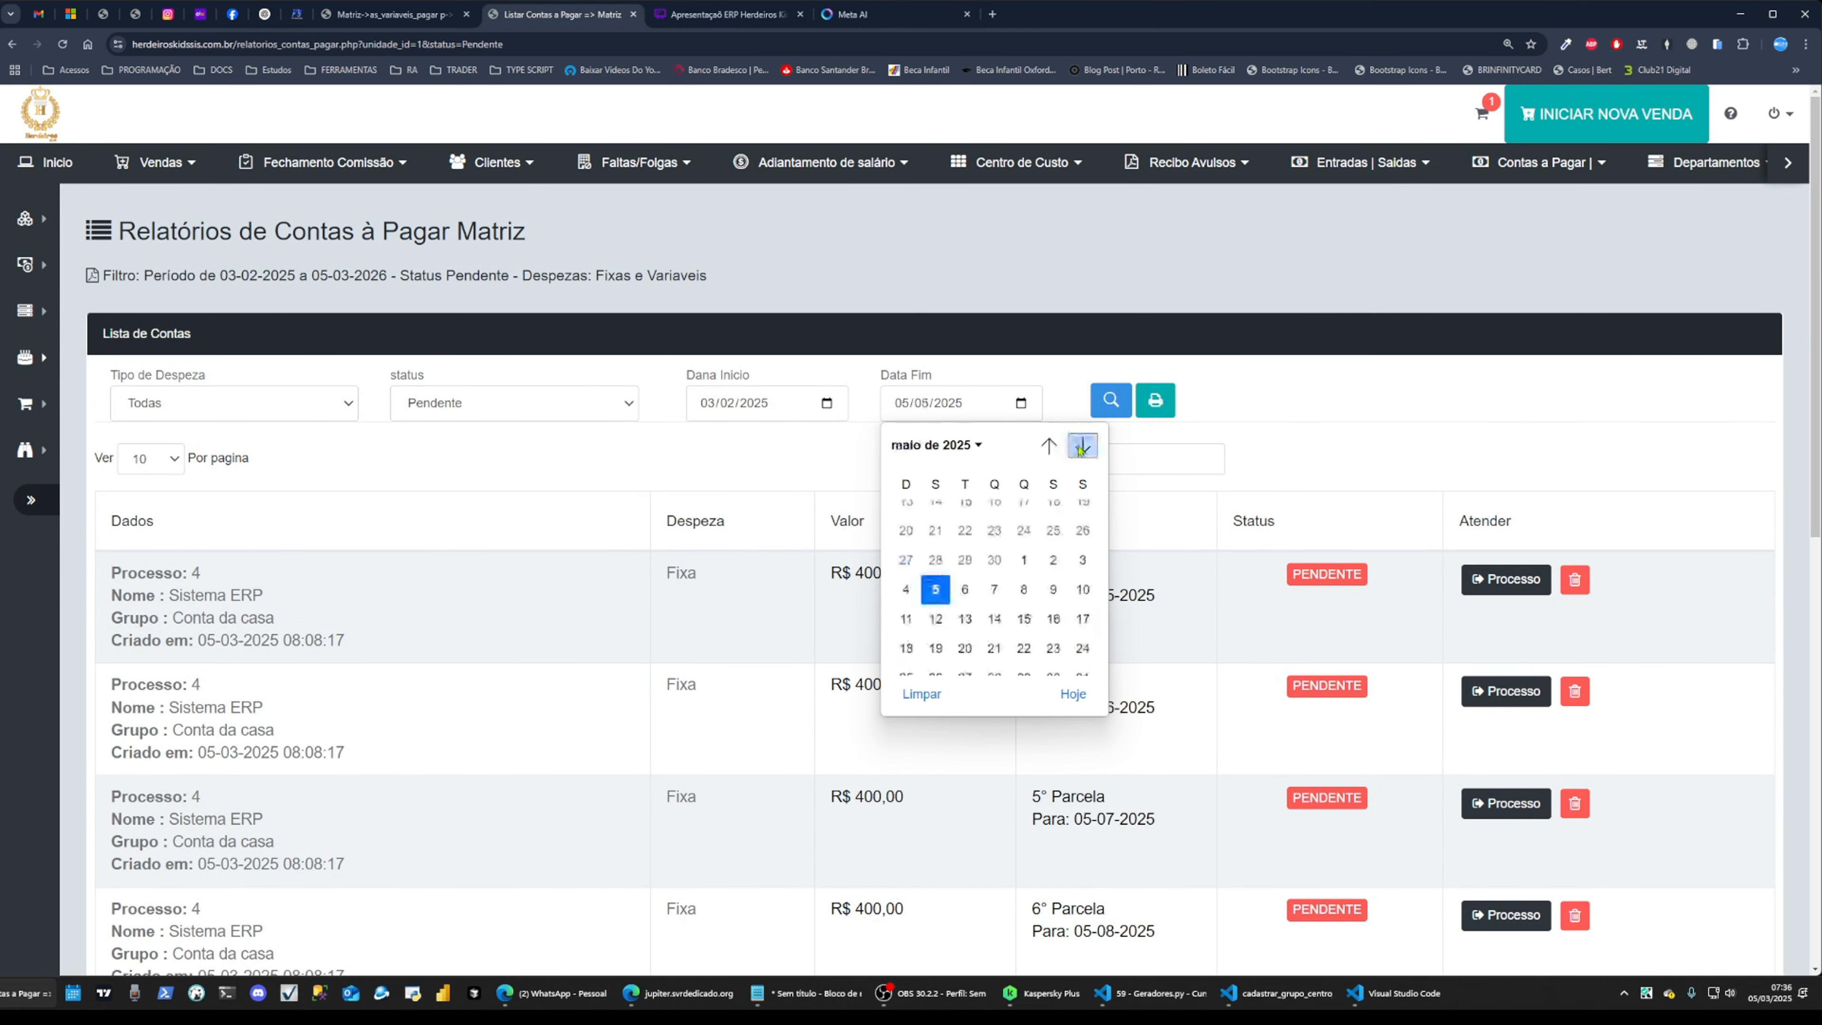
left_click(1110, 400)
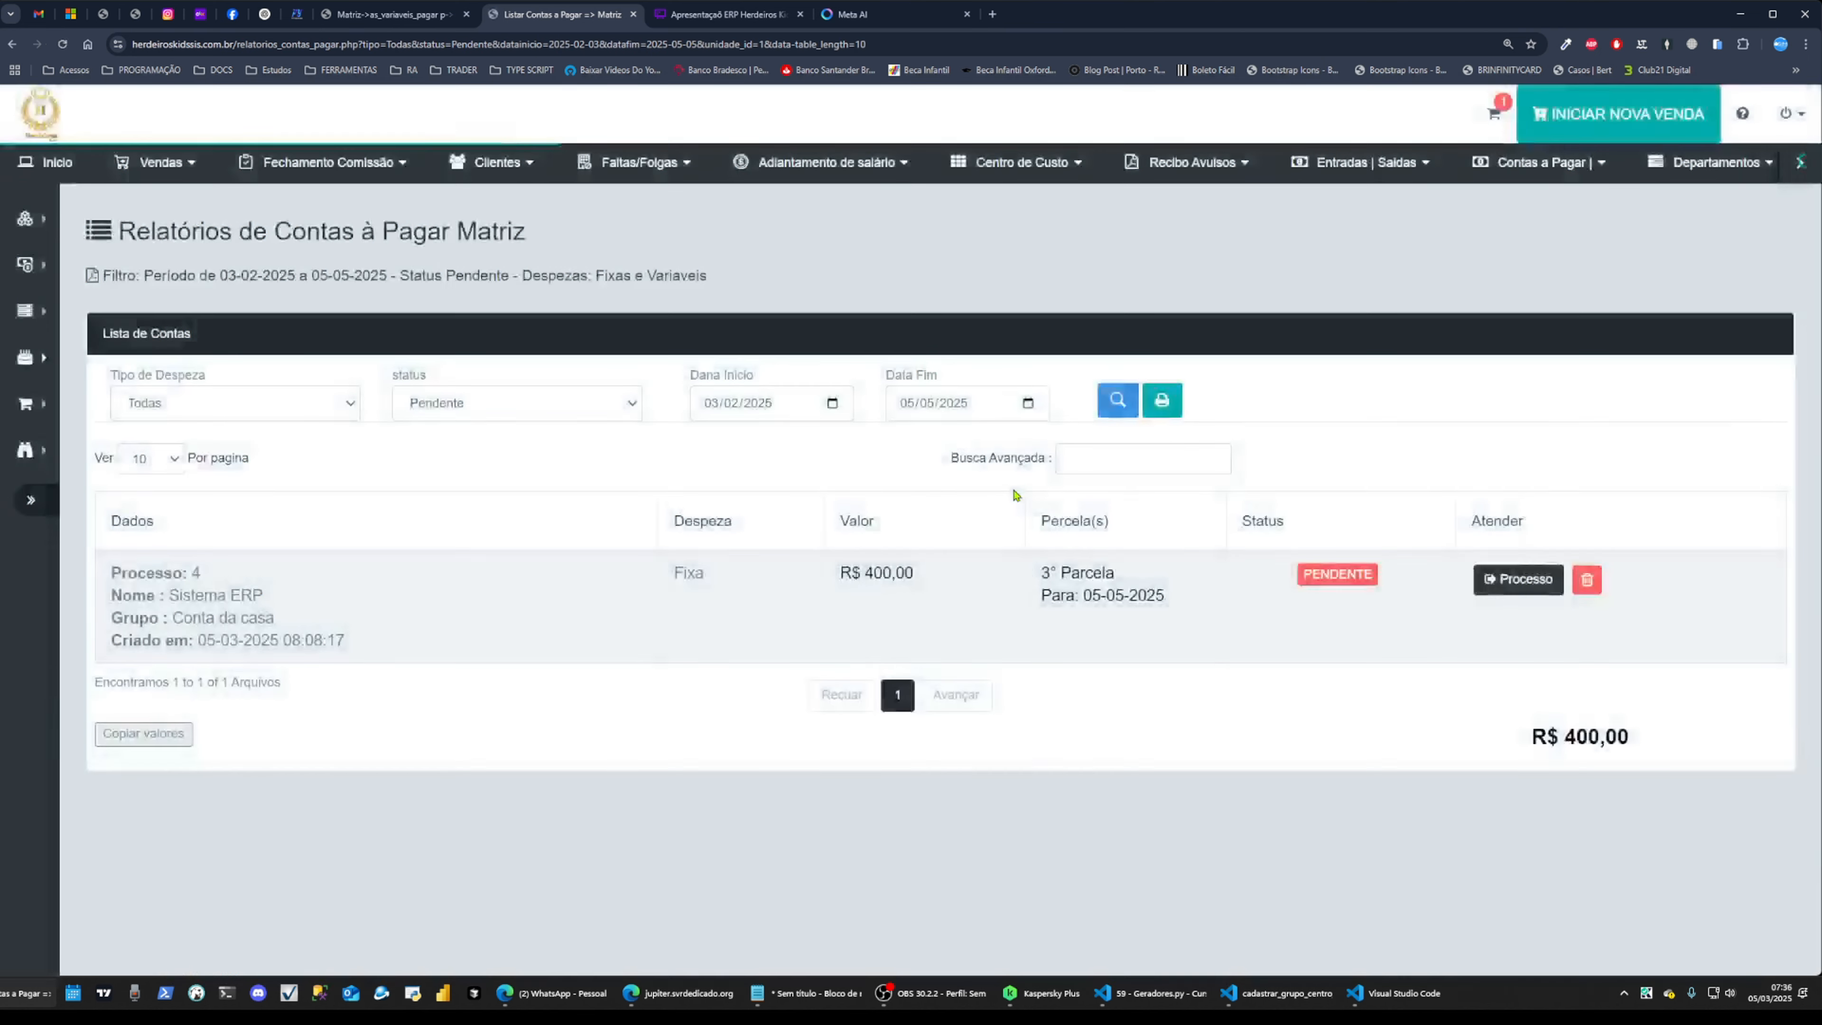
Preview the printable report for the filtered period, then cancel printing and close it
left_click(1167, 410)
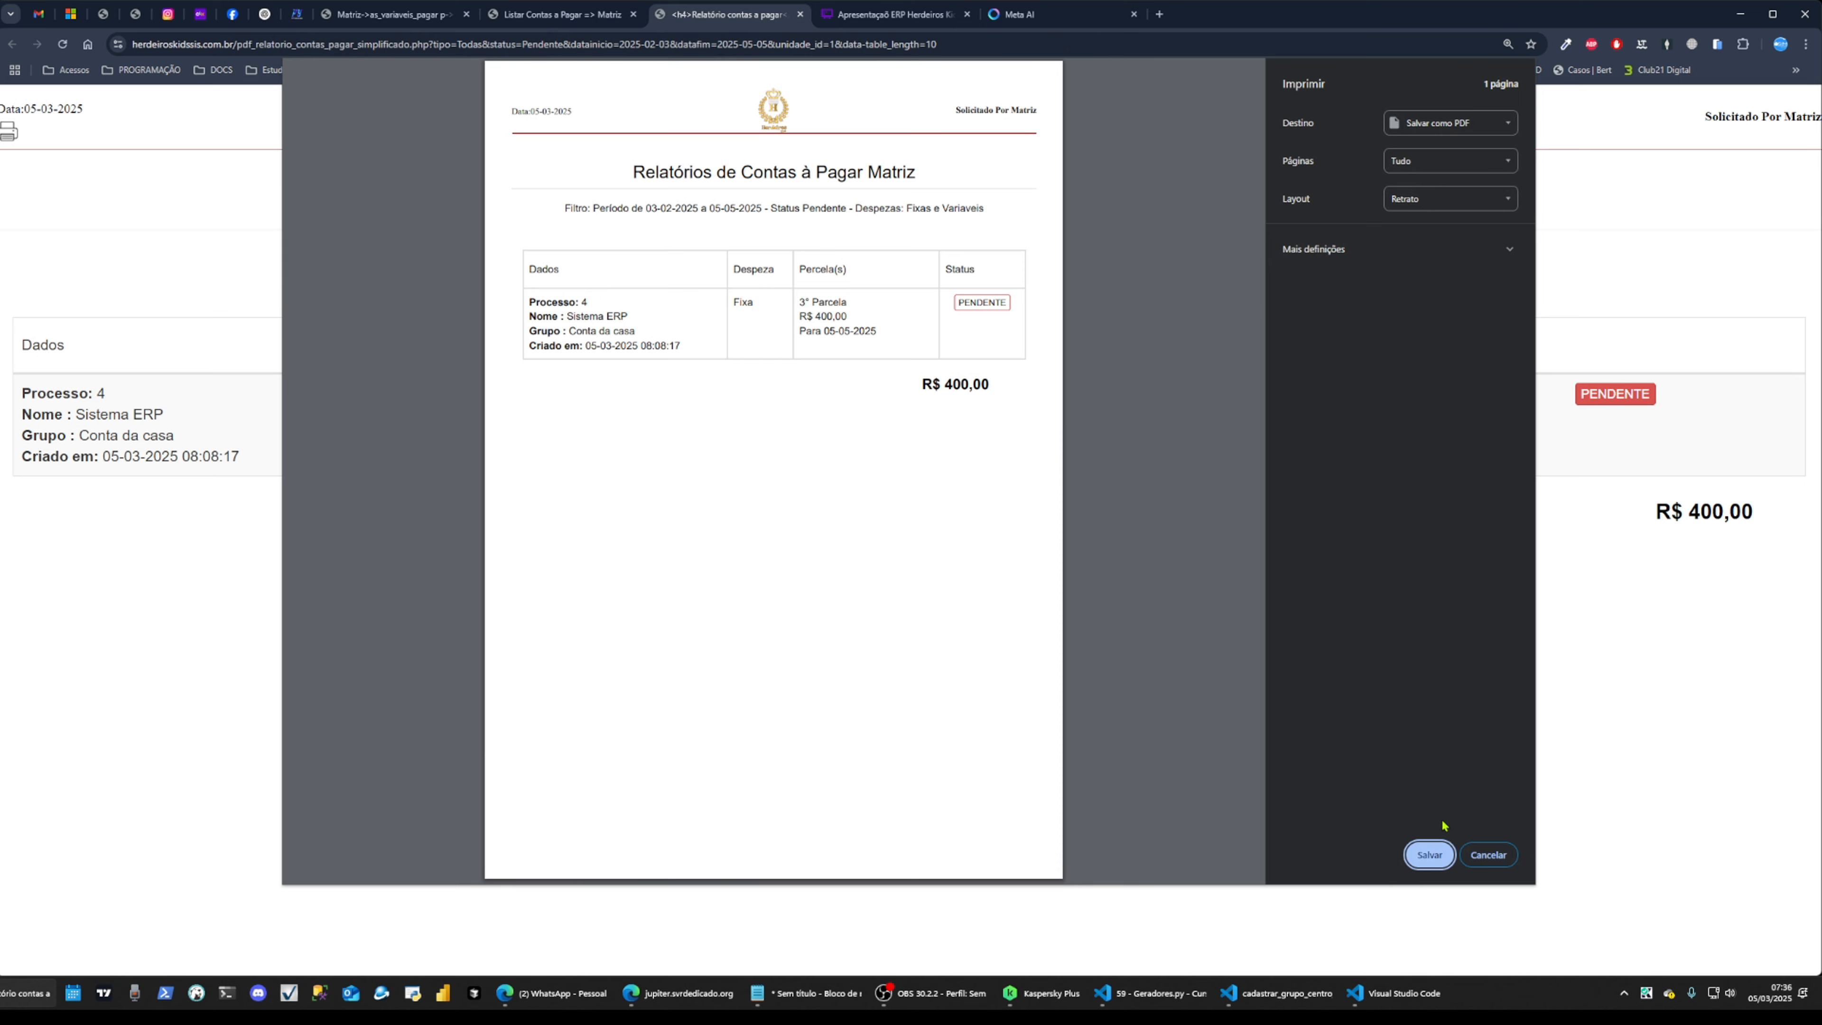
left_click(1490, 855)
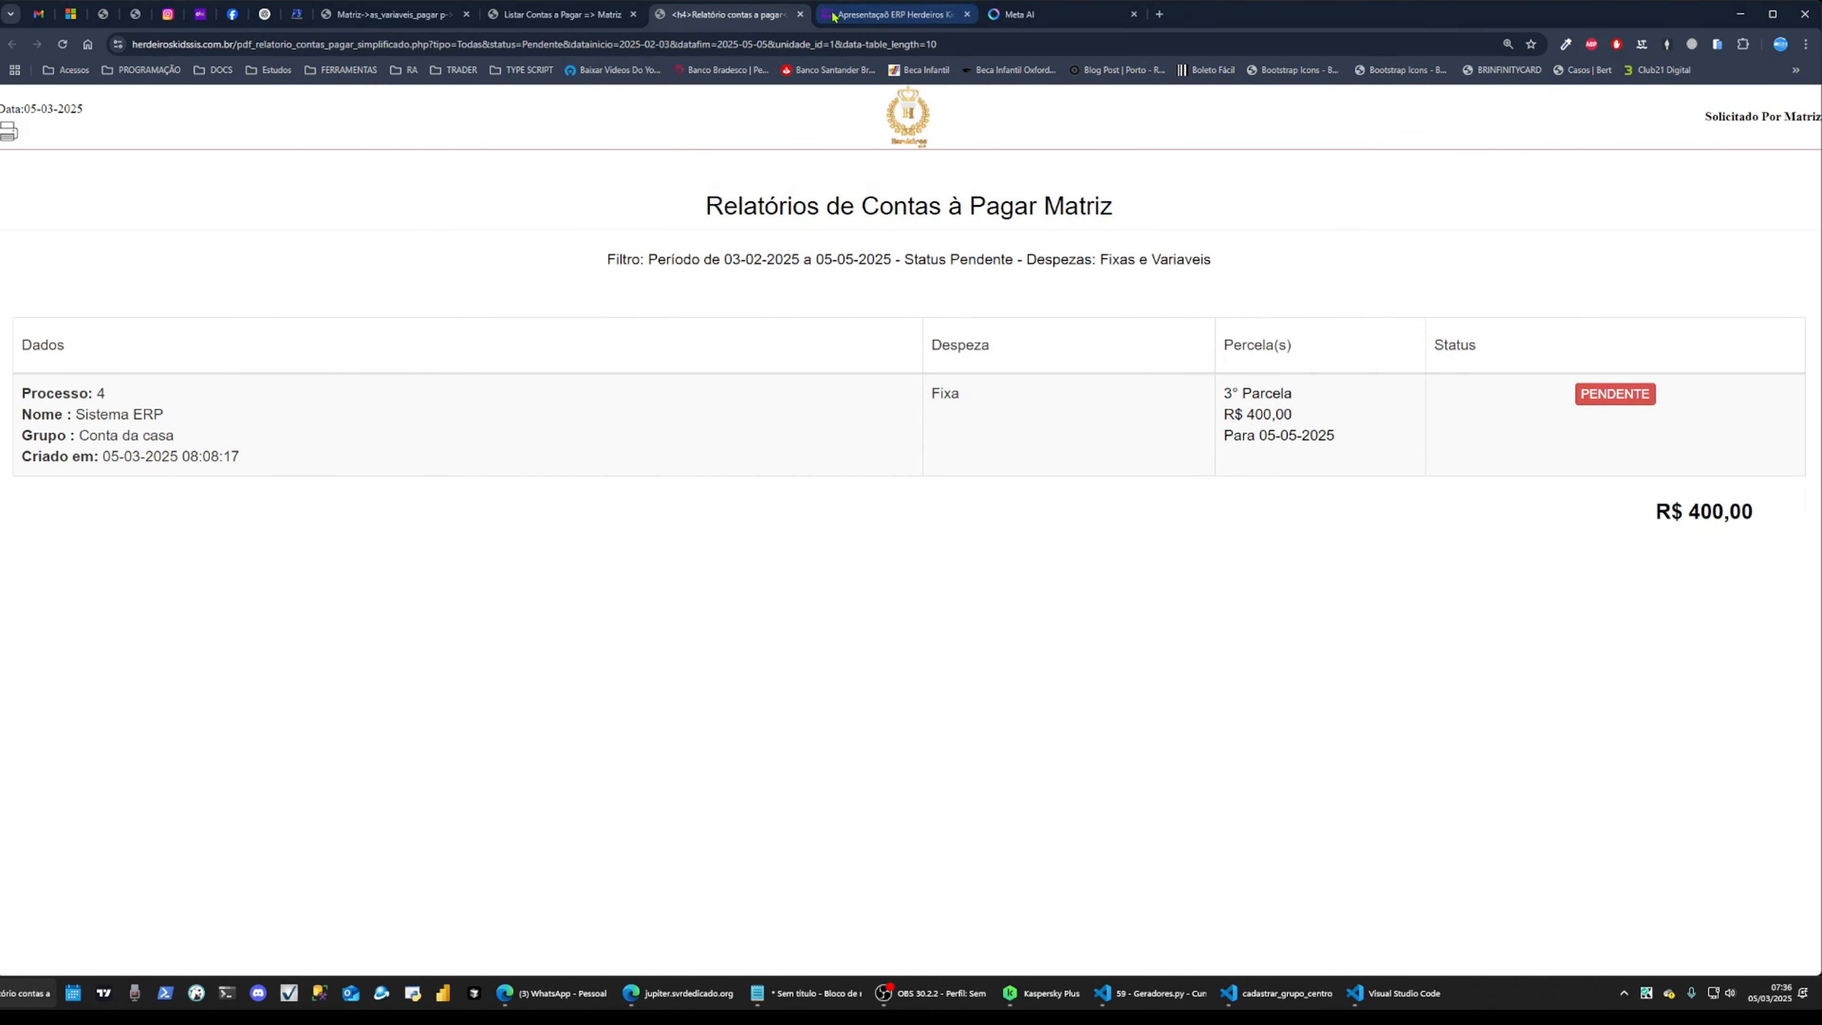
left_click(800, 13)
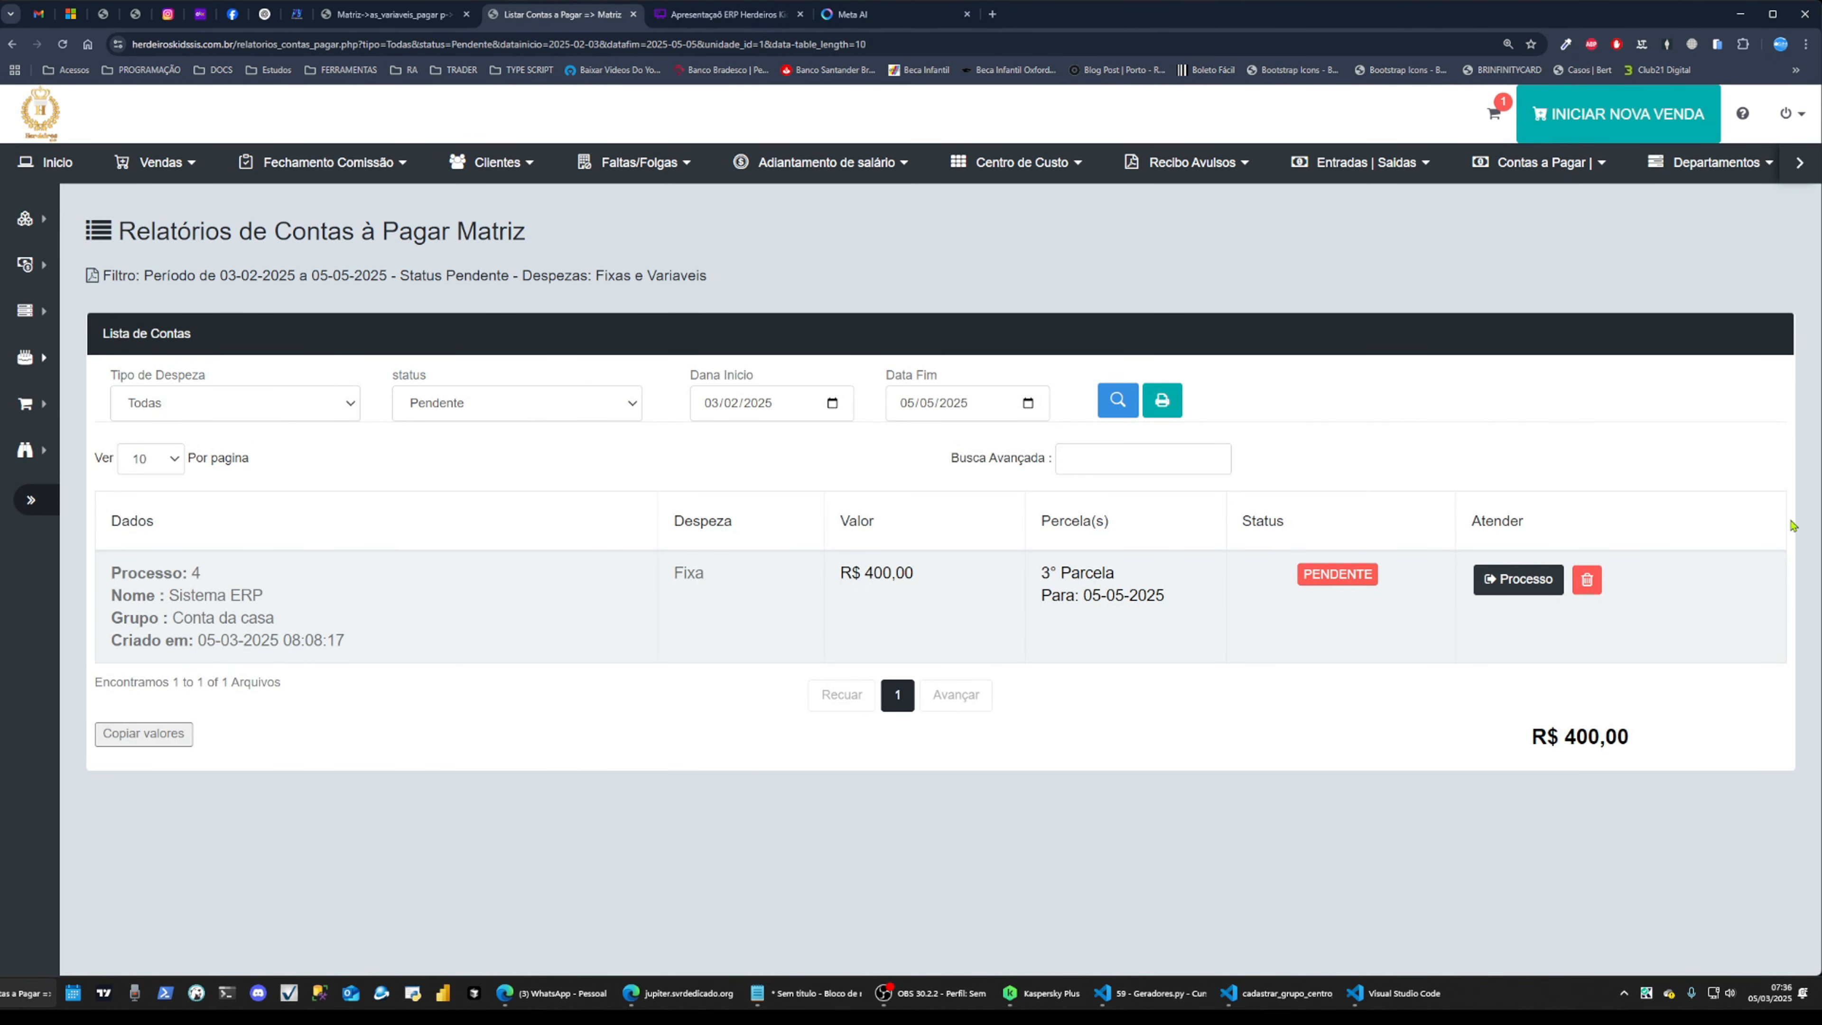